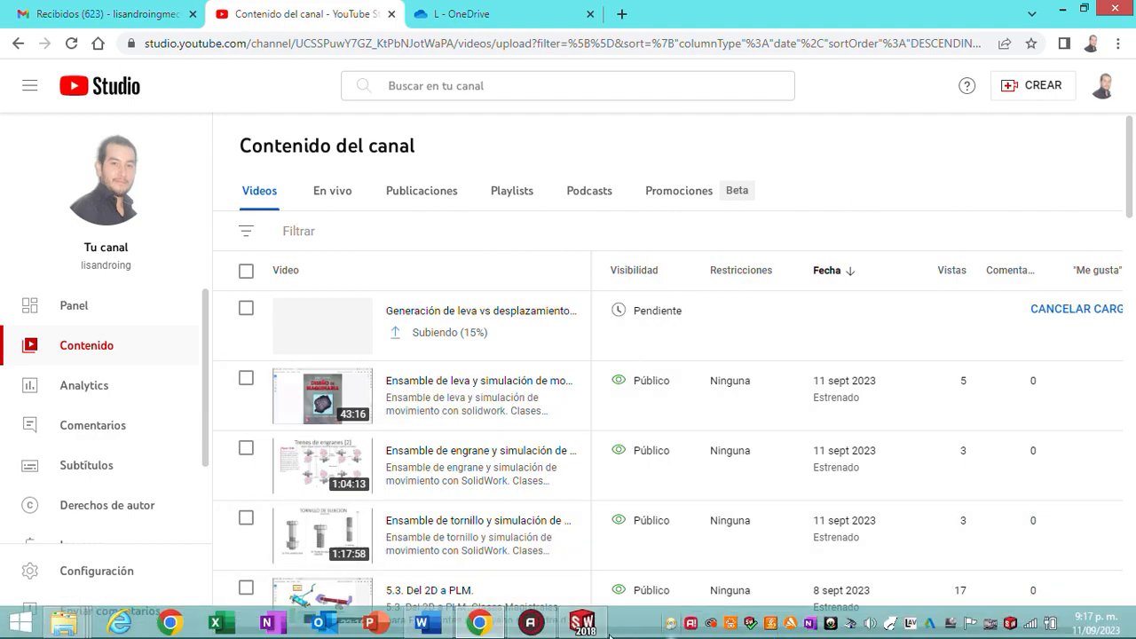
- Switch to SOLIDWORKS and look through the open File Explorer windows to bring up the leva seguidor folder
{"action": "left_click", "coordinate": [584, 626]}
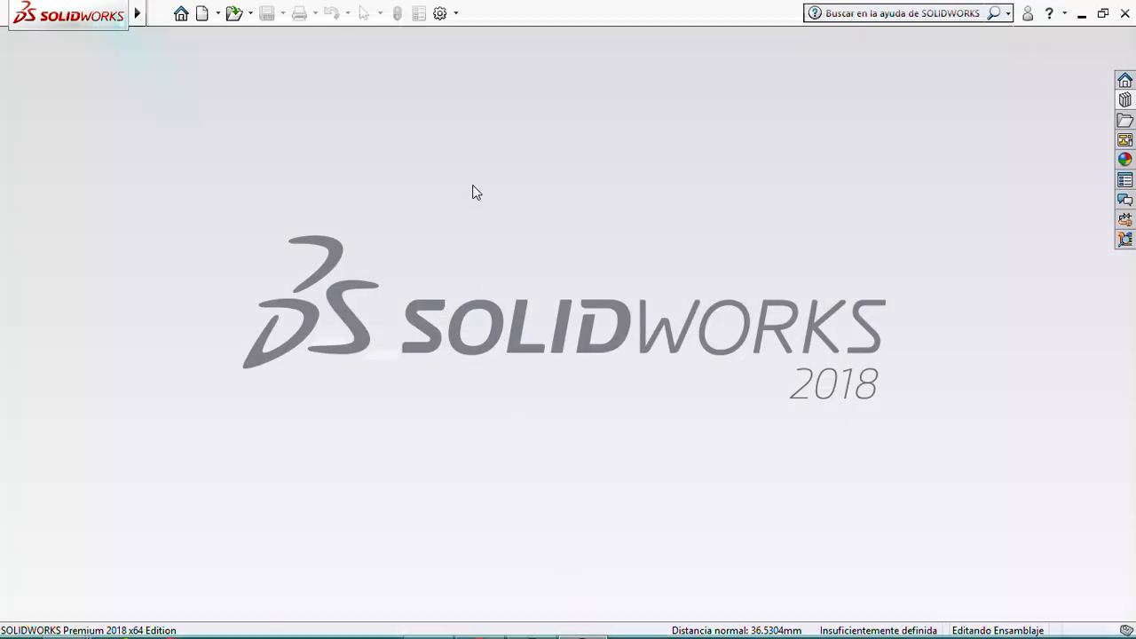
{"action": "mouse_move", "coordinate": [64, 623]}
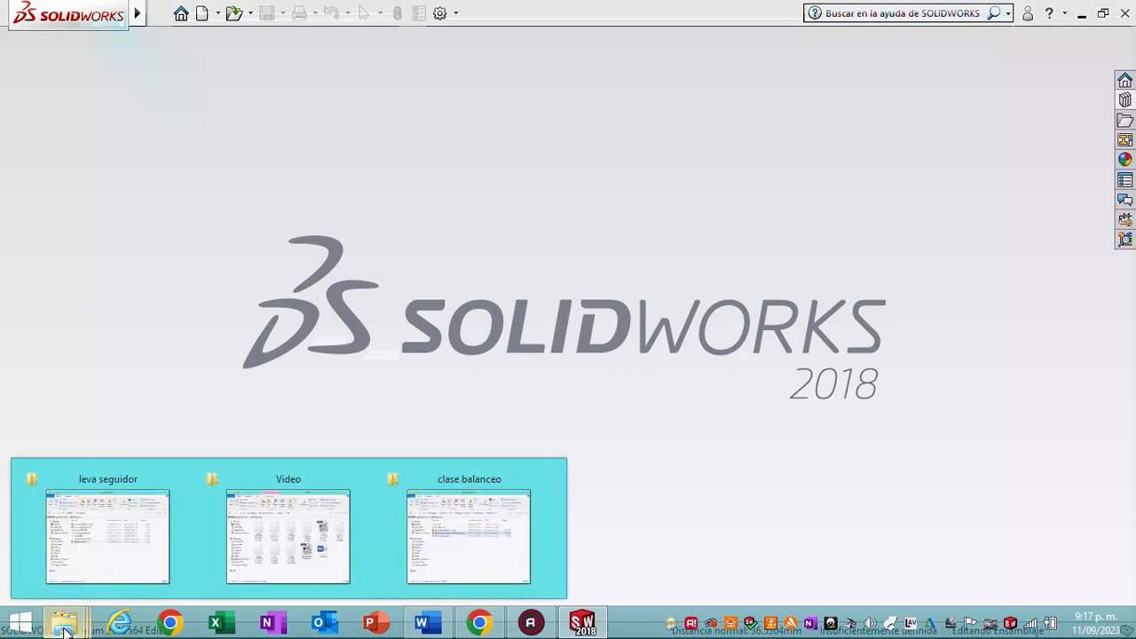
{"action": "mouse_move", "coordinate": [86, 533]}
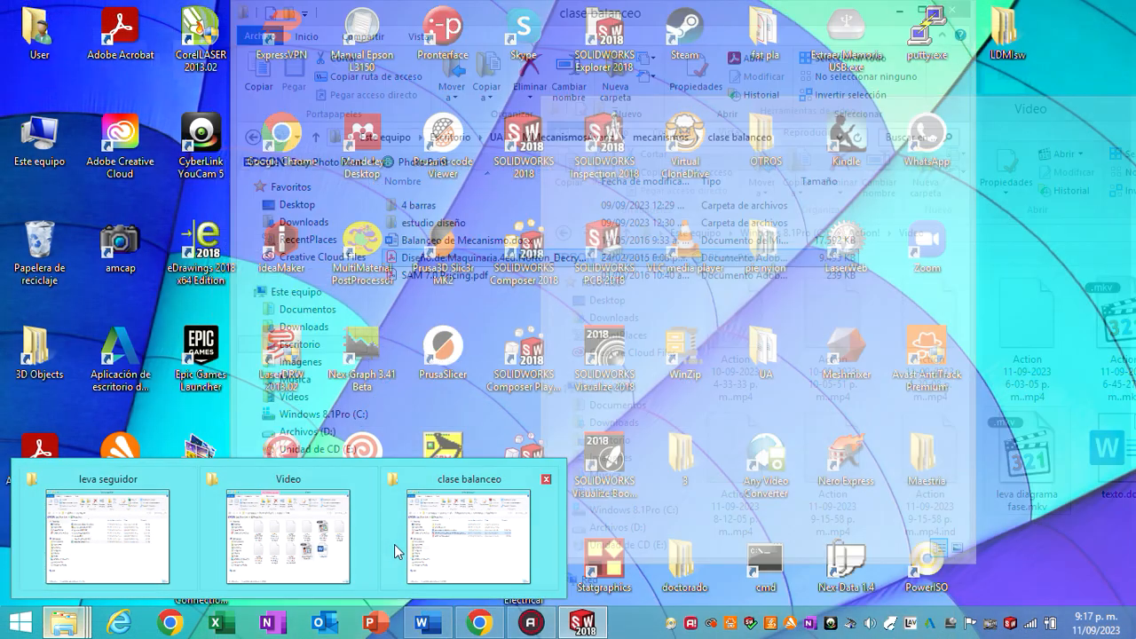
{"action": "mouse_move", "coordinate": [456, 538]}
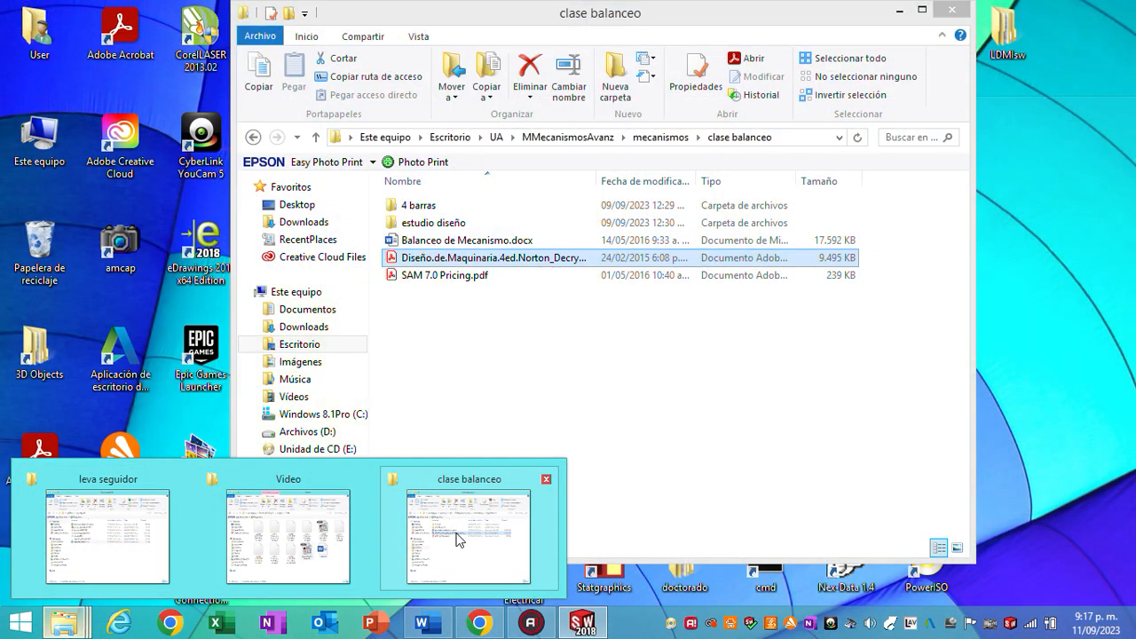
{"action": "left_click", "coordinate": [456, 538]}
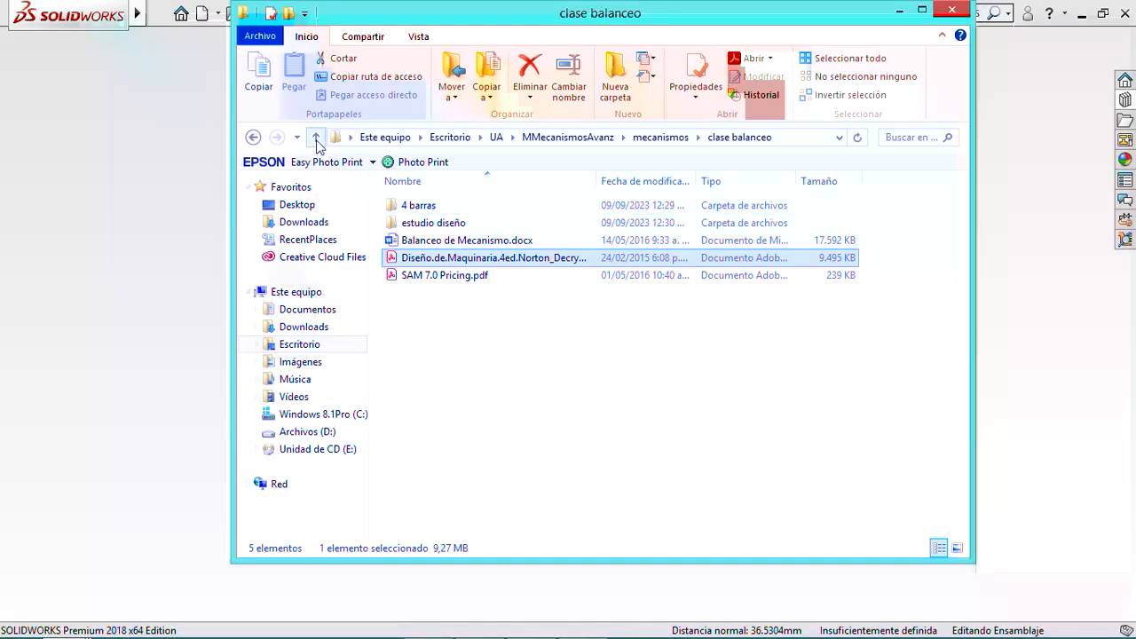
{"action": "mouse_move", "coordinate": [121, 628]}
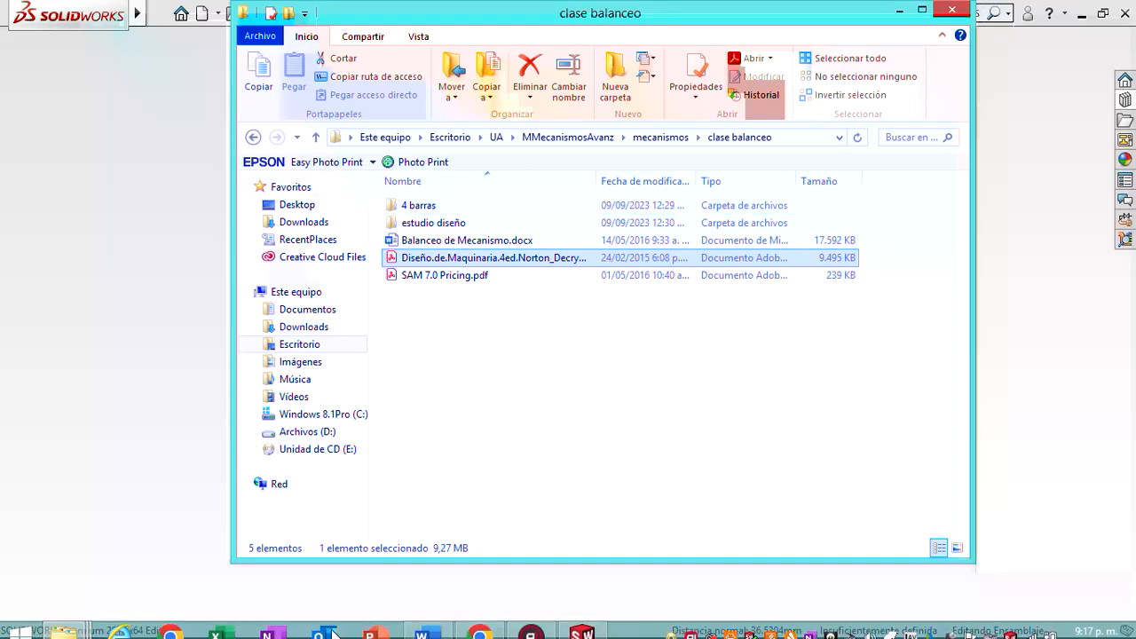
{"action": "mouse_move", "coordinate": [63, 624]}
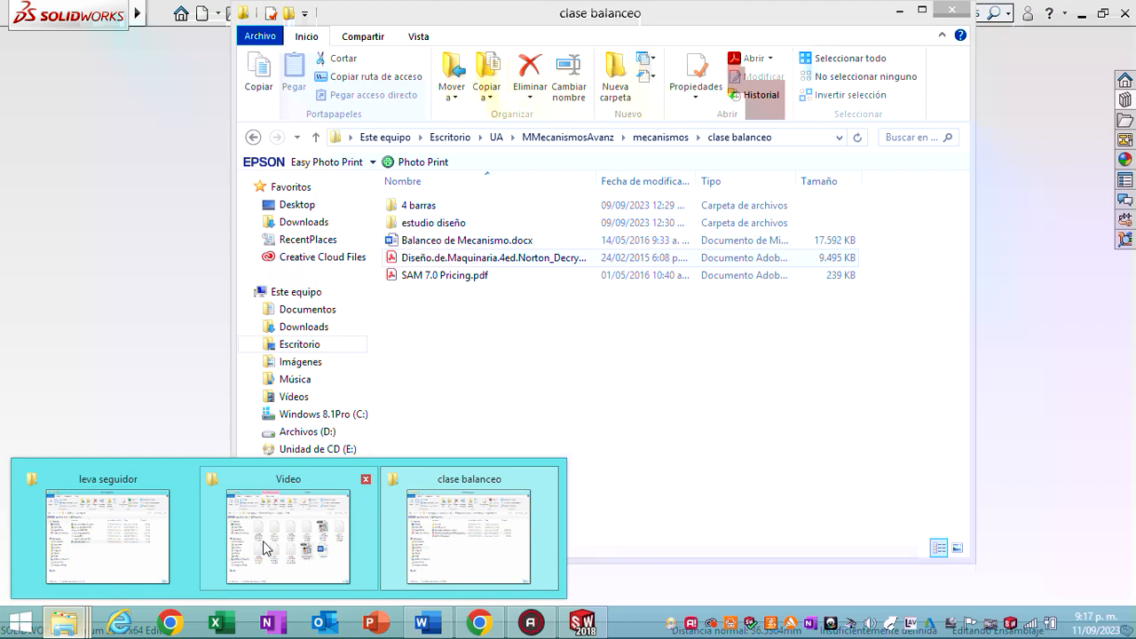
{"action": "mouse_move", "coordinate": [266, 548]}
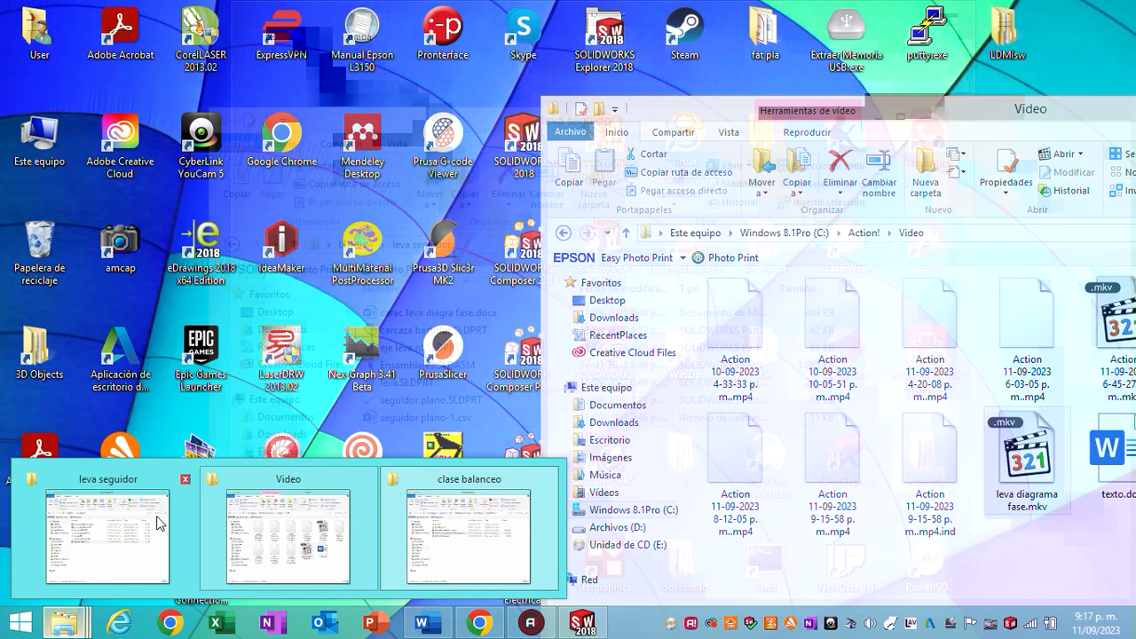
{"action": "left_click", "coordinate": [108, 537]}
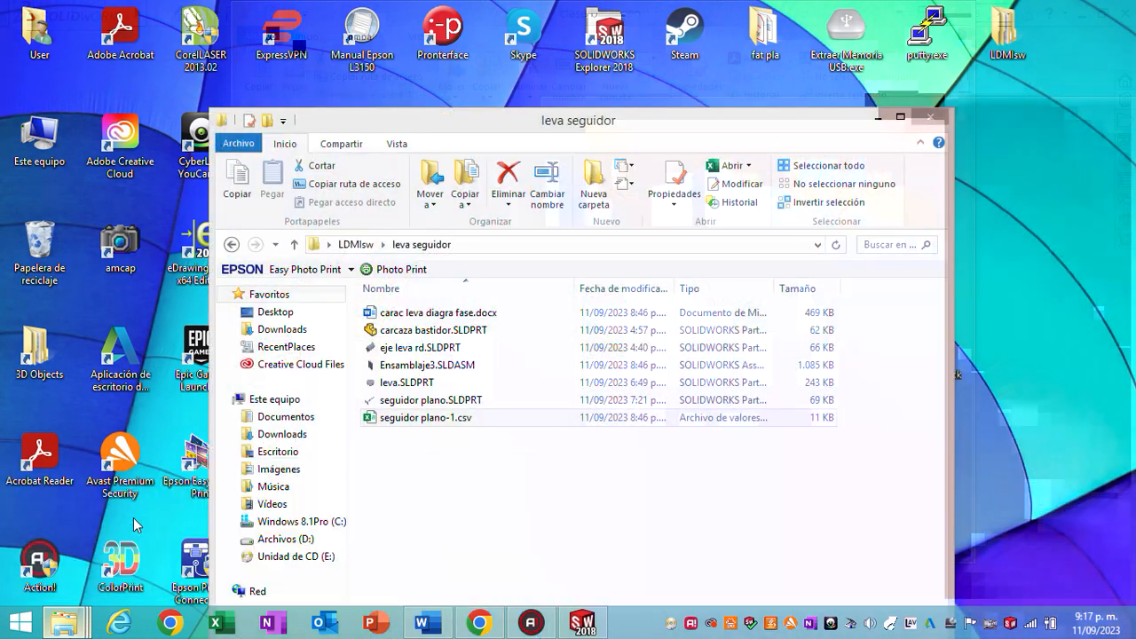
- Examine the part files in the Grashoft 2 and Grashoft folders of LDMIsw and close that folder window
{"action": "left_click", "coordinate": [293, 244]}
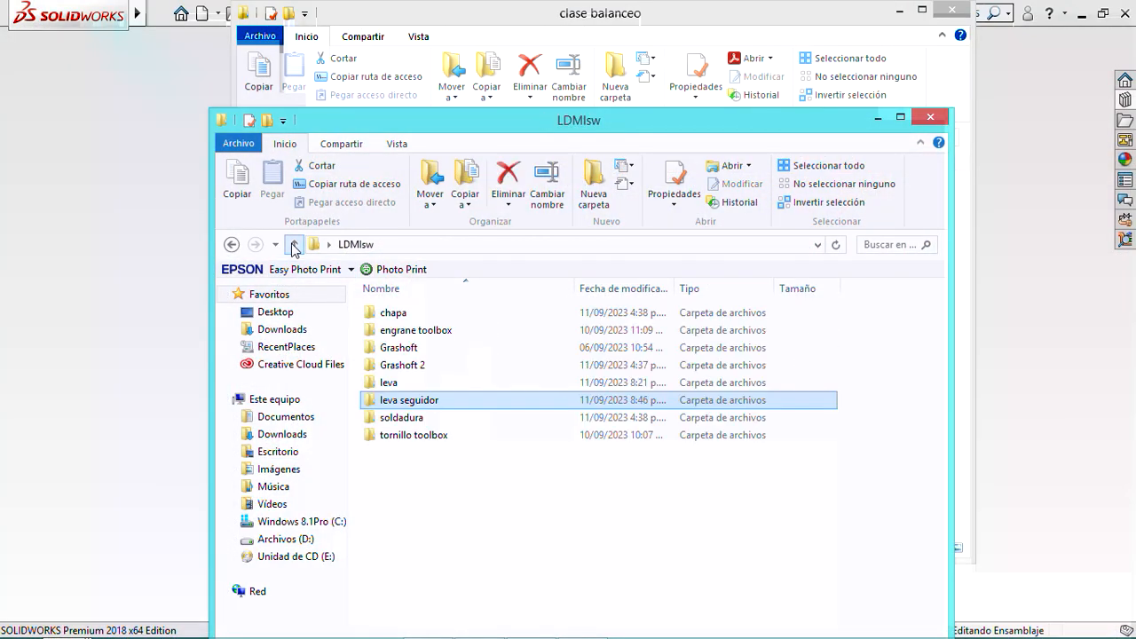
{"action": "double_click", "coordinate": [408, 366]}
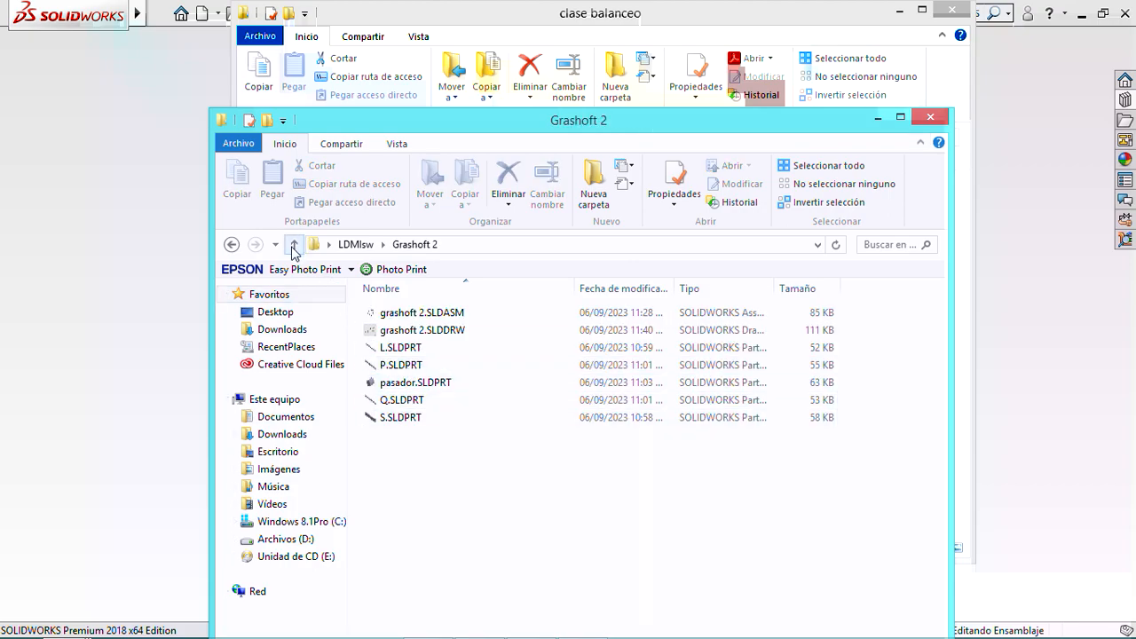
{"action": "left_click", "coordinate": [294, 244]}
{"action": "double_click", "coordinate": [399, 347]}
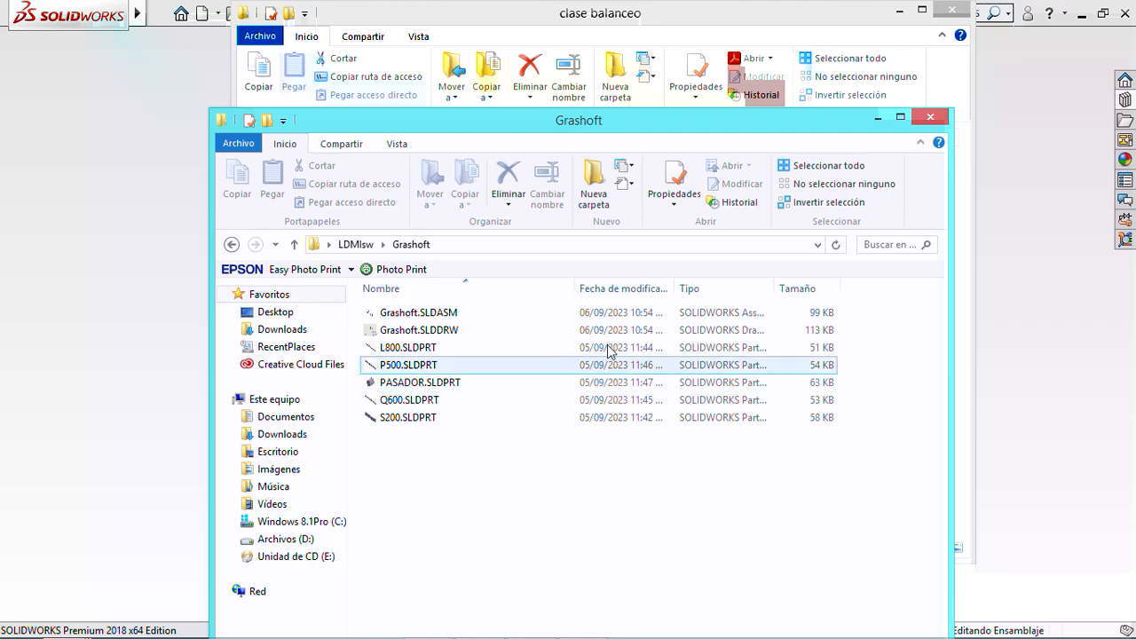
{"action": "left_click", "coordinate": [928, 119]}
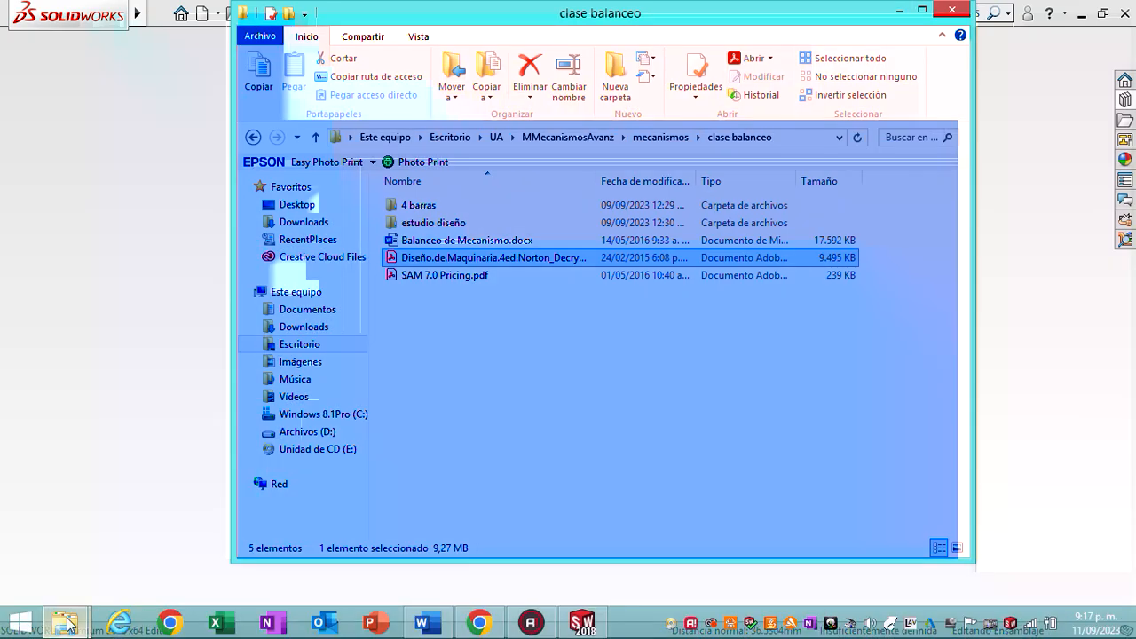
- Go from the clase balanceo folder window to the LDMIsw folder on the desktop
{"action": "mouse_move", "coordinate": [65, 621]}
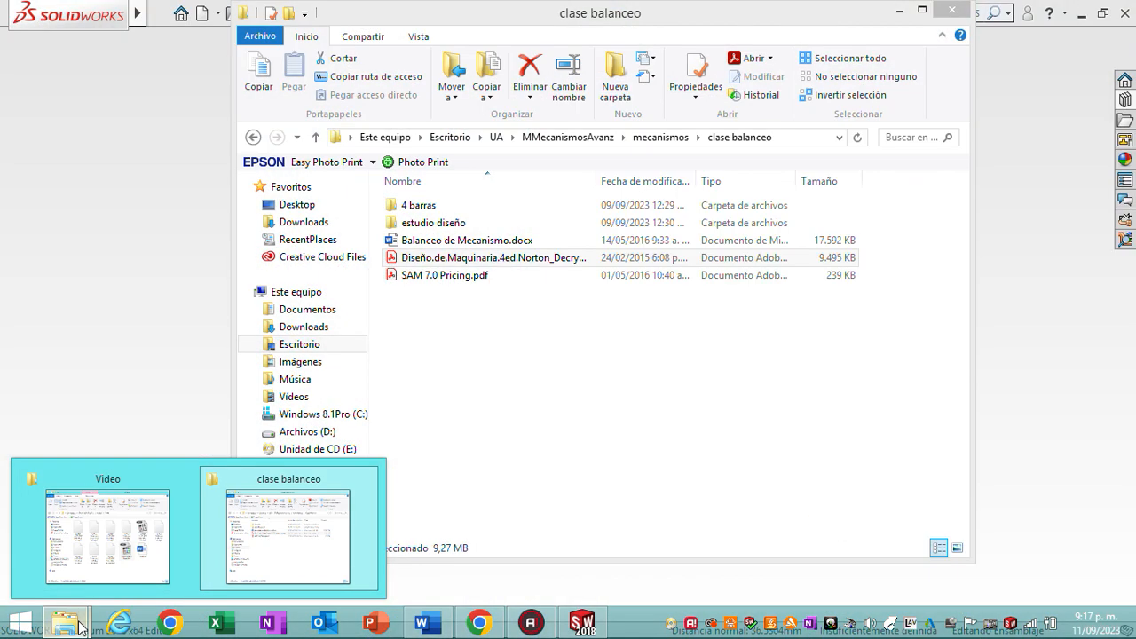
{"action": "left_click", "coordinate": [266, 543]}
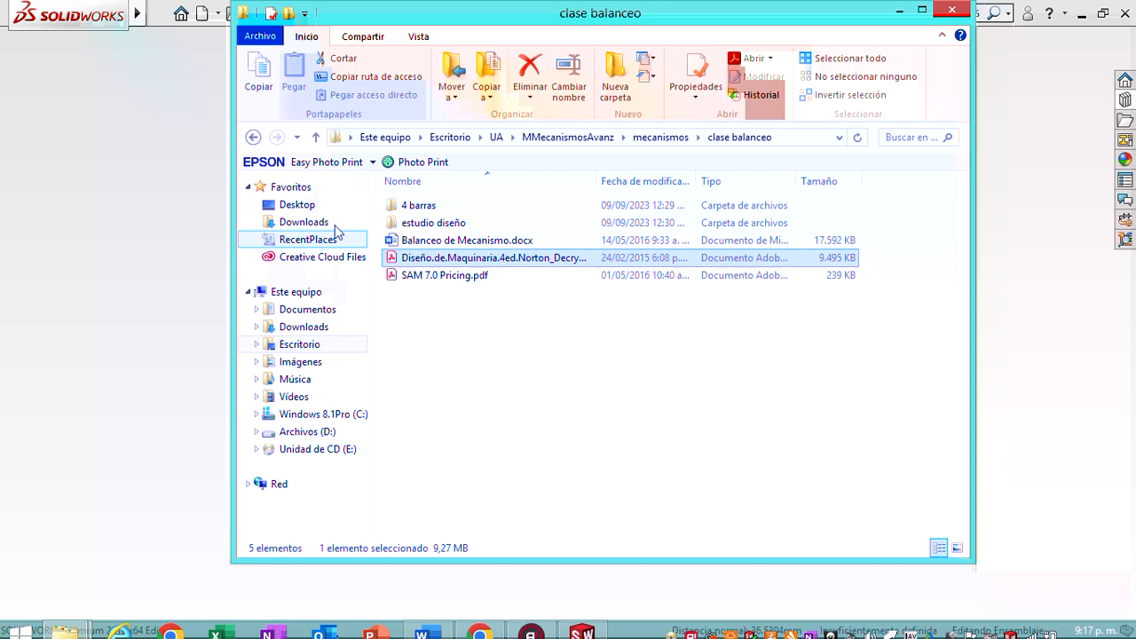
{"action": "left_click", "coordinate": [316, 139]}
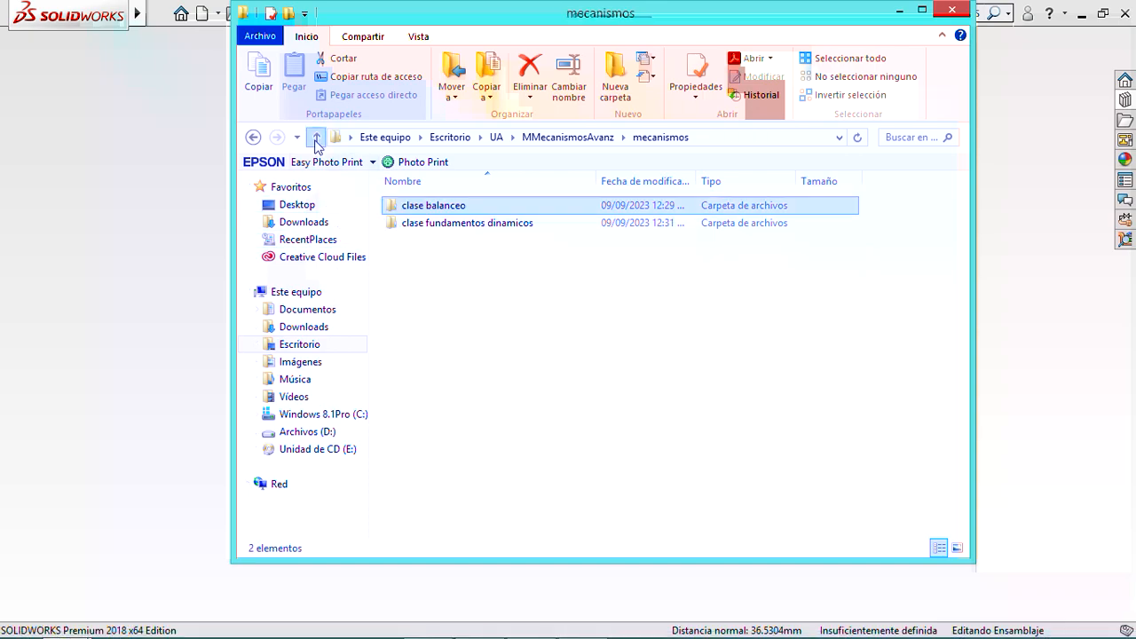
{"action": "left_click", "coordinate": [315, 138]}
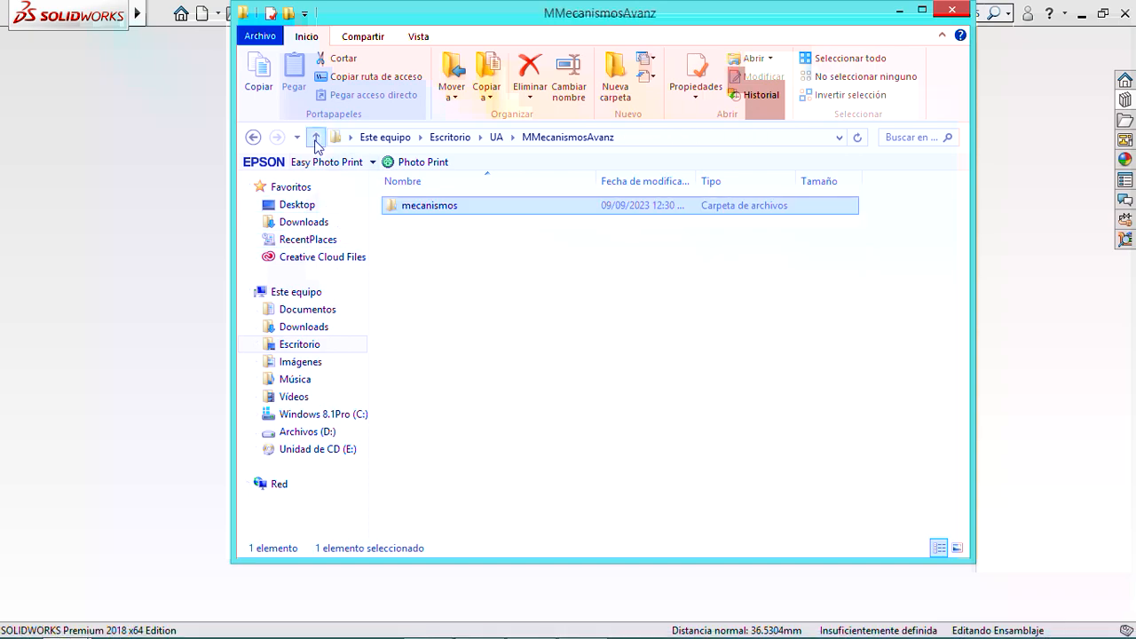
{"action": "left_click", "coordinate": [300, 344]}
{"action": "left_click", "coordinate": [721, 237]}
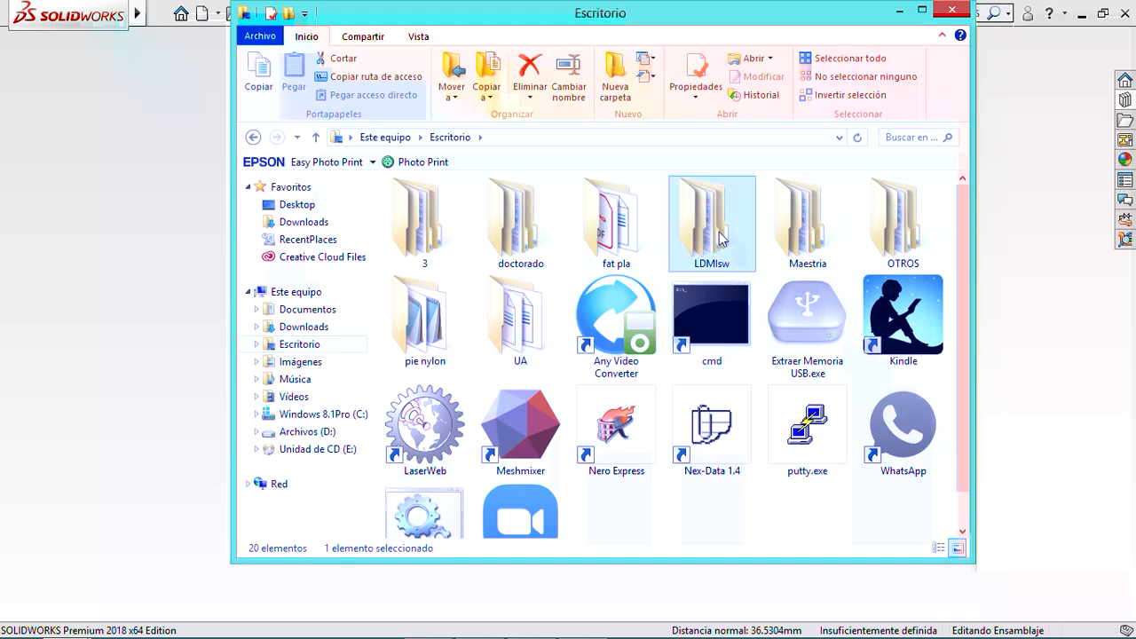
{"action": "double_click", "coordinate": [721, 237]}
- Create a new folder named Manivela inside the LDMIsw folder
{"action": "right_click", "coordinate": [485, 396]}
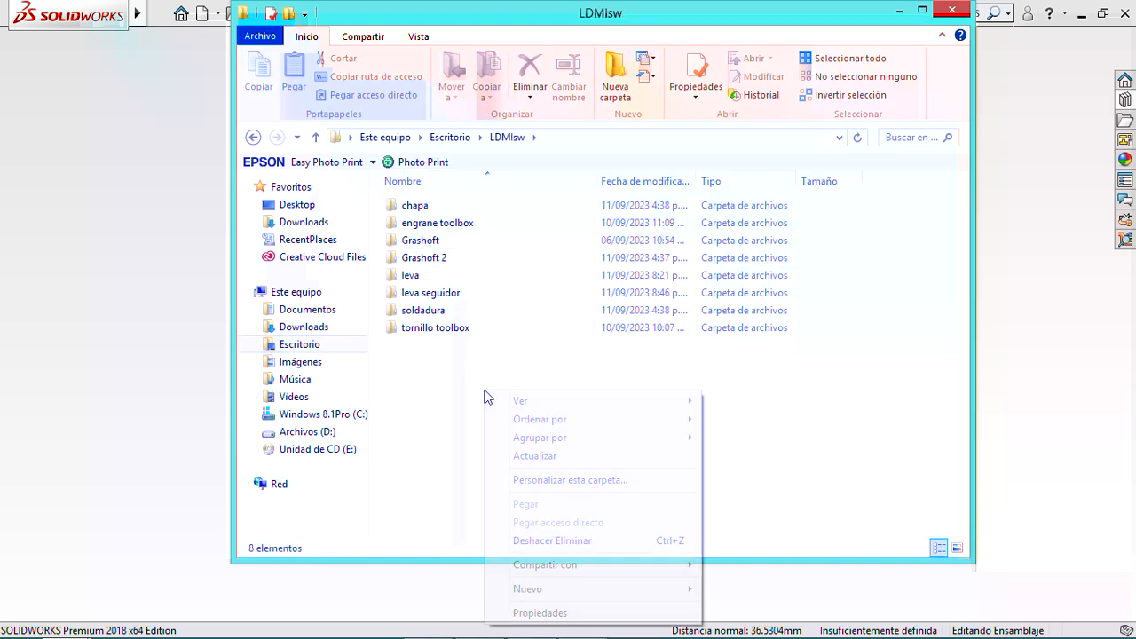
{"action": "mouse_move", "coordinate": [536, 589]}
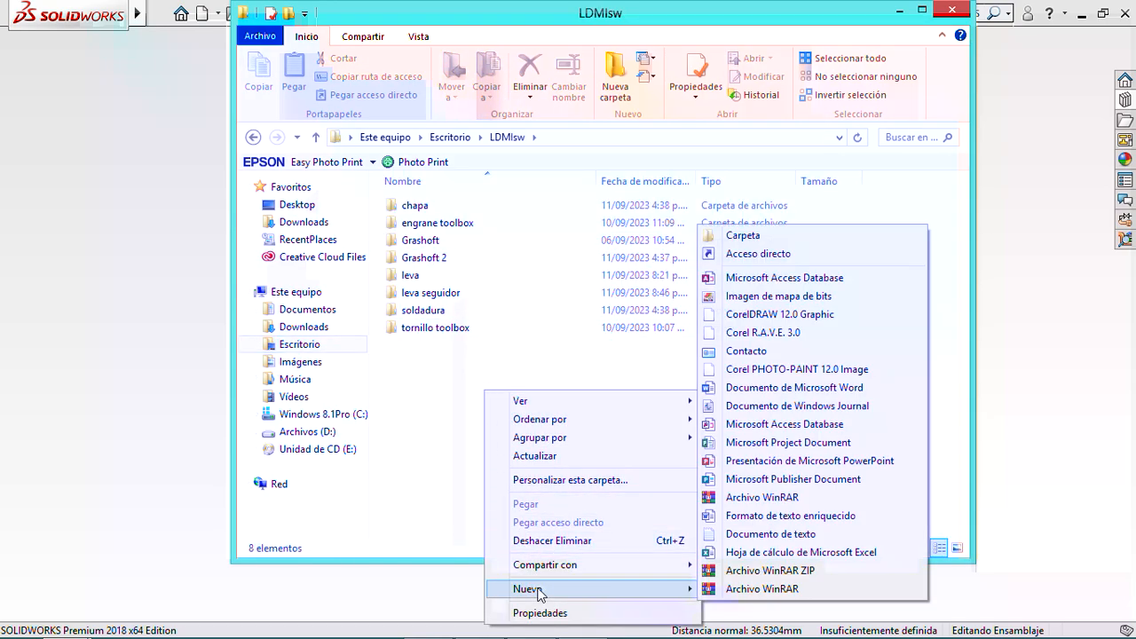
{"action": "left_click", "coordinate": [743, 235]}
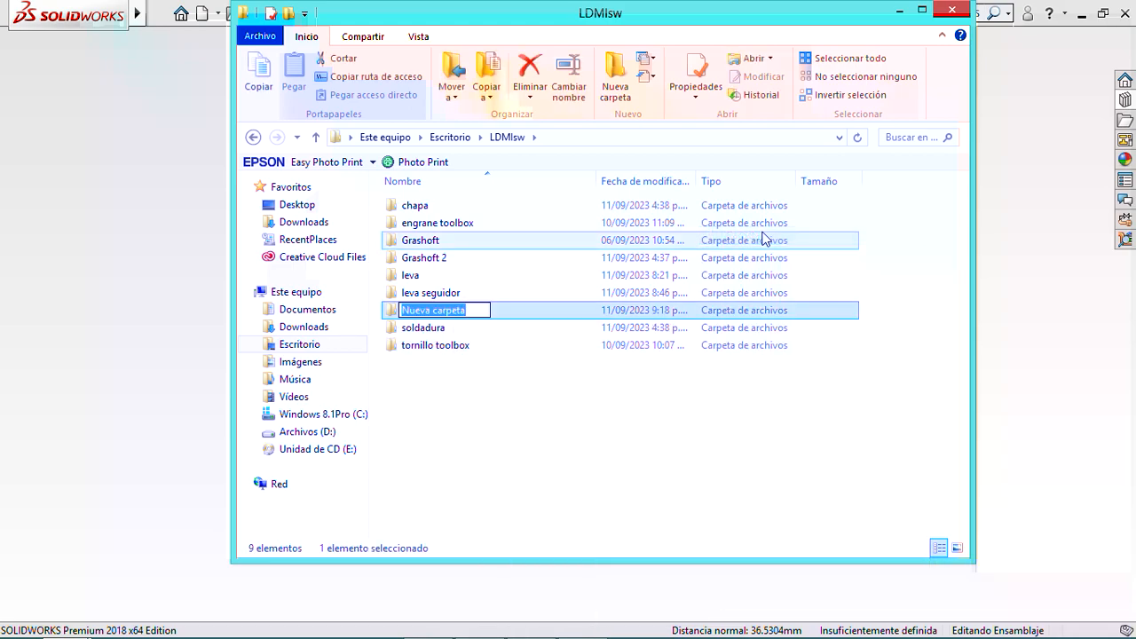
{"action": "type", "text": "Manive"}
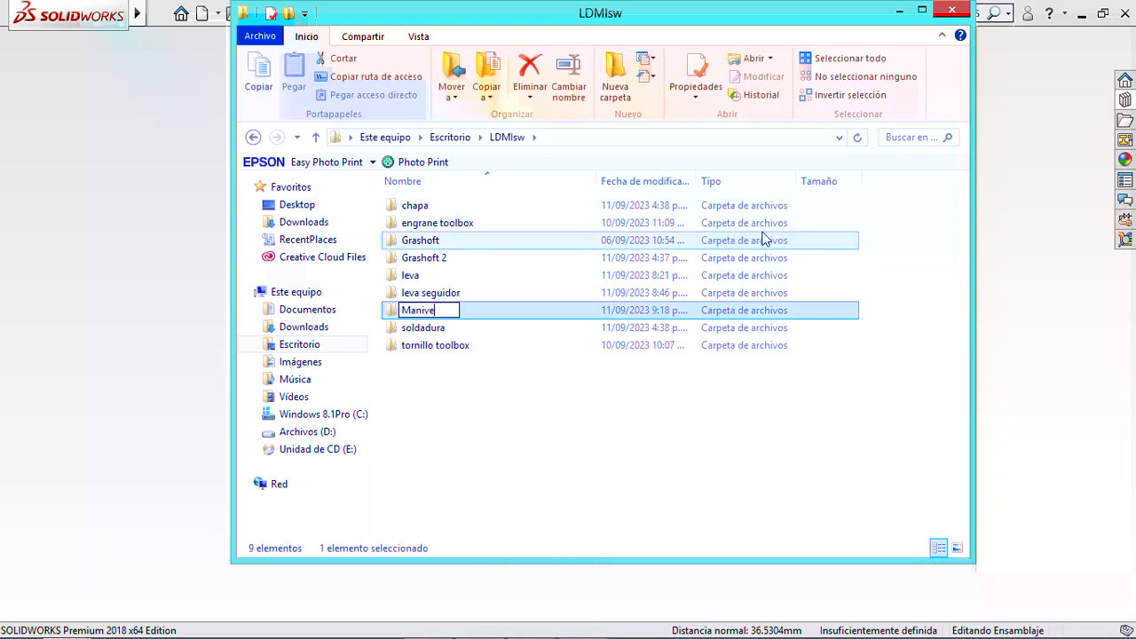
{"action": "type", "text": "la"}
{"action": "left_click", "coordinate": [573, 535]}
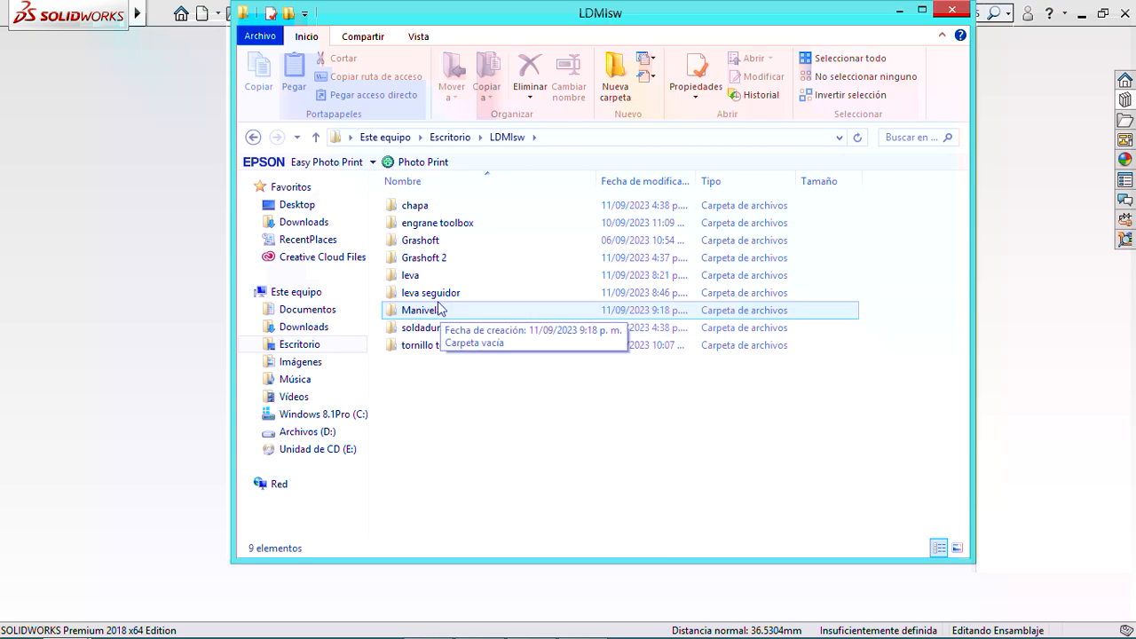
- Copy the S200.SLDPRT and PASADOR.SLDPRT part files from the Grashoft folder
{"action": "double_click", "coordinate": [422, 242]}
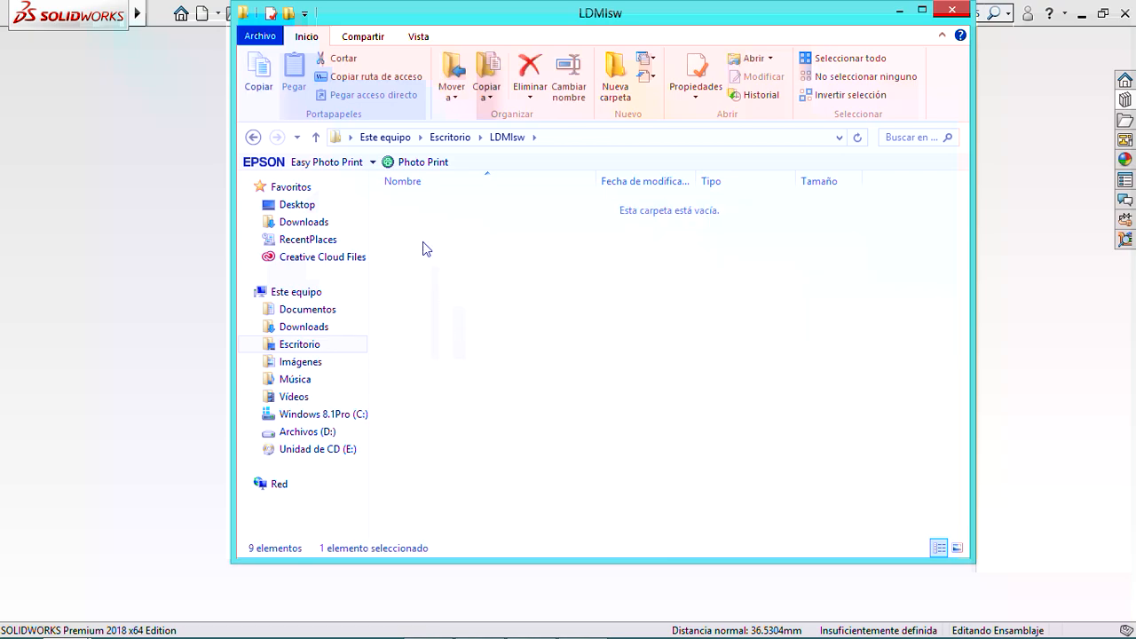
{"action": "left_click", "coordinate": [415, 310]}
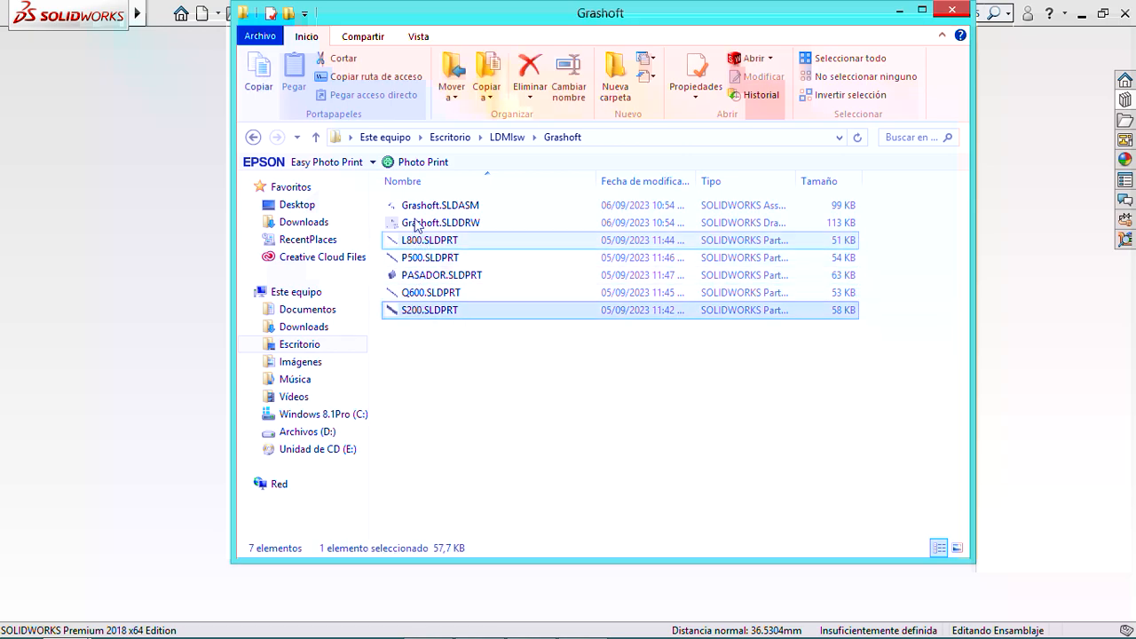
{"action": "left_click", "coordinate": [429, 278], "text": "ctrl"}
{"action": "right_click", "coordinate": [429, 284]}
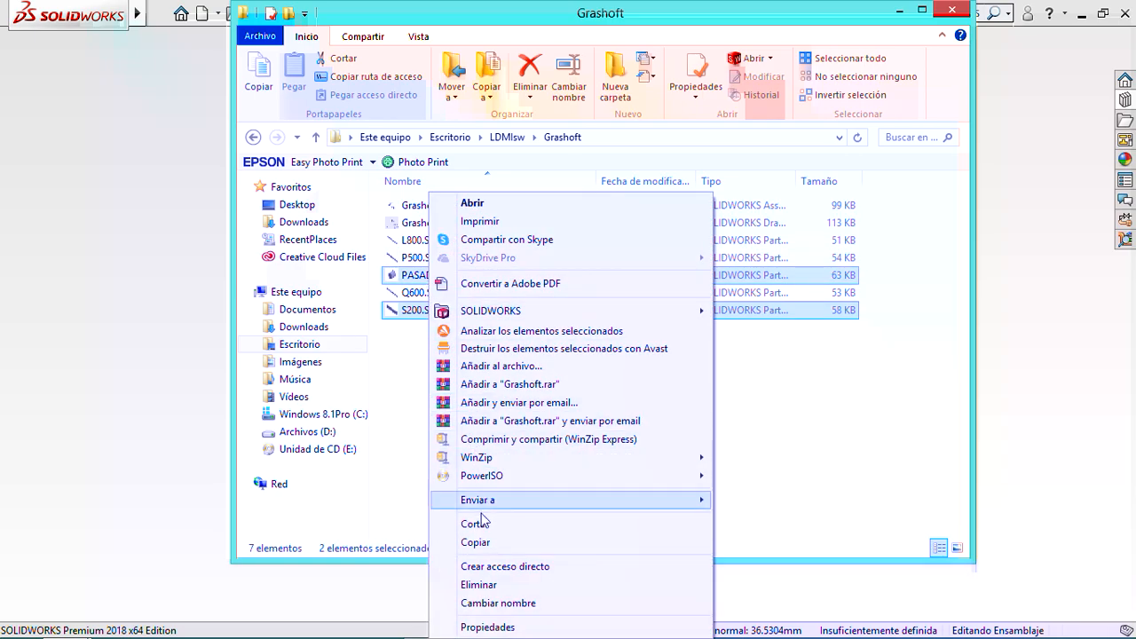
{"action": "left_click", "coordinate": [478, 541]}
- Paste the two copied part files into the Manivela folder
{"action": "left_click", "coordinate": [315, 136]}
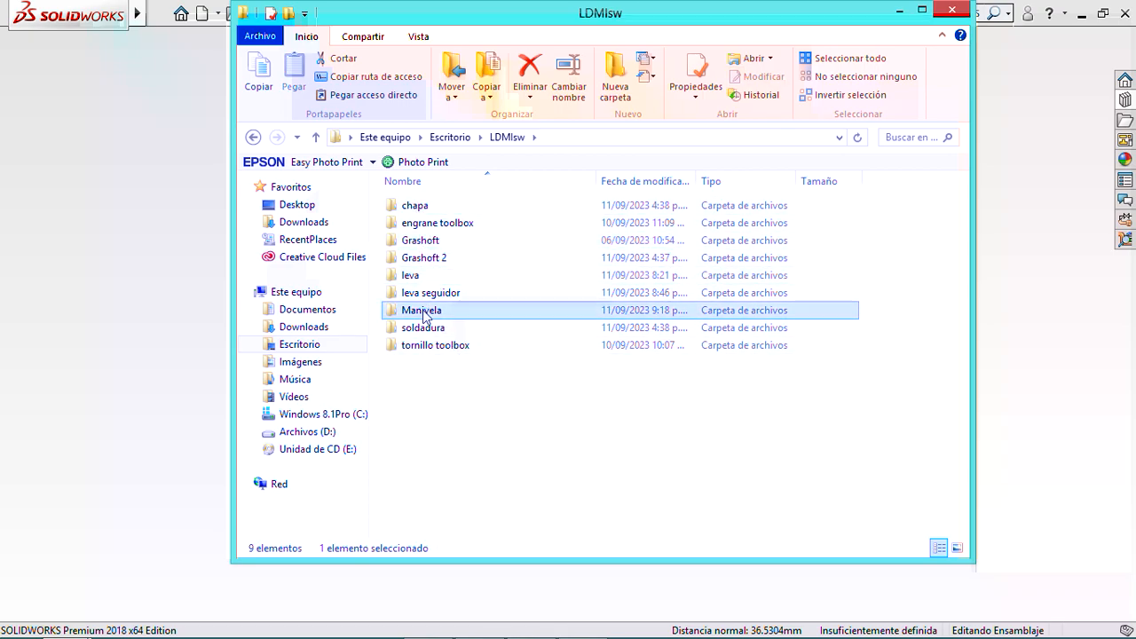
{"action": "double_click", "coordinate": [421, 310]}
{"action": "right_click", "coordinate": [424, 316]}
{"action": "left_click", "coordinate": [465, 425]}
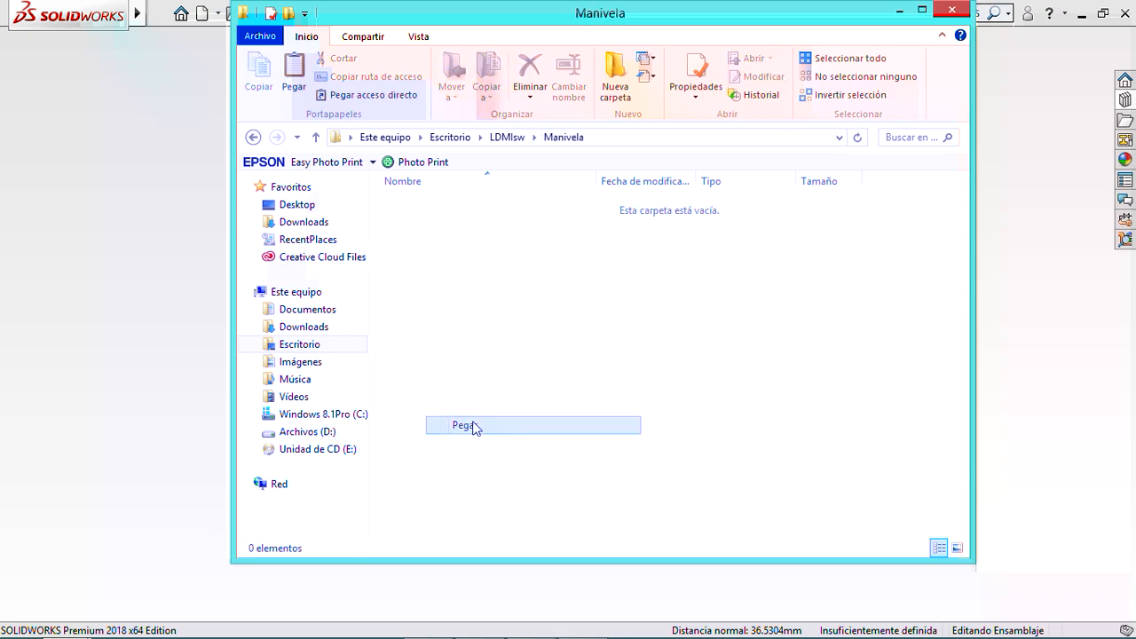
{"action": "left_click", "coordinate": [819, 329]}
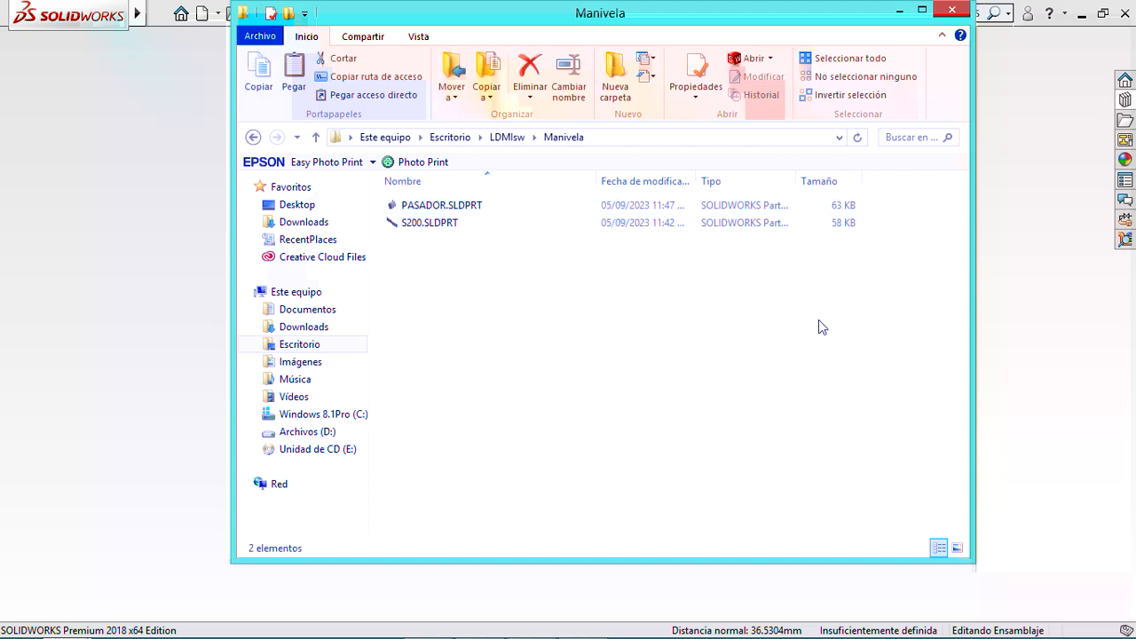
- Return to SOLIDWORKS and create a new assembly document
{"action": "left_click", "coordinate": [899, 11]}
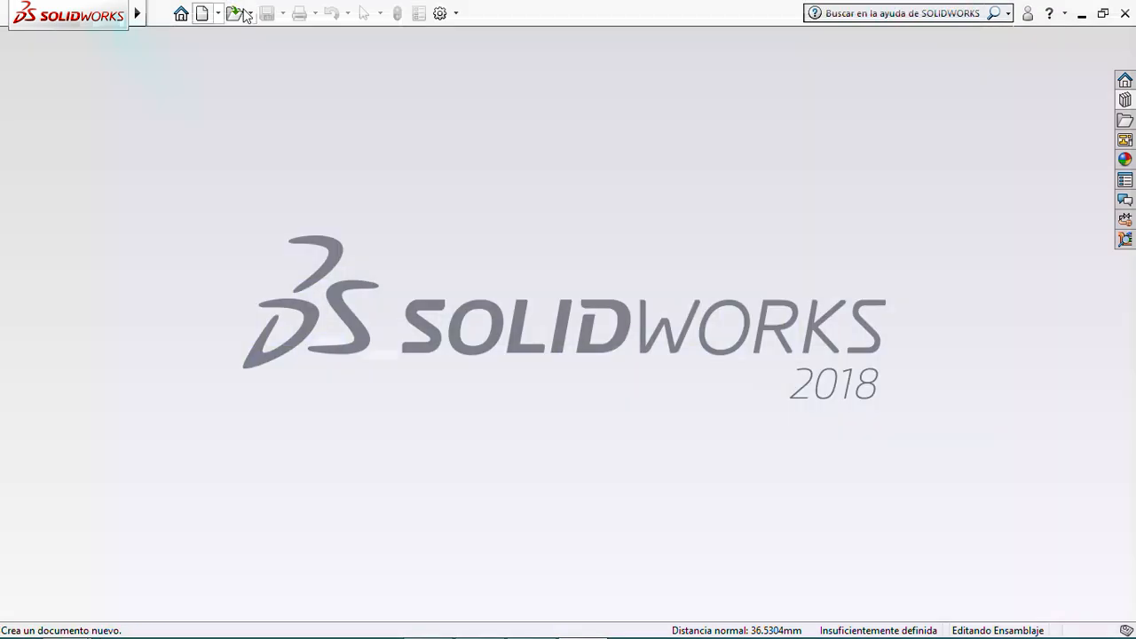
{"action": "left_click", "coordinate": [197, 15]}
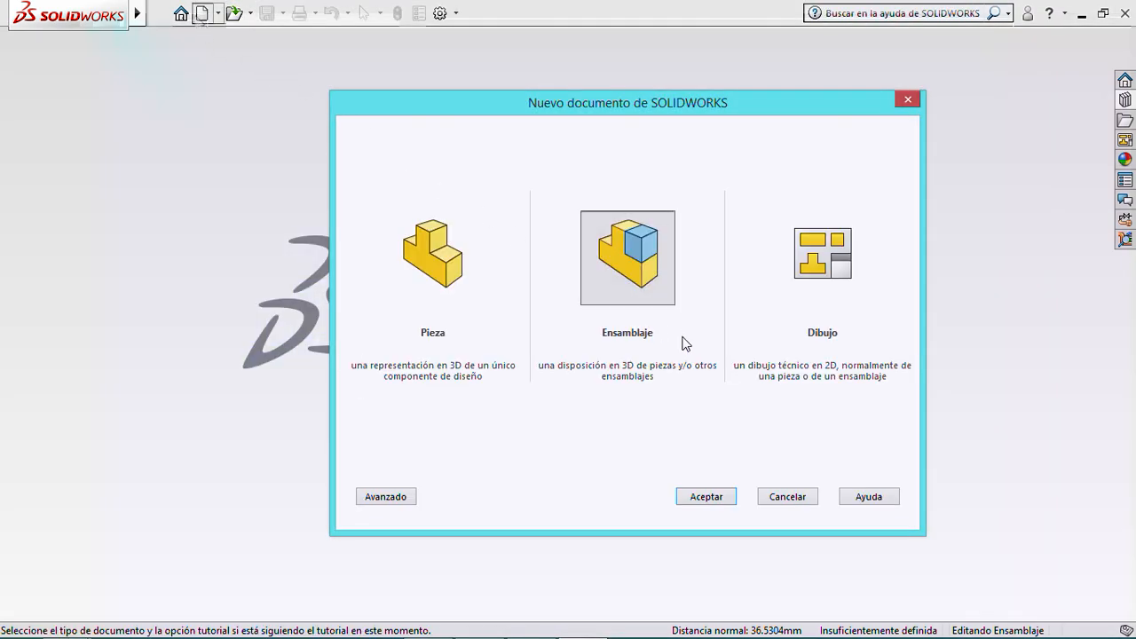
{"action": "left_click", "coordinate": [703, 493]}
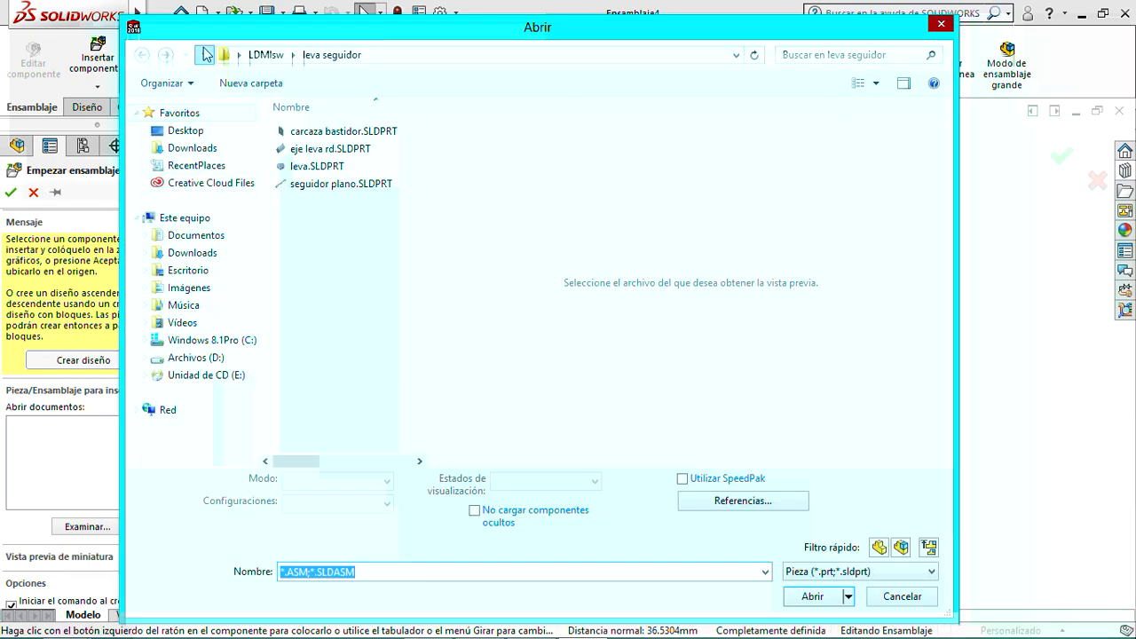
- Load PASADOR.SLDPRT from the Manivela folder as the first component to insert in the assembly
{"action": "left_click", "coordinate": [204, 54]}
{"action": "double_click", "coordinate": [286, 236]}
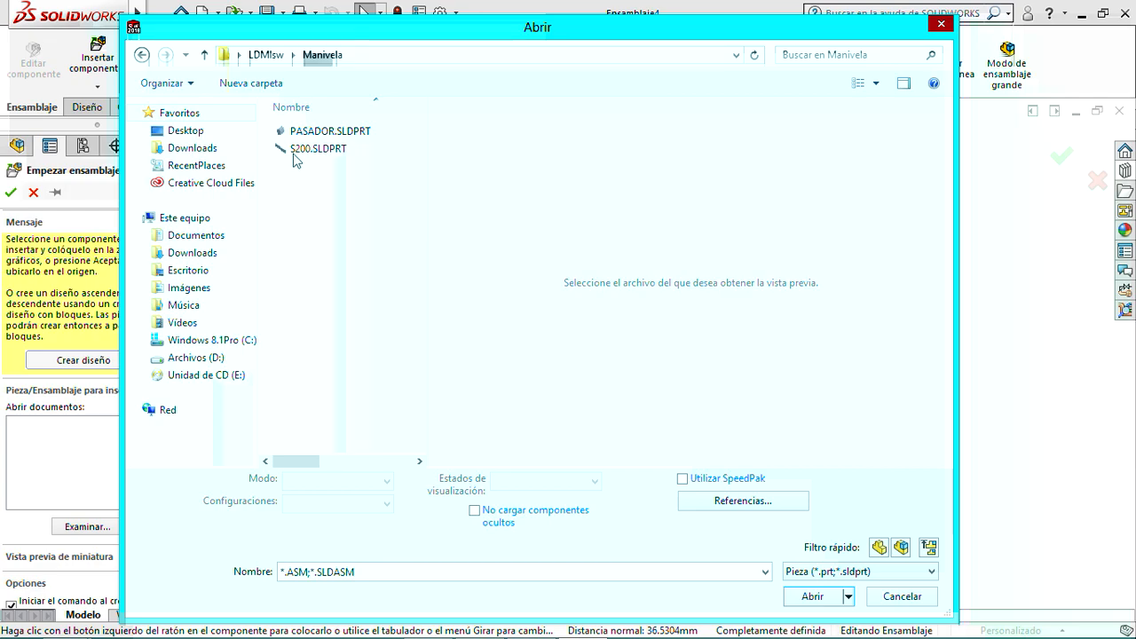
{"action": "left_click", "coordinate": [324, 131]}
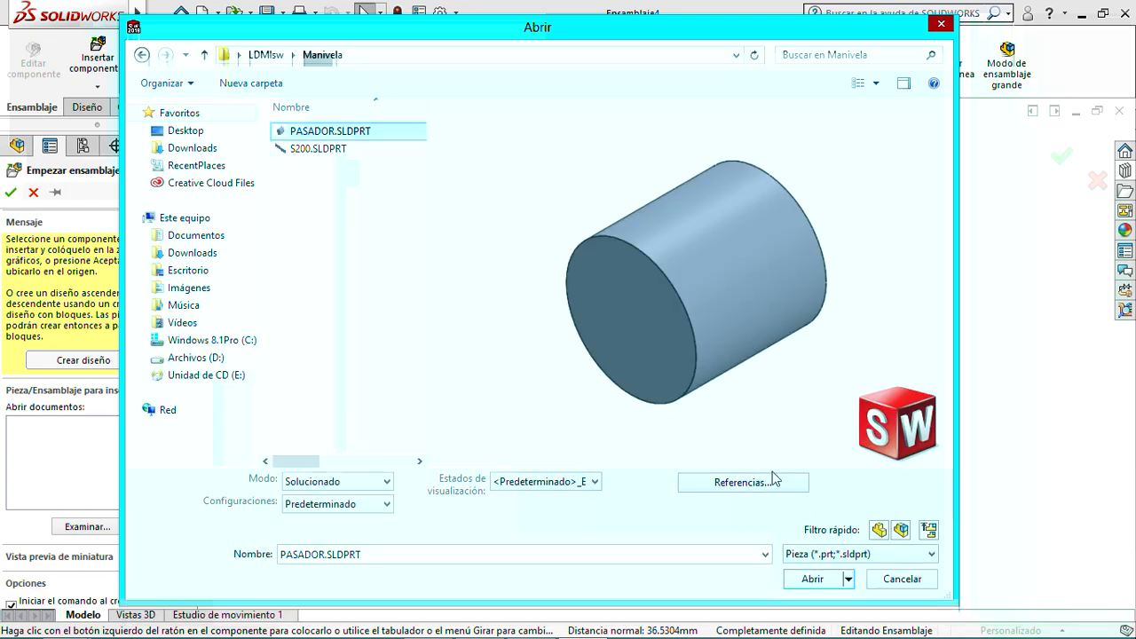
{"action": "left_click", "coordinate": [813, 579]}
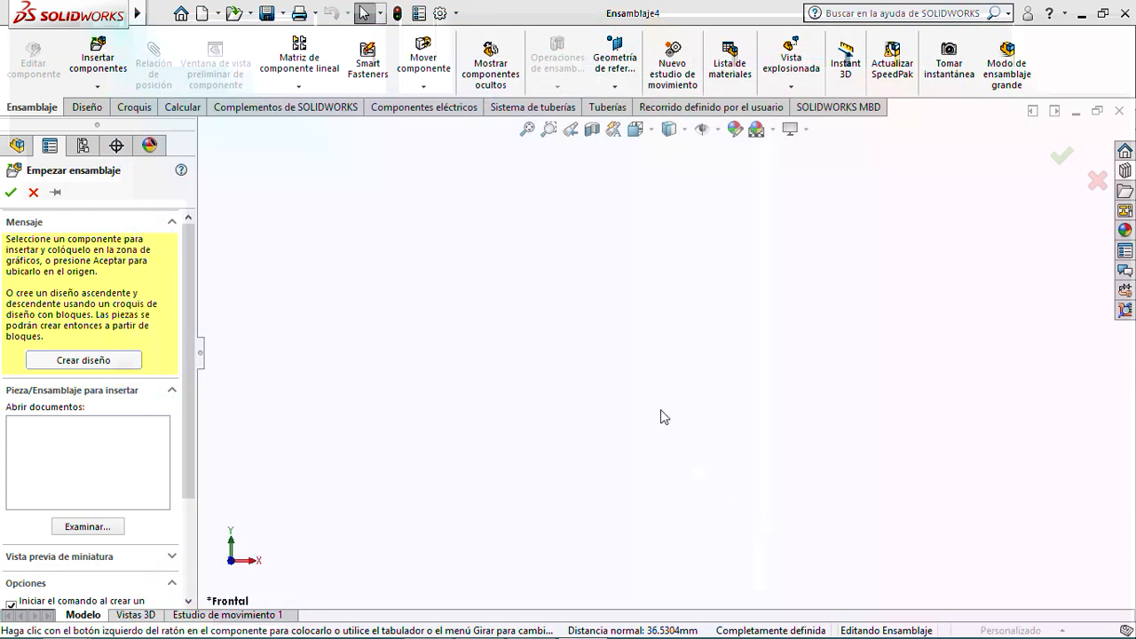
- Place the PASADOR pin in the assembly, and insert S200.SLDPRT from the Manivela folder beside it
{"action": "left_click", "coordinate": [662, 372]}
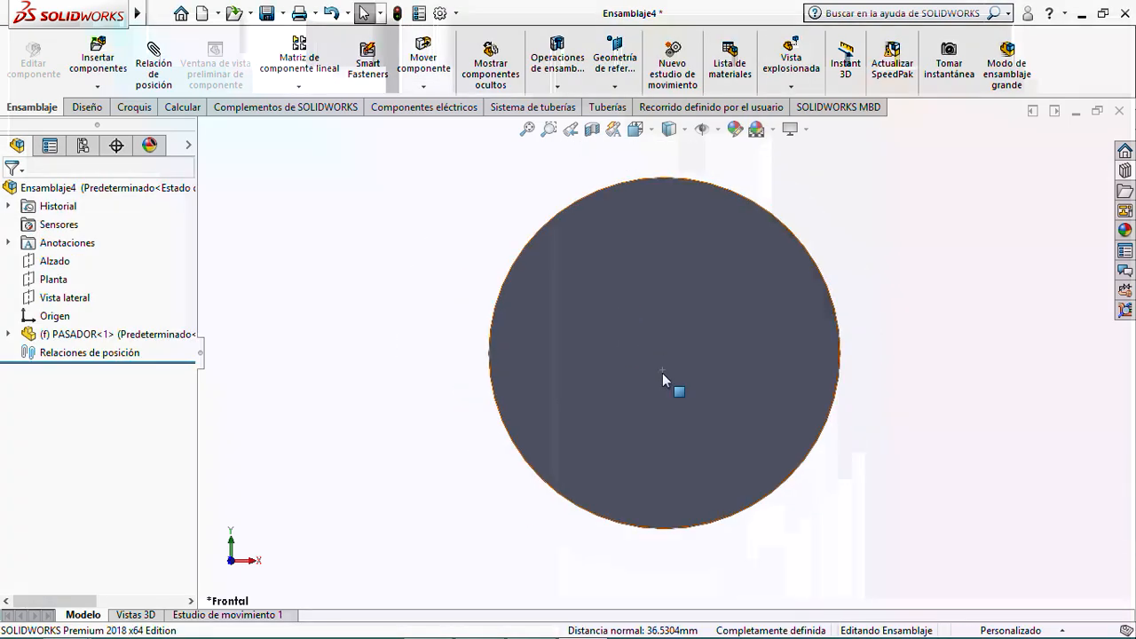
{"action": "middle_click_drag", "start_coordinate": [750, 337], "coordinate": [667, 351]}
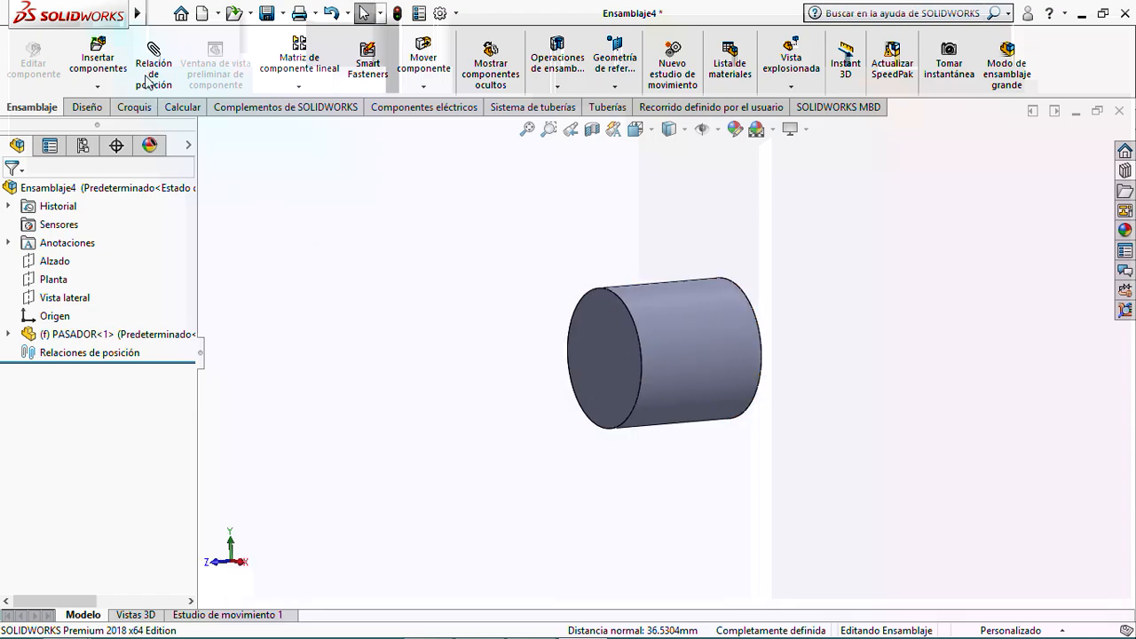
{"action": "left_click", "coordinate": [98, 62]}
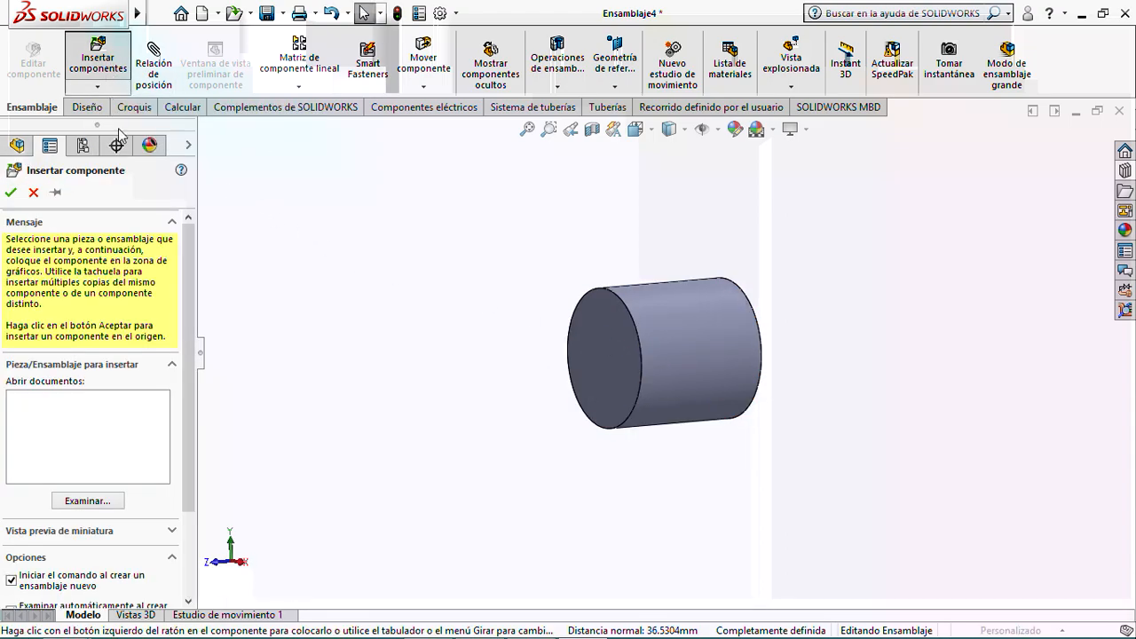
{"action": "left_click", "coordinate": [299, 149]}
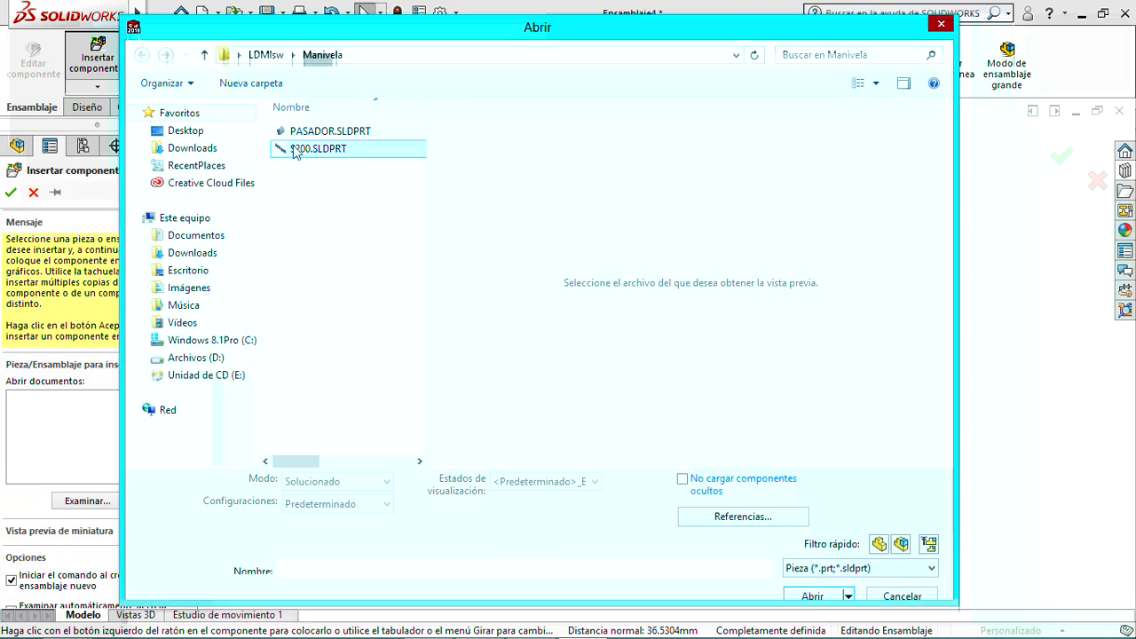
{"action": "left_click", "coordinate": [838, 577]}
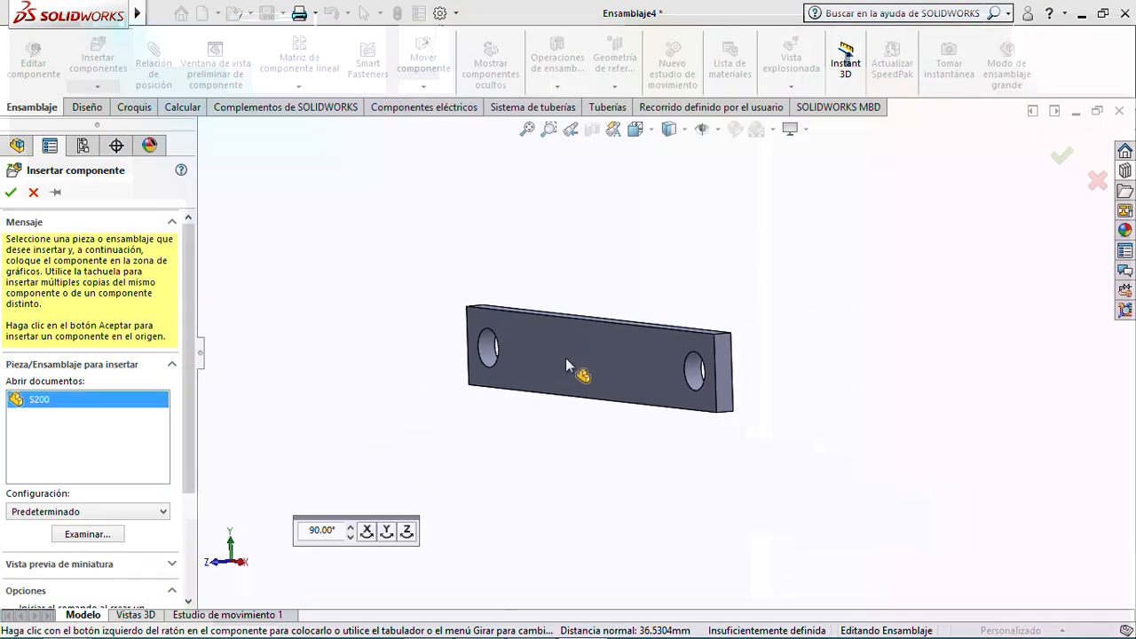
{"action": "left_click", "coordinate": [529, 321]}
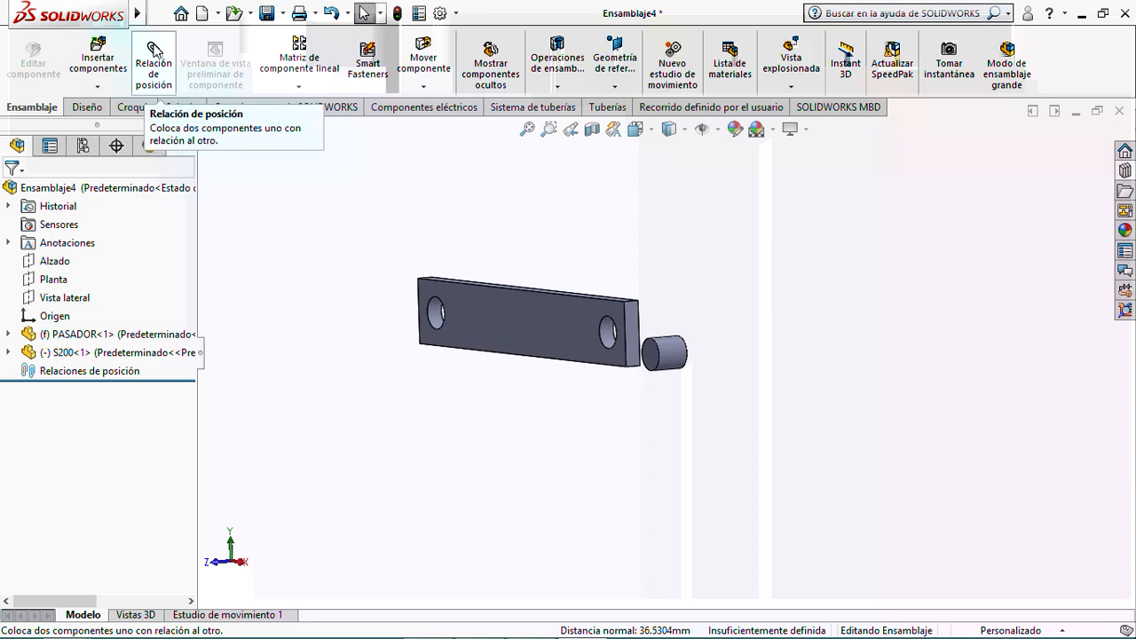
- Add a coincident mate between the pin's front circular edge and the edge of the S200 link hole nearest the pin
{"action": "left_click", "coordinate": [155, 48]}
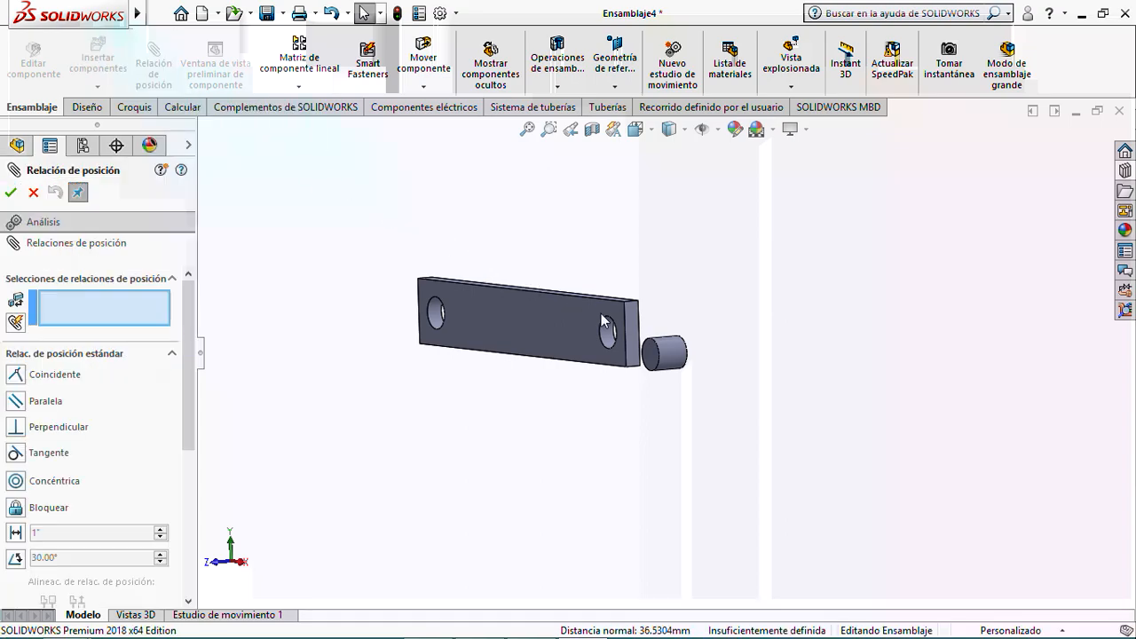
{"action": "scroll", "coordinate": [637, 350], "scroll_direction": "down", "scroll_amount": 1}
{"action": "scroll", "coordinate": [637, 351], "scroll_direction": "down", "scroll_amount": 2}
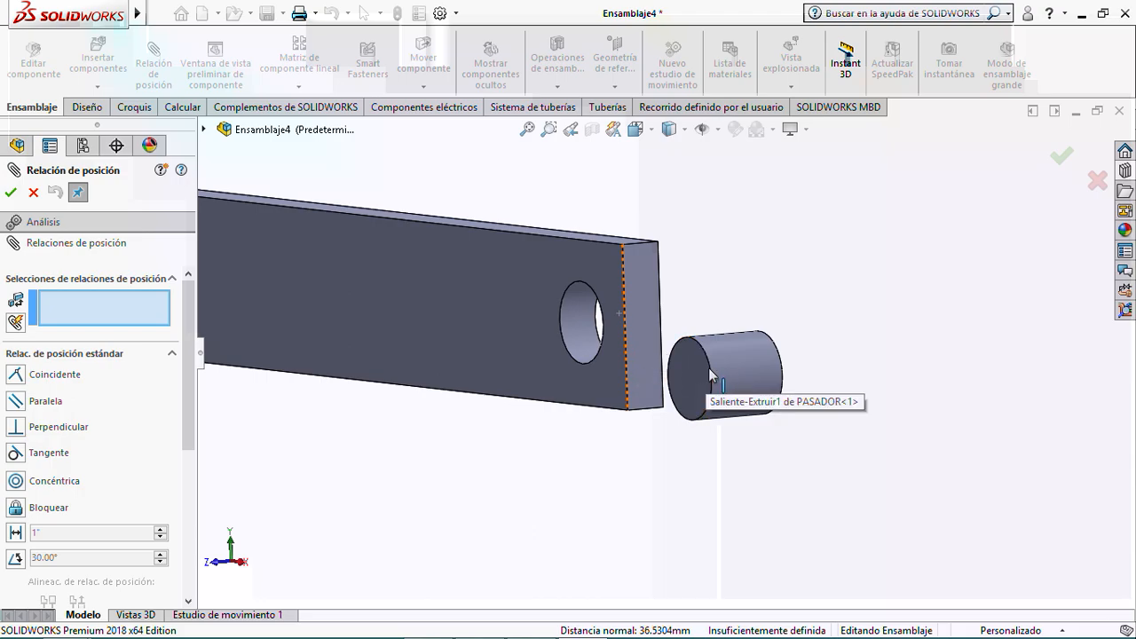
{"action": "left_click", "coordinate": [710, 374]}
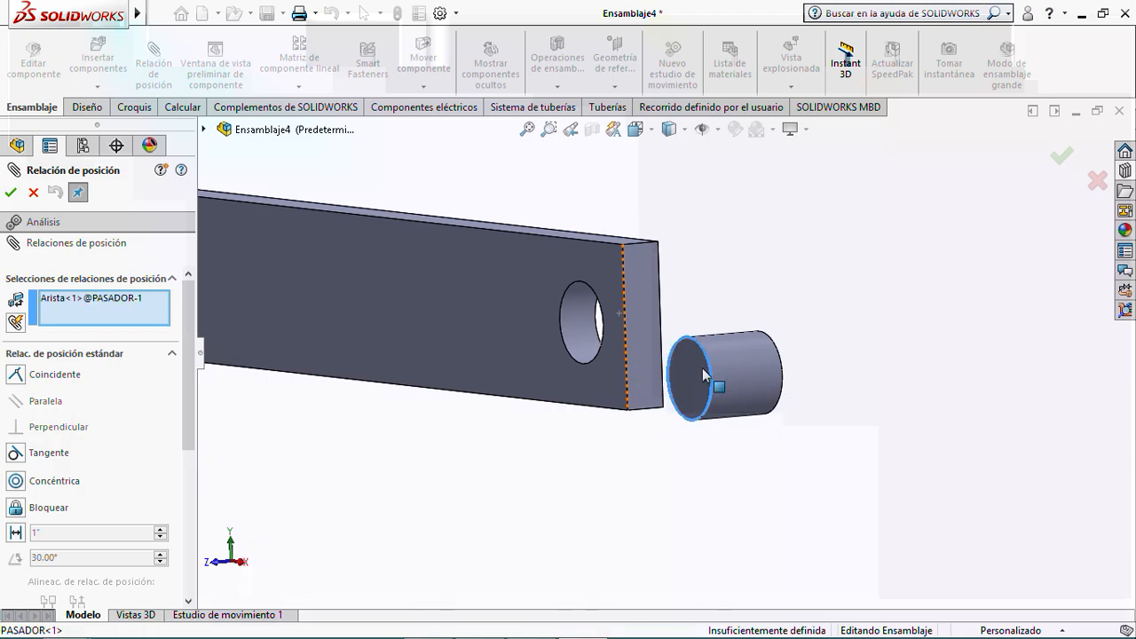
{"action": "left_click", "coordinate": [598, 351]}
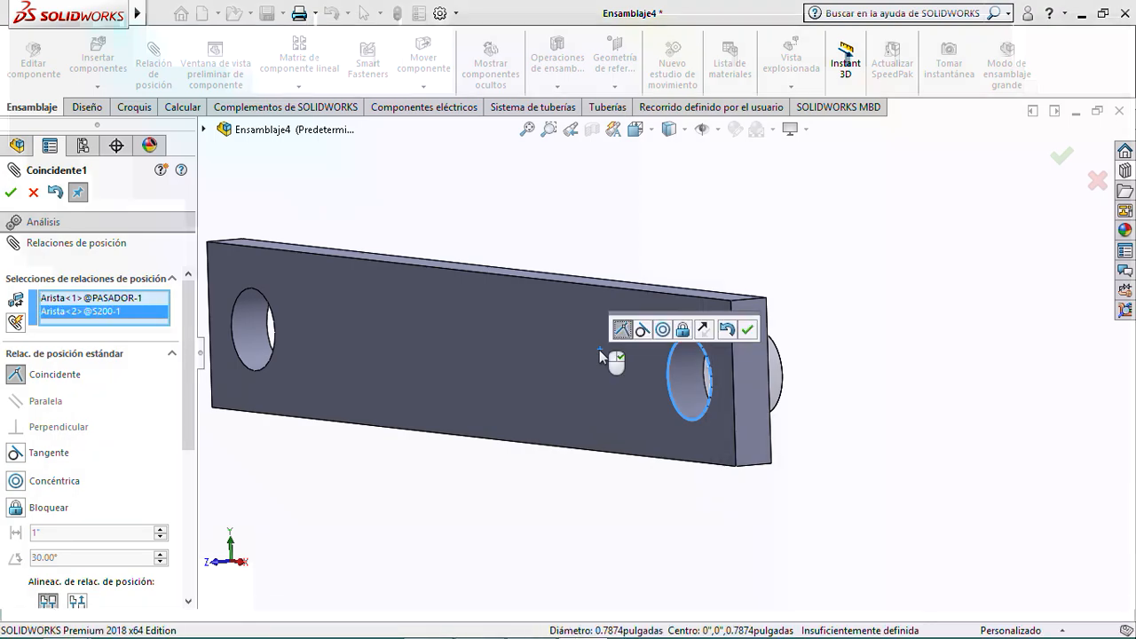
{"action": "left_click", "coordinate": [747, 330]}
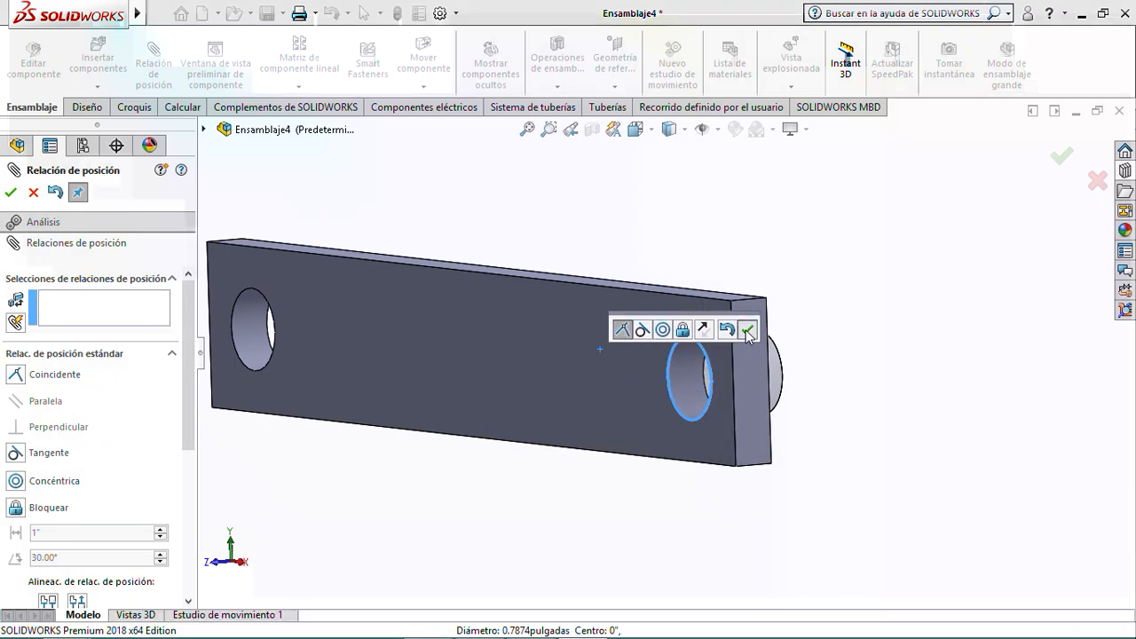
{"action": "left_click", "coordinate": [11, 196]}
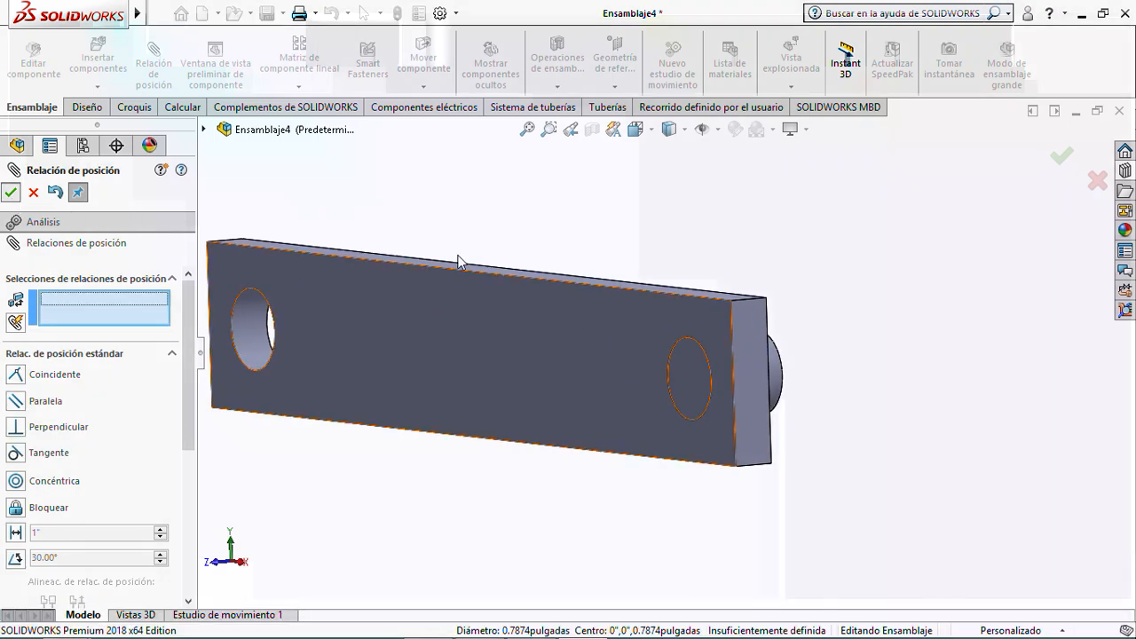
- Show the assembly in front view and rotate the S200 link around the pin to test its motion
{"action": "scroll", "coordinate": [514, 264], "scroll_direction": "up", "scroll_amount": 3}
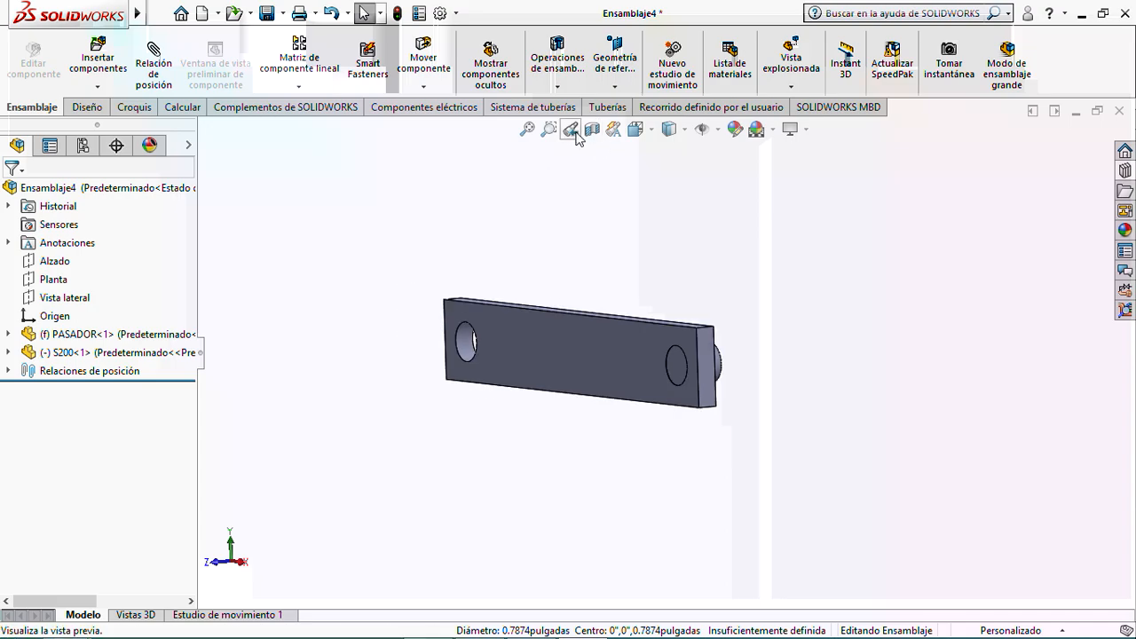
{"action": "left_click", "coordinate": [635, 129]}
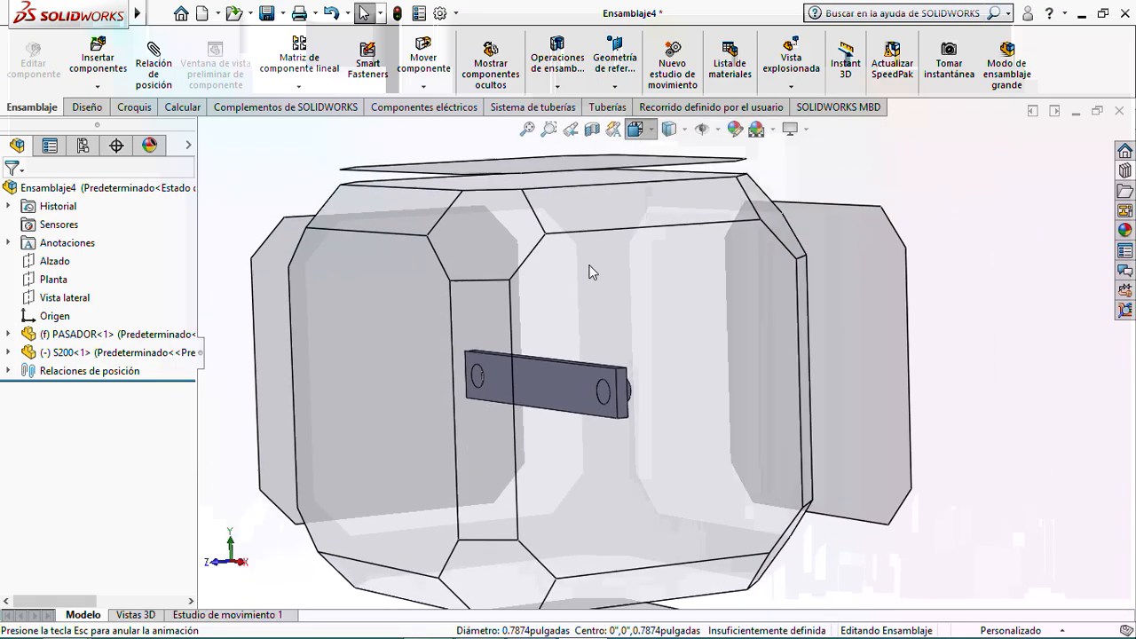
{"action": "left_click", "coordinate": [441, 378]}
{"action": "left_click_drag", "start_coordinate": [523, 349], "coordinate": [745, 321]}
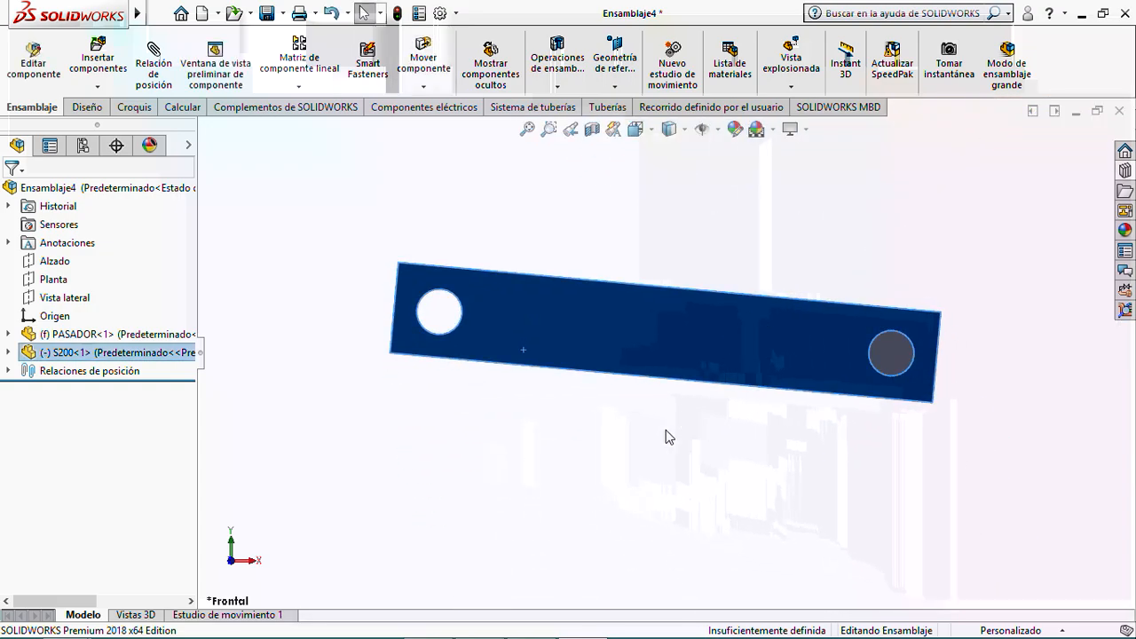
{"action": "scroll", "coordinate": [652, 426], "scroll_direction": "up", "scroll_amount": 3}
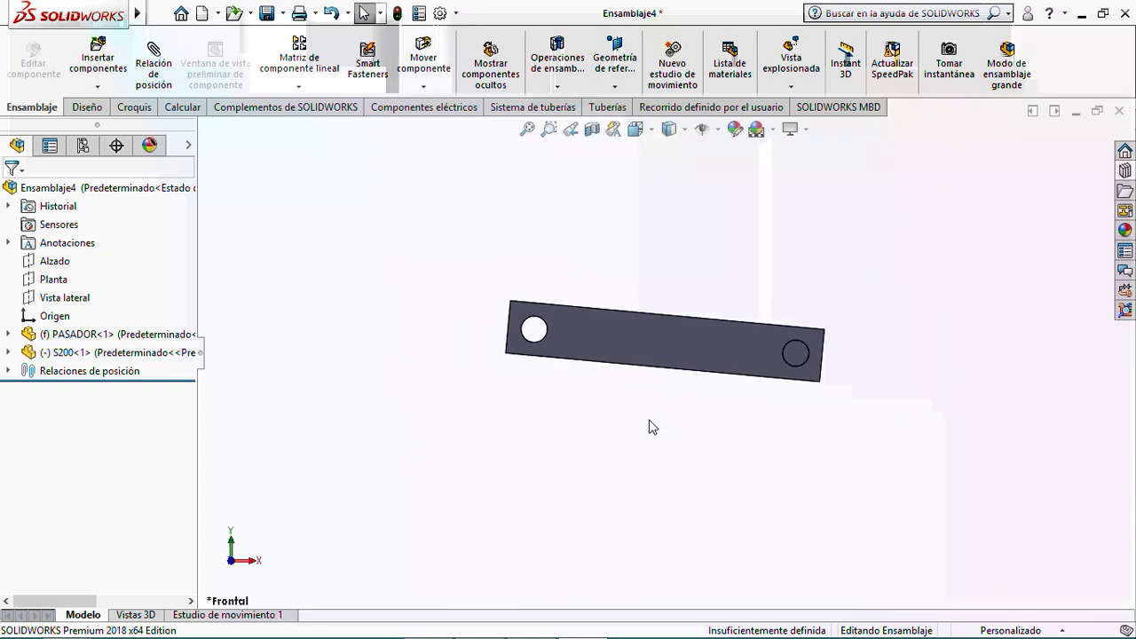
{"action": "scroll", "coordinate": [652, 426], "scroll_direction": "up", "scroll_amount": 2}
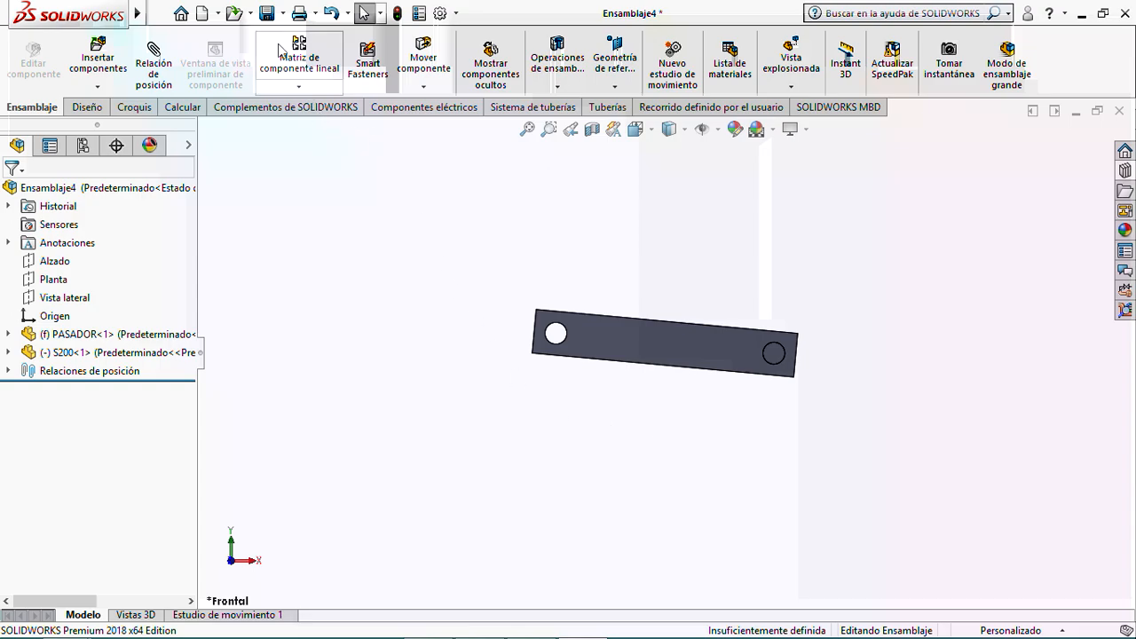
- Rebuild the assembly and save it as Manivela.SLDASM in the Manivela folder
{"action": "left_click", "coordinate": [267, 15]}
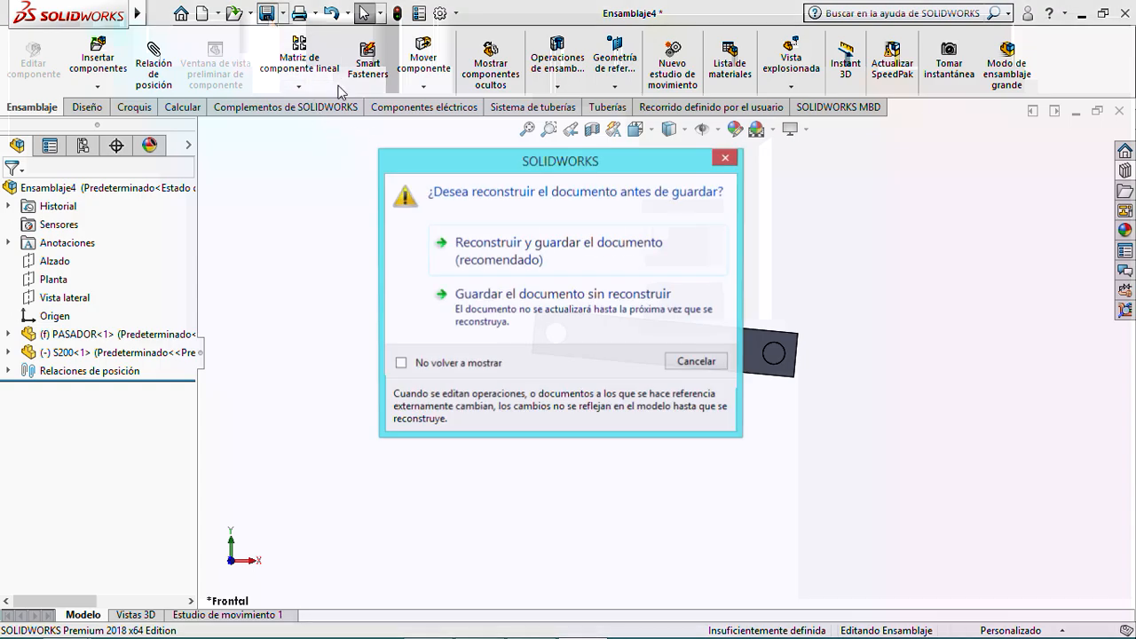
{"action": "left_click", "coordinate": [493, 251]}
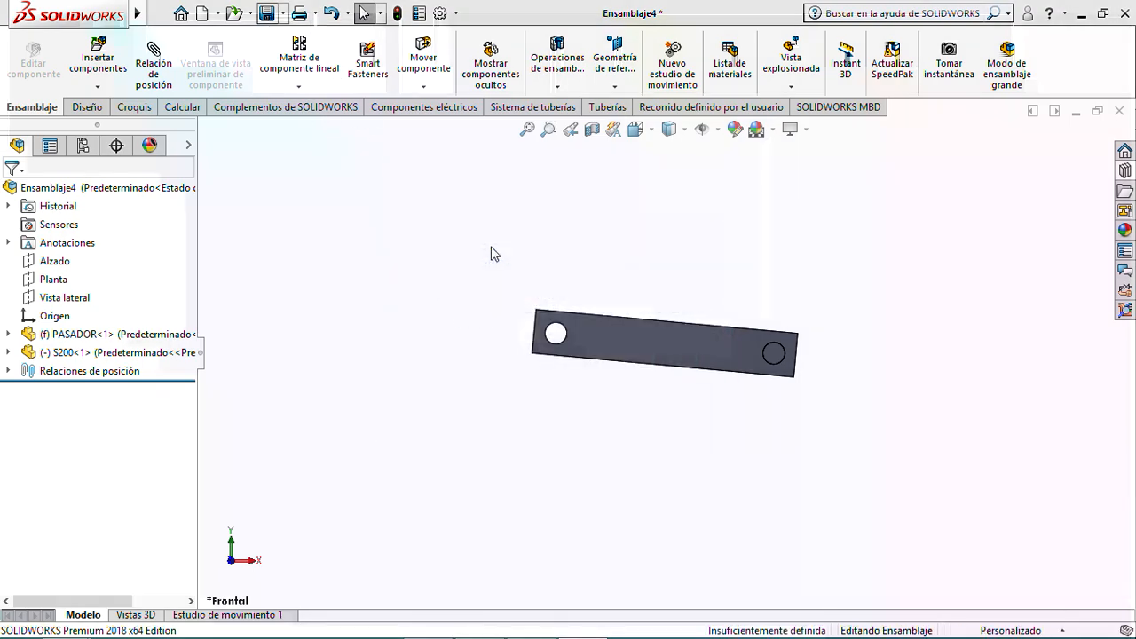
{"action": "left_click", "coordinate": [469, 379]}
{"action": "left_click_drag", "start_coordinate": [454, 380], "coordinate": [388, 379]}
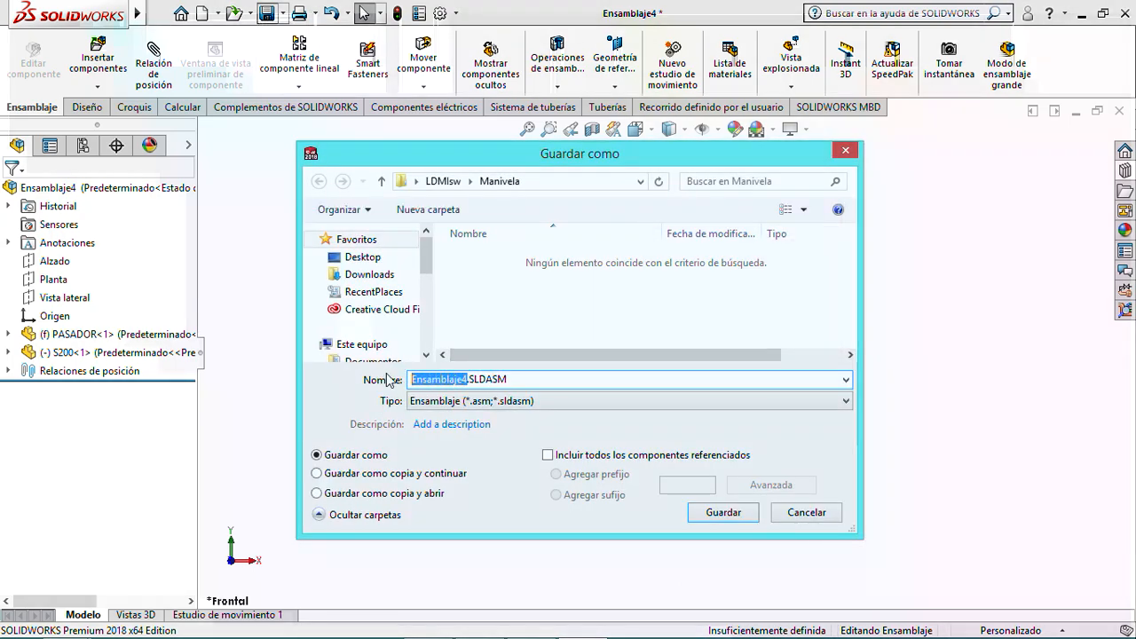
{"action": "type", "text": "Manivela"}
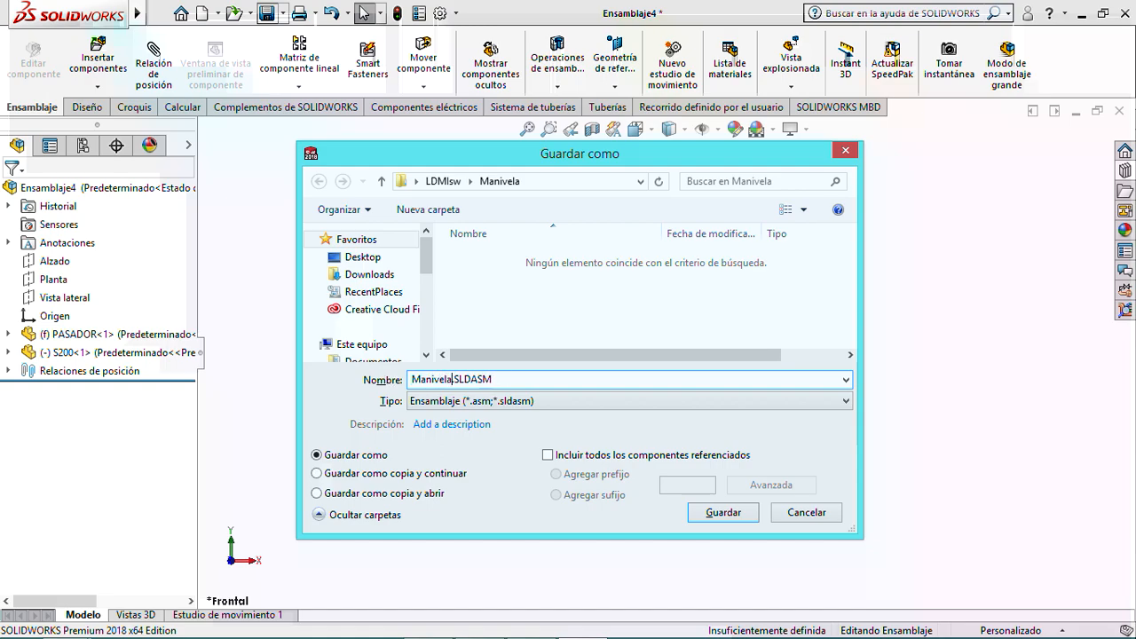
{"action": "left_click", "coordinate": [702, 512]}
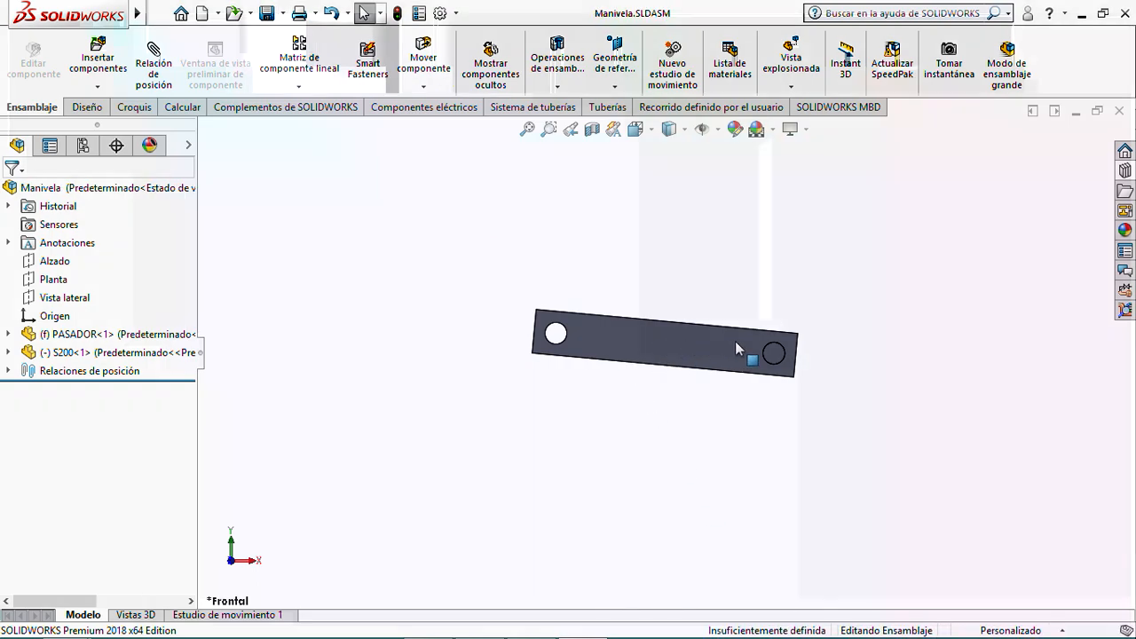
{"action": "scroll", "coordinate": [746, 355], "scroll_direction": "down", "scroll_amount": 4}
{"action": "scroll", "coordinate": [745, 354], "scroll_direction": "up", "scroll_amount": 4}
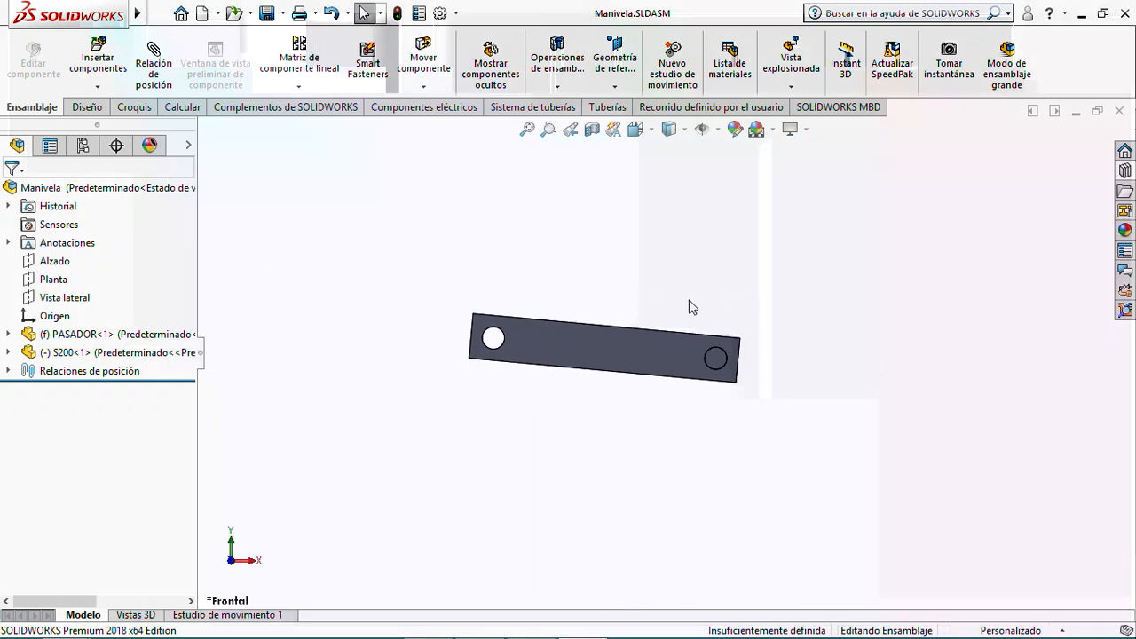
{"action": "middle_click_drag", "start_coordinate": [686, 296], "coordinate": [676, 321]}
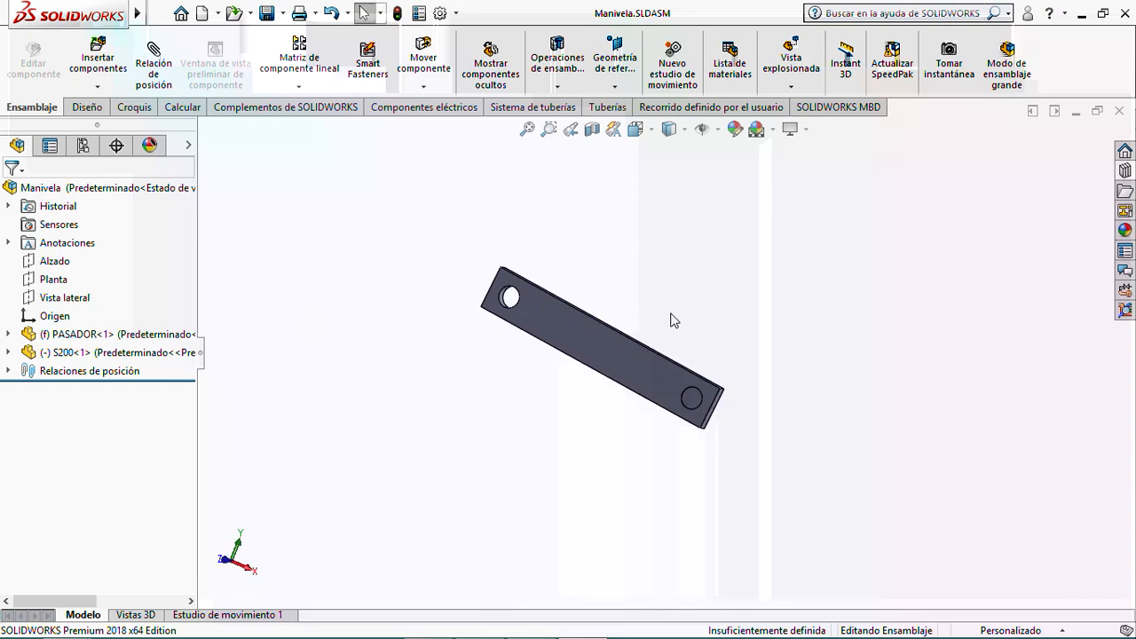
- Load the SOLIDWORKS Motion add-in and check its entry in the list of active add-ins
{"action": "left_click", "coordinate": [291, 108]}
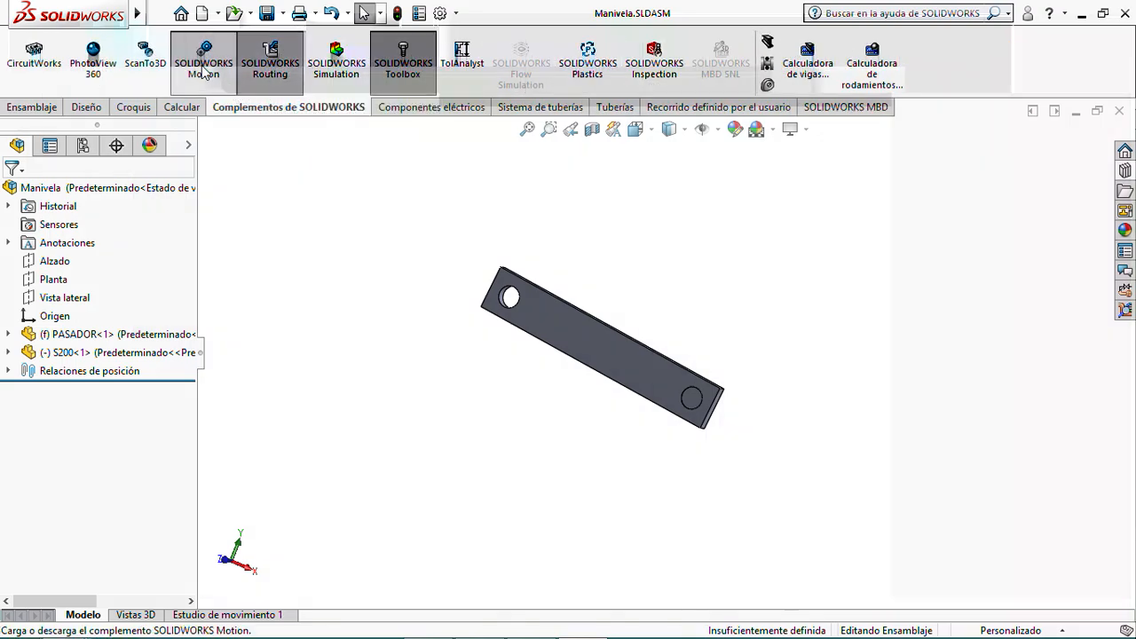
{"action": "left_click", "coordinate": [203, 71]}
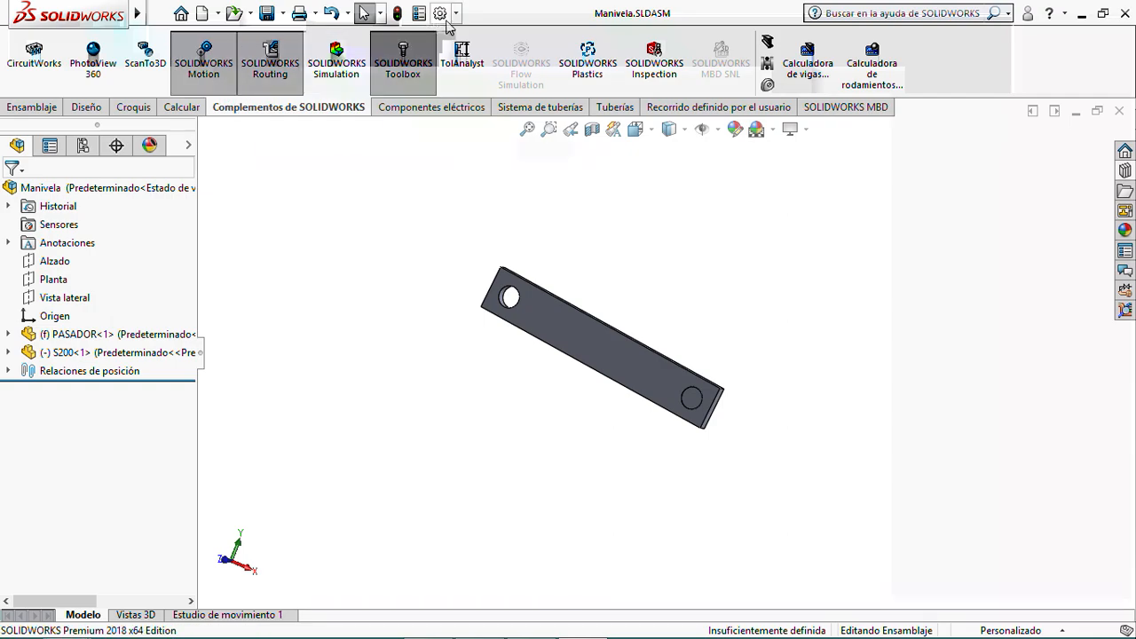
{"action": "left_click", "coordinate": [455, 16]}
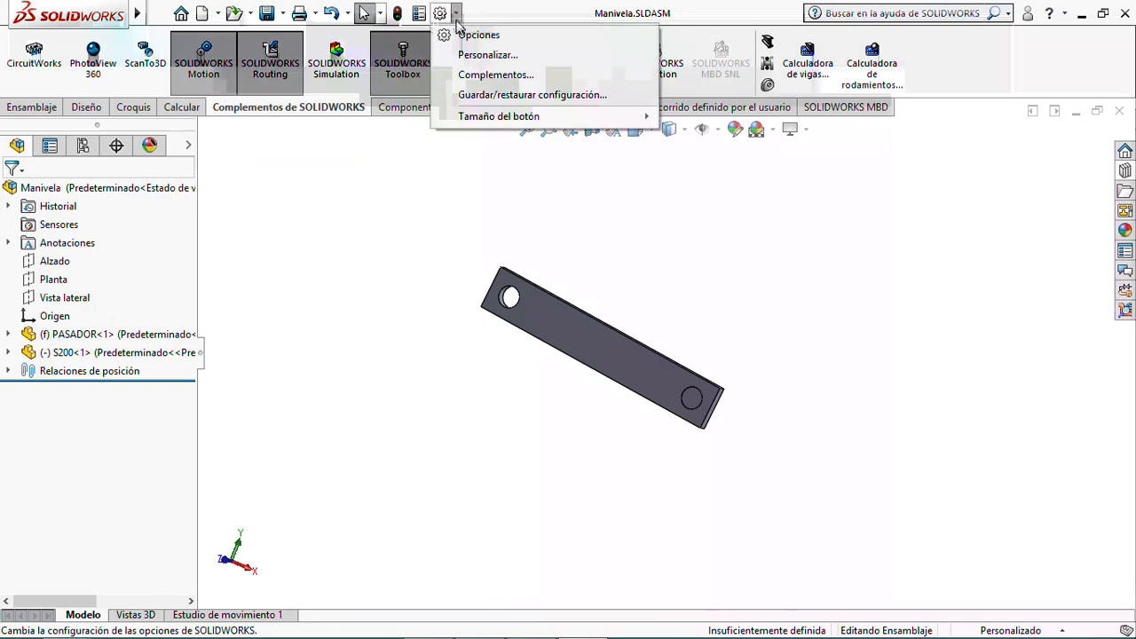
{"action": "left_click", "coordinate": [484, 76]}
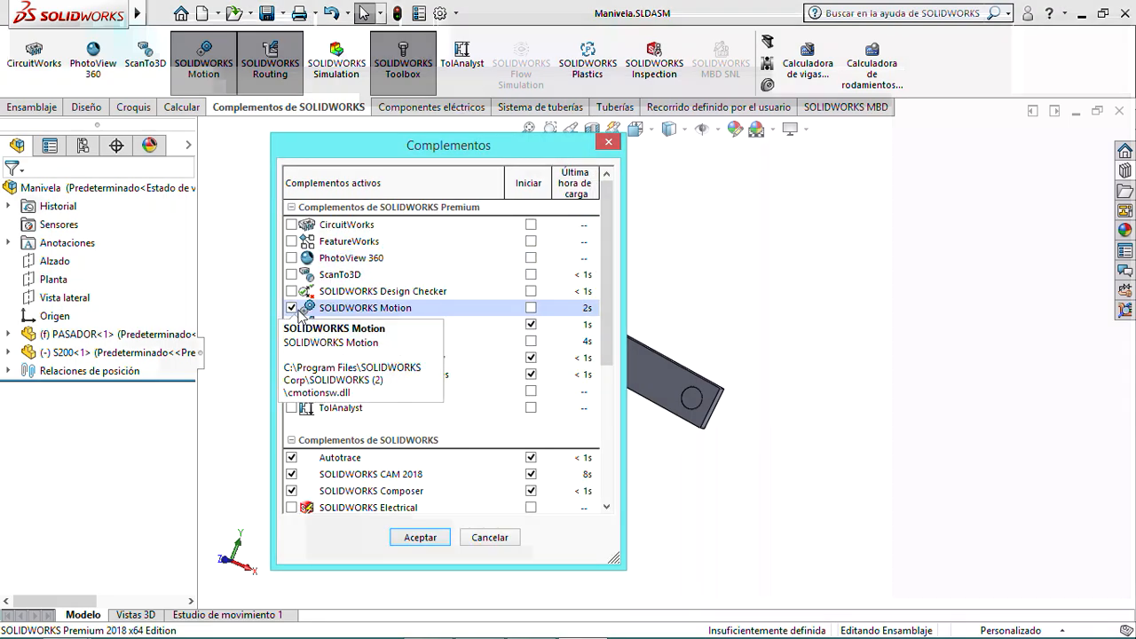
{"action": "left_click", "coordinate": [605, 143]}
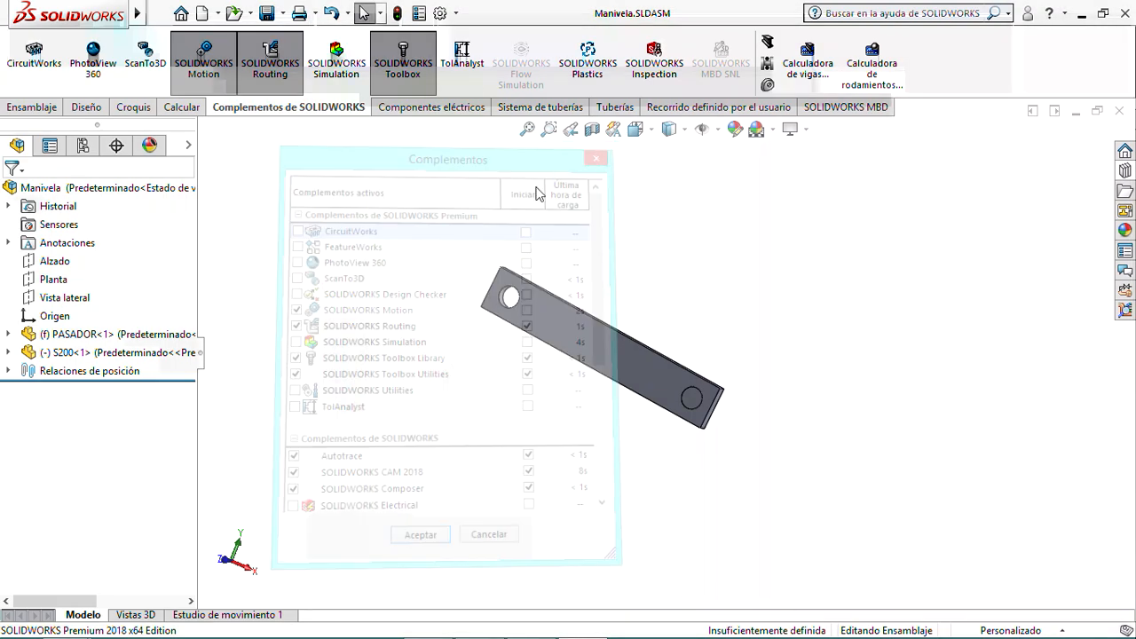
- Set the document's unit system to MMGS (millimetre, gram, second)
{"action": "left_click", "coordinate": [455, 12]}
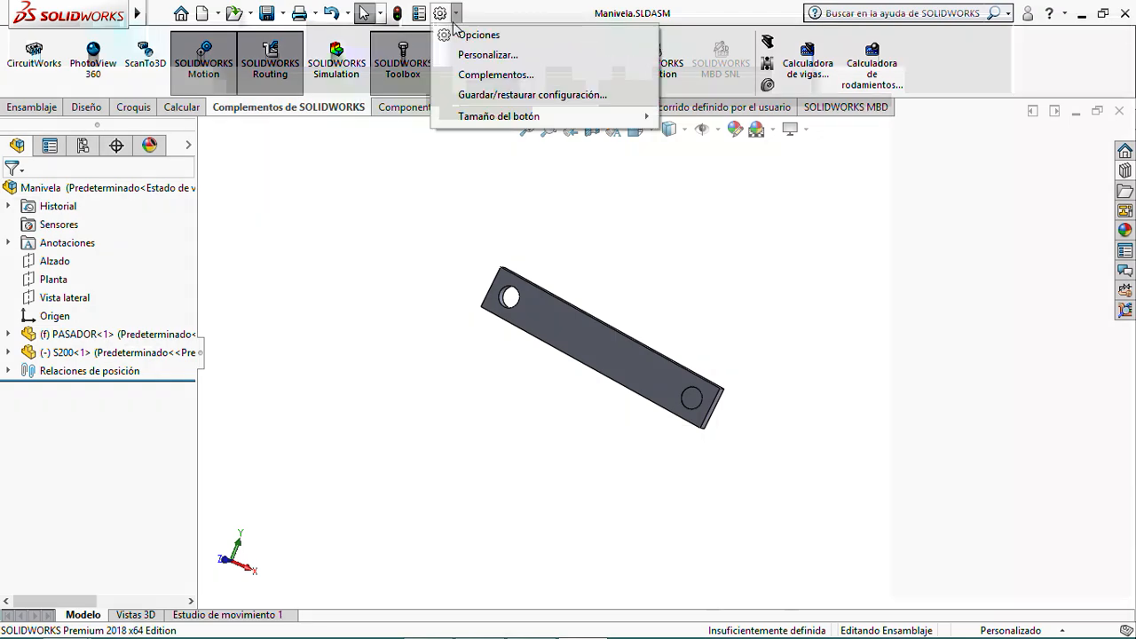
{"action": "left_click", "coordinate": [478, 35]}
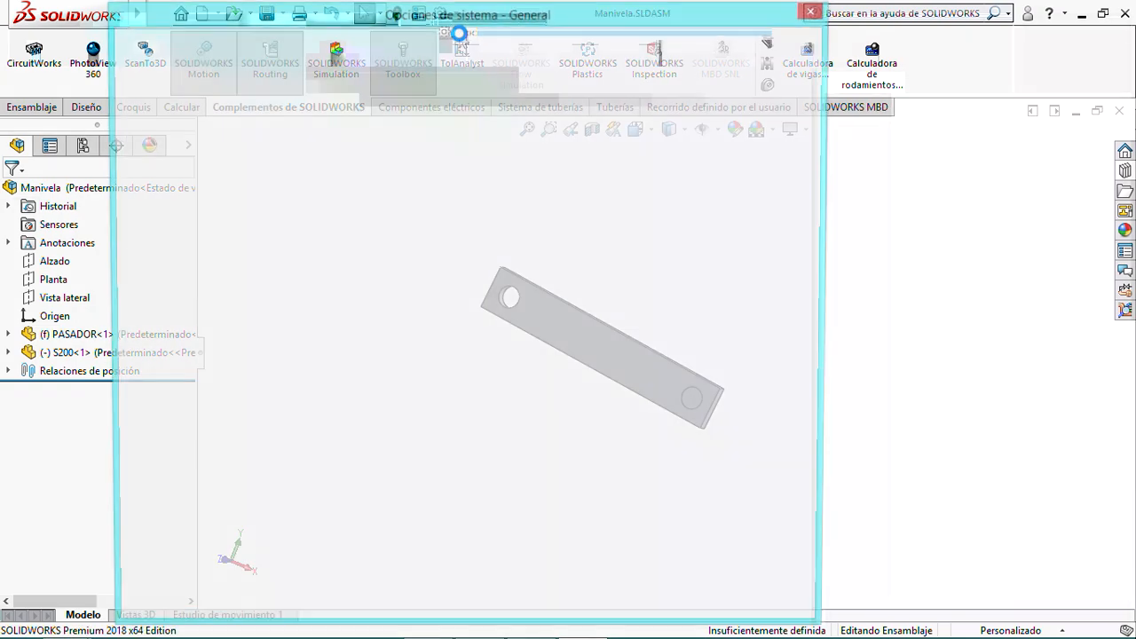
{"action": "left_click", "coordinate": [324, 48]}
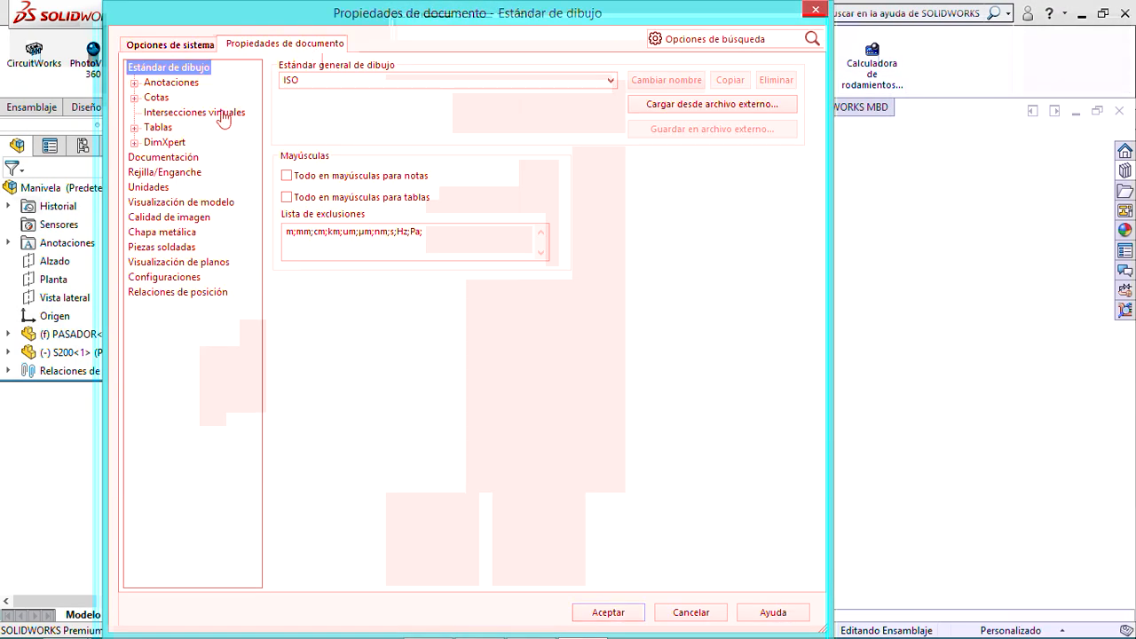
{"action": "left_click", "coordinate": [169, 187]}
{"action": "left_click", "coordinate": [286, 105]}
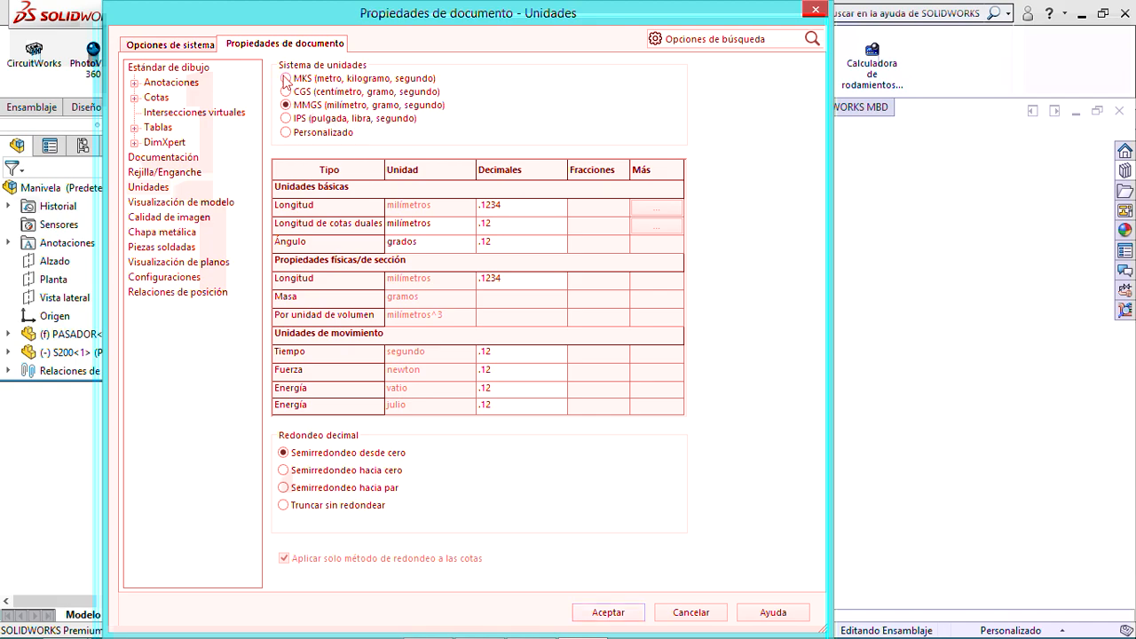
{"action": "left_click", "coordinate": [606, 614]}
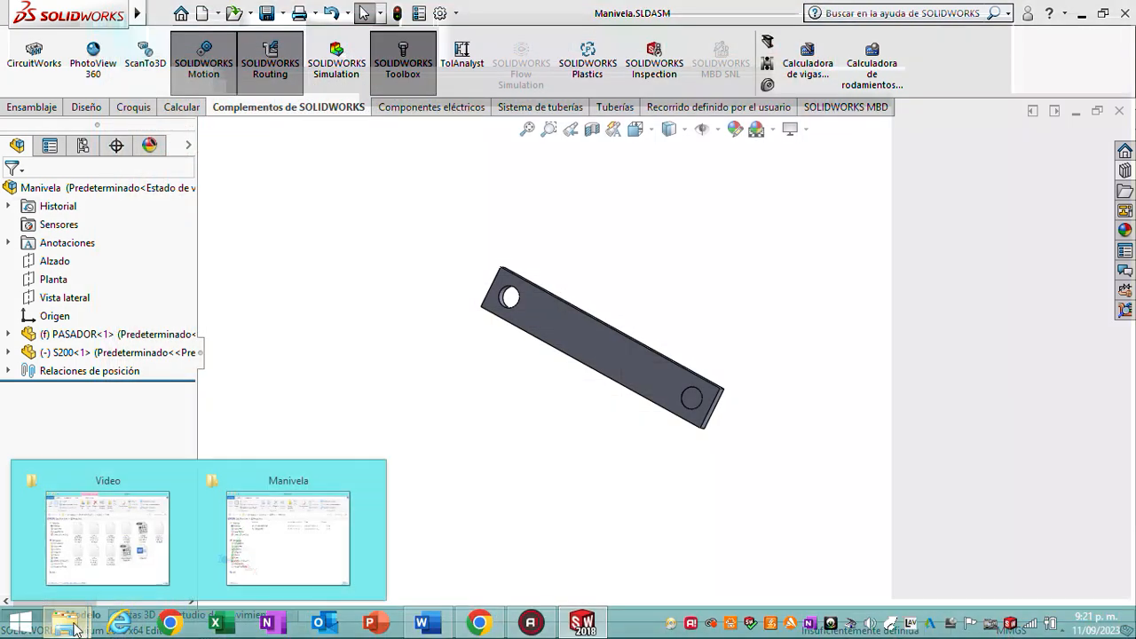
- Switch to the Manivela folder in File Explorer to view its part and assembly files
{"action": "mouse_move", "coordinate": [63, 621]}
{"action": "left_click", "coordinate": [293, 524]}
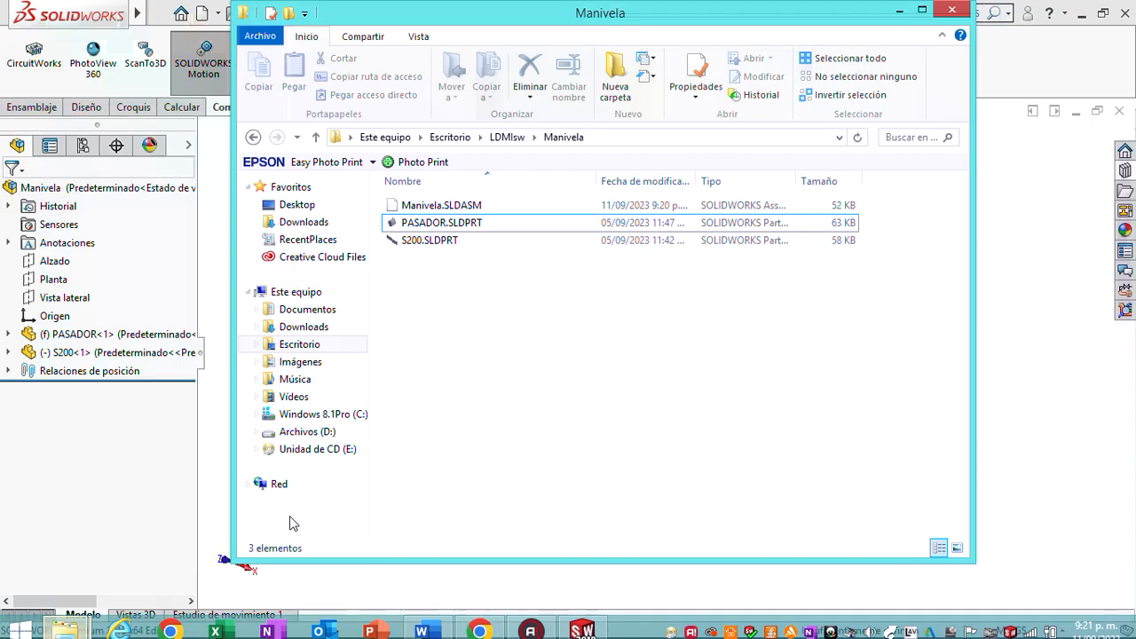
- Create a new Microsoft Word document named calculo analiticos.docx in the Manivela folder
{"action": "right_click", "coordinate": [470, 335]}
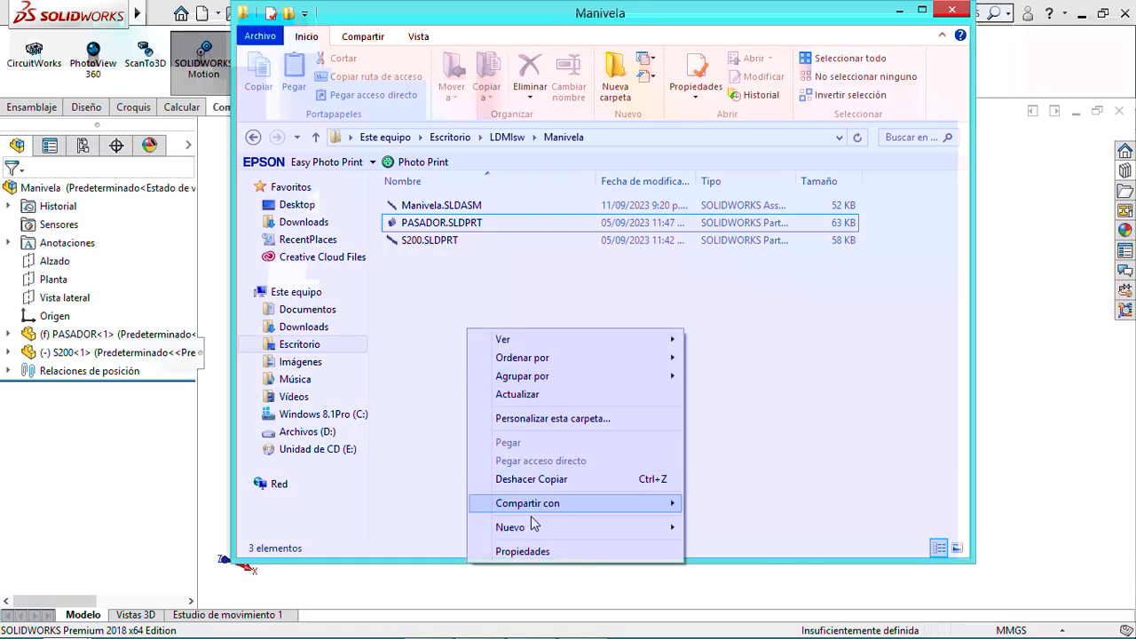
{"action": "mouse_move", "coordinate": [536, 530]}
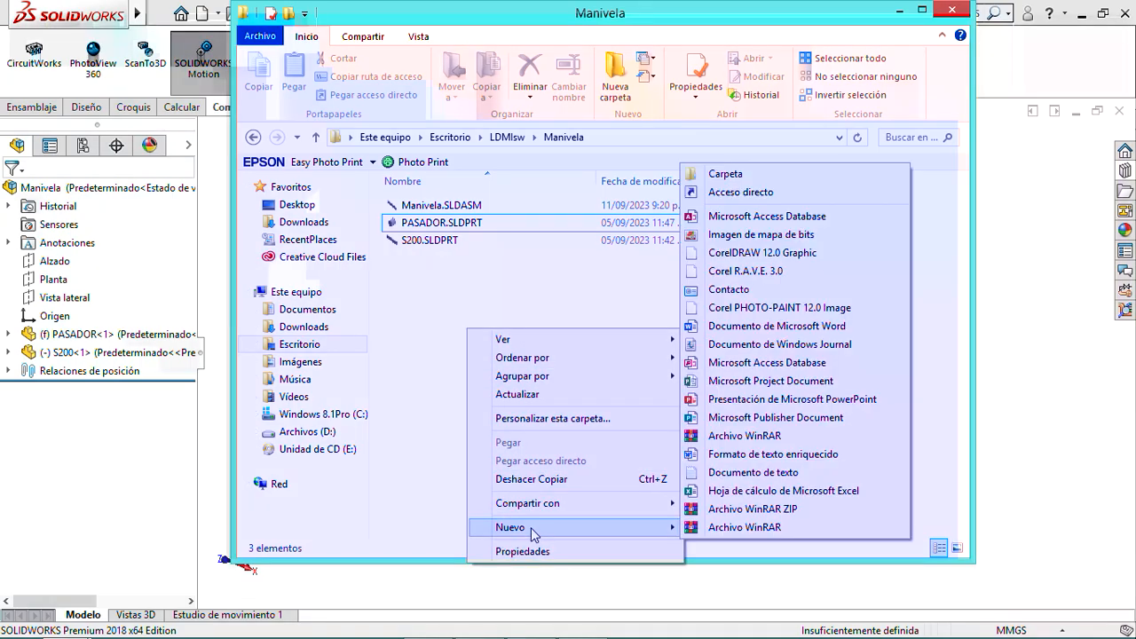
{"action": "left_click", "coordinate": [738, 327]}
{"action": "type", "text": "calculo ana"}
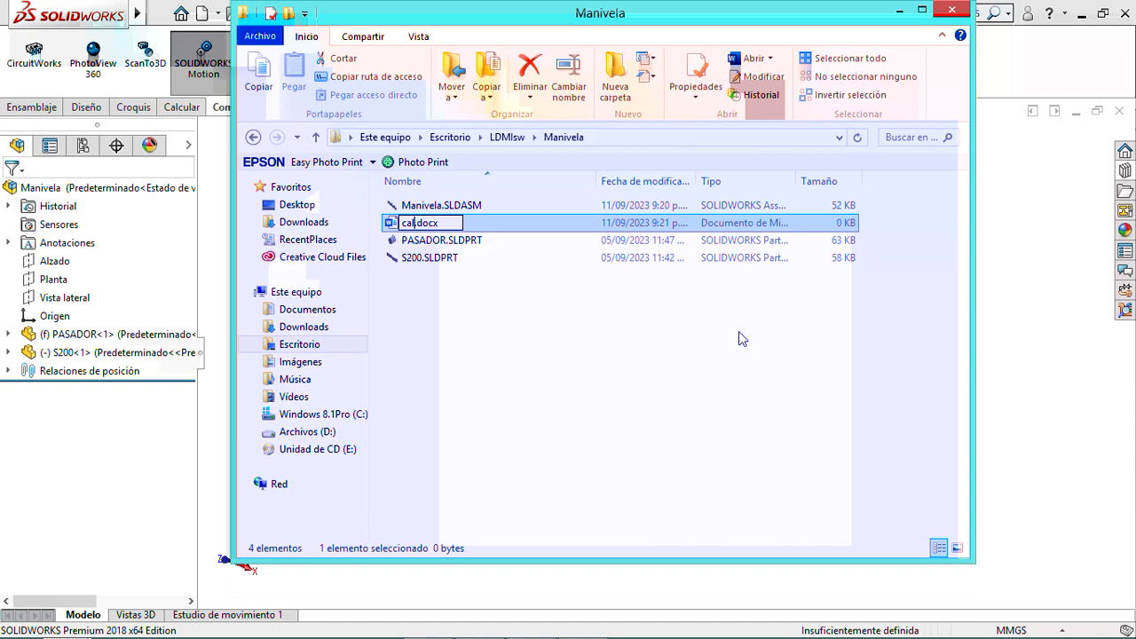
{"action": "type", "text": "litico"}
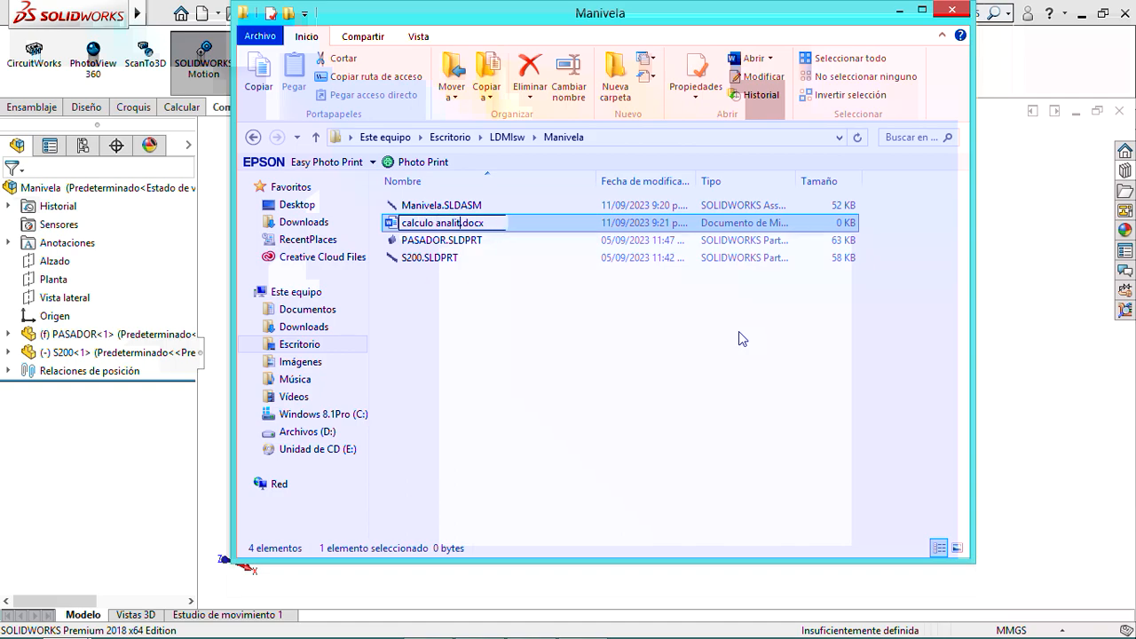
{"action": "type", "text": "s"}
{"action": "key", "text": "Return"}
- Open calculo analiticos.docx in Word, then minimize the Word and File Explorer windows to return to SOLIDWORKS
{"action": "double_click", "coordinate": [441, 207]}
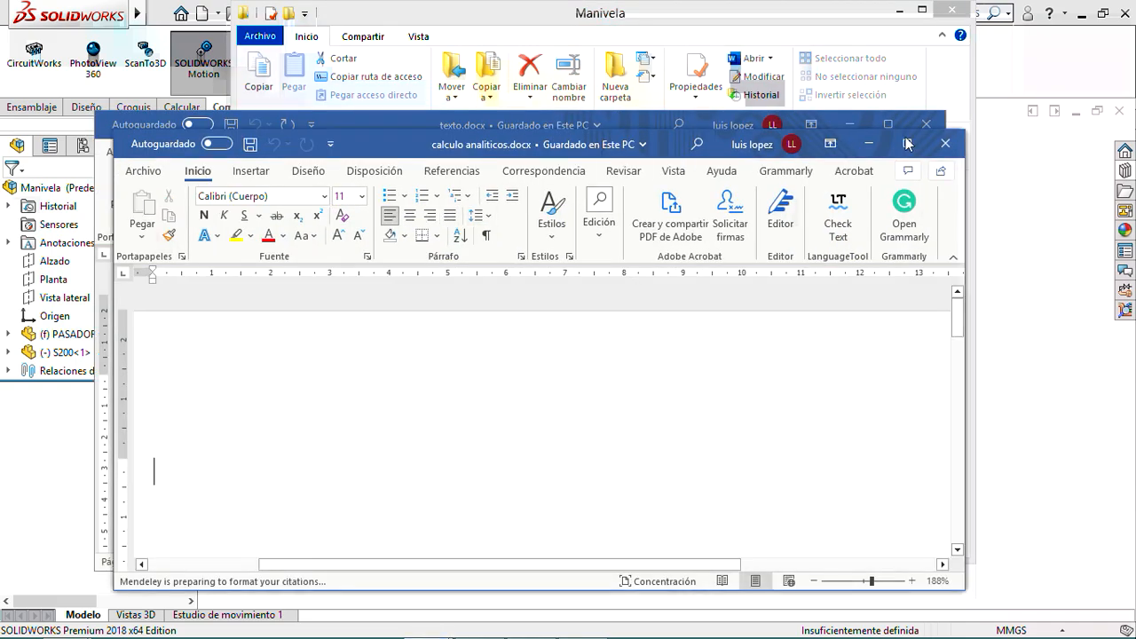
{"action": "left_click", "coordinate": [869, 144]}
{"action": "left_click", "coordinate": [849, 124]}
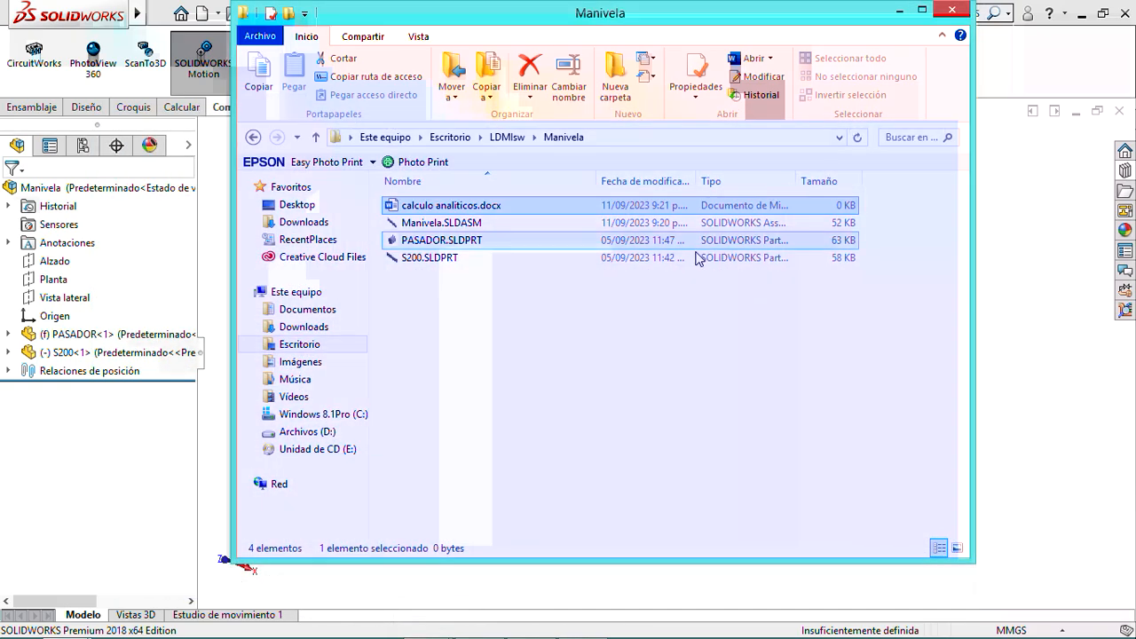
{"action": "left_click", "coordinate": [899, 9]}
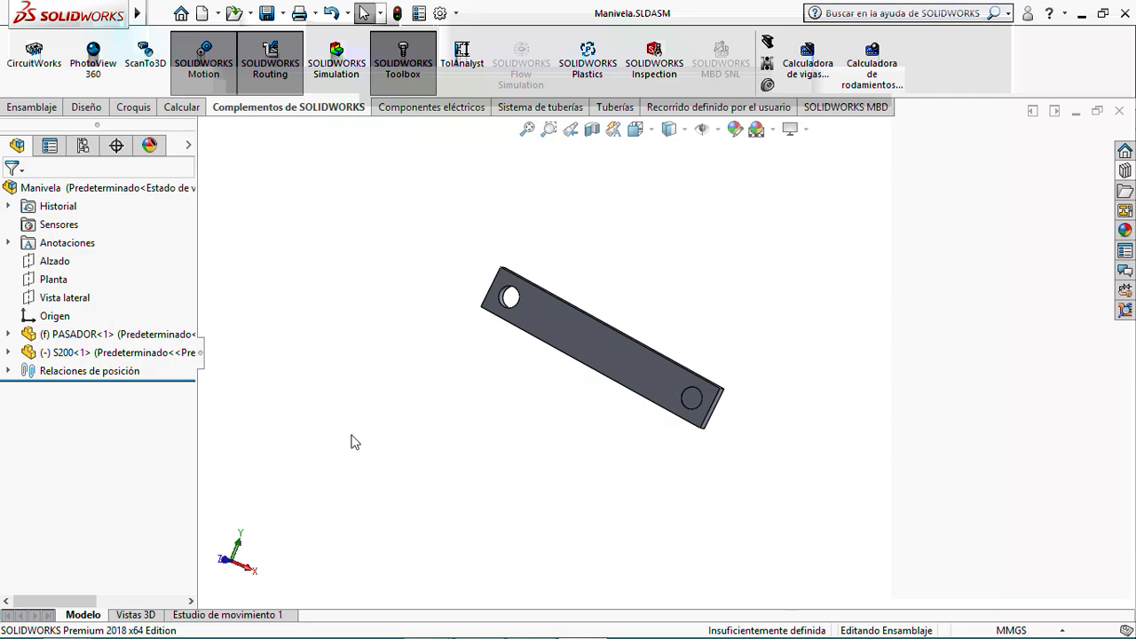
- Create a new motion study with the assembly in front view and set the study type to Análisis de movimiento
{"action": "left_click", "coordinate": [49, 107]}
{"action": "left_click", "coordinate": [672, 68]}
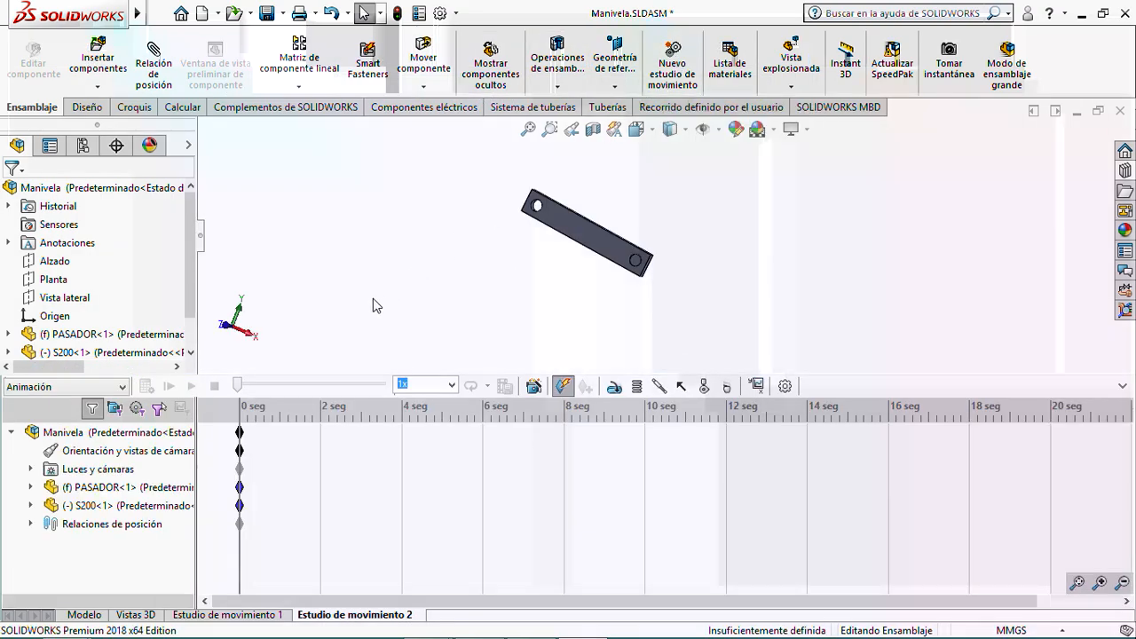
{"action": "left_click", "coordinate": [636, 132]}
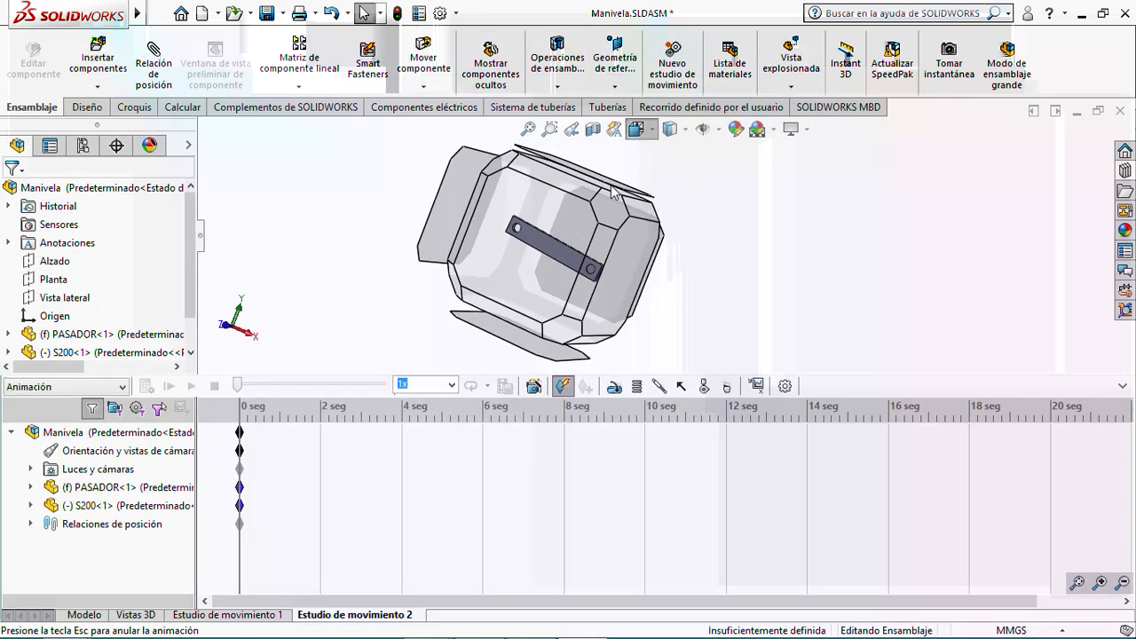
{"action": "left_click", "coordinate": [568, 249]}
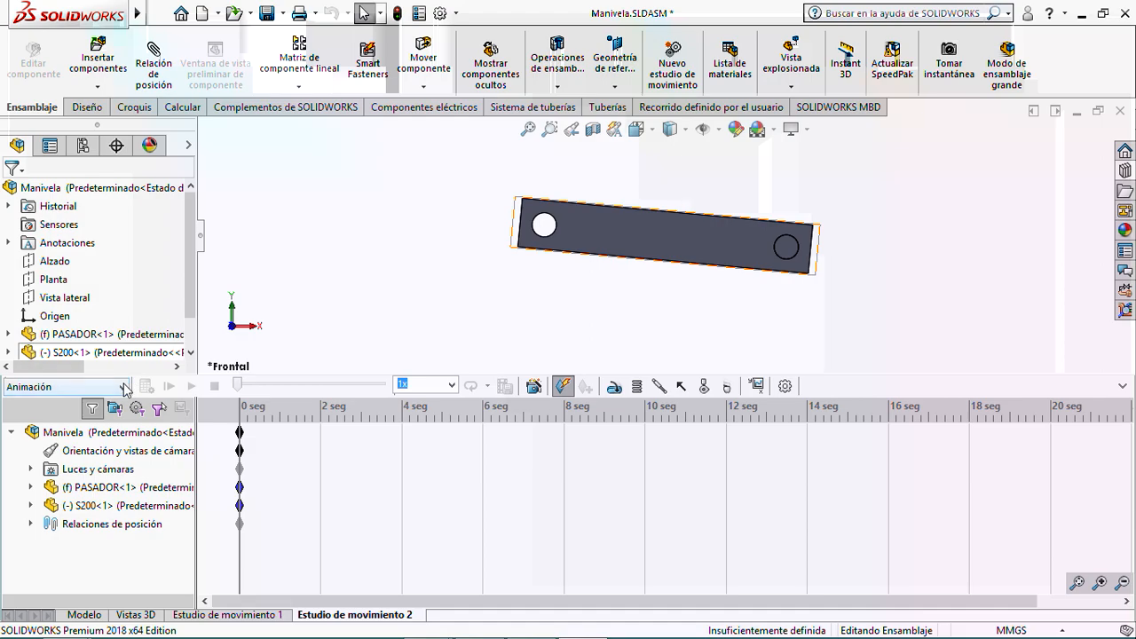
{"action": "left_click", "coordinate": [124, 387]}
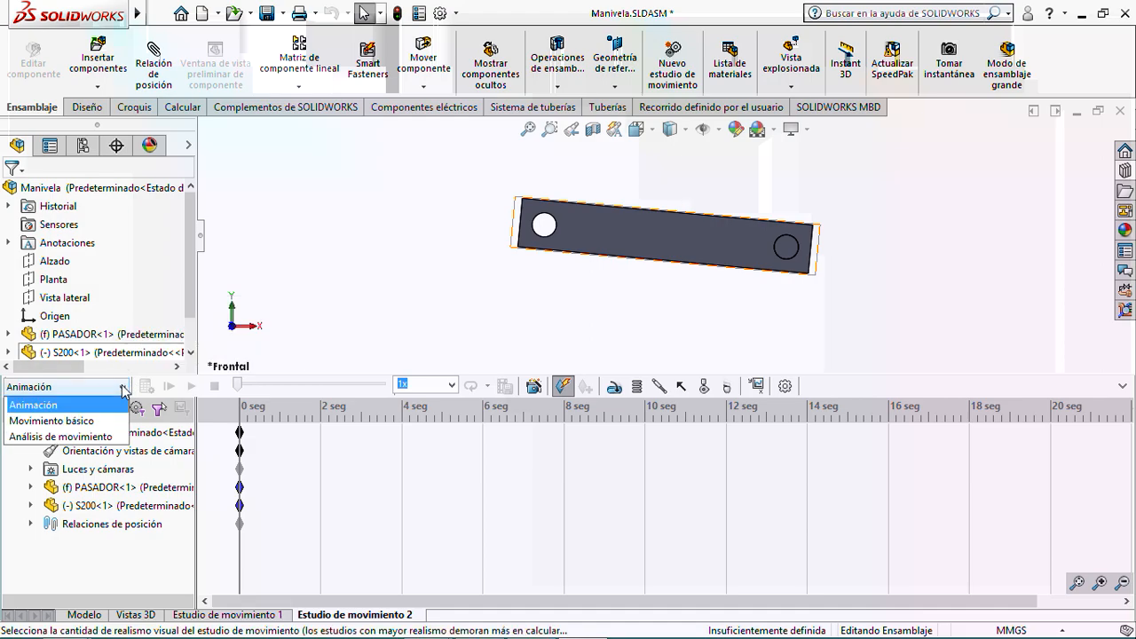
{"action": "left_click", "coordinate": [86, 436]}
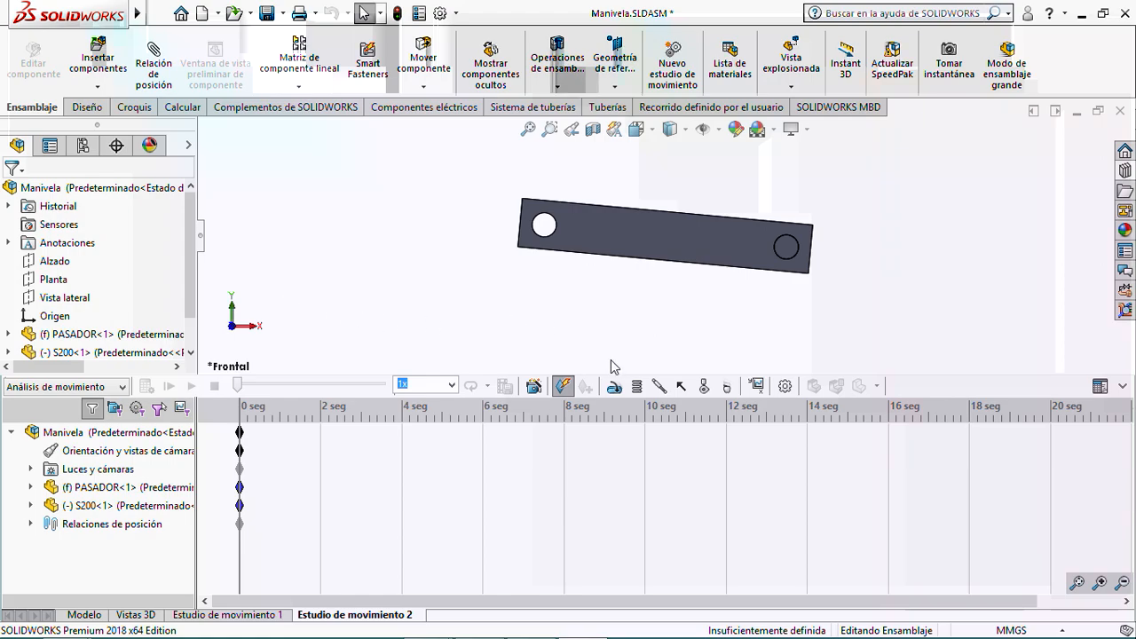
- Add a rotary motor on the front face of the S200 link with a constant speed of 10 RPM
{"action": "left_click", "coordinate": [614, 387]}
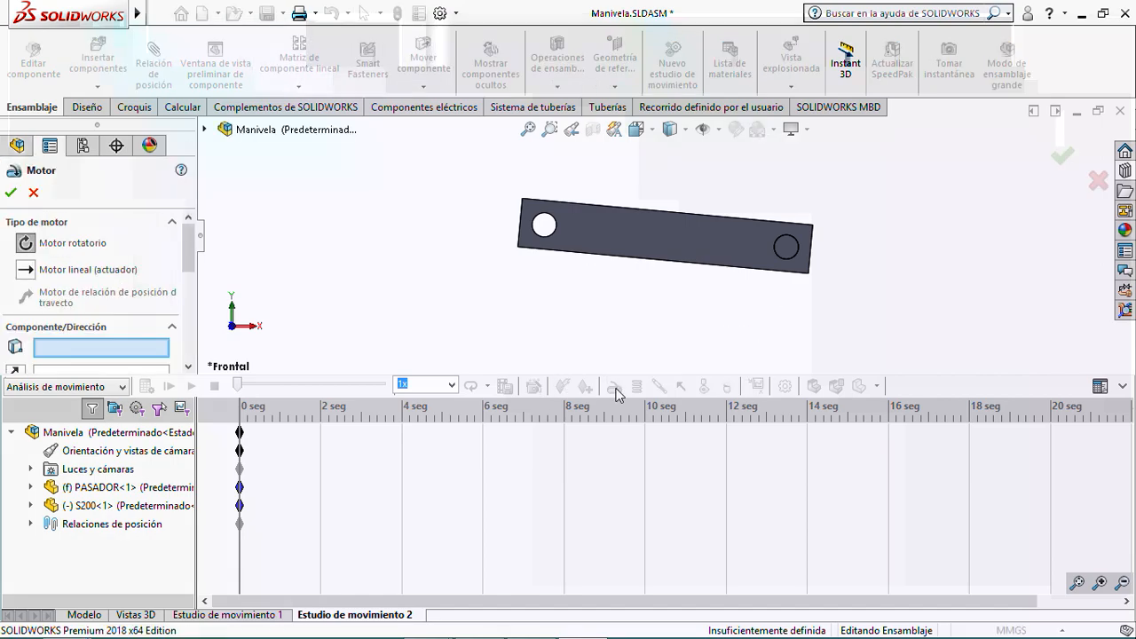
{"action": "left_click", "coordinate": [755, 249]}
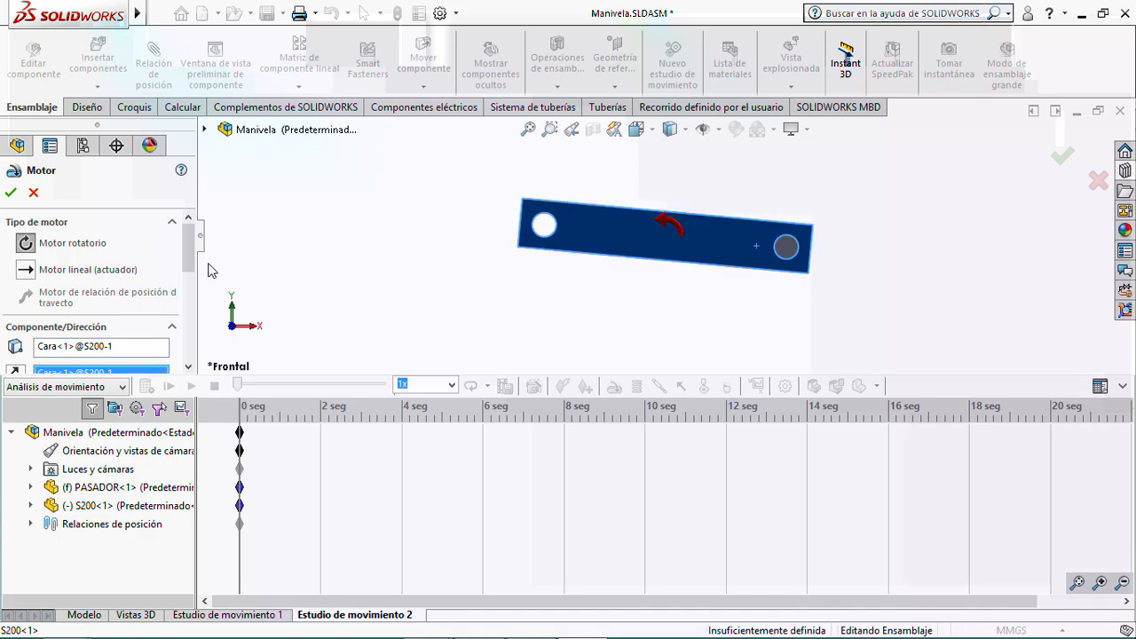
{"action": "left_click_drag", "start_coordinate": [187, 266], "coordinate": [187, 326]}
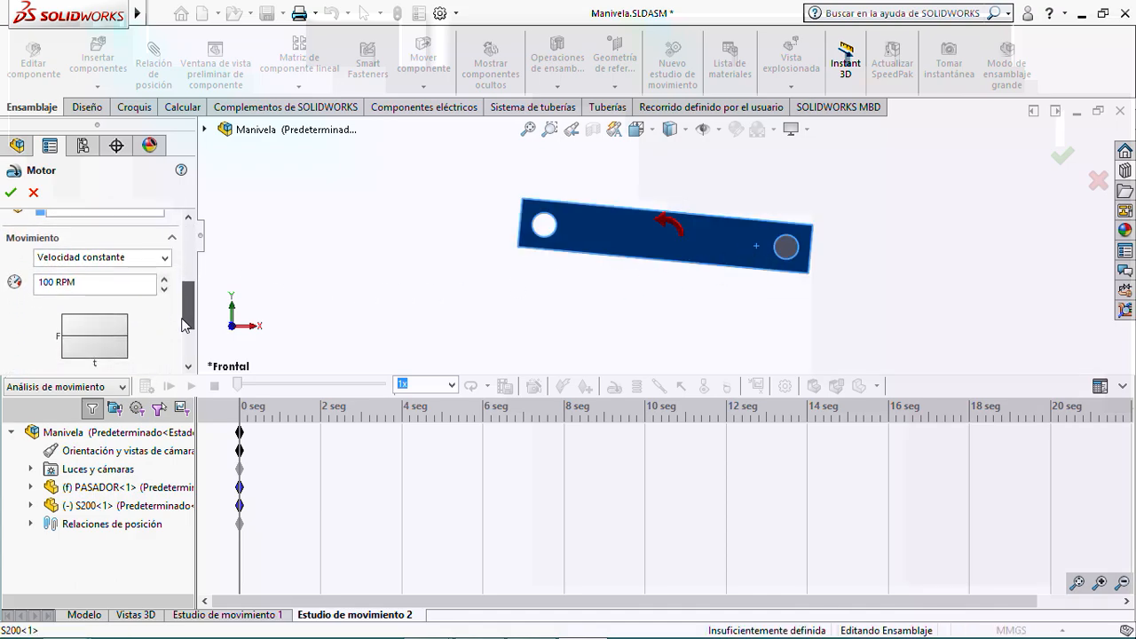
{"action": "left_click", "coordinate": [55, 270]}
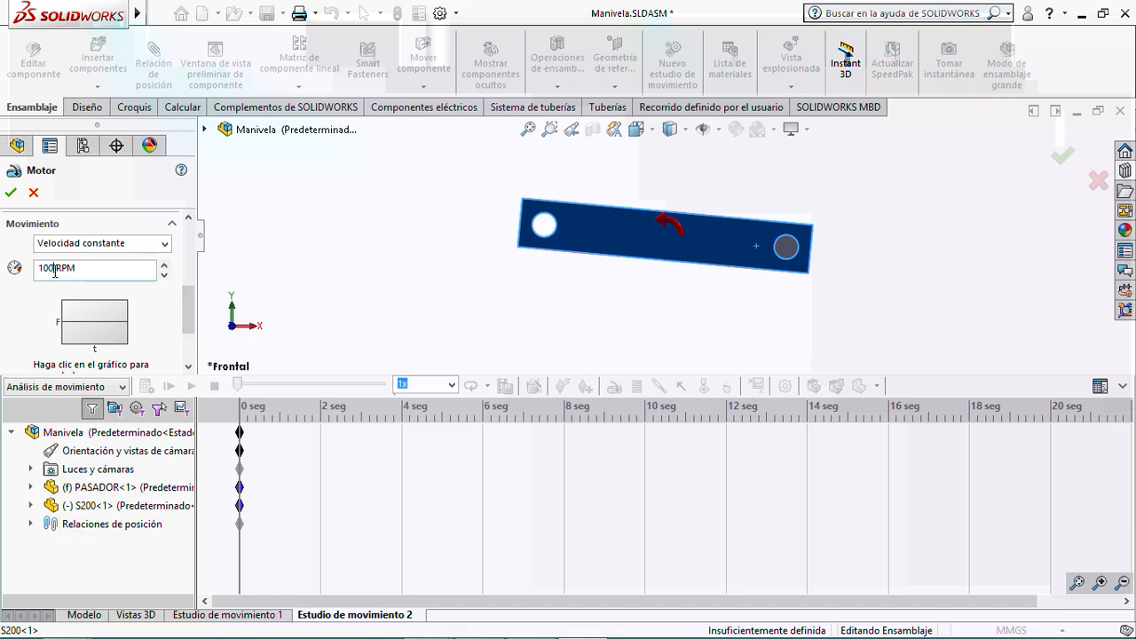
{"action": "key", "text": "BackSpace"}
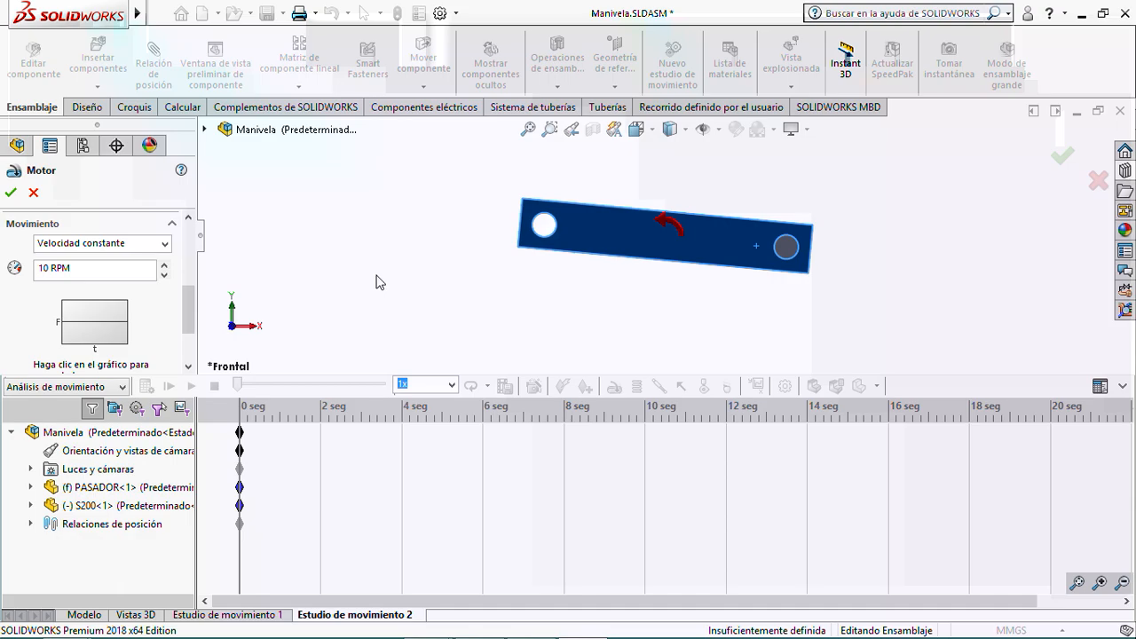
{"action": "left_click", "coordinate": [11, 192]}
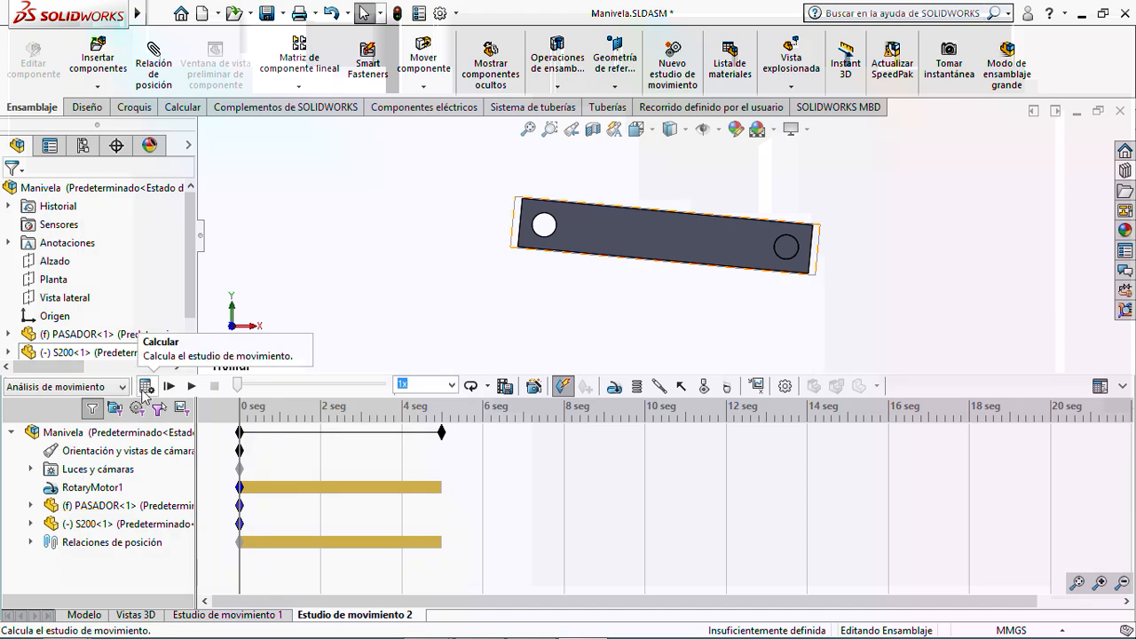
- Calculate the motion study and play back the crank's rotation in the front view
{"action": "left_click", "coordinate": [145, 386]}
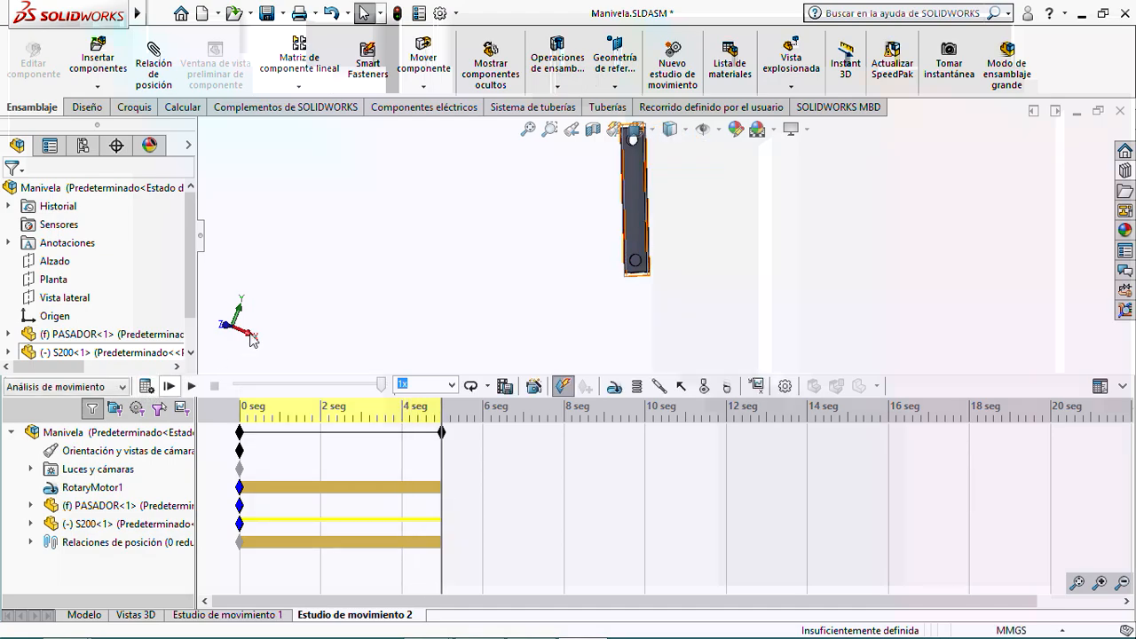
{"action": "left_click_drag", "start_coordinate": [632, 265], "coordinate": [661, 142]}
{"action": "left_click", "coordinate": [650, 133]}
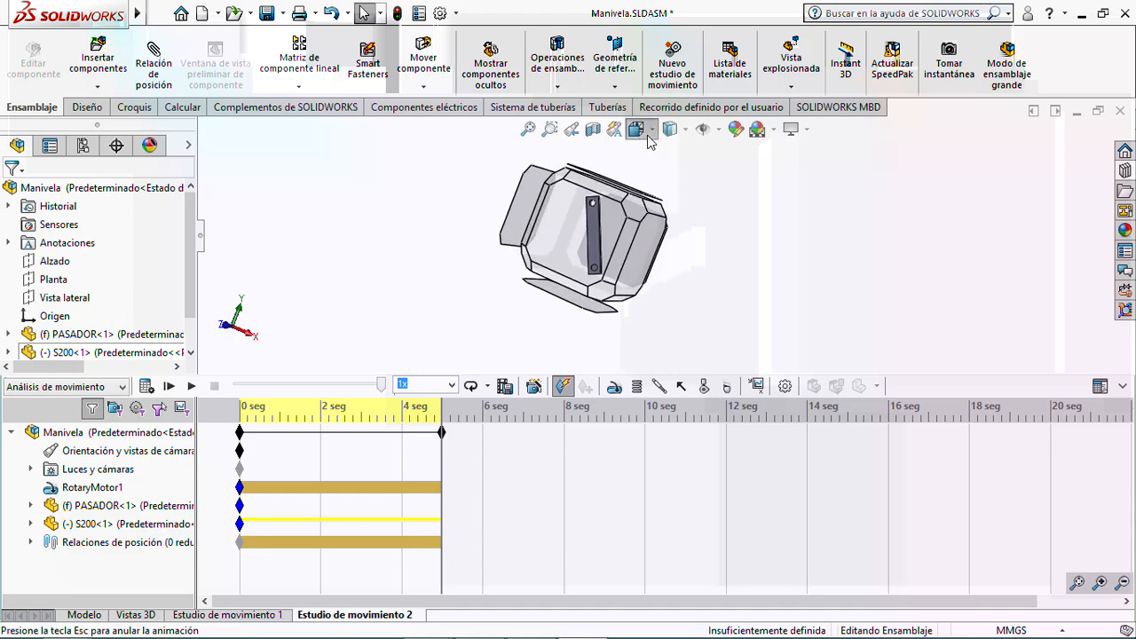
{"action": "left_click", "coordinate": [477, 273]}
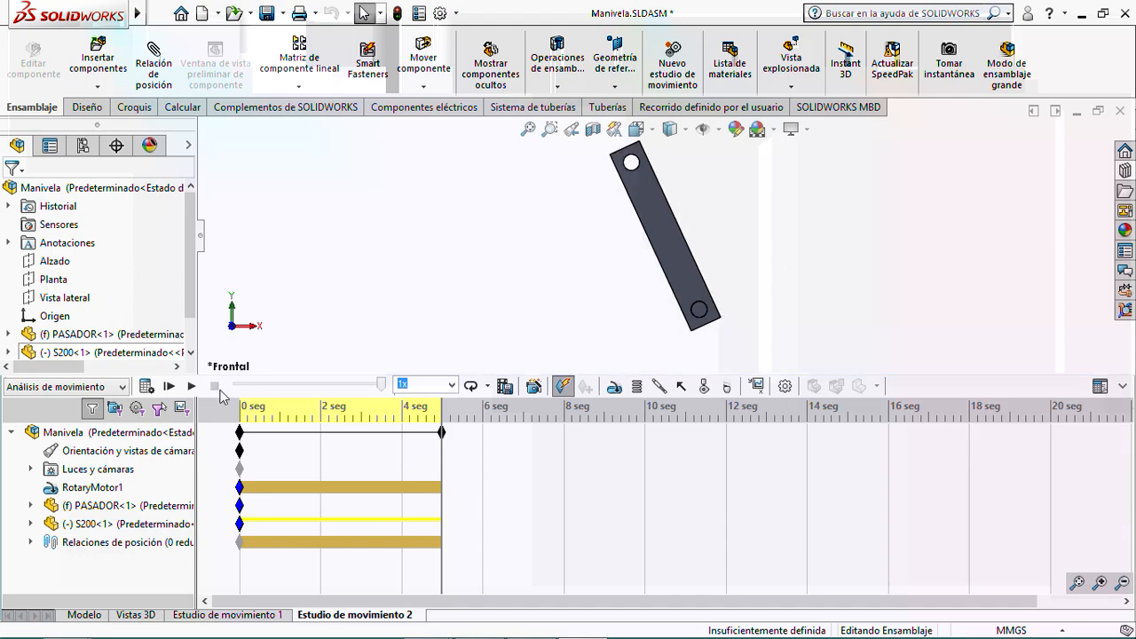
{"action": "left_click", "coordinate": [189, 387]}
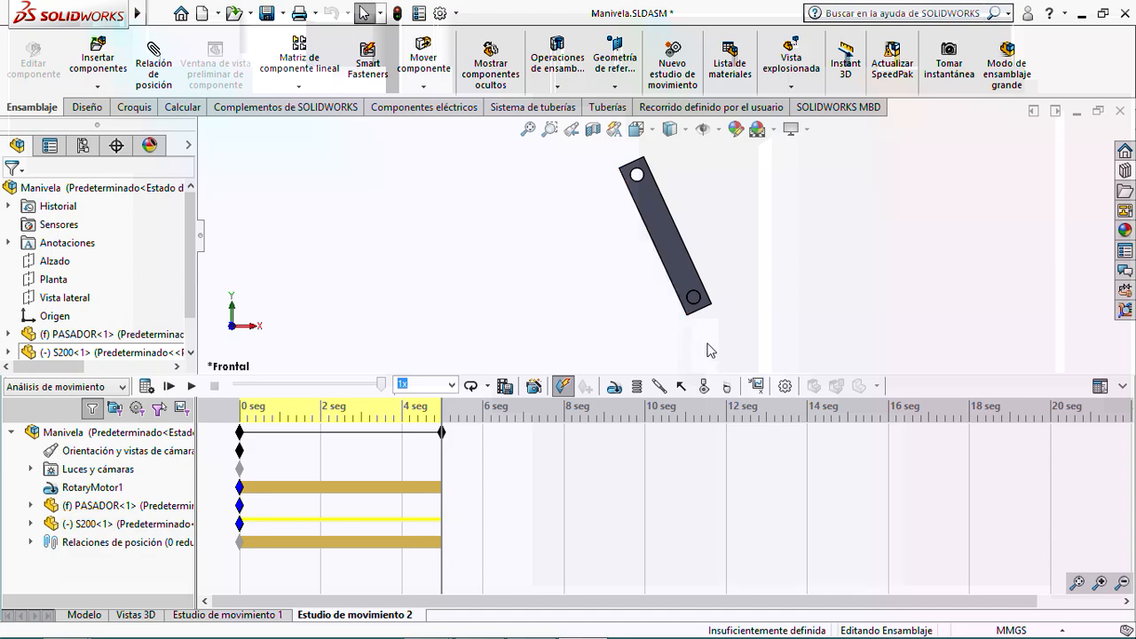
{"action": "left_click", "coordinate": [755, 385]}
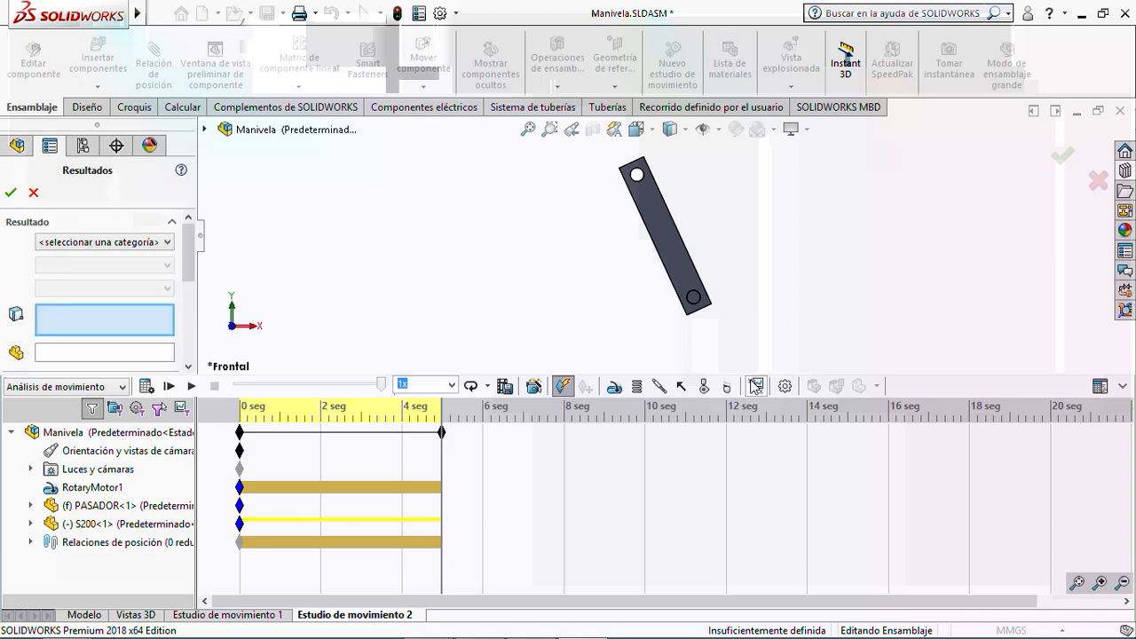
{"action": "left_click", "coordinate": [87, 243]}
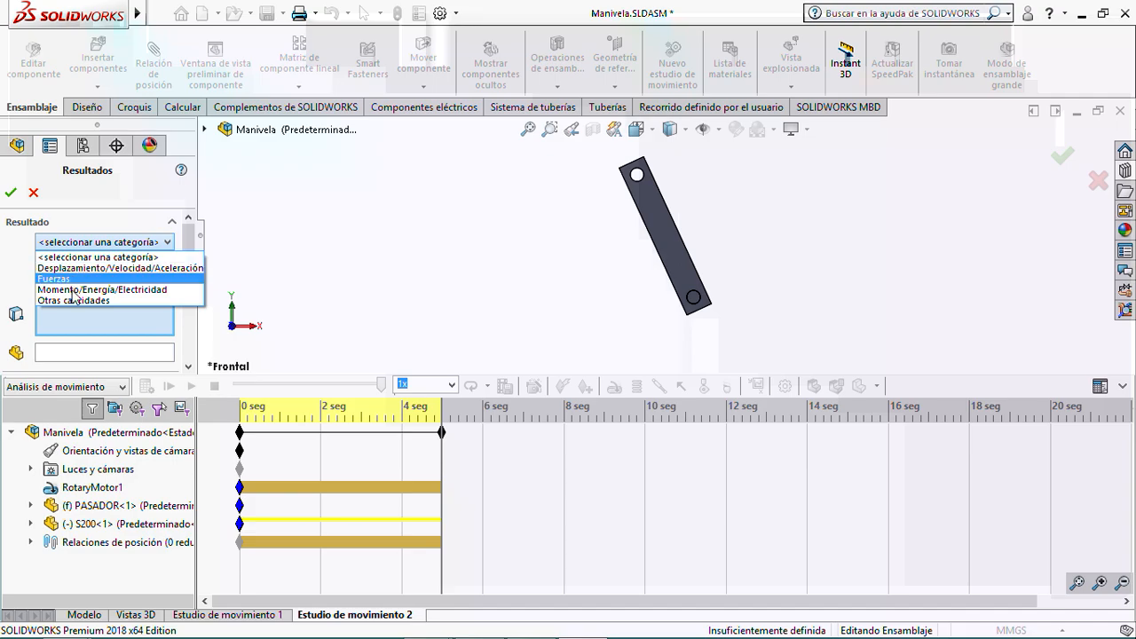
{"action": "left_click", "coordinate": [356, 252]}
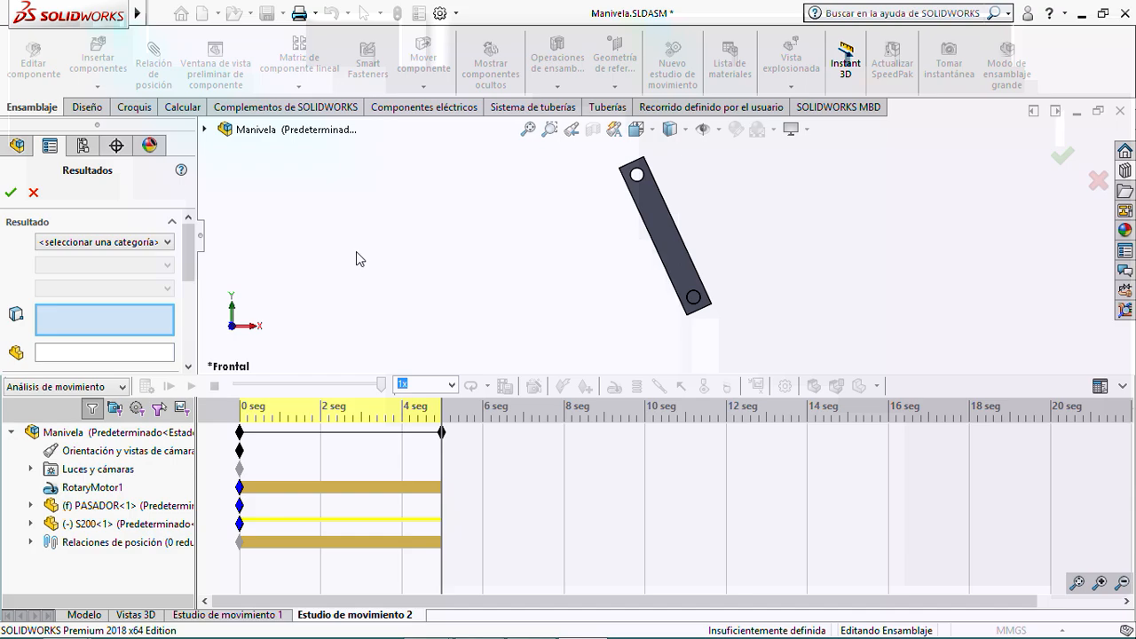
{"action": "left_click", "coordinate": [34, 192]}
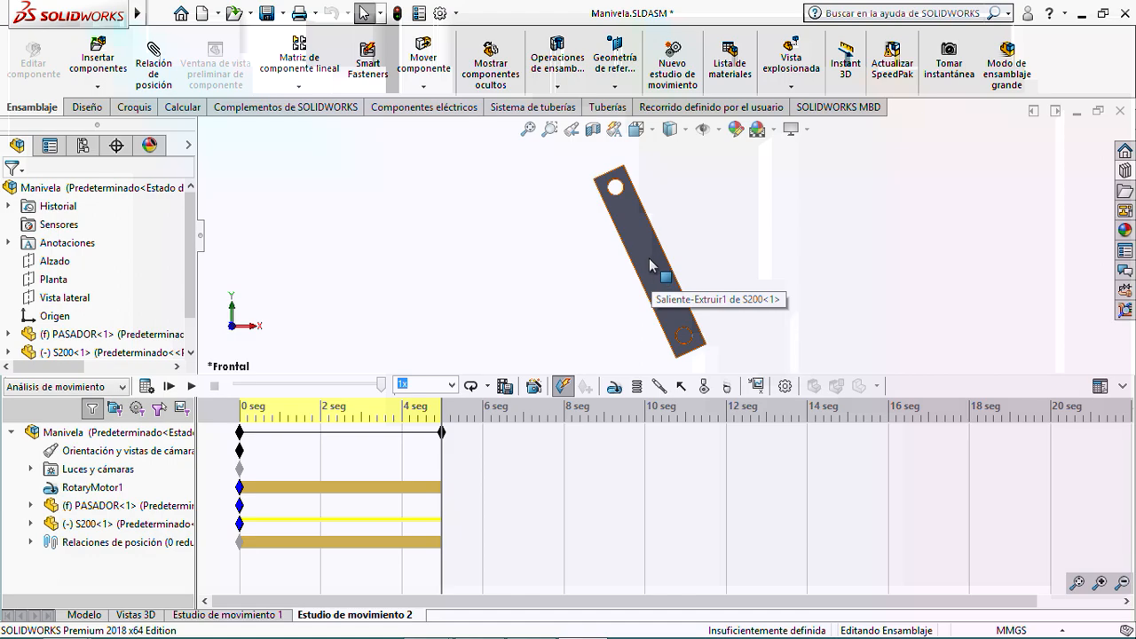
- Add gravity of 9806.65 mm/s^2 along the Y axis, pointing downwards, to the motion study
{"action": "scroll", "coordinate": [635, 269], "scroll_direction": "up", "scroll_amount": 1}
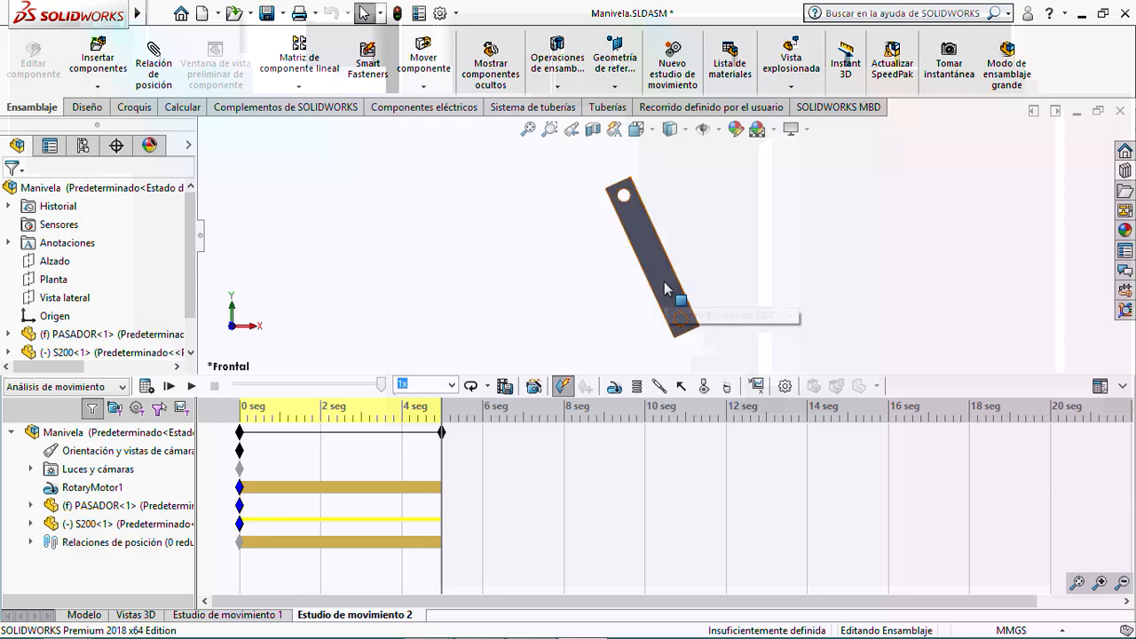
{"action": "left_click", "coordinate": [726, 387]}
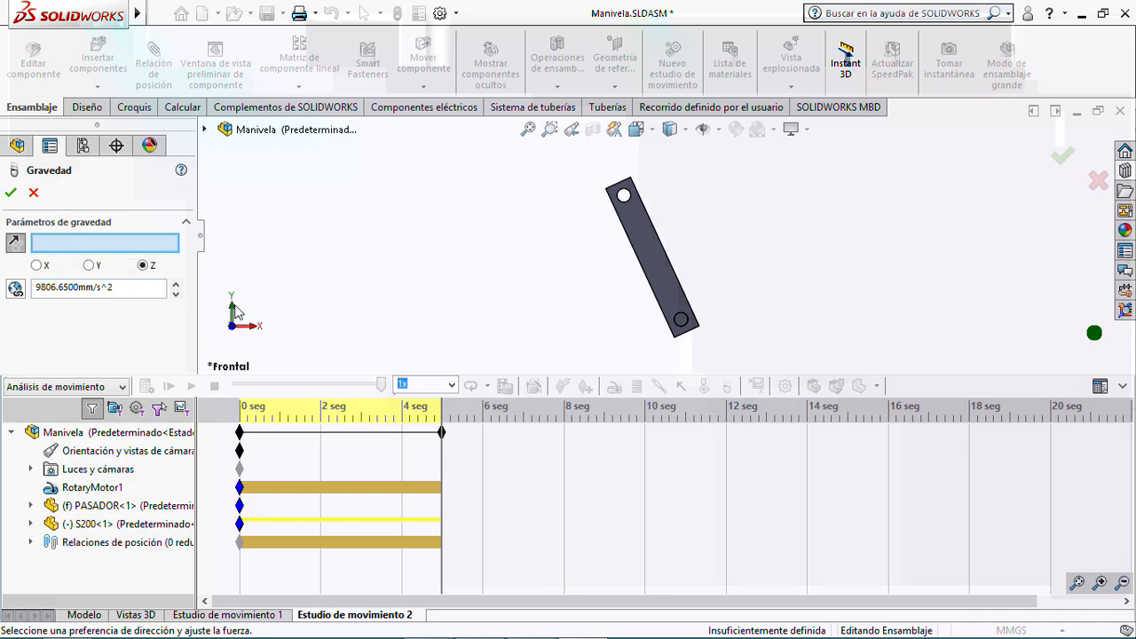
{"action": "left_click", "coordinate": [89, 266]}
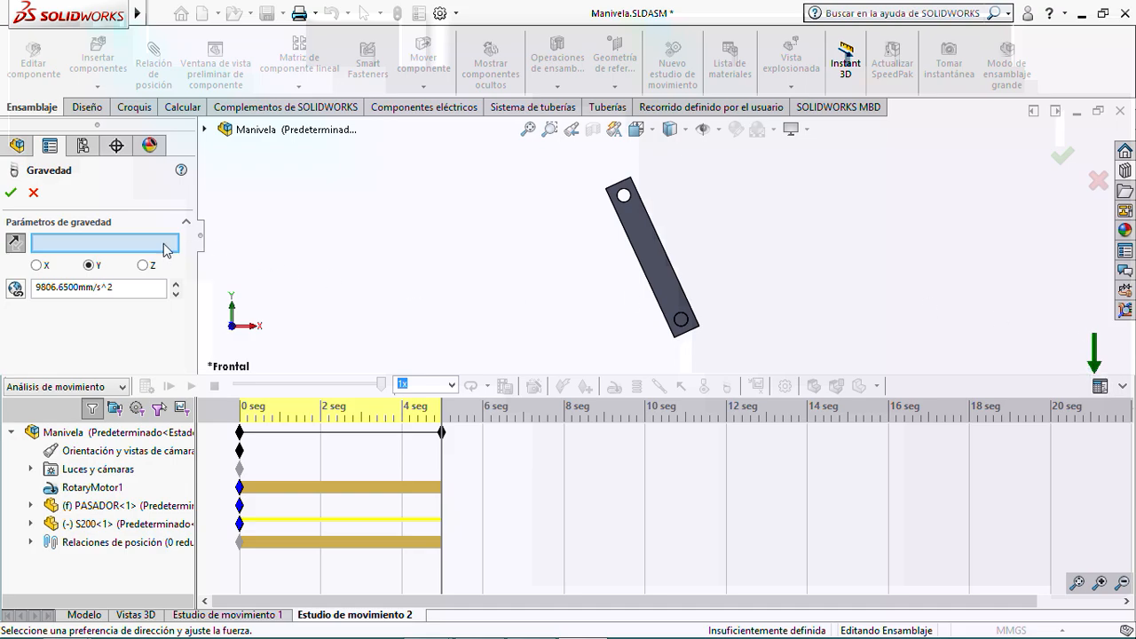
{"action": "left_click", "coordinate": [20, 247]}
{"action": "left_click", "coordinate": [19, 247]}
{"action": "left_click", "coordinate": [10, 193]}
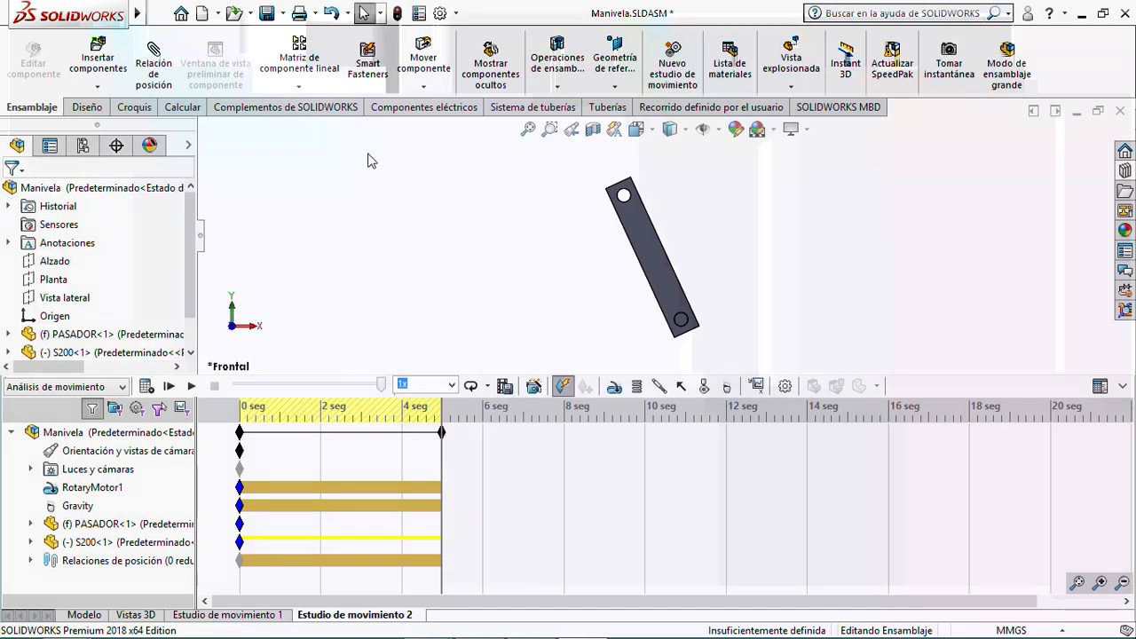
- Set the assembly document's unit system to MKS (metro, kilogramo, segundo)
{"action": "left_click", "coordinate": [454, 13]}
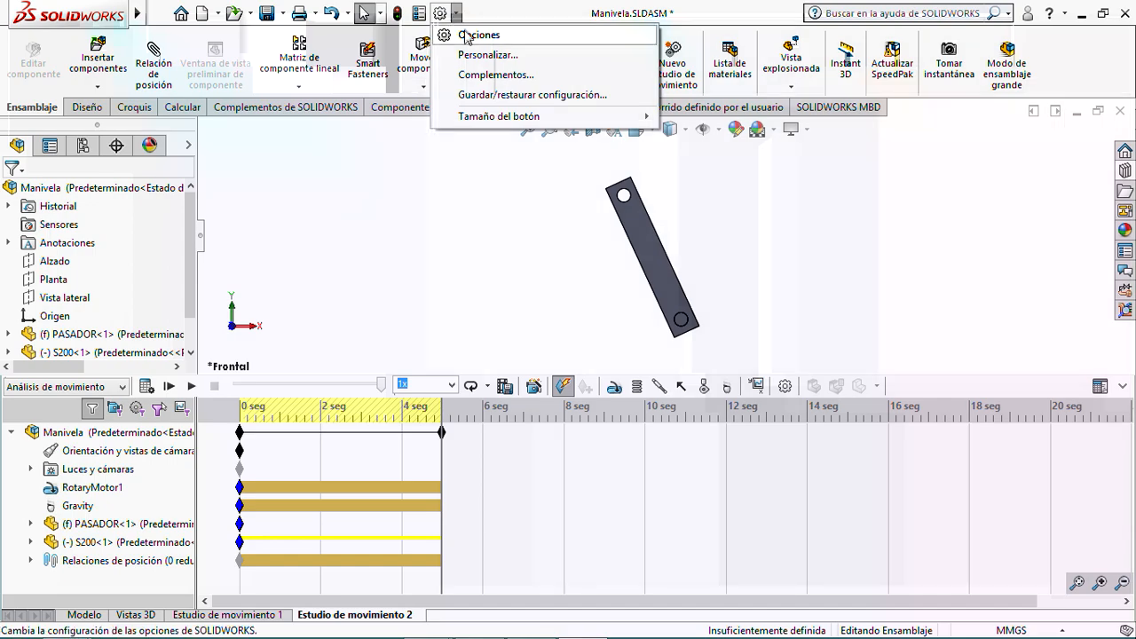
{"action": "left_click", "coordinate": [465, 35]}
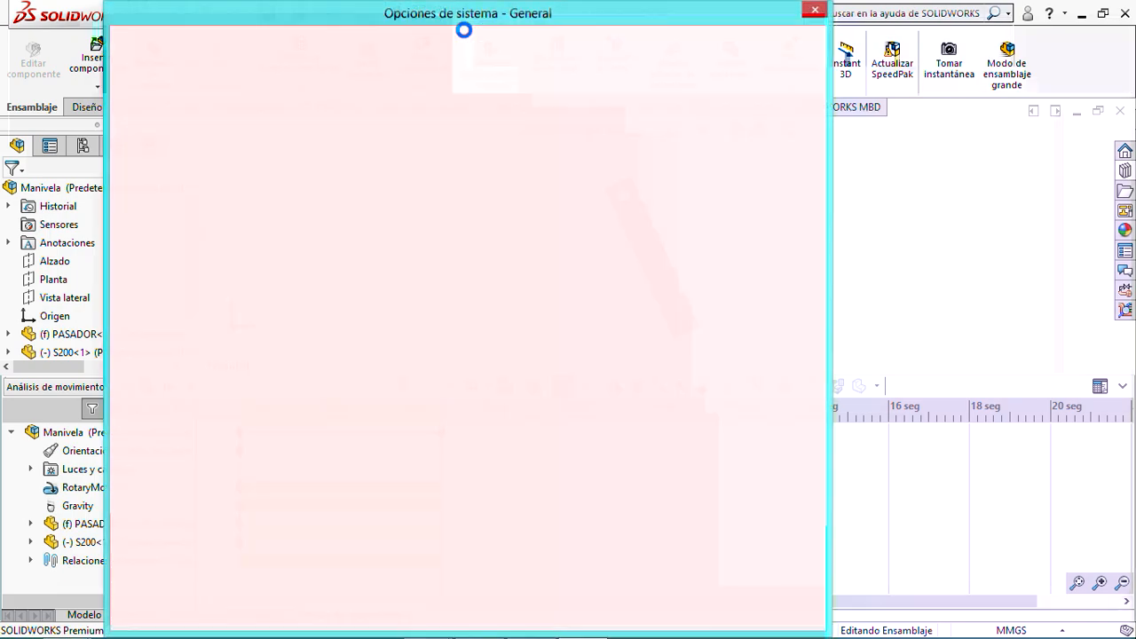
{"action": "left_click", "coordinate": [309, 42]}
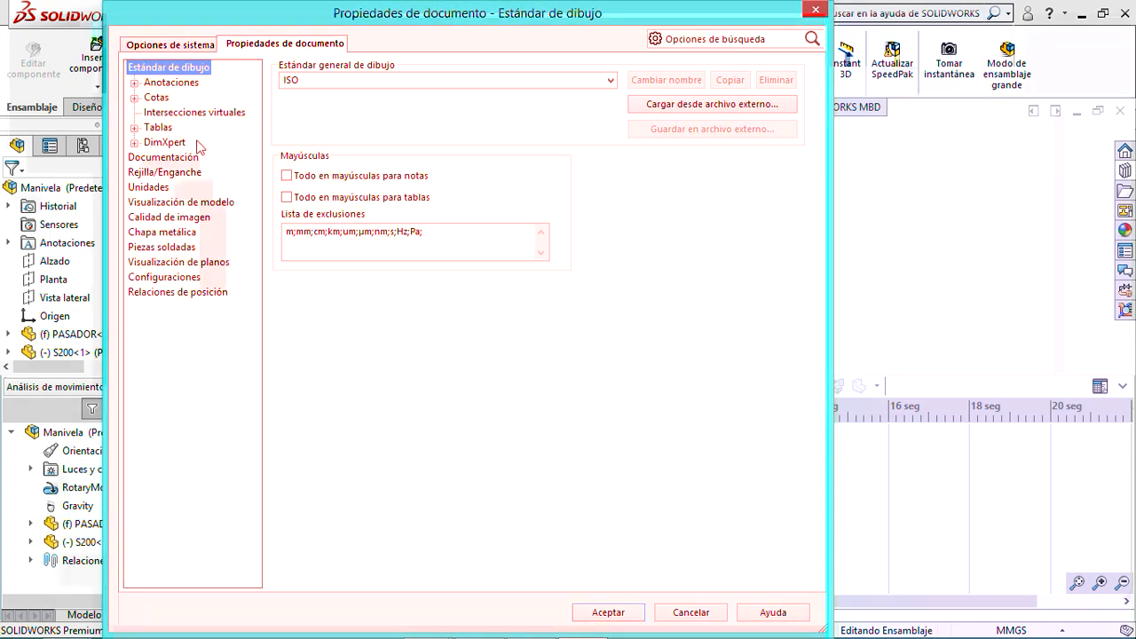
{"action": "left_click", "coordinate": [147, 186]}
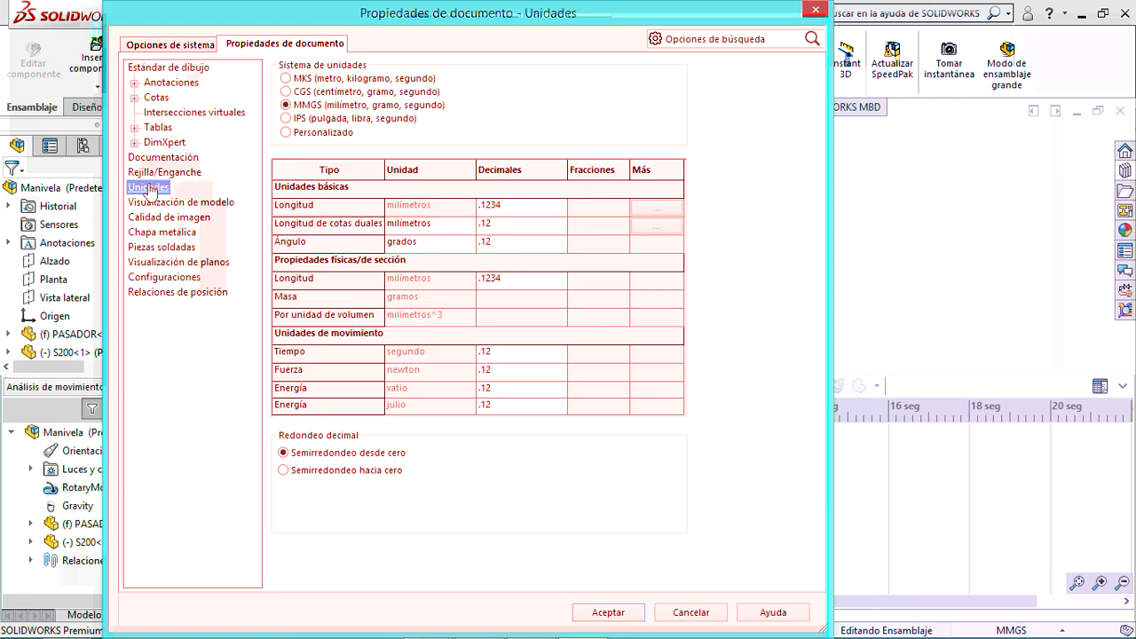
{"action": "left_click", "coordinate": [286, 78]}
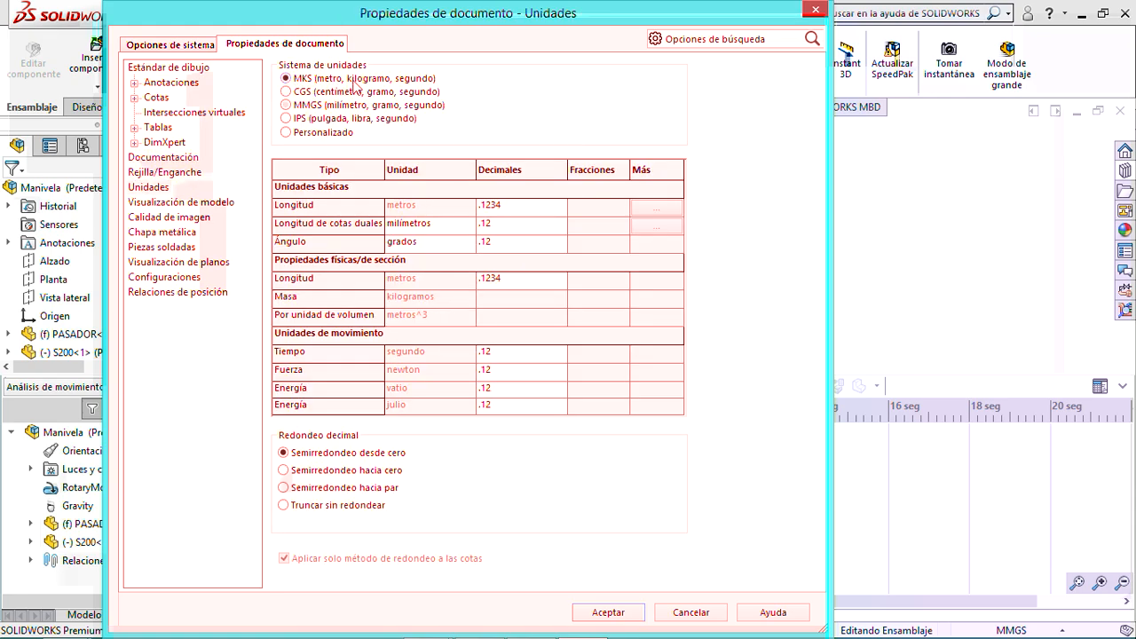
{"action": "left_click", "coordinate": [609, 613]}
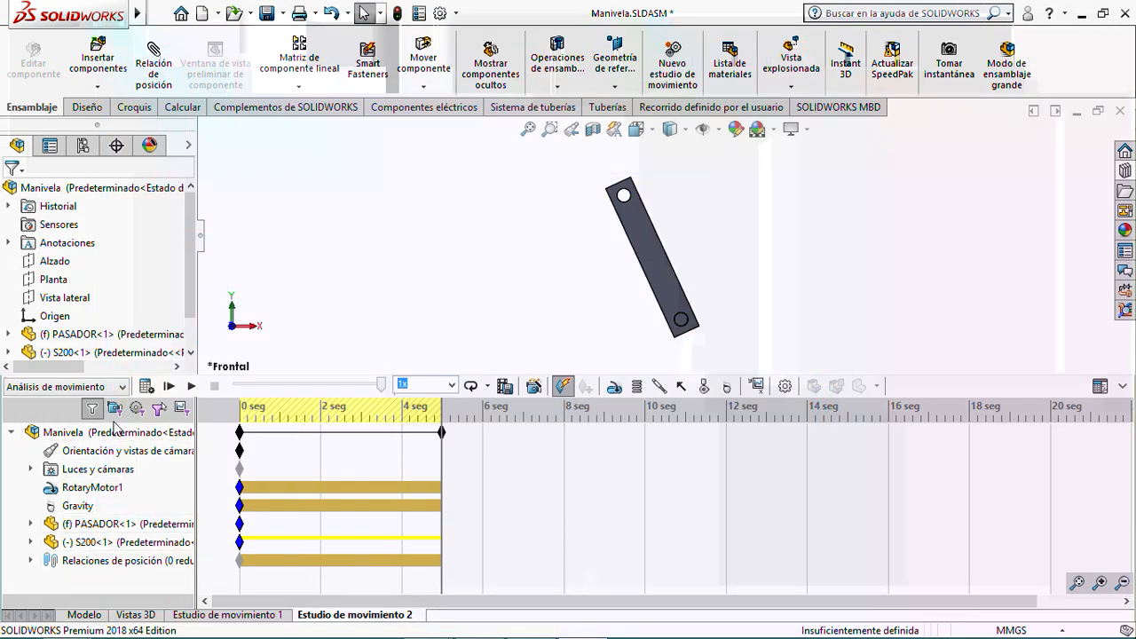
- Review the gravity parameters of the motion study in the new units, keeping them as defined
{"action": "left_click", "coordinate": [86, 489]}
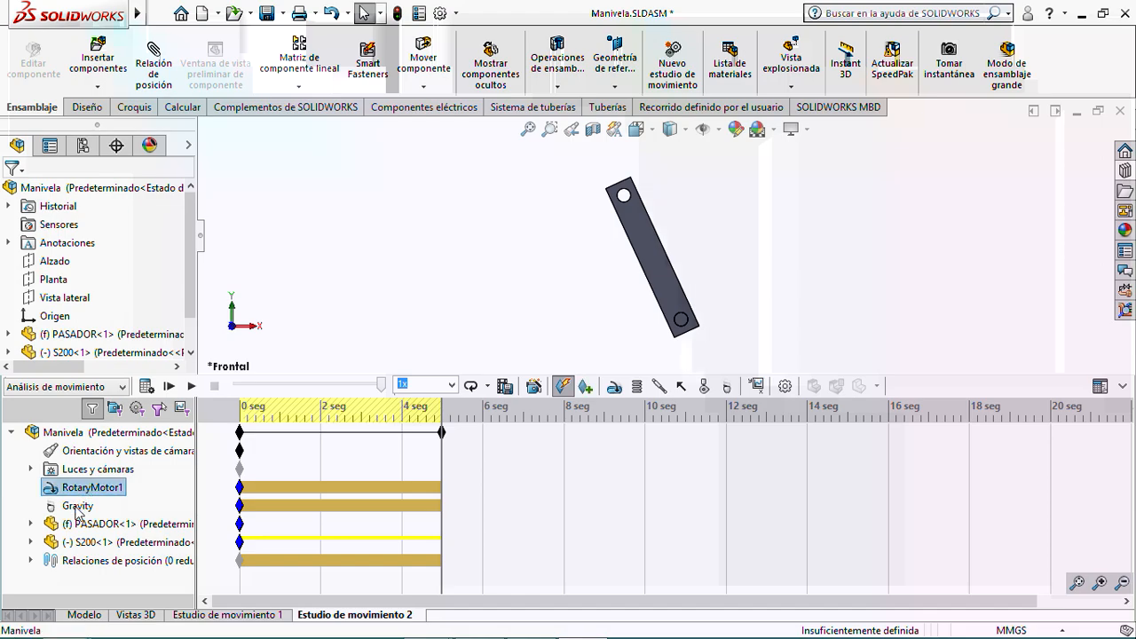
{"action": "left_click", "coordinate": [78, 506]}
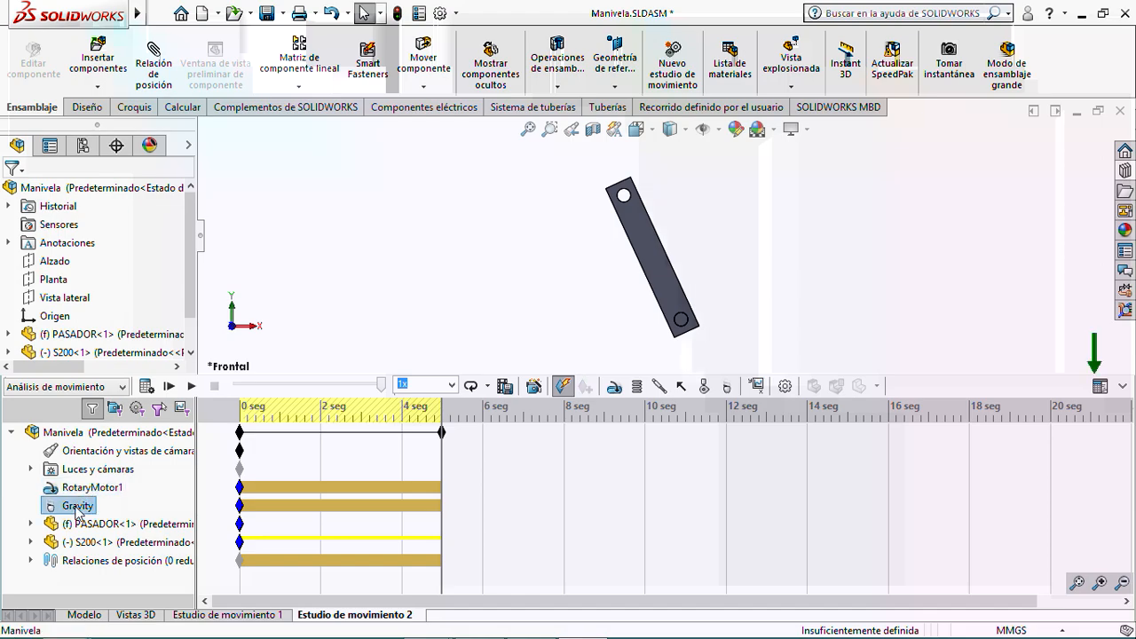
{"action": "right_click", "coordinate": [78, 507]}
{"action": "left_click", "coordinate": [99, 518]}
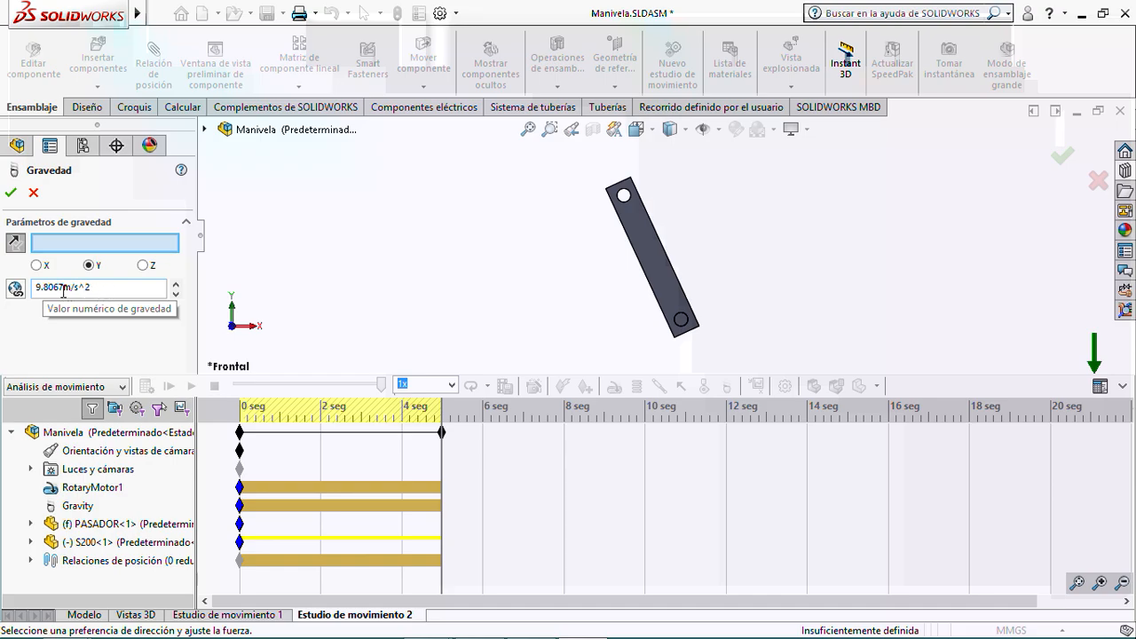
{"action": "left_click", "coordinate": [10, 192]}
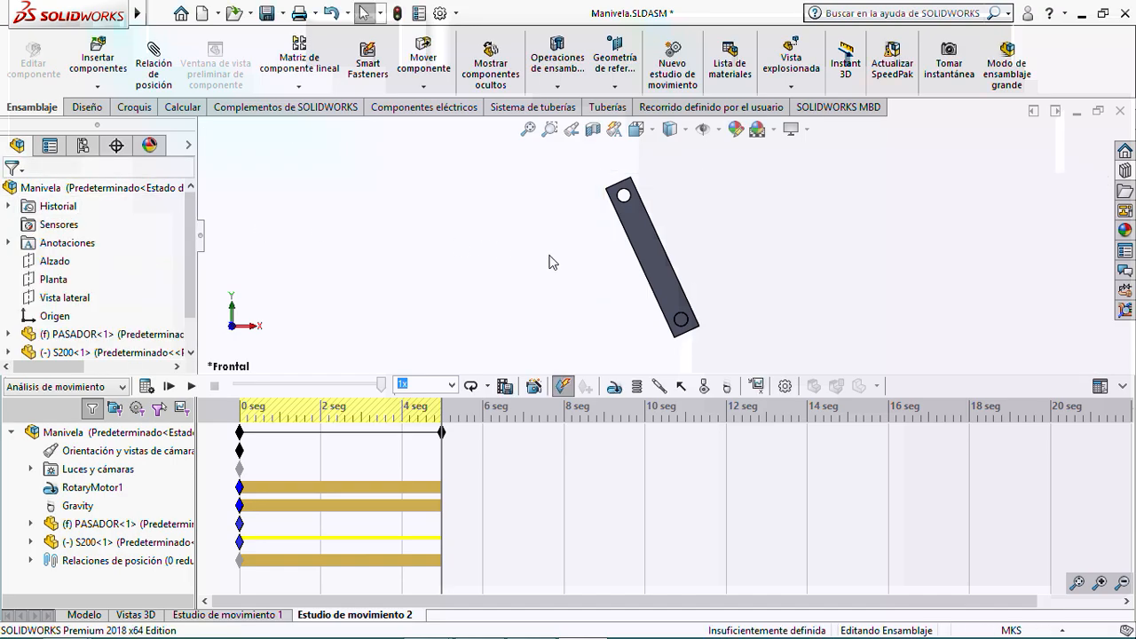
{"action": "scroll", "coordinate": [718, 219], "scroll_direction": "up", "scroll_amount": 2}
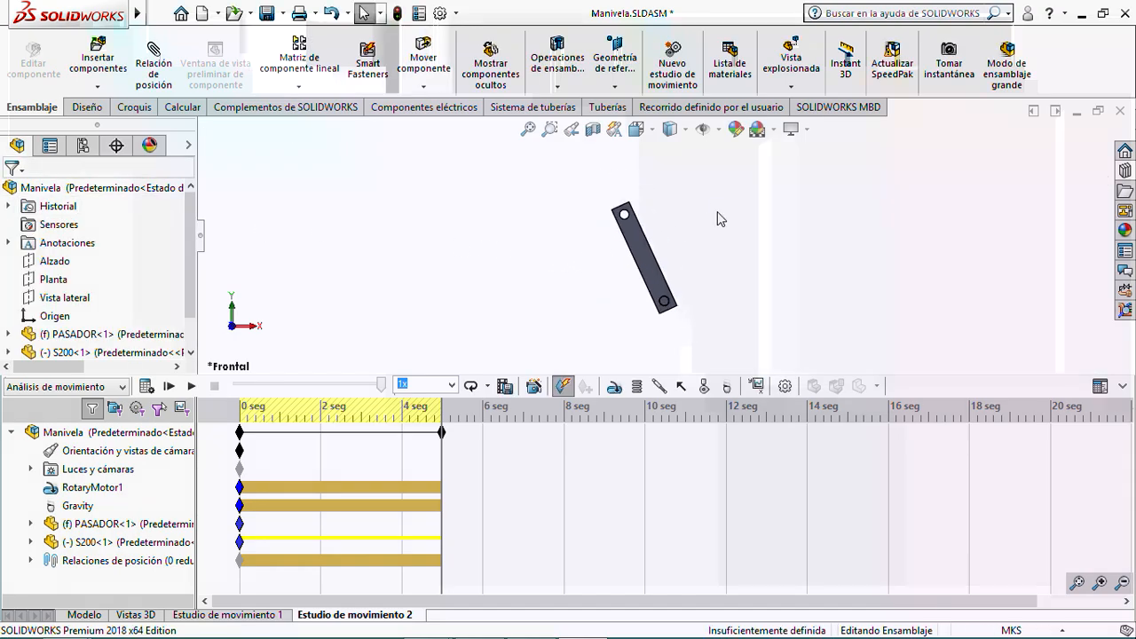
{"action": "scroll", "coordinate": [715, 211], "scroll_direction": "up", "scroll_amount": 2}
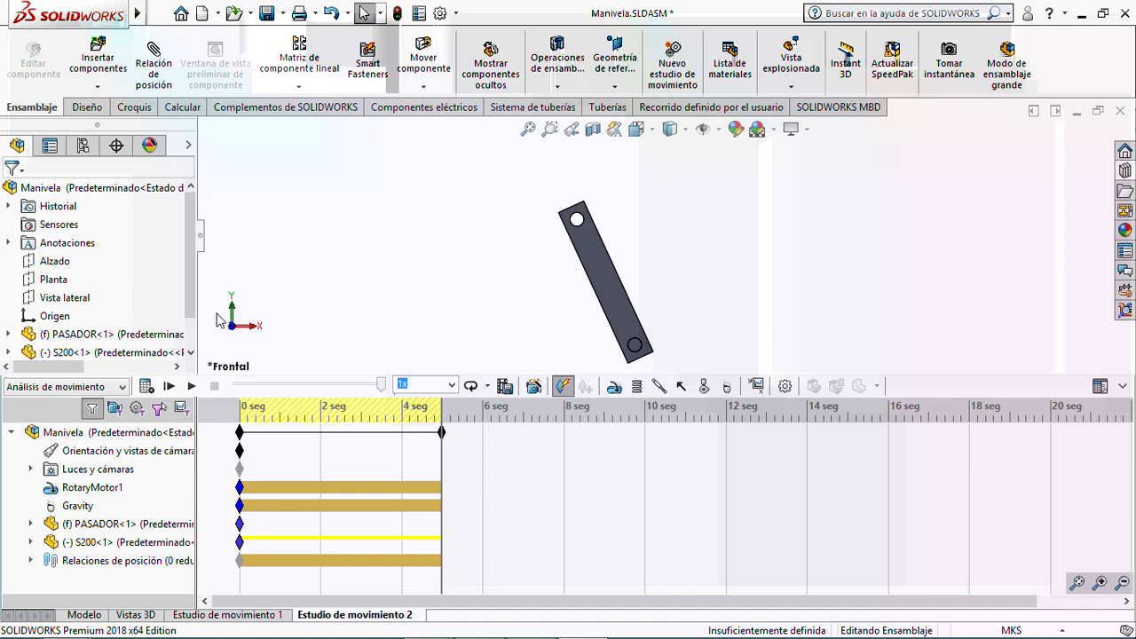
{"action": "left_click", "coordinate": [10, 432]}
{"action": "left_click", "coordinate": [11, 433]}
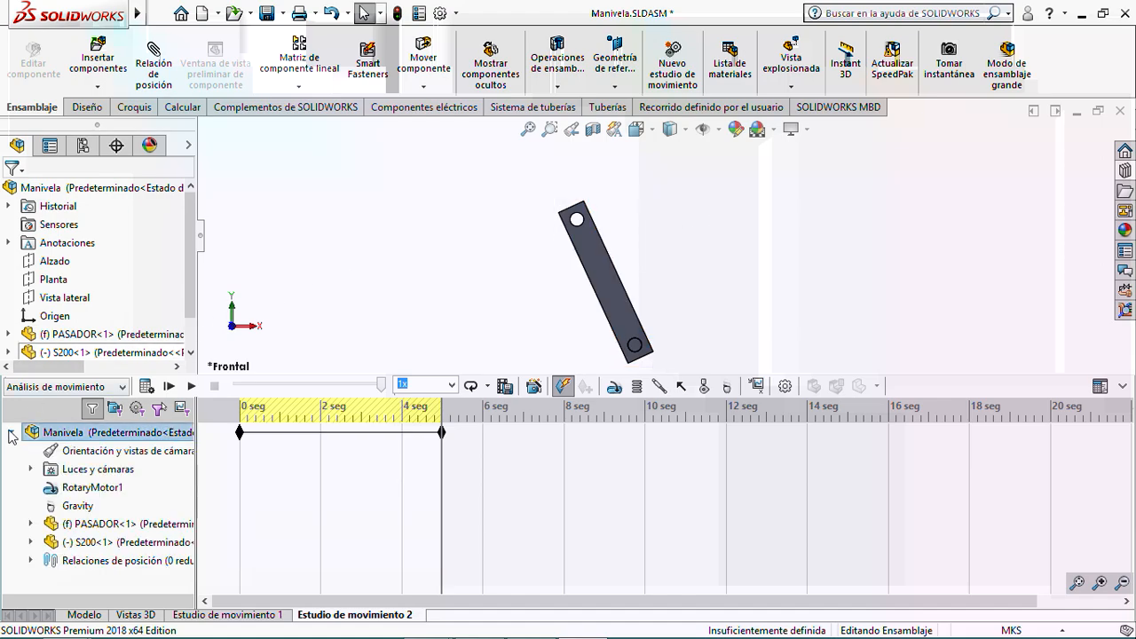
{"action": "left_click", "coordinate": [32, 542]}
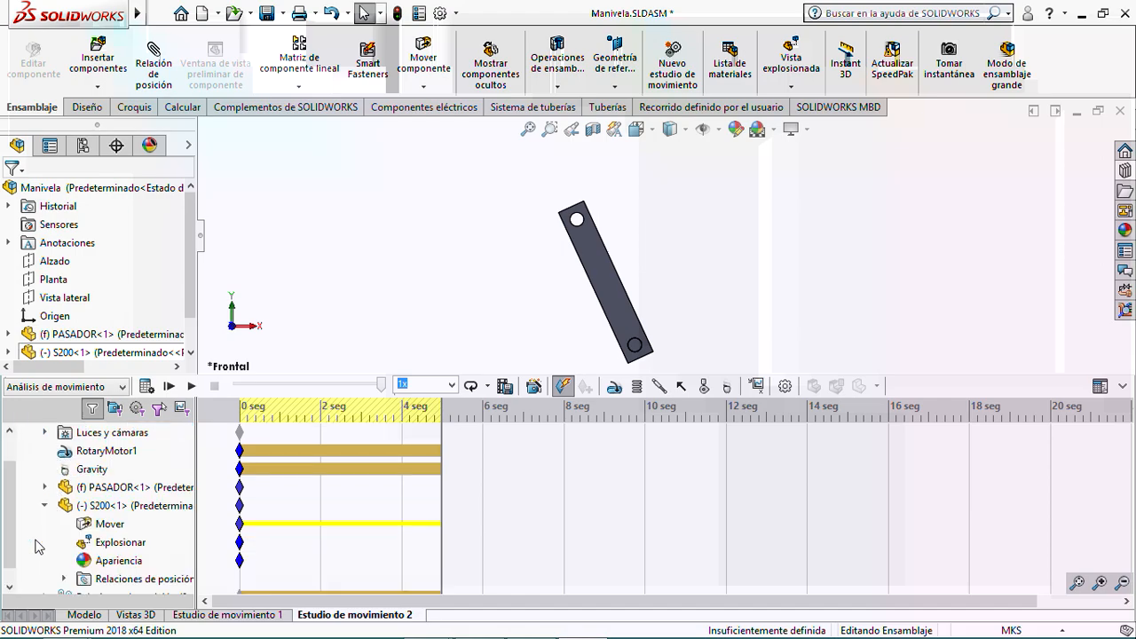
{"action": "left_click", "coordinate": [45, 505]}
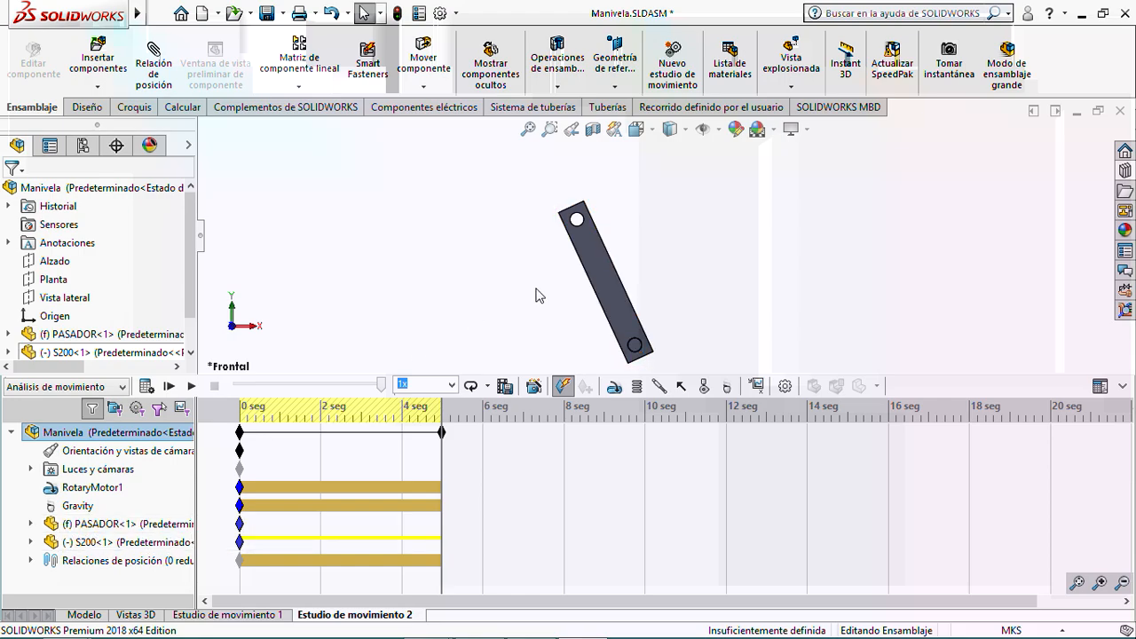
{"action": "scroll", "coordinate": [630, 279], "scroll_direction": "down", "scroll_amount": 3}
{"action": "scroll", "coordinate": [630, 280], "scroll_direction": "up", "scroll_amount": 2}
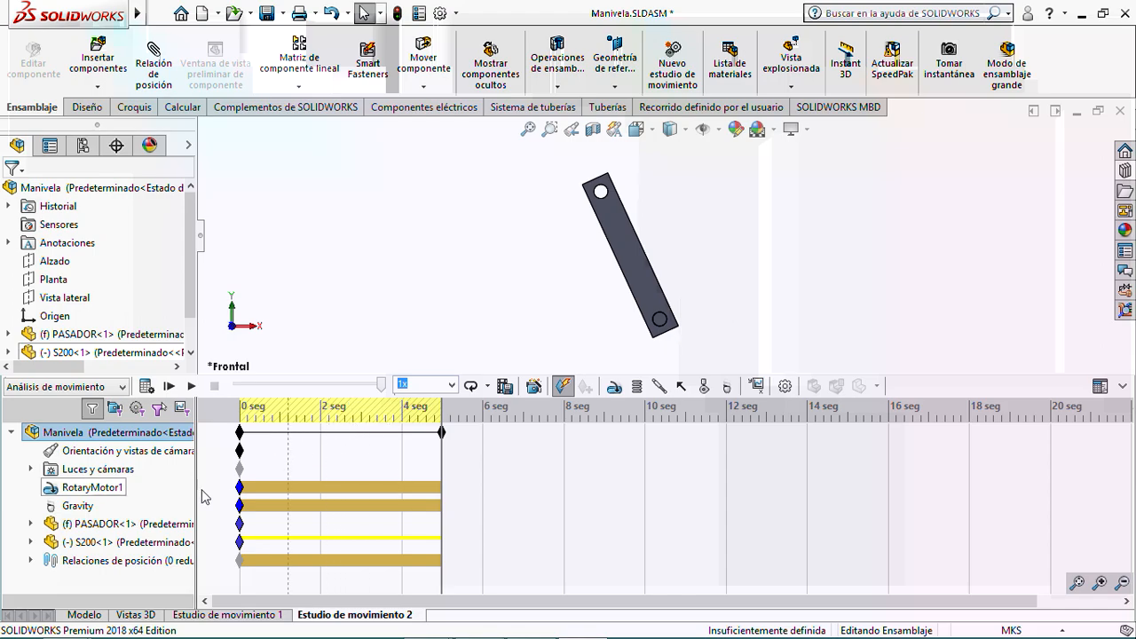
- Assign the material Acero al carbono no aleado to the S200 component in the motion study
{"action": "right_click", "coordinate": [107, 542]}
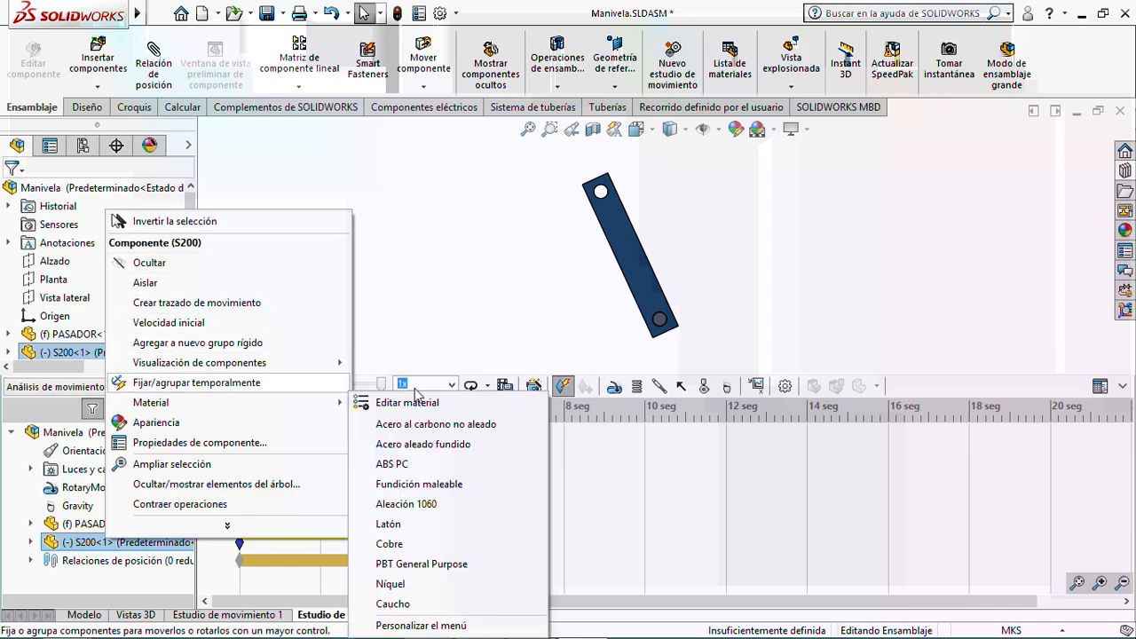
{"action": "mouse_move", "coordinate": [310, 406]}
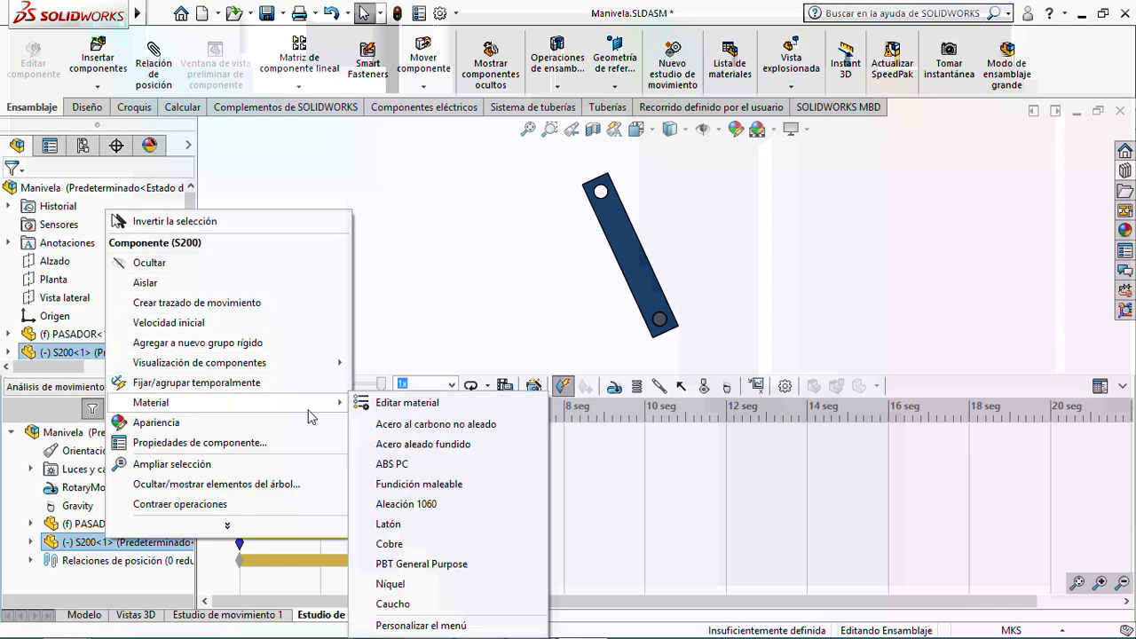
{"action": "left_click", "coordinate": [403, 425]}
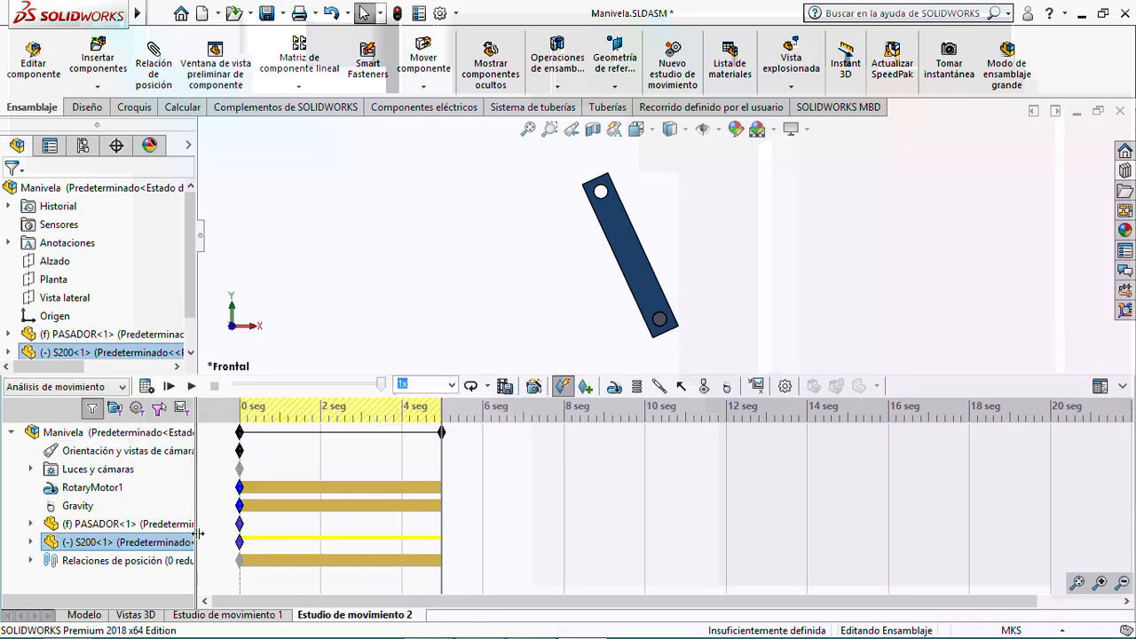
- Widen the motion study tree, expand the S200 component and check its material options
{"action": "mouse_move", "coordinate": [196, 532]}
{"action": "left_mouse_down"}
{"action": "mouse_move", "coordinate": [380, 523]}
{"action": "mouse_move", "coordinate": [188, 524]}
{"action": "left_mouse_up"}
{"action": "left_click", "coordinate": [30, 542]}
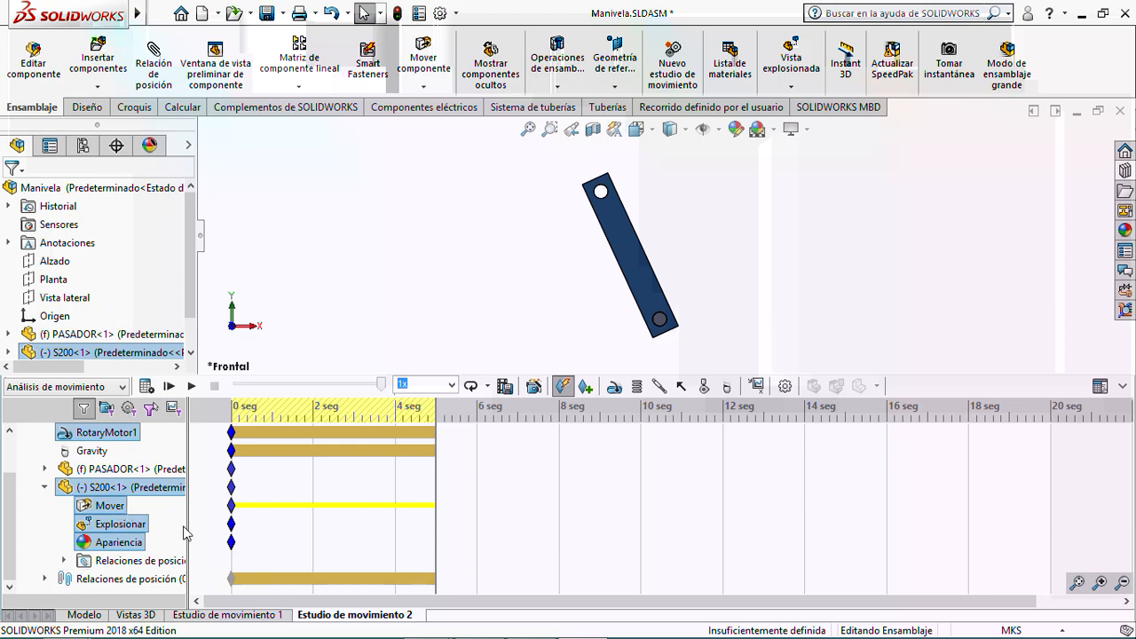
{"action": "left_click_drag", "start_coordinate": [189, 528], "coordinate": [261, 527]}
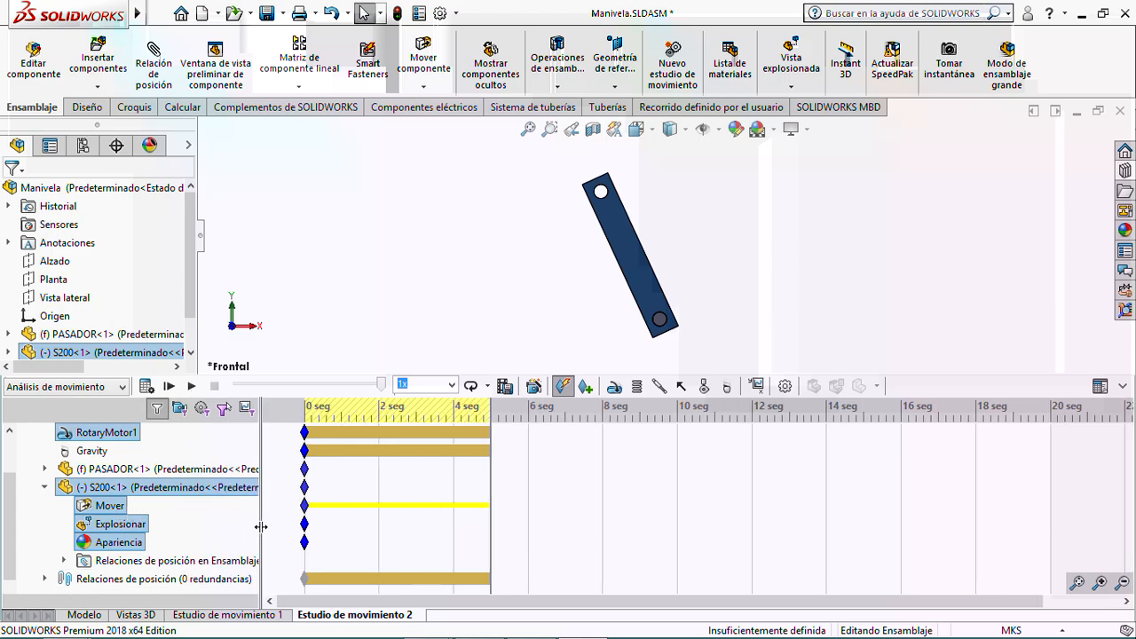
{"action": "left_click", "coordinate": [44, 487]}
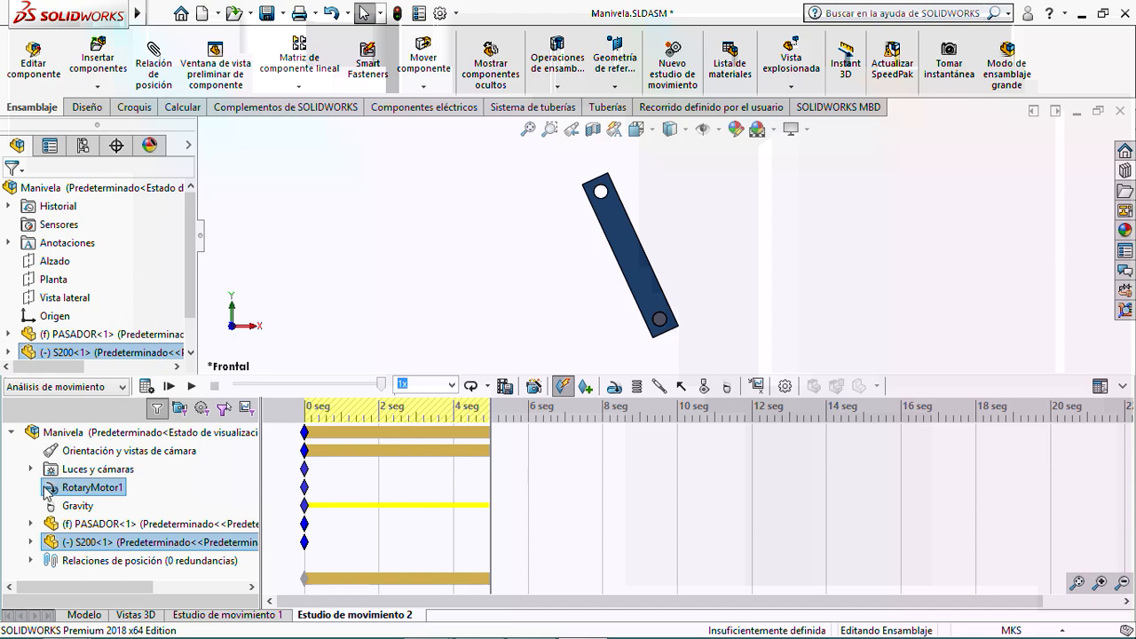
{"action": "left_click", "coordinate": [32, 542]}
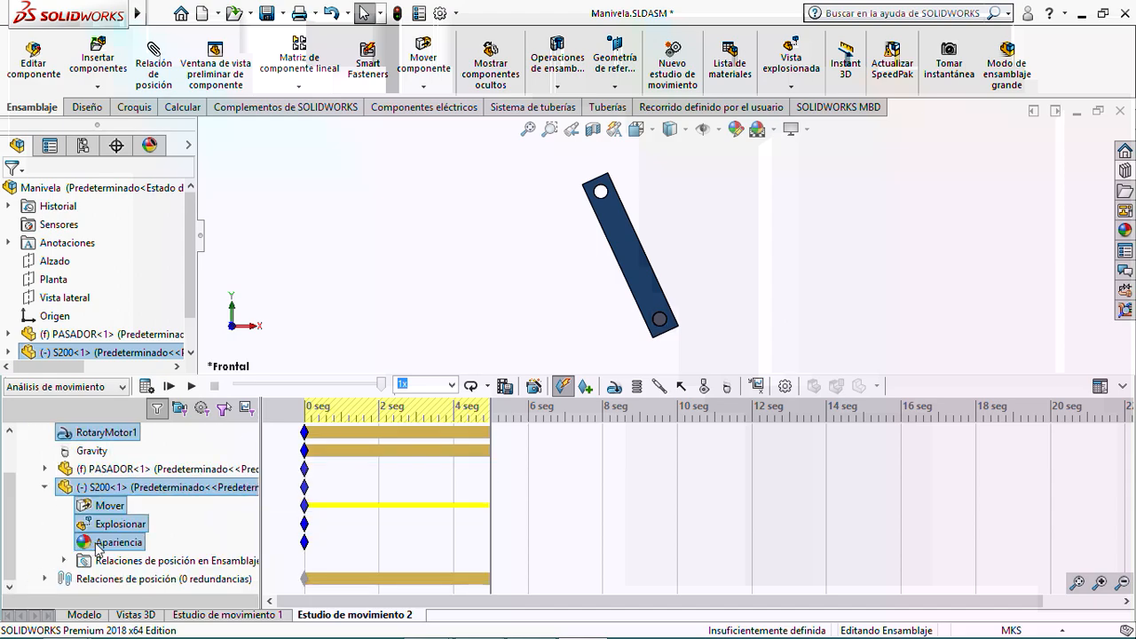
{"action": "right_click", "coordinate": [168, 494]}
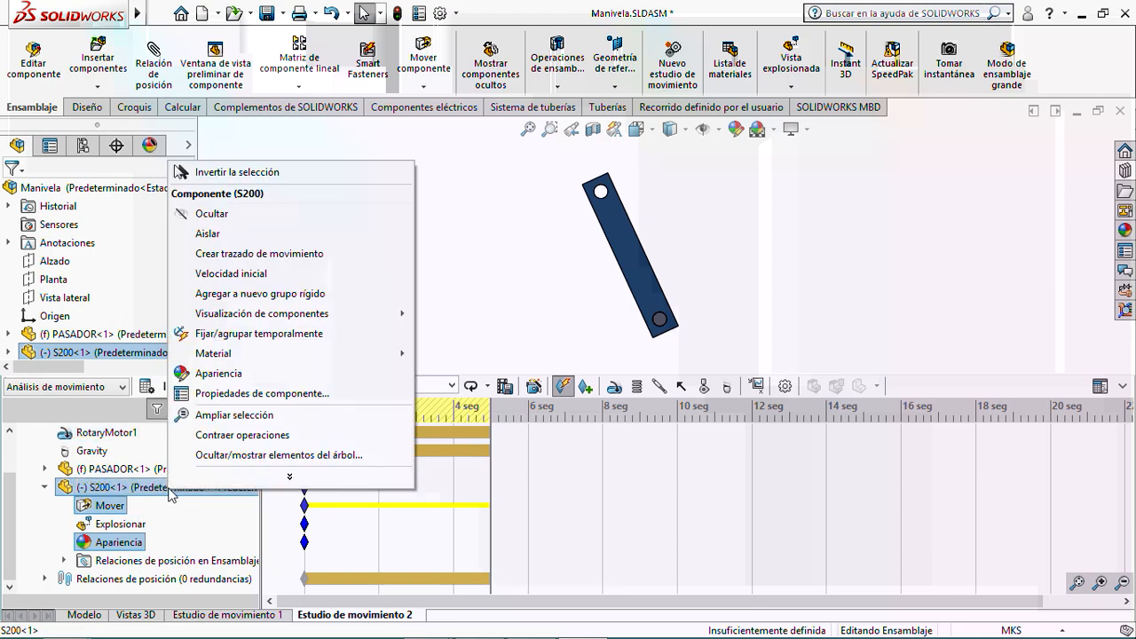
{"action": "mouse_move", "coordinate": [249, 354]}
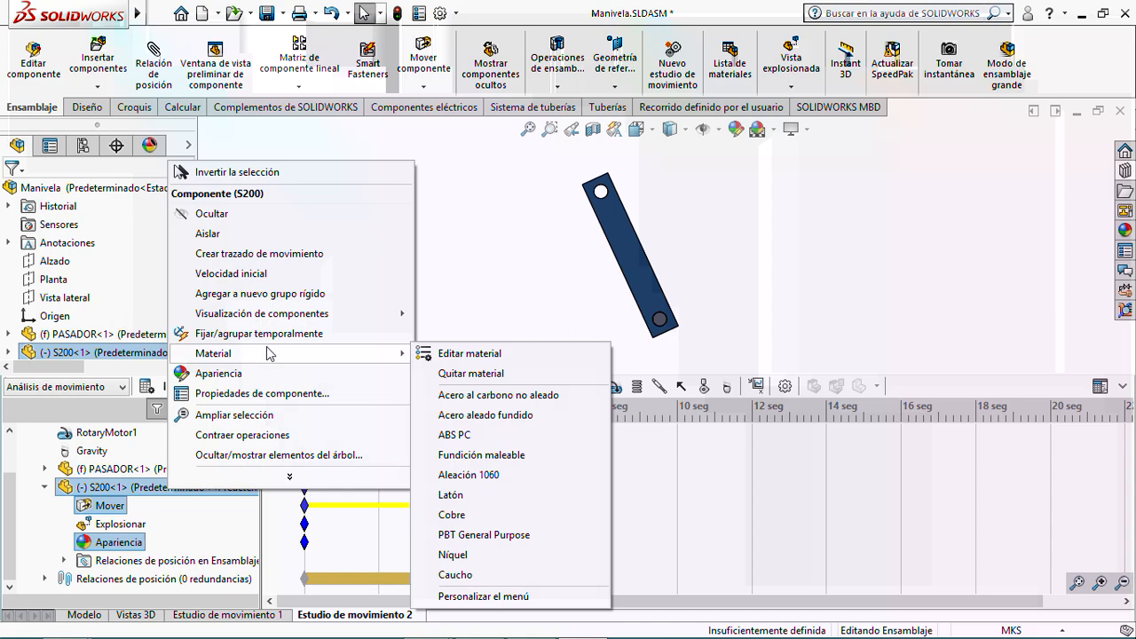
{"action": "left_click", "coordinate": [471, 241]}
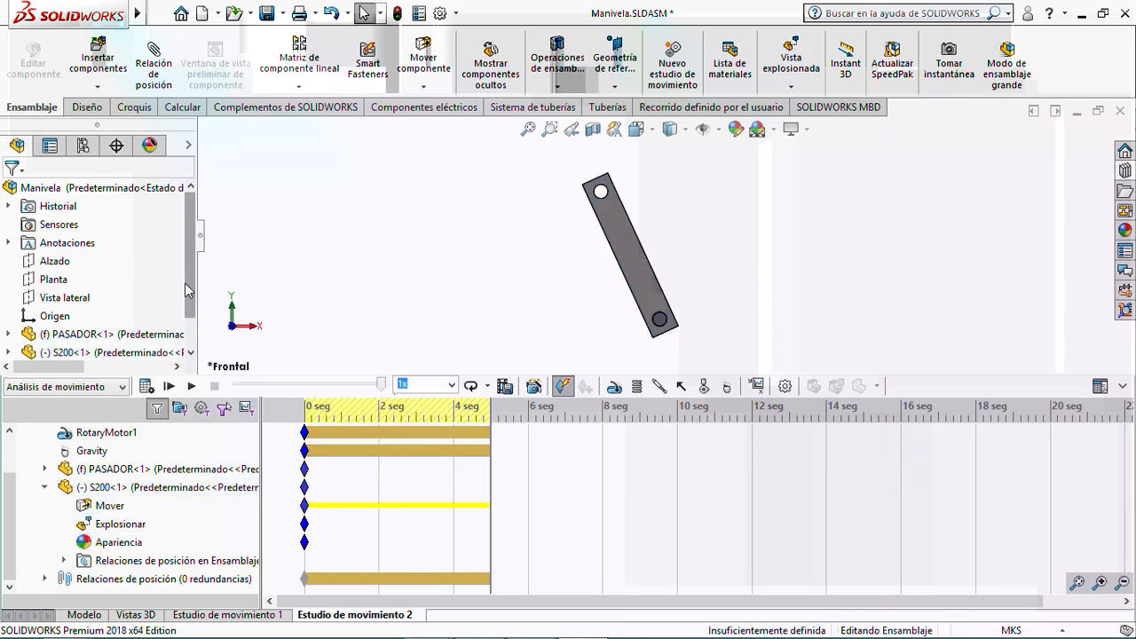
- Reapply Acero al carbono no aleado to the S200 link and clear the selection
{"action": "scroll", "coordinate": [188, 336], "scroll_direction": "down", "scroll_amount": 1}
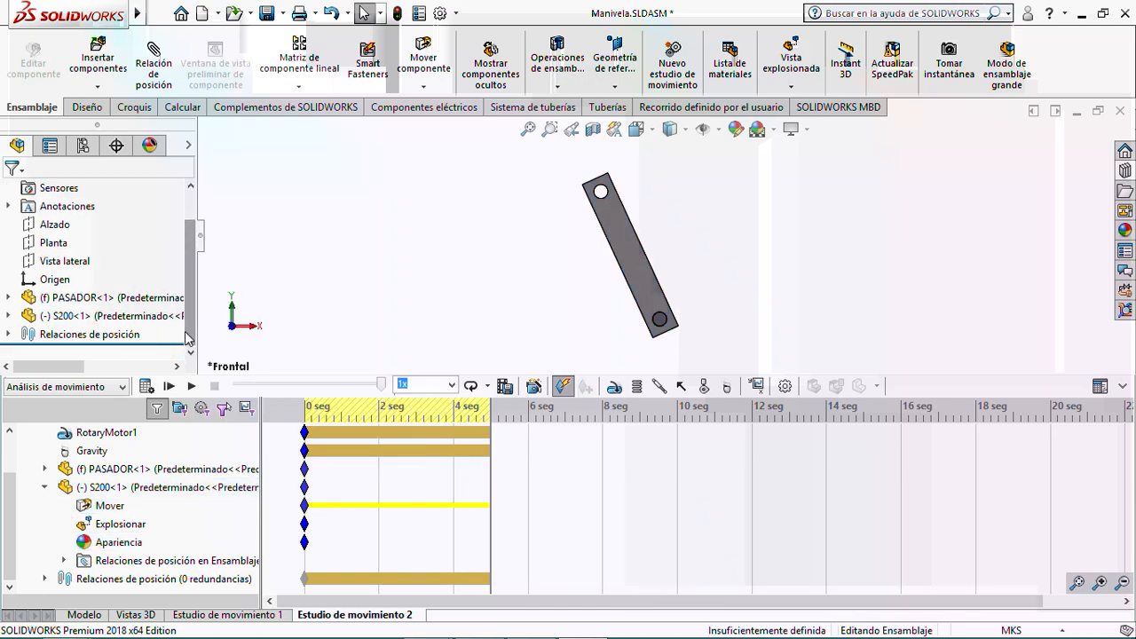
{"action": "right_click", "coordinate": [95, 493]}
{"action": "mouse_move", "coordinate": [165, 356]}
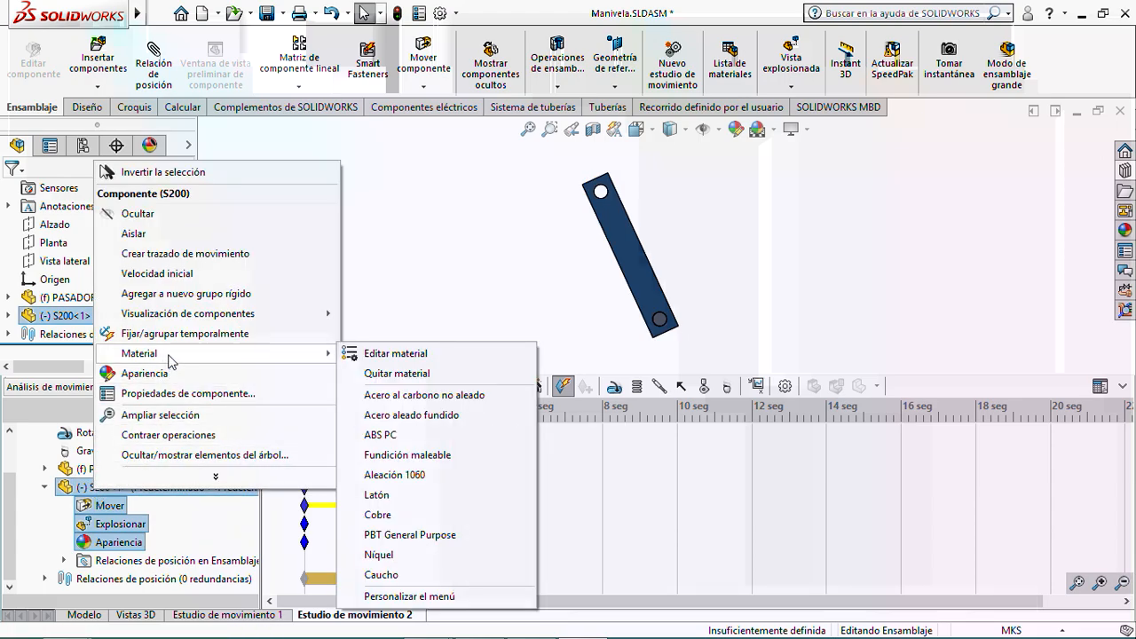
{"action": "left_click", "coordinate": [405, 395]}
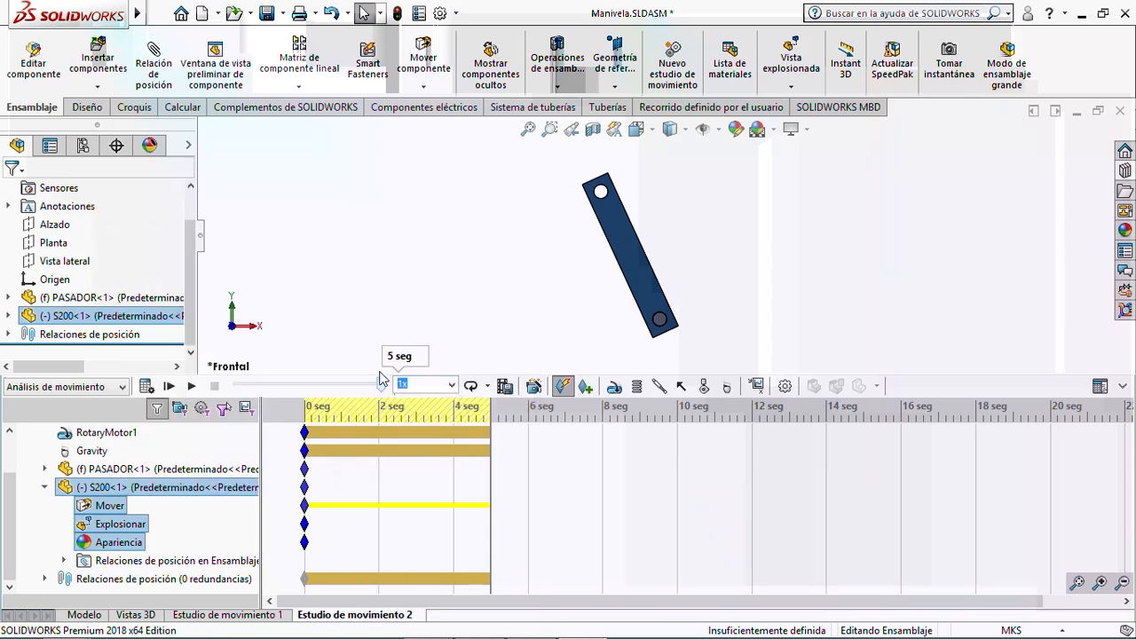
{"action": "left_click", "coordinate": [380, 275]}
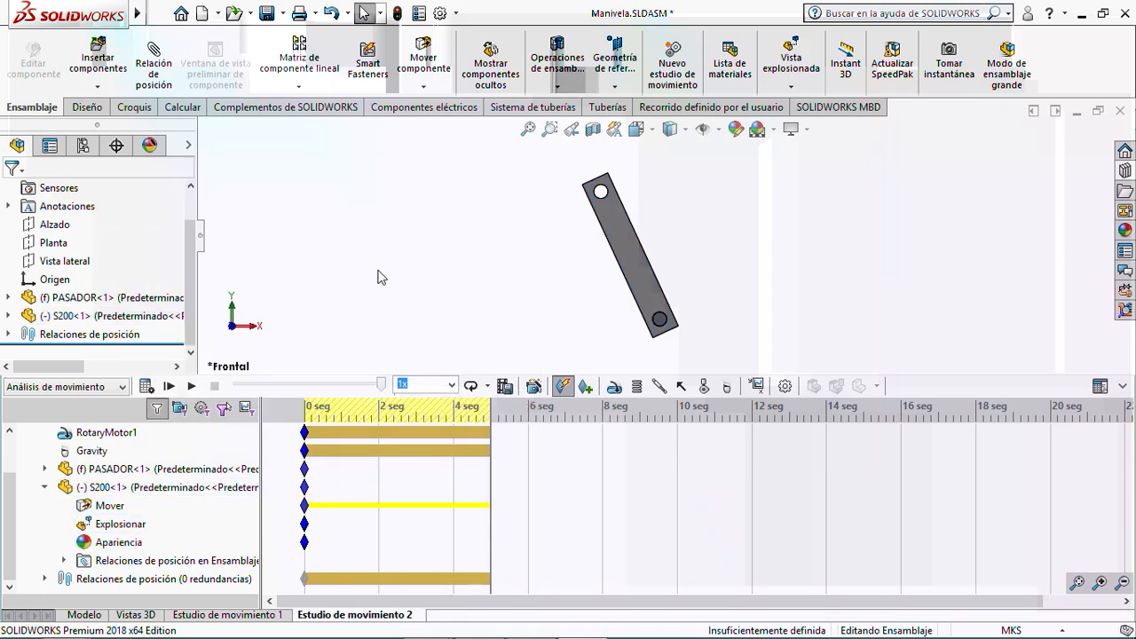
- Save the Manivela assembly together with the modified S200 part, and fit the model in the front view
{"action": "left_click", "coordinate": [266, 13]}
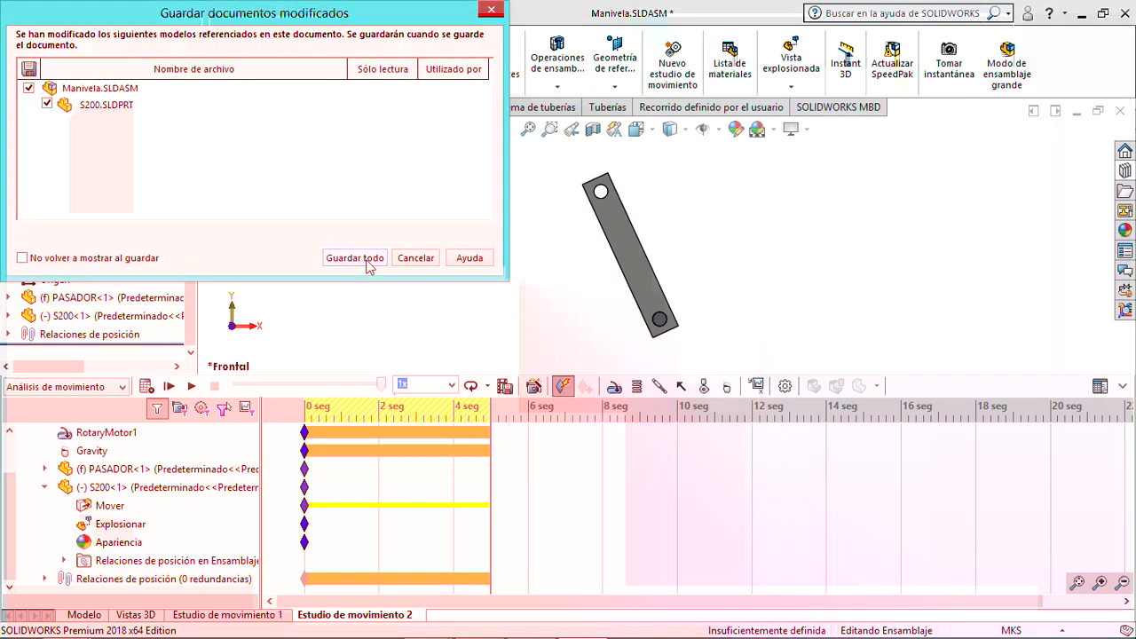
{"action": "left_click", "coordinate": [355, 257]}
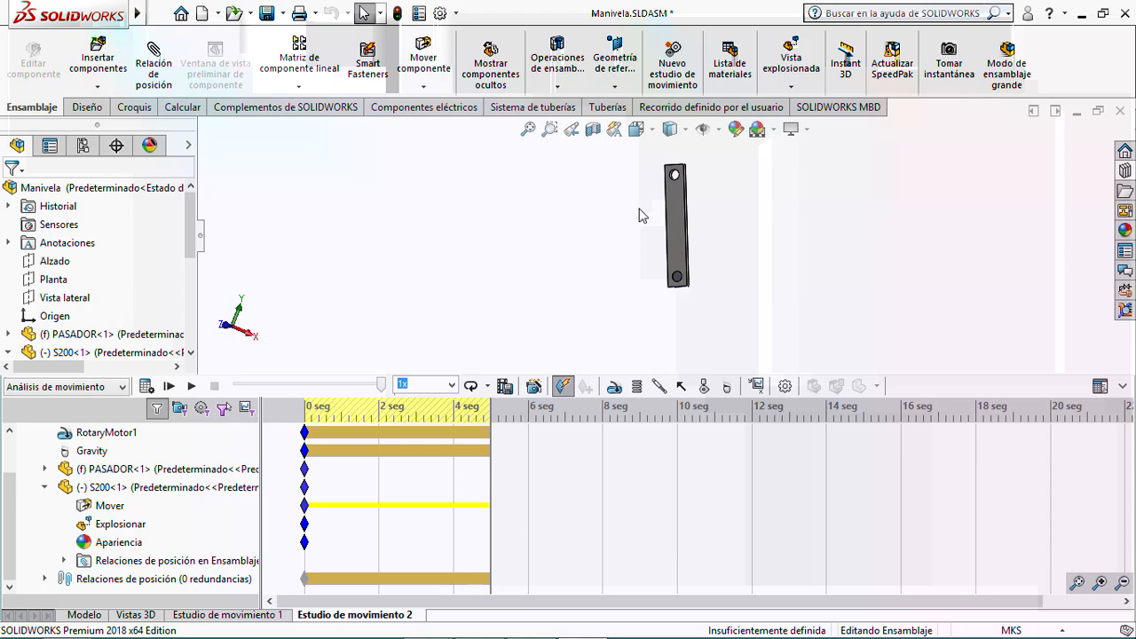
{"action": "left_click", "coordinate": [636, 129]}
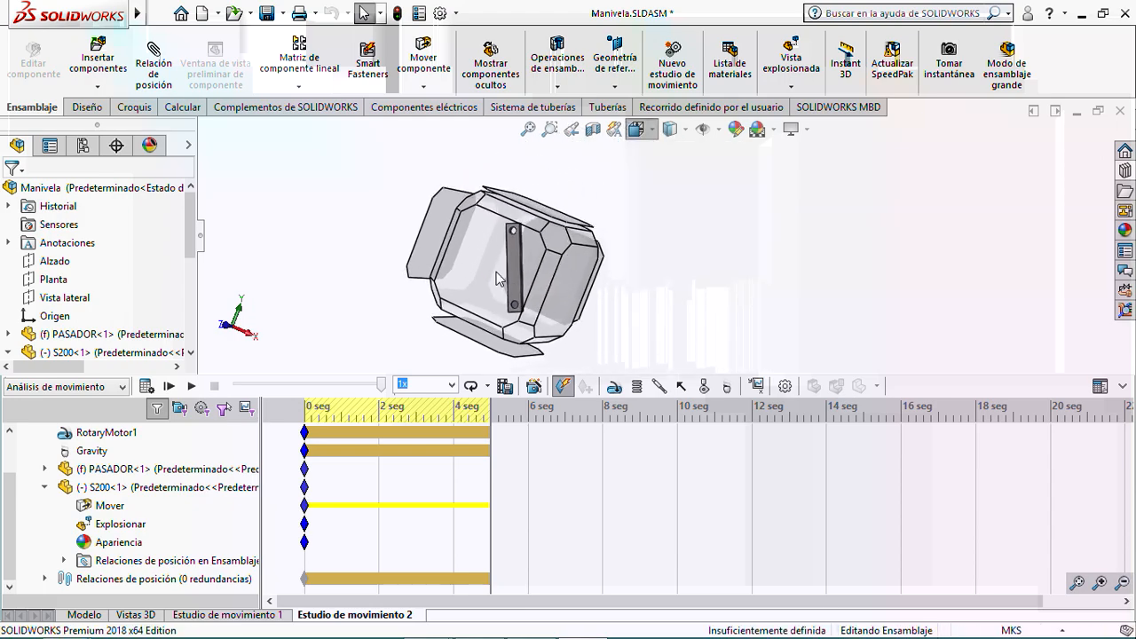
{"action": "left_click", "coordinate": [497, 278]}
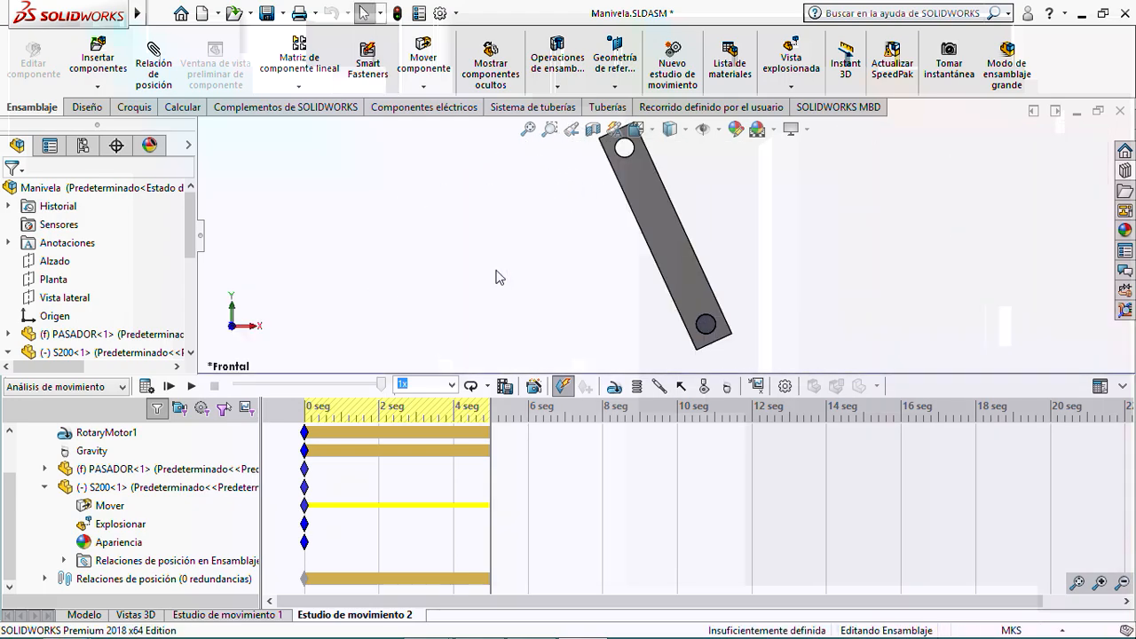
{"action": "key", "text": "f"}
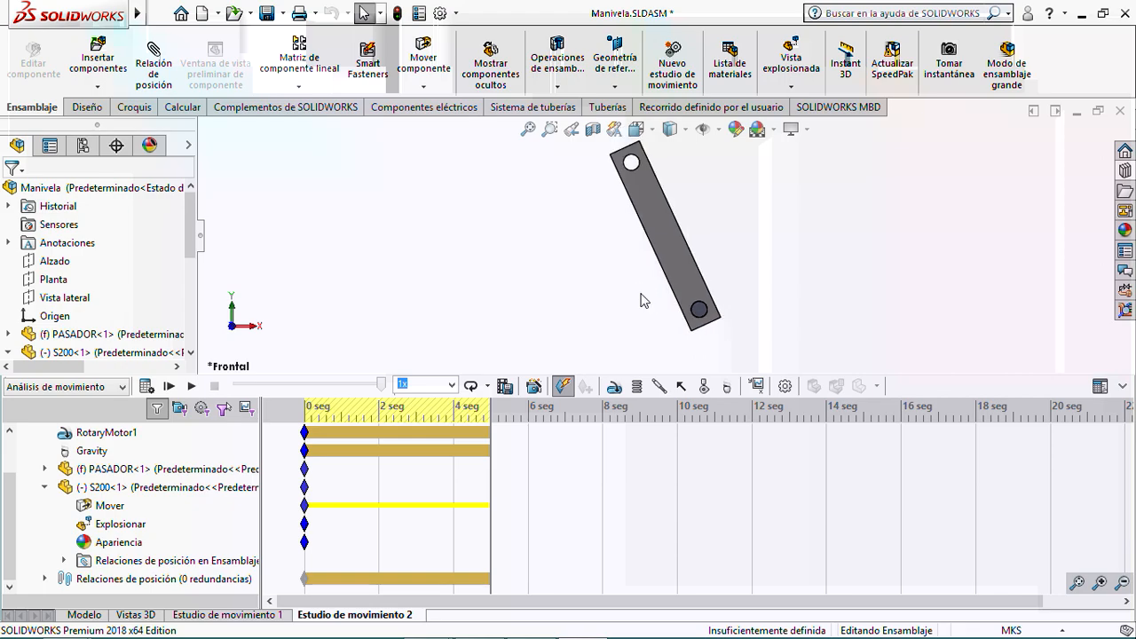
- Start a motion study result plot with the category Fuerzas and examine its available subcategories
{"action": "key", "text": "z"}
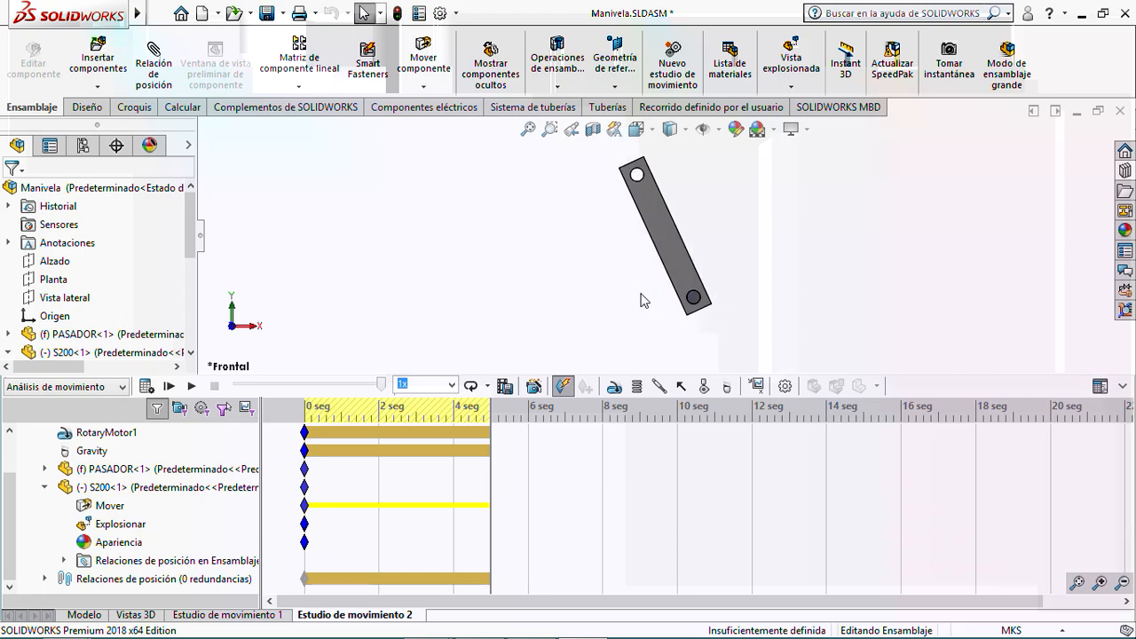
{"action": "left_click", "coordinate": [759, 389]}
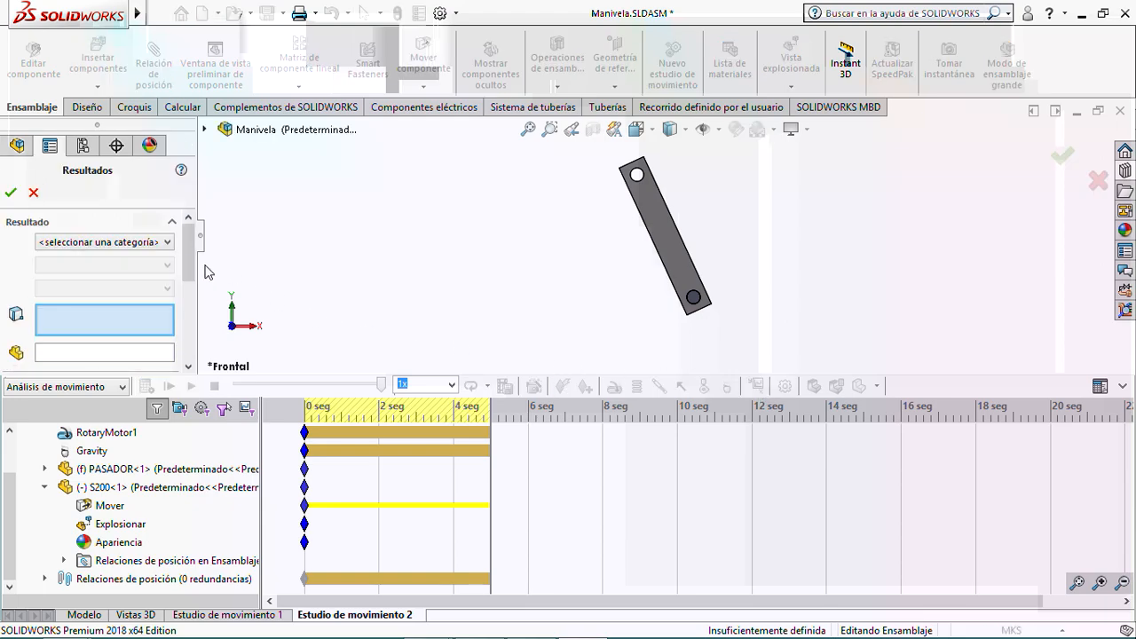
{"action": "left_click", "coordinate": [156, 254]}
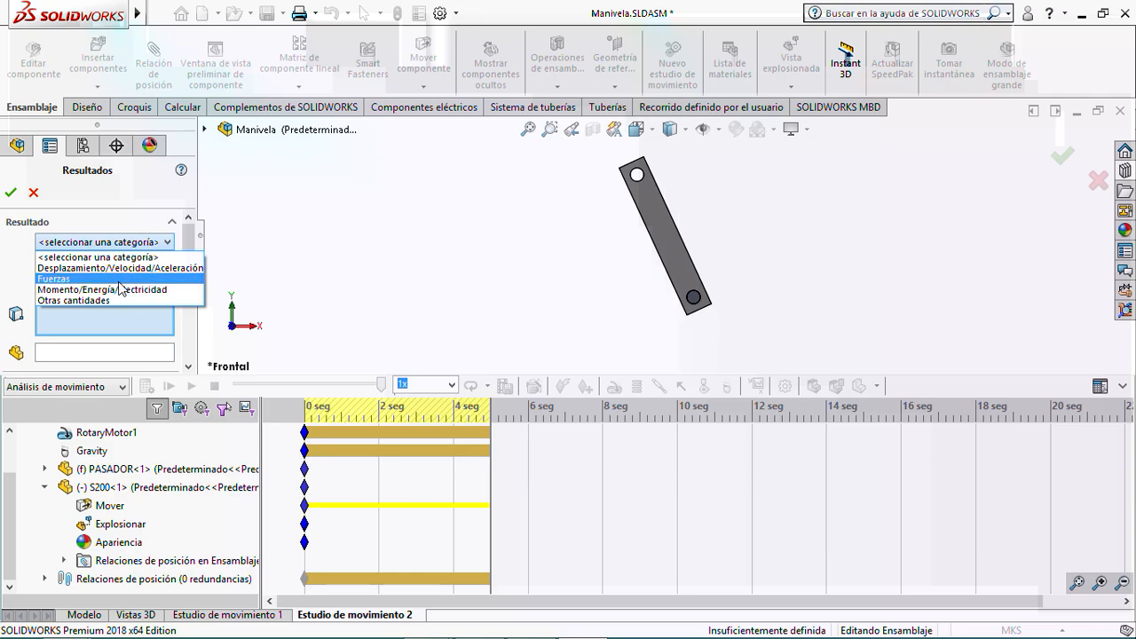
{"action": "left_click", "coordinate": [120, 282]}
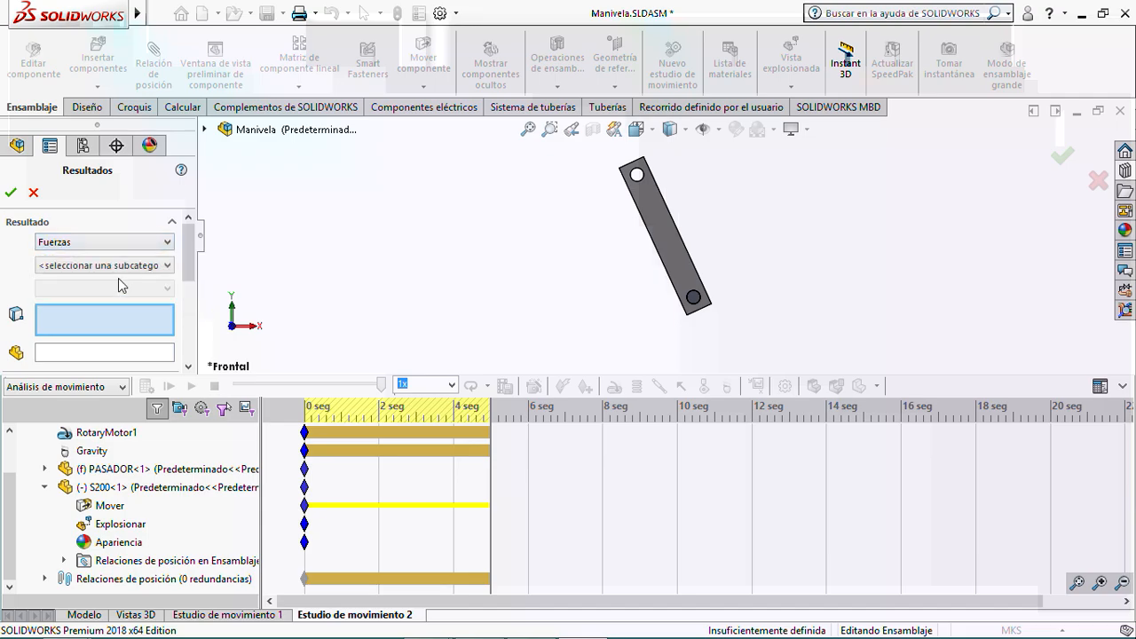
{"action": "left_click", "coordinate": [127, 266]}
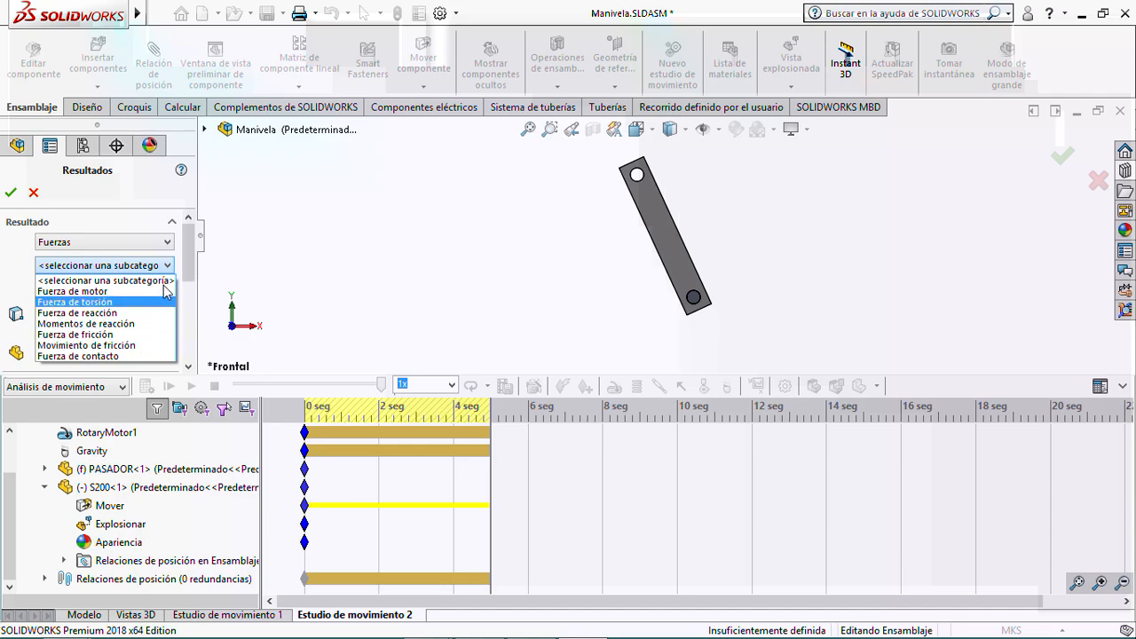
{"action": "left_click", "coordinate": [169, 267]}
{"action": "left_click", "coordinate": [170, 270]}
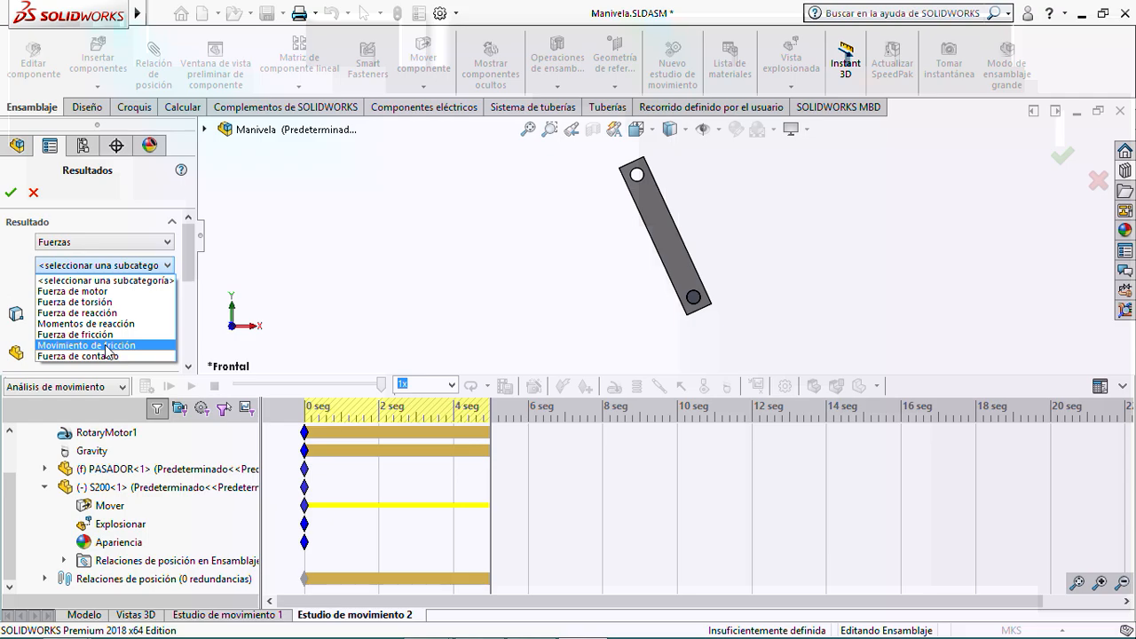
- Examine the subcategories of the Momento/Energía/Electricidad result category and cancel the result plot
{"action": "left_click", "coordinate": [97, 241]}
{"action": "left_click", "coordinate": [97, 241]}
{"action": "left_click", "coordinate": [89, 286]}
{"action": "left_click", "coordinate": [104, 268]}
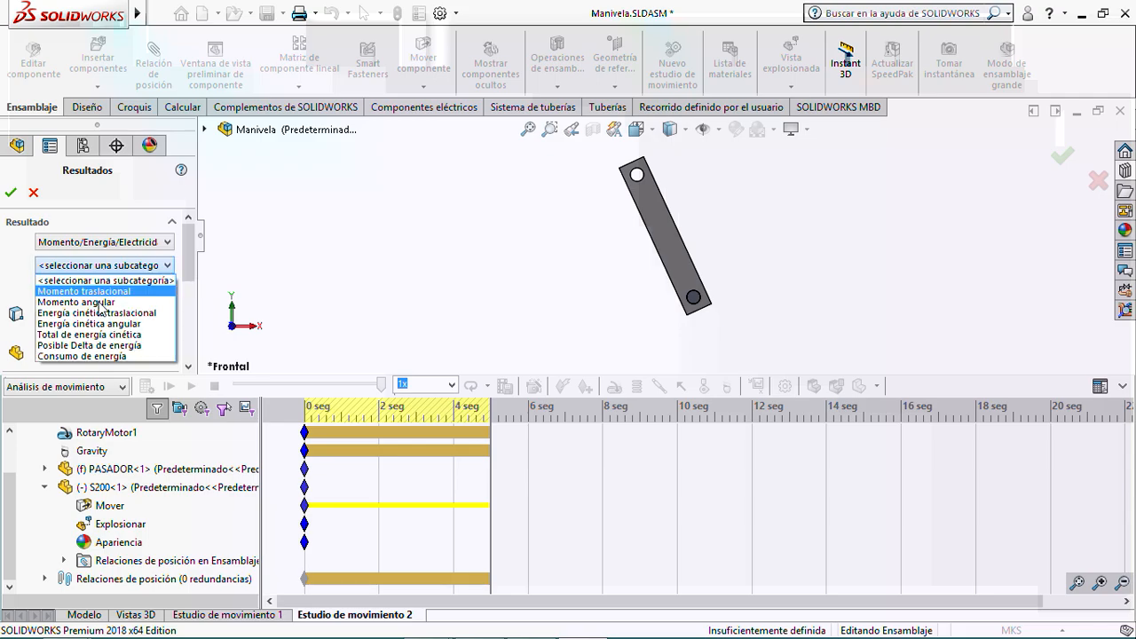
{"action": "left_click", "coordinate": [377, 272]}
{"action": "left_click", "coordinate": [35, 192]}
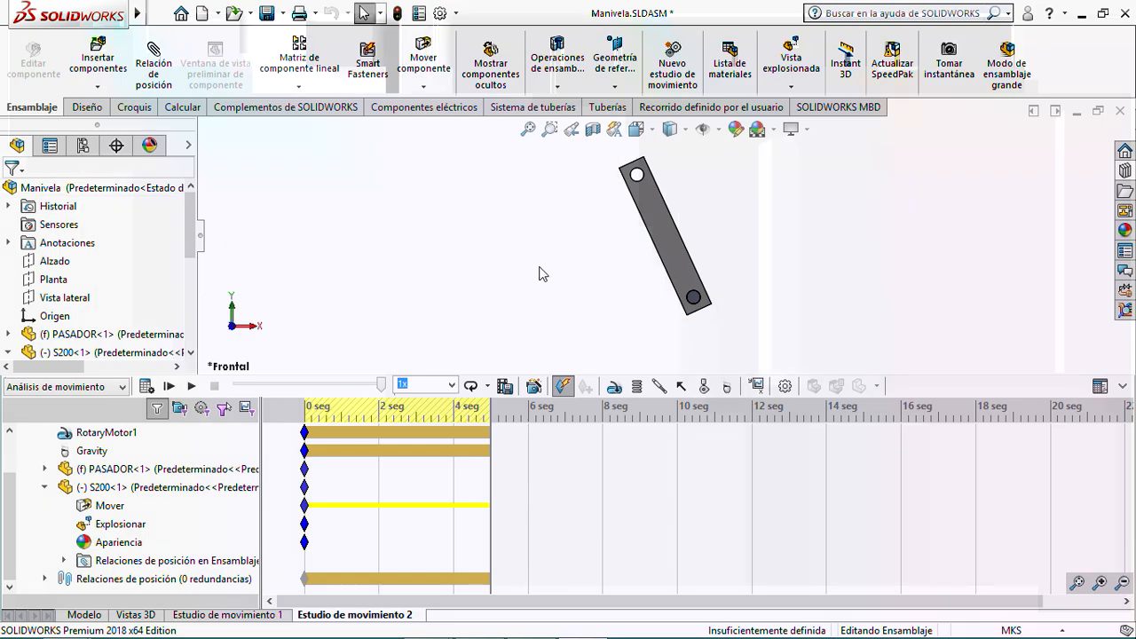
- Switch to the Word document calculo analiticos.docx, then minimize it to return to the SOLIDWORKS assembly
{"action": "mouse_move", "coordinate": [567, 632]}
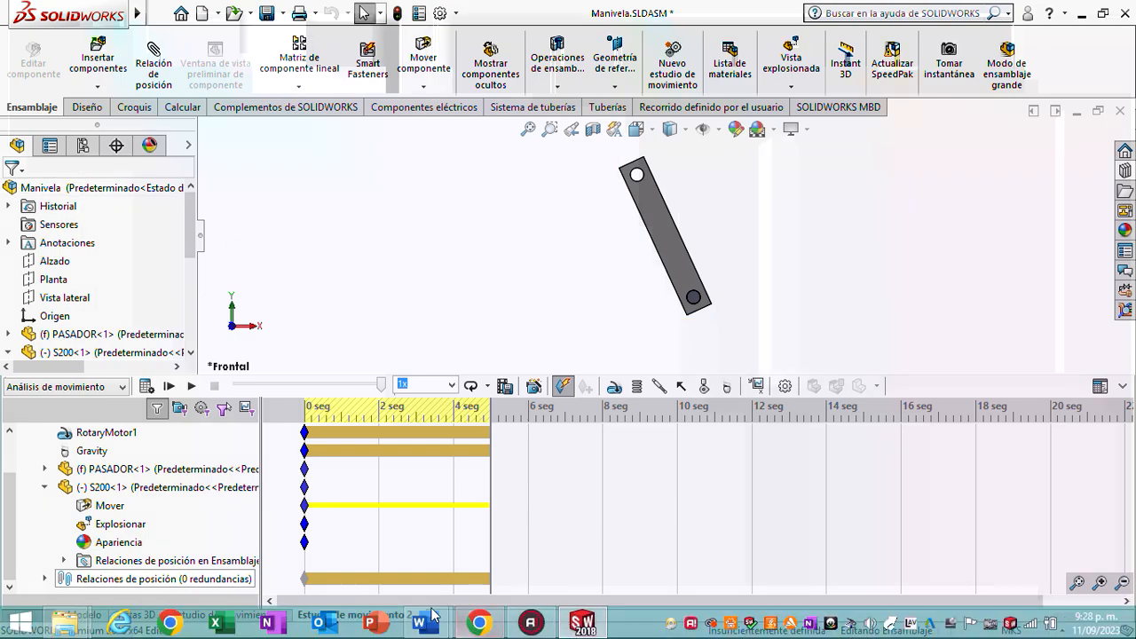
{"action": "mouse_move", "coordinate": [424, 627]}
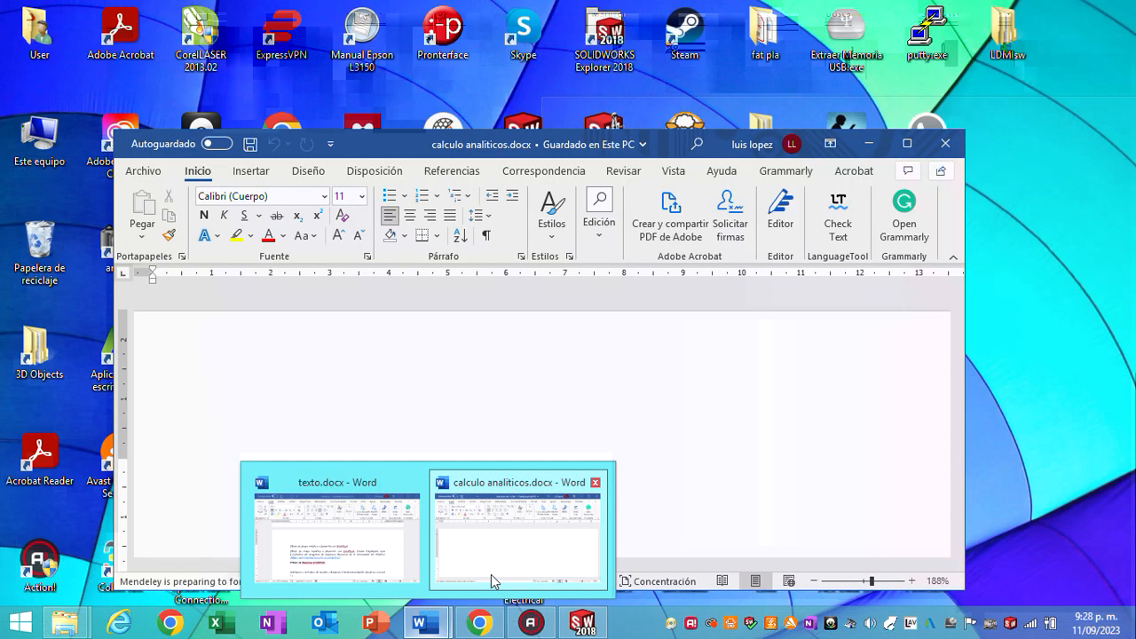
{"action": "left_click", "coordinate": [491, 574]}
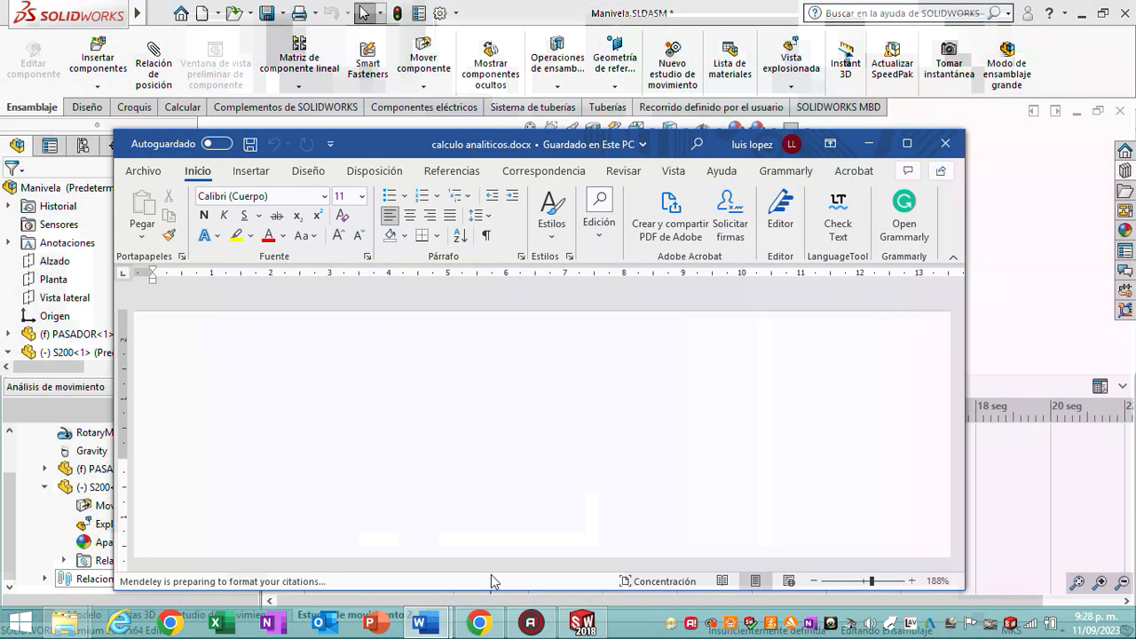
{"action": "left_click", "coordinate": [867, 143]}
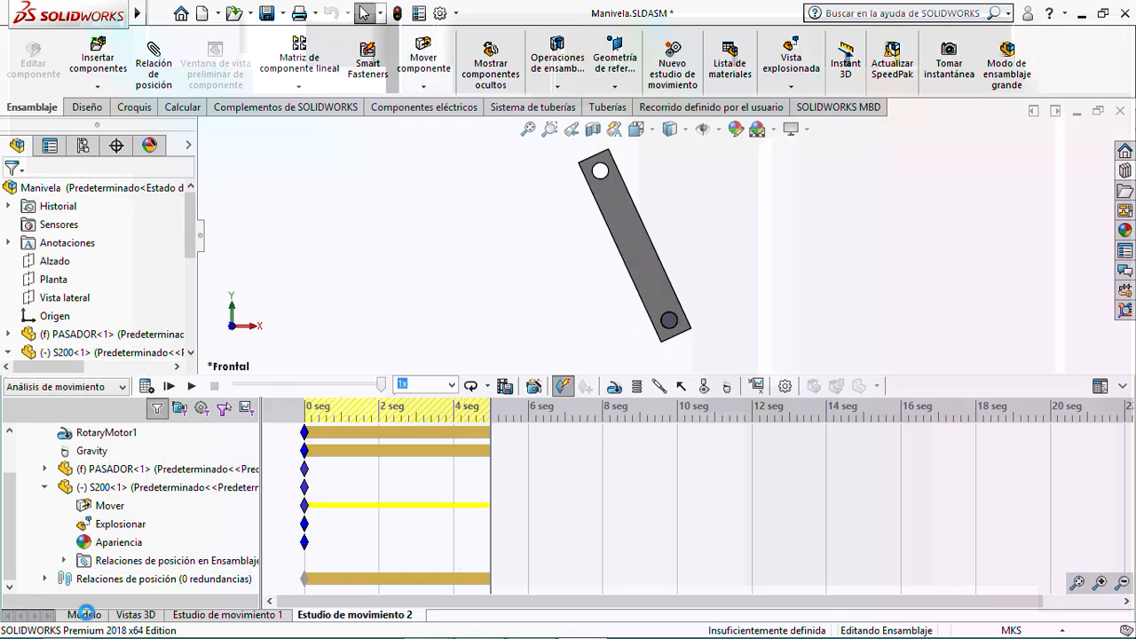
- Return from the motion study to the assembly model and examine the commands available for the S200 component
{"action": "left_click", "coordinate": [92, 614]}
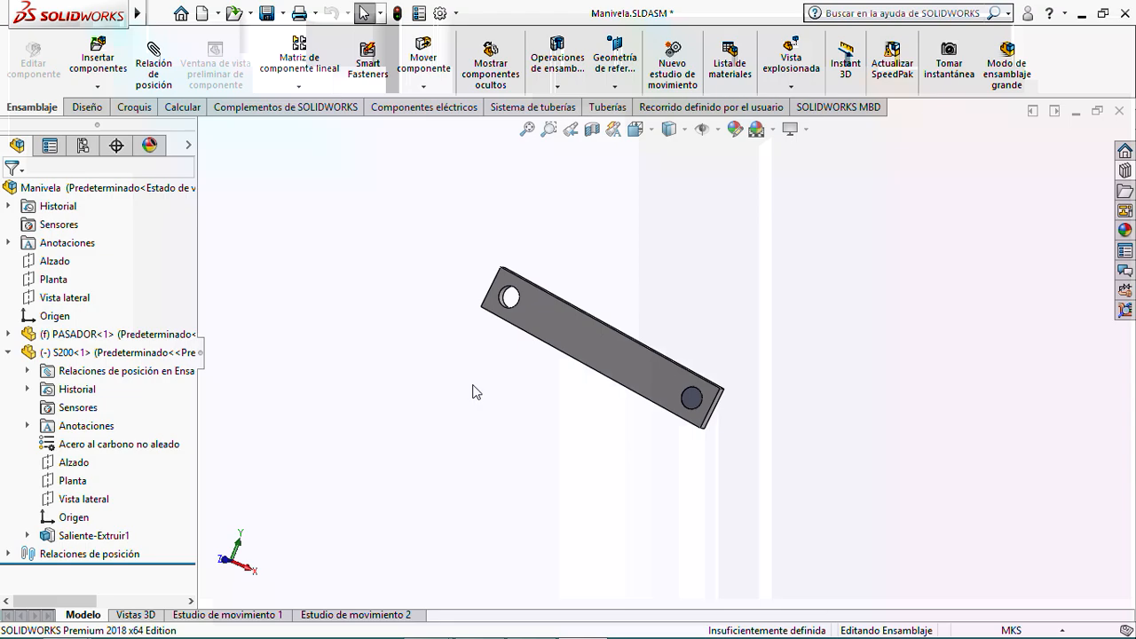
{"action": "right_click", "coordinate": [574, 337]}
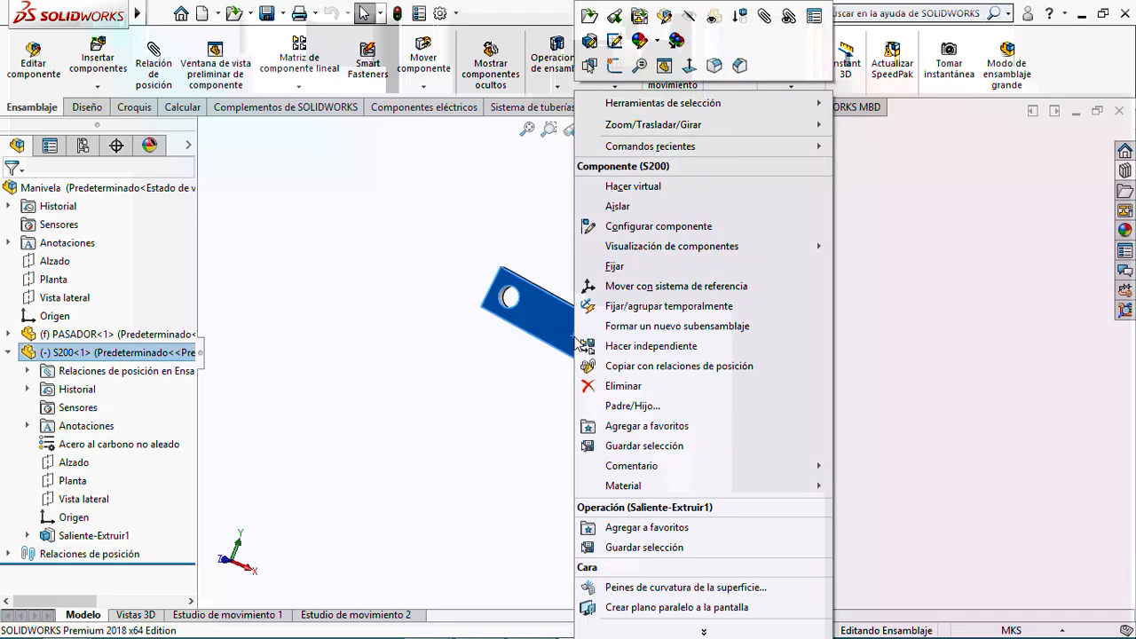
{"action": "left_click", "coordinate": [375, 381]}
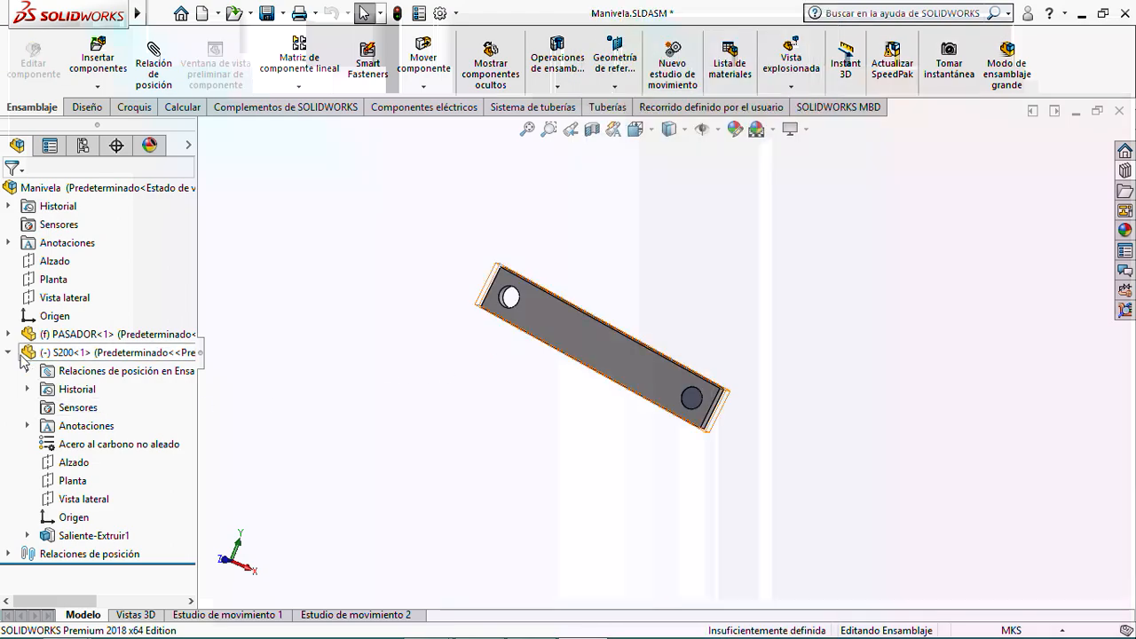
{"action": "left_click", "coordinate": [9, 353]}
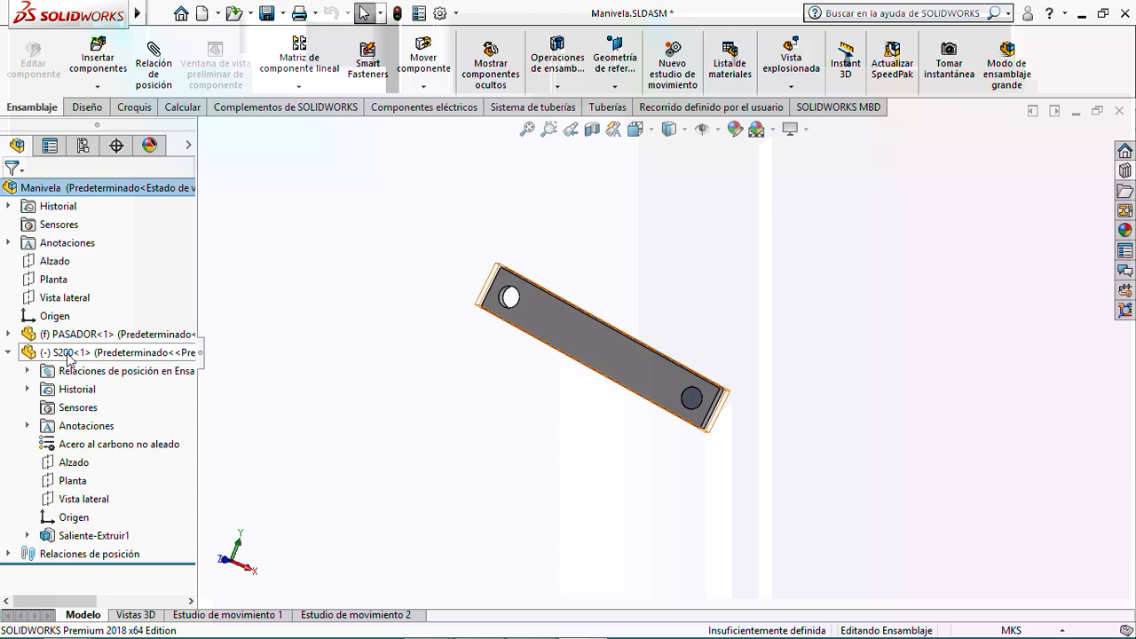
{"action": "right_click", "coordinate": [69, 359]}
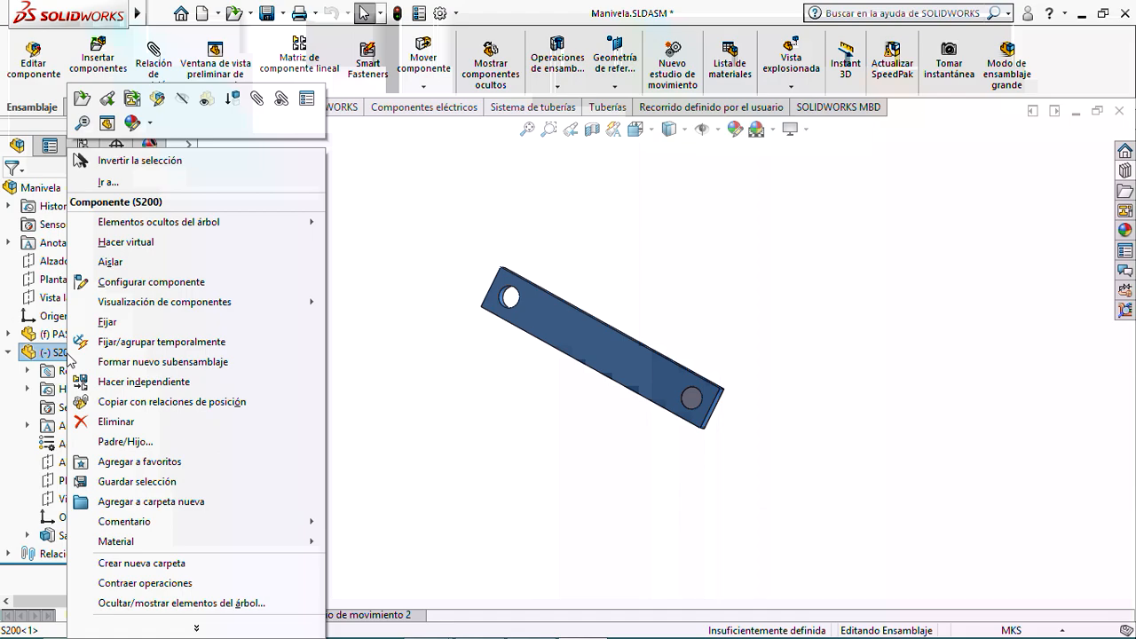
{"action": "mouse_move", "coordinate": [82, 301]}
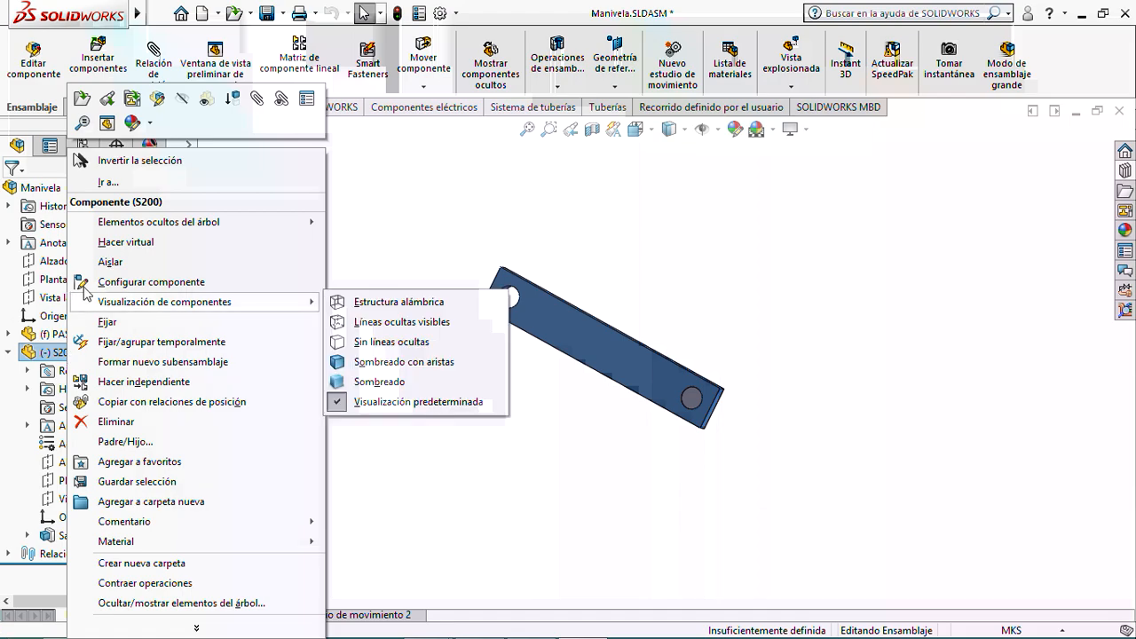
{"action": "left_click", "coordinate": [388, 215]}
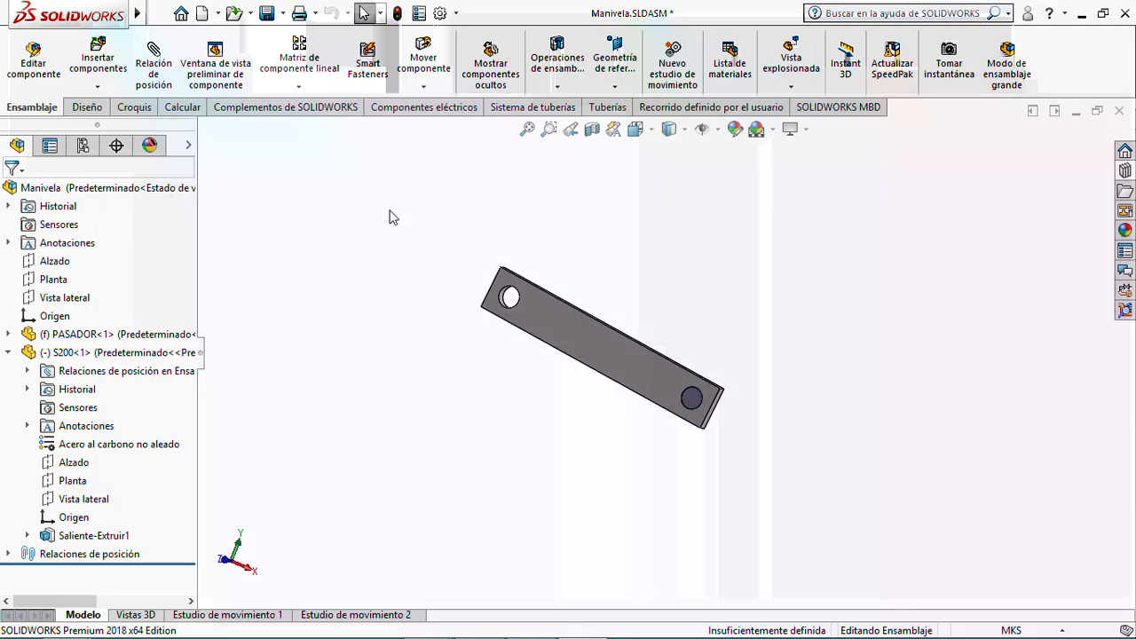
- Evaluate the physical properties of the Manivela assembly, examine its center of mass in the front view, and close the results
{"action": "left_click", "coordinate": [171, 108]}
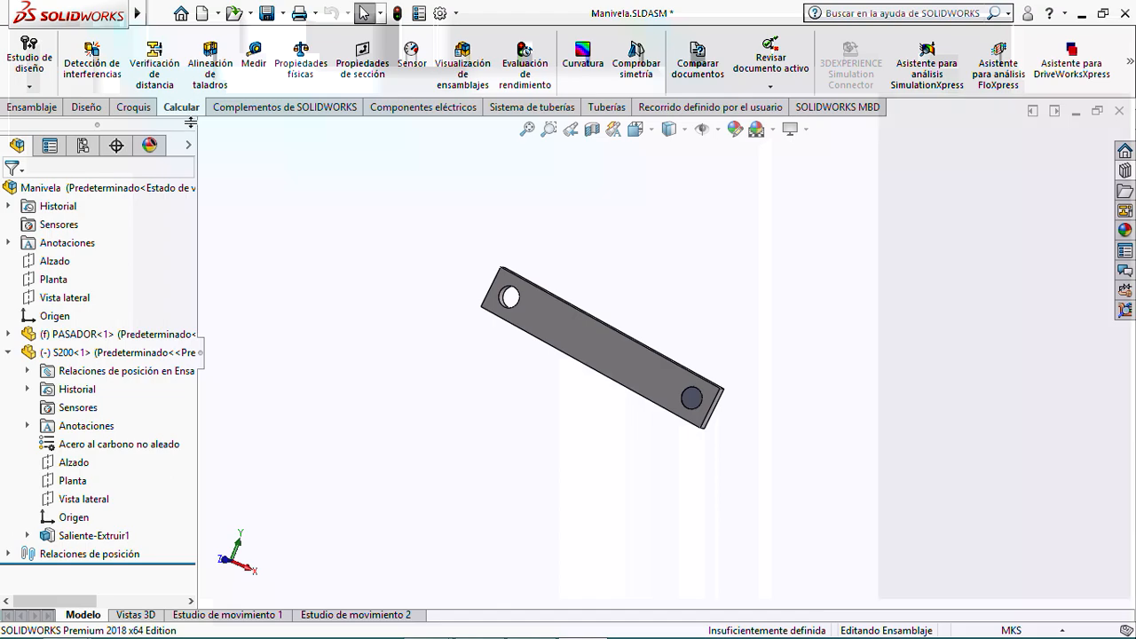
{"action": "left_click", "coordinate": [298, 67]}
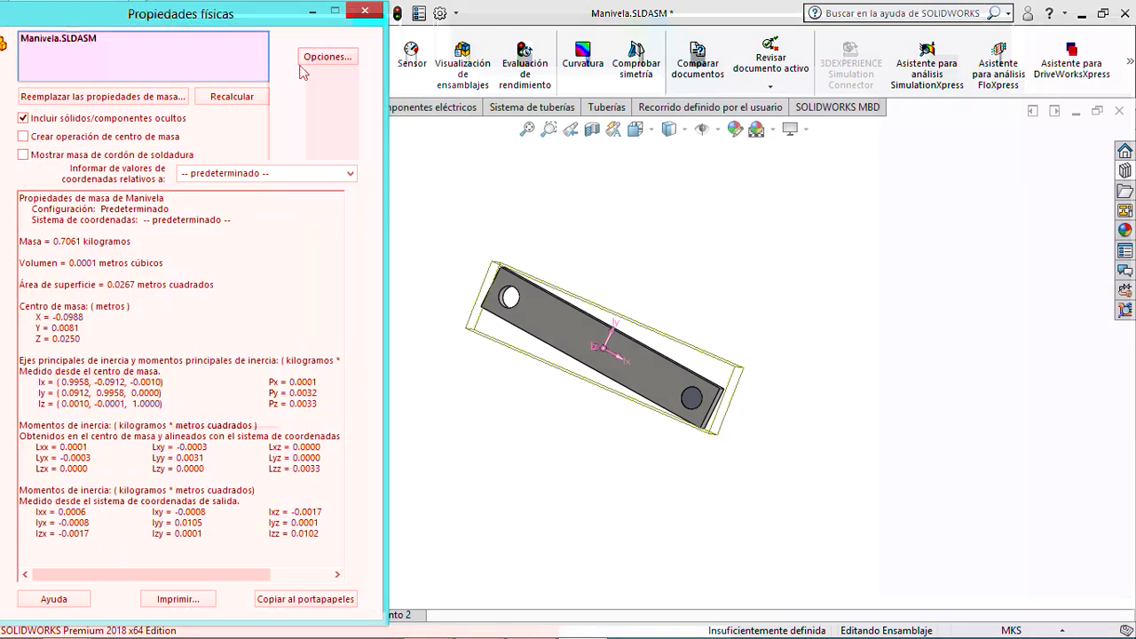
{"action": "middle_click_drag", "start_coordinate": [453, 187], "coordinate": [446, 256]}
{"action": "middle_click_drag", "start_coordinate": [520, 246], "coordinate": [607, 223]}
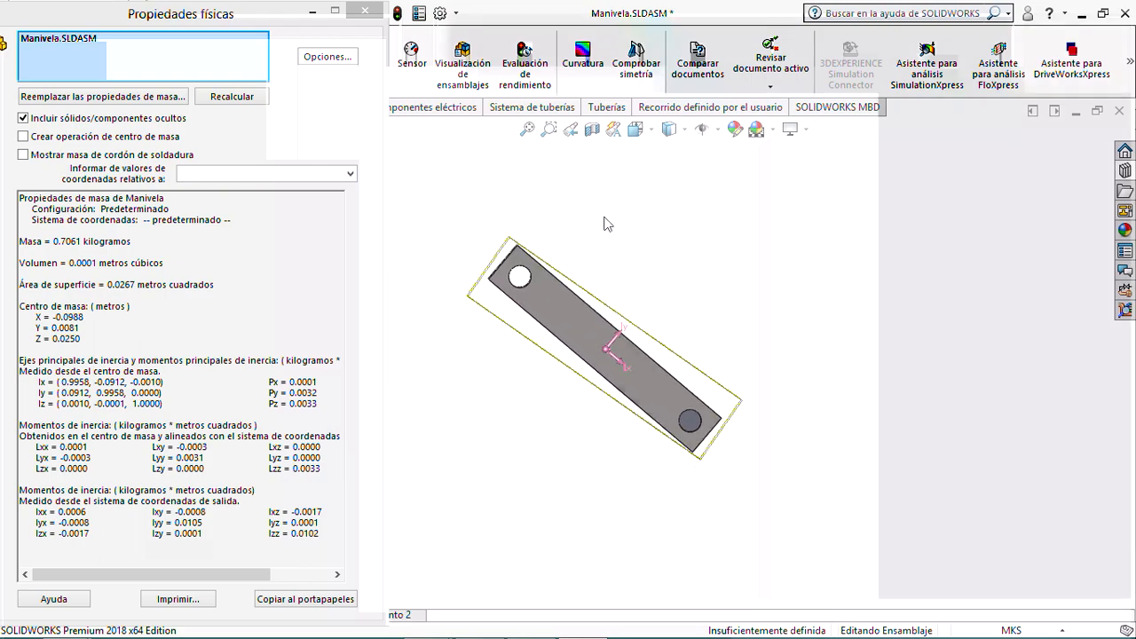
{"action": "left_click", "coordinate": [635, 130]}
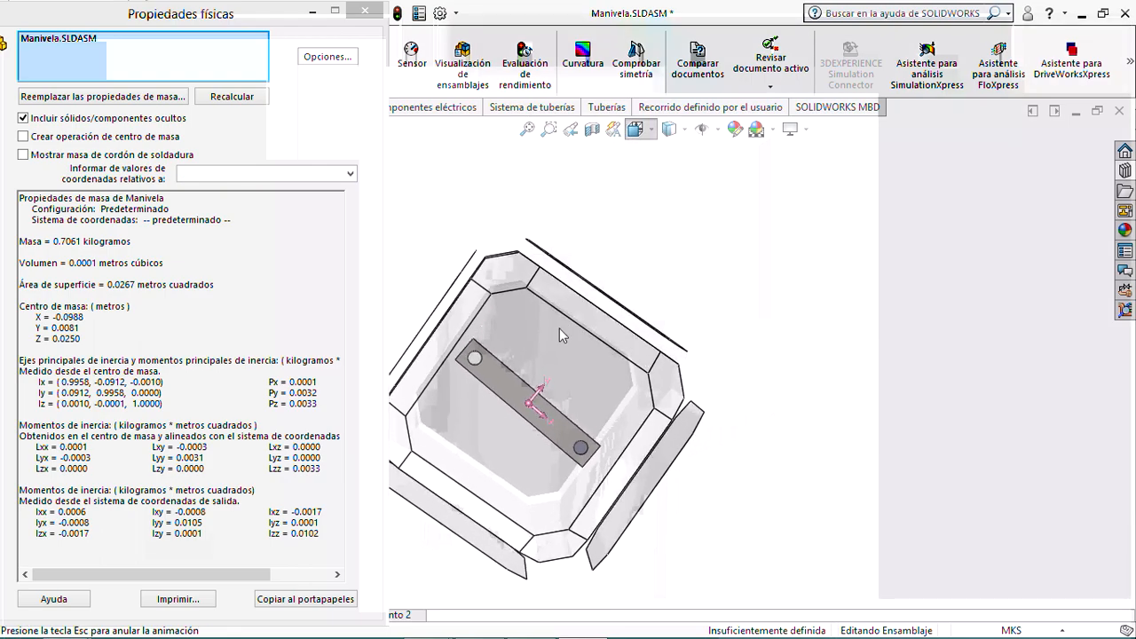
{"action": "left_click", "coordinate": [532, 373]}
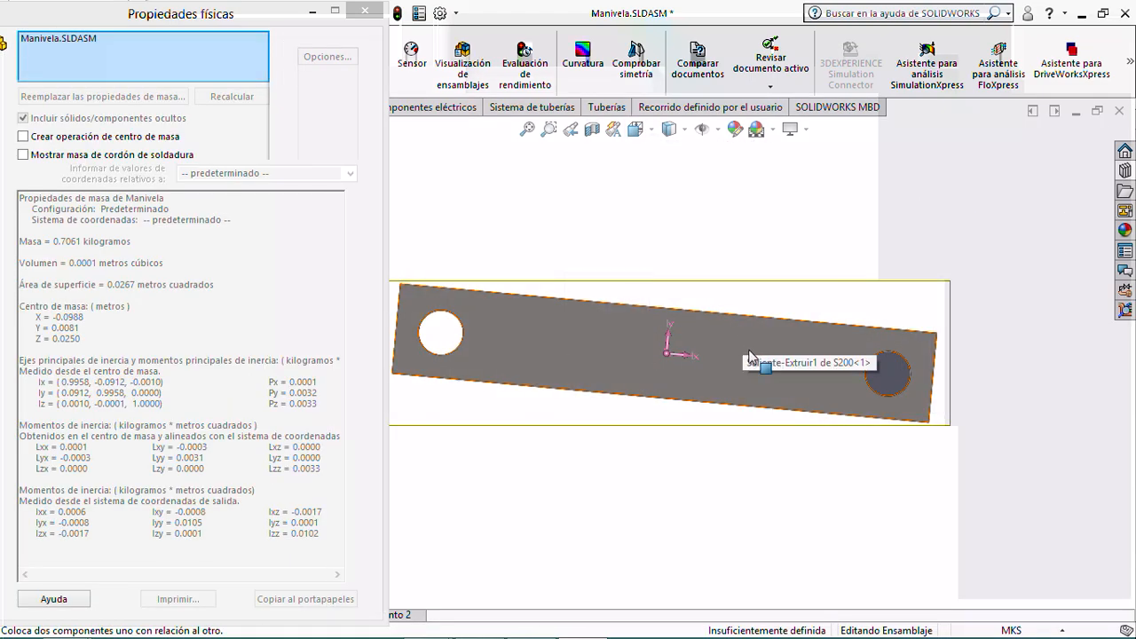
{"action": "left_click", "coordinate": [367, 11]}
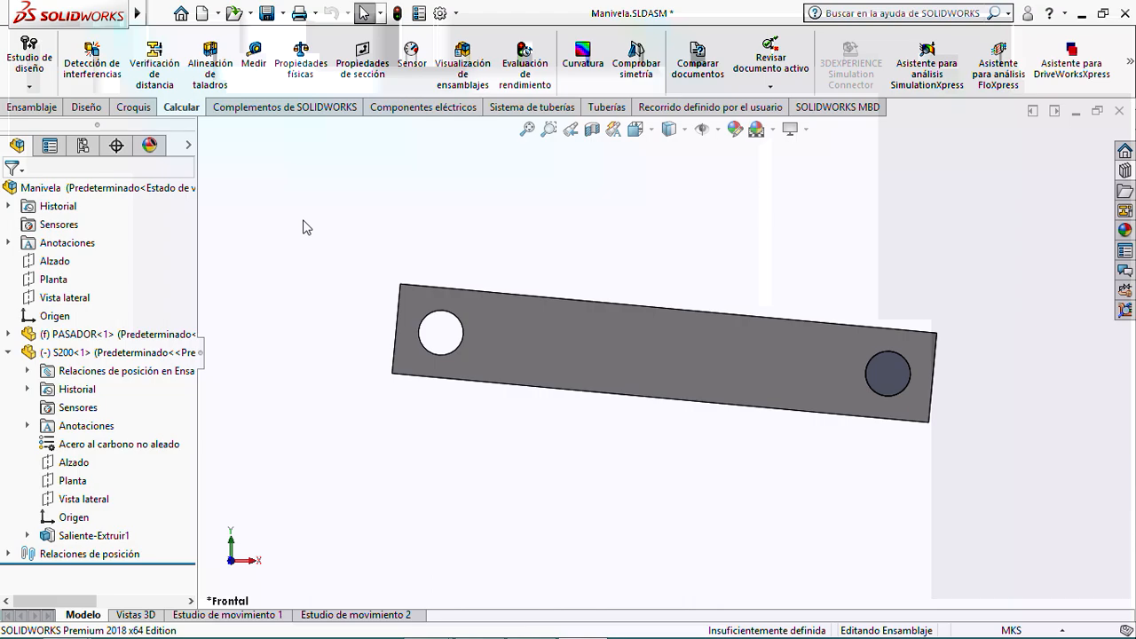
{"action": "left_click", "coordinate": [258, 66]}
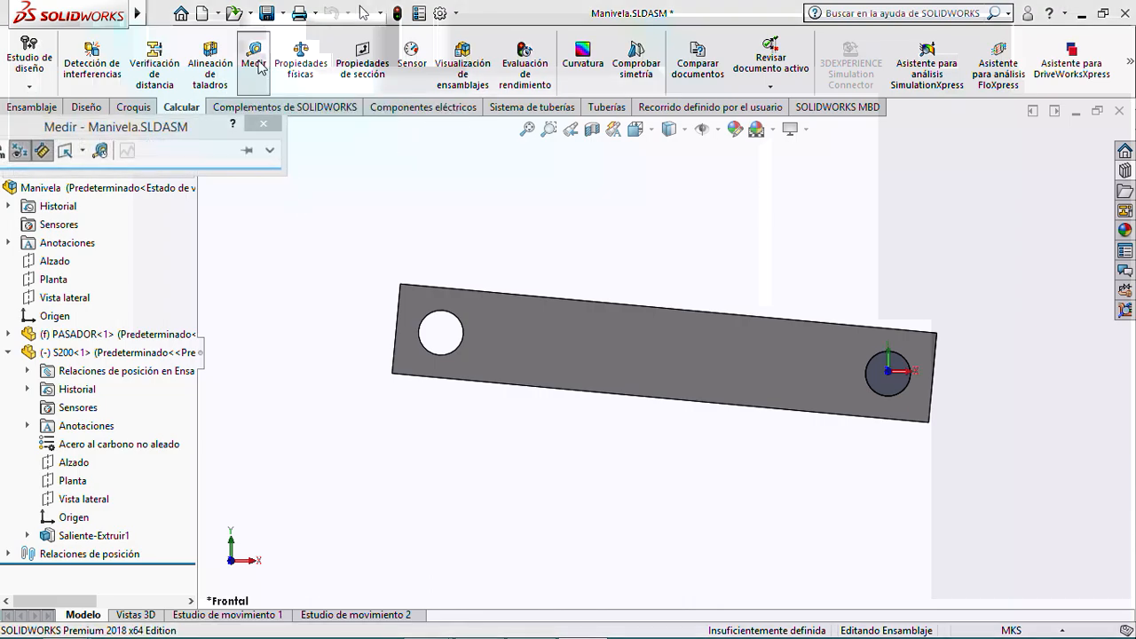
{"action": "left_click_drag", "start_coordinate": [192, 125], "coordinate": [311, 146]}
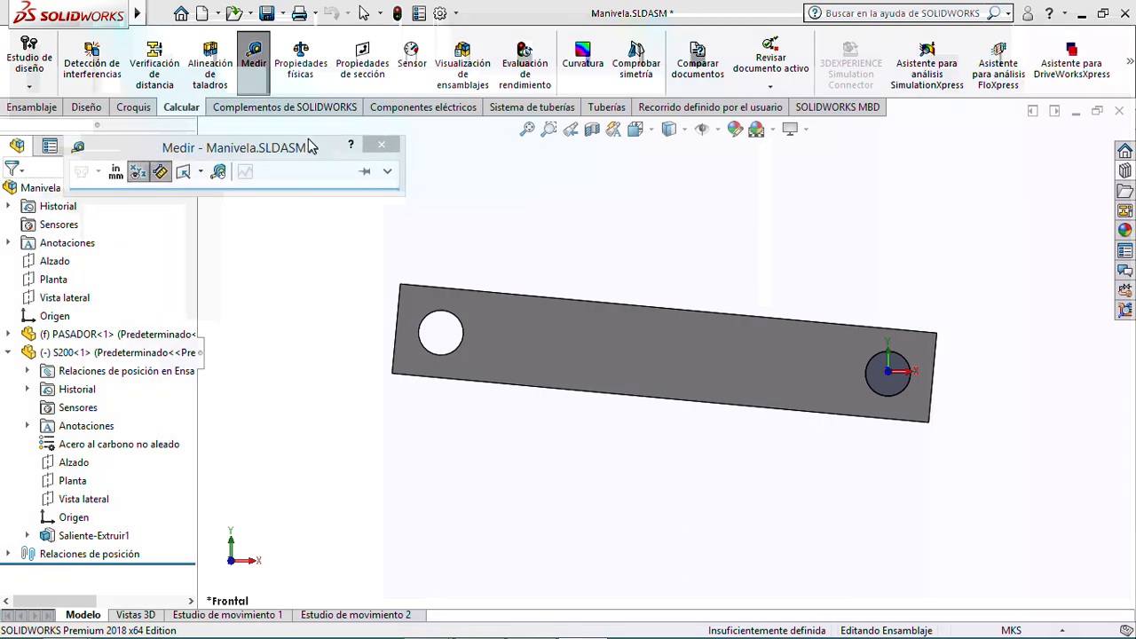
{"action": "left_click", "coordinate": [377, 146]}
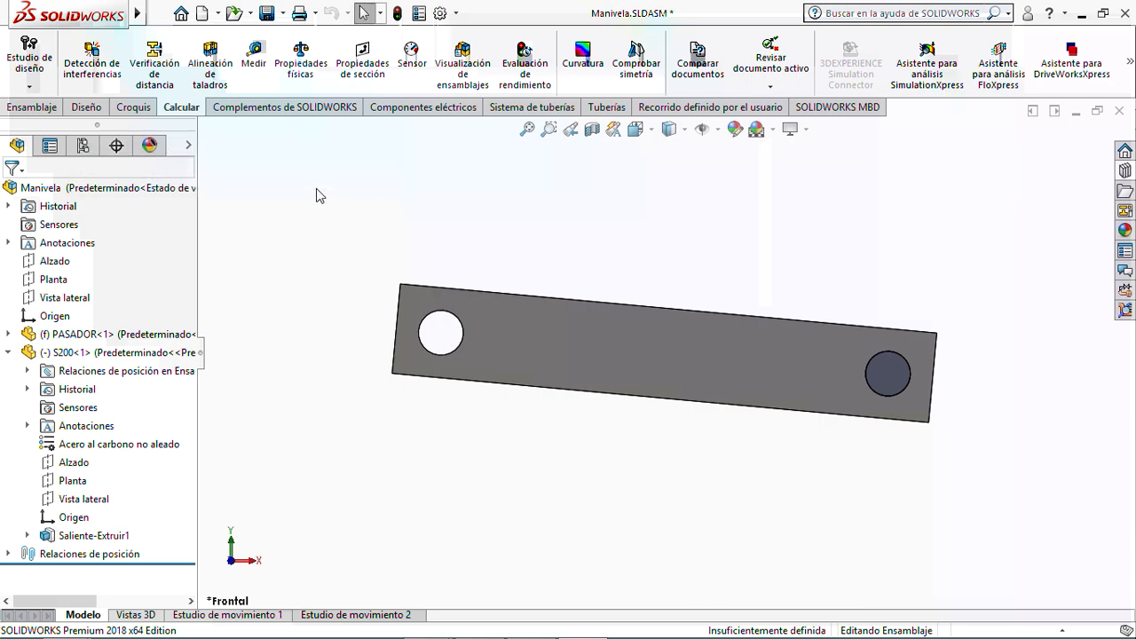
- Recheck the assembly's mass, center of mass and moments of inertia in relation to the pin, then close the physical properties
{"action": "left_click", "coordinate": [308, 76]}
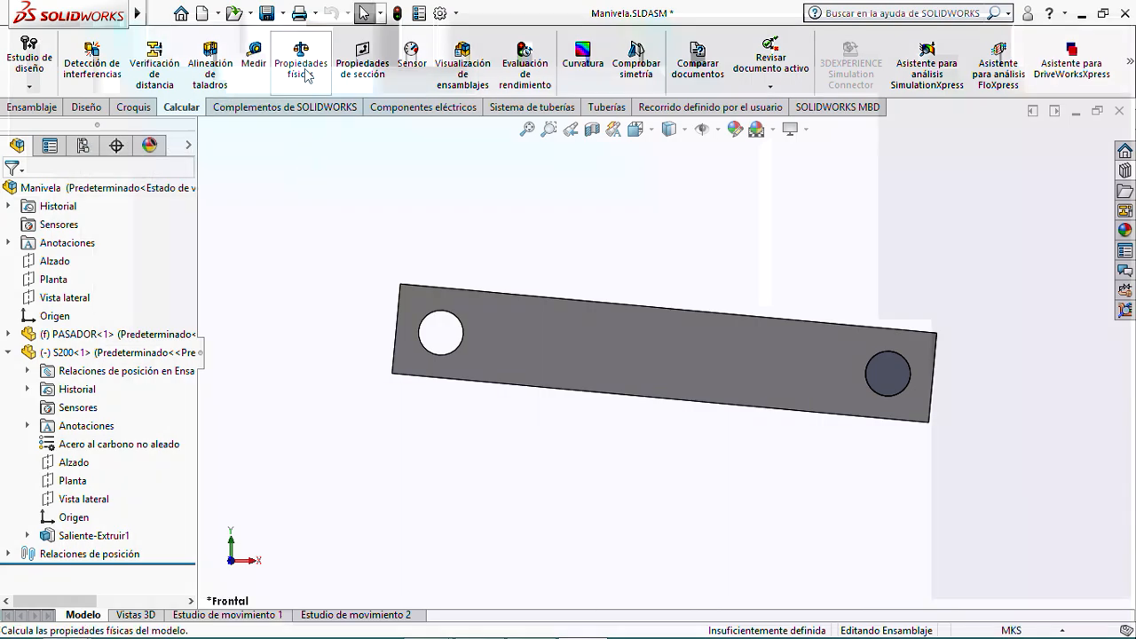
{"action": "left_click", "coordinate": [307, 76]}
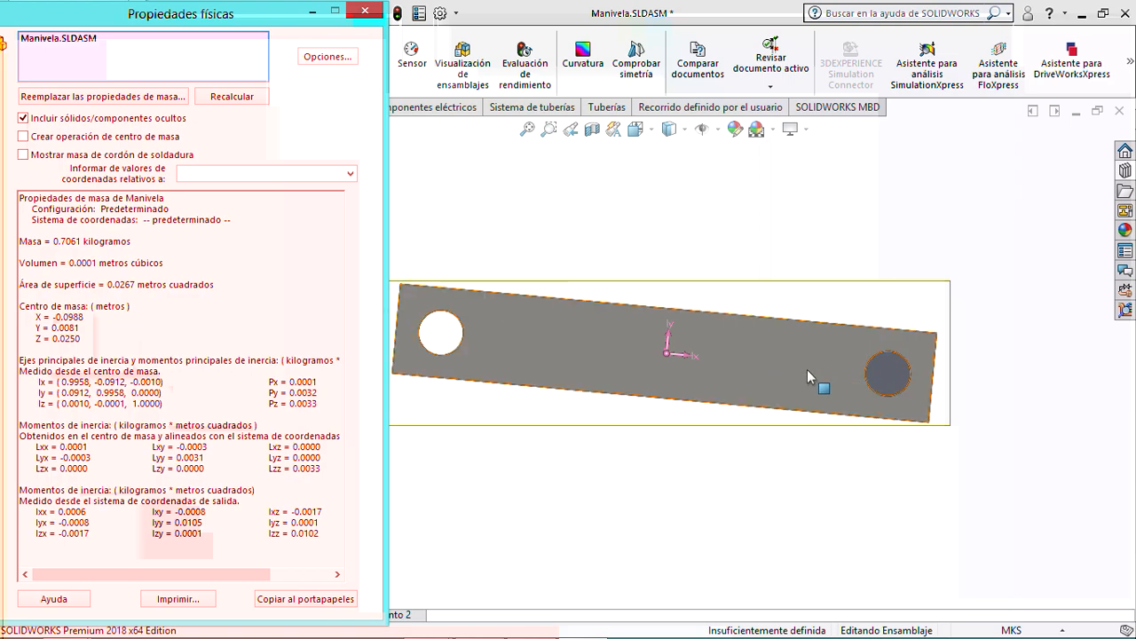
{"action": "left_click", "coordinate": [891, 375]}
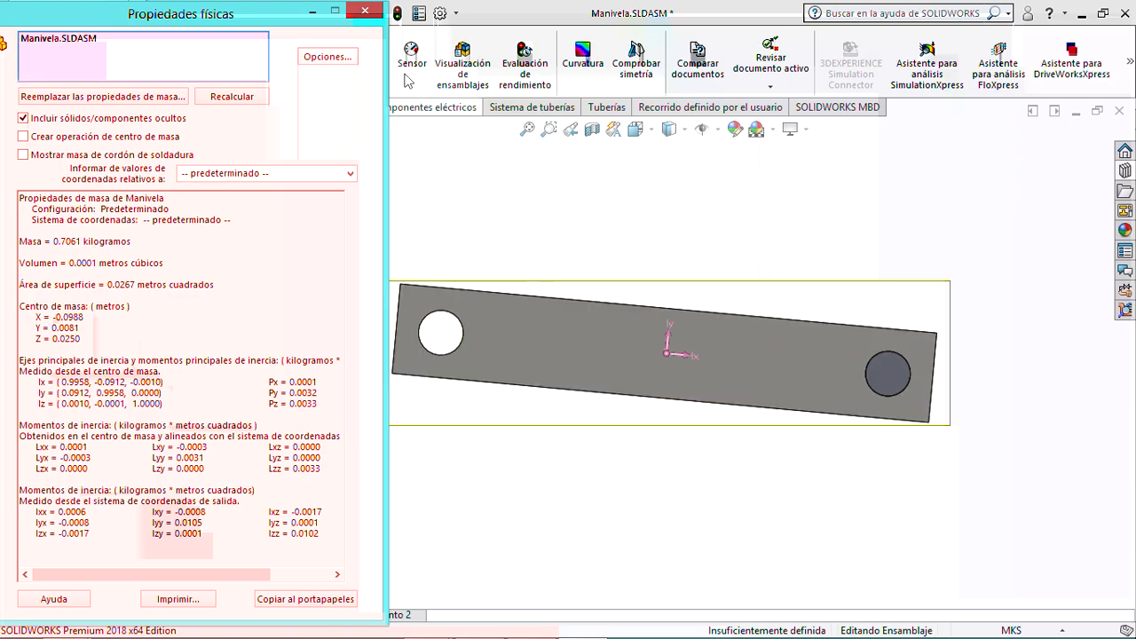
{"action": "left_click", "coordinate": [363, 11]}
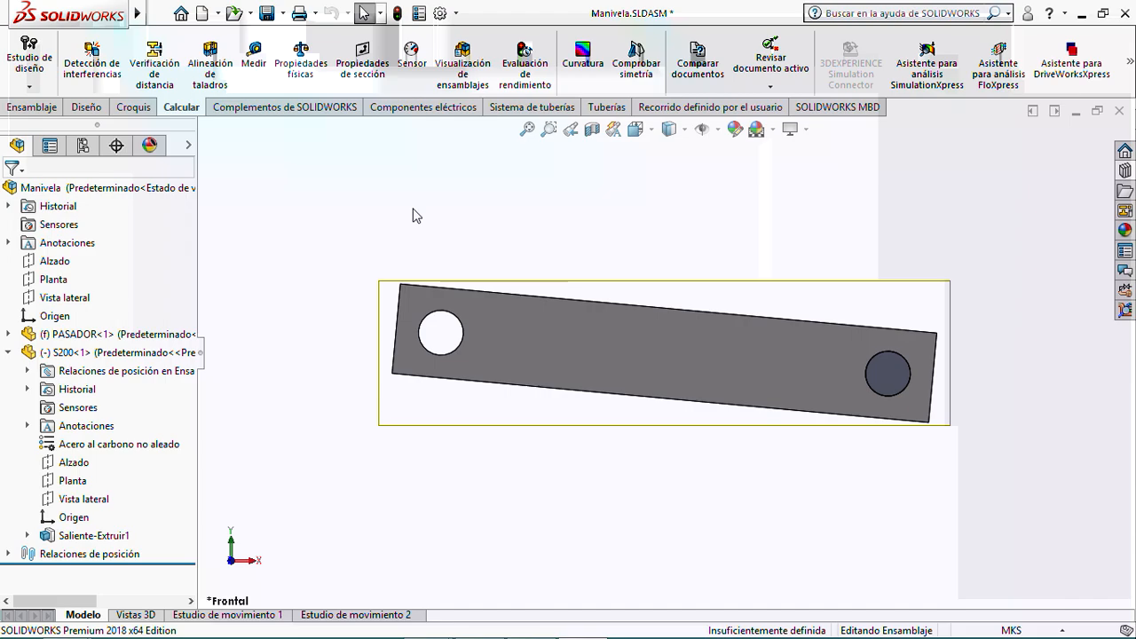
- Measure the length of the S200 link's long lower edge on its front face
{"action": "middle_click_drag", "start_coordinate": [505, 220], "coordinate": [462, 288]}
{"action": "scroll", "coordinate": [566, 295], "scroll_direction": "down", "scroll_amount": 4}
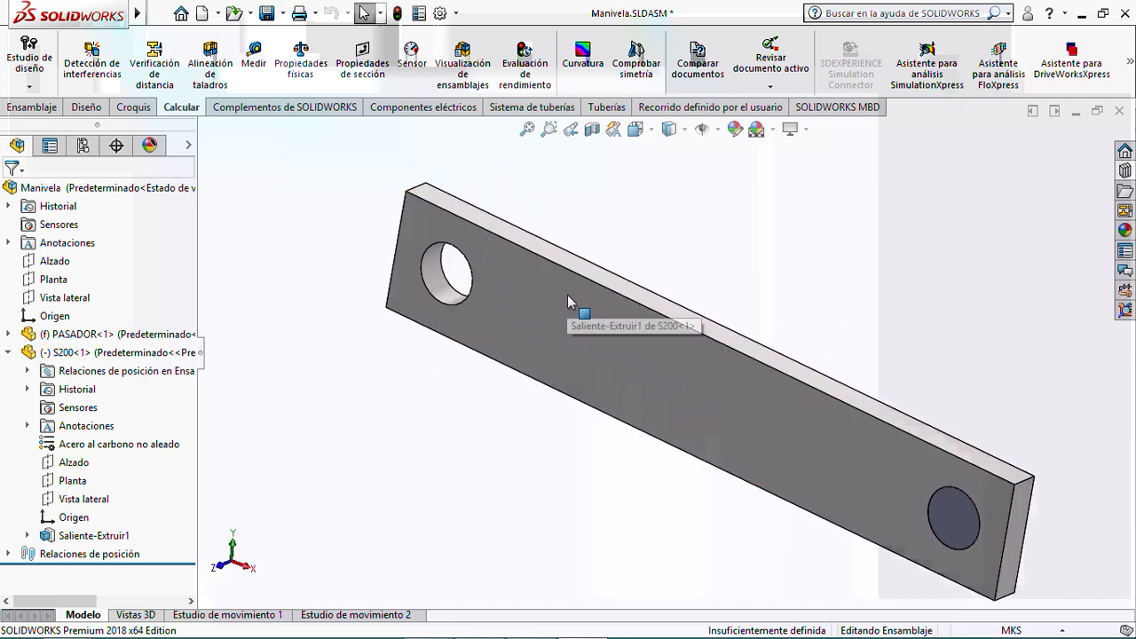
{"action": "scroll", "coordinate": [567, 296], "scroll_direction": "up", "scroll_amount": 2}
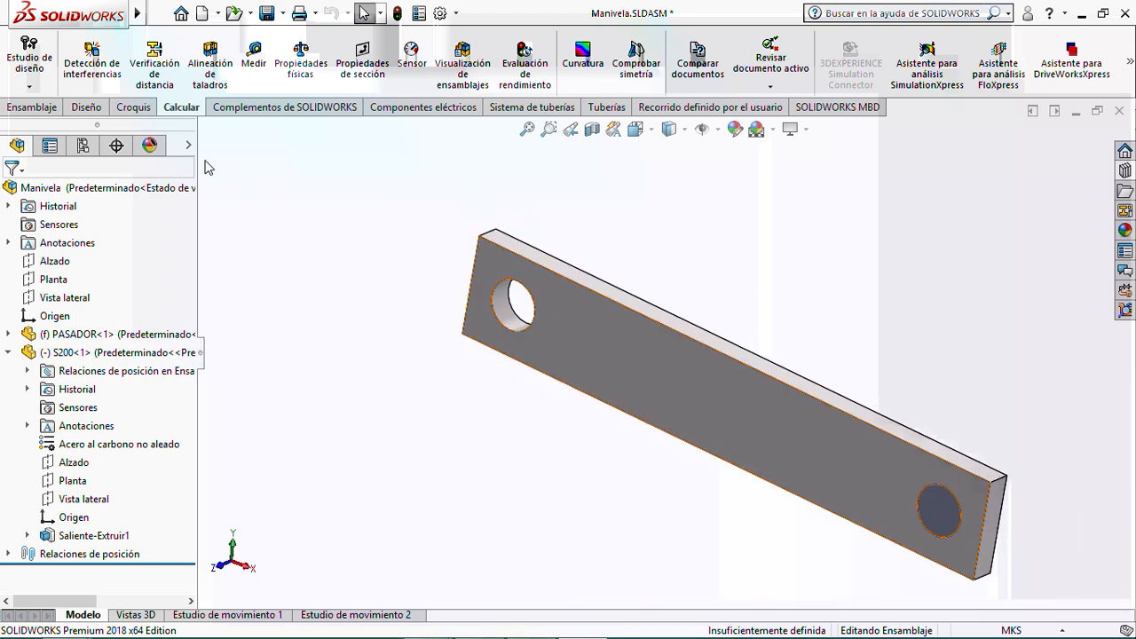
{"action": "left_click", "coordinate": [254, 55]}
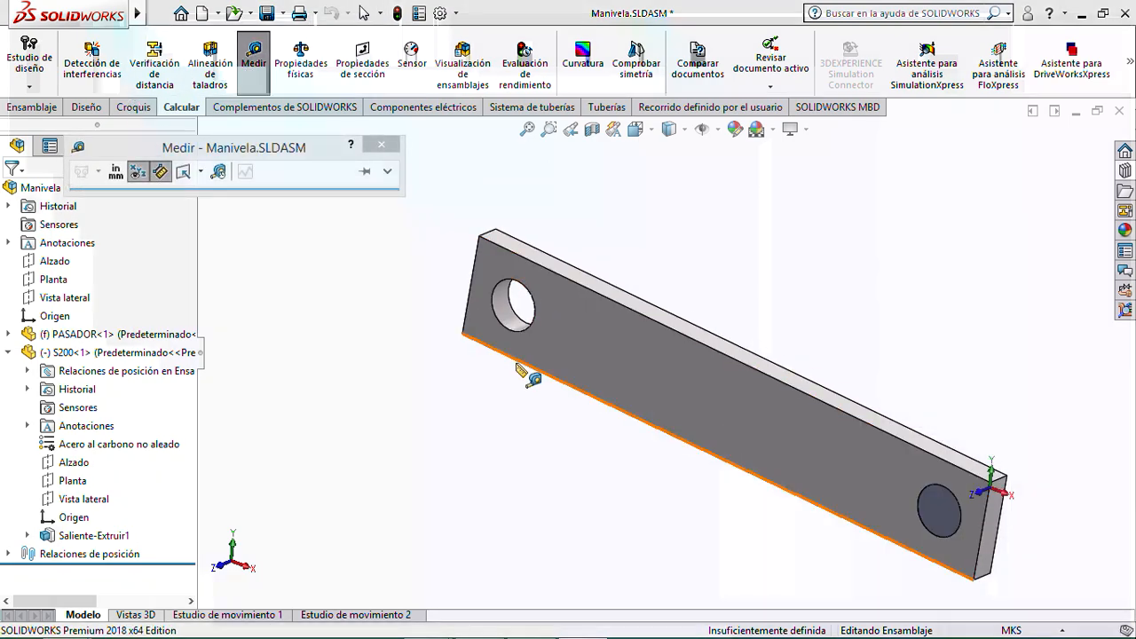
{"action": "left_click", "coordinate": [519, 364]}
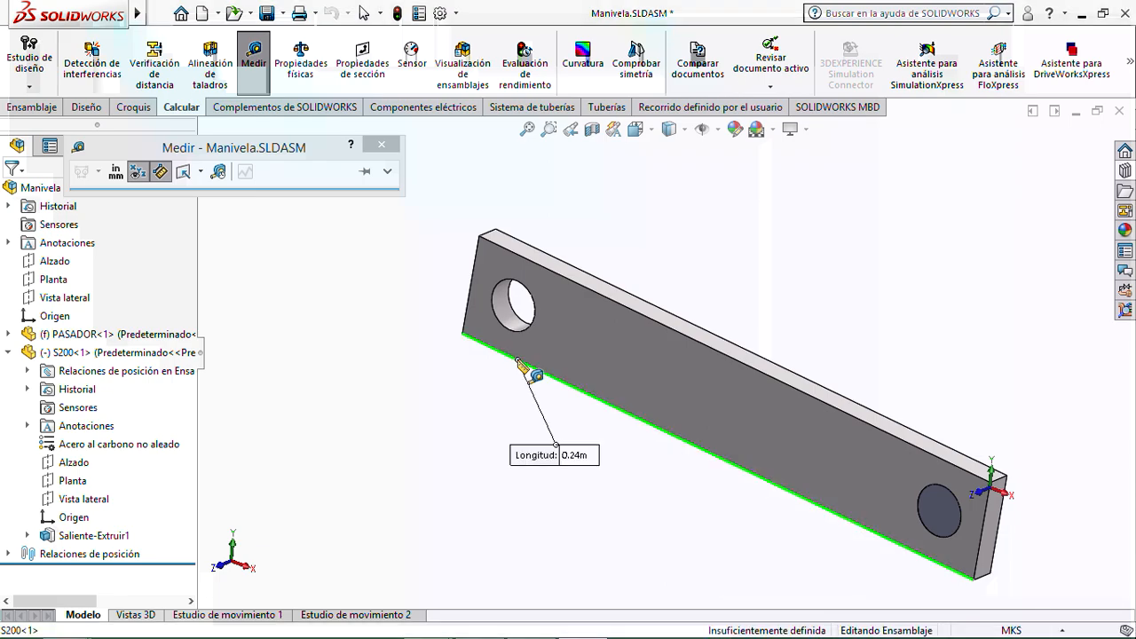
- Switch to calculo analiticos.docx in Word, write "Dimensiones de pasador" and "Largo=0.24m" on separate lines, and return to the SOLIDWORKS assembly
{"action": "mouse_move", "coordinate": [413, 623]}
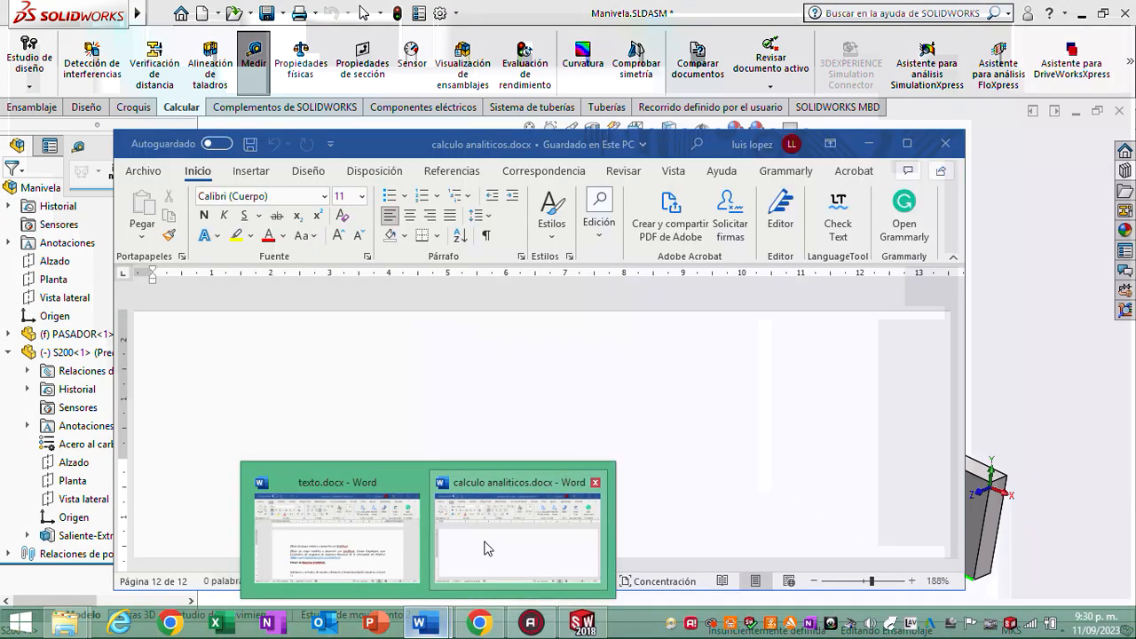
{"action": "left_click", "coordinate": [486, 547]}
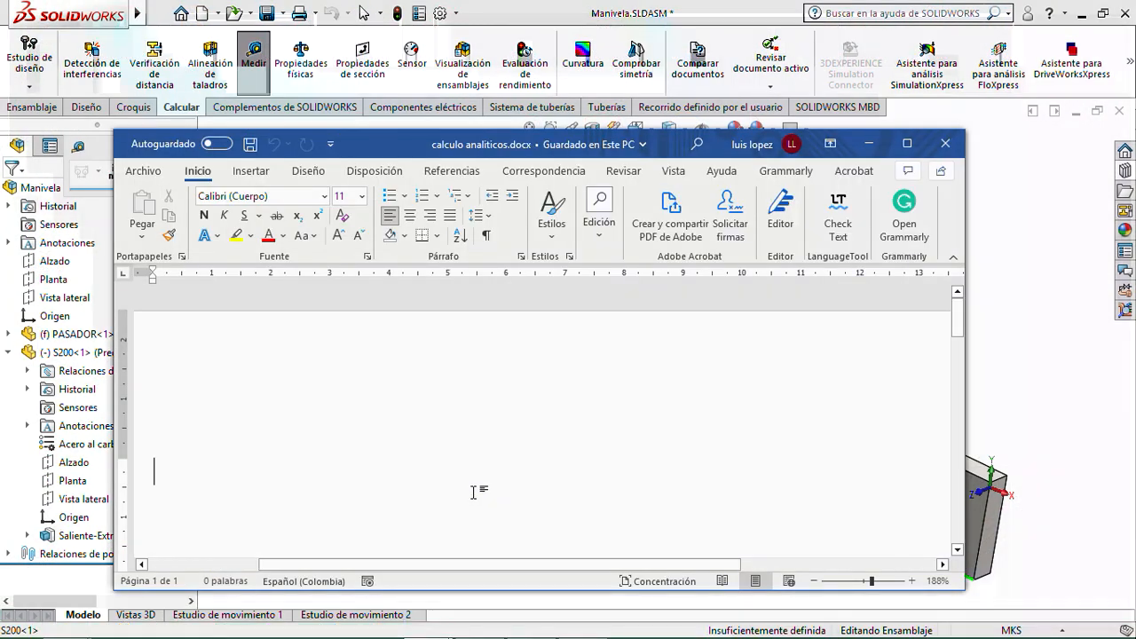
{"action": "type", "text": "dis"}
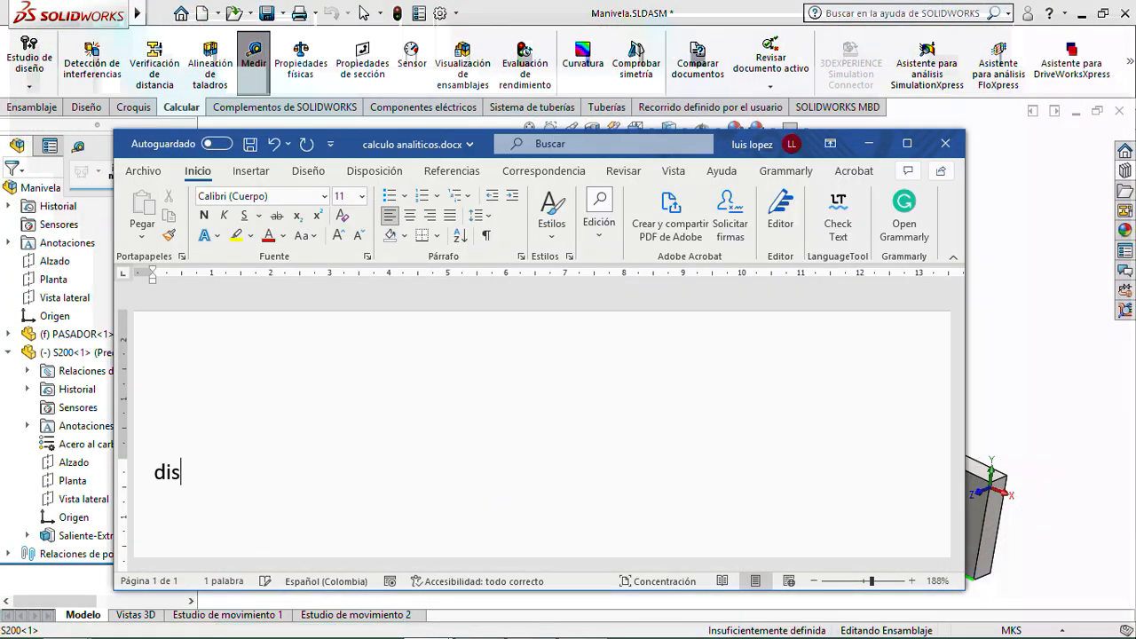
{"action": "key", "text": "BackSpace"}
{"action": "type", "text": "mensiones de pa"}
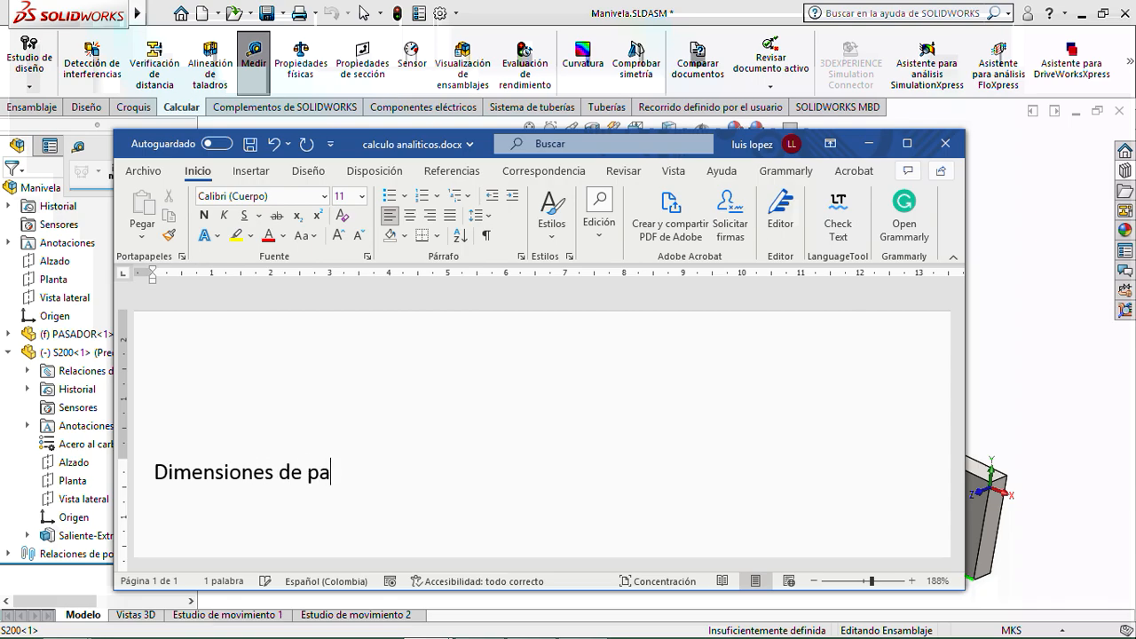
{"action": "type", "text": "sador"}
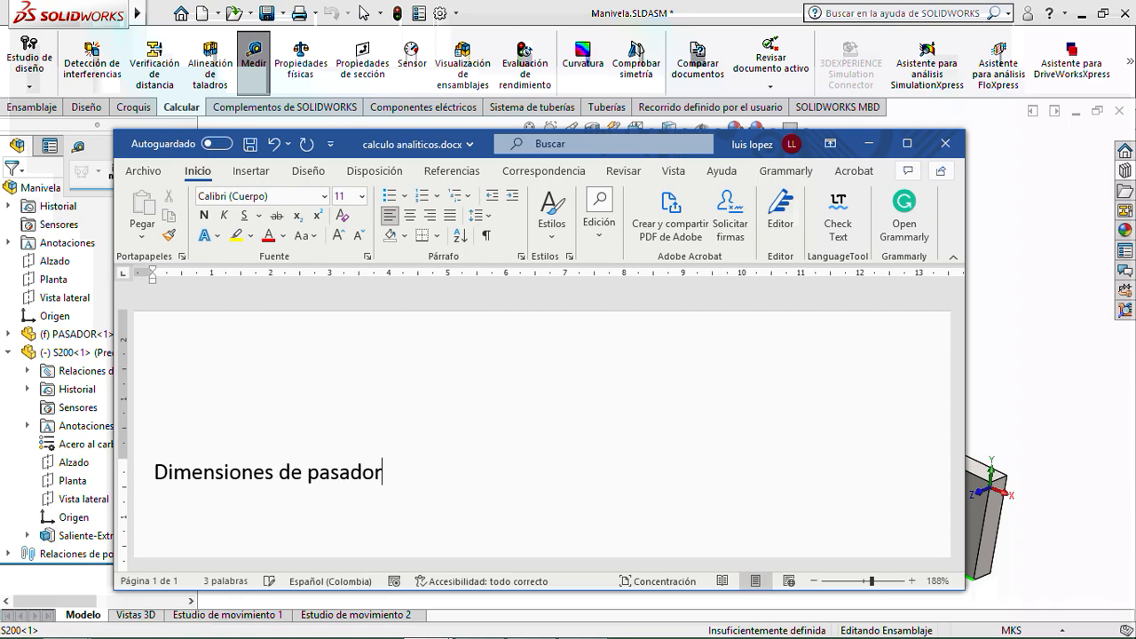
{"action": "type", "text": "largo=0.2"}
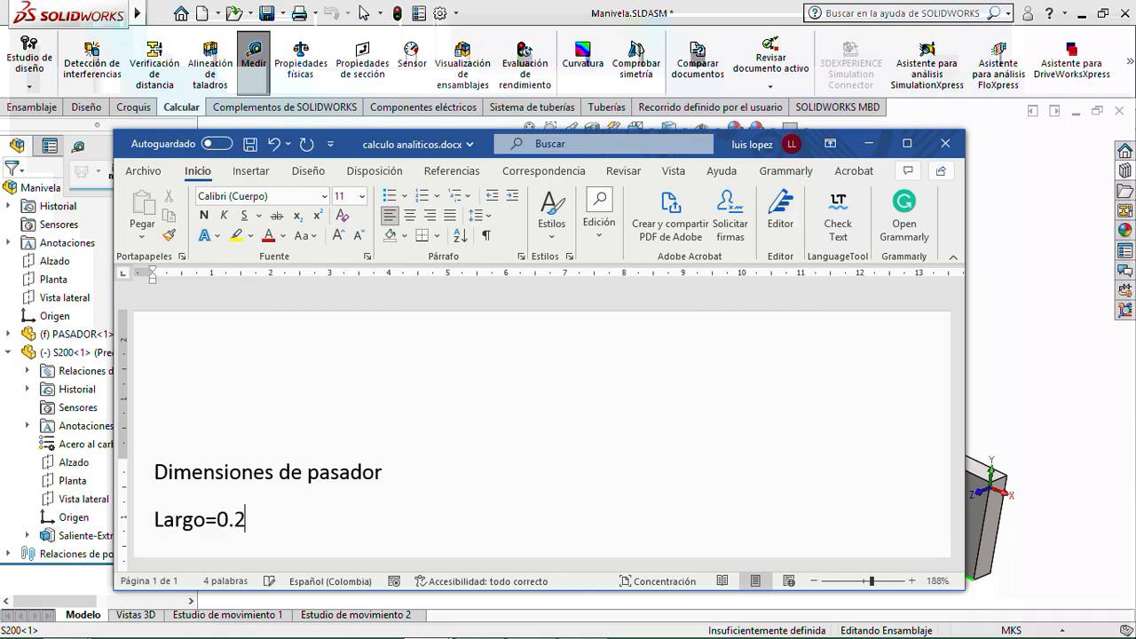
{"action": "type", "text": "4m"}
{"action": "key", "text": "Return"}
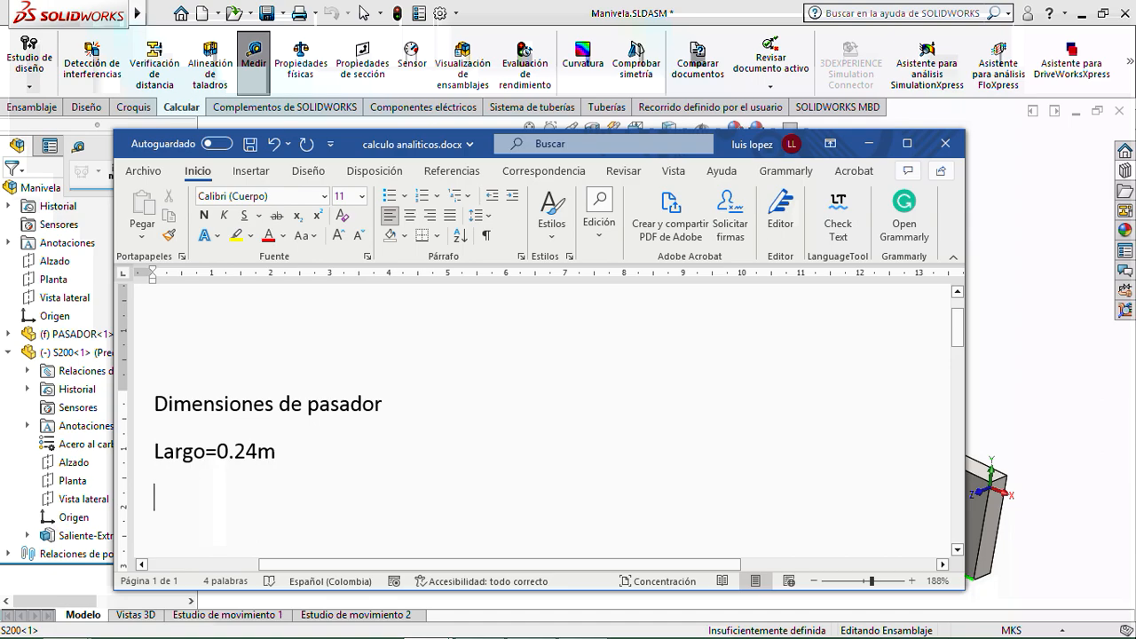
{"action": "left_click", "coordinate": [869, 143]}
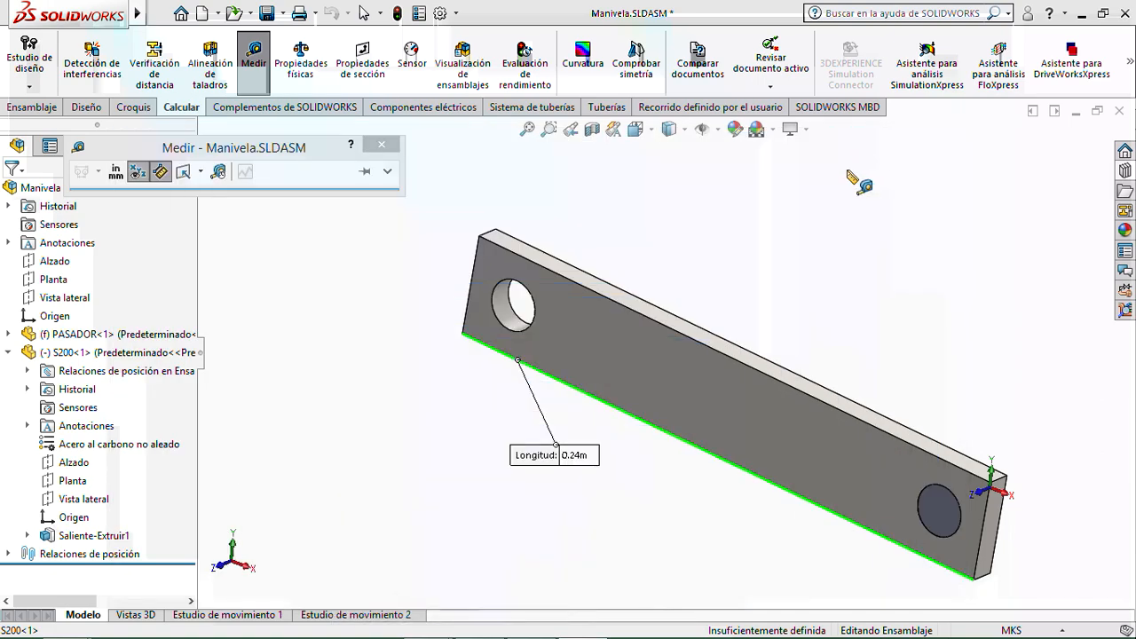
- Measure the S200 link's short end edge, record "Altura=0.04m" on a new line in calculo analiticos.docx, and return to SOLIDWORKS
{"action": "left_click", "coordinate": [453, 296]}
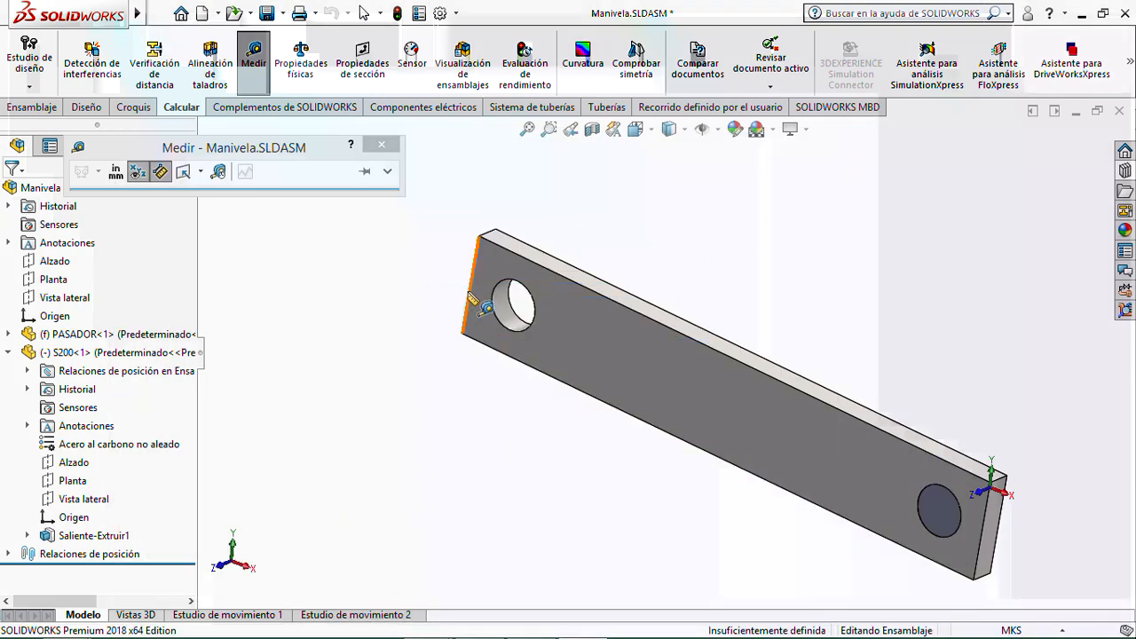
{"action": "left_click", "coordinate": [469, 294]}
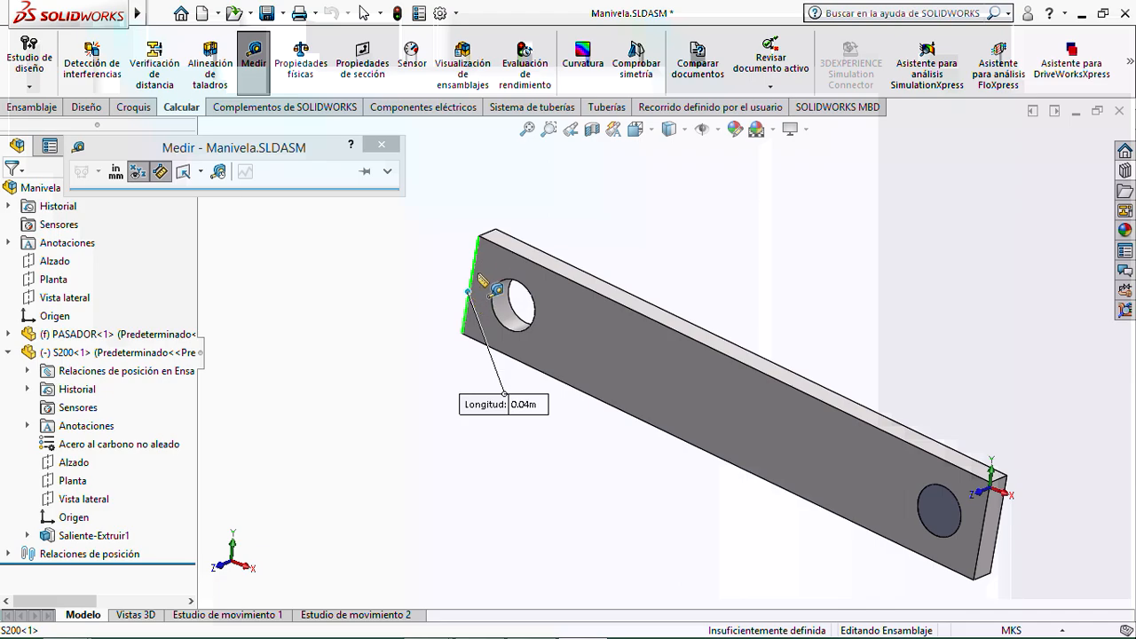
{"action": "mouse_move", "coordinate": [479, 627]}
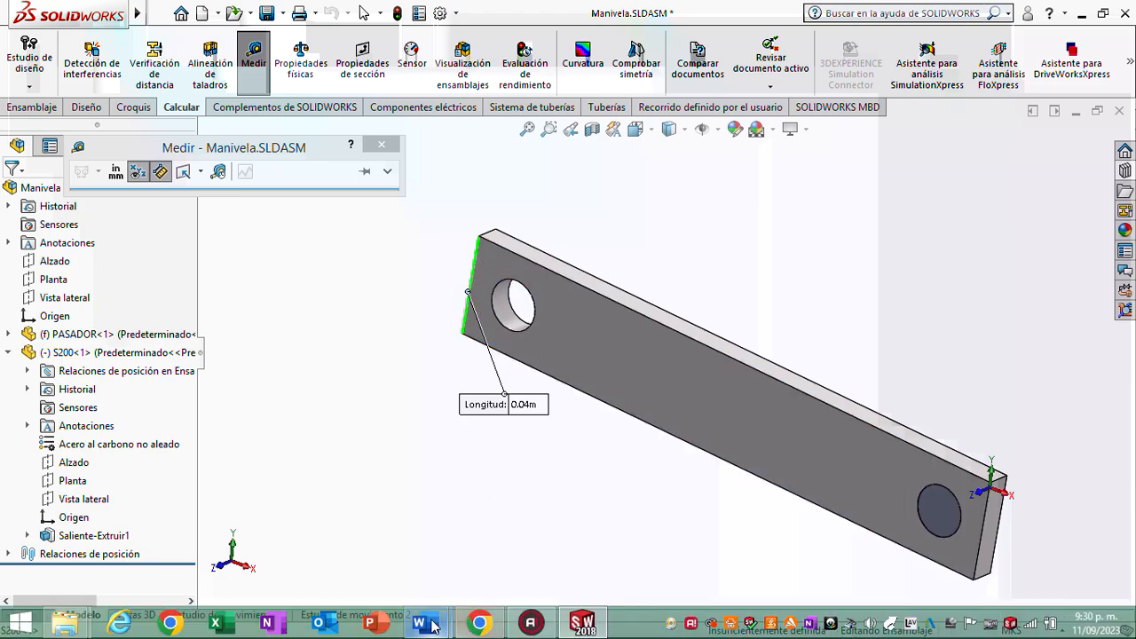
{"action": "mouse_move", "coordinate": [424, 624]}
{"action": "left_click", "coordinate": [506, 569]}
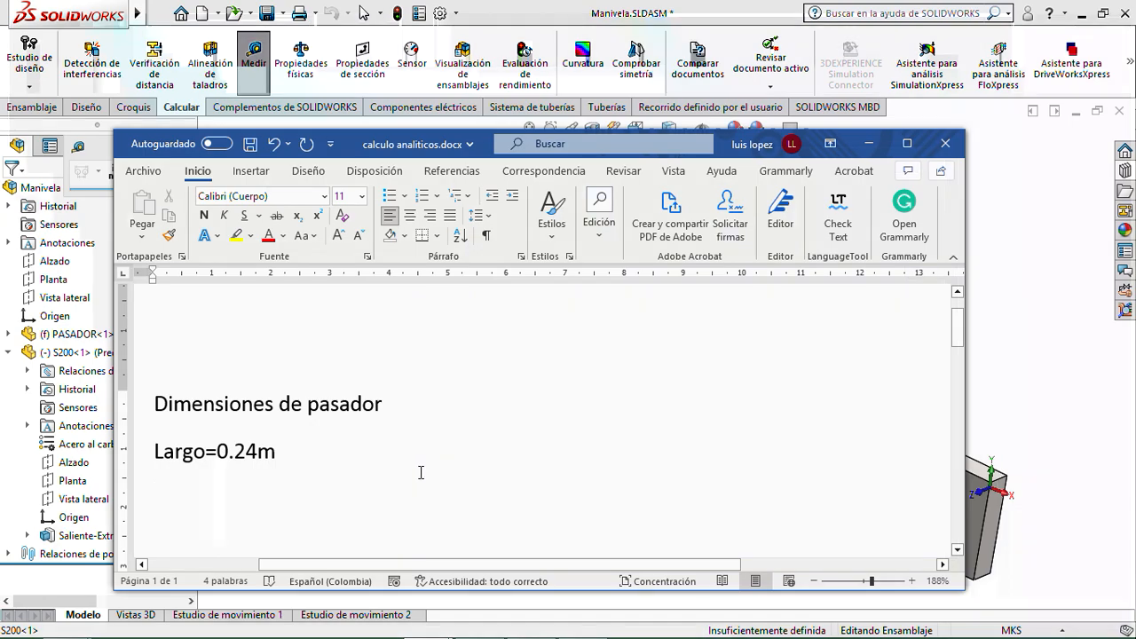
{"action": "type", "text": "e"}
{"action": "key", "text": "BackSpace"}
{"action": "type", "text": "altur"}
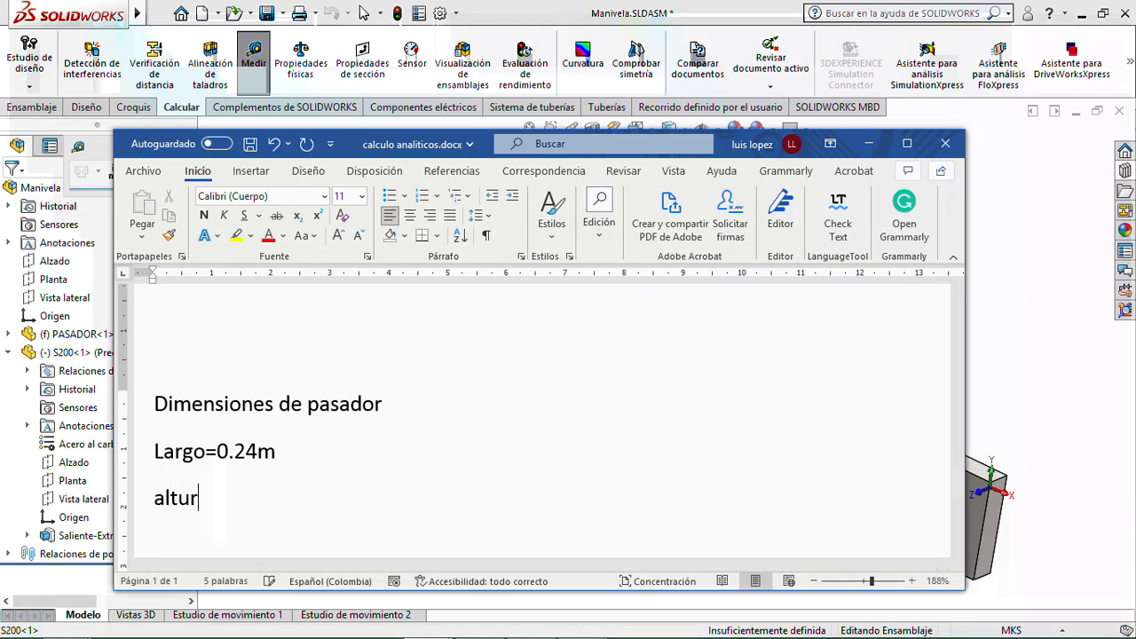
{"action": "type", "text": "a=0.04m"}
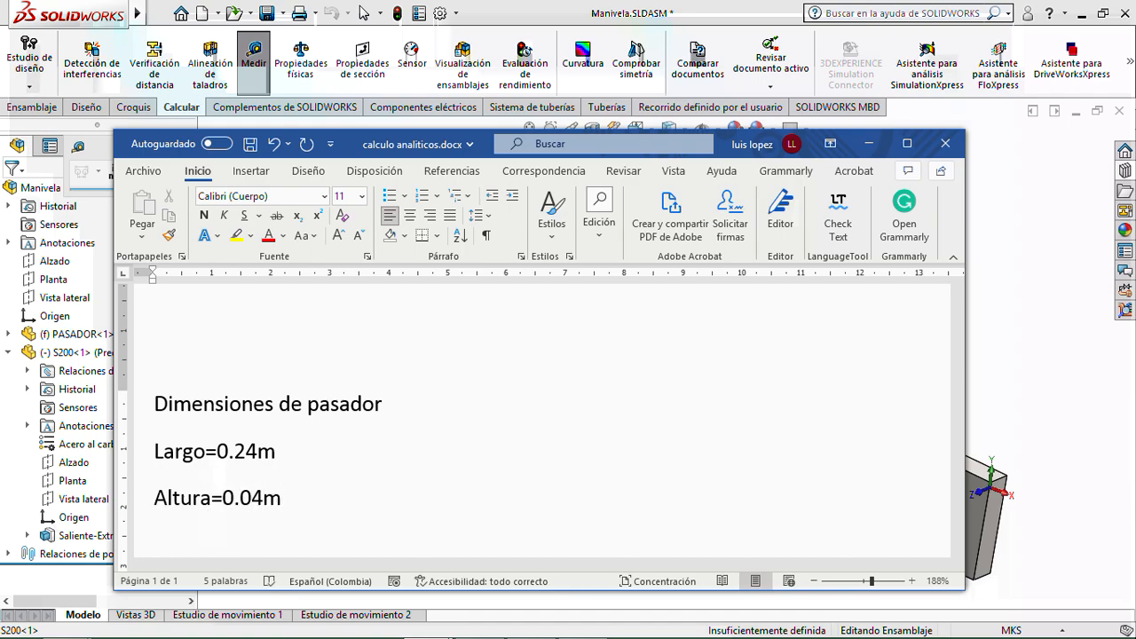
{"action": "left_click", "coordinate": [868, 143]}
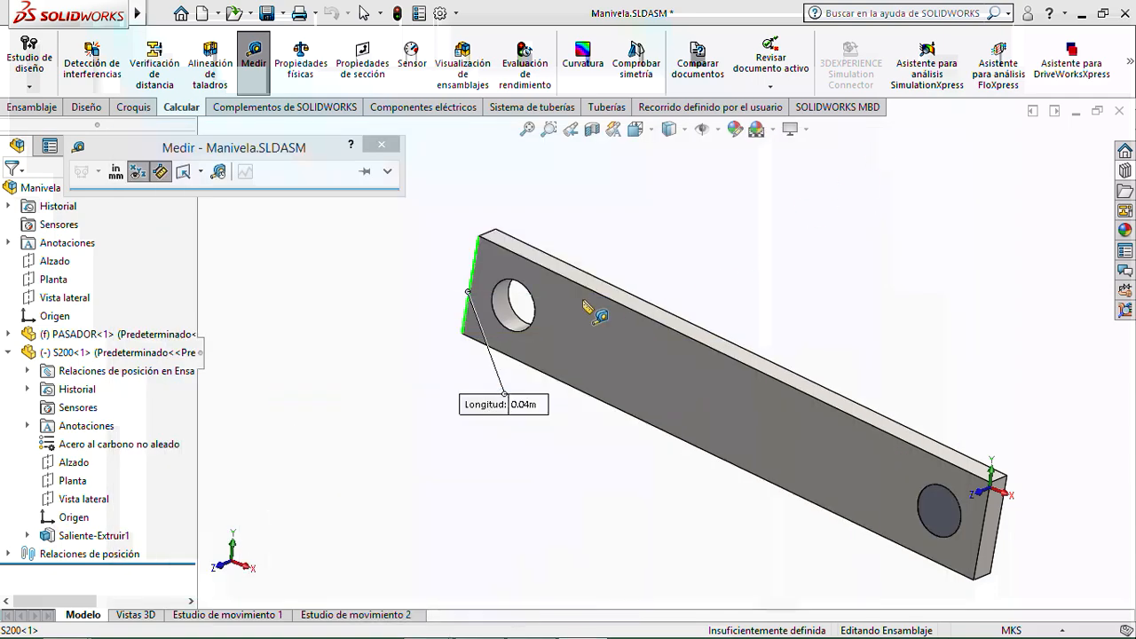
- Measure the thickness edge at the open-hole end of the S200 link
{"action": "middle_click_drag", "start_coordinate": [373, 320], "coordinate": [578, 355]}
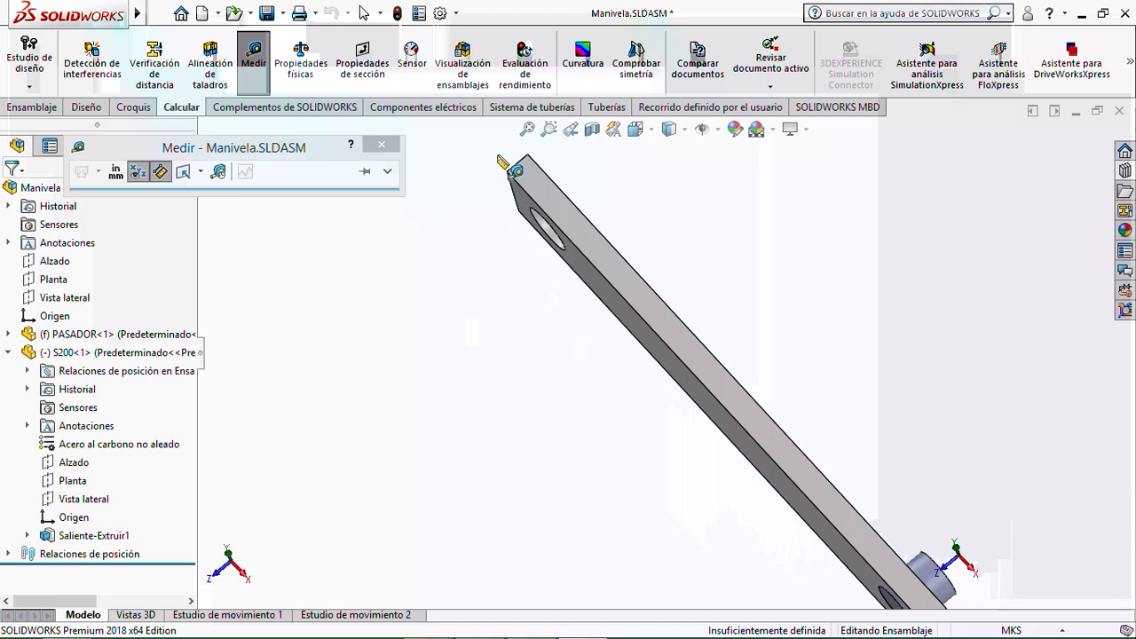
{"action": "scroll", "coordinate": [511, 167], "scroll_direction": "down", "scroll_amount": 5}
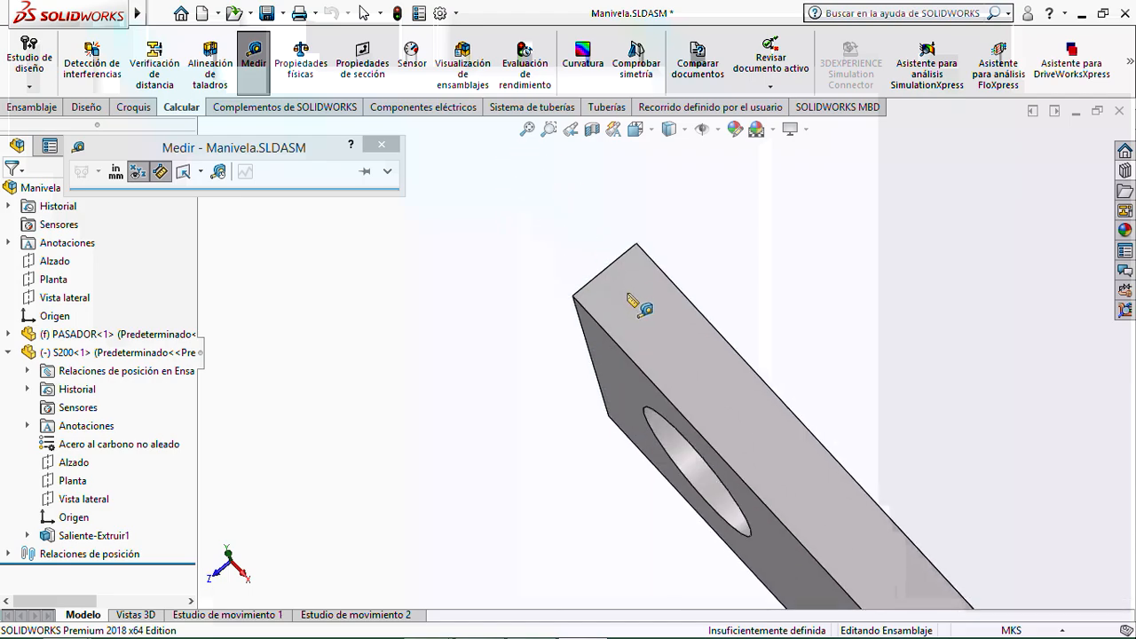
{"action": "left_click", "coordinate": [632, 293]}
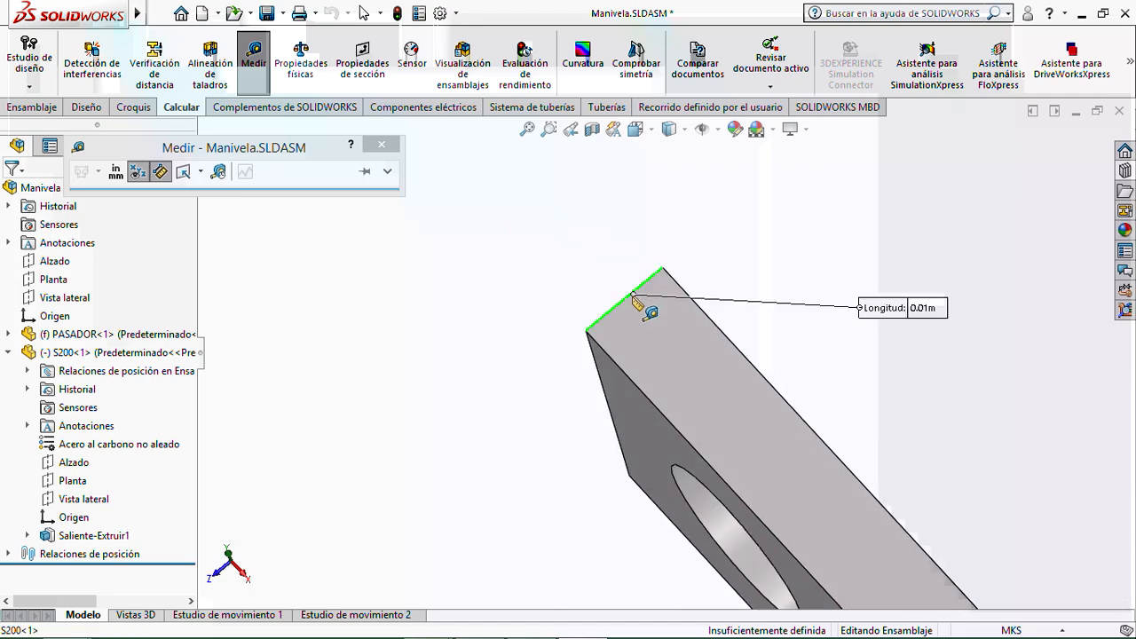
- Add the line "Espesor=0.01m" below the height in calculo analiticos.docx and return to the SOLIDWORKS assembly
{"action": "mouse_move", "coordinate": [420, 624]}
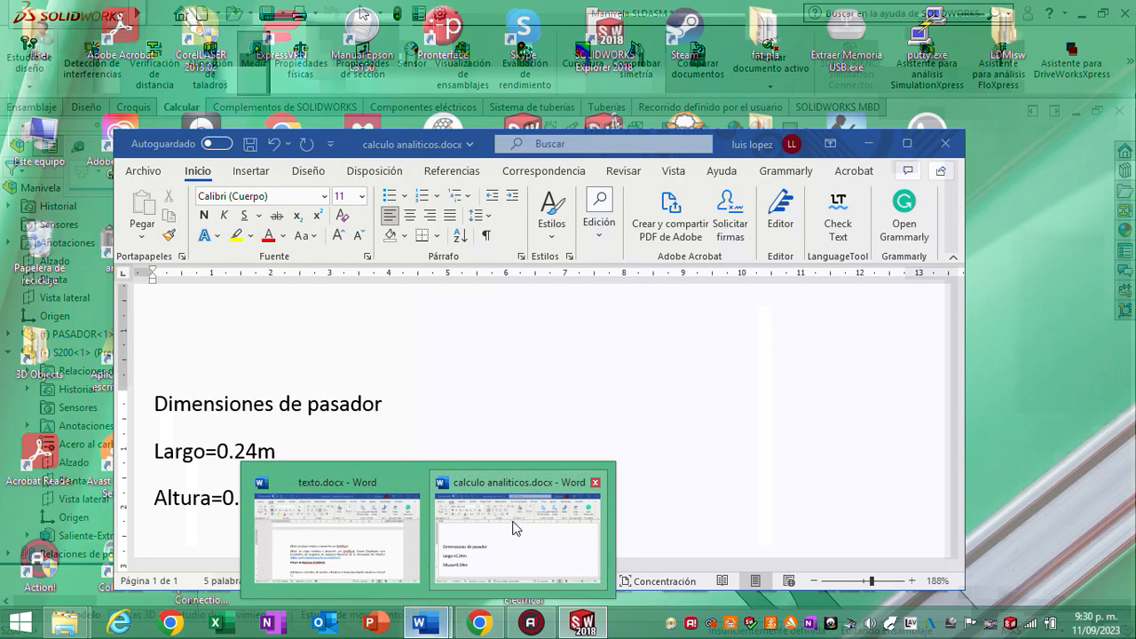
{"action": "left_click", "coordinate": [512, 528]}
{"action": "type", "text": "espe"}
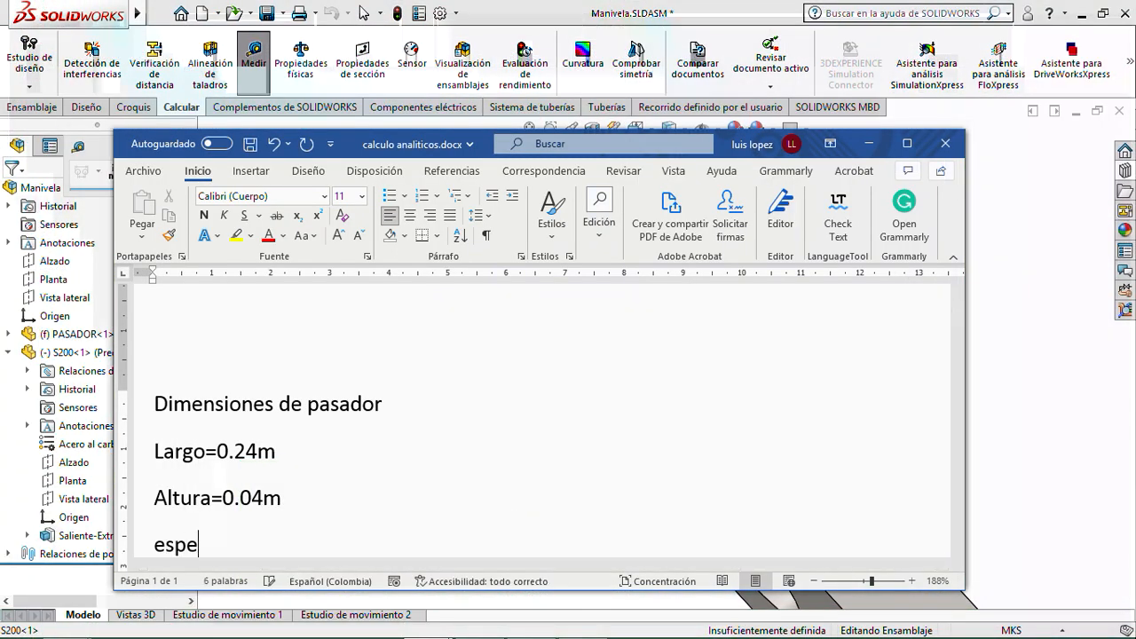
{"action": "type", "text": "sor =0.01m"}
{"action": "key", "text": "Return"}
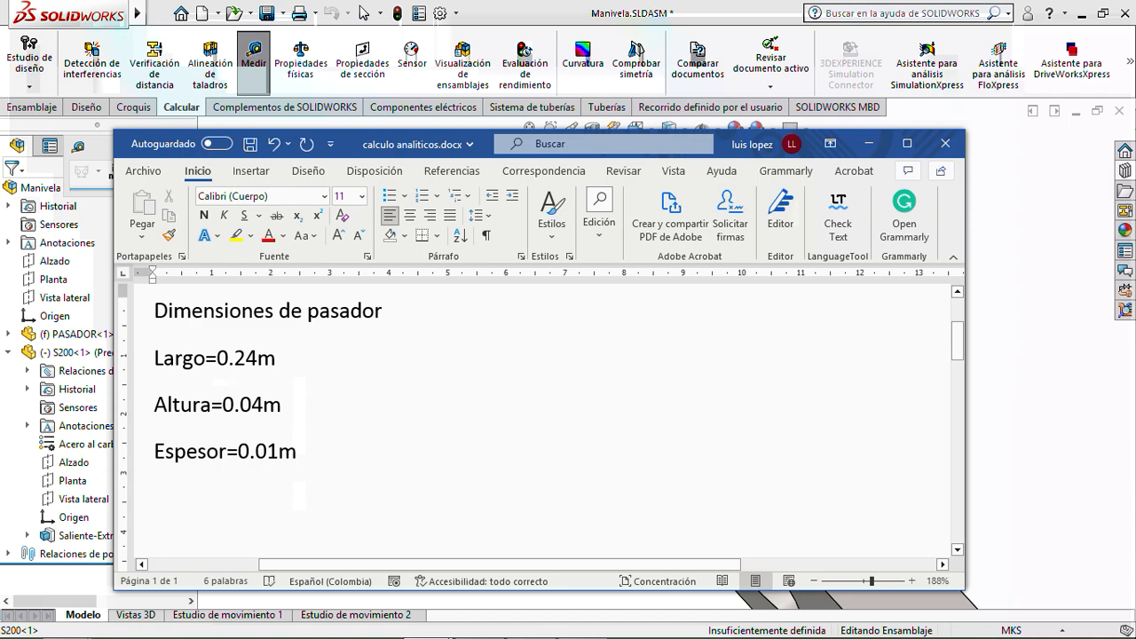
{"action": "left_click", "coordinate": [869, 143]}
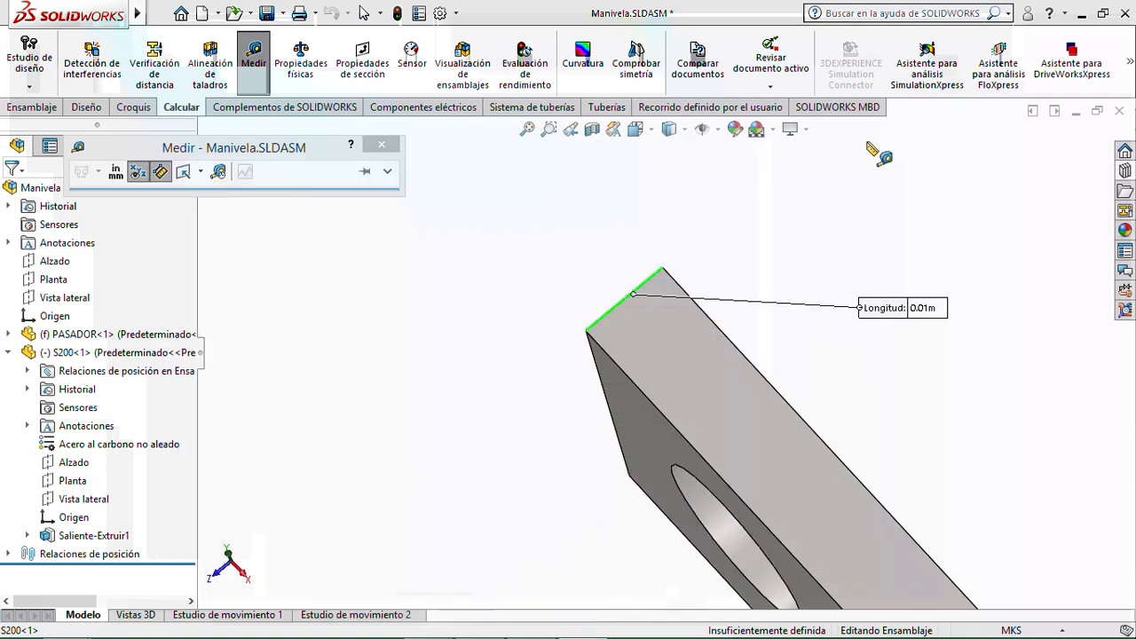
- Change the heading in calculo analiticos.docx to "Dimensiones de eslabón de S200" and return to the SOLIDWORKS assembly
{"action": "mouse_move", "coordinate": [424, 622]}
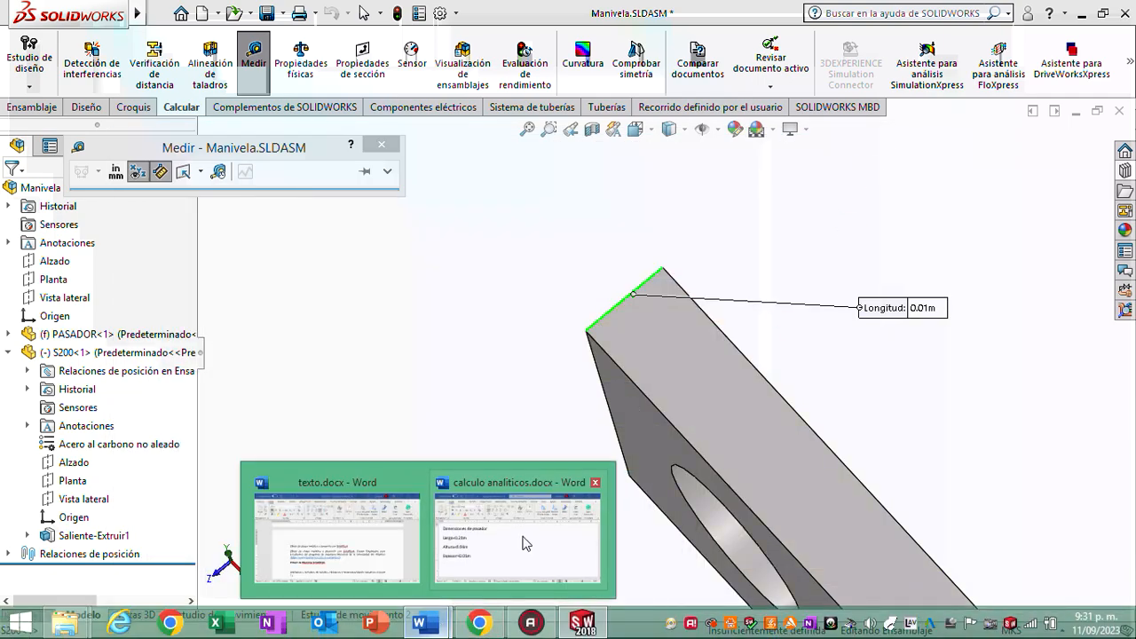
{"action": "left_click", "coordinate": [523, 540]}
{"action": "left_click_drag", "start_coordinate": [384, 307], "coordinate": [307, 299]}
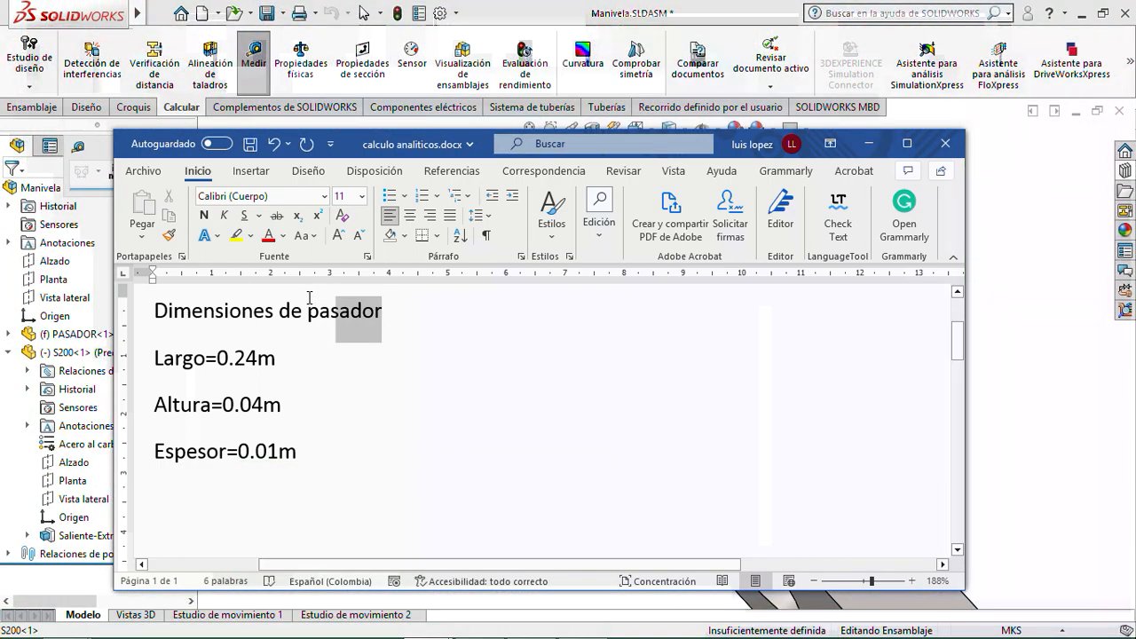
{"action": "type", "text": "esla"}
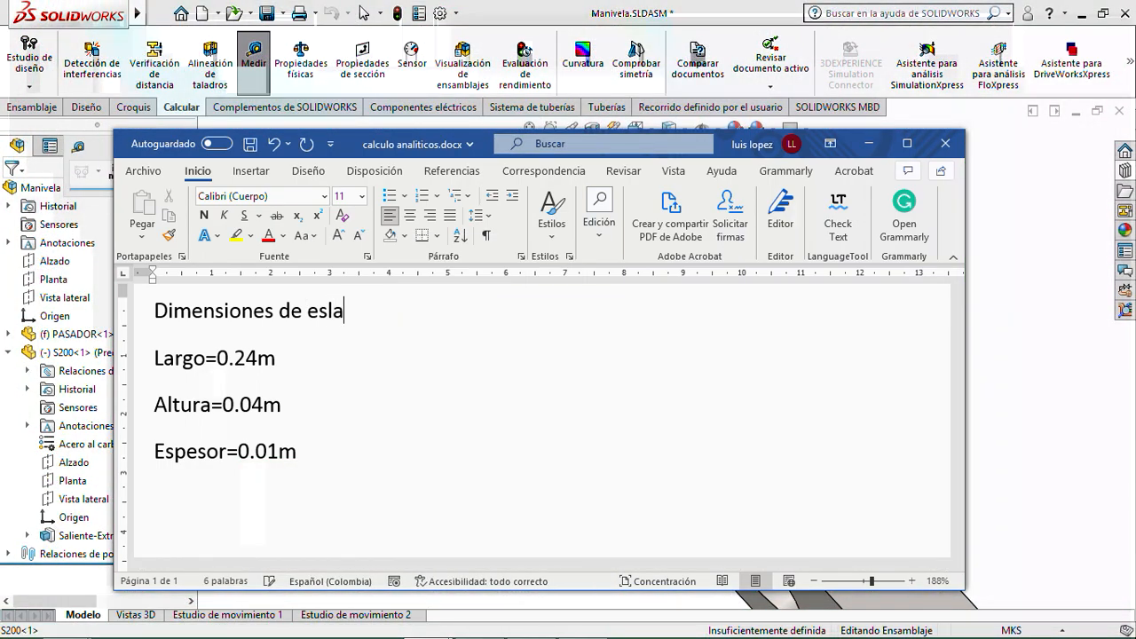
{"action": "type", "text": "bon de 200"}
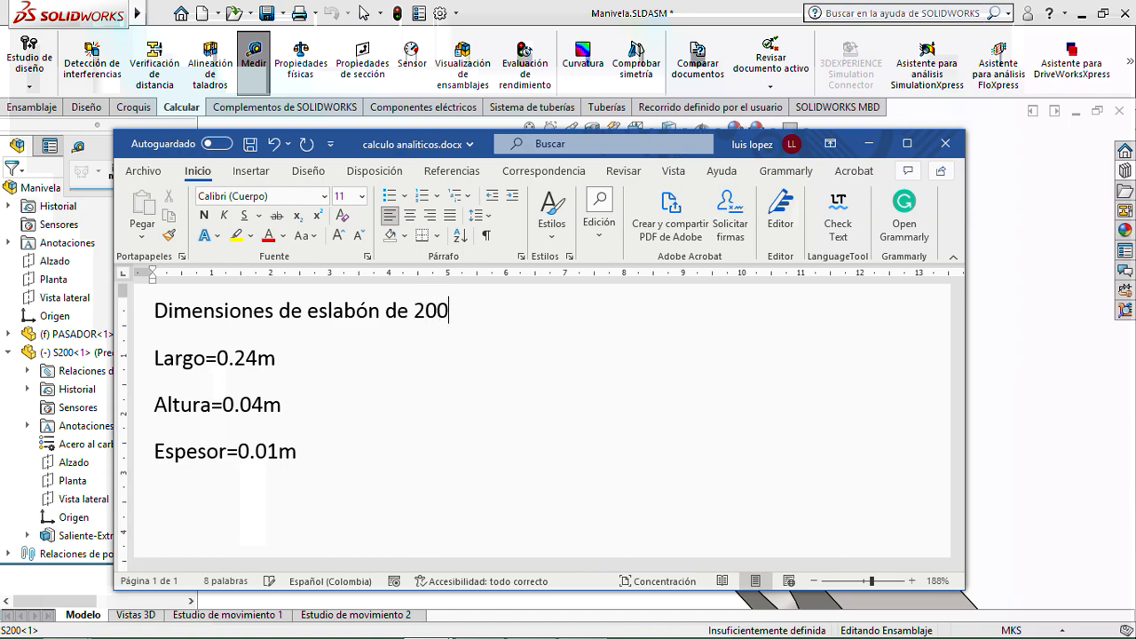
{"action": "key", "text": "BackSpace"}
{"action": "key", "text": "BackSpace"}
{"action": "key", "text": "BackSpace"}
{"action": "type", "text": "S200"}
{"action": "left_click", "coordinate": [362, 448]}
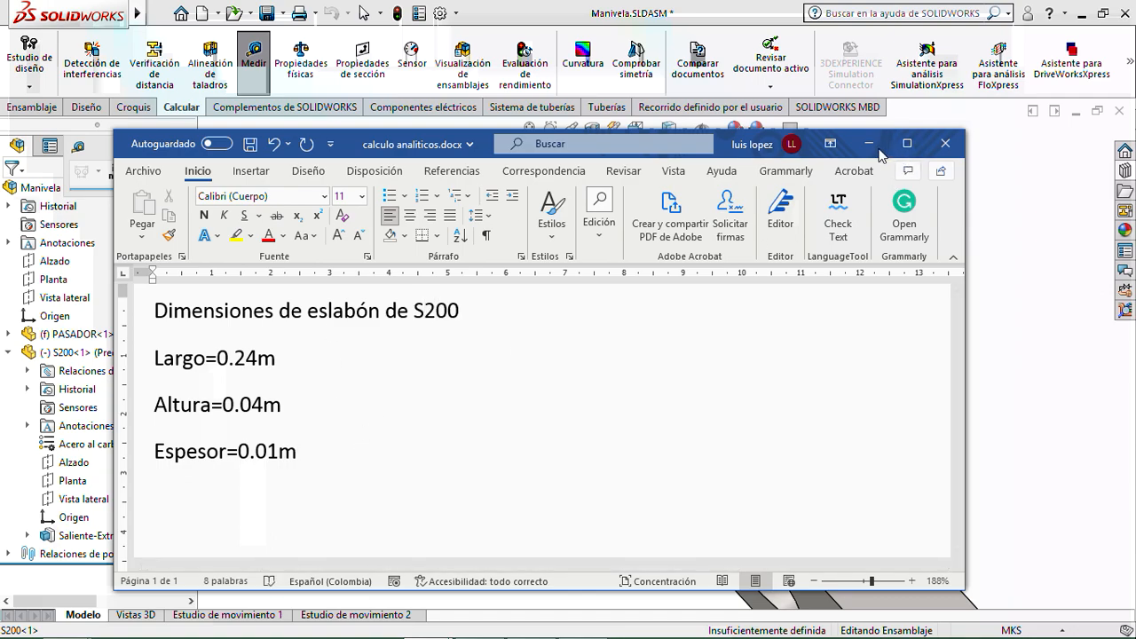
{"action": "left_click", "coordinate": [869, 144]}
- Measure the cylindrical face of the open hole in the S200 link
{"action": "middle_click_drag", "start_coordinate": [760, 367], "coordinate": [708, 312]}
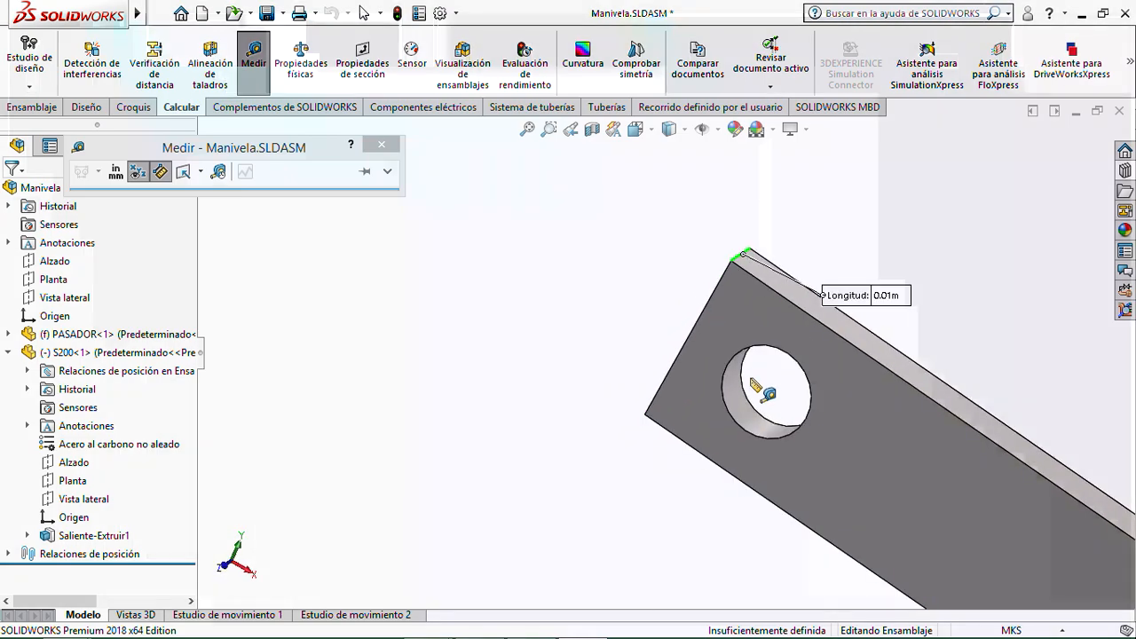
{"action": "scroll", "coordinate": [748, 379], "scroll_direction": "up", "scroll_amount": 5}
{"action": "scroll", "coordinate": [754, 390], "scroll_direction": "up", "scroll_amount": 3}
{"action": "scroll", "coordinate": [709, 399], "scroll_direction": "down", "scroll_amount": 10}
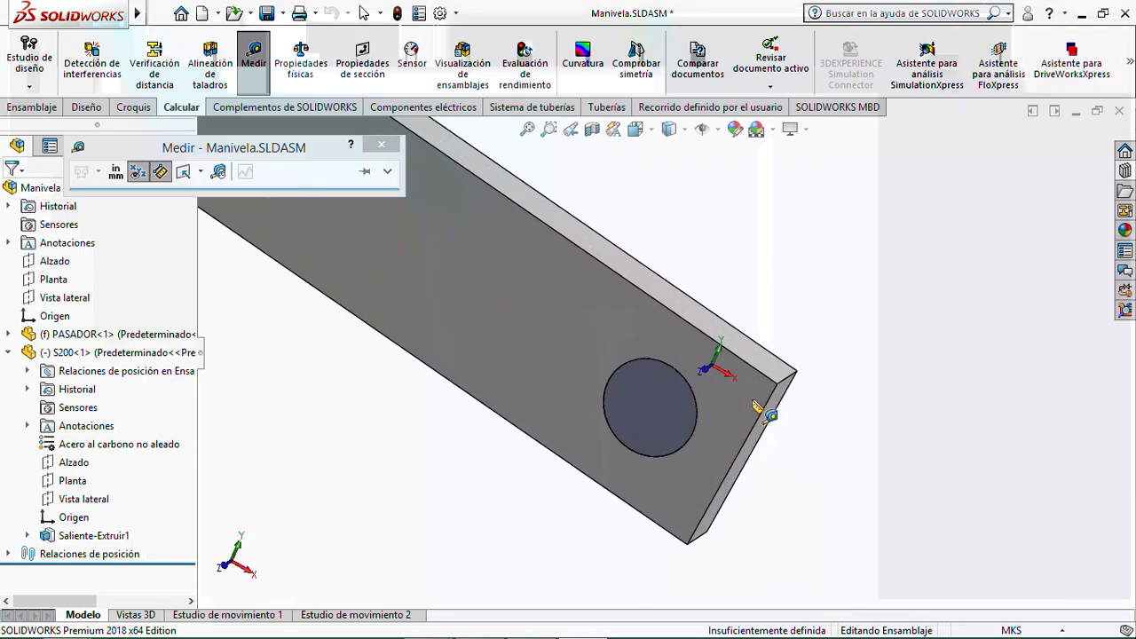
{"action": "scroll", "coordinate": [692, 397], "scroll_direction": "up", "scroll_amount": 6}
{"action": "scroll", "coordinate": [511, 253], "scroll_direction": "down", "scroll_amount": 4}
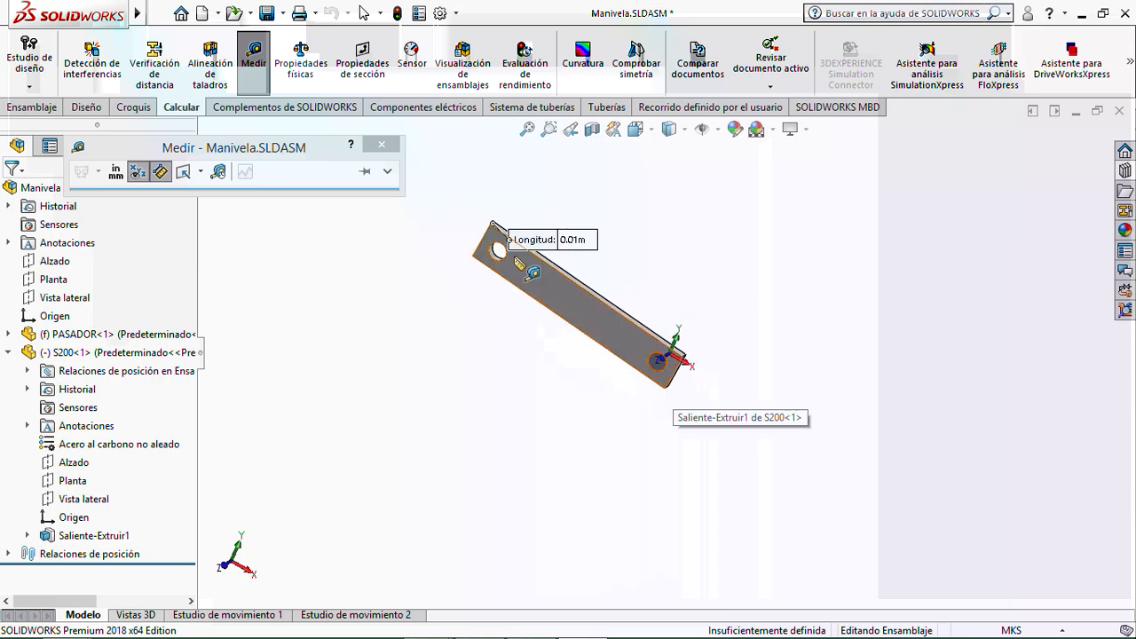
{"action": "scroll", "coordinate": [532, 274], "scroll_direction": "down", "scroll_amount": 4}
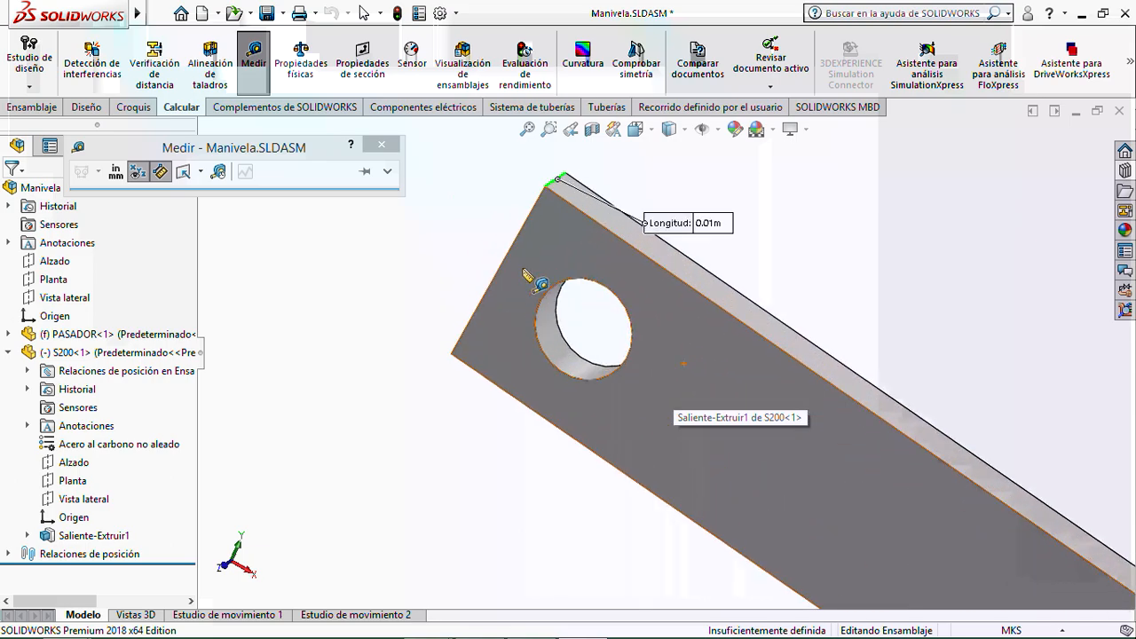
{"action": "left_click", "coordinate": [563, 330]}
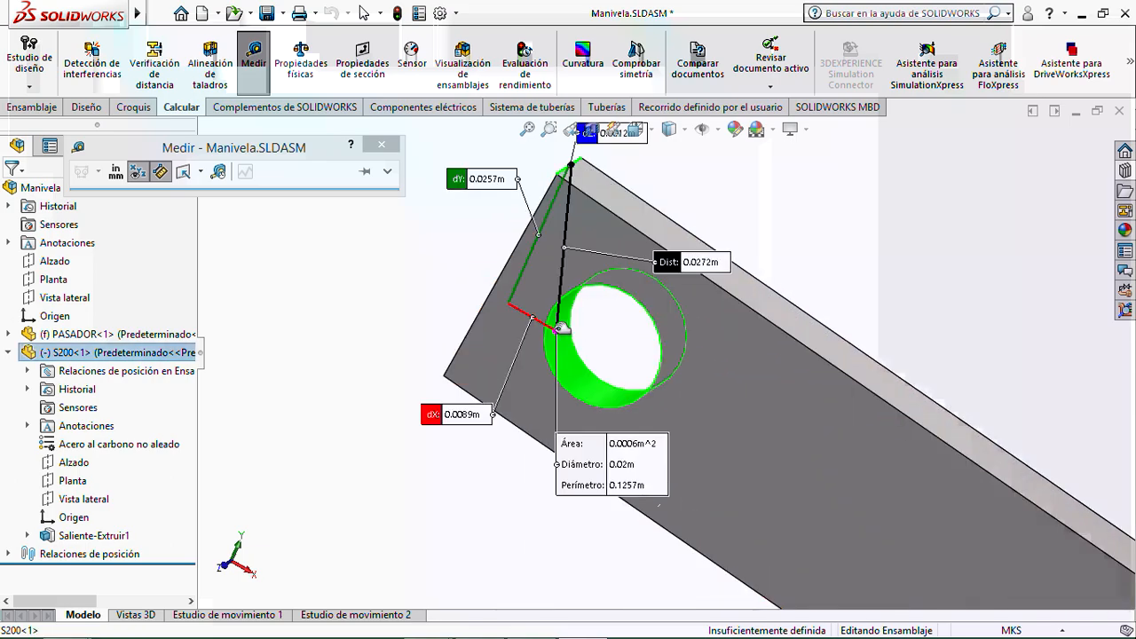
- Switch to calculo analiticos.docx in Word and add the line "Agujero=0.02m x 0.01m x 2 agujeros" below the thickness
{"action": "mouse_move", "coordinate": [533, 625]}
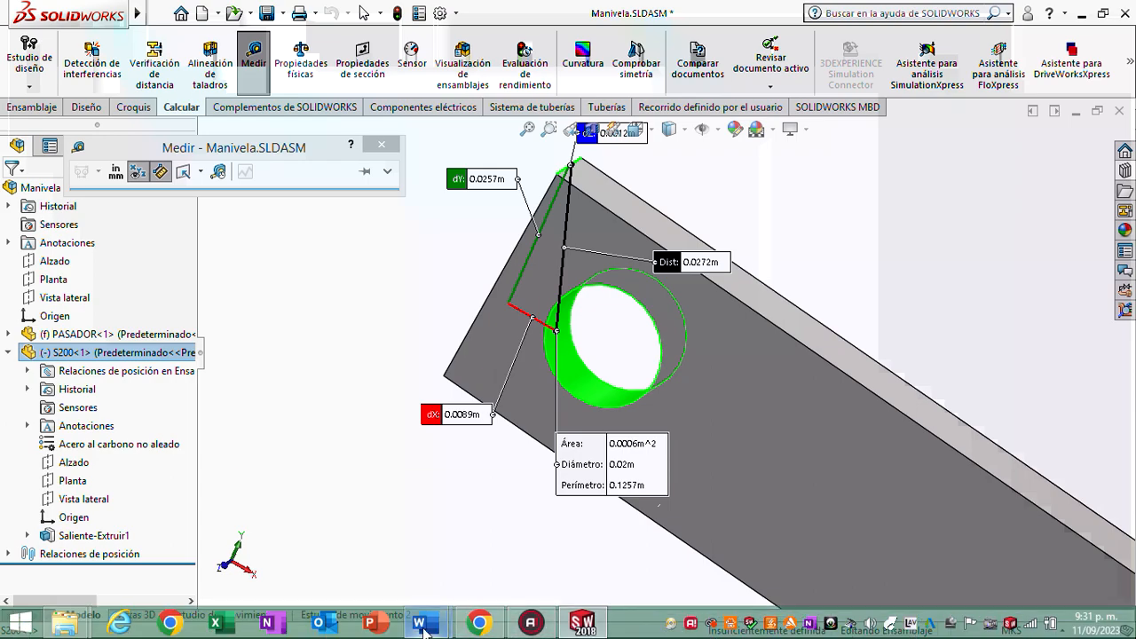
{"action": "mouse_move", "coordinate": [427, 628]}
{"action": "left_click", "coordinate": [476, 537]}
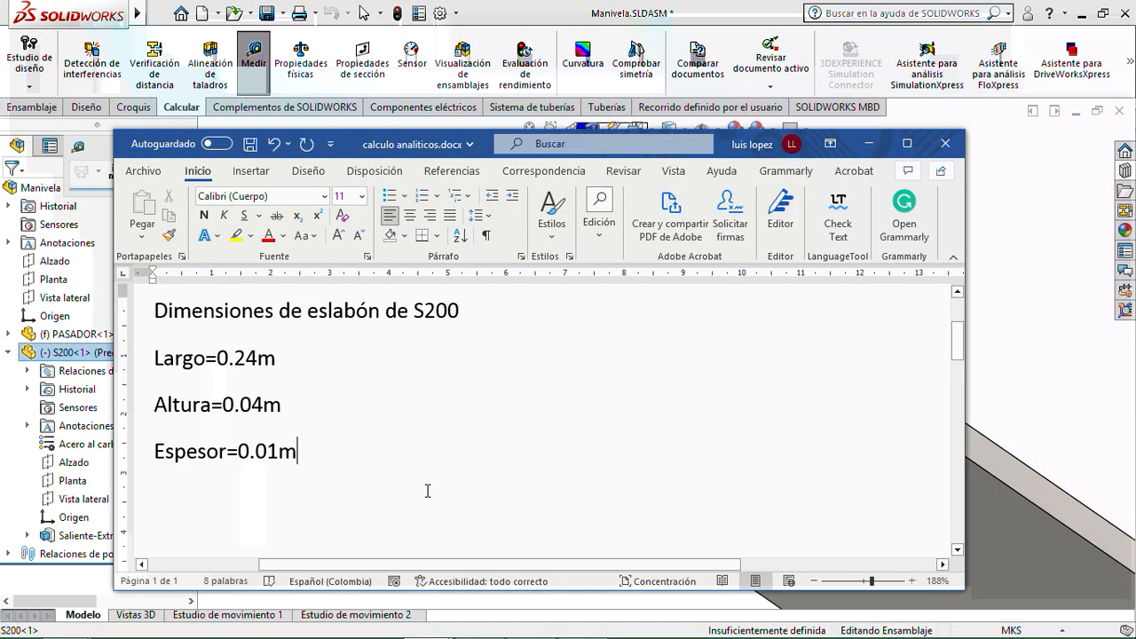
{"action": "key", "text": "Return"}
{"action": "type", "text": "agu"}
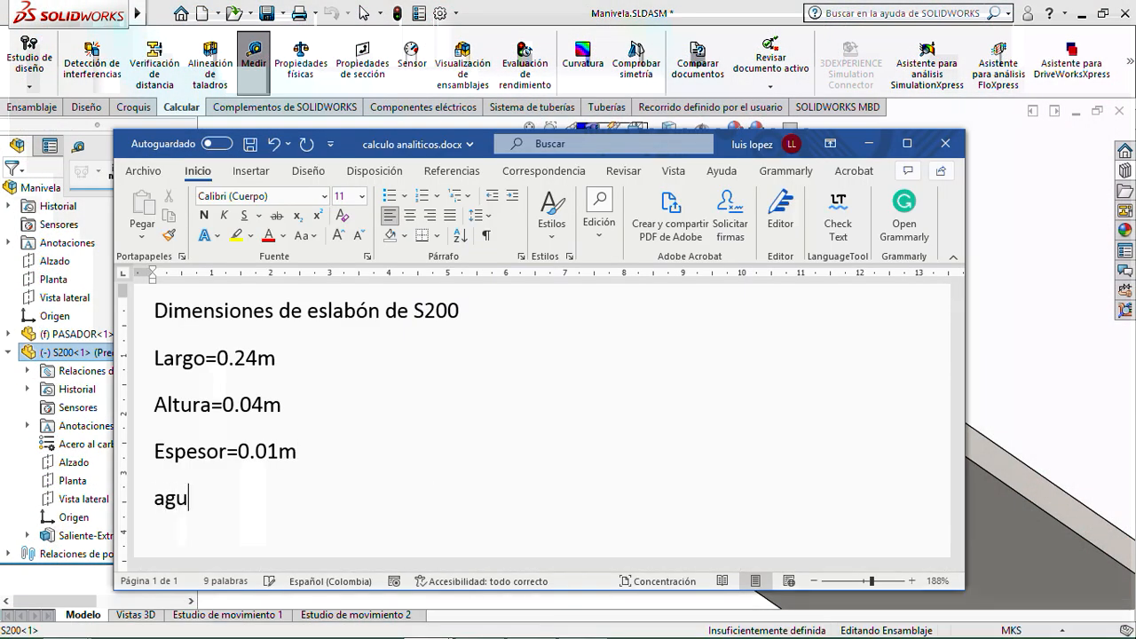
{"action": "type", "text": "jero"}
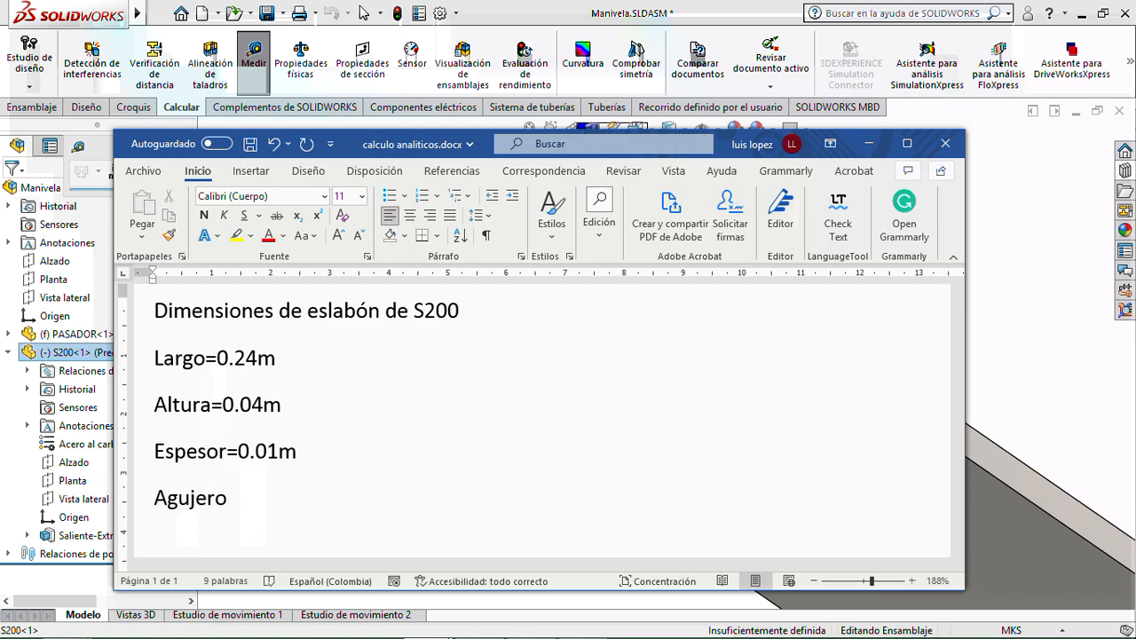
{"action": "key", "text": "BackSpace"}
{"action": "type", "text": "=0.02m x "}
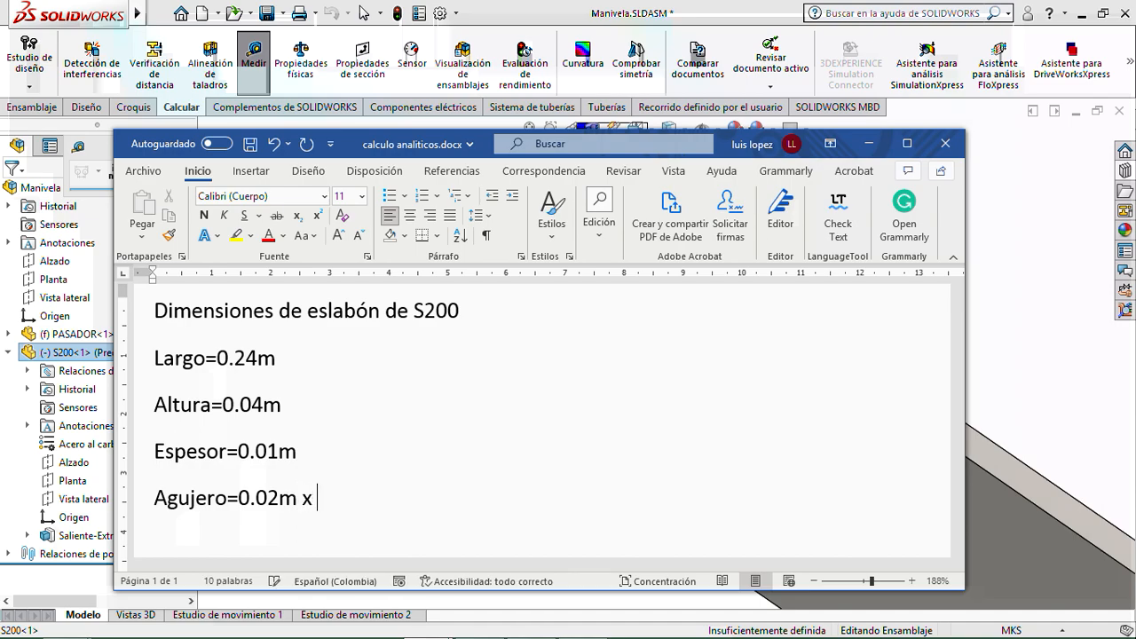
{"action": "type", "text": "0.01m x 2 a"}
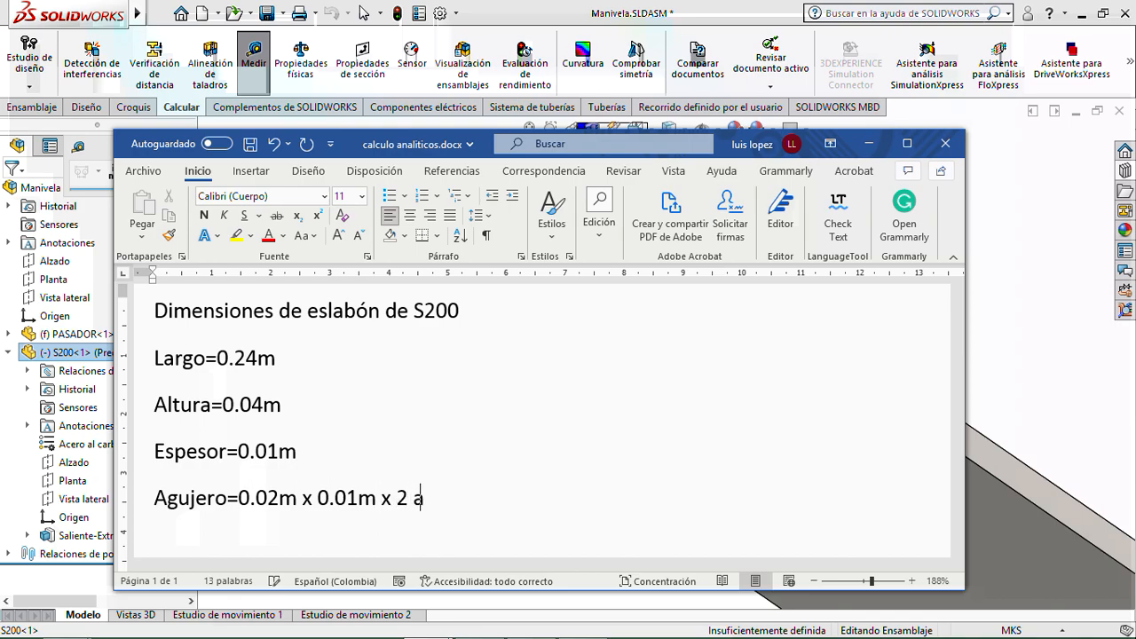
{"action": "type", "text": "gujeros"}
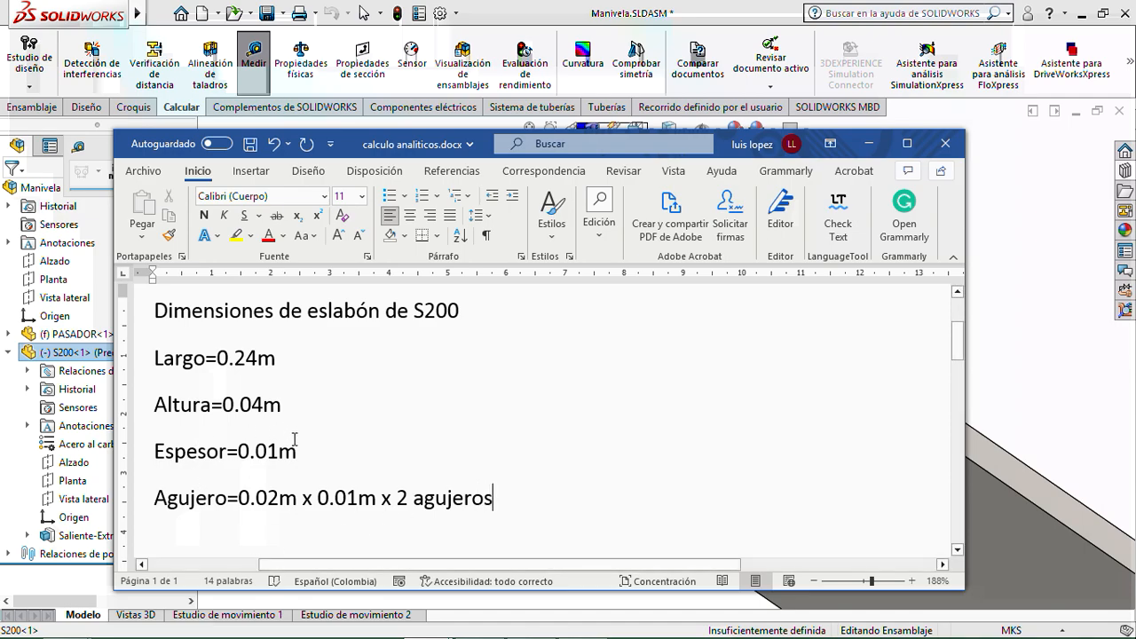
- Add the heading "Dimensiones del pasador" on a new line below the hole dimensions
{"action": "left_click_drag", "start_coordinate": [305, 453], "coordinate": [148, 364]}
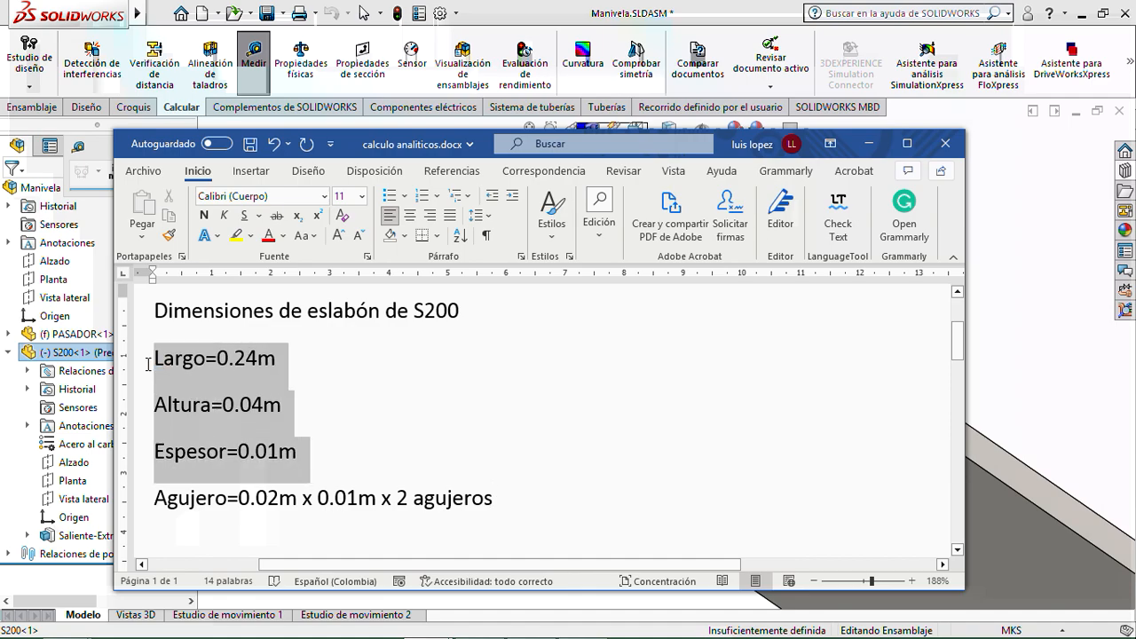
{"action": "left_click_drag", "start_coordinate": [515, 505], "coordinate": [330, 501]}
{"action": "left_click", "coordinate": [517, 501]}
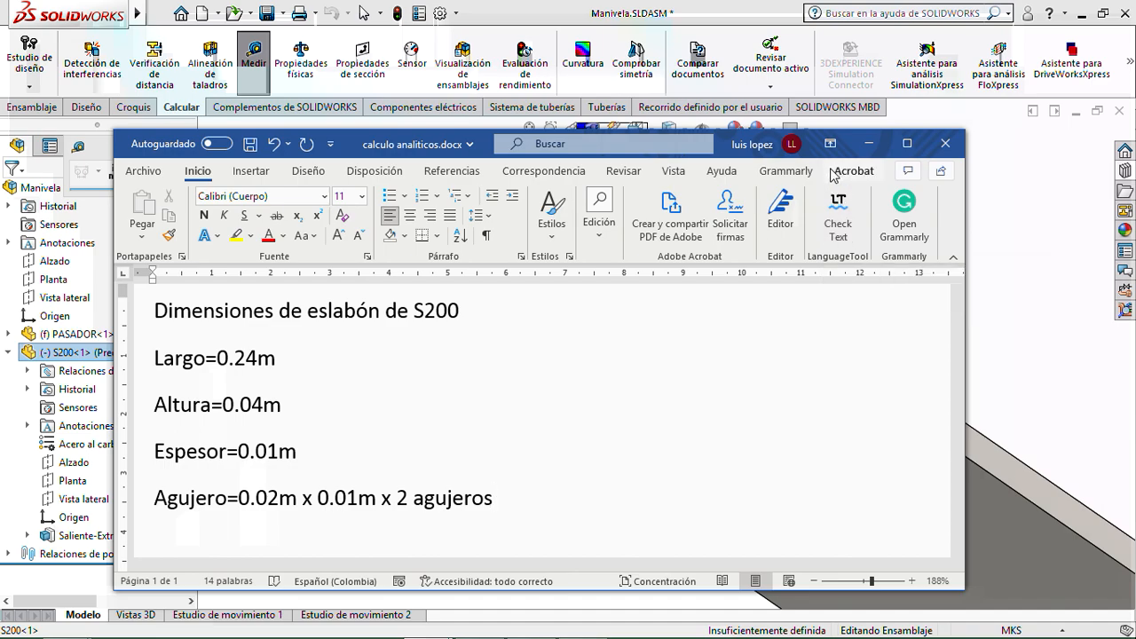
{"action": "type", "text": "Dimensiones del ej"}
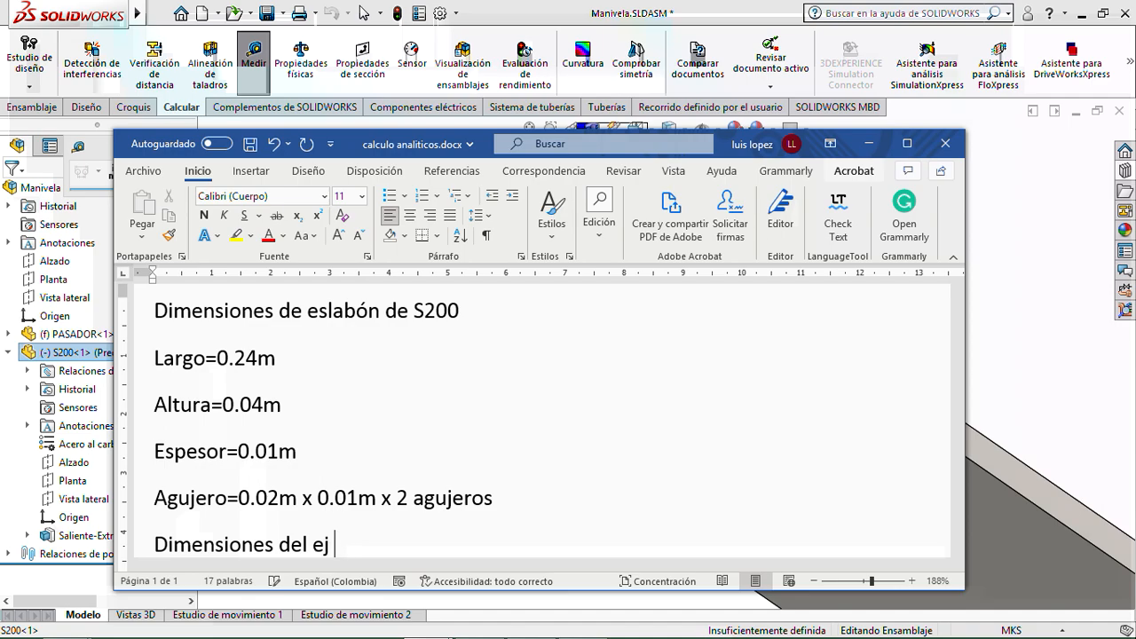
{"action": "type", "text": "epasador"}
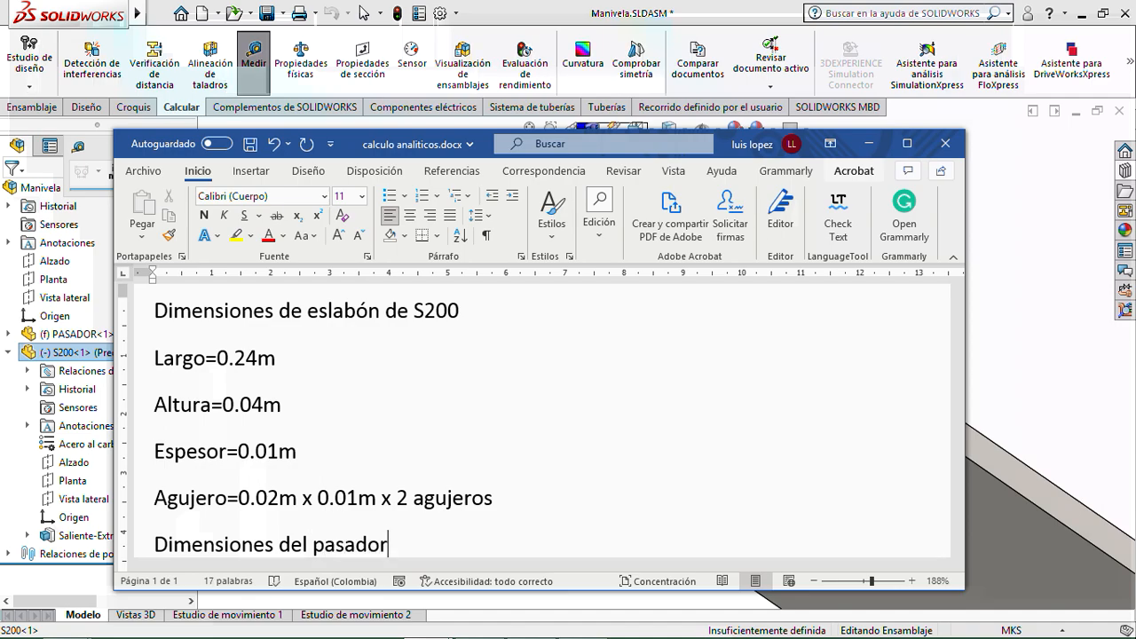
{"action": "key", "text": "Return"}
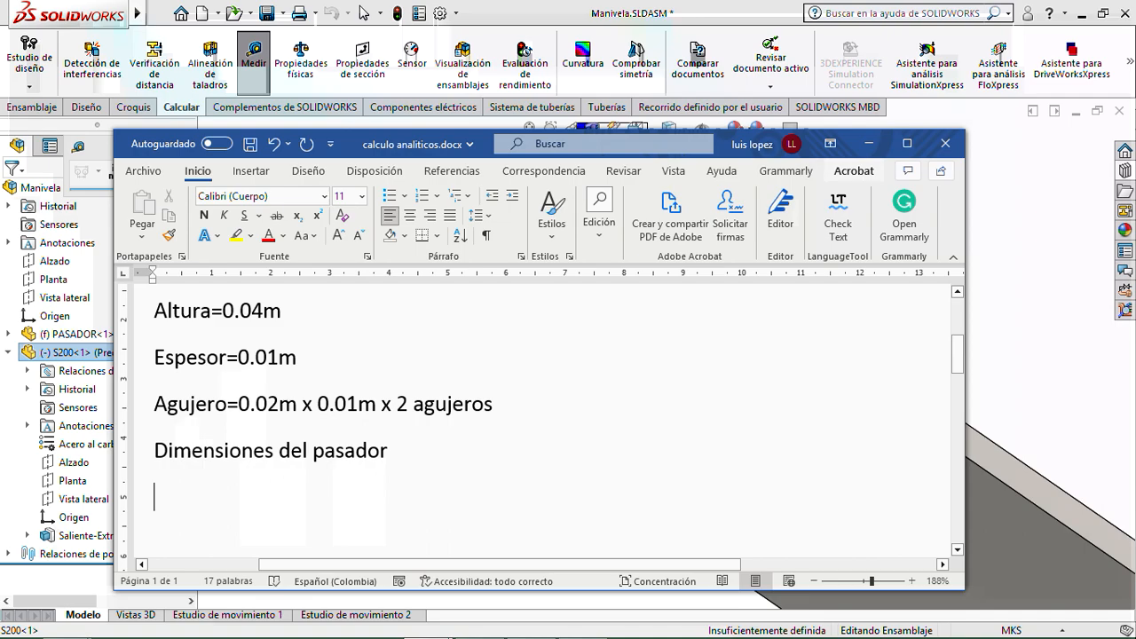
- Record the pin's diameter as "Diámetro=0.02m" under the "Dimensiones del pasador" heading
{"action": "type", "text": "dia"}
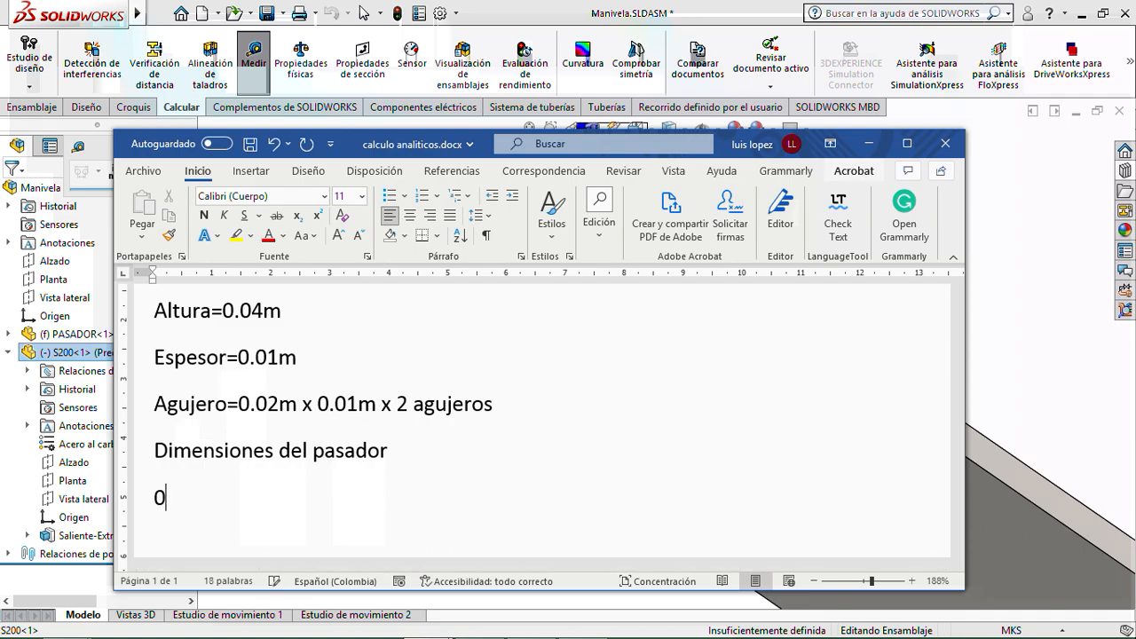
{"action": "type", "text": "met"}
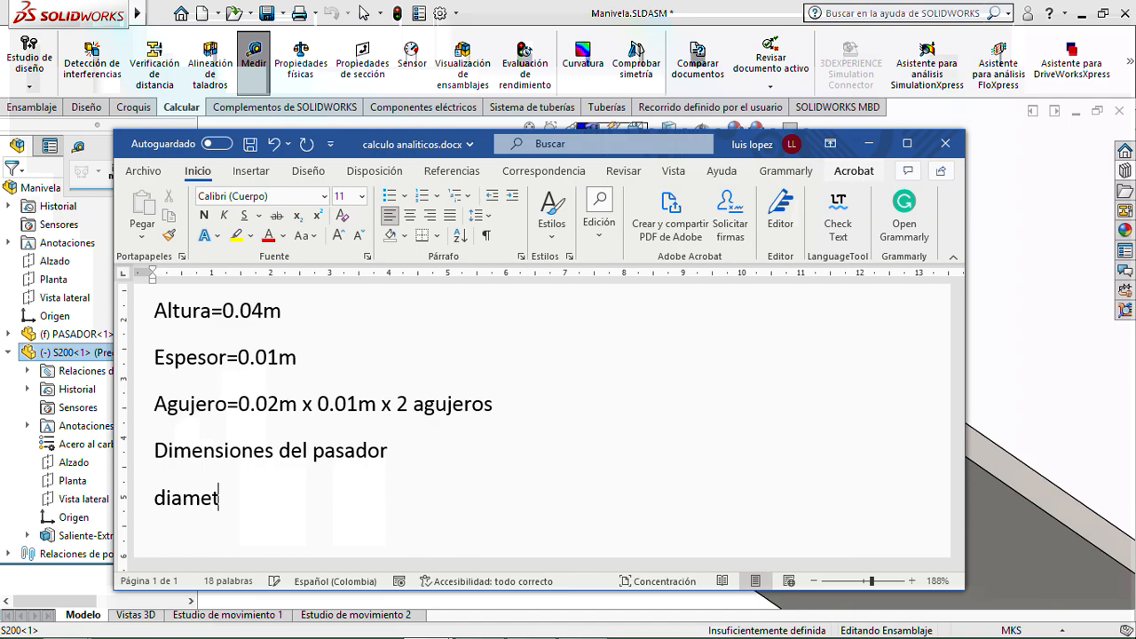
{"action": "type", "text": "ro 0.0"}
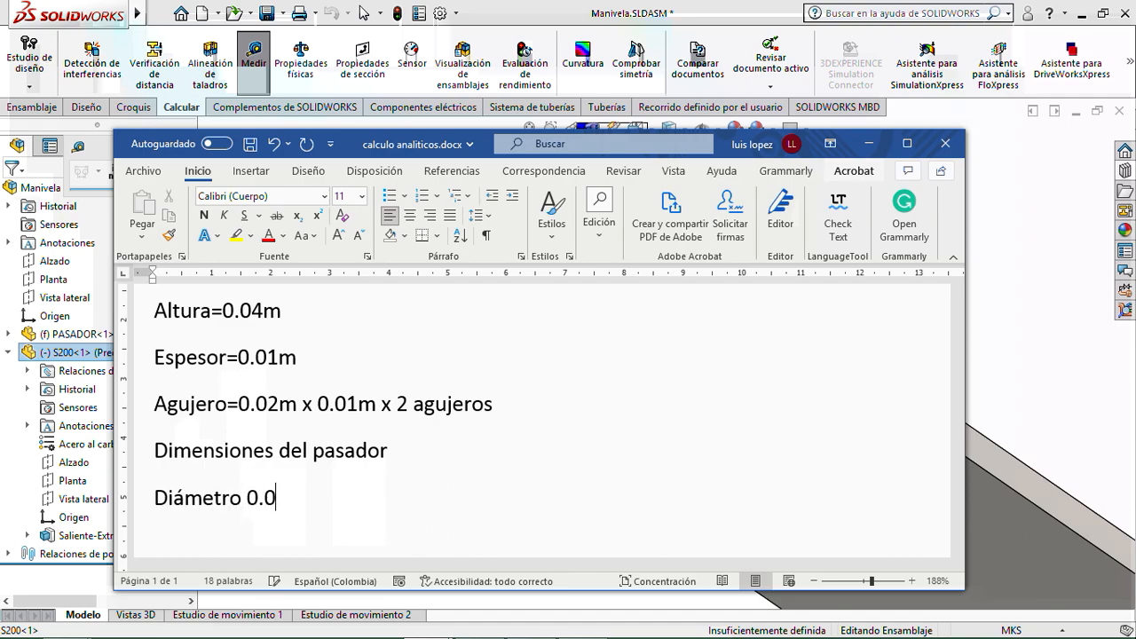
{"action": "type", "text": "2m"}
{"action": "key", "text": "BackSpace"}
{"action": "type", "text": "="}
{"action": "key", "text": "End"}
{"action": "key", "text": "Return"}
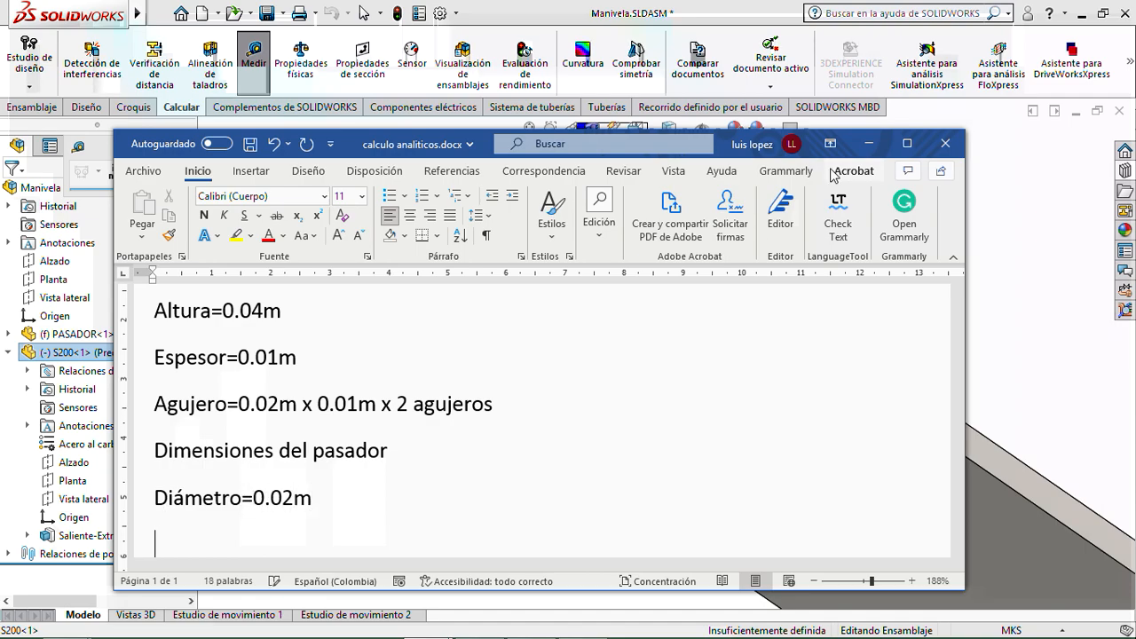
- Add the line "Largo=0.02mm" below the pin's diameter and return to the SOLIDWORKS assembly
{"action": "key", "text": "Return"}
{"action": "type", "text": "largo=0.02mm"}
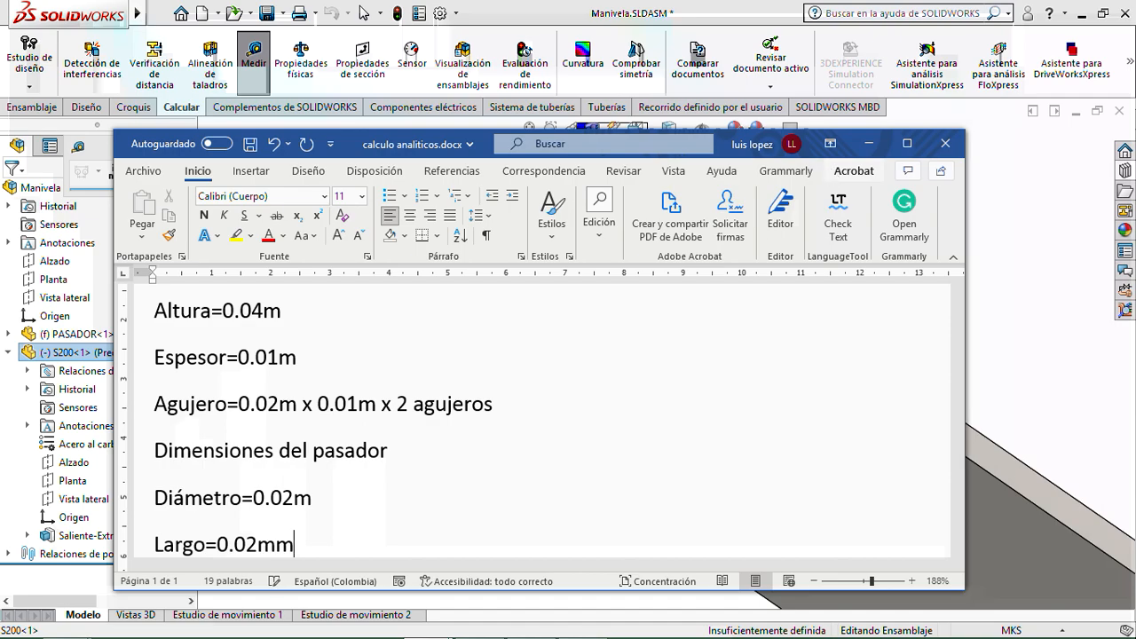
{"action": "left_click", "coordinate": [869, 143]}
- Measure the distance between the two circular end faces of the pin, then close the Measure tool
{"action": "scroll", "coordinate": [878, 280], "scroll_direction": "up", "scroll_amount": 6}
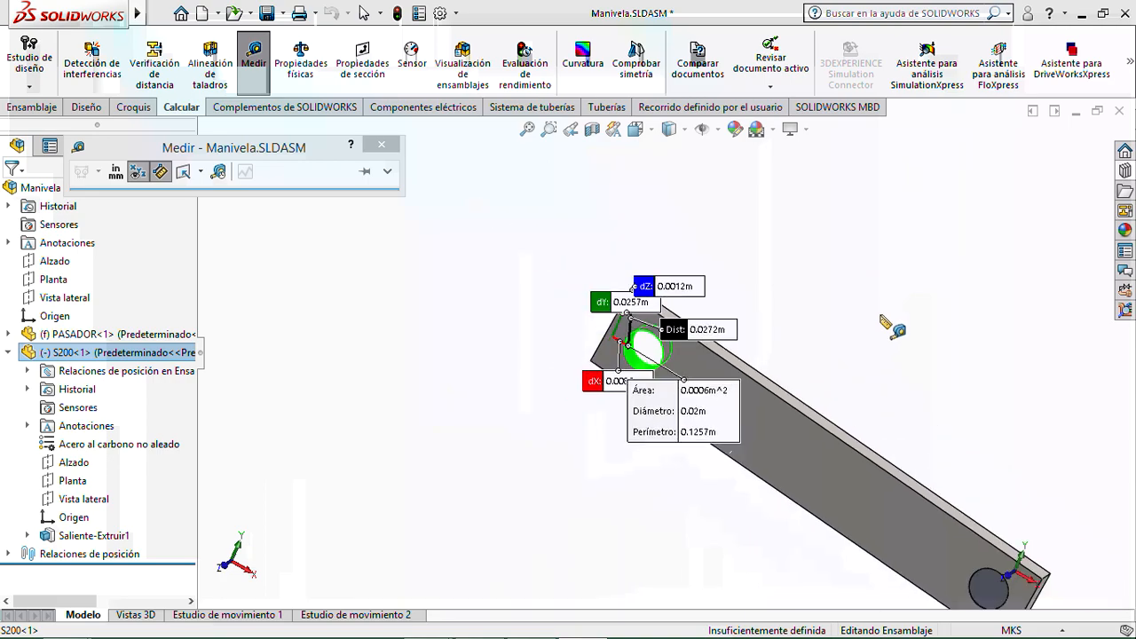
{"action": "left_click", "coordinate": [937, 400]}
{"action": "middle_click_drag", "start_coordinate": [937, 400], "coordinate": [710, 426]}
{"action": "left_click", "coordinate": [715, 377]}
{"action": "left_click", "coordinate": [807, 360]}
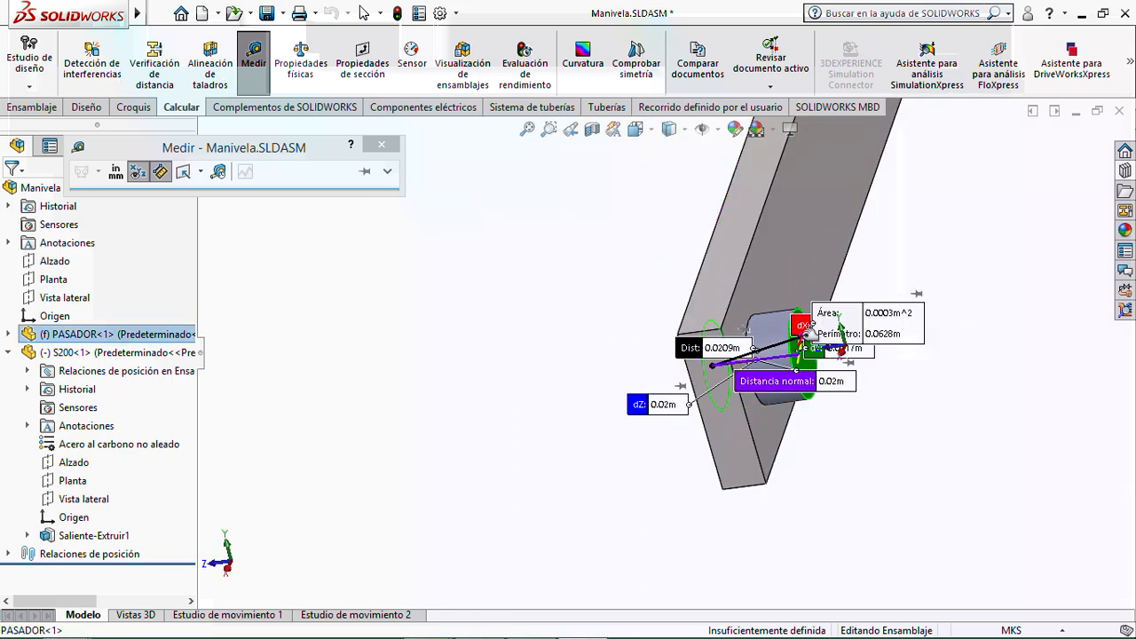
{"action": "left_click", "coordinate": [568, 466]}
{"action": "middle_click_drag", "start_coordinate": [567, 465], "coordinate": [609, 482]}
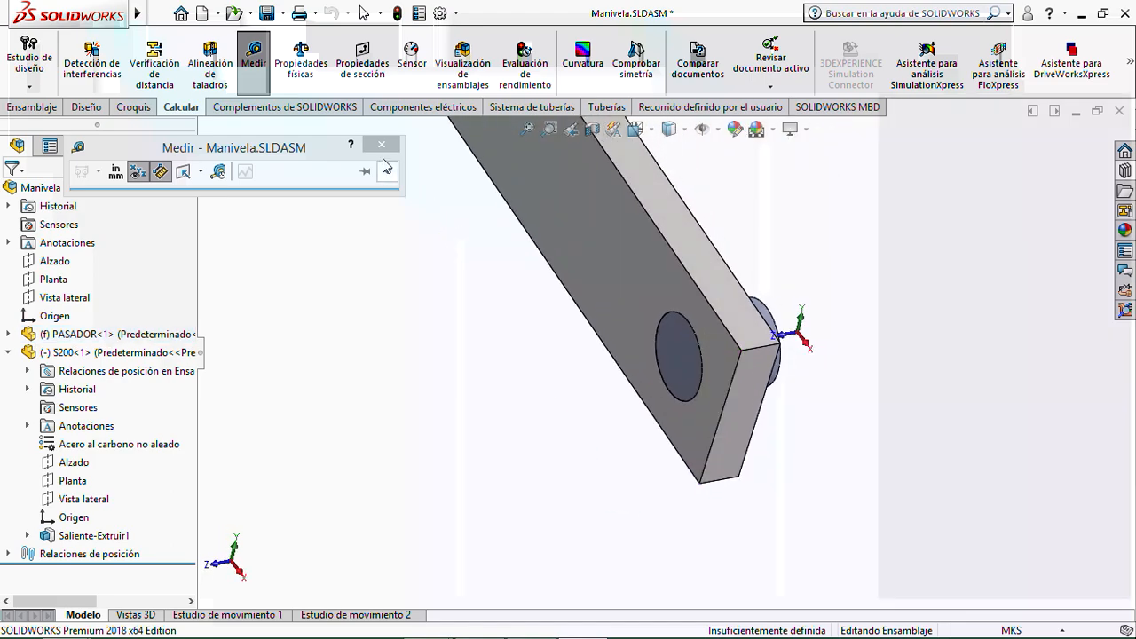
{"action": "left_click", "coordinate": [381, 145]}
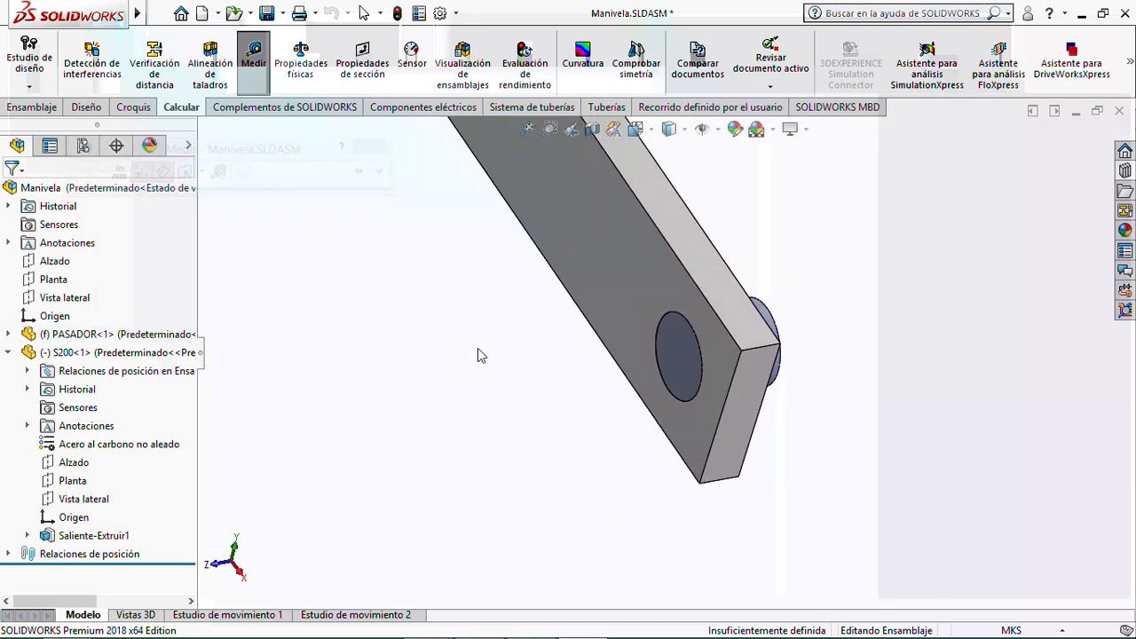
- Open Estudio de movimiento 2 and assign the material Acero al carbono no aleado to the PASADOR component
{"action": "middle_click_drag", "start_coordinate": [477, 348], "coordinate": [546, 399]}
{"action": "scroll", "coordinate": [557, 399], "scroll_direction": "up", "scroll_amount": 3}
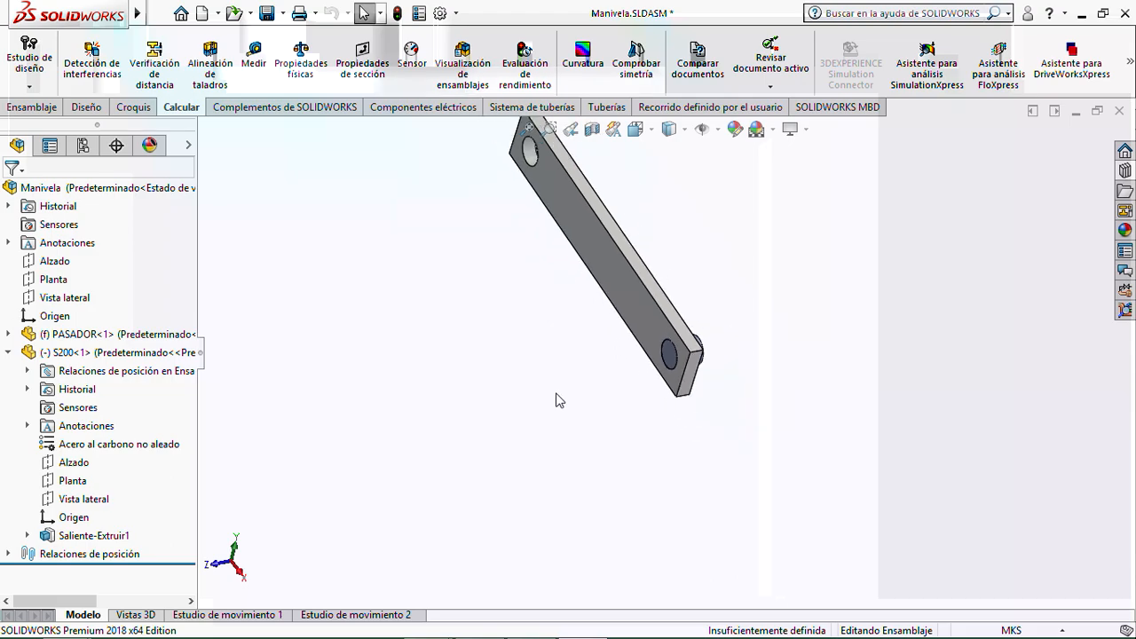
{"action": "scroll", "coordinate": [556, 399], "scroll_direction": "up", "scroll_amount": 1}
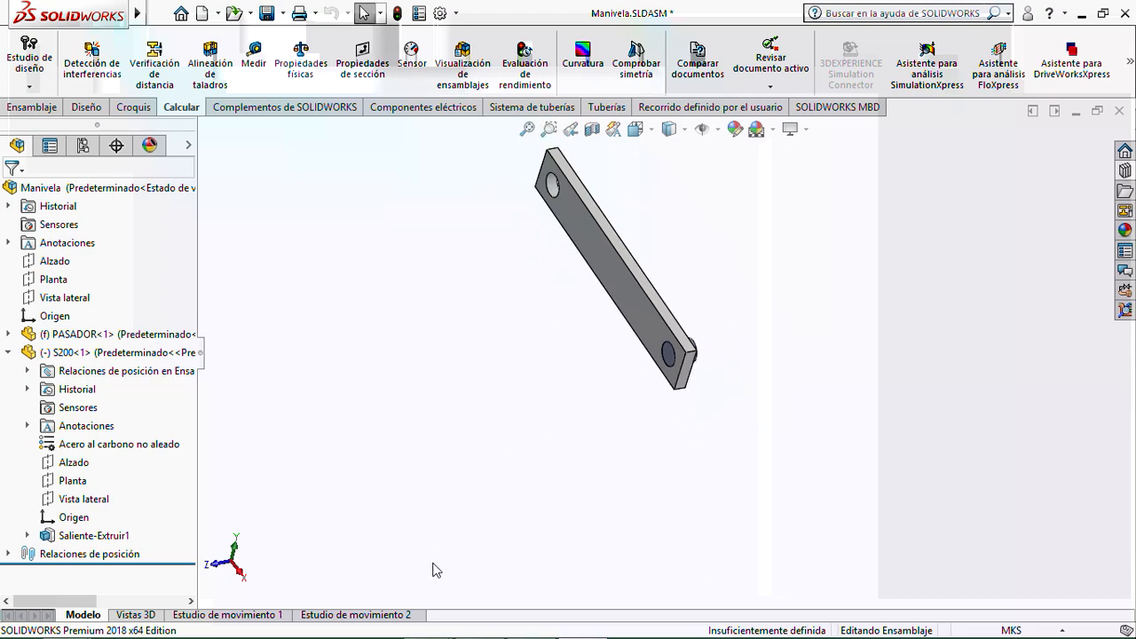
{"action": "left_click", "coordinate": [366, 615]}
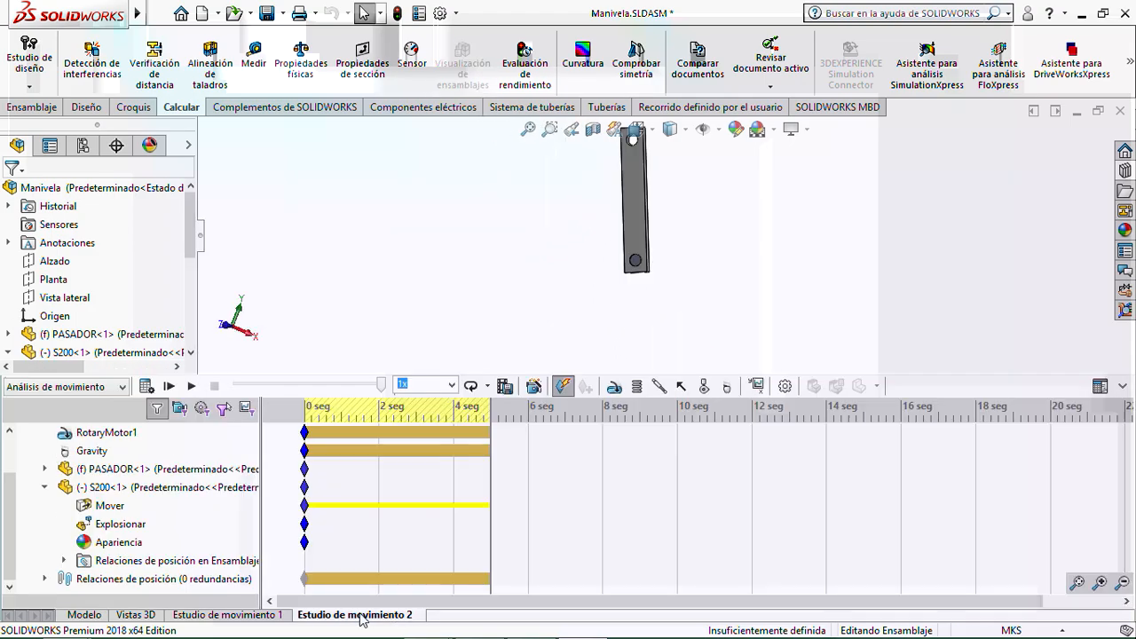
{"action": "right_click", "coordinate": [96, 469]}
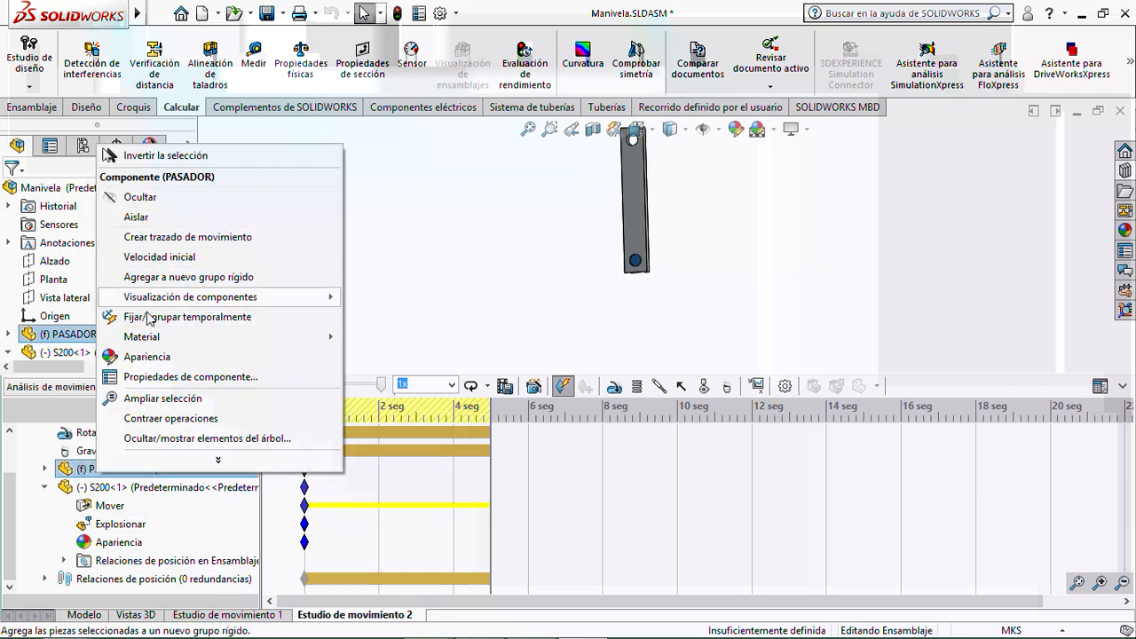
{"action": "mouse_move", "coordinate": [309, 338]}
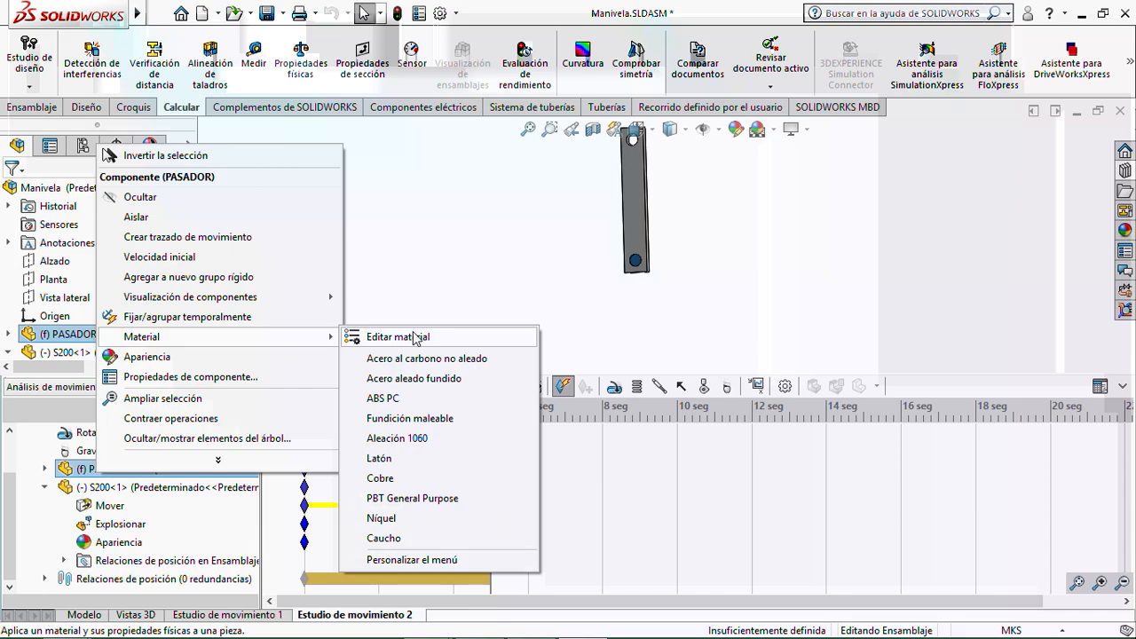
{"action": "left_click", "coordinate": [425, 359]}
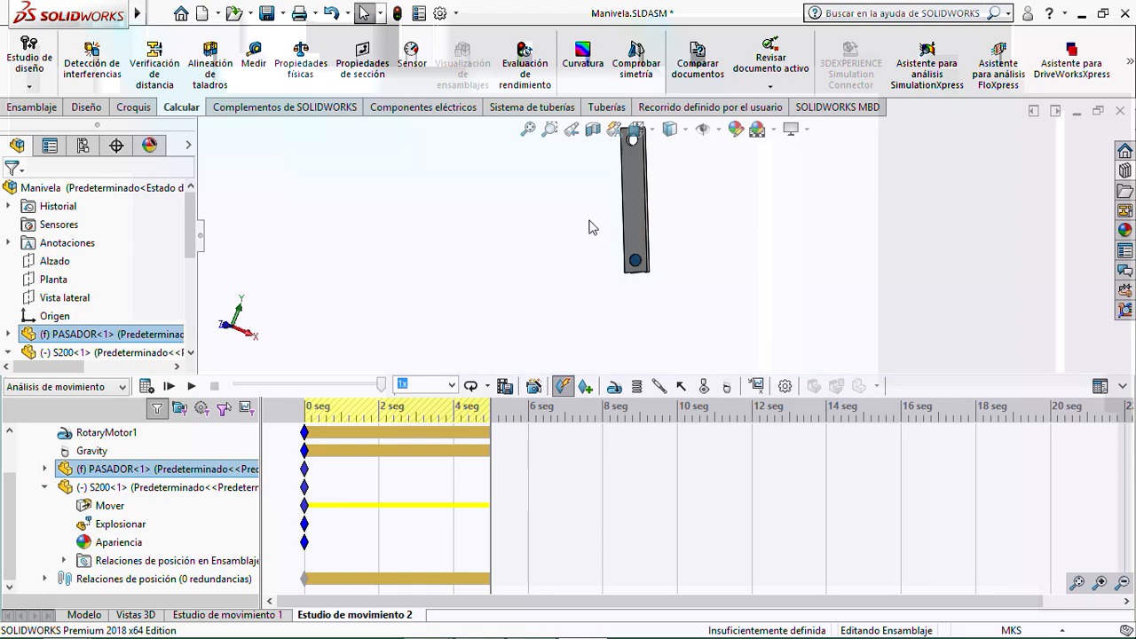
- Collapse the S200 component and expand the PASADOR component in the motion study tree to examine its entries
{"action": "scroll", "coordinate": [713, 240], "scroll_direction": "up", "scroll_amount": 1}
{"action": "scroll", "coordinate": [696, 248], "scroll_direction": "down", "scroll_amount": 1}
{"action": "scroll", "coordinate": [607, 227], "scroll_direction": "down", "scroll_amount": 2}
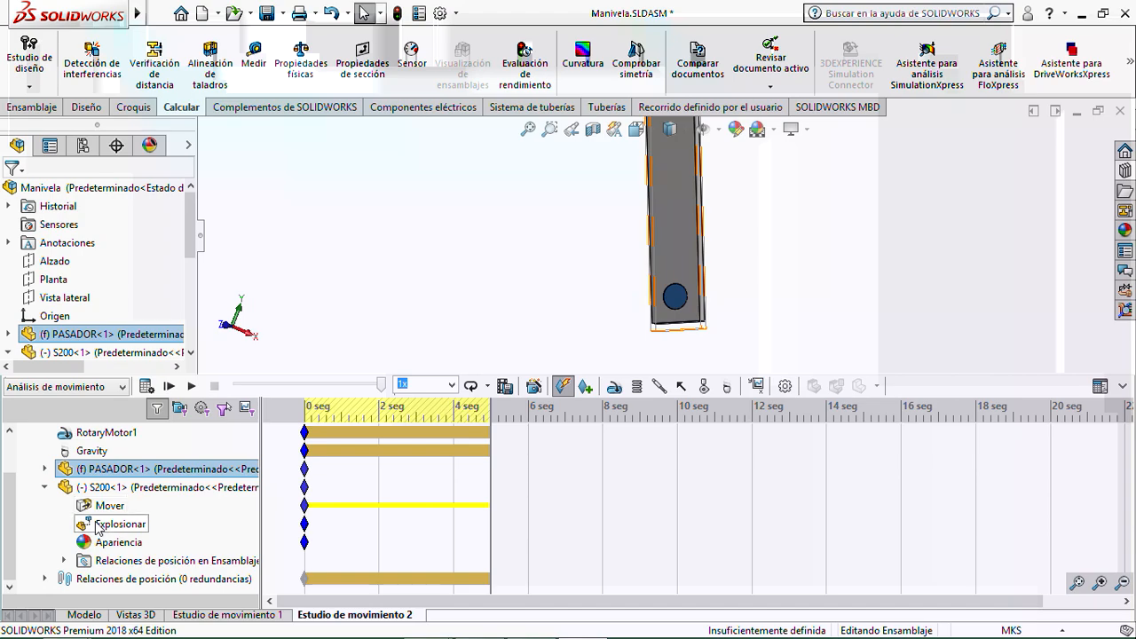
{"action": "left_click", "coordinate": [45, 488]}
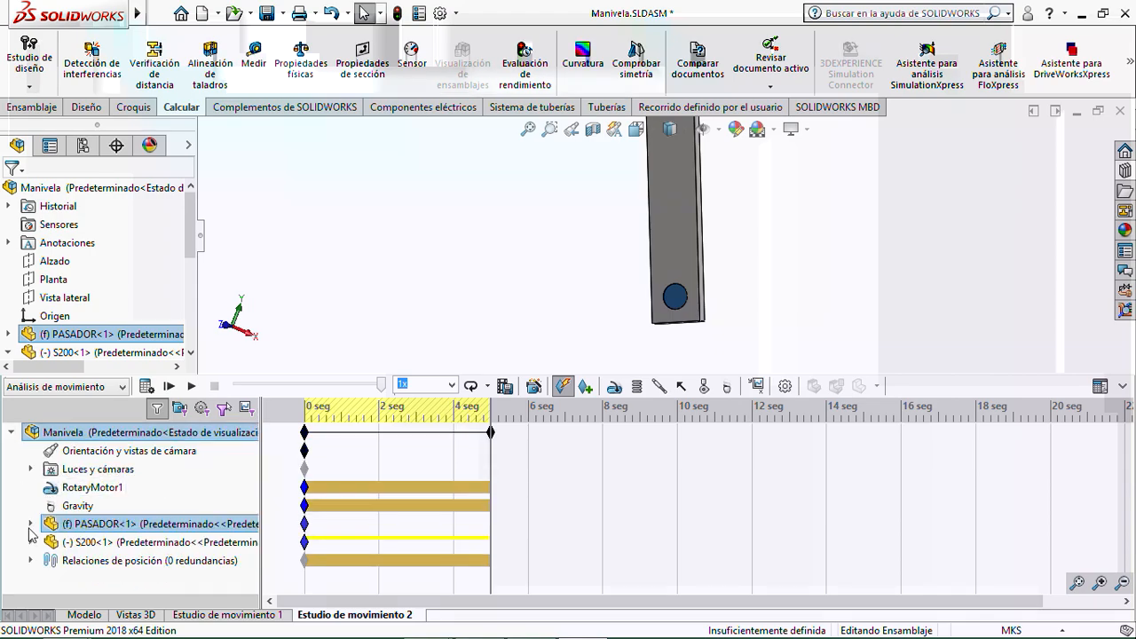
{"action": "left_click", "coordinate": [30, 524]}
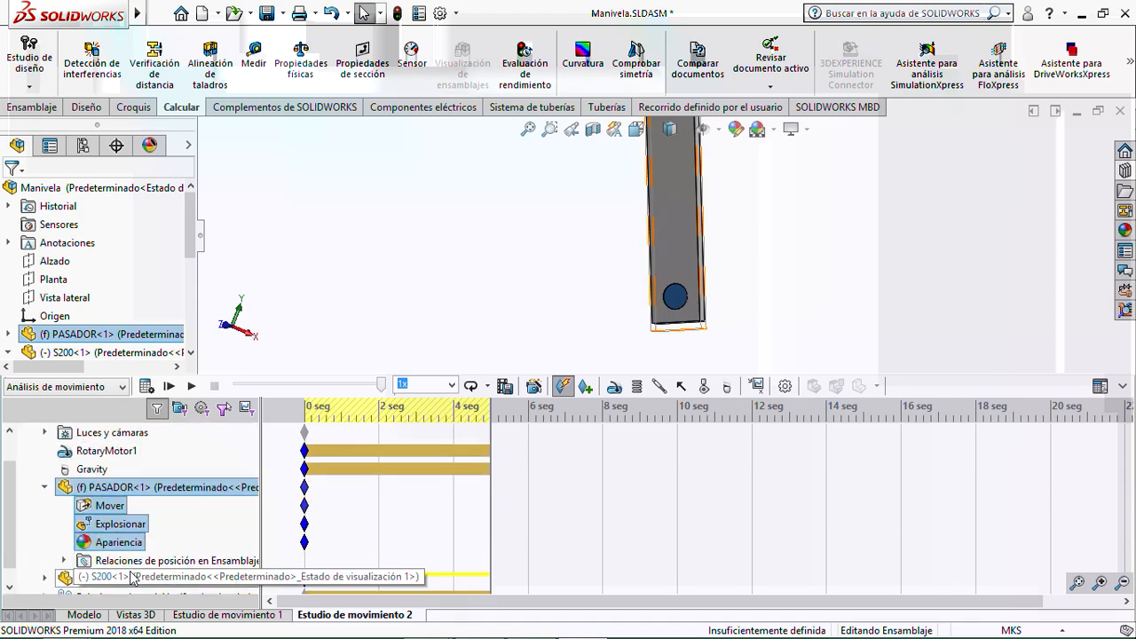
- Expand the S200 component in the motion study tree, then collapse both S200 and PASADOR
{"action": "left_click", "coordinate": [45, 578]}
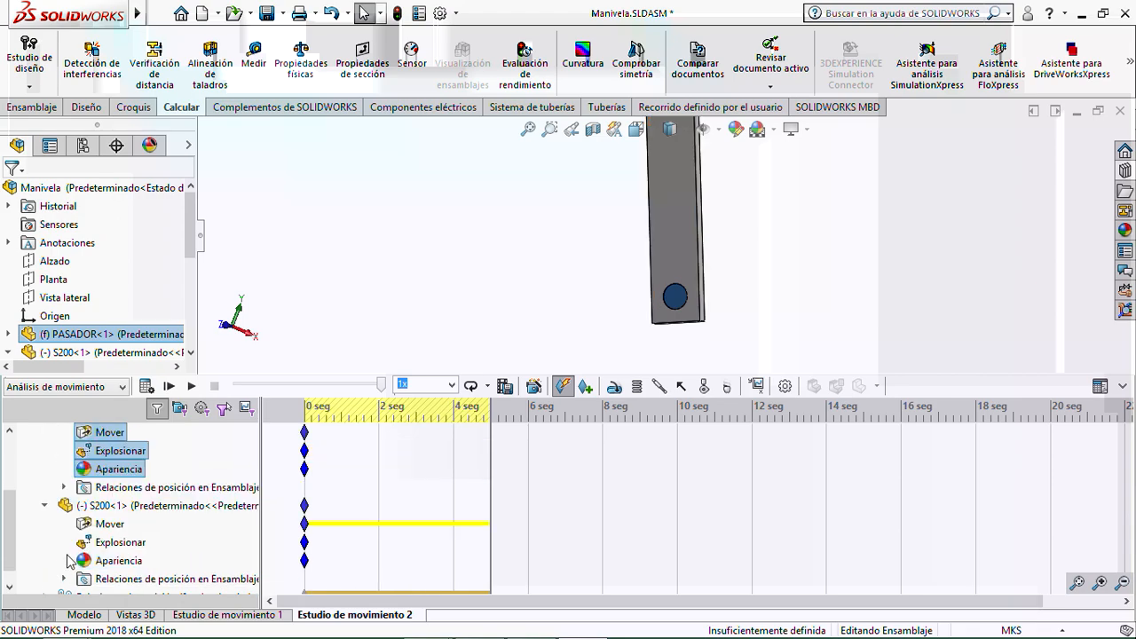
{"action": "right_click", "coordinate": [121, 505]}
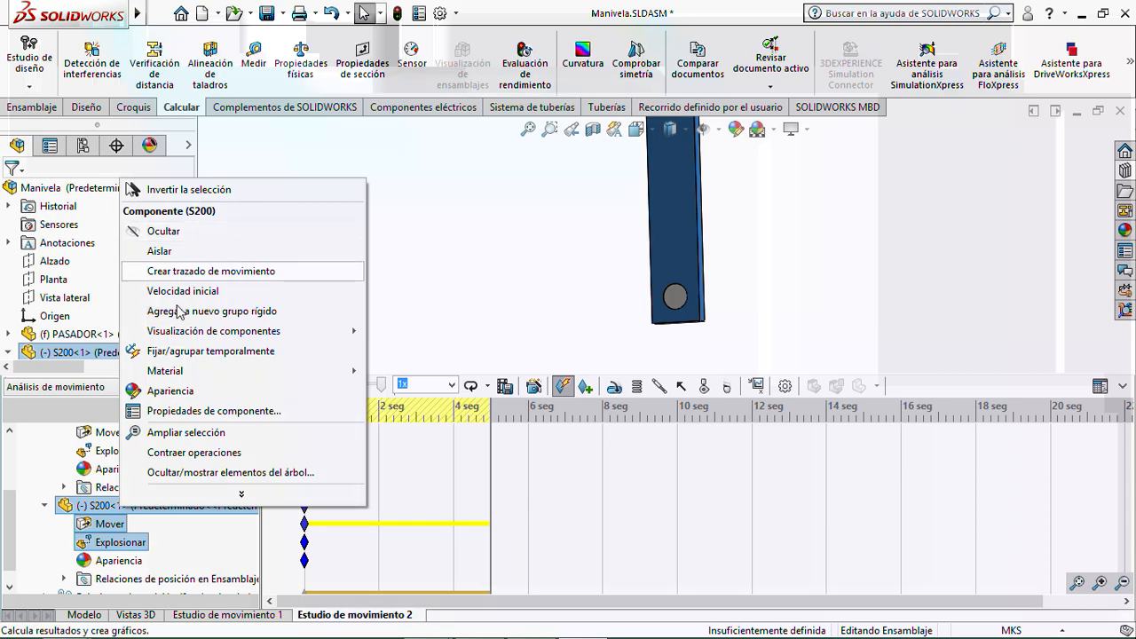
{"action": "left_click", "coordinate": [52, 504]}
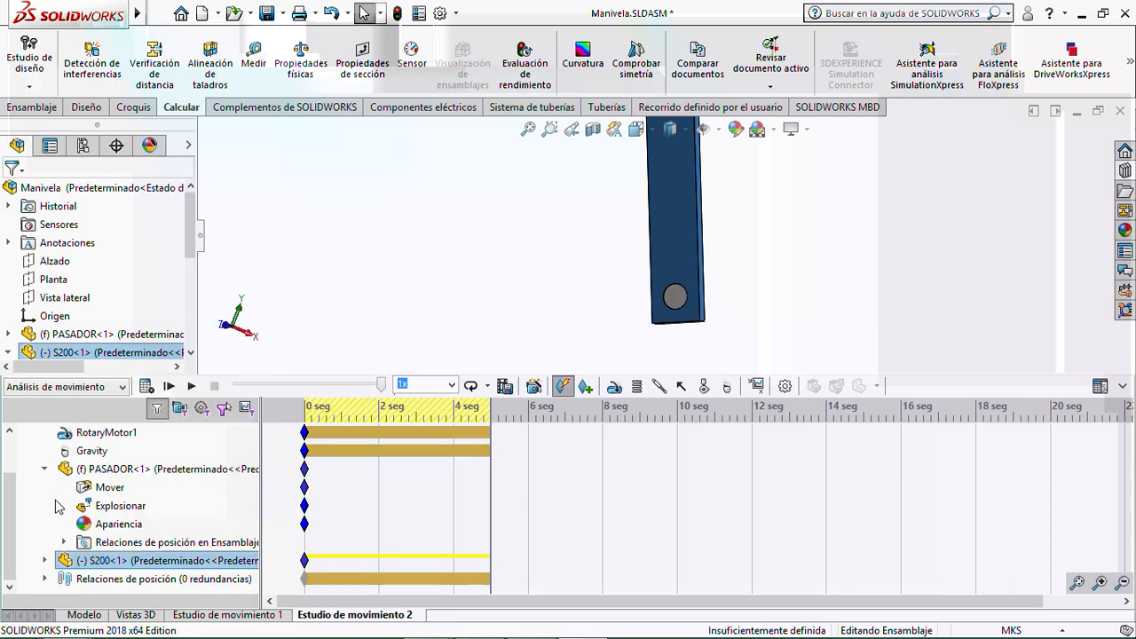
{"action": "left_click", "coordinate": [44, 468]}
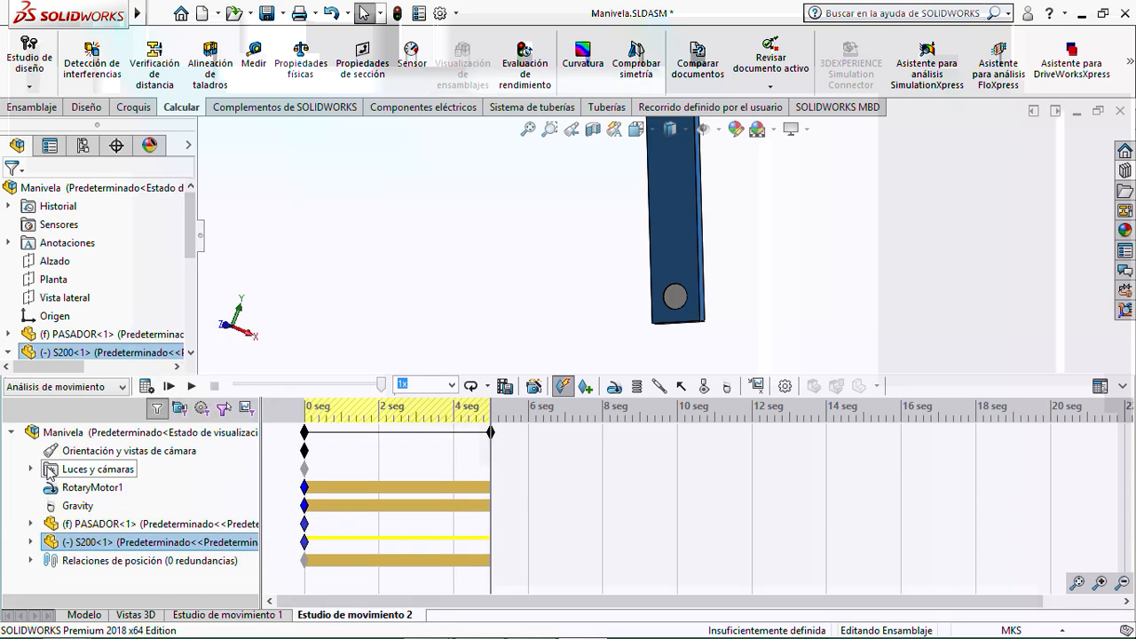
- Open the material editor for the S200 component, review the Acero al carbono no aleado properties and close it
{"action": "right_click", "coordinate": [77, 546]}
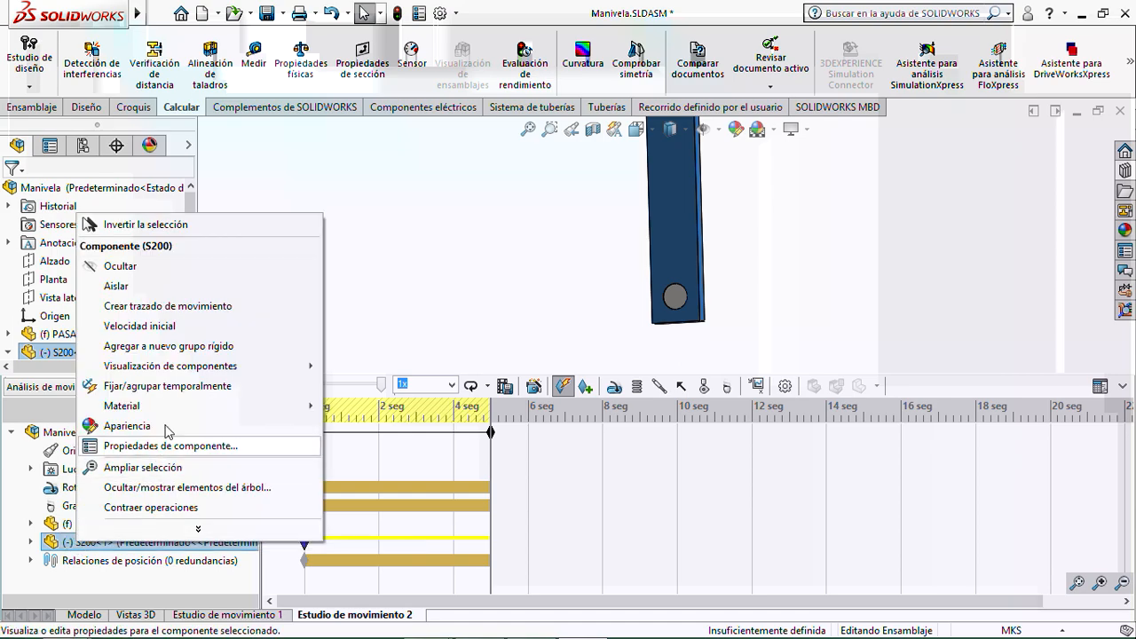
{"action": "mouse_move", "coordinate": [173, 407]}
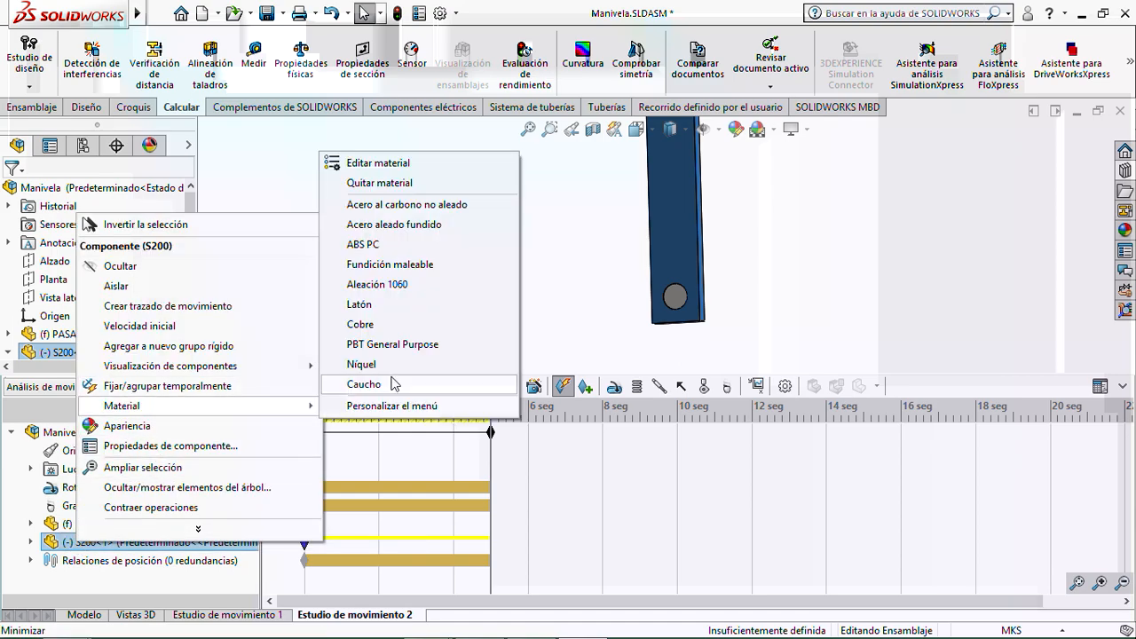
{"action": "left_click", "coordinate": [393, 165]}
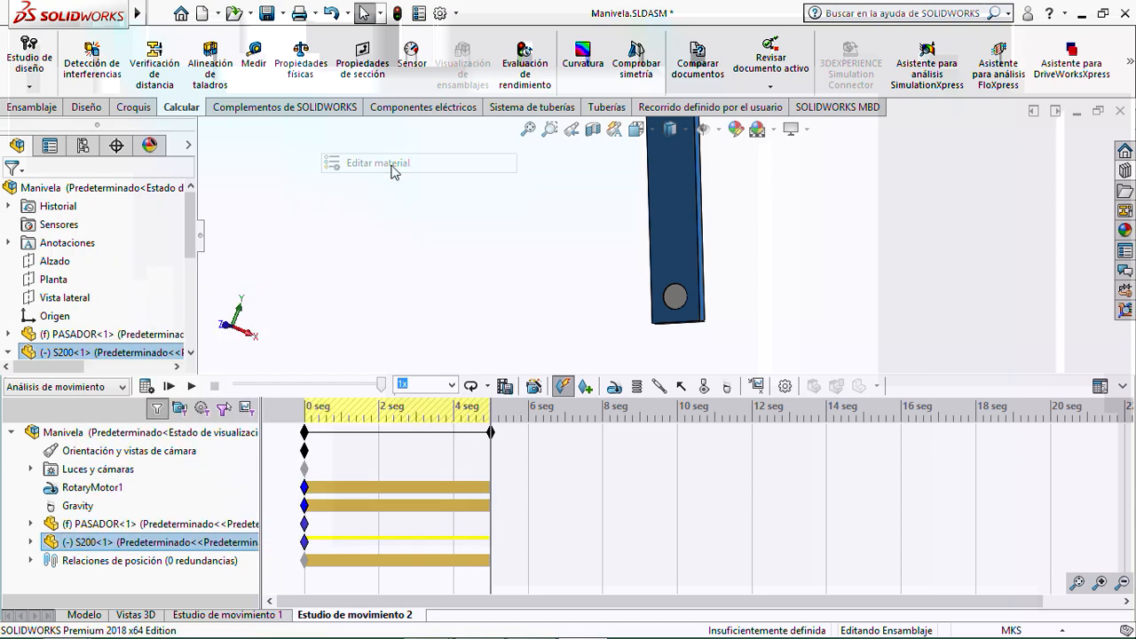
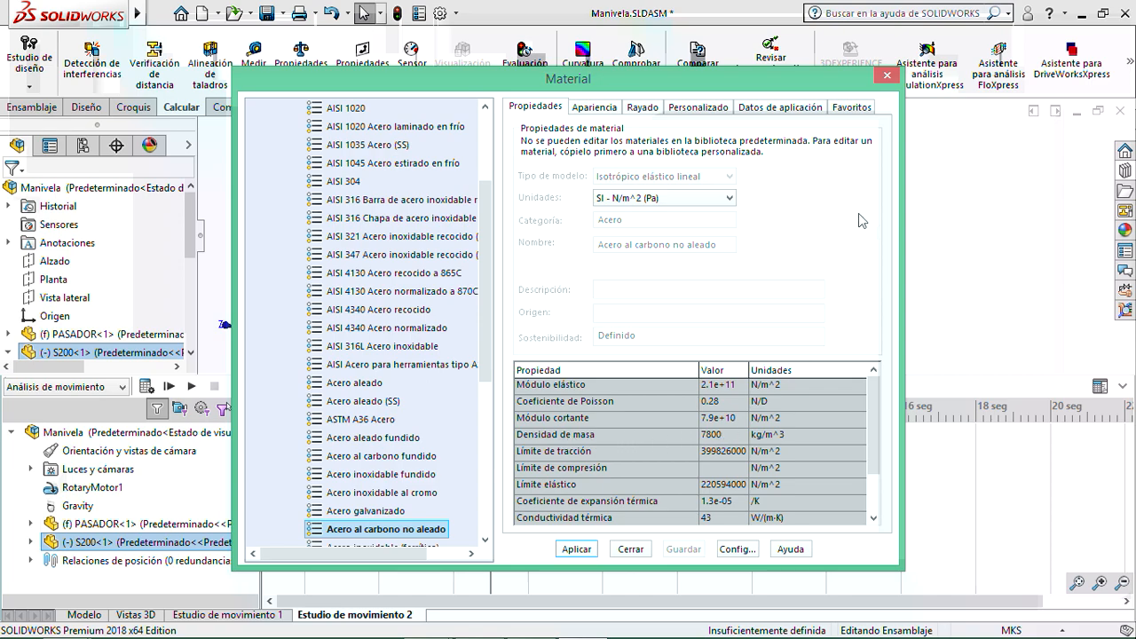
{"action": "left_click", "coordinate": [630, 549]}
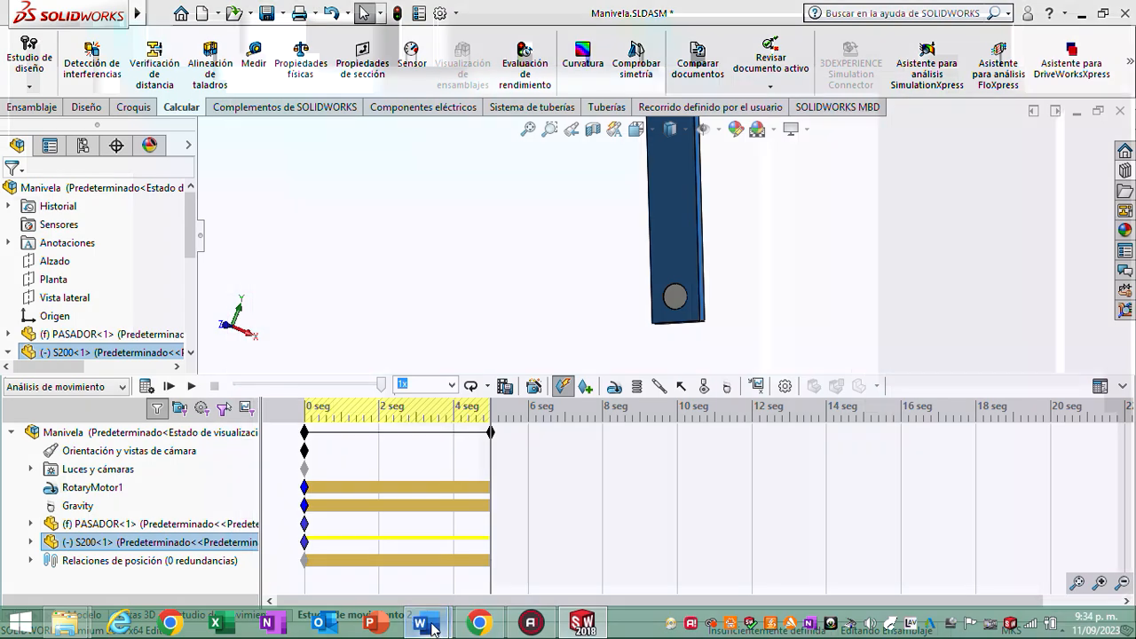
- Switch to calculo analiticos.docx in Word and reword the hole line as "Agujero= diámetro 0.02m x largo 0.01m x 2 agujeros"
{"action": "mouse_move", "coordinate": [421, 623]}
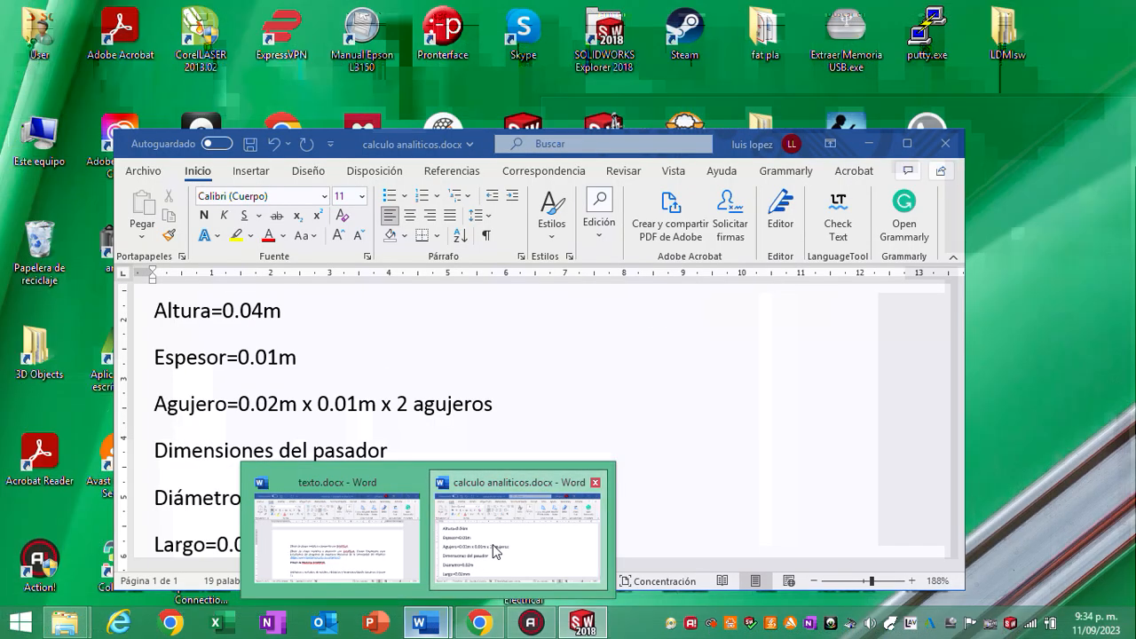
{"action": "left_click", "coordinate": [494, 548]}
{"action": "scroll", "coordinate": [444, 522], "scroll_direction": "down", "scroll_amount": 2}
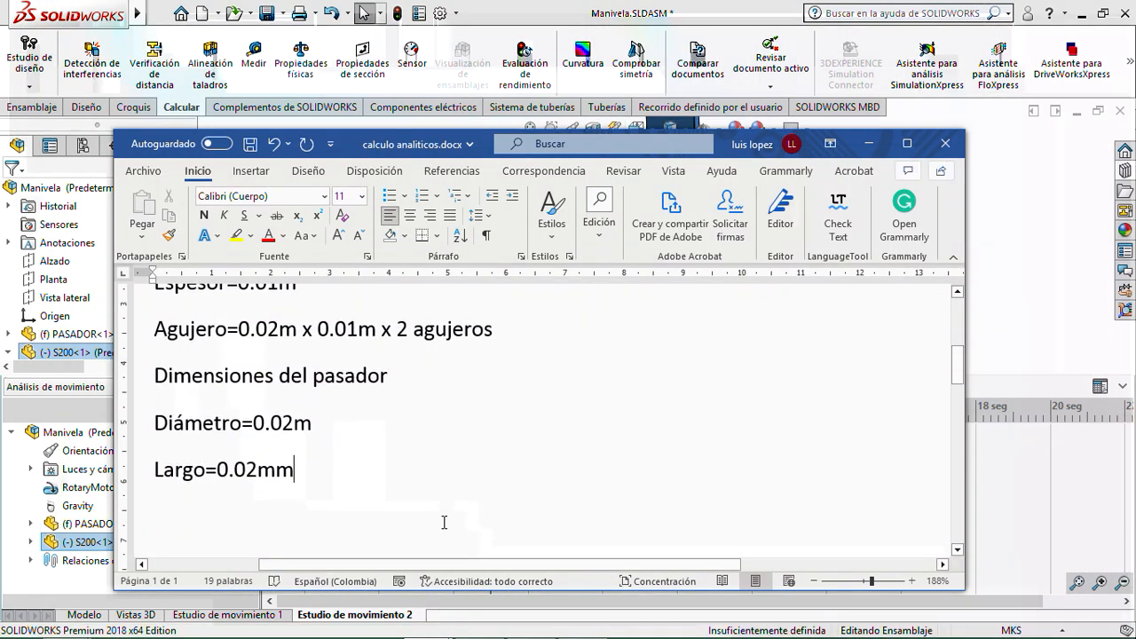
{"action": "scroll", "coordinate": [444, 523], "scroll_direction": "up", "scroll_amount": 2}
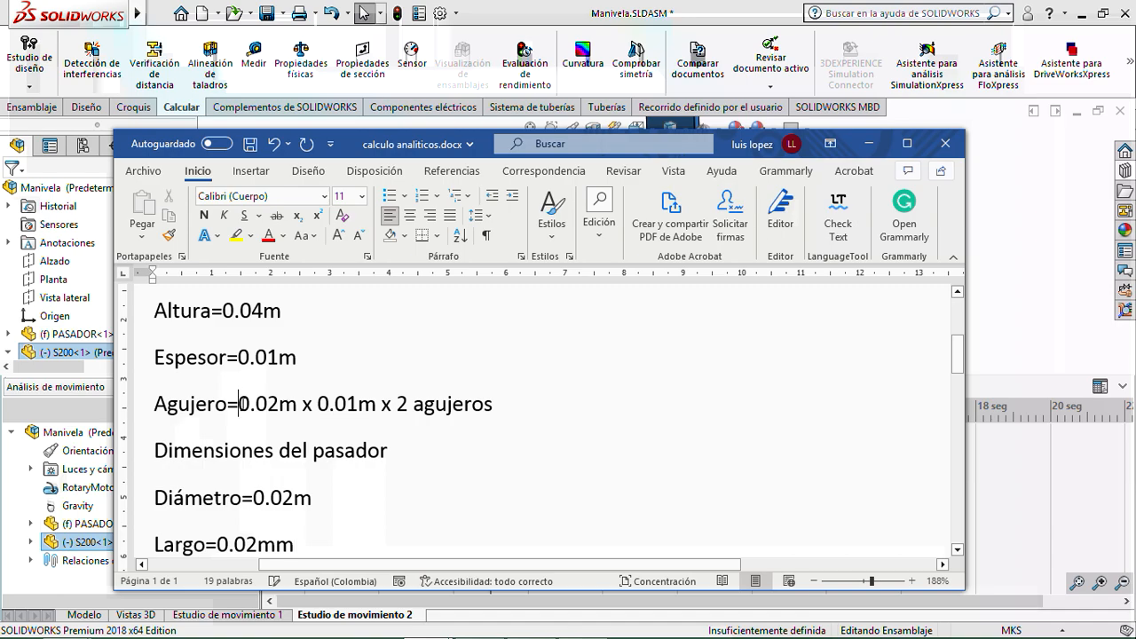
{"action": "type", "text": "dia"}
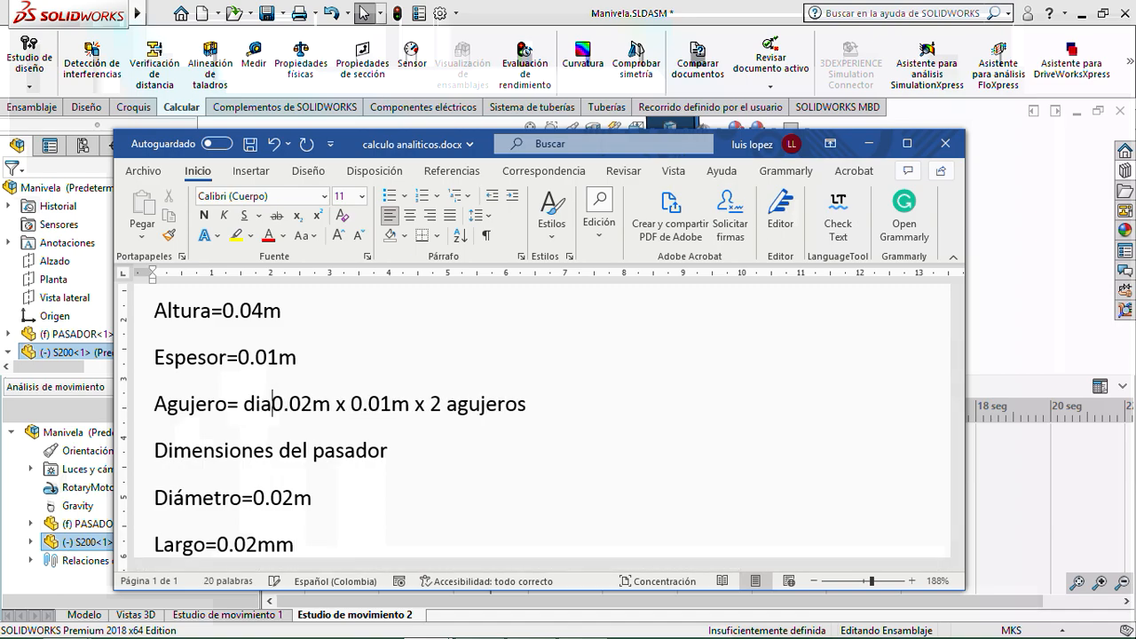
{"action": "type", "text": "metro "}
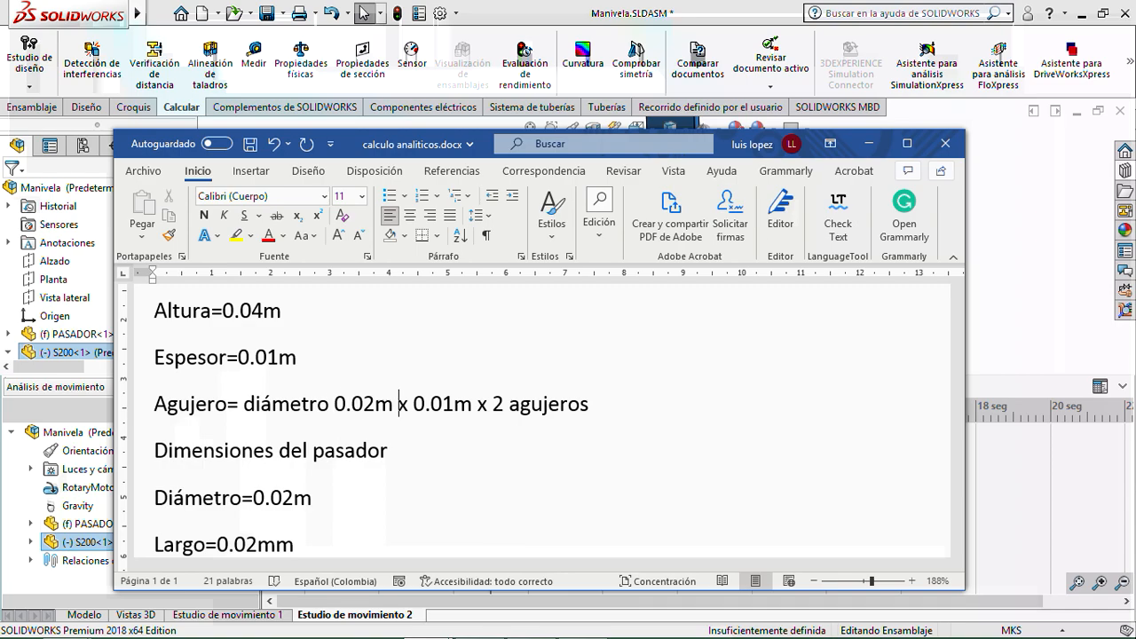
{"action": "type", "text": " largo"}
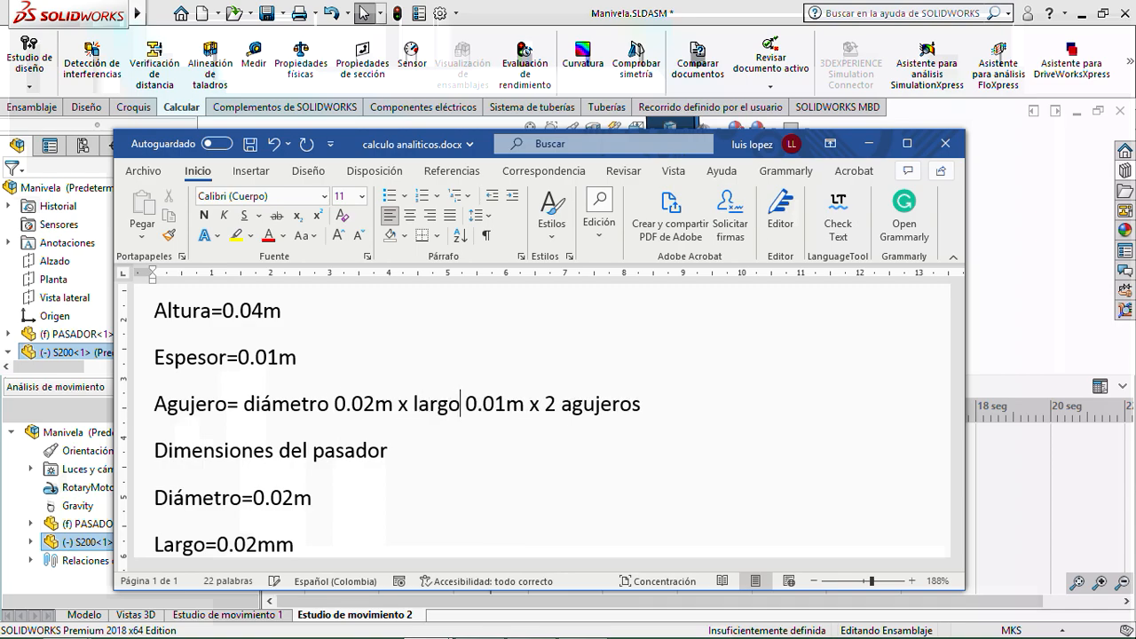
- Add the lines "Acero no aleado" and "Densidad=" below the pin's length
{"action": "key", "text": "Down"}
{"action": "key", "text": "Down"}
{"action": "key", "text": "Down"}
{"action": "key", "text": "Down"}
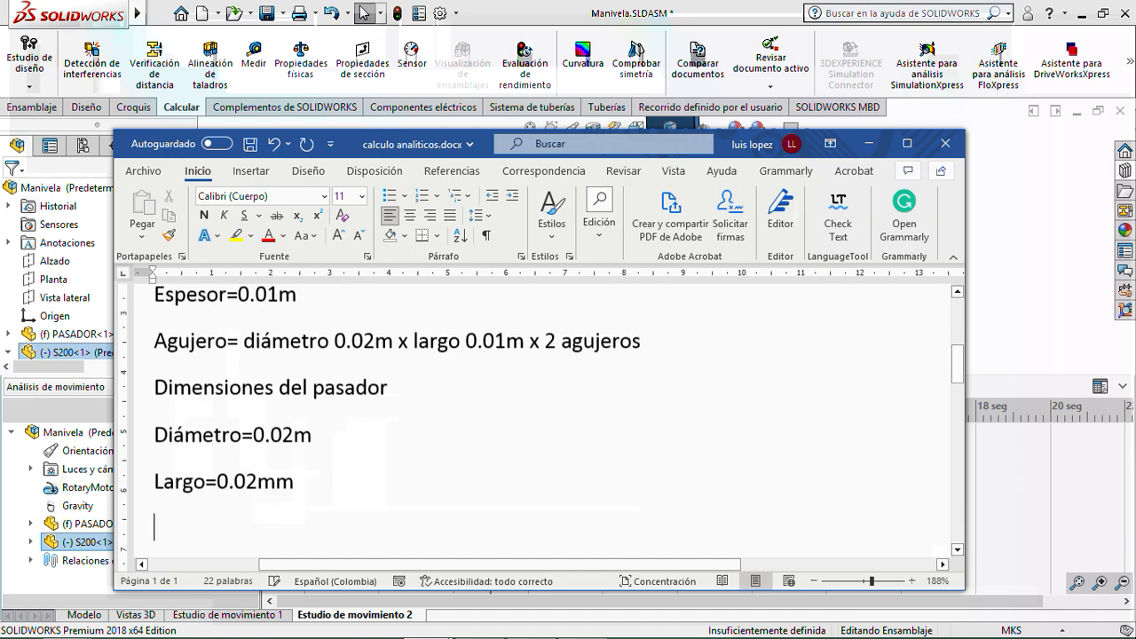
{"action": "type", "text": "acero"}
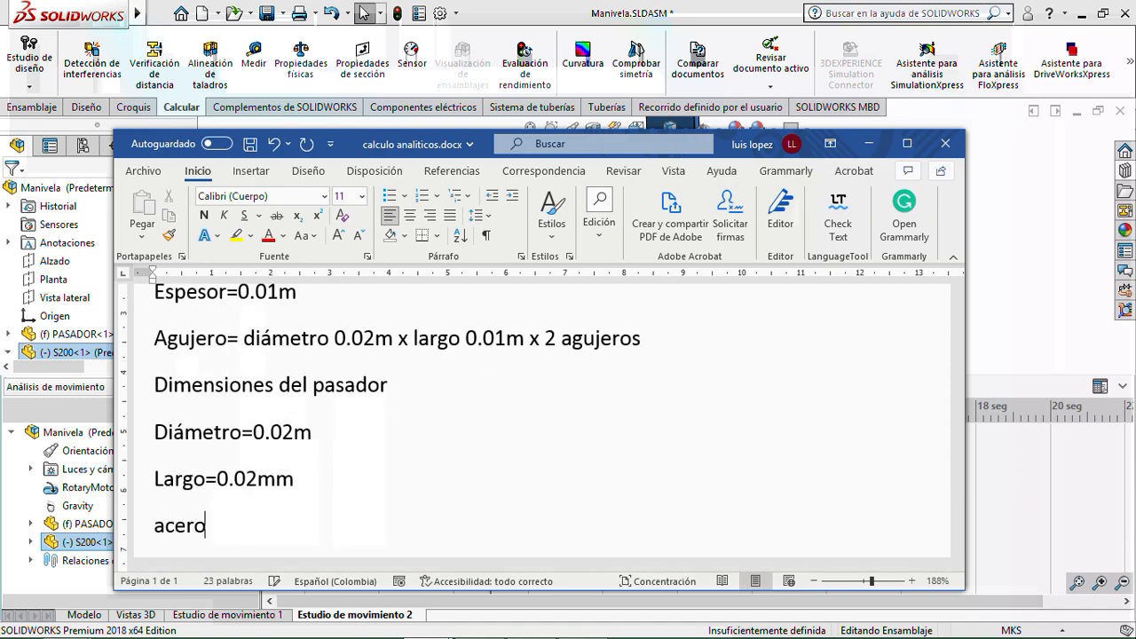
{"action": "type", "text": " no aleado"}
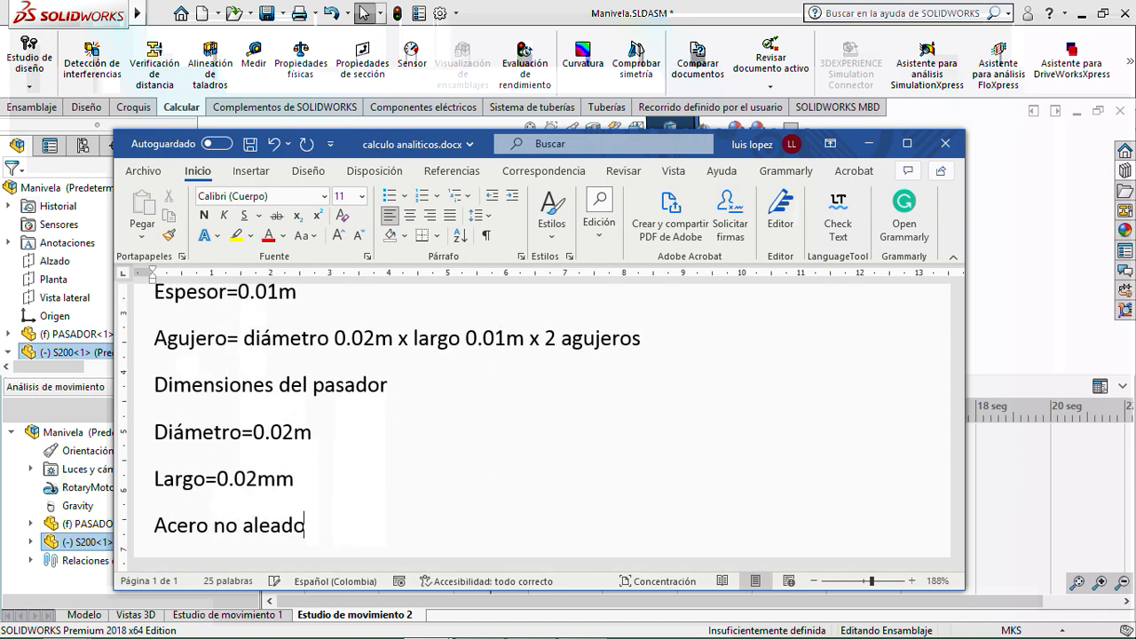
{"action": "key", "text": "Return"}
{"action": "type", "text": "densidad"}
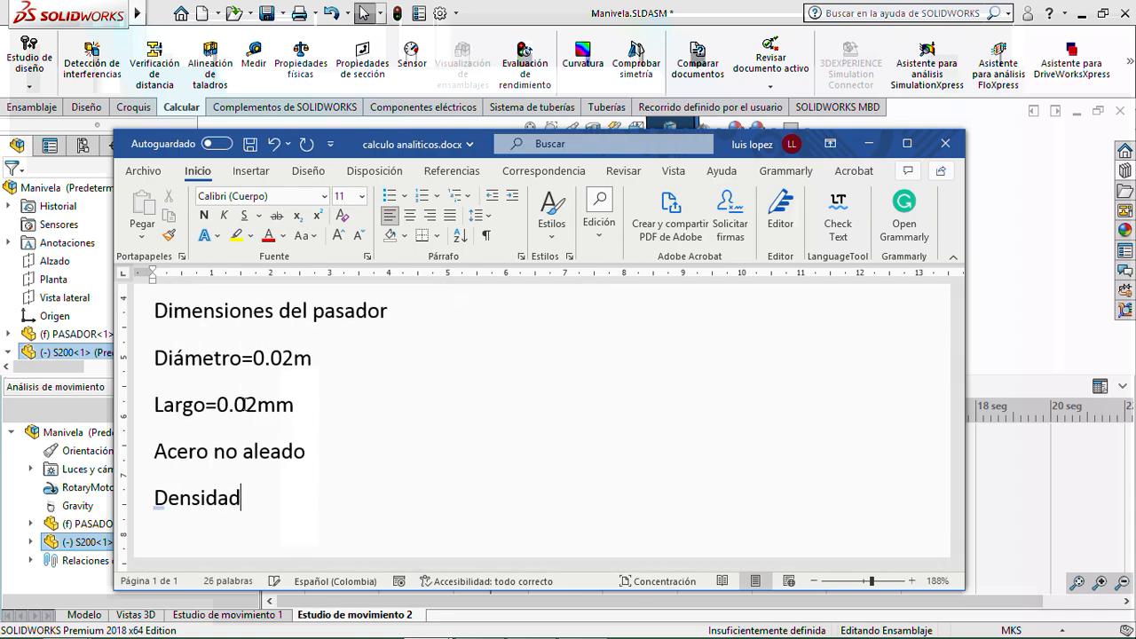
{"action": "type", "text": " ="}
- Complete the density line with the value 7800kg/m^3
{"action": "left_click", "coordinate": [868, 143]}
{"action": "mouse_move", "coordinate": [524, 632]}
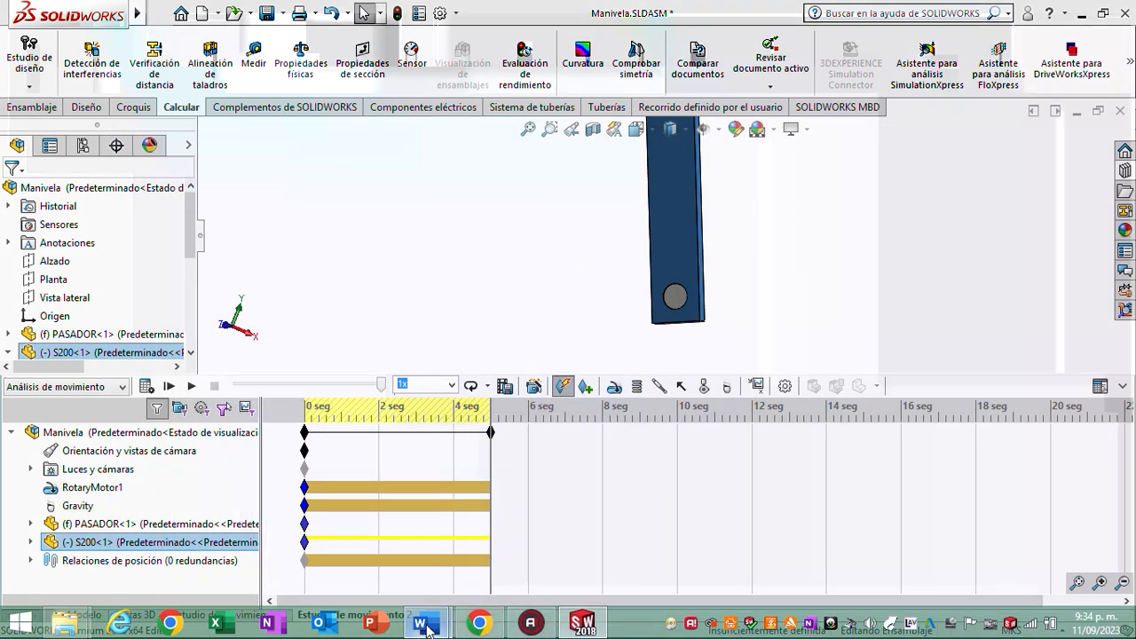
{"action": "mouse_move", "coordinate": [425, 624]}
{"action": "left_click", "coordinate": [499, 545]}
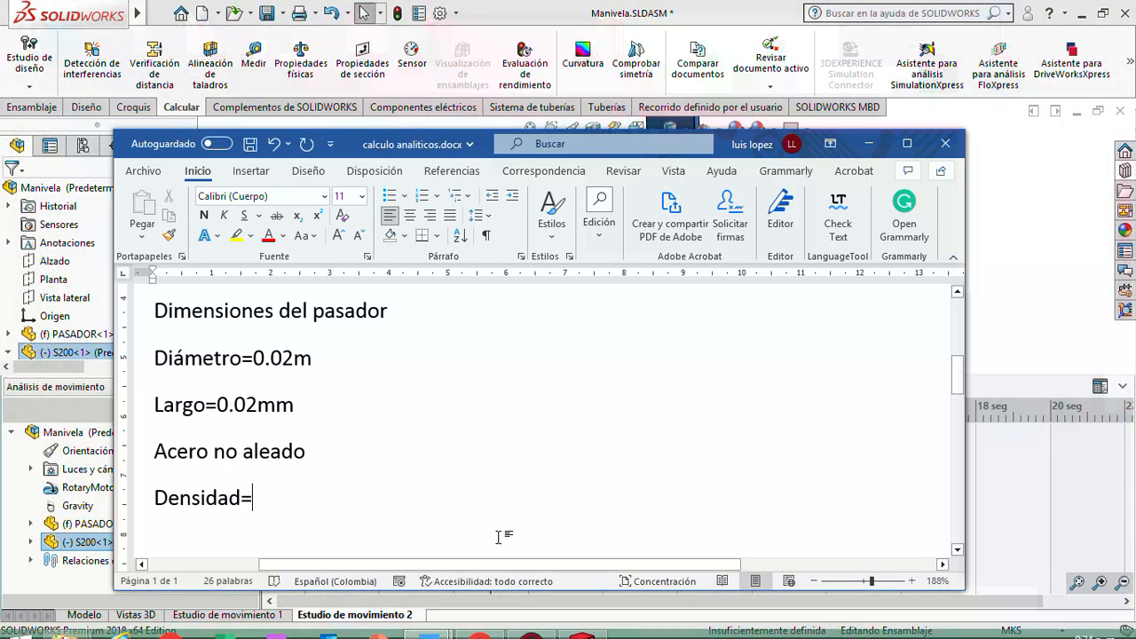
{"action": "type", "text": "7800"}
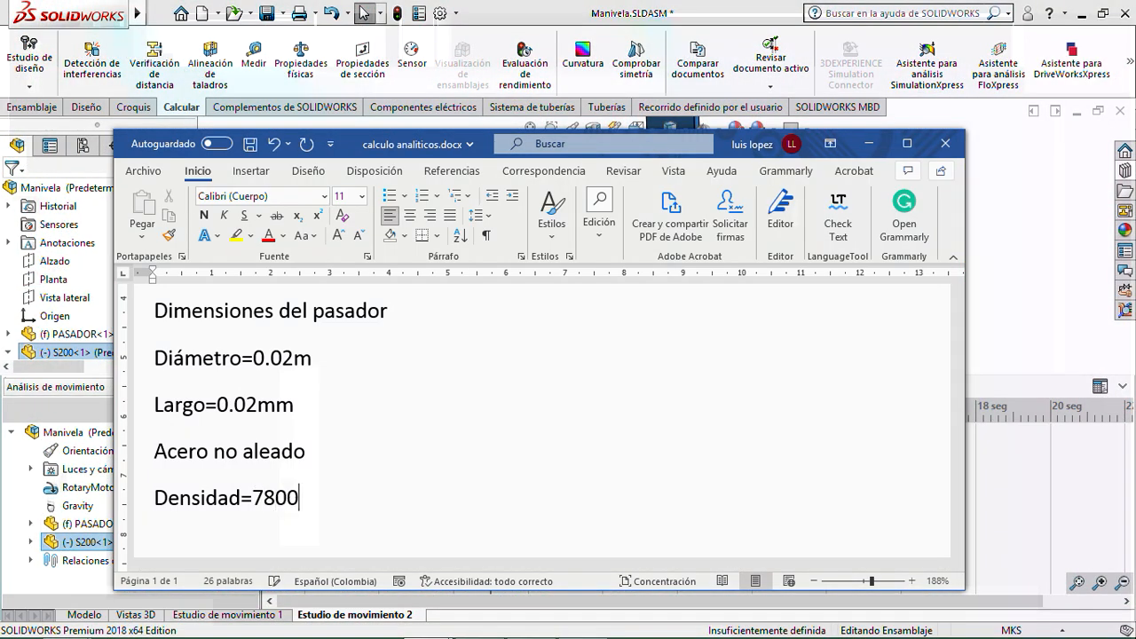
{"action": "type", "text": "kg/"}
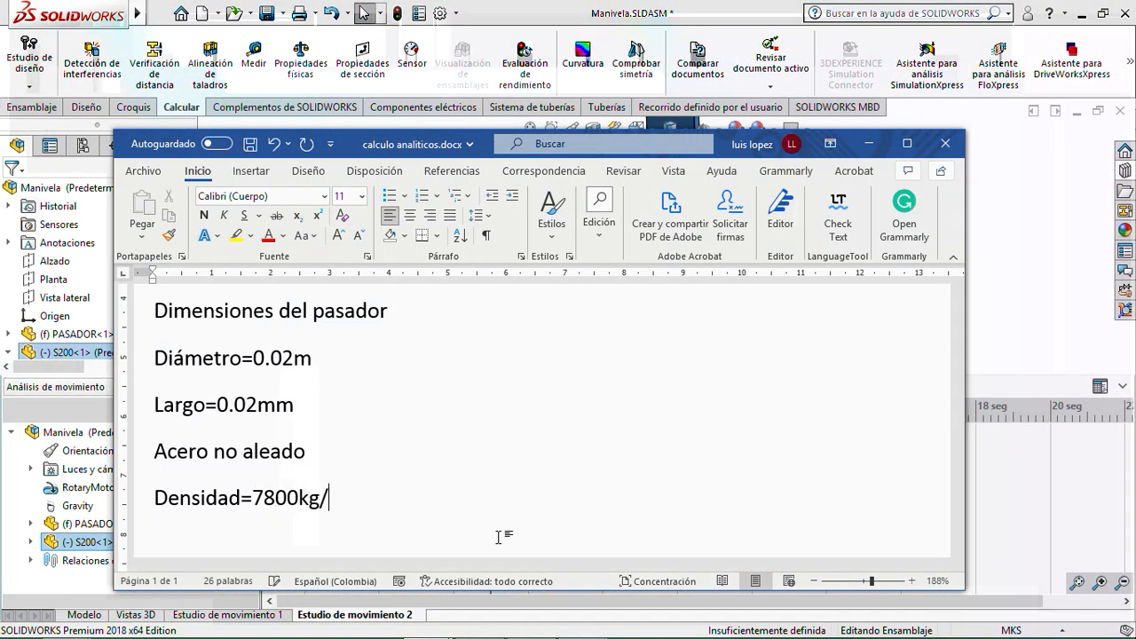
{"action": "type", "text": "m"}
{"action": "key", "text": "BackSpace"}
{"action": "type", "text": "^3"}
- Return to SOLIDWORKS, check the mass density in the S200 component's material properties and close the material editor
{"action": "left_click", "coordinate": [584, 621]}
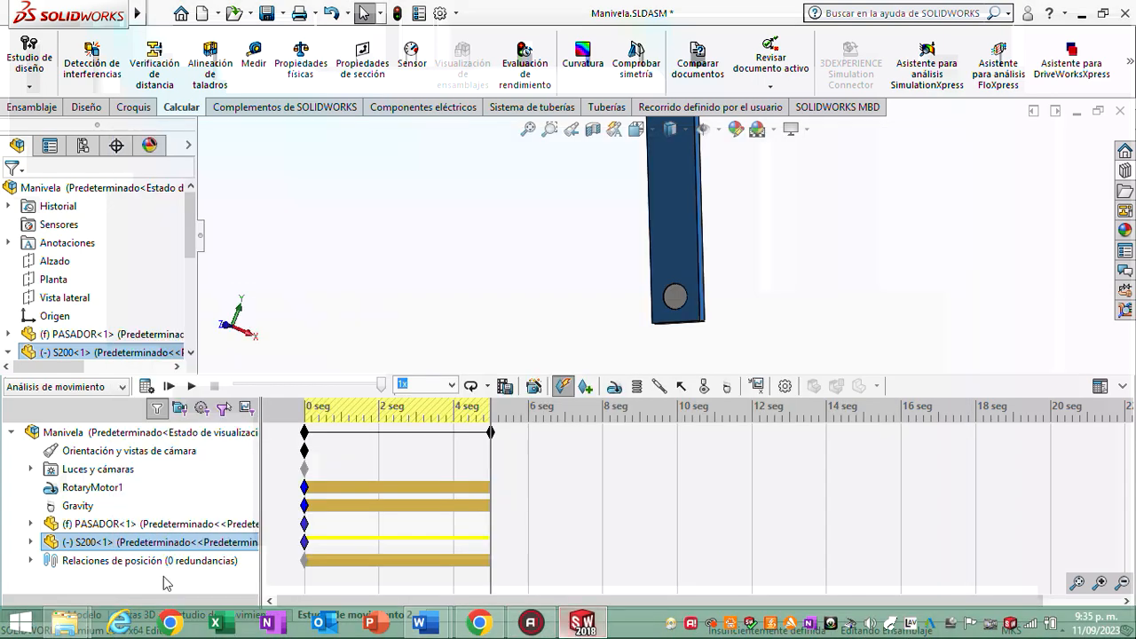
{"action": "right_click", "coordinate": [144, 541]}
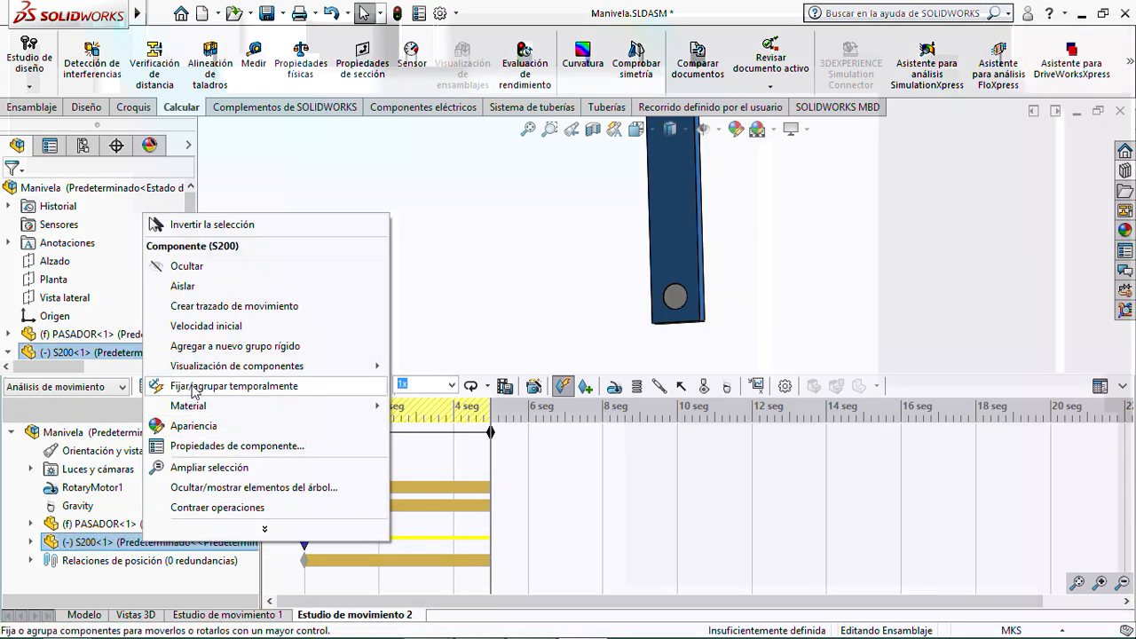
{"action": "mouse_move", "coordinate": [235, 407]}
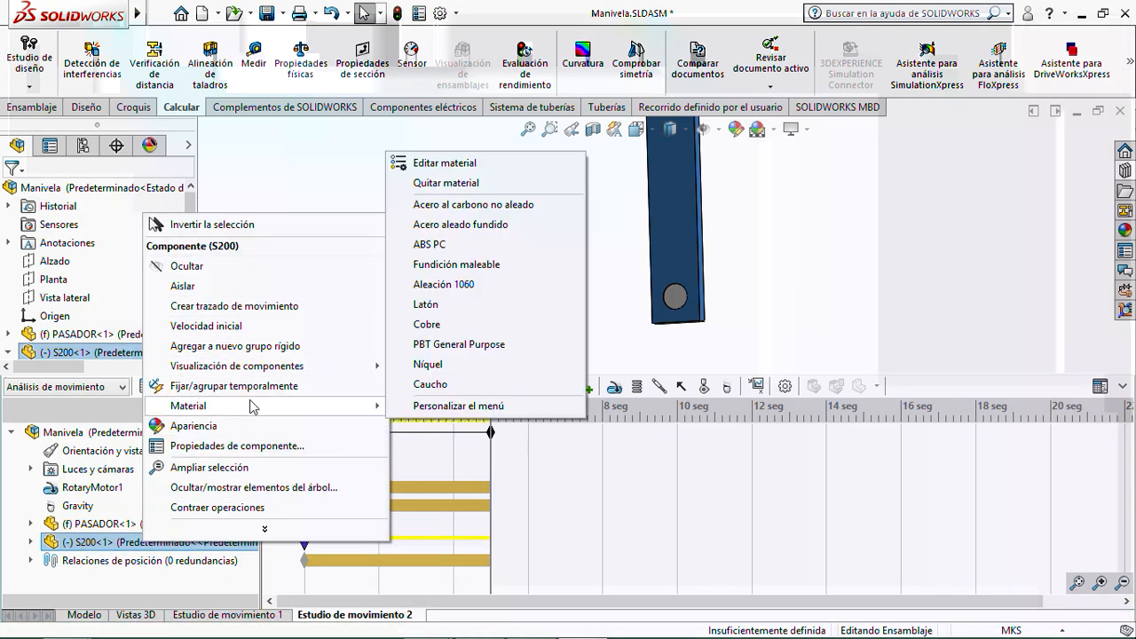
{"action": "left_click", "coordinate": [446, 168]}
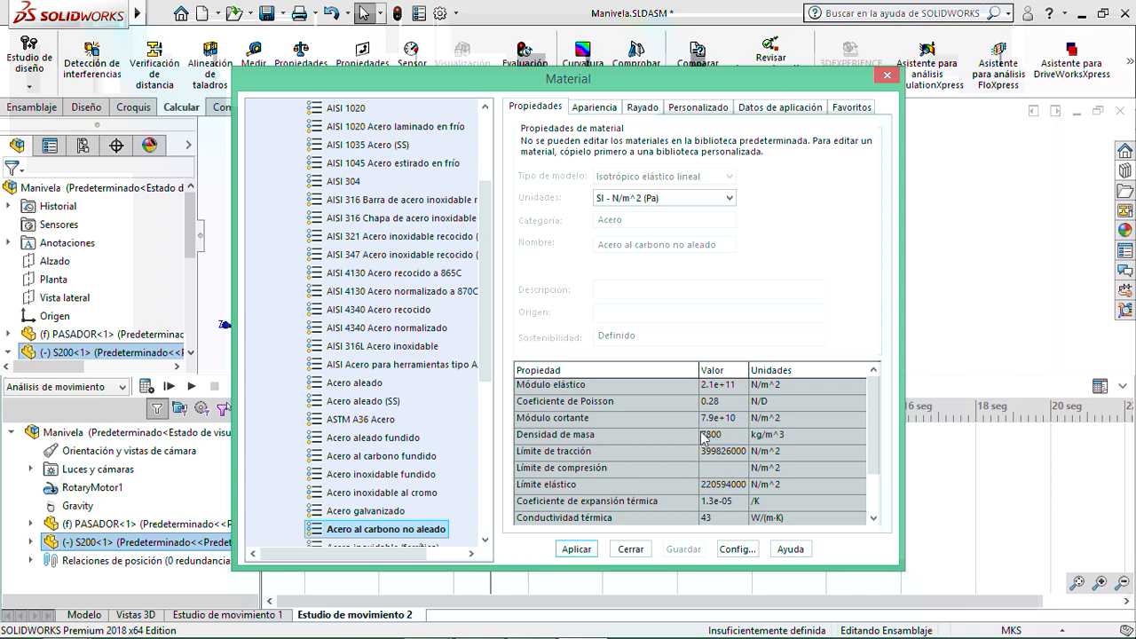
{"action": "left_click", "coordinate": [887, 75]}
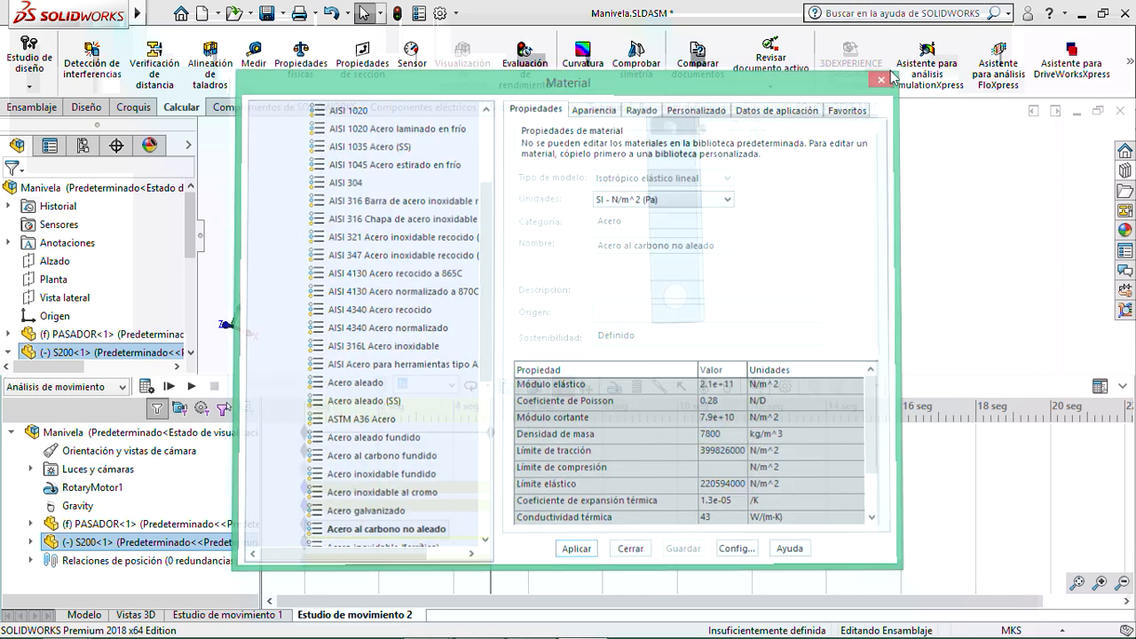
- Return to calculo analiticos.docx in Word and insert the line "Volumen=0.24x0.04x0.01=9.6x10^-5" below the link's thickness
{"action": "mouse_move", "coordinate": [423, 623]}
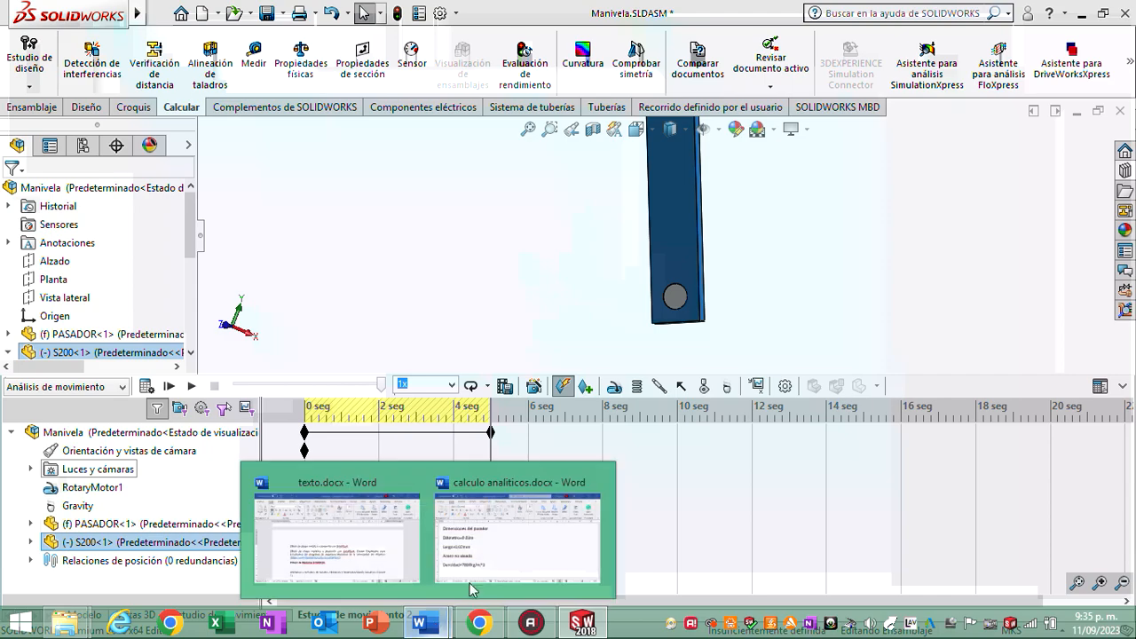
{"action": "left_click", "coordinate": [503, 555]}
{"action": "scroll", "coordinate": [396, 501], "scroll_direction": "up", "scroll_amount": 3}
{"action": "scroll", "coordinate": [395, 501], "scroll_direction": "down", "scroll_amount": 2}
{"action": "scroll", "coordinate": [396, 501], "scroll_direction": "up", "scroll_amount": 4}
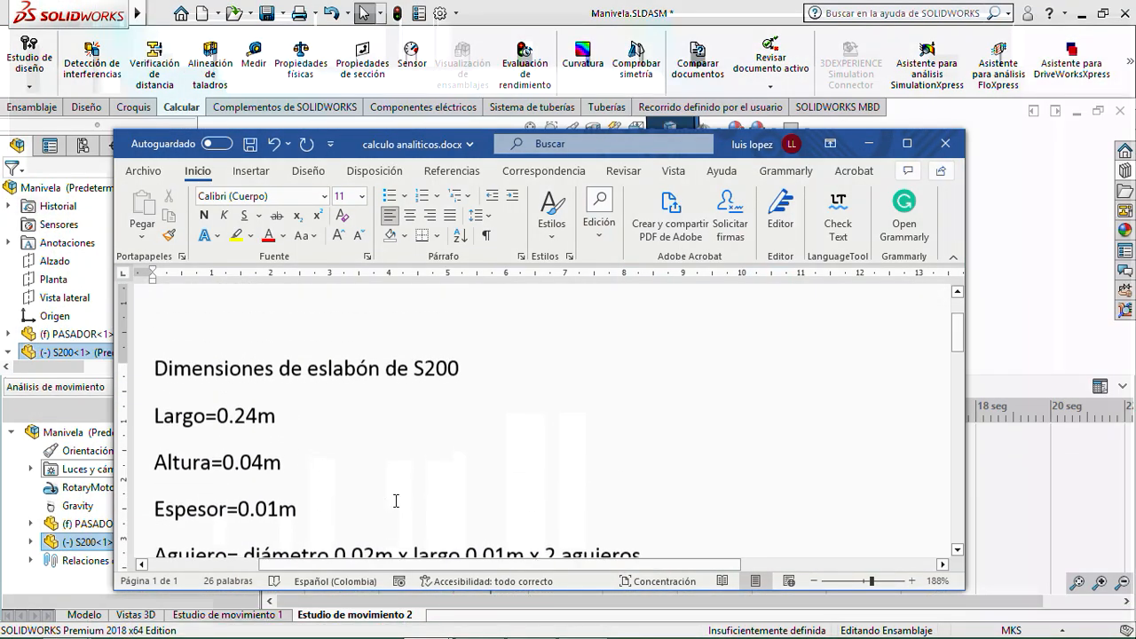
{"action": "scroll", "coordinate": [381, 493], "scroll_direction": "down", "scroll_amount": 2}
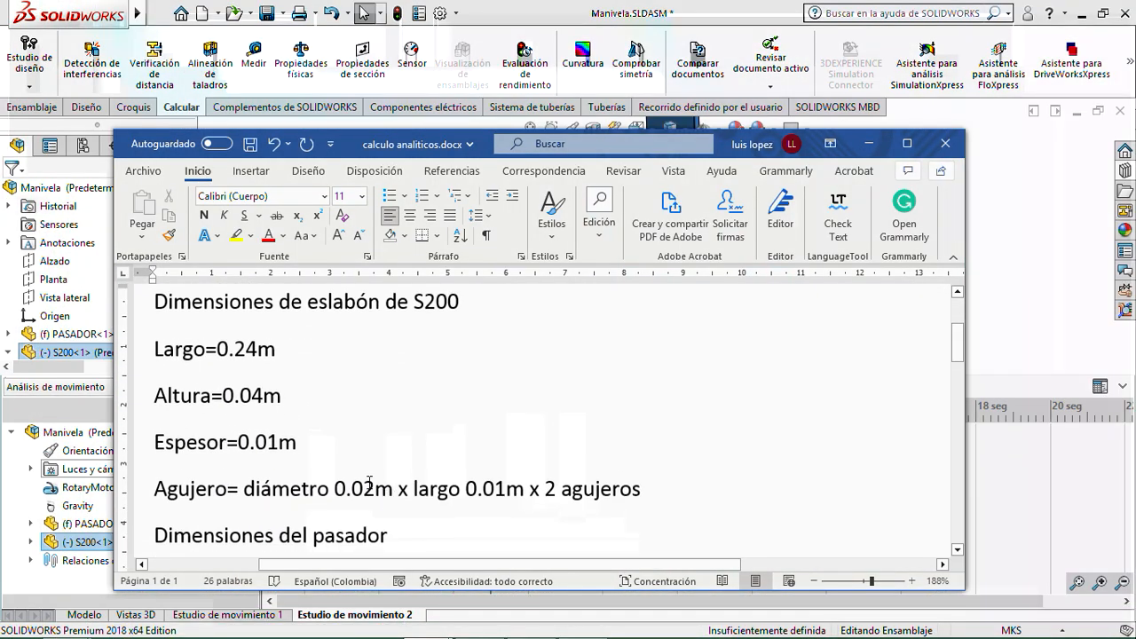
{"action": "left_click", "coordinate": [298, 441]}
{"action": "key", "text": "Return"}
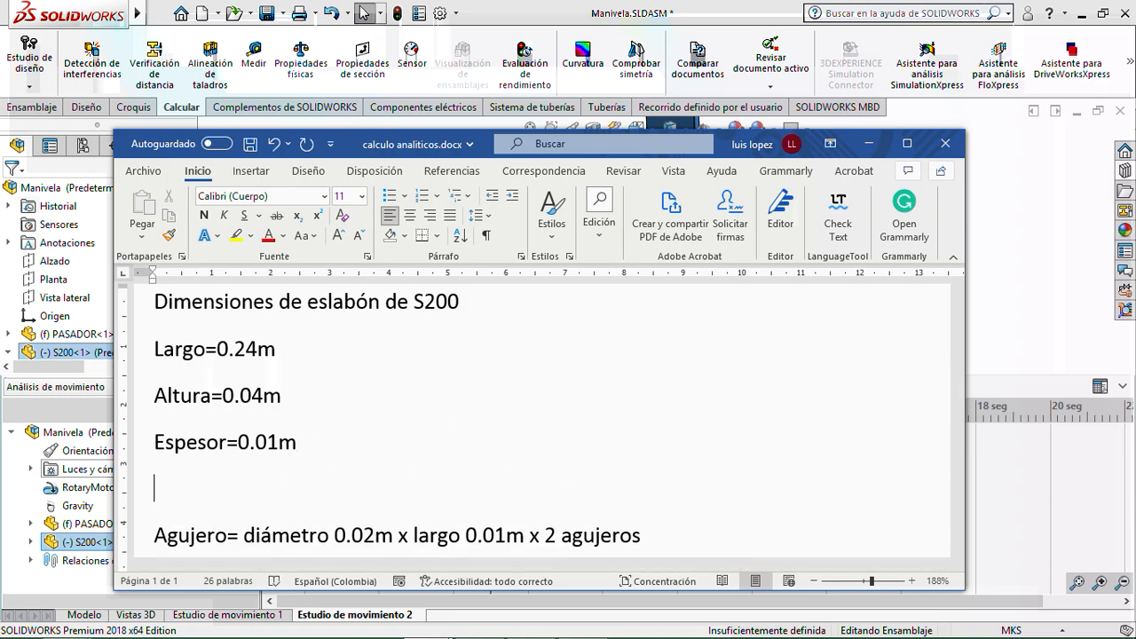
{"action": "type", "text": "Volumen="}
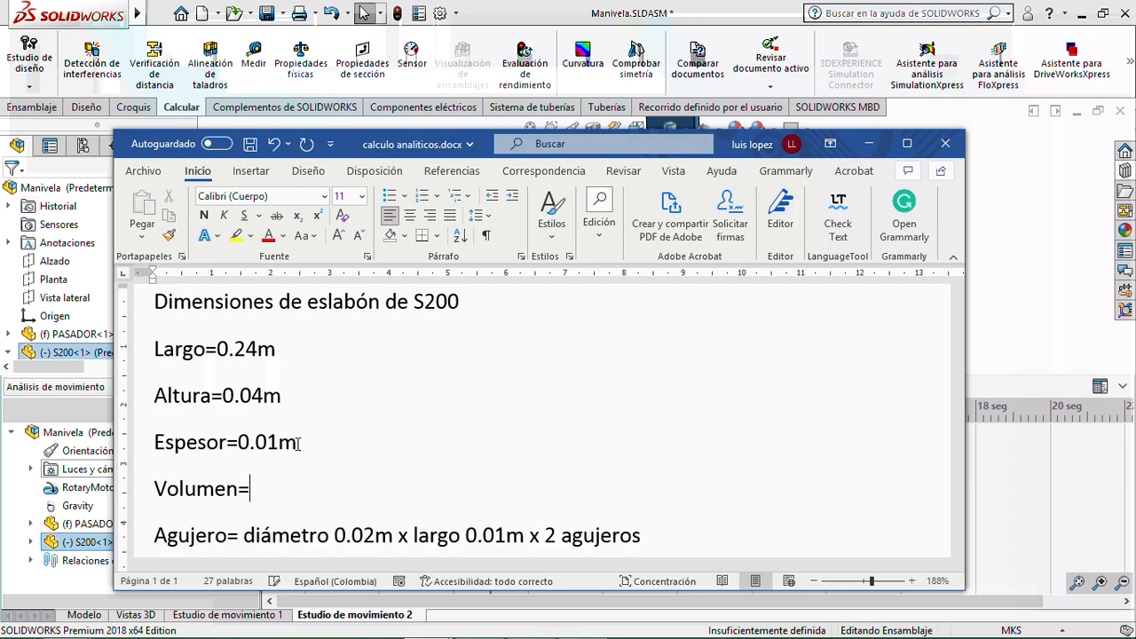
{"action": "type", "text": "0.24x0.04x0.01"}
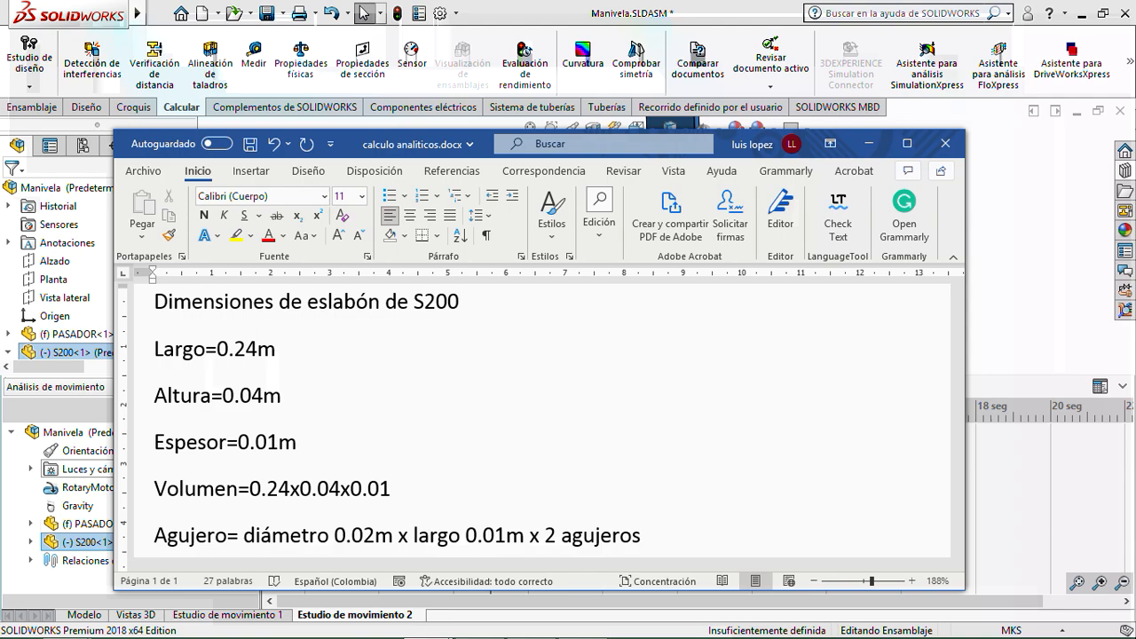
{"action": "type", "text": "=9.6x10^-5"}
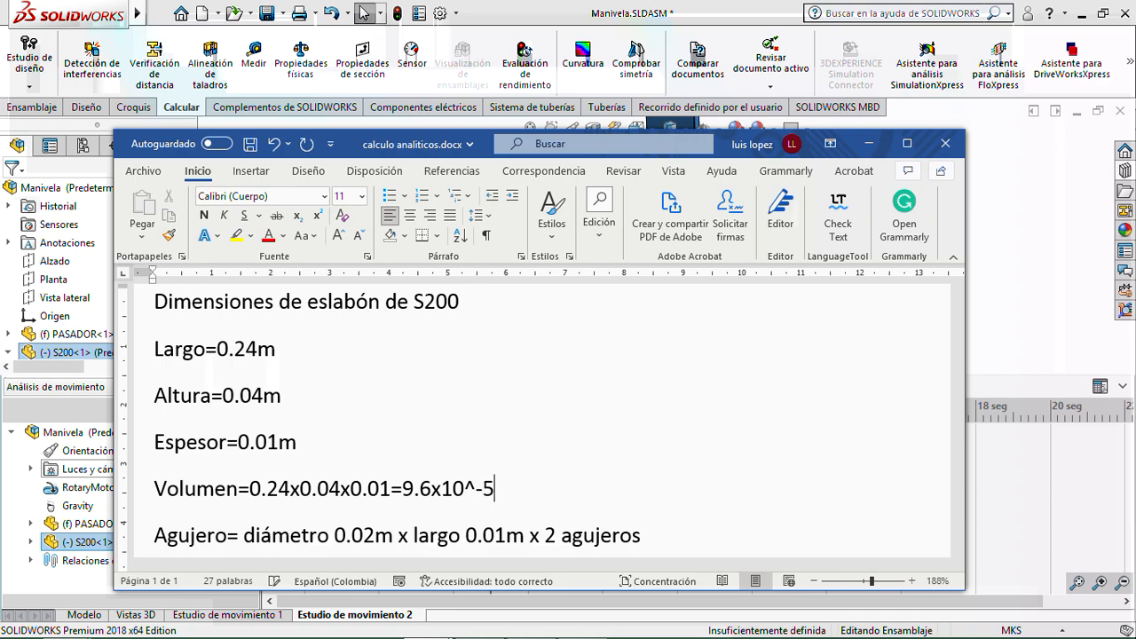
- Add the unit m^3 to the link's volume result and enclose its exponent -5 in parentheses
{"action": "type", "text": "m^3"}
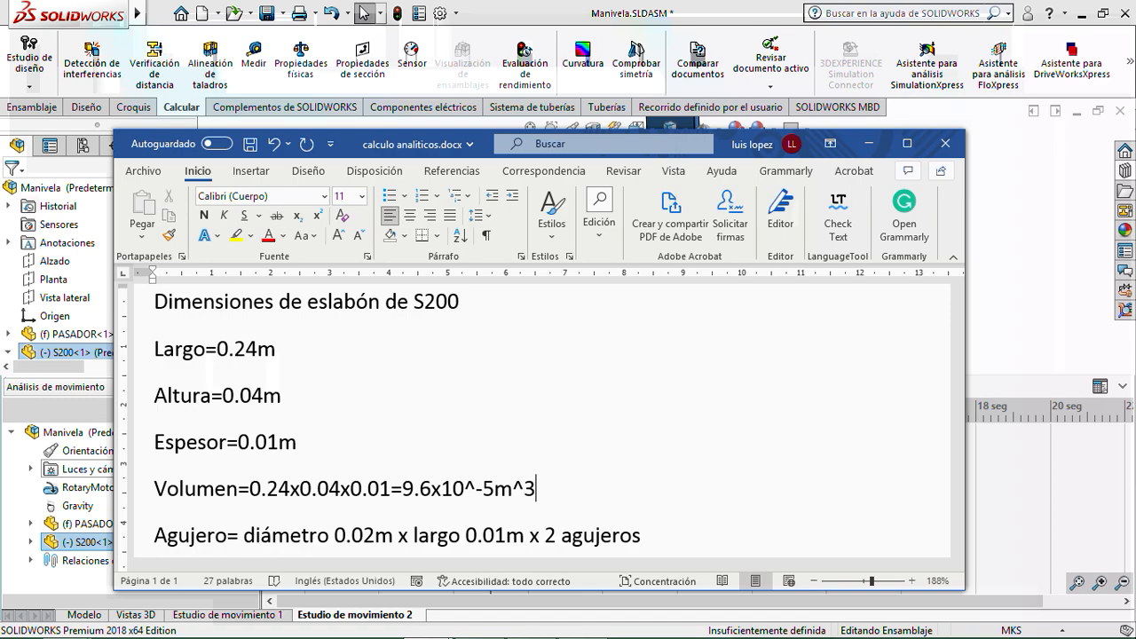
{"action": "left_click", "coordinate": [477, 489]}
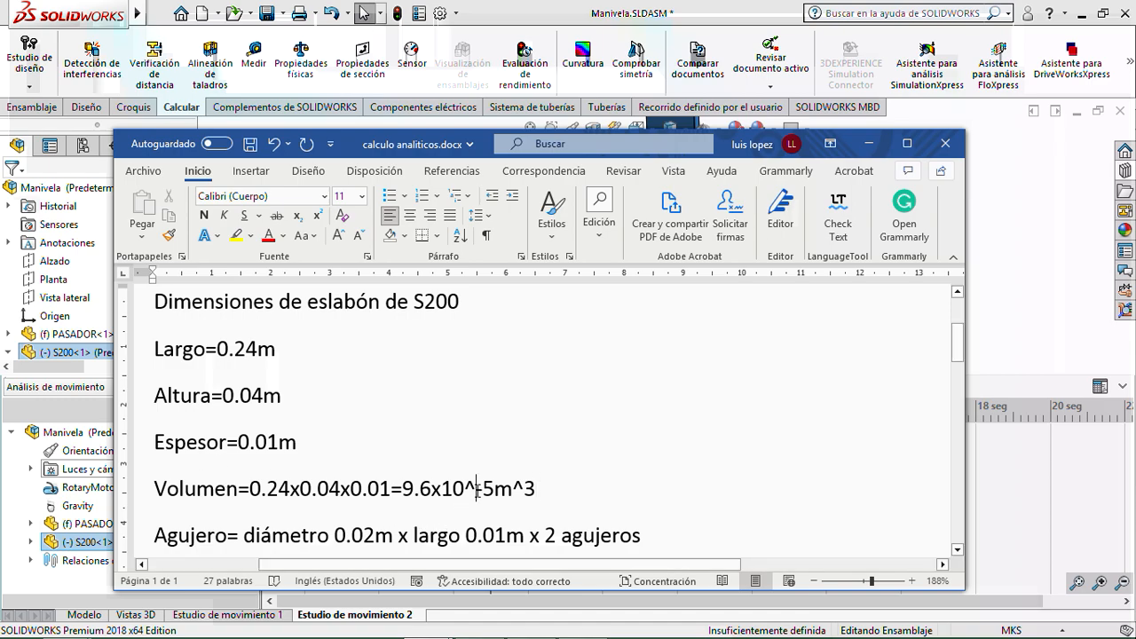
{"action": "type", "text": "("}
{"action": "key", "text": "Right"}
{"action": "key", "text": "Right"}
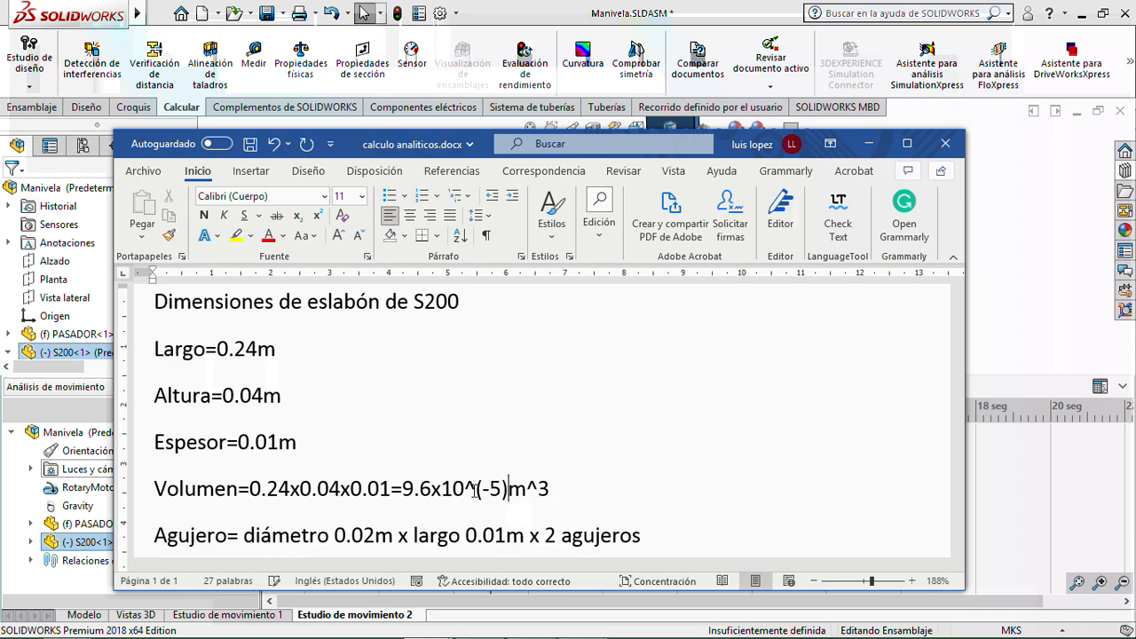
- Start a new line with "V" below the "Agujero" line
{"action": "key", "text": "Right"}
{"action": "key", "text": "Right"}
{"action": "key", "text": "Right"}
{"action": "key", "text": "Down"}
{"action": "key", "text": "Right"}
{"action": "key", "text": "Right"}
{"action": "key", "text": "Right"}
{"action": "key", "text": "Right"}
{"action": "key", "text": "Right"}
{"action": "key", "text": "Right"}
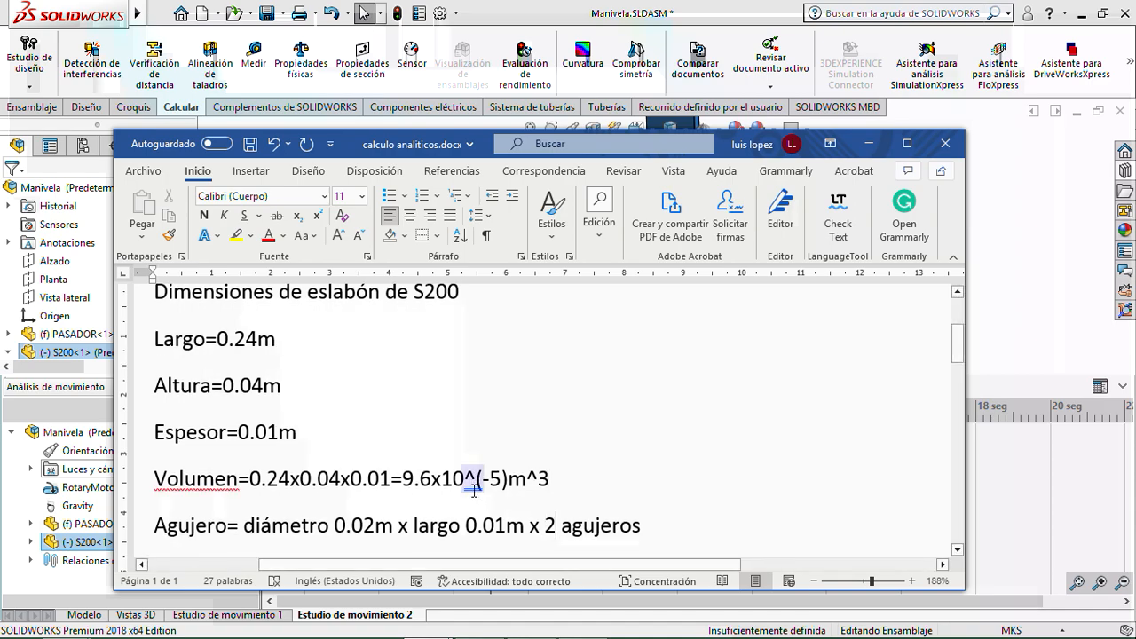
{"action": "key", "text": "Right"}
{"action": "key", "text": "Right"}
{"action": "key", "text": "Right"}
{"action": "key", "text": "Down"}
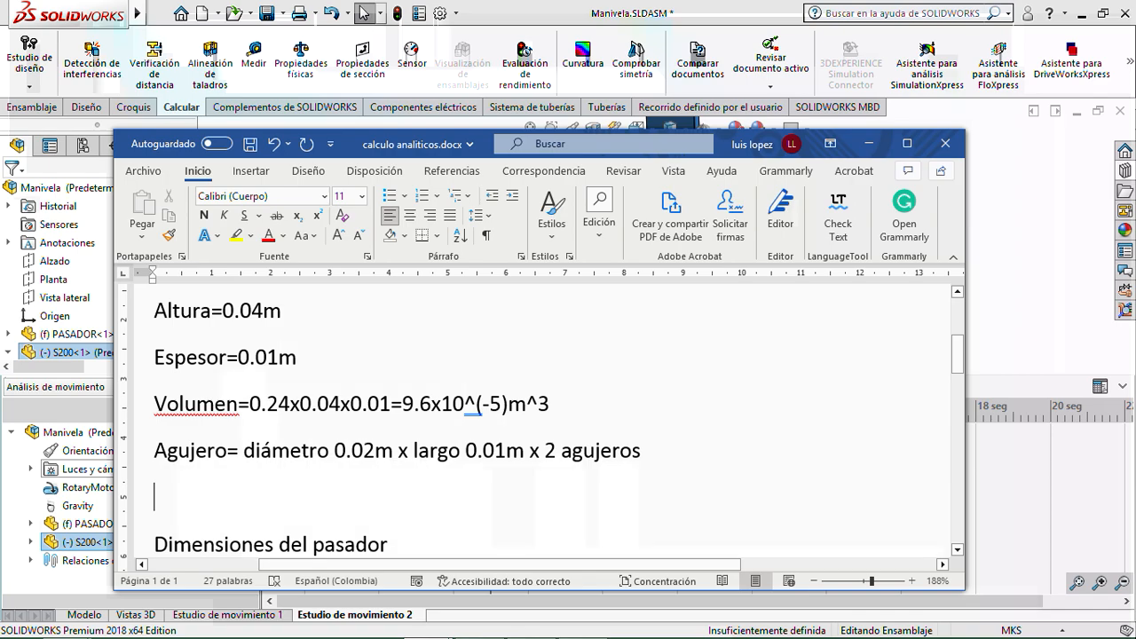
{"action": "type", "text": "V"}
- Extend the label of the link's volume line to "Volumen macizo"
{"action": "key", "text": "Up"}
{"action": "key", "text": "Up"}
{"action": "key", "text": "Right"}
{"action": "key", "text": "Right"}
{"action": "key", "text": "Right"}
{"action": "key", "text": "Right"}
{"action": "key", "text": "Right"}
{"action": "key", "text": "Right"}
{"action": "type", "text": "ma"}
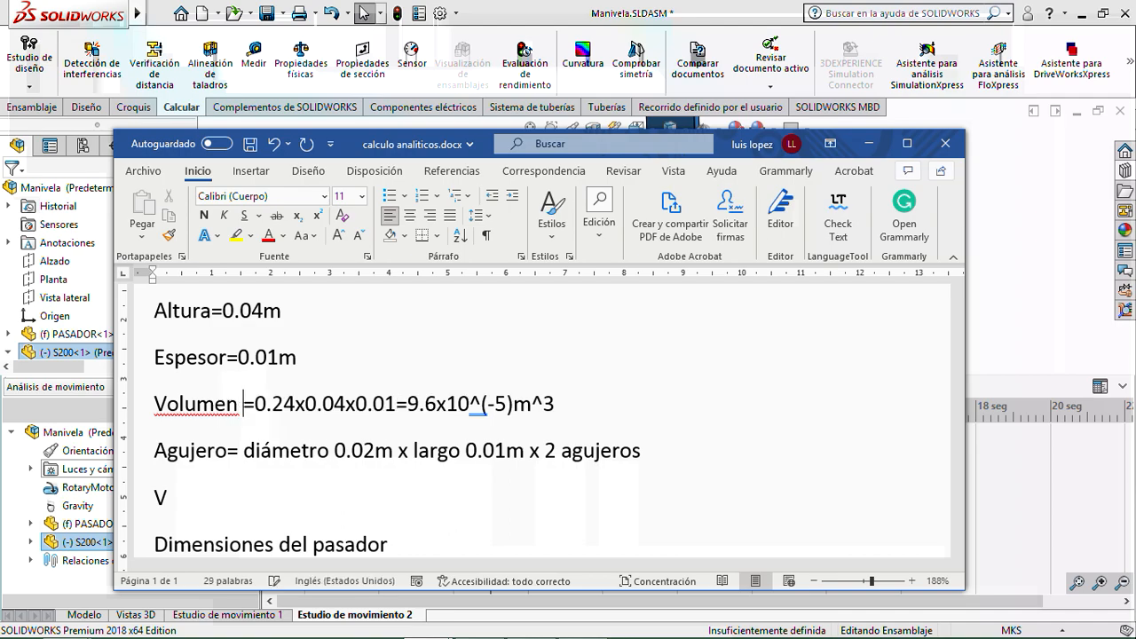
{"action": "type", "text": "ci"}
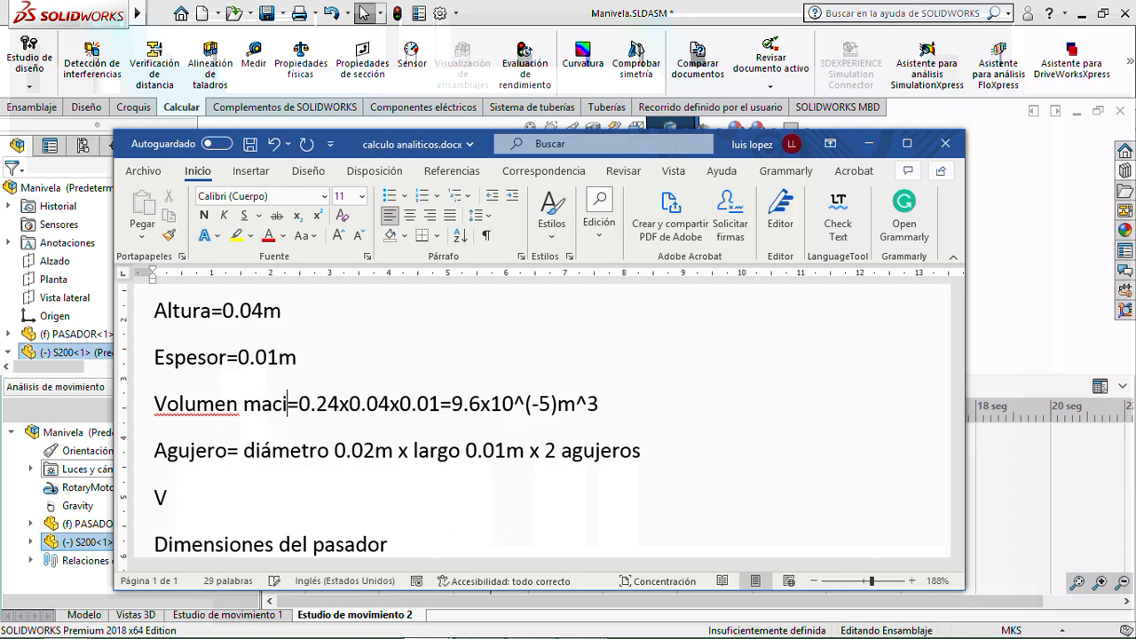
{"action": "type", "text": "zo"}
- Complete the label "Volumen agujeros=" on the line started below the hole dimensions
{"action": "key", "text": "Down"}
{"action": "key", "text": "Down"}
{"action": "type", "text": "olu"}
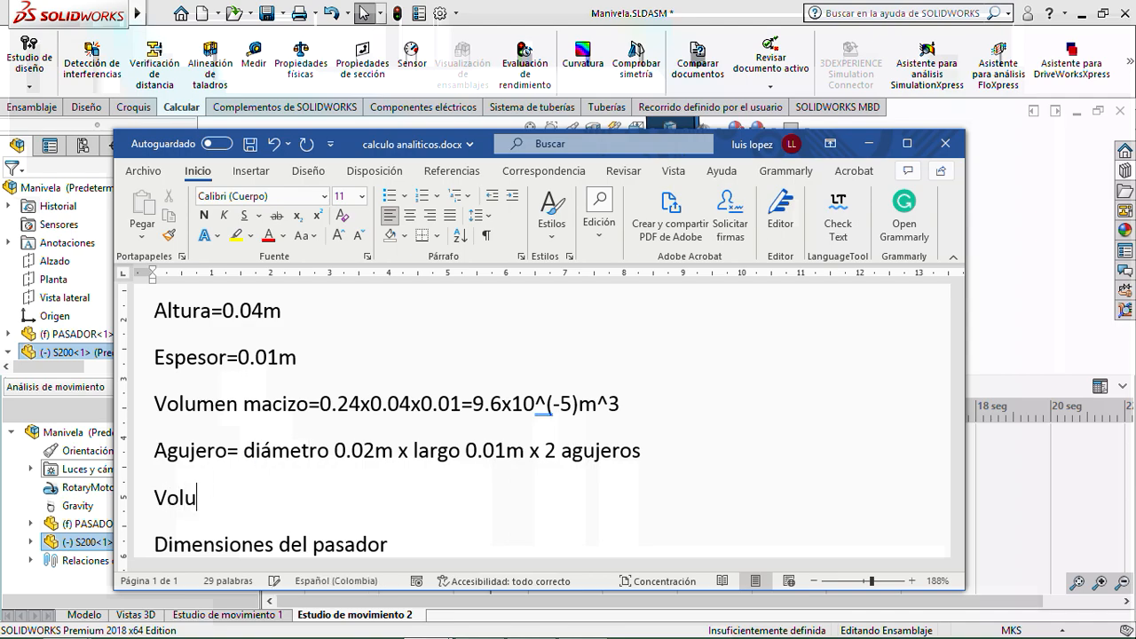
{"action": "type", "text": "men agujeros="}
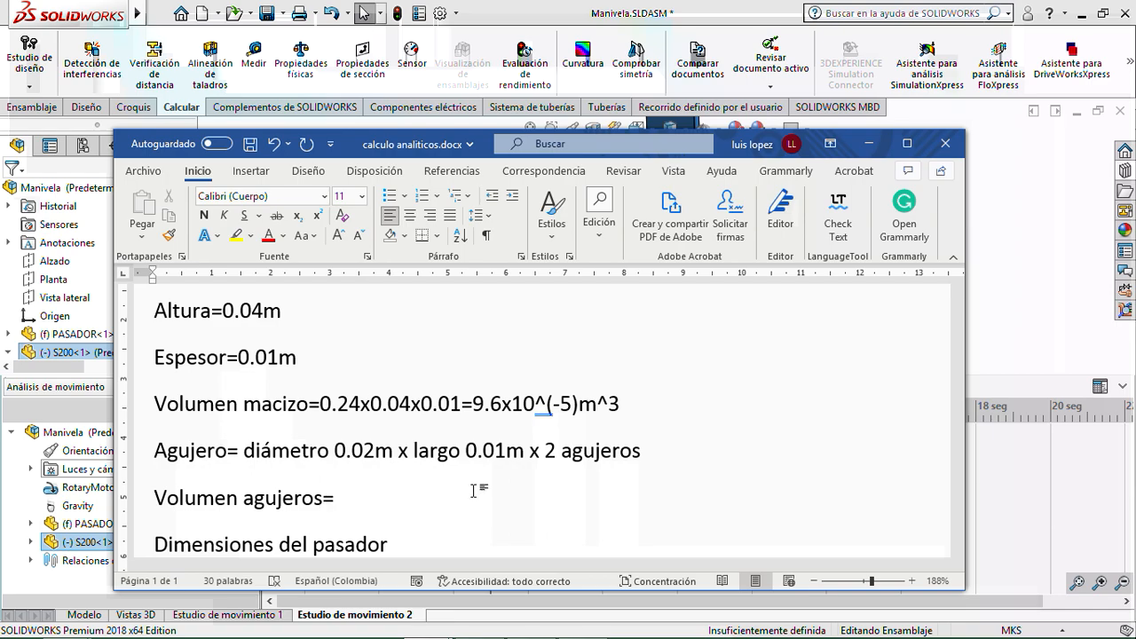
- Enter the circle expression "pi*(0.02)^2" after "Volumen agujeros="
{"action": "type", "text": "pi*"}
{"action": "type", "text": "0.02"}
{"action": "key", "text": "Left"}
{"action": "key", "text": "Left"}
{"action": "key", "text": "Left"}
{"action": "key", "text": "Left"}
{"action": "type", "text": "^"}
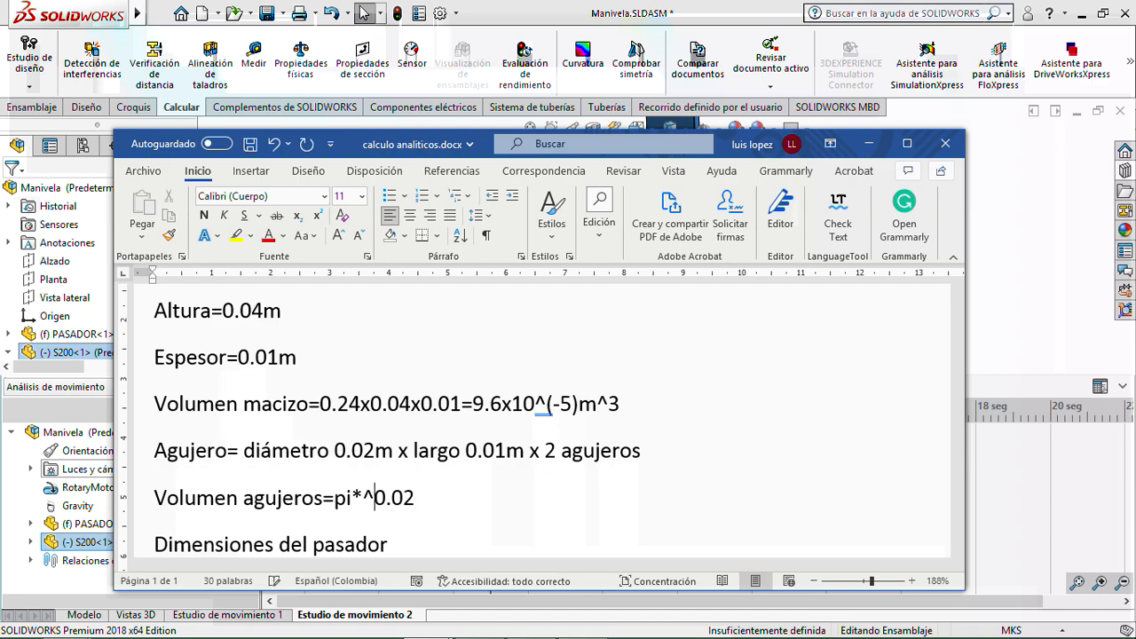
{"action": "key", "text": "BackSpace"}
{"action": "type", "text": "("}
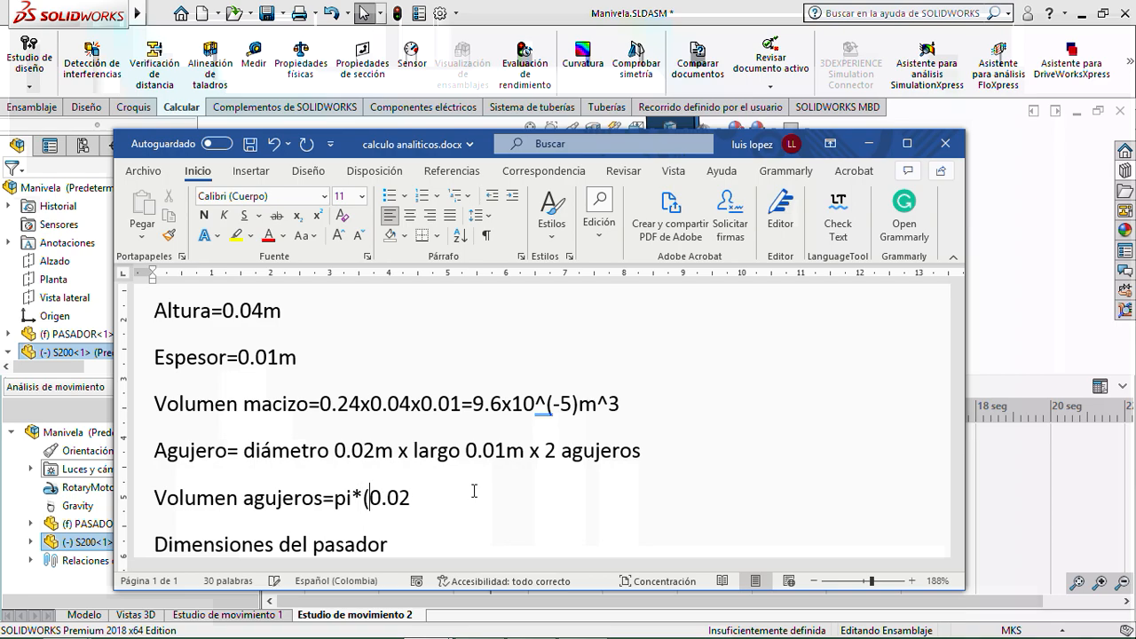
{"action": "key", "text": "Right"}
{"action": "key", "text": "Right"}
{"action": "key", "text": "Right"}
{"action": "key", "text": "Right"}
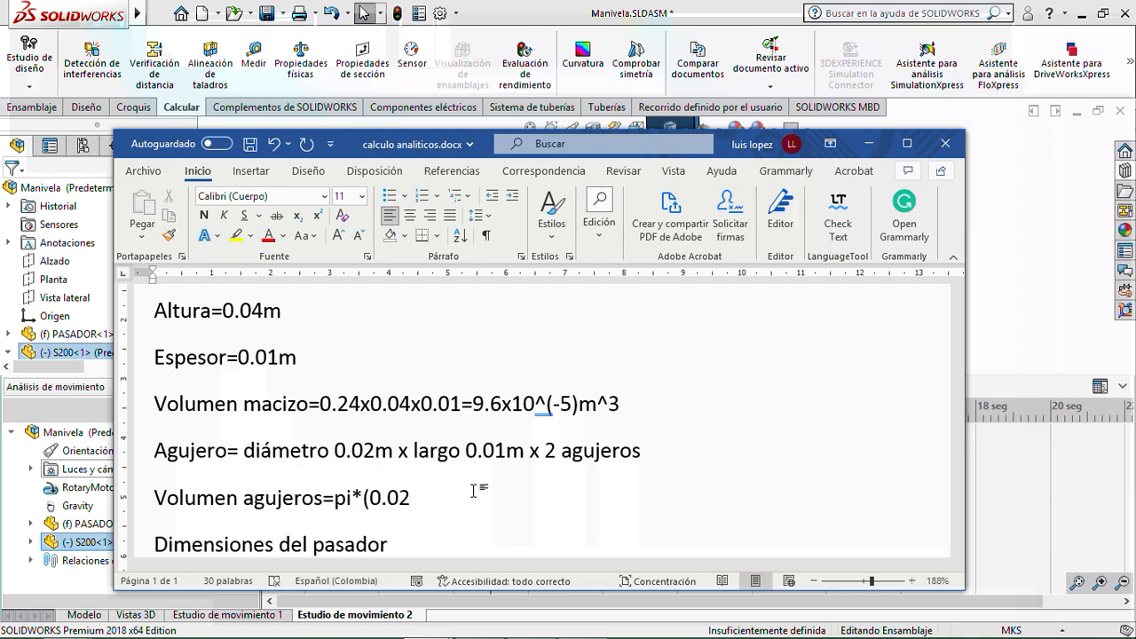
{"action": "type", "text": ")^2"}
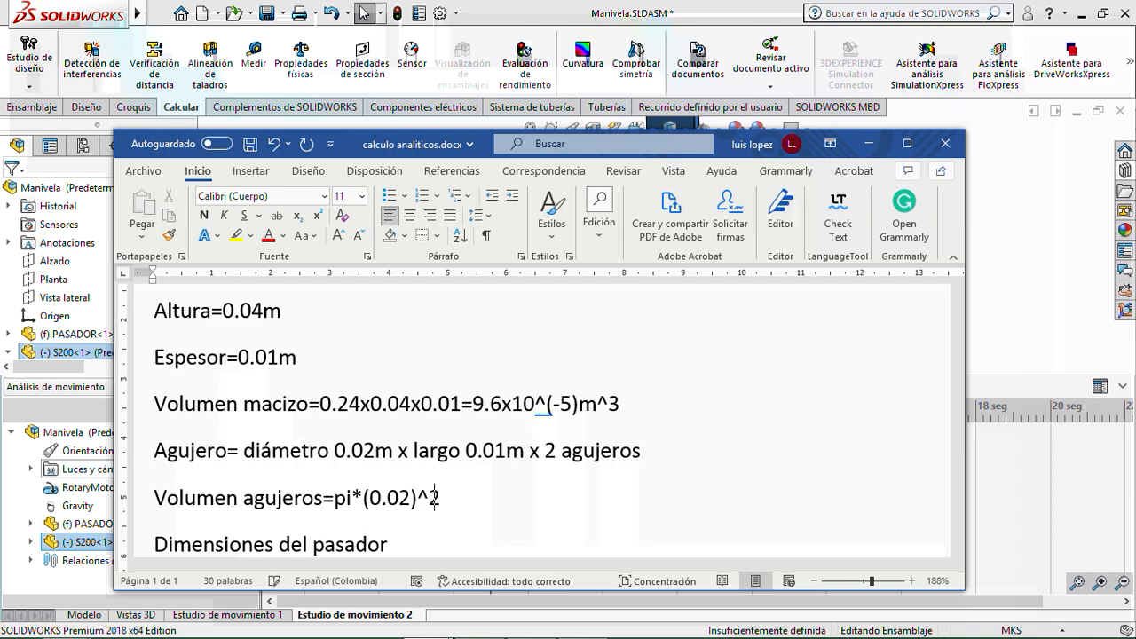
- Insert the factor "0.25x" before pi in the hole volume formula
{"action": "key", "text": "Left"}
{"action": "key", "text": "Left"}
{"action": "key", "text": "Left"}
{"action": "key", "text": "Left"}
{"action": "key", "text": "Left"}
{"action": "key", "text": "Left"}
{"action": "key", "text": "Left"}
{"action": "key", "text": "Left"}
{"action": "key", "text": "Left"}
{"action": "key", "text": "Left"}
{"action": "key", "text": "Left"}
{"action": "type", "text": "0.25*"}
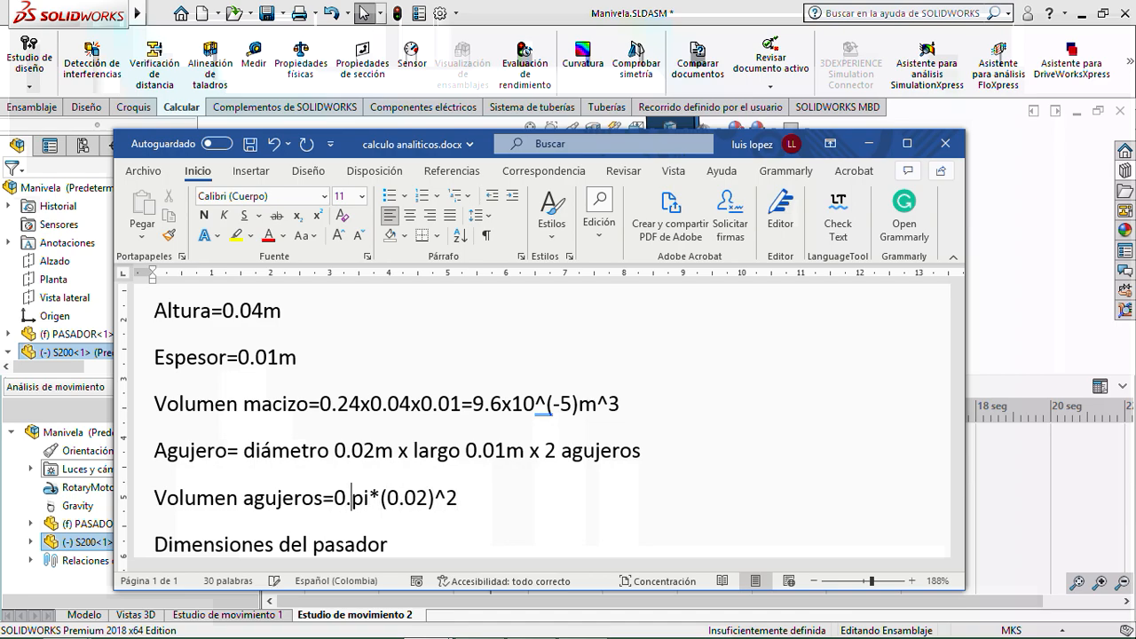
{"action": "key", "text": "BackSpace"}
{"action": "type", "text": "x"}
- Replace the asterisk after pi with x and space out the terms as "0.25 x pi x (0.02)^2"
{"action": "key", "text": "Right"}
{"action": "key", "text": "Right"}
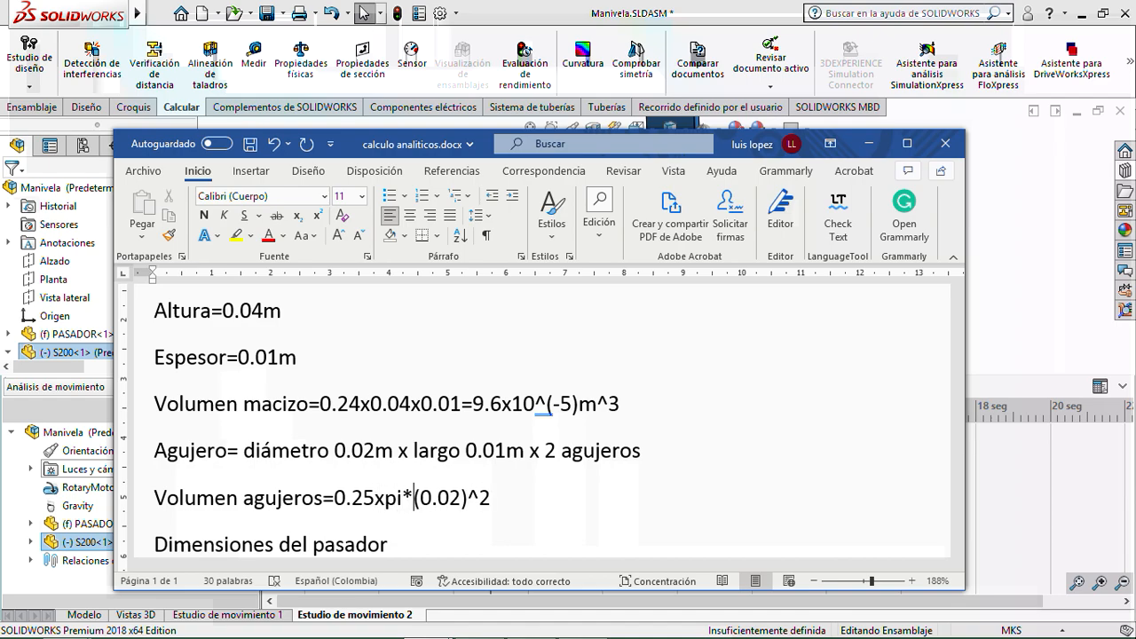
{"action": "key", "text": "Delete"}
{"action": "type", "text": "x"}
{"action": "key", "text": "Left"}
{"action": "key", "text": "Left"}
{"action": "key", "text": "Left"}
{"action": "key", "text": "Left"}
{"action": "key", "text": "Right"}
{"action": "key", "text": "Right"}
{"action": "key", "text": "Right"}
{"action": "key", "text": "Right"}
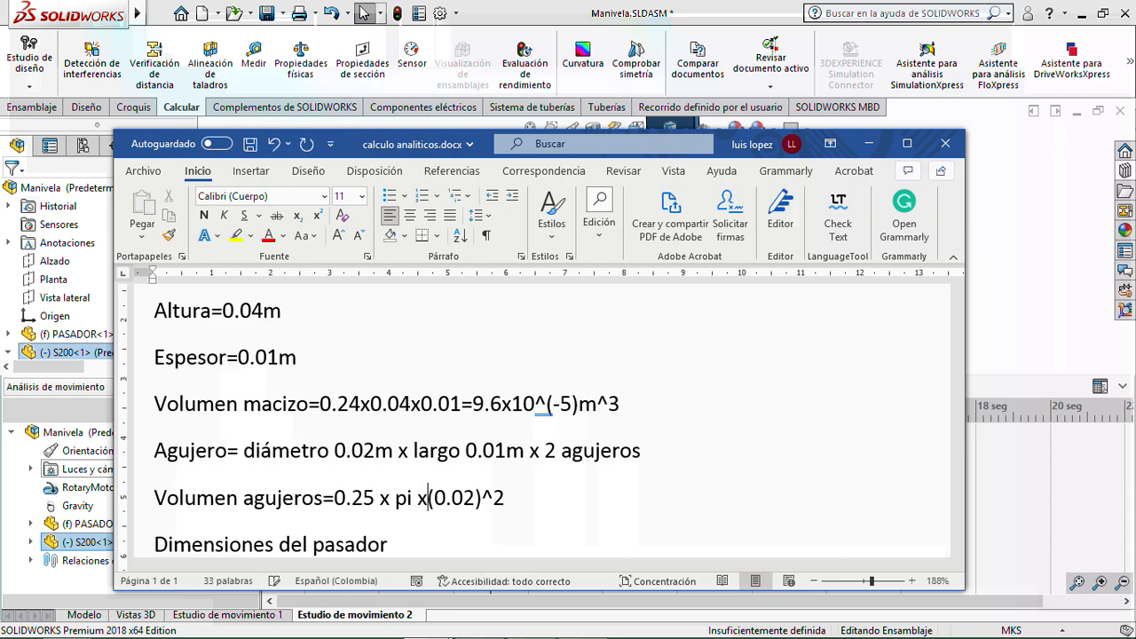
{"action": "key", "text": "Right"}
{"action": "key", "text": "Right"}
{"action": "key", "text": "Right"}
{"action": "key", "text": "Right"}
- Insert the hole length factor "0.01x" before 0.25 in the hole volume formula
{"action": "key", "text": "Left"}
{"action": "key", "text": "Left"}
{"action": "key", "text": "Left"}
{"action": "key", "text": "Left"}
{"action": "key", "text": "Left"}
{"action": "key", "text": "Left"}
{"action": "key", "text": "Left"}
{"action": "key", "text": "Left"}
{"action": "key", "text": "Left"}
{"action": "key", "text": "Left"}
{"action": "key", "text": "Left"}
{"action": "key", "text": "Left"}
{"action": "key", "text": "Left"}
{"action": "key", "text": "Left"}
{"action": "key", "text": "Left"}
{"action": "key", "text": "Left"}
{"action": "key", "text": "Left"}
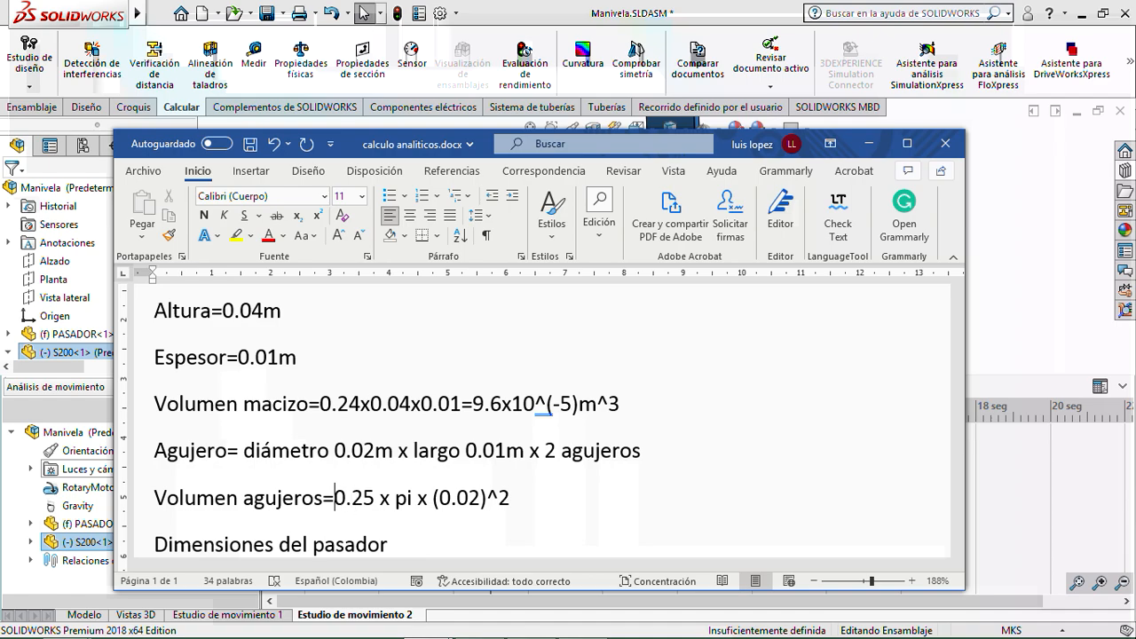
{"action": "type", "text": "x"}
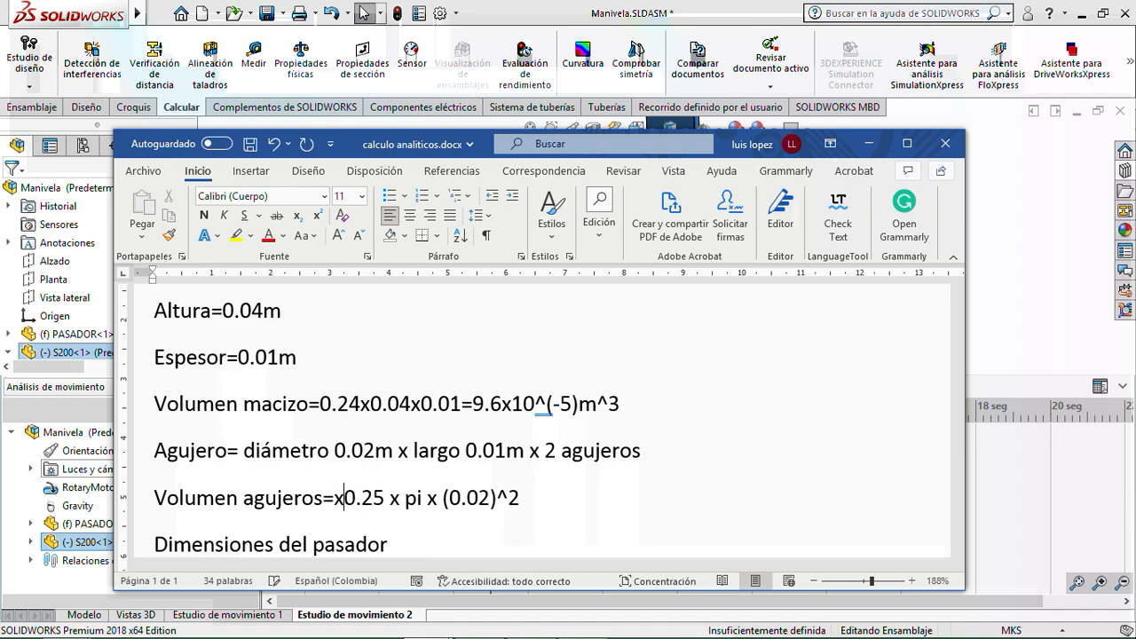
{"action": "type", "text": "0.01"}
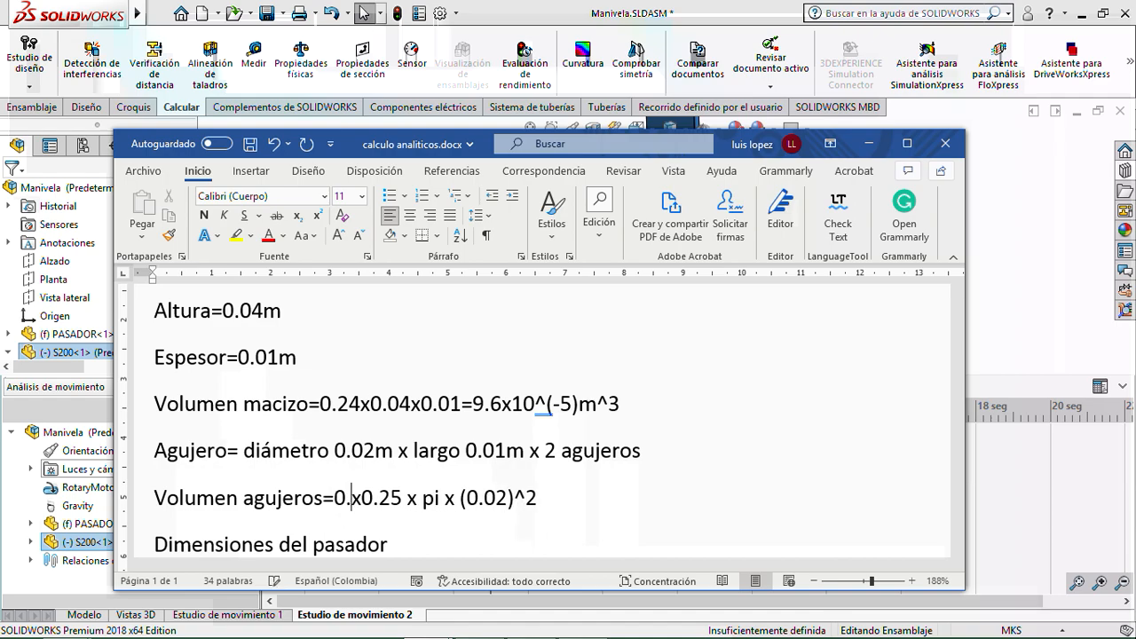
{"action": "key", "text": "BackSpace"}
{"action": "type", "text": "01"}
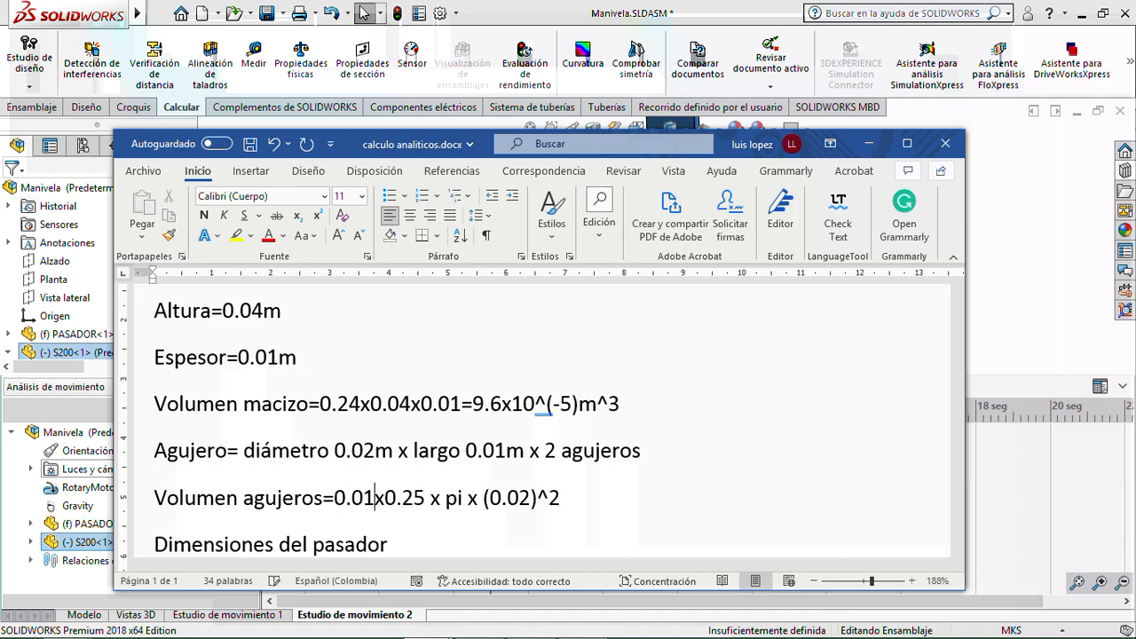
- Insert the factor "2x" at the start of the hole volume formula and move the text cursor towards its end
{"action": "key", "text": "Left"}
{"action": "key", "text": "Left"}
{"action": "key", "text": "Left"}
{"action": "type", "text": "2"}
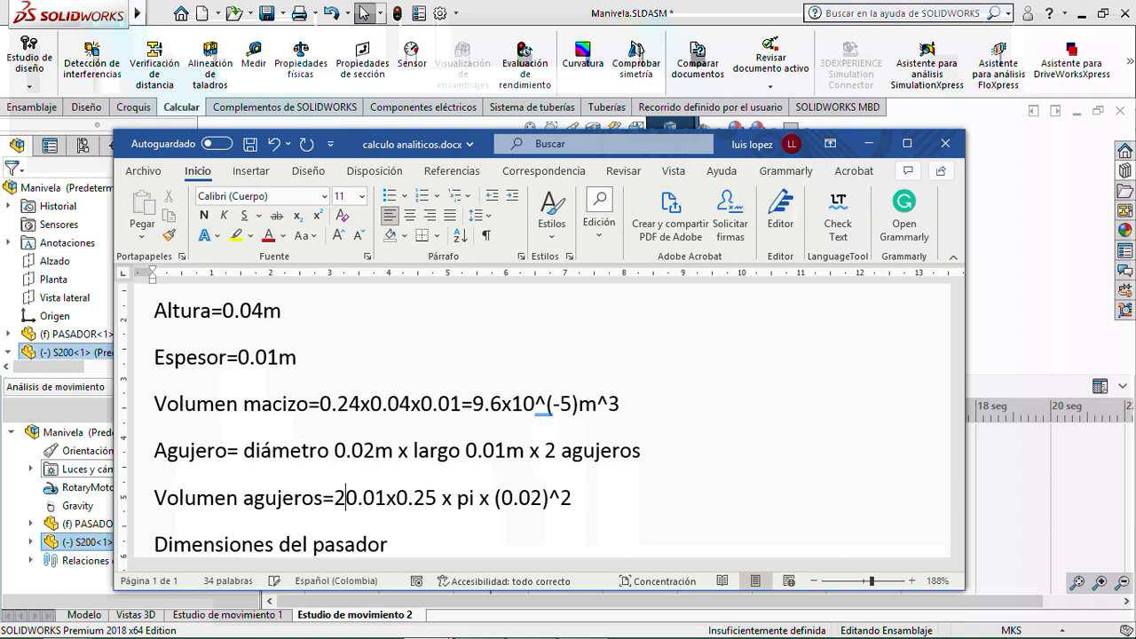
{"action": "type", "text": "x"}
{"action": "key", "text": "Right"}
{"action": "key", "text": "Right"}
{"action": "key", "text": "Right"}
{"action": "key", "text": "Right"}
{"action": "key", "text": "Right"}
{"action": "key", "text": "Right"}
{"action": "key", "text": "Right"}
{"action": "key", "text": "Right"}
{"action": "key", "text": "Right"}
{"action": "key", "text": "Right"}
{"action": "key", "text": "Right"}
{"action": "key", "text": "Right"}
{"action": "key", "text": "Right"}
{"action": "key", "text": "Right"}
{"action": "key", "text": "Right"}
{"action": "key", "text": "Right"}
{"action": "key", "text": "Right"}
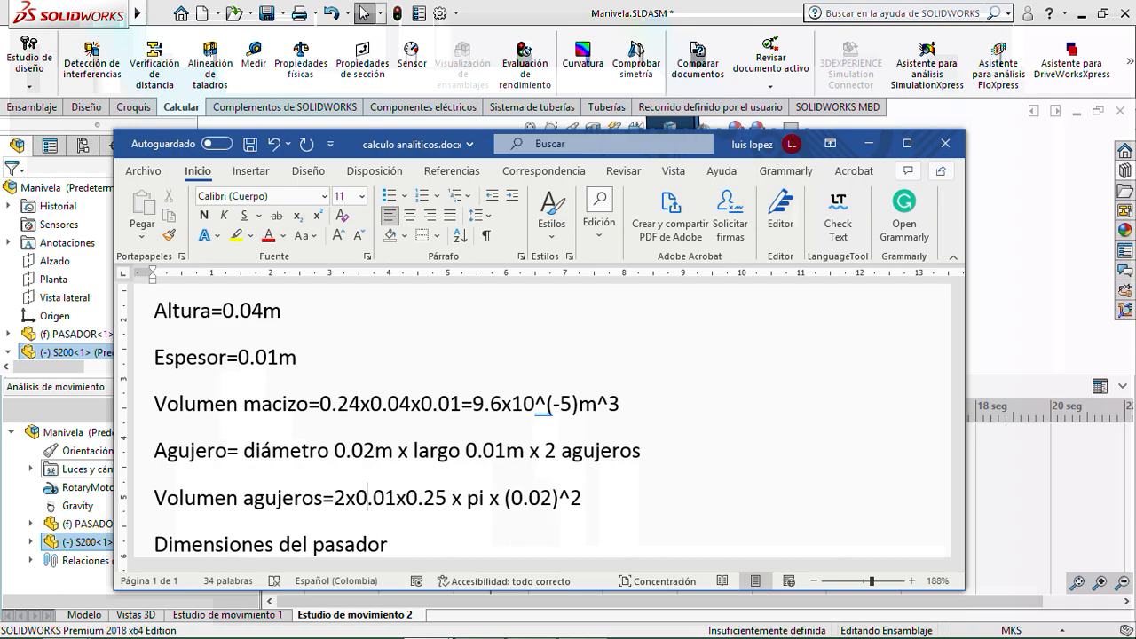
- Complete the "Volumen agujeros" line by appending the result =6.283185307x10^(-6)
{"action": "key", "text": "Right"}
{"action": "key", "text": "Right"}
{"action": "key", "text": "Right"}
{"action": "key", "text": "Right"}
{"action": "key", "text": "Right"}
{"action": "key", "text": "Right"}
{"action": "key", "text": "Right"}
{"action": "key", "text": "Right"}
{"action": "type", "text": "="}
{"action": "type", "text": "6.28318"}
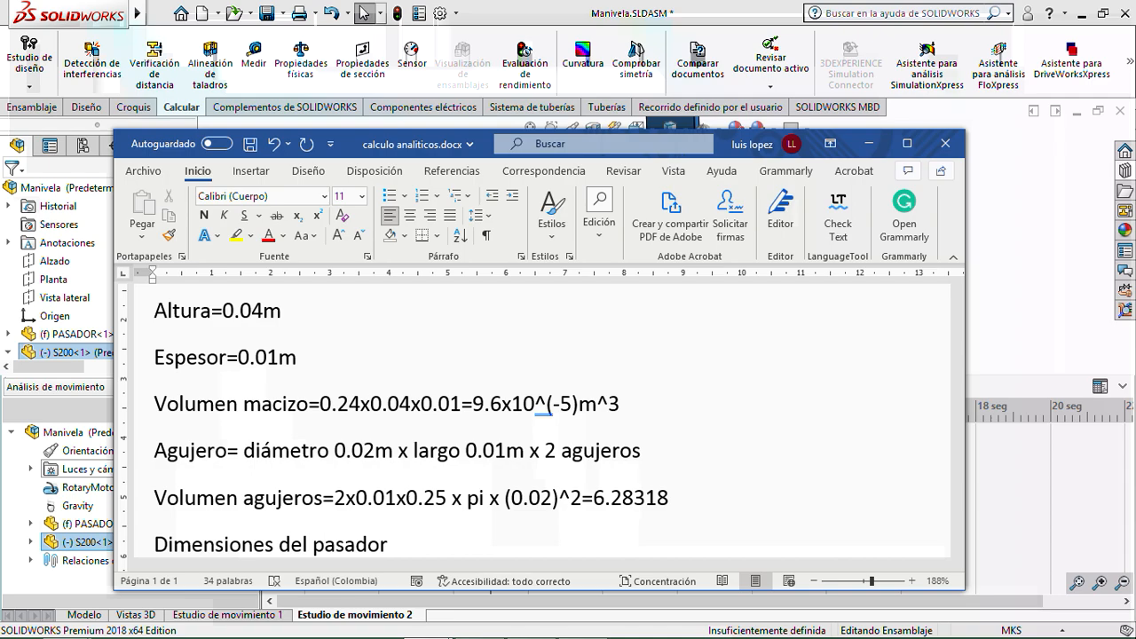
{"action": "type", "text": "5307x10^"}
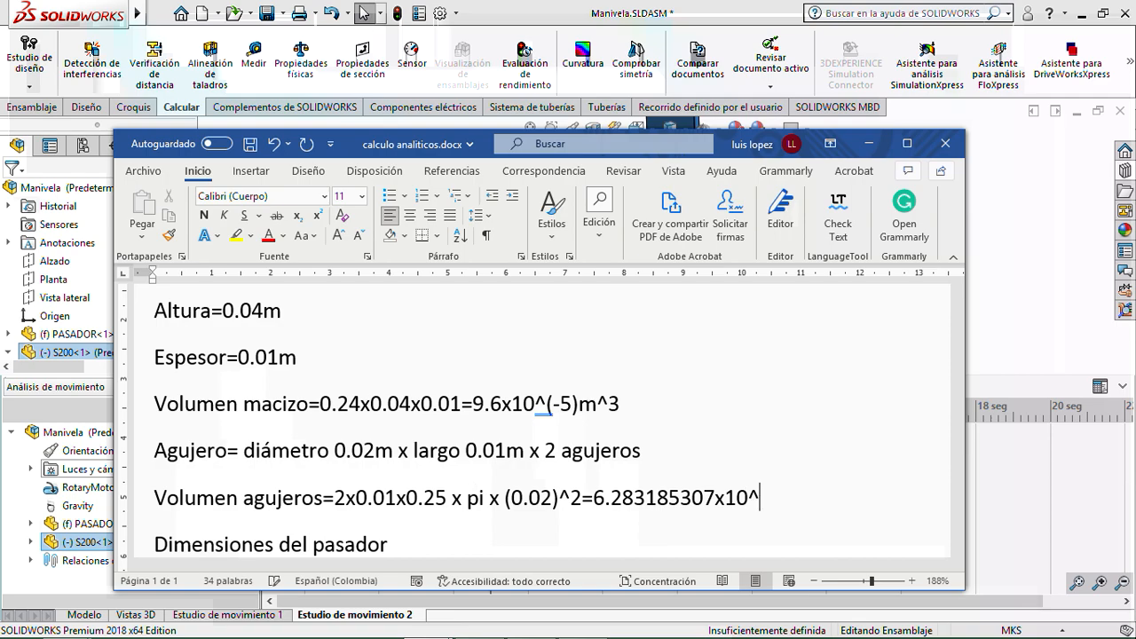
{"action": "type", "text": "-6"}
{"action": "key", "text": "Left"}
{"action": "key", "text": "Left"}
{"action": "type", "text": "("}
{"action": "key", "text": "End"}
{"action": "type", "text": ")"}
- Add a new line reading "Volumen total=" below the hole volume line
{"action": "key", "text": "Return"}
{"action": "type", "text": "Volu"}
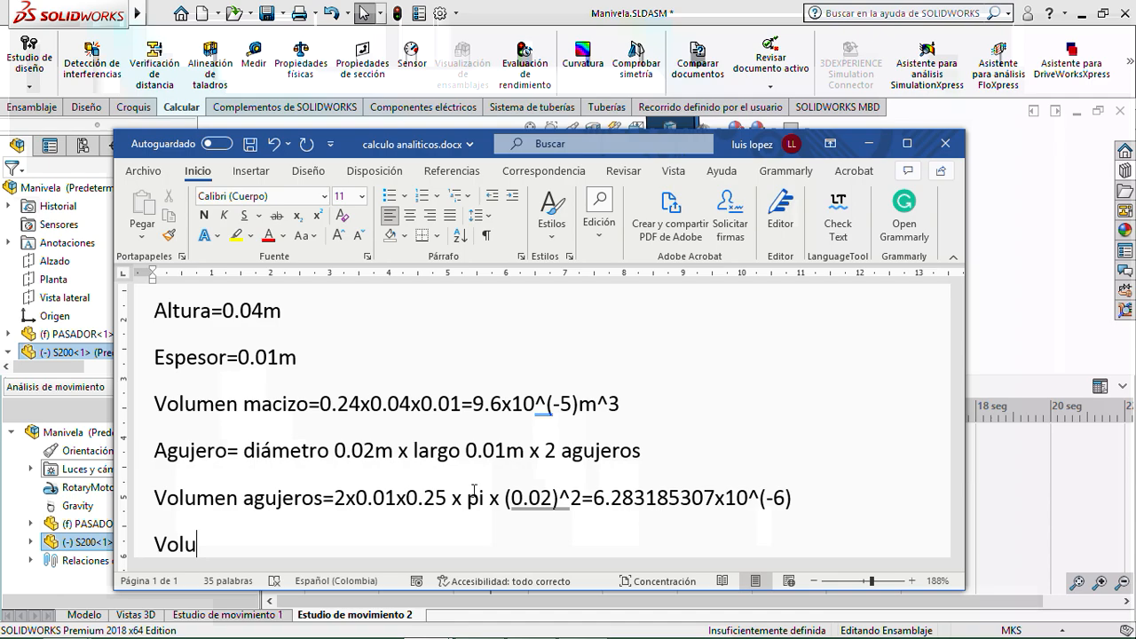
{"action": "type", "text": "men tot"}
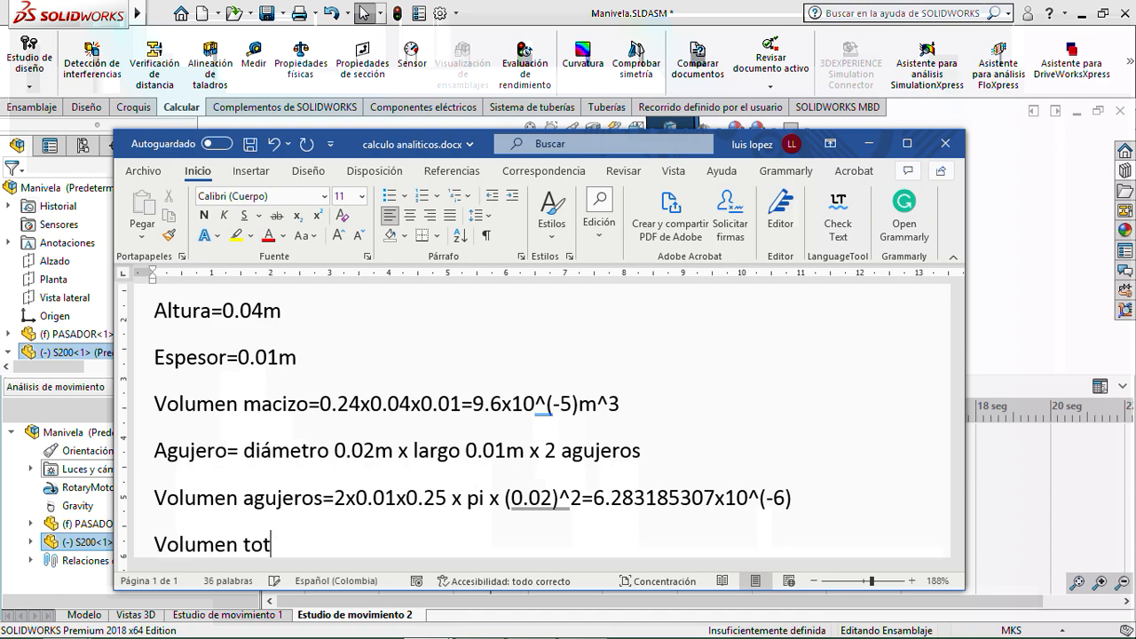
{"action": "type", "text": "al="}
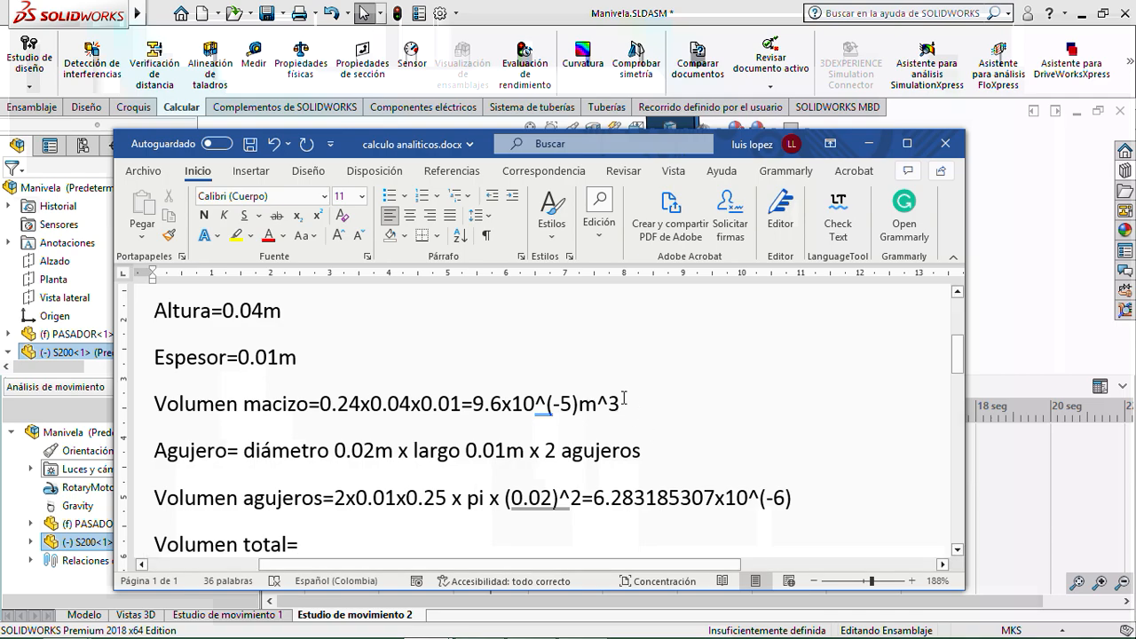
- Enter 8.971681469 x 10^(-5) m^3 as the total volume and add a blank line below it
{"action": "left_click_drag", "start_coordinate": [620, 397], "coordinate": [477, 393]}
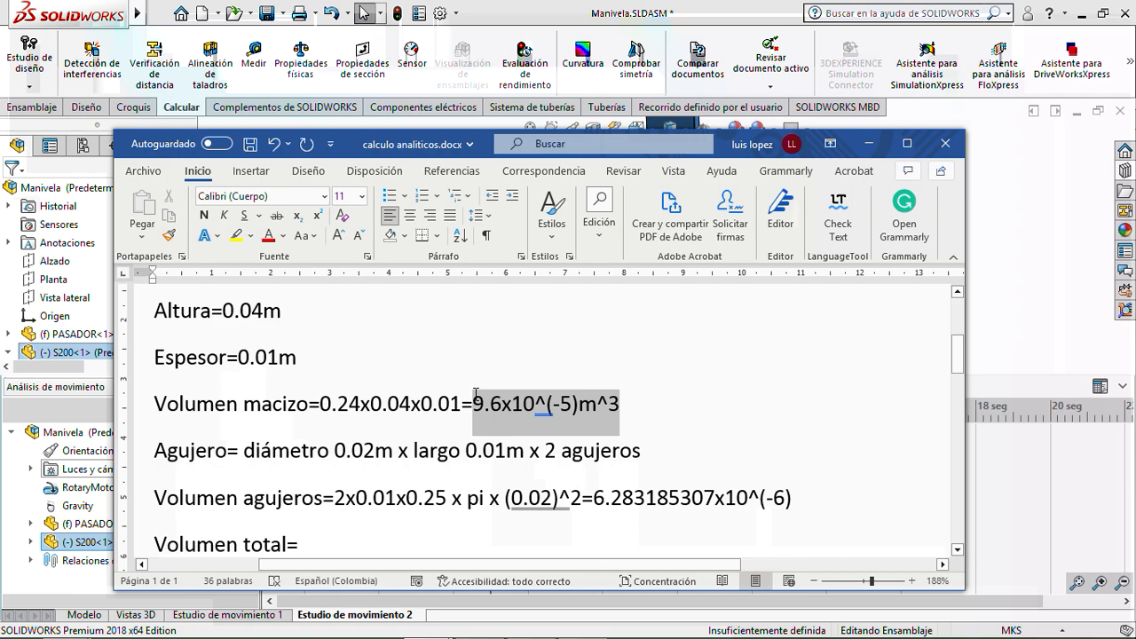
{"action": "left_click_drag", "start_coordinate": [801, 497], "coordinate": [593, 486]}
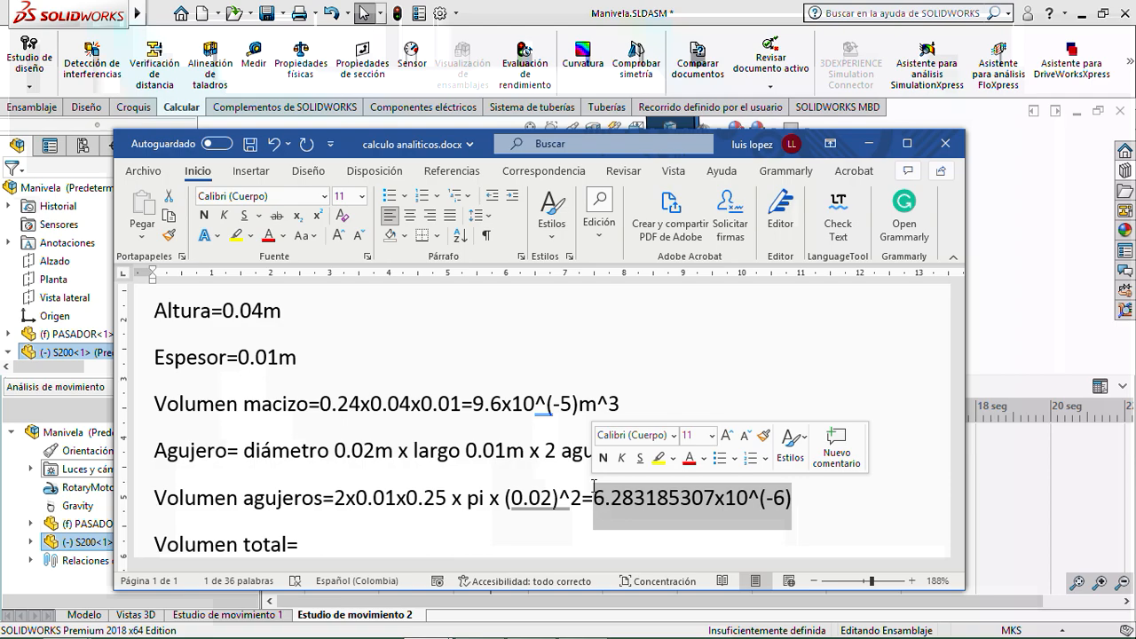
{"action": "left_click", "coordinate": [309, 538]}
{"action": "type", "text": "8.97"}
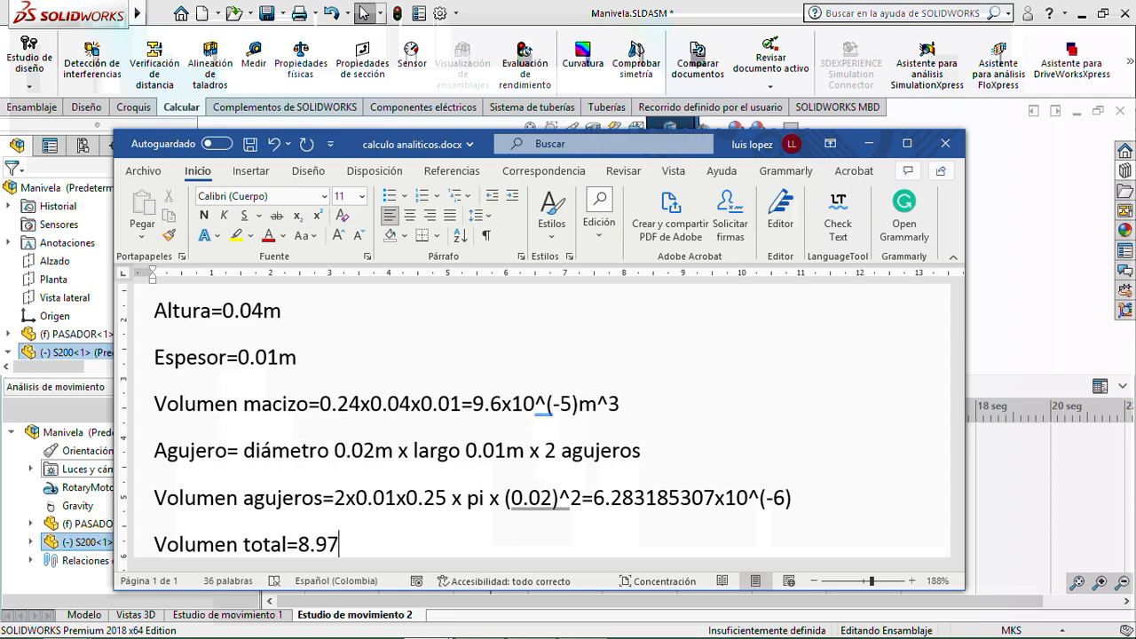
{"action": "type", "text": "168149"}
{"action": "key", "text": "BackSpace"}
{"action": "type", "text": "69 x"}
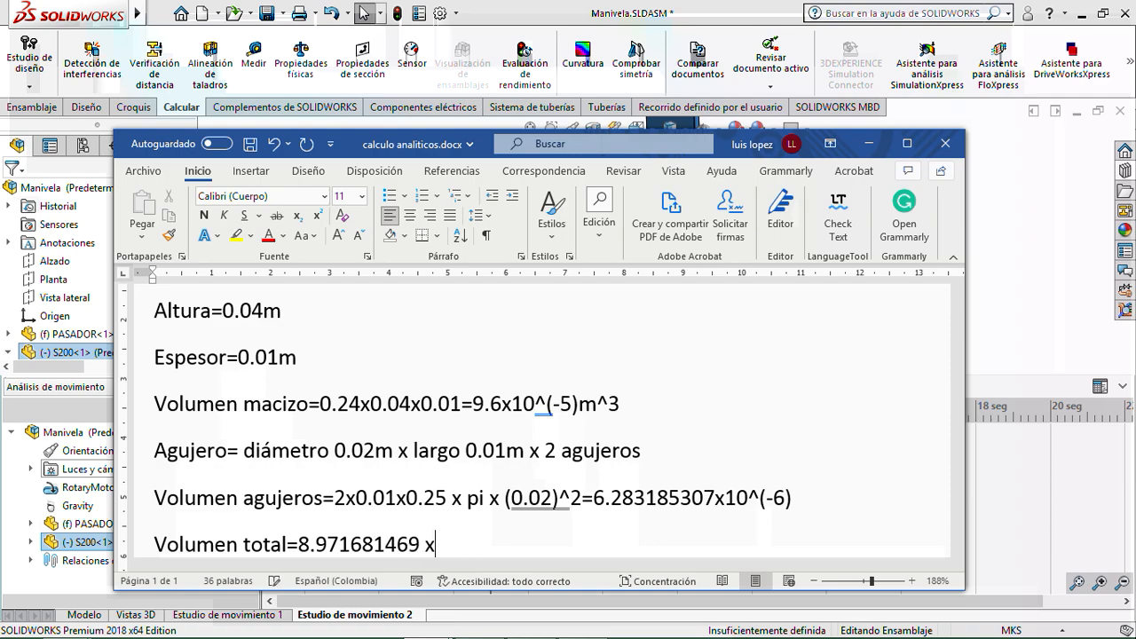
{"action": "type", "text": " 10"}
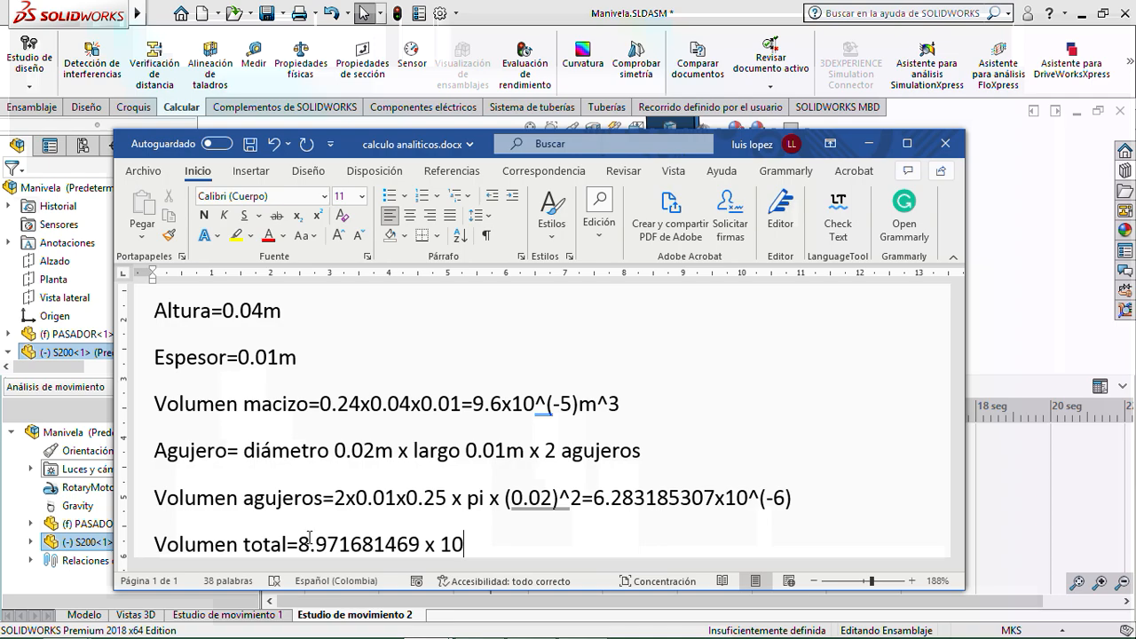
{"action": "type", "text": "^(-5)"}
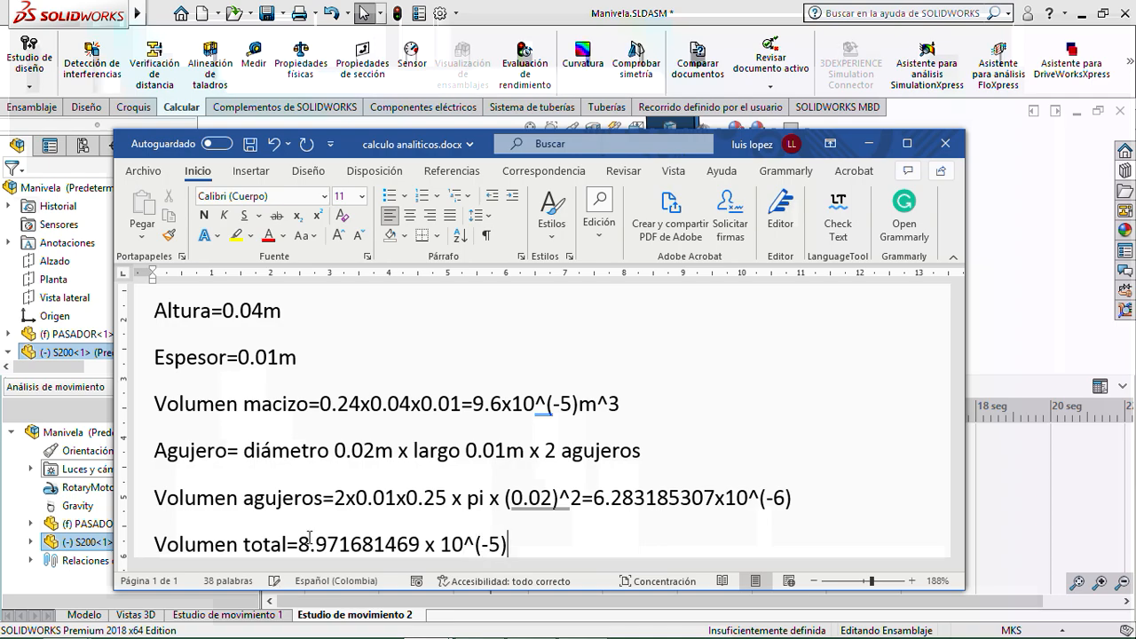
{"action": "key", "text": "Return"}
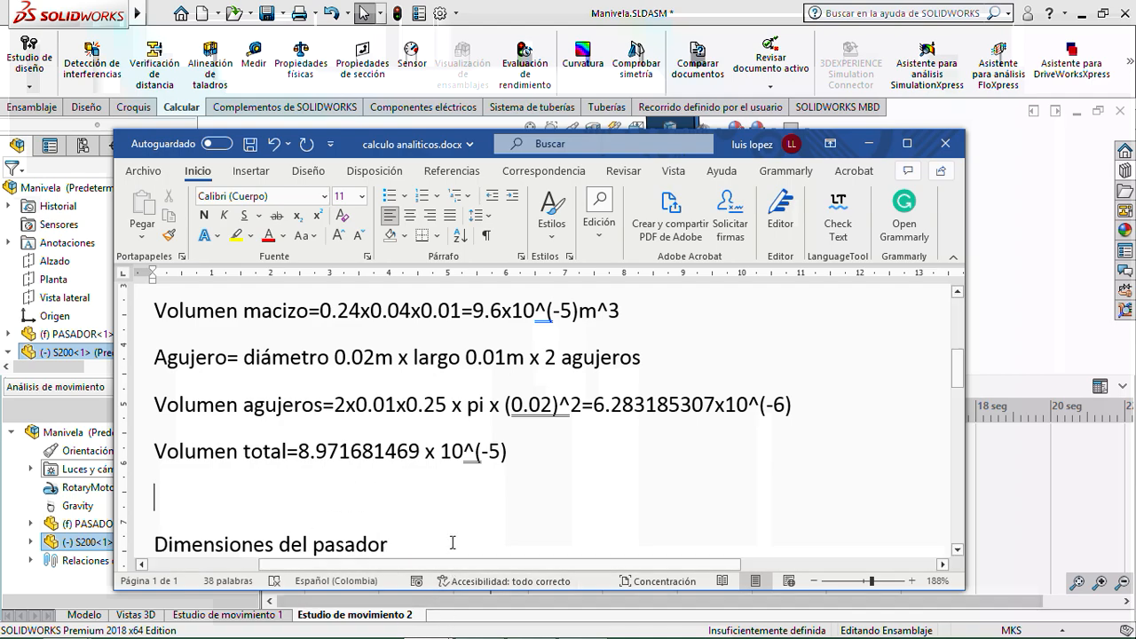
{"action": "left_click", "coordinate": [511, 450]}
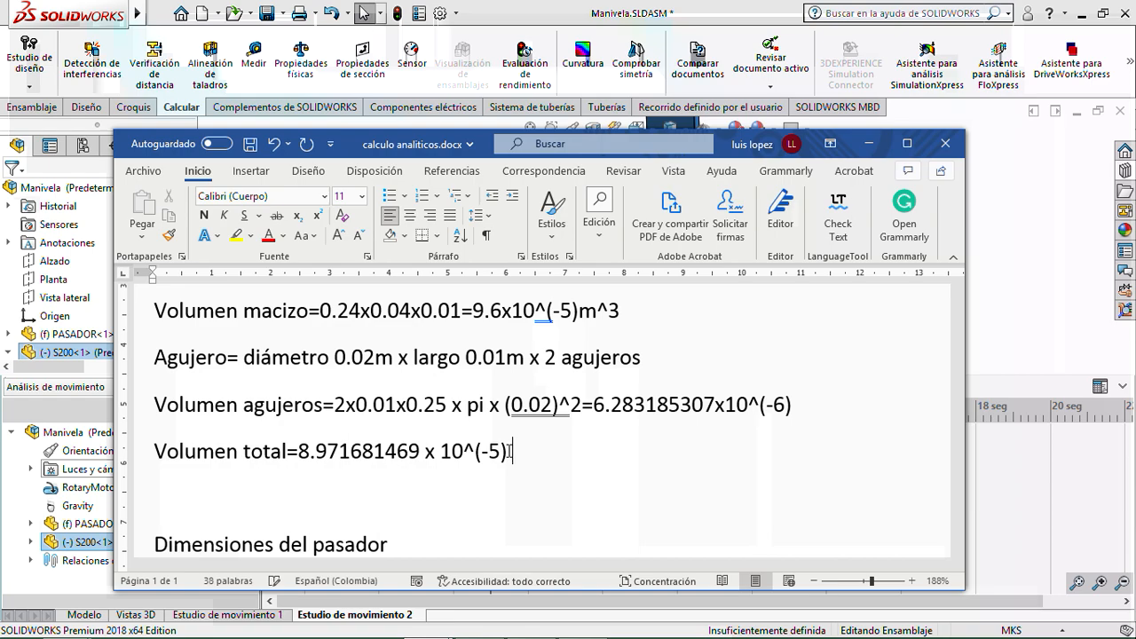
{"action": "type", "text": "m^3"}
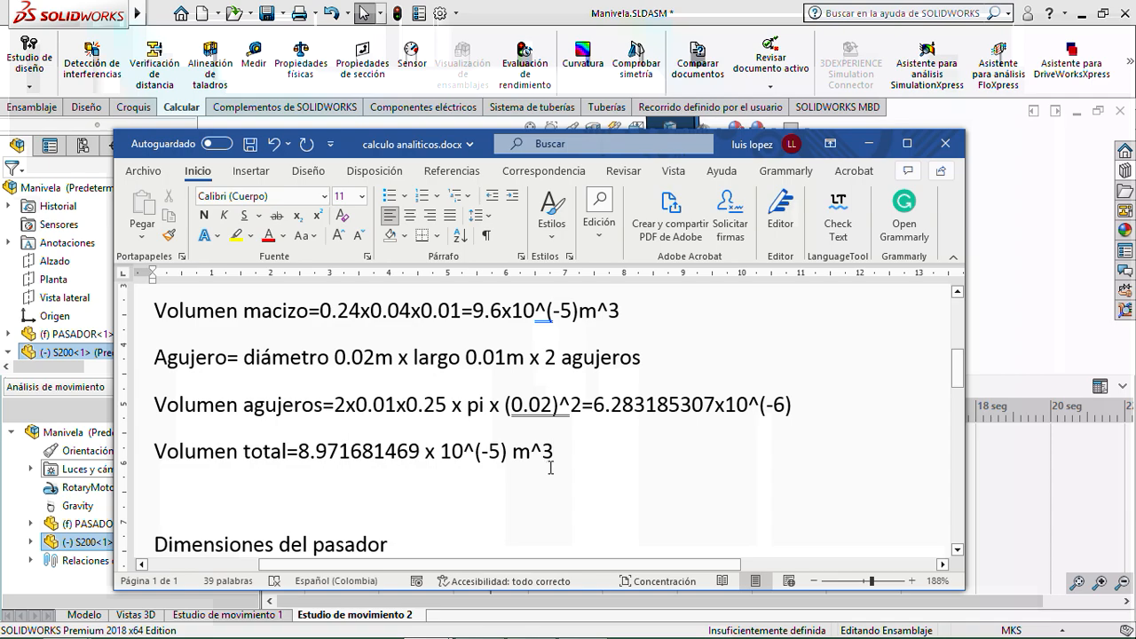
- Add a line reading "Volumen pasador=" below the pin's "Largo" line
{"action": "left_click", "coordinate": [313, 498]}
{"action": "scroll", "coordinate": [312, 483], "scroll_direction": "down", "scroll_amount": 2}
{"action": "scroll", "coordinate": [318, 465], "scroll_direction": "up", "scroll_amount": 3}
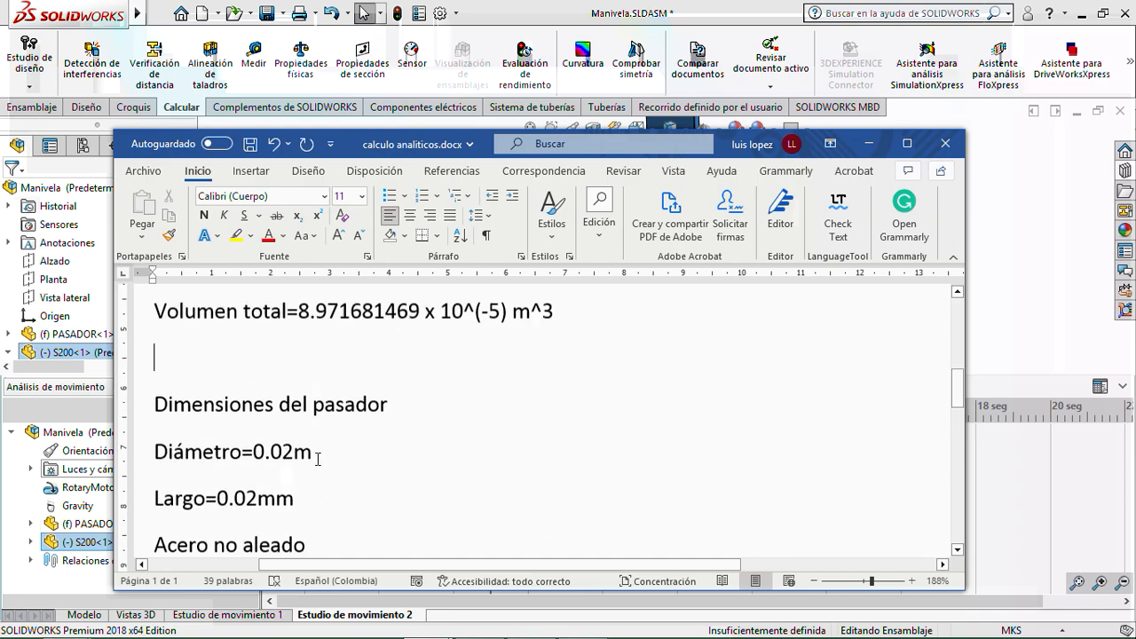
{"action": "scroll", "coordinate": [319, 462], "scroll_direction": "down", "scroll_amount": 3}
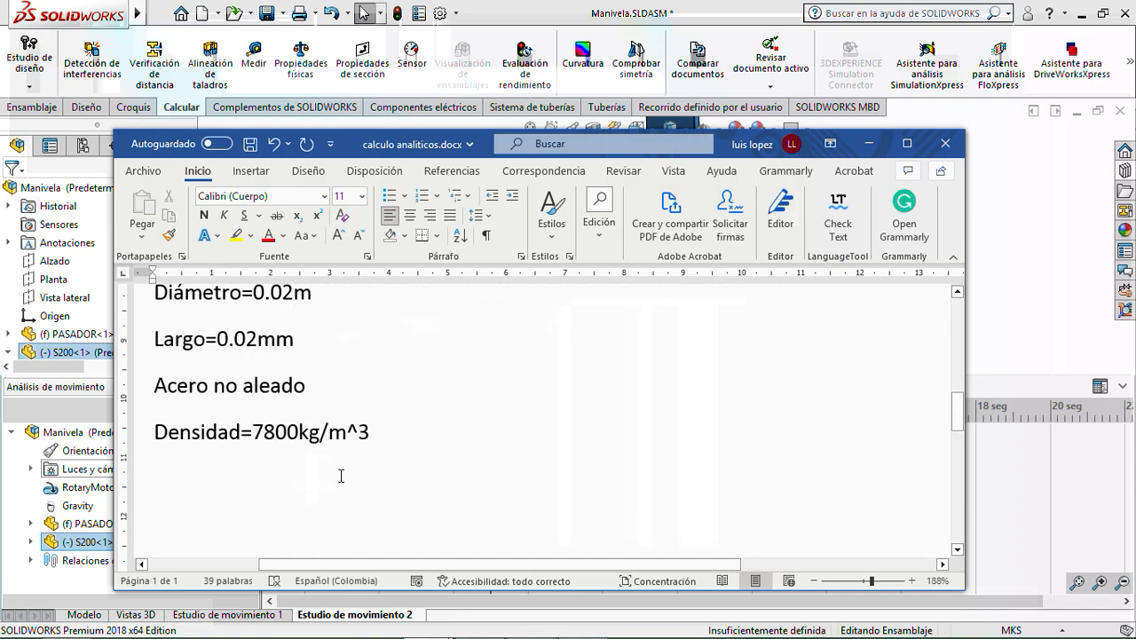
{"action": "scroll", "coordinate": [341, 472], "scroll_direction": "up", "scroll_amount": 3}
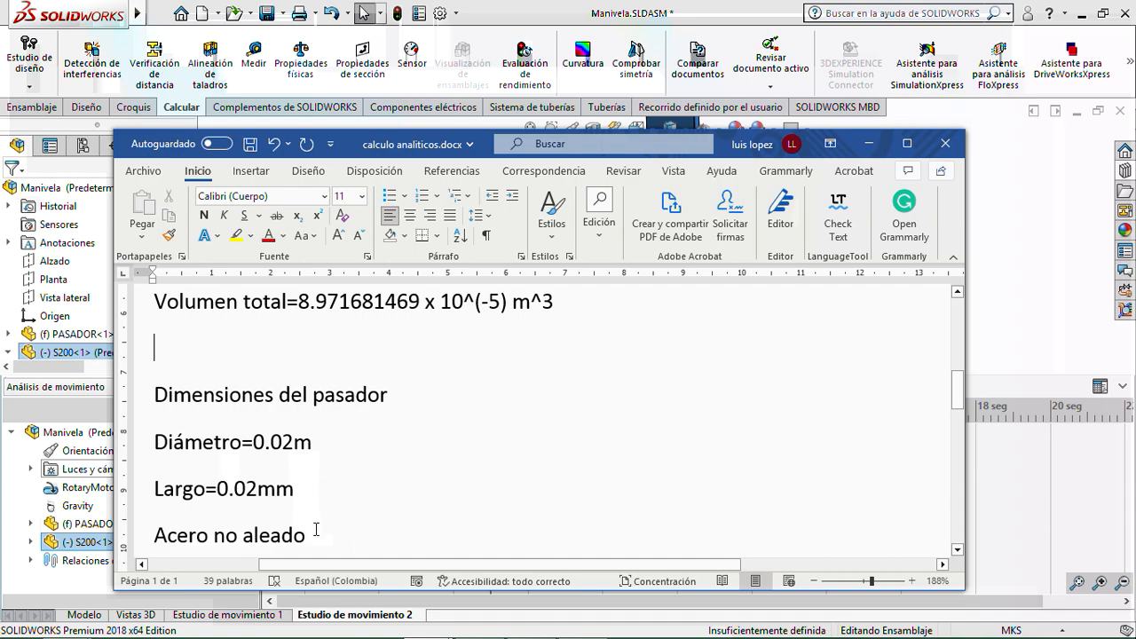
{"action": "left_click", "coordinate": [307, 495]}
{"action": "key", "text": "Return"}
{"action": "type", "text": "Volu"}
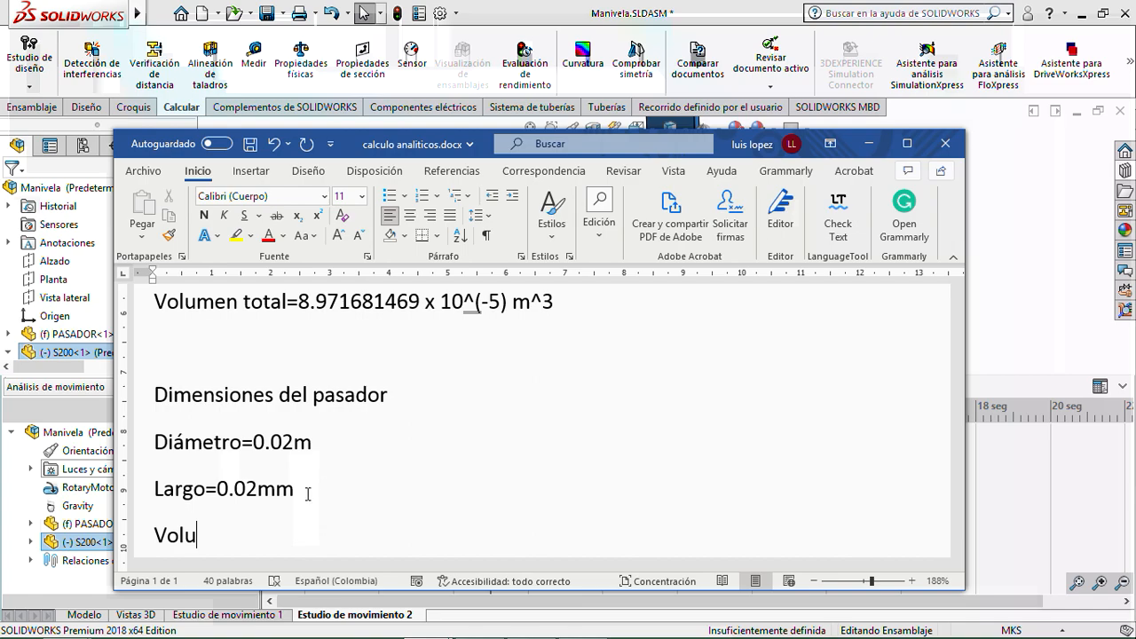
{"action": "type", "text": "men pasado"}
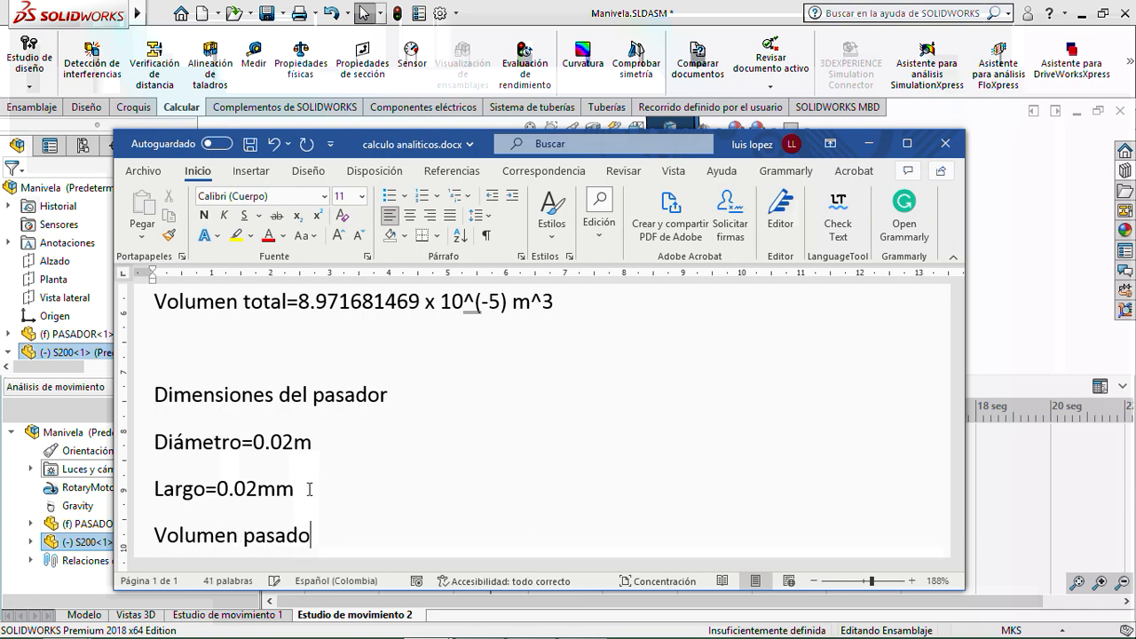
{"action": "type", "text": "r="}
- Copy the hole volume expression 2x0.01x0.25 x pi x (0.02)^2 into the "Volumen pasador=" line
{"action": "scroll", "coordinate": [309, 490], "scroll_direction": "up", "scroll_amount": 3}
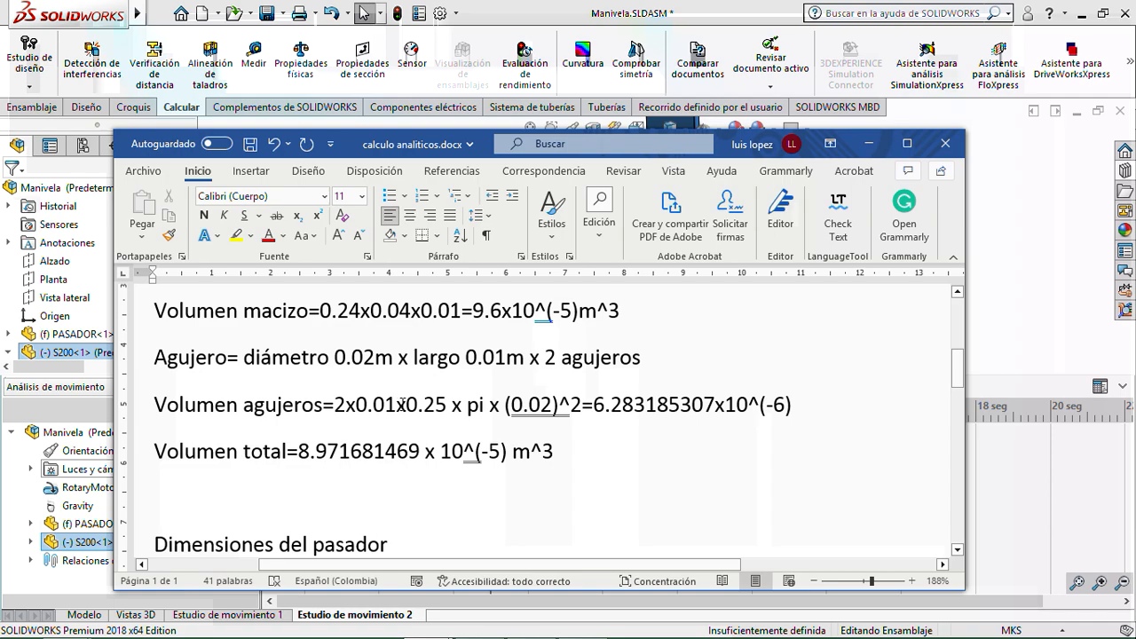
{"action": "left_click_drag", "start_coordinate": [406, 405], "coordinate": [417, 408]}
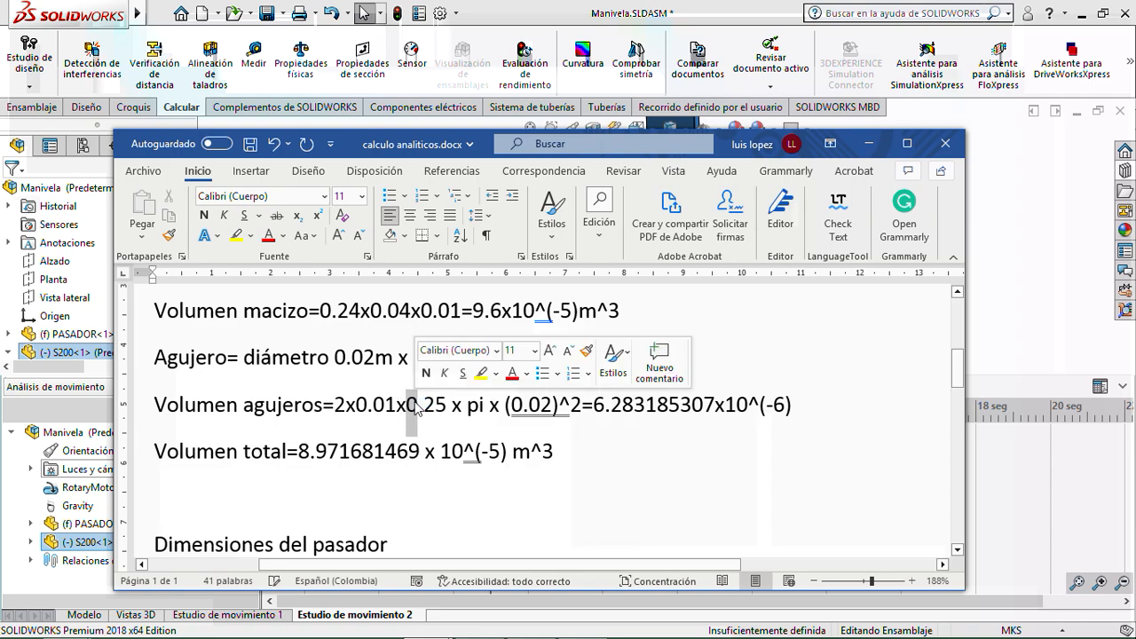
{"action": "left_click_drag", "start_coordinate": [334, 405], "coordinate": [582, 403]}
{"action": "key", "text": "ctrl+c"}
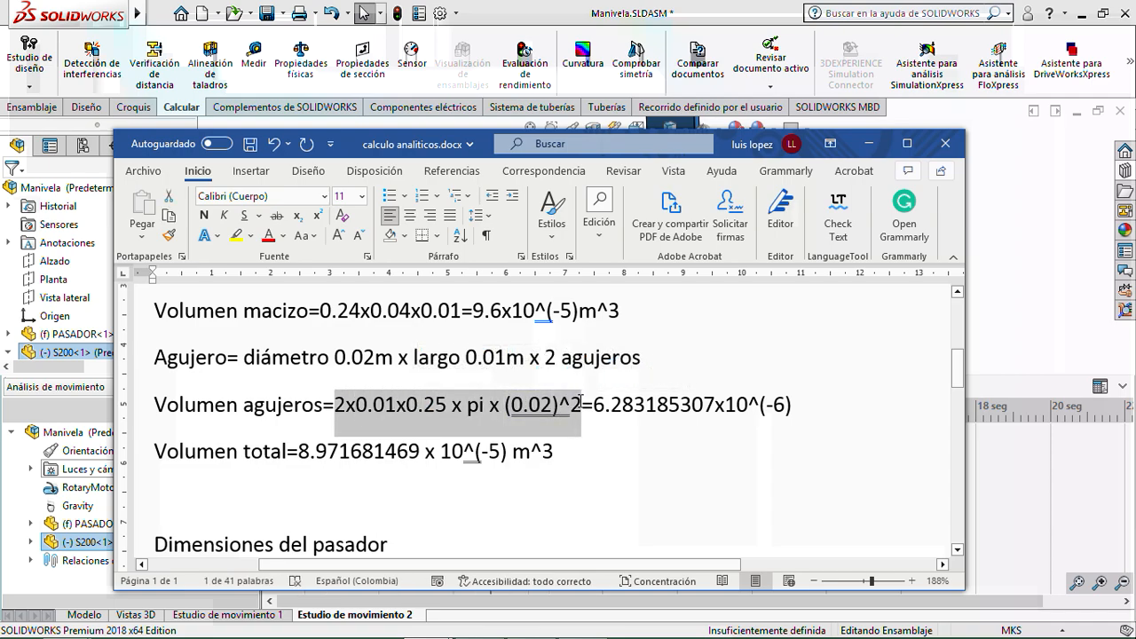
{"action": "right_click", "coordinate": [557, 406]}
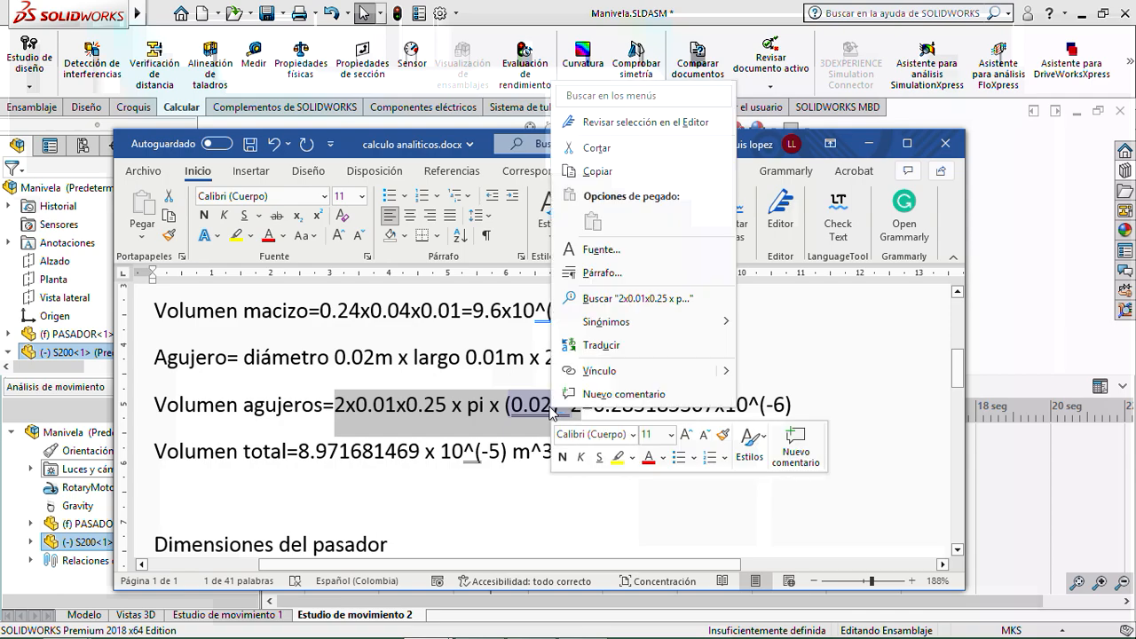
{"action": "left_click", "coordinate": [600, 173]}
{"action": "scroll", "coordinate": [411, 448], "scroll_direction": "down", "scroll_amount": 4}
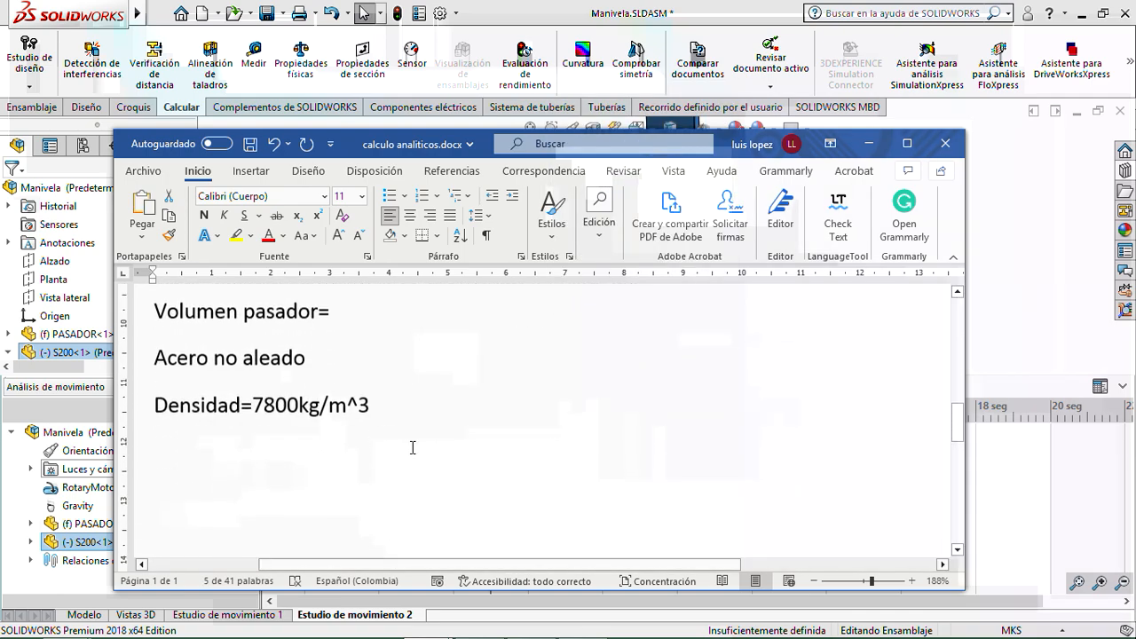
{"action": "left_click", "coordinate": [334, 313]}
{"action": "key", "text": "ctrl+v"}
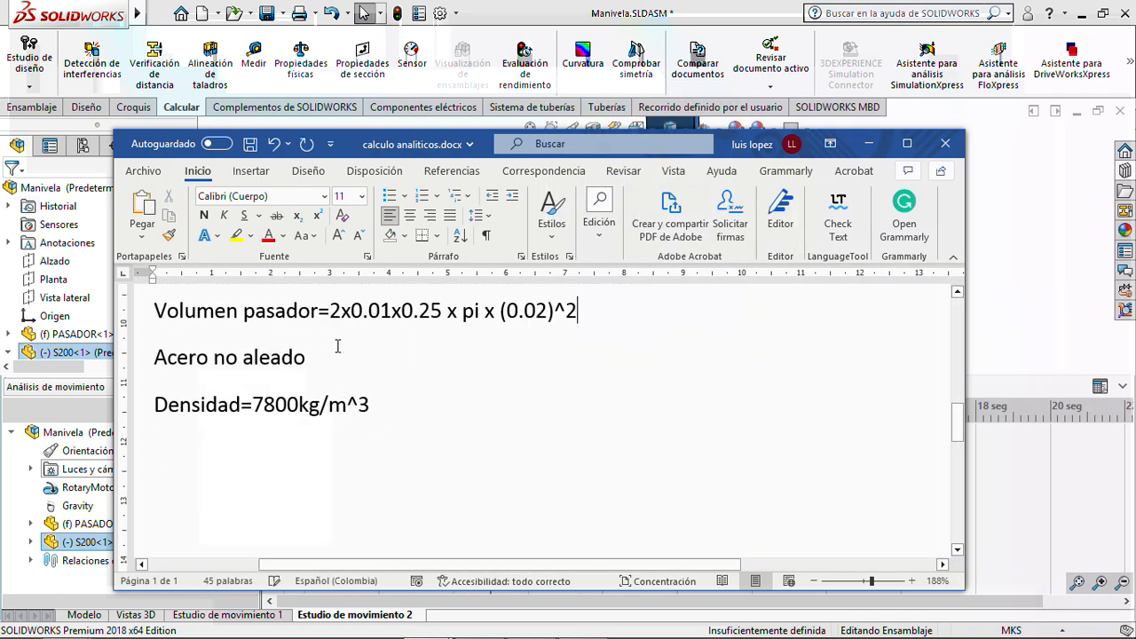
- Adapt the pin volume expression by removing the leading 2x factor and setting the length to 0.02
{"action": "left_click", "coordinate": [341, 311]}
{"action": "key", "text": "BackSpace"}
{"action": "key", "text": "BackSpace"}
{"action": "left_click", "coordinate": [370, 310]}
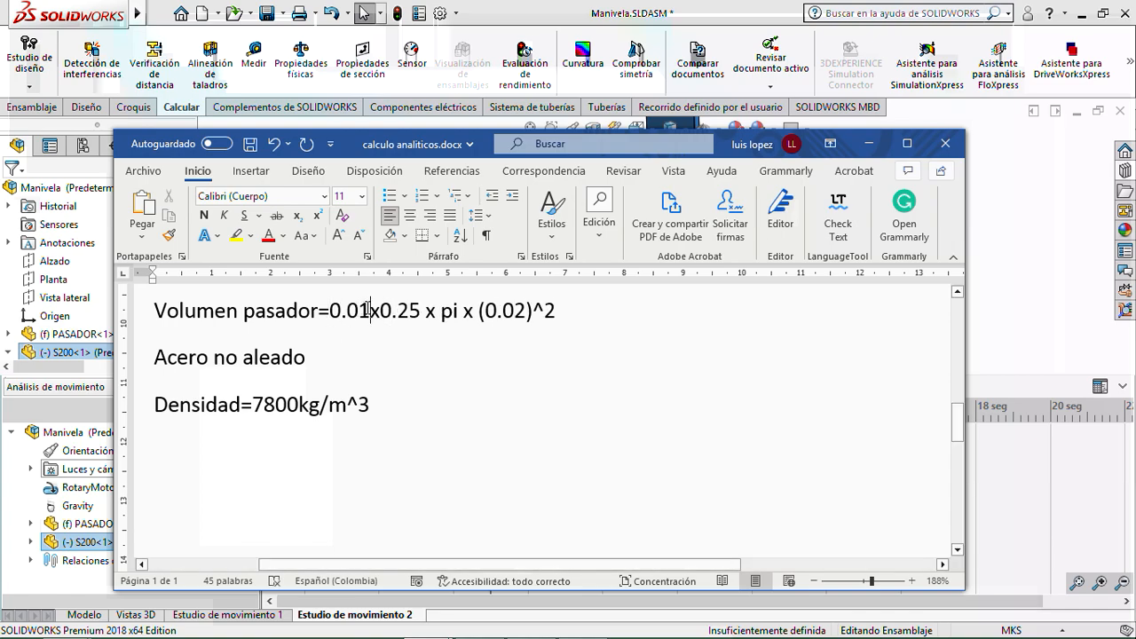
{"action": "key", "text": "BackSpace"}
{"action": "type", "text": "2"}
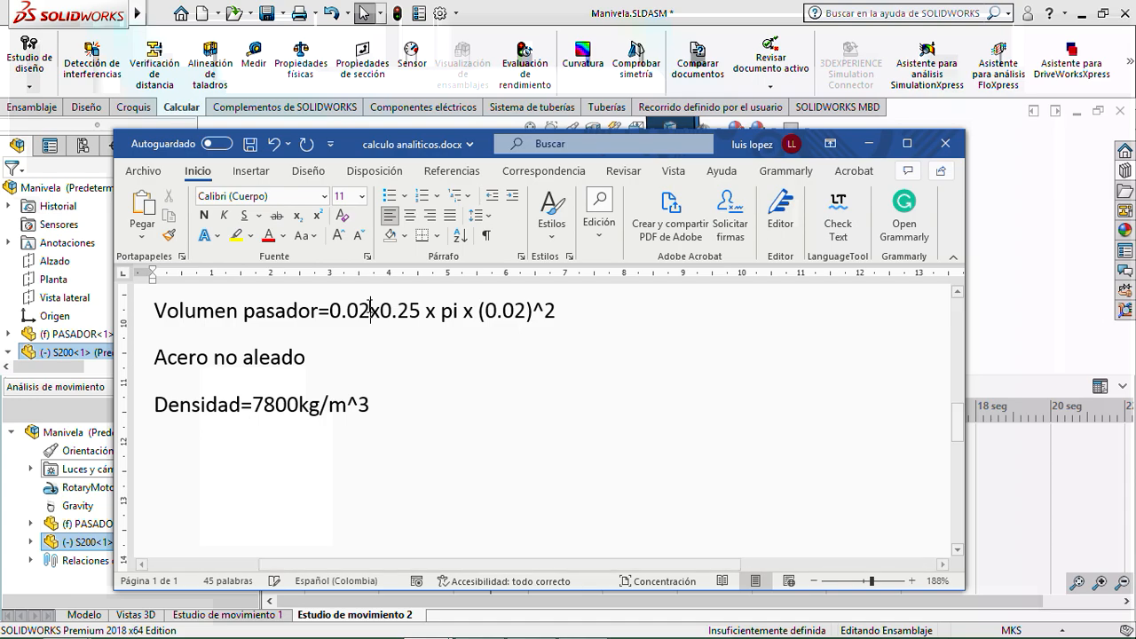
- Append the result =6.283185307x10^(-6) to the "Volumen pasador" line
{"action": "scroll", "coordinate": [452, 320], "scroll_direction": "up", "scroll_amount": 4}
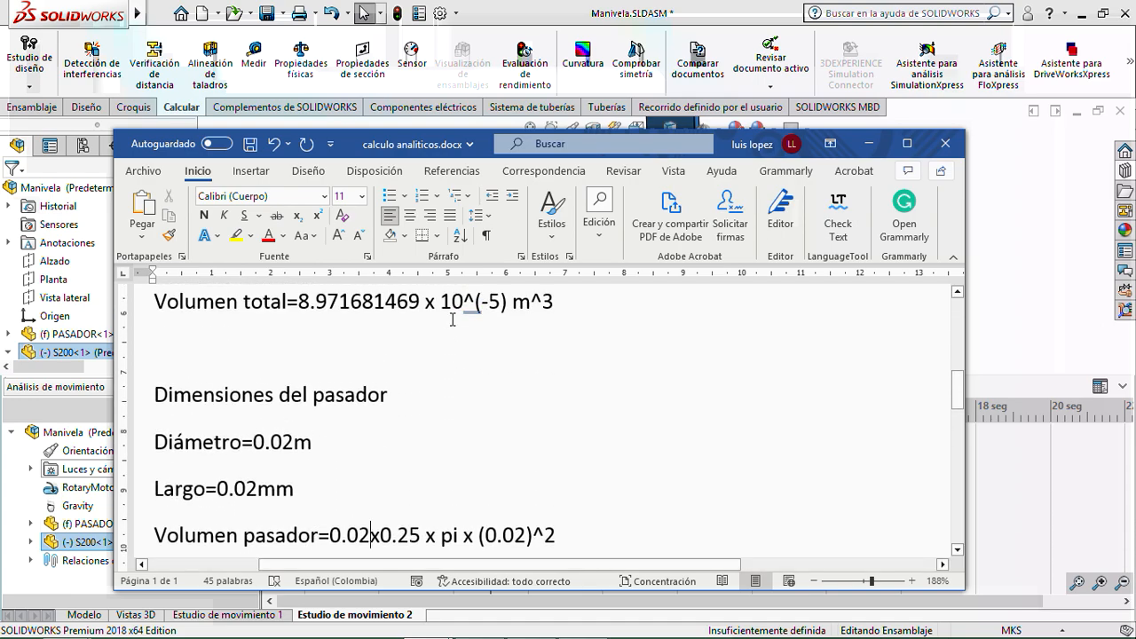
{"action": "scroll", "coordinate": [453, 319], "scroll_direction": "down", "scroll_amount": 3}
{"action": "left_click", "coordinate": [577, 388]}
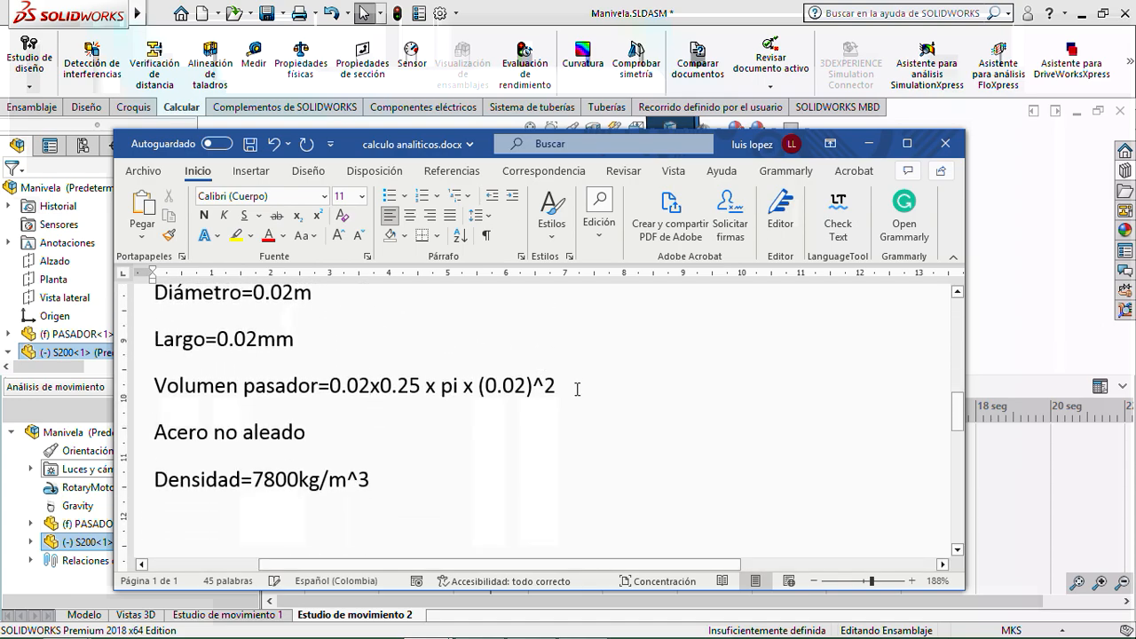
{"action": "type", "text": "="}
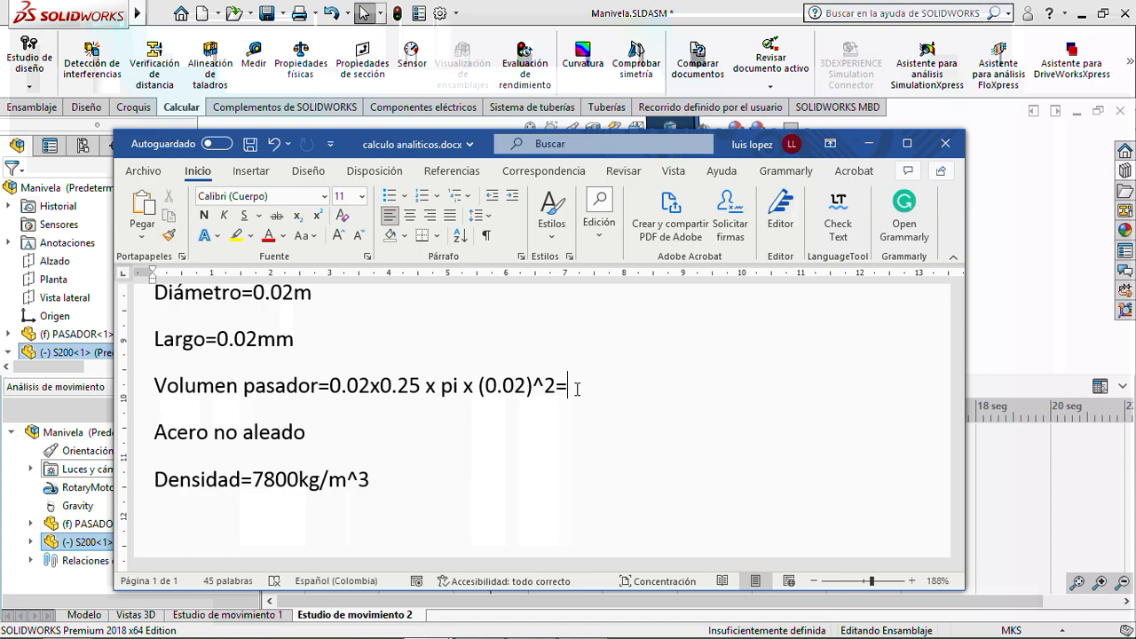
{"action": "type", "text": "6.283185"}
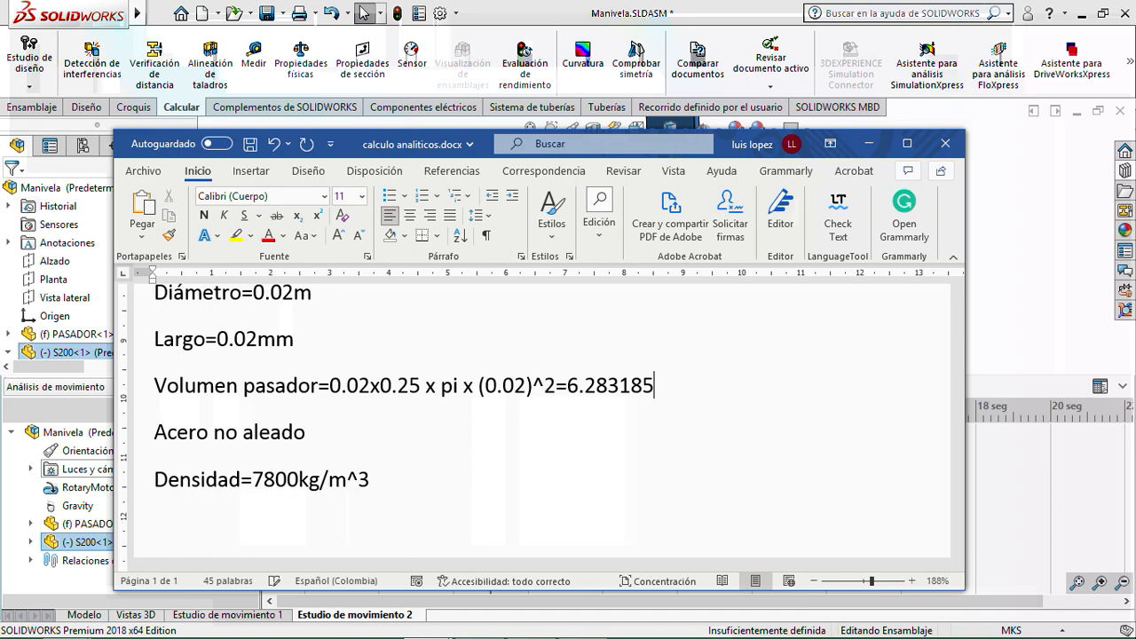
{"action": "type", "text": "307x10"}
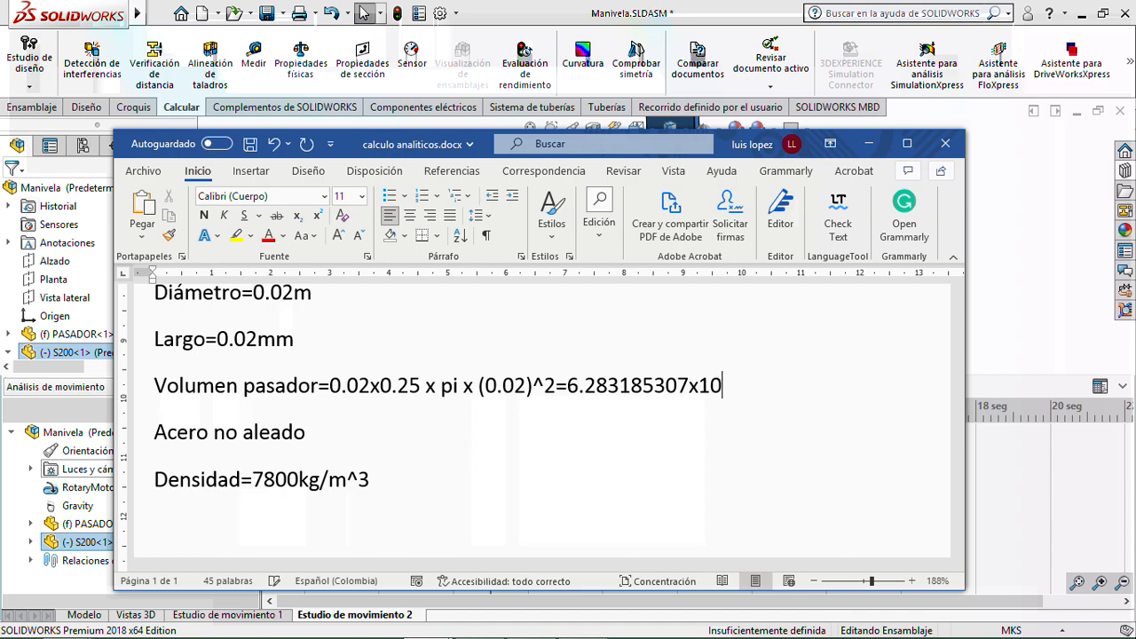
{"action": "type", "text": "^(-6"}
{"action": "key", "text": "Left"}
{"action": "key", "text": "Left"}
{"action": "type", "text": "("}
{"action": "key", "text": "Right"}
{"action": "key", "text": "Right"}
{"action": "type", "text": ")"}
- Insert "eslabon" before the equals sign so the total volume label reads "Volumen total eslabon"
{"action": "scroll", "coordinate": [577, 389], "scroll_direction": "up", "scroll_amount": 3}
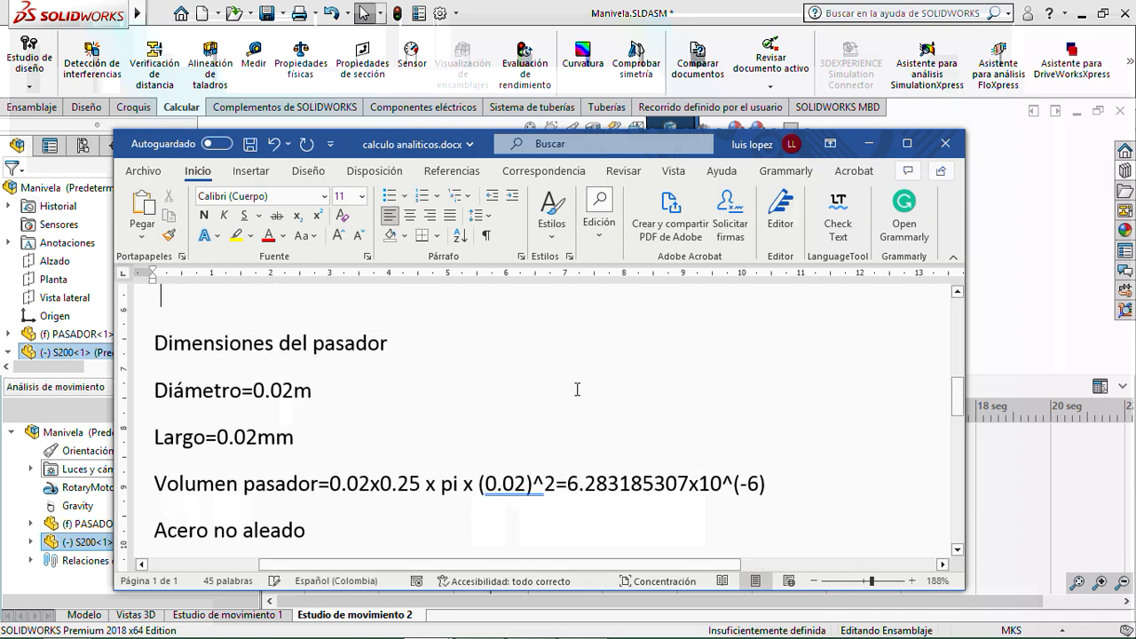
{"action": "key", "text": "Left"}
{"action": "type", "text": "es"}
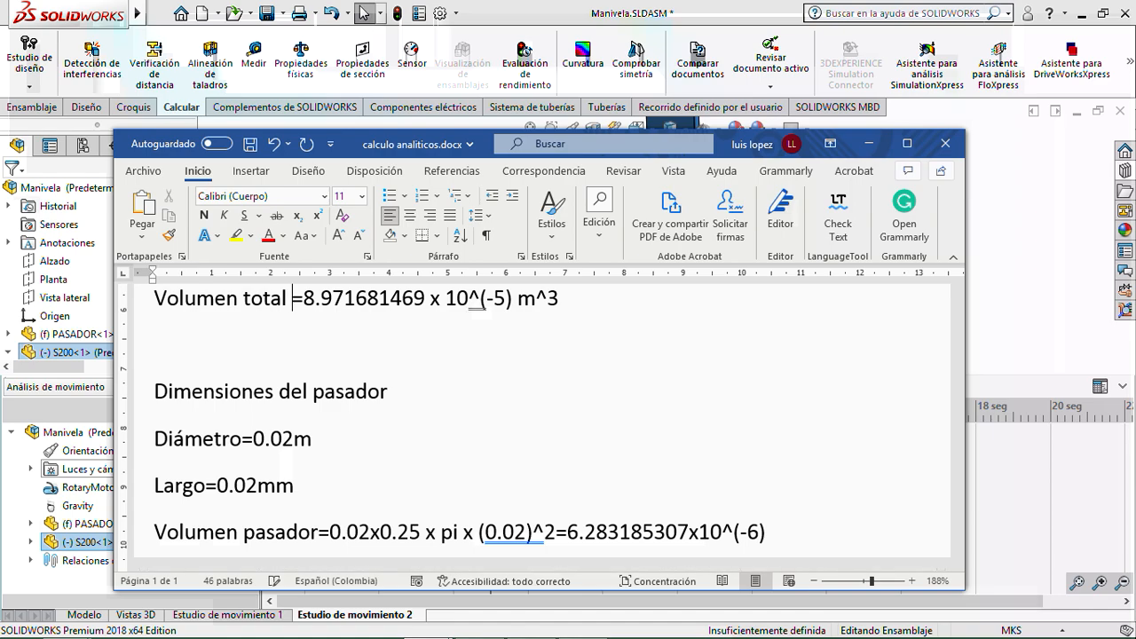
{"action": "type", "text": "labon"}
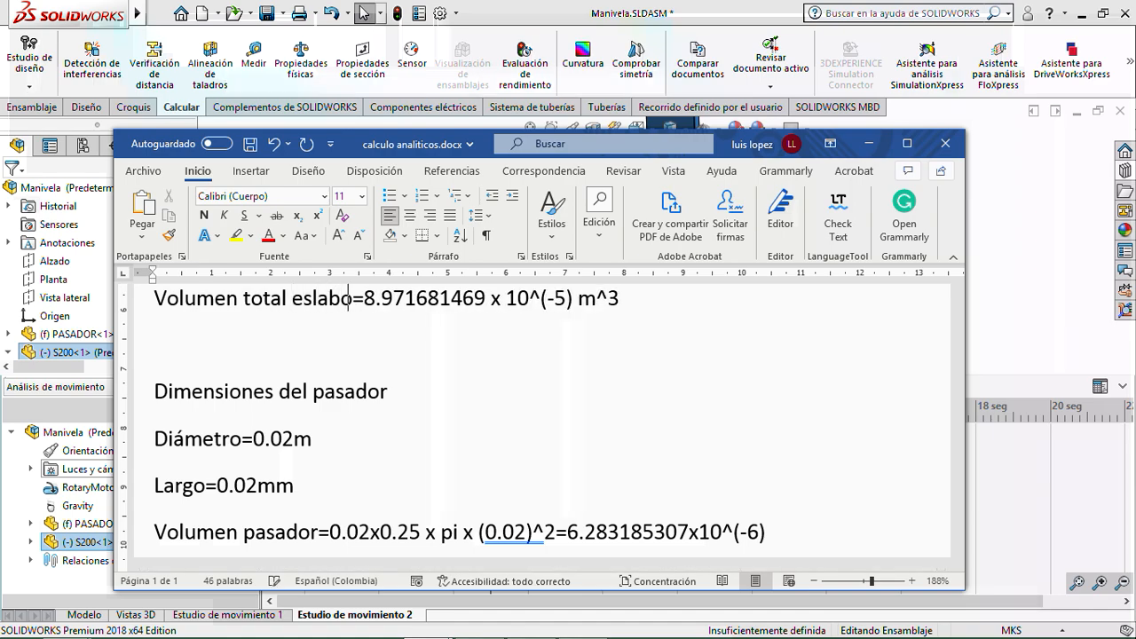
- Add a "Volumen total=" line between the "Volumen pasador" line and "Acero no aleado"
{"action": "key", "text": "Down"}
{"action": "key", "text": "Down"}
{"action": "key", "text": "Down"}
{"action": "key", "text": "Down"}
{"action": "key", "text": "Down"}
{"action": "key", "text": "Down"}
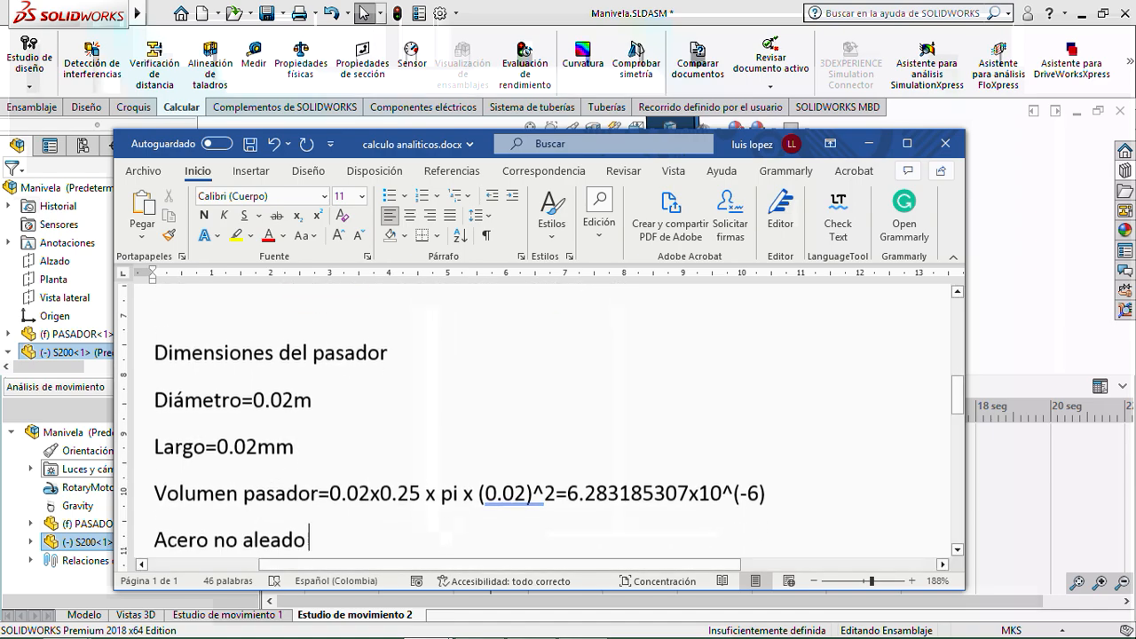
{"action": "key", "text": "Up"}
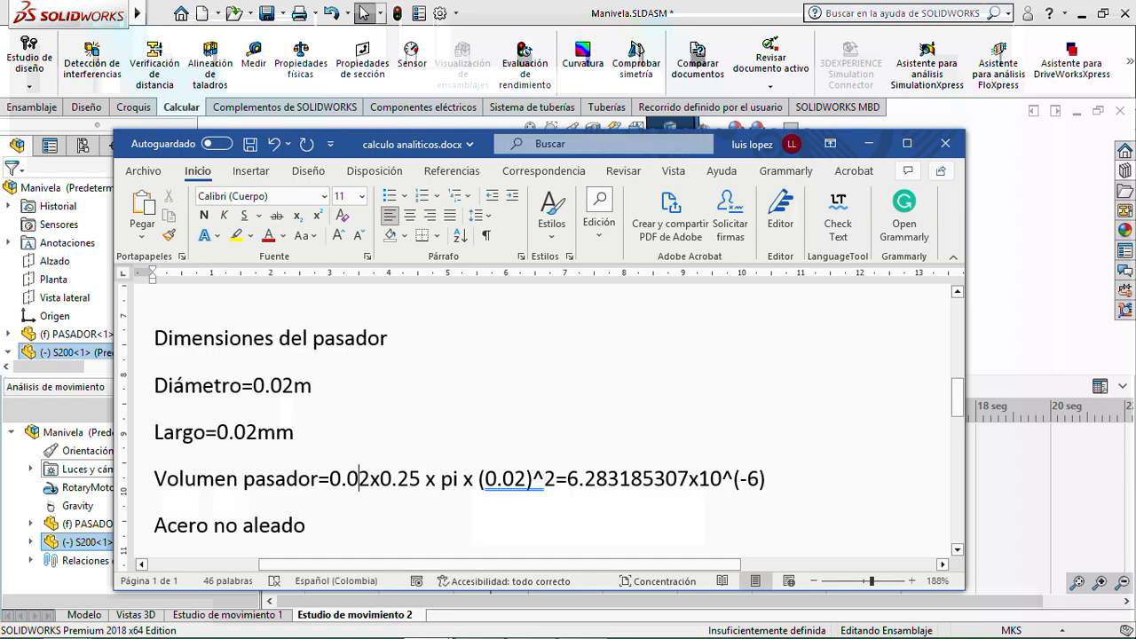
{"action": "key", "text": "ctrl+Right"}
{"action": "key", "text": "ctrl+Right"}
{"action": "key", "text": "ctrl+Right"}
{"action": "key", "text": "ctrl+Right"}
{"action": "key", "text": "ctrl+Right"}
{"action": "key", "text": "ctrl+Right"}
{"action": "key", "text": "ctrl+Right"}
{"action": "key", "text": "ctrl+Right"}
{"action": "key", "text": "ctrl+Right"}
{"action": "key", "text": "End"}
{"action": "key", "text": "Down"}
{"action": "key", "text": "shift+Home"}
{"action": "key", "text": "Delete"}
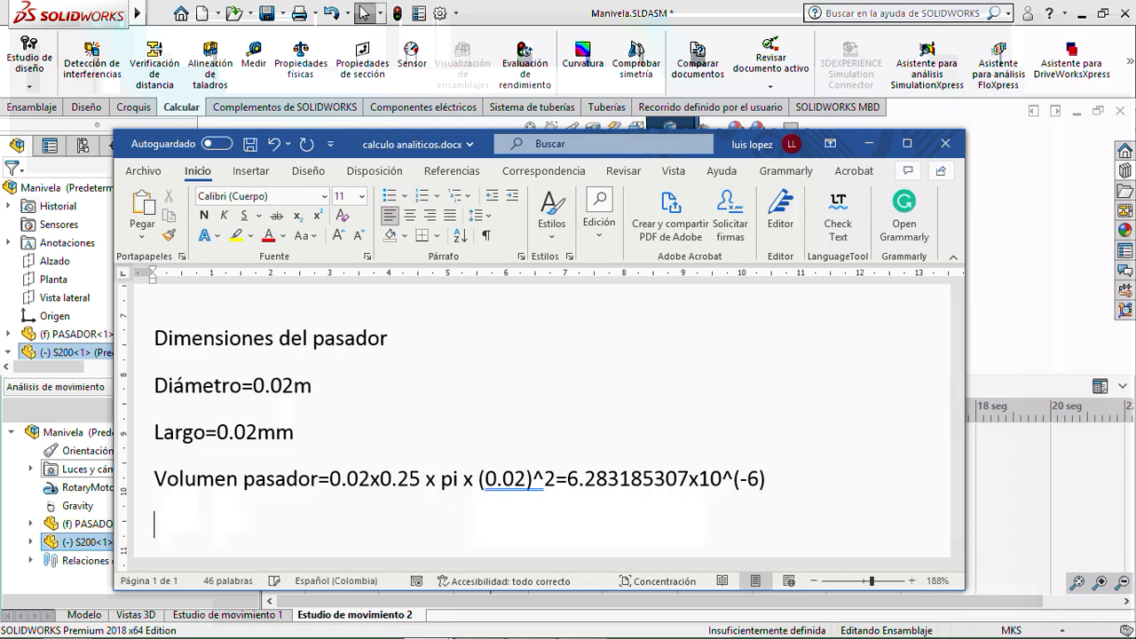
{"action": "type", "text": "Volume"}
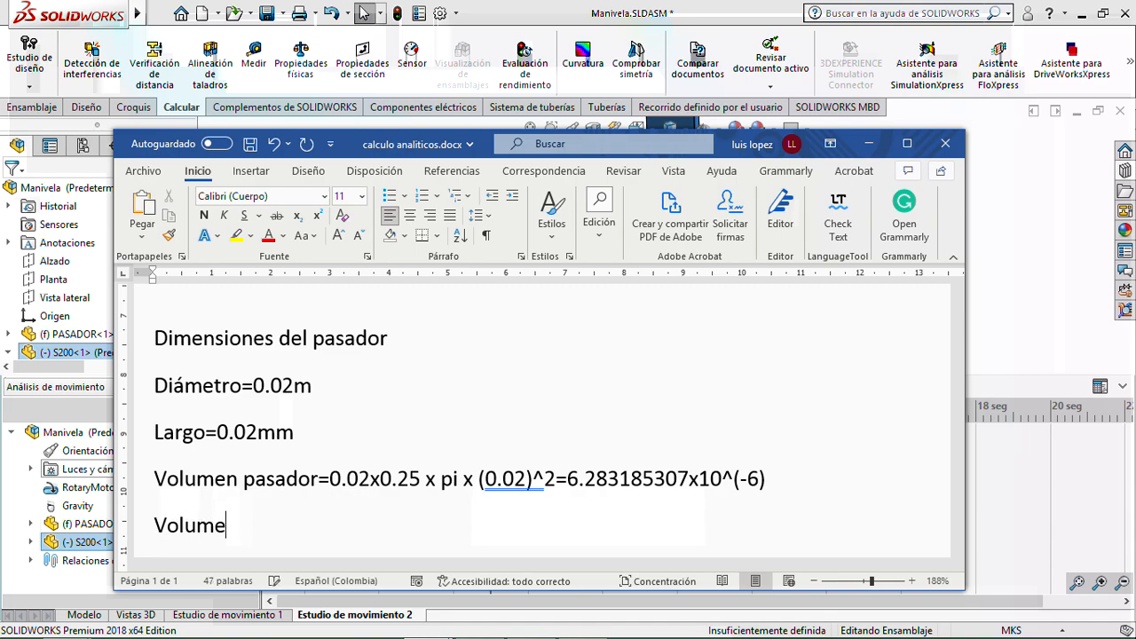
{"action": "type", "text": "n total="}
- Enter 9.6x10^-5 as the value of the new "Volumen total=" line and maximize the document window
{"action": "left_click_drag", "start_coordinate": [766, 479], "coordinate": [569, 471]}
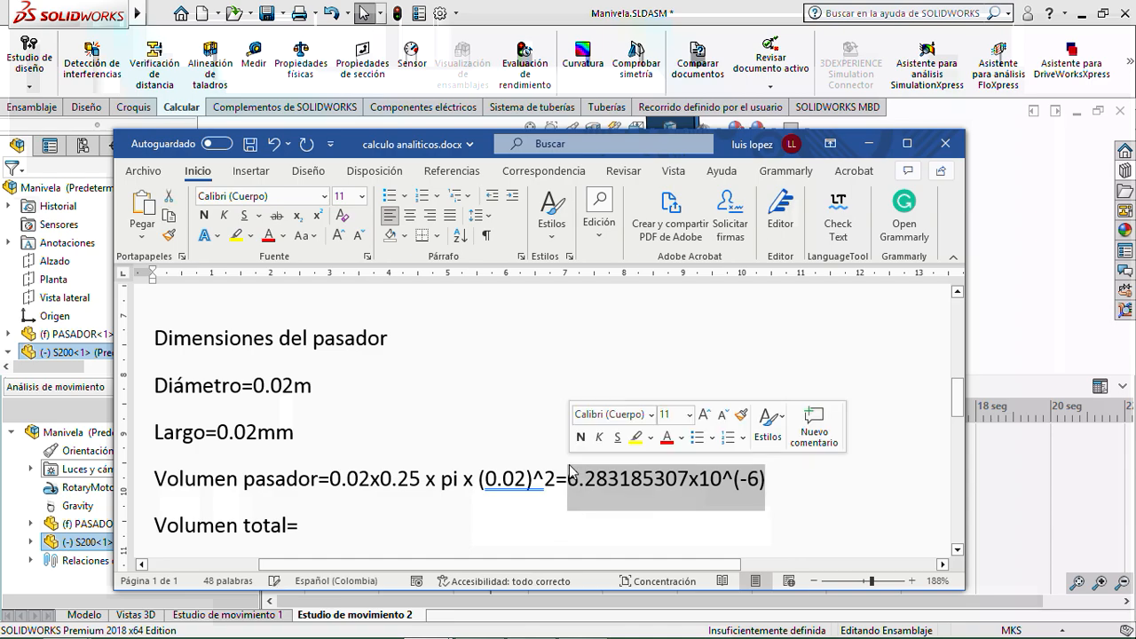
{"action": "scroll", "coordinate": [567, 465], "scroll_direction": "up", "scroll_amount": 5}
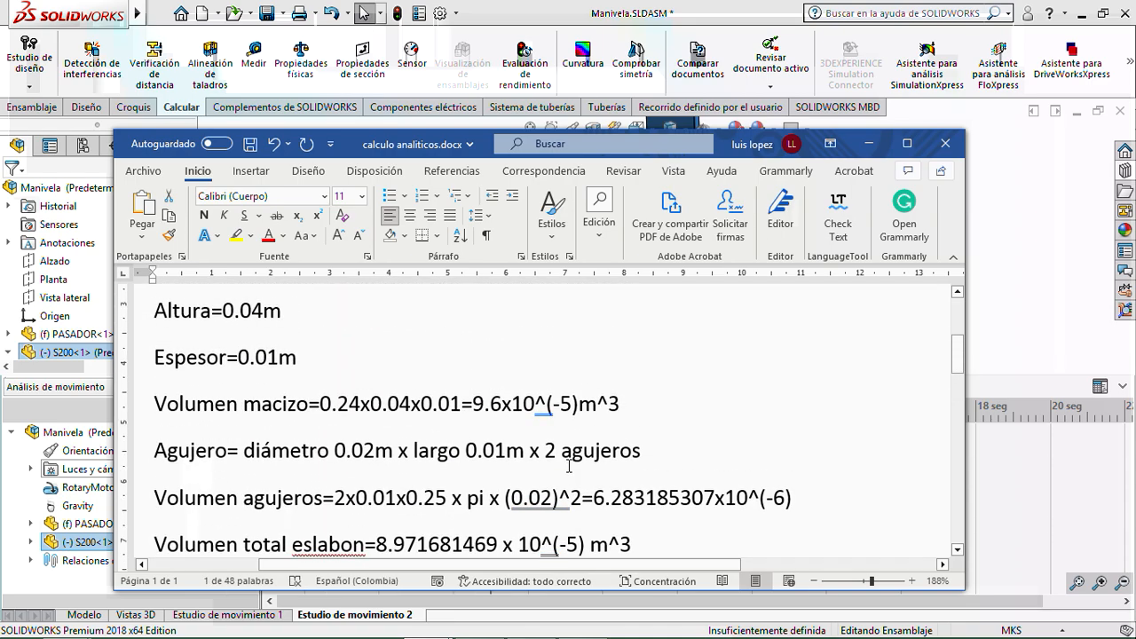
{"action": "scroll", "coordinate": [563, 461], "scroll_direction": "down", "scroll_amount": 3}
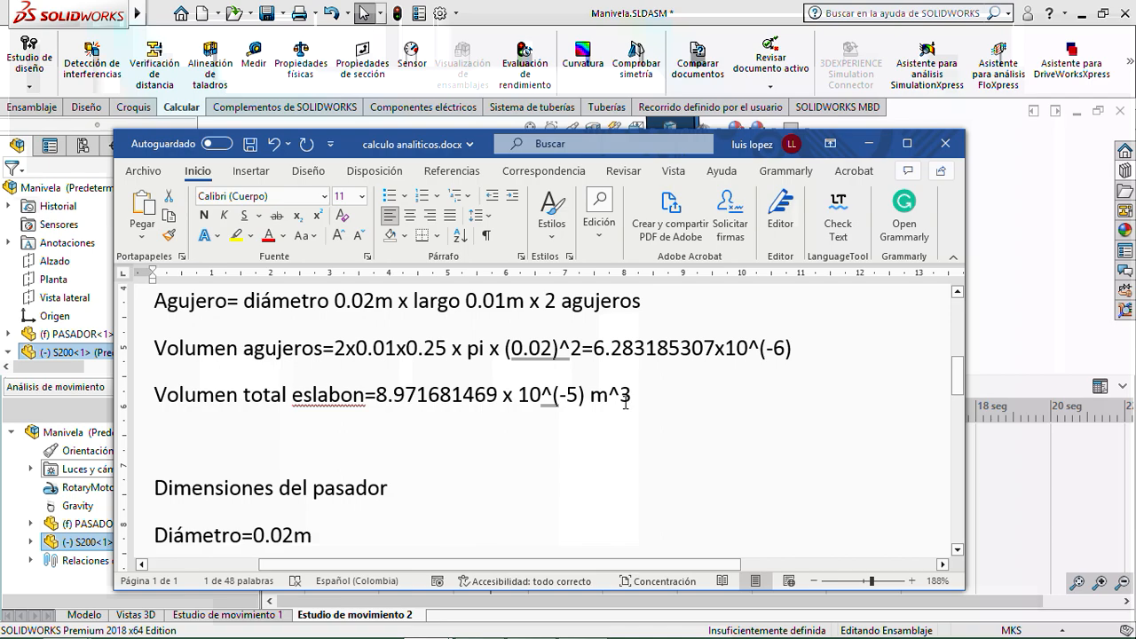
{"action": "scroll", "coordinate": [626, 402], "scroll_direction": "down", "scroll_amount": 1}
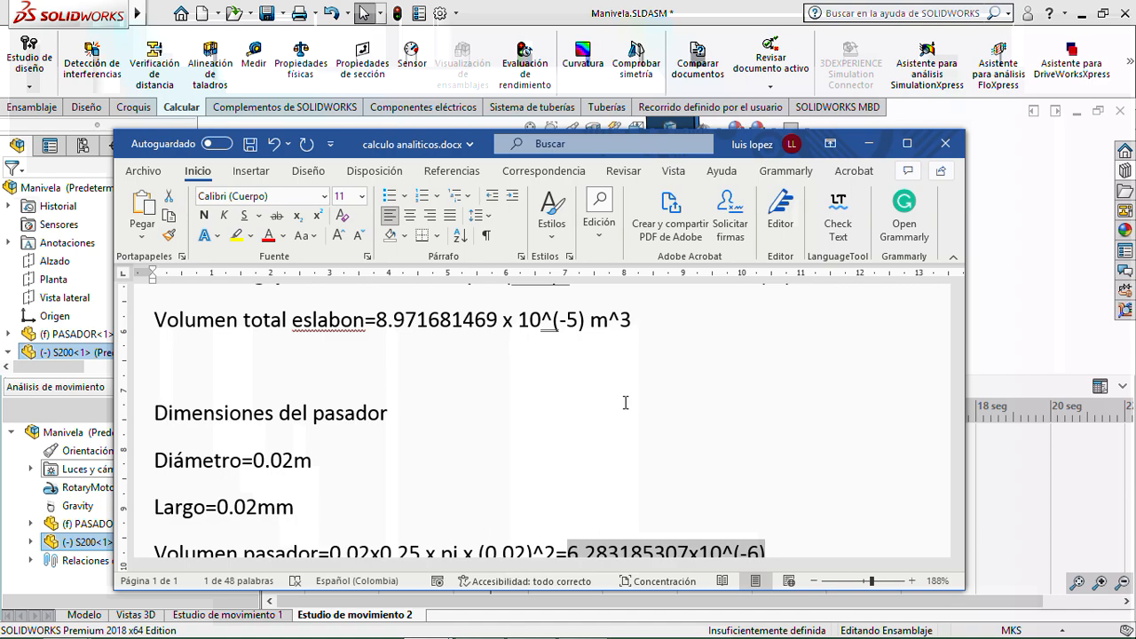
{"action": "scroll", "coordinate": [626, 402], "scroll_direction": "down", "scroll_amount": 5}
{"action": "left_click", "coordinate": [314, 376]}
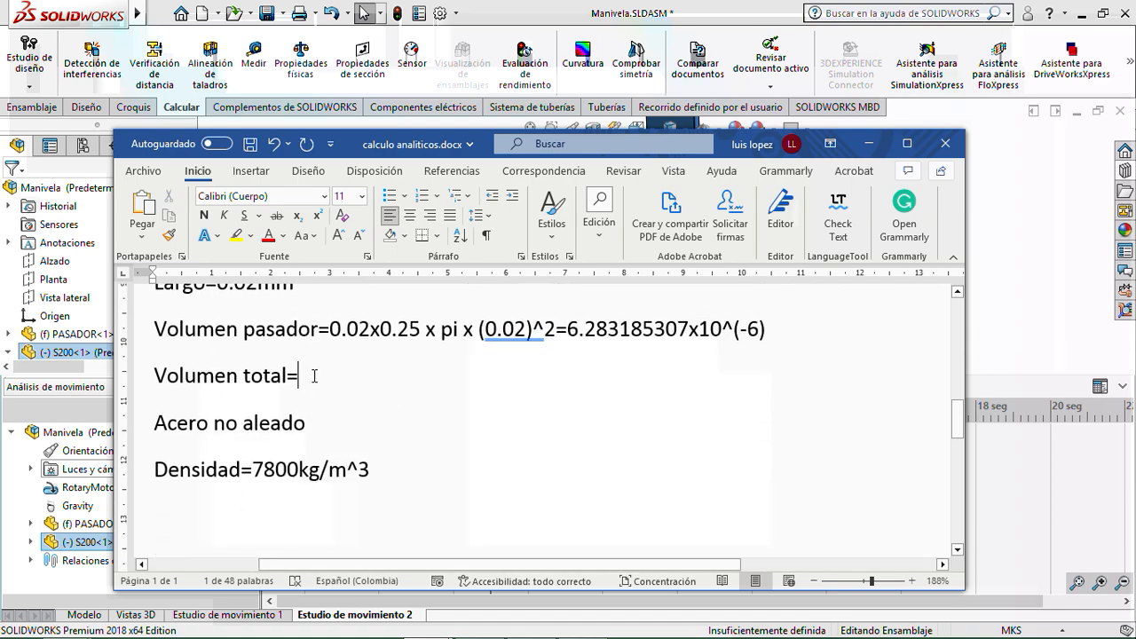
{"action": "type", "text": "9.6"}
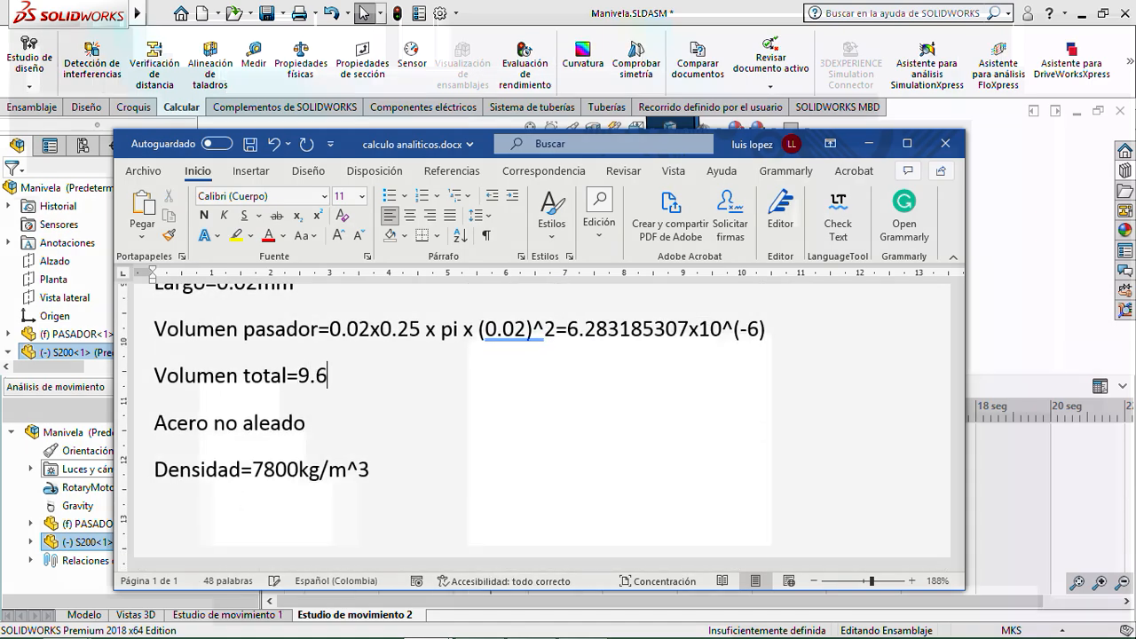
{"action": "type", "text": "x10^-5"}
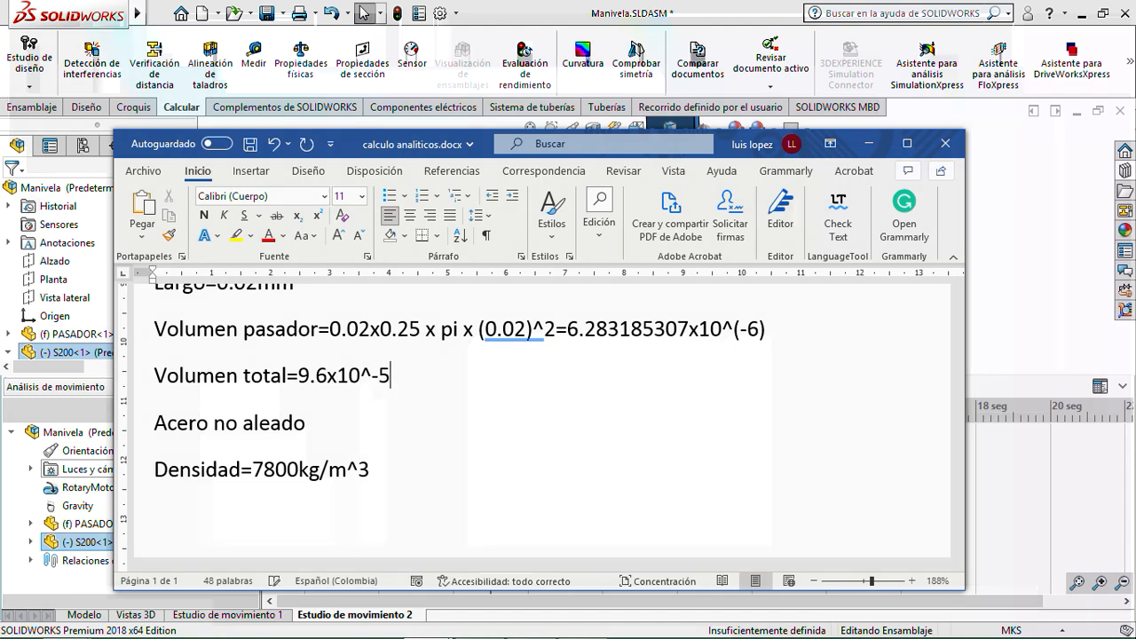
{"action": "left_click", "coordinate": [906, 143]}
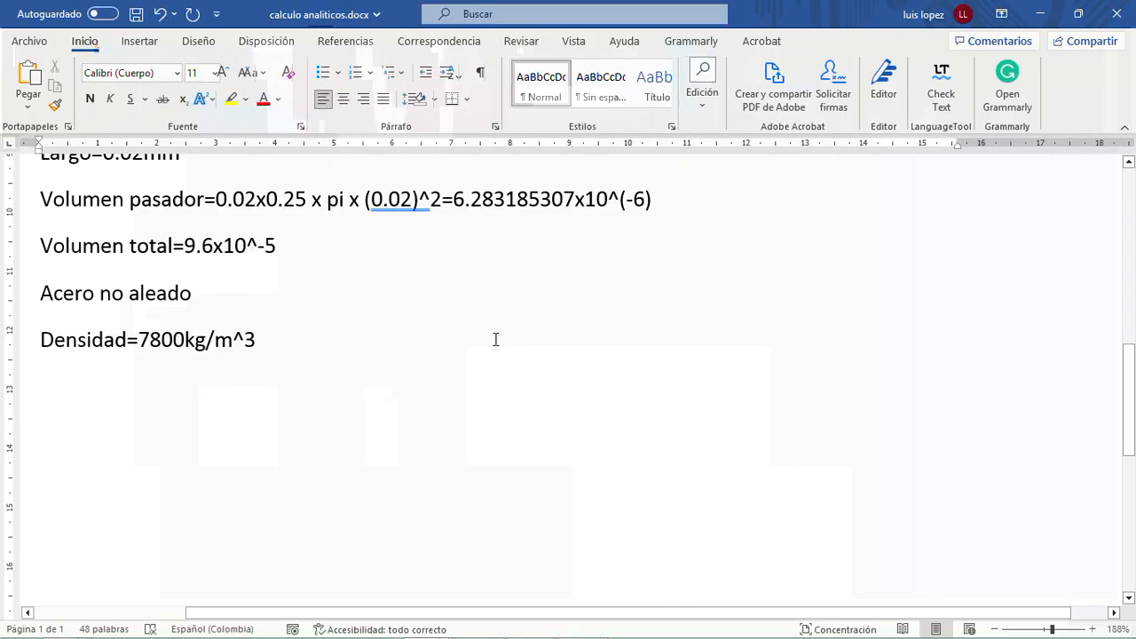
{"action": "scroll", "coordinate": [495, 340], "scroll_direction": "up", "scroll_amount": 5}
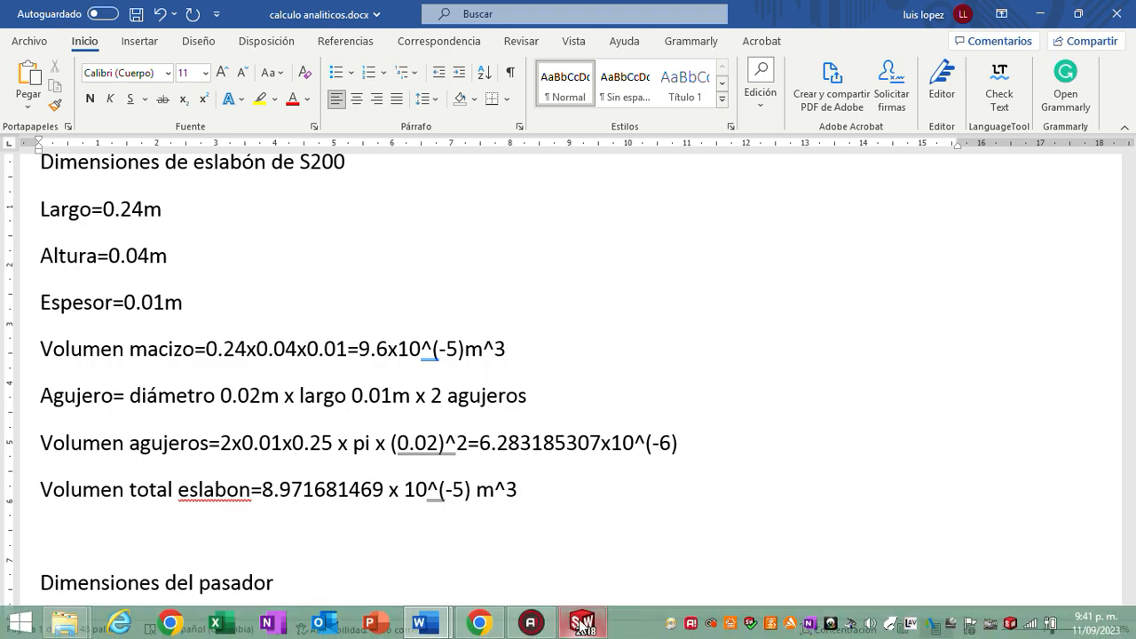
- Switch to SOLIDWORKS, inspect the crank link and its pin, and view the mass properties of the S200 link
{"action": "left_click", "coordinate": [586, 624]}
{"action": "middle_click_drag", "start_coordinate": [641, 330], "coordinate": [675, 288]}
{"action": "scroll", "coordinate": [674, 288], "scroll_direction": "down", "scroll_amount": 3}
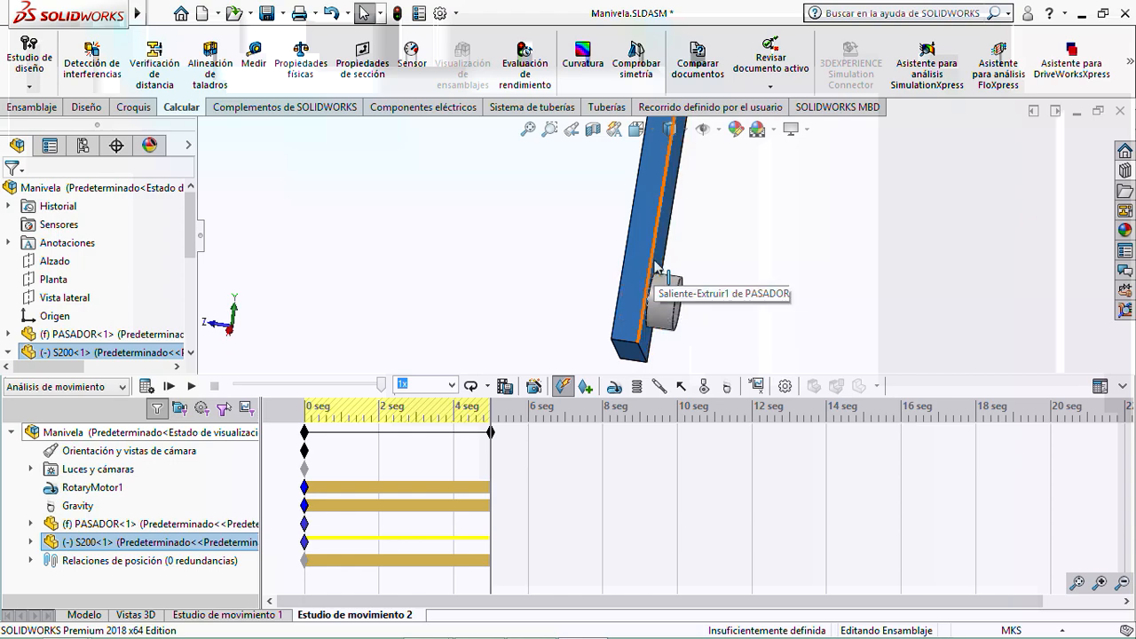
{"action": "scroll", "coordinate": [613, 255], "scroll_direction": "up", "scroll_amount": 2}
{"action": "key", "text": "ctrl+1"}
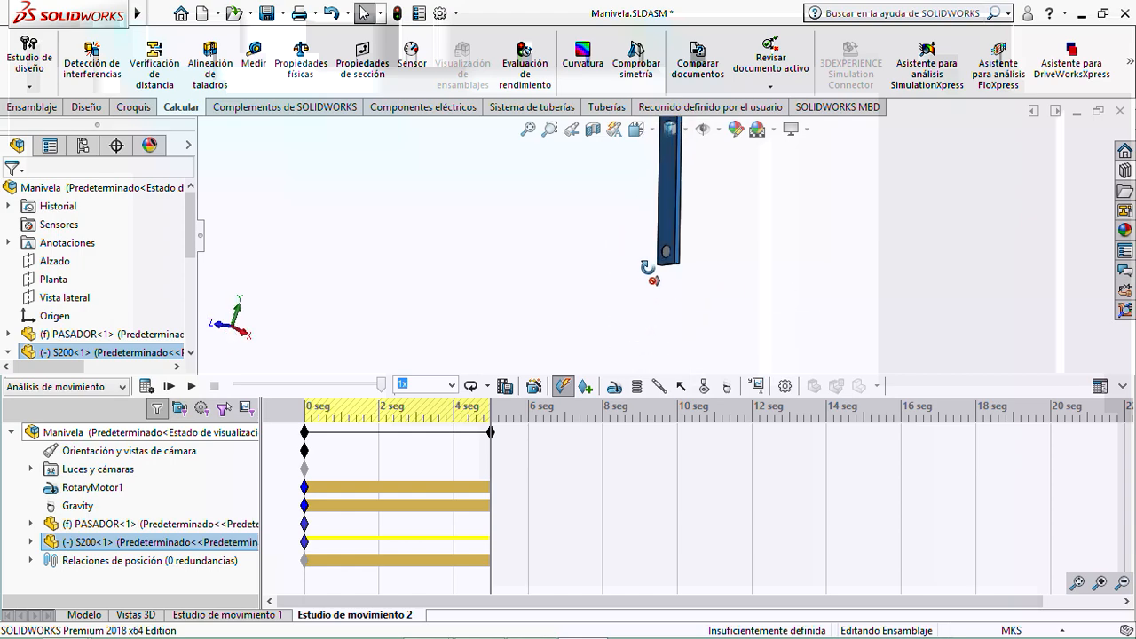
{"action": "scroll", "coordinate": [674, 213], "scroll_direction": "down", "scroll_amount": 5}
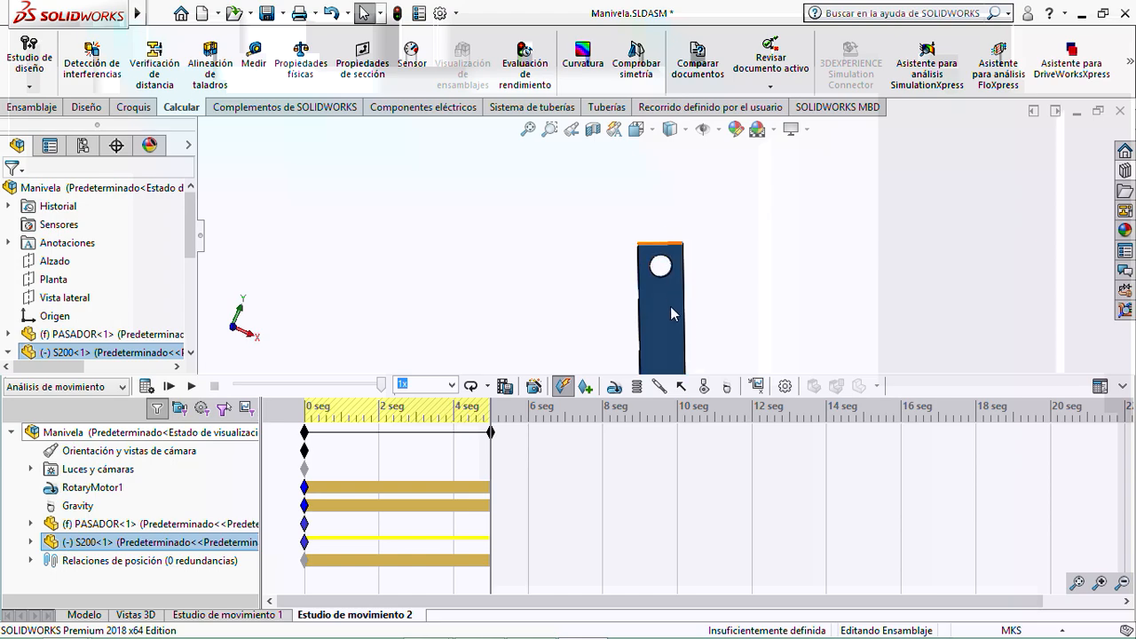
{"action": "middle_click_drag", "start_coordinate": [696, 271], "coordinate": [669, 250]}
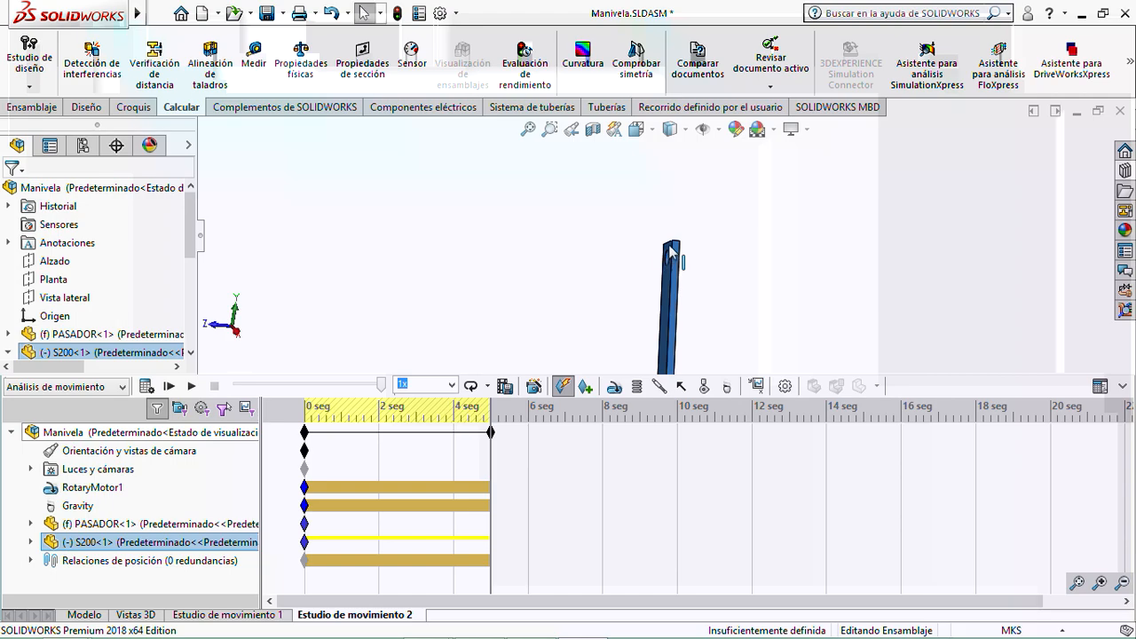
{"action": "left_click_drag", "start_coordinate": [669, 249], "coordinate": [658, 282]}
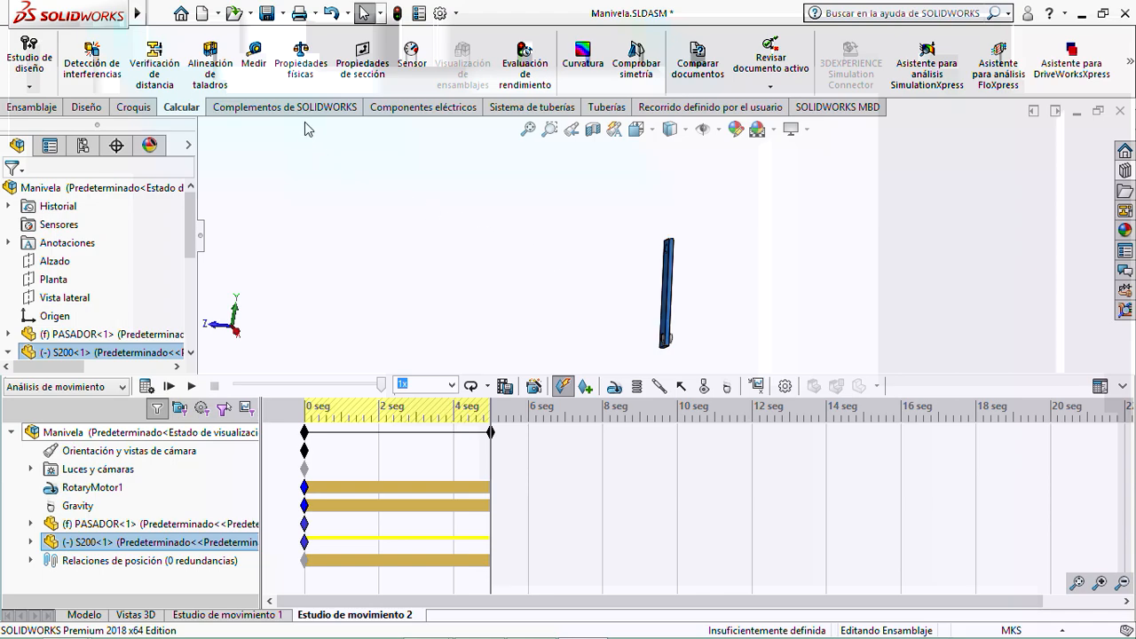
{"action": "left_click", "coordinate": [301, 64]}
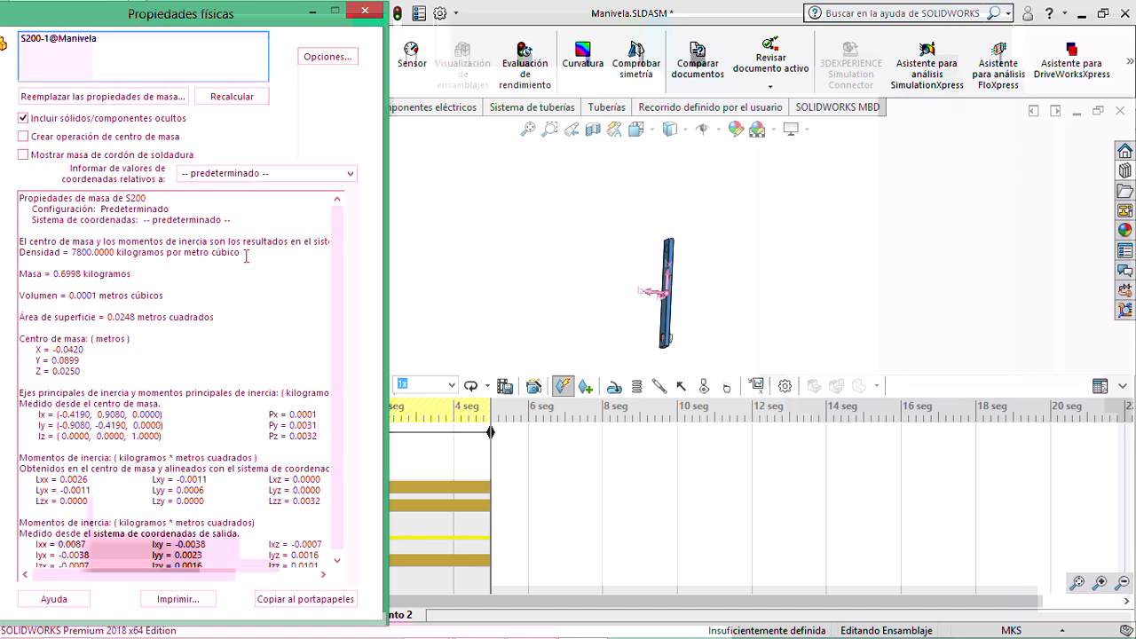
- Switch back to calculo analiticos.docx in Word and insert a blank line below "Volumen total=9.6x10^-5"
{"action": "mouse_move", "coordinate": [432, 626]}
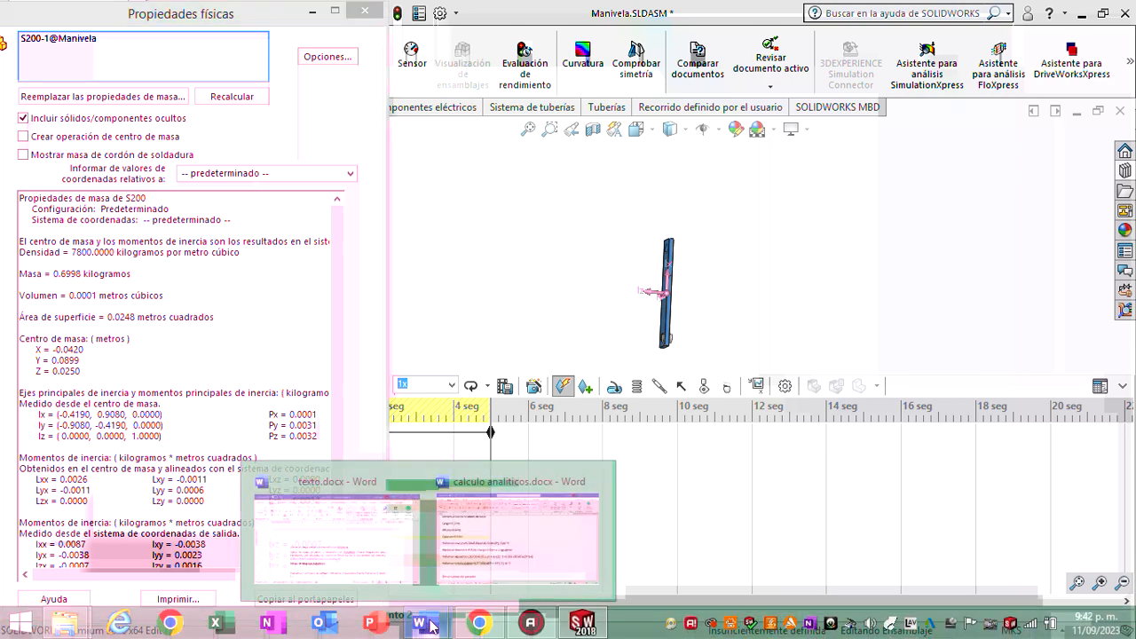
{"action": "left_click", "coordinate": [442, 509]}
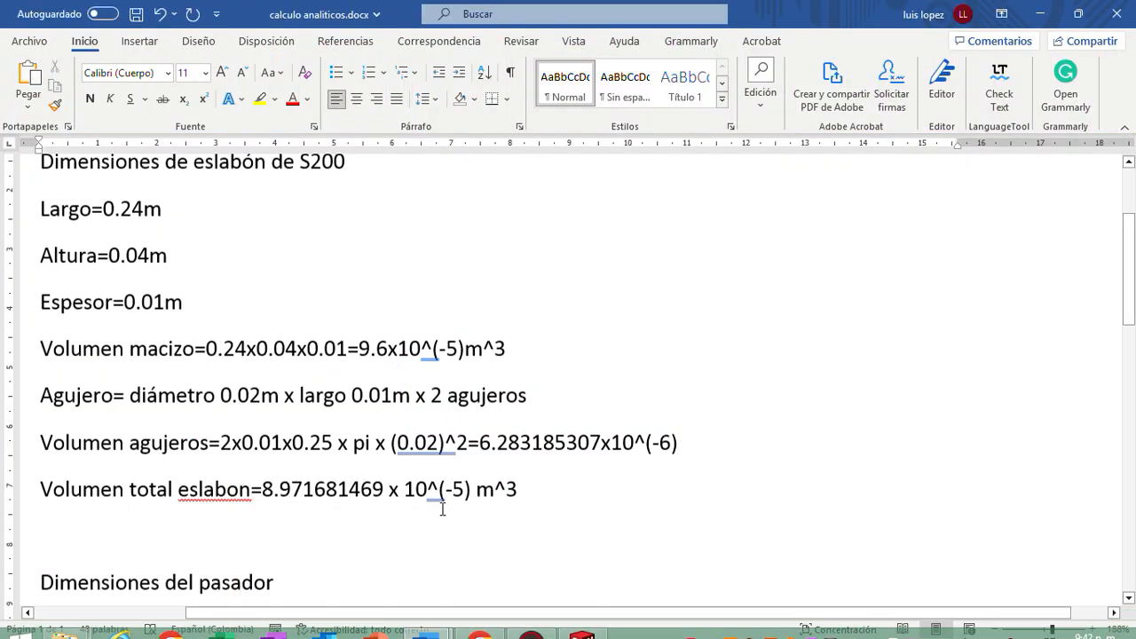
{"action": "scroll", "coordinate": [441, 508], "scroll_direction": "down", "scroll_amount": 5}
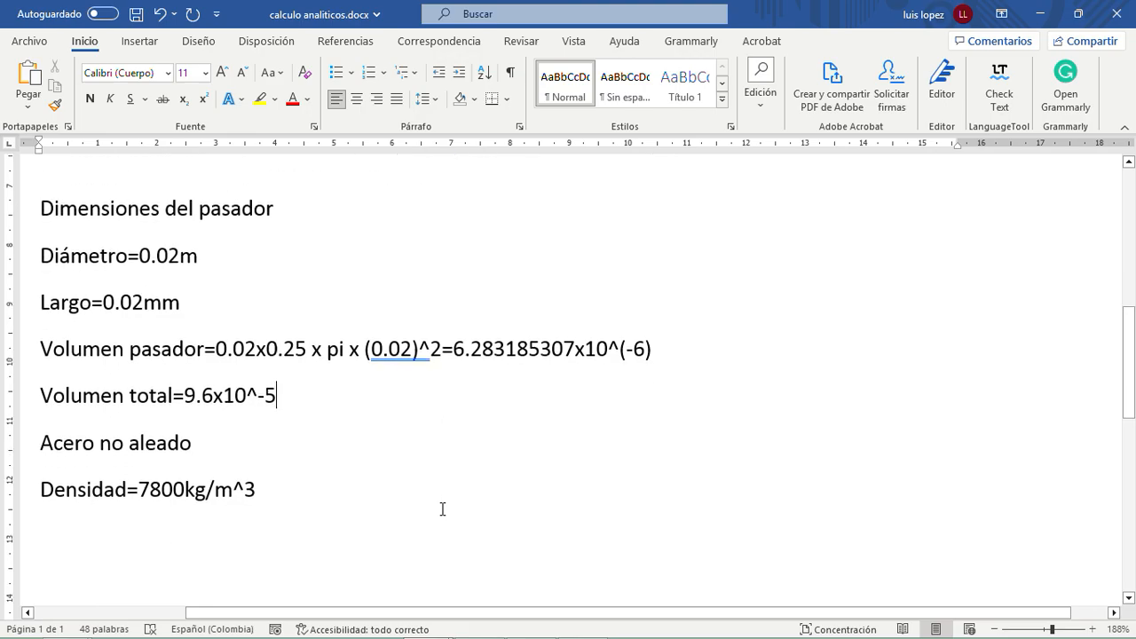
{"action": "key", "text": "Return"}
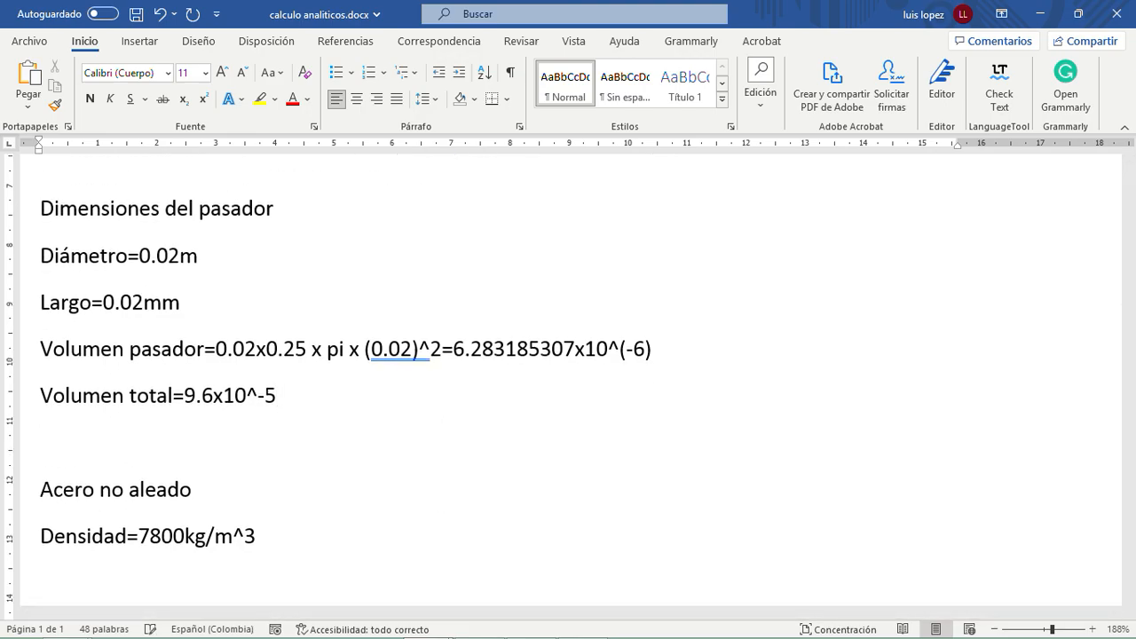
- Add the formula line "Densidad=Masa/volumen" below "Densidad=7800kg/m^3"
{"action": "left_click", "coordinate": [270, 536]}
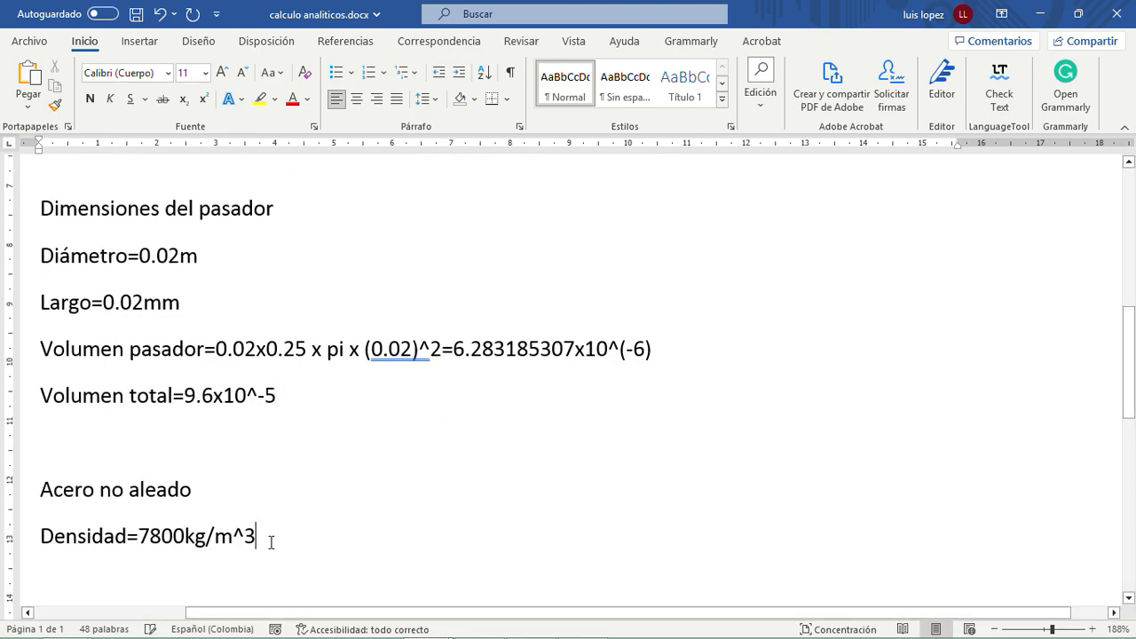
{"action": "key", "text": "Return"}
{"action": "type", "text": "densidad"}
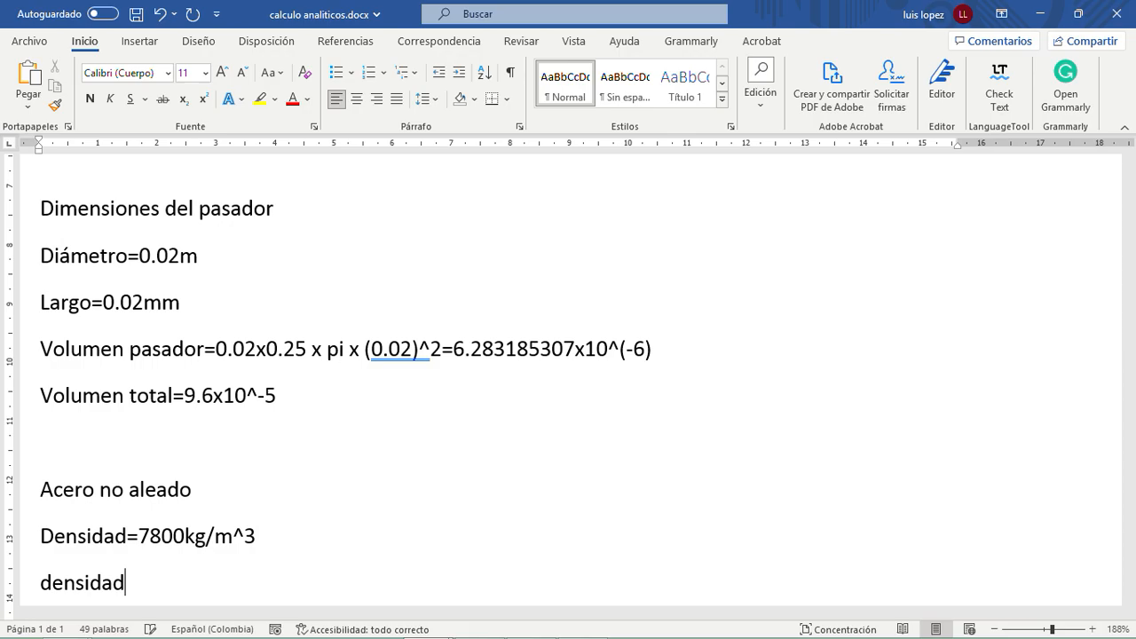
{"action": "type", "text": "=Ma"}
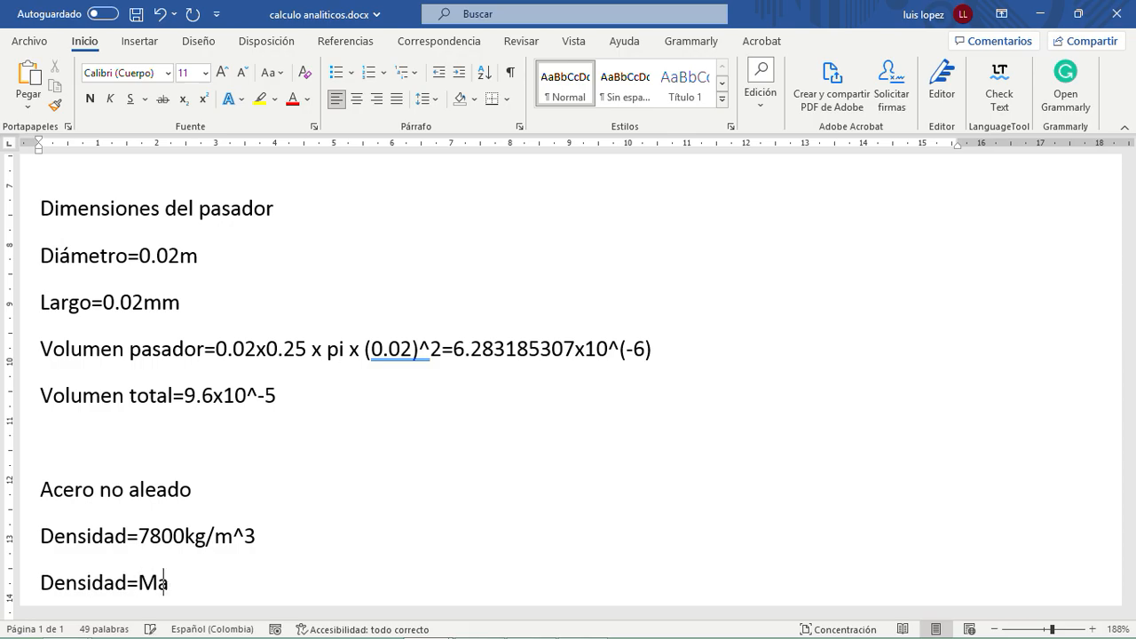
{"action": "type", "text": "sa/volum"}
{"action": "type", "text": "en"}
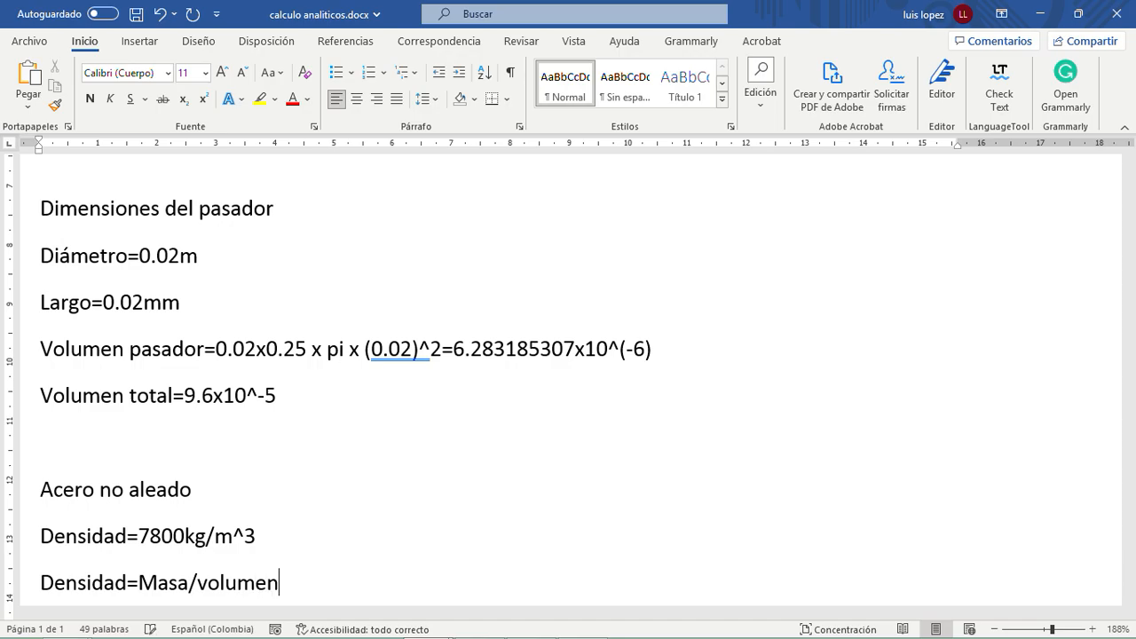
- Add the line "Masa=Densidad x Volumen=7800 x" below the density formula
{"action": "key", "text": "Return"}
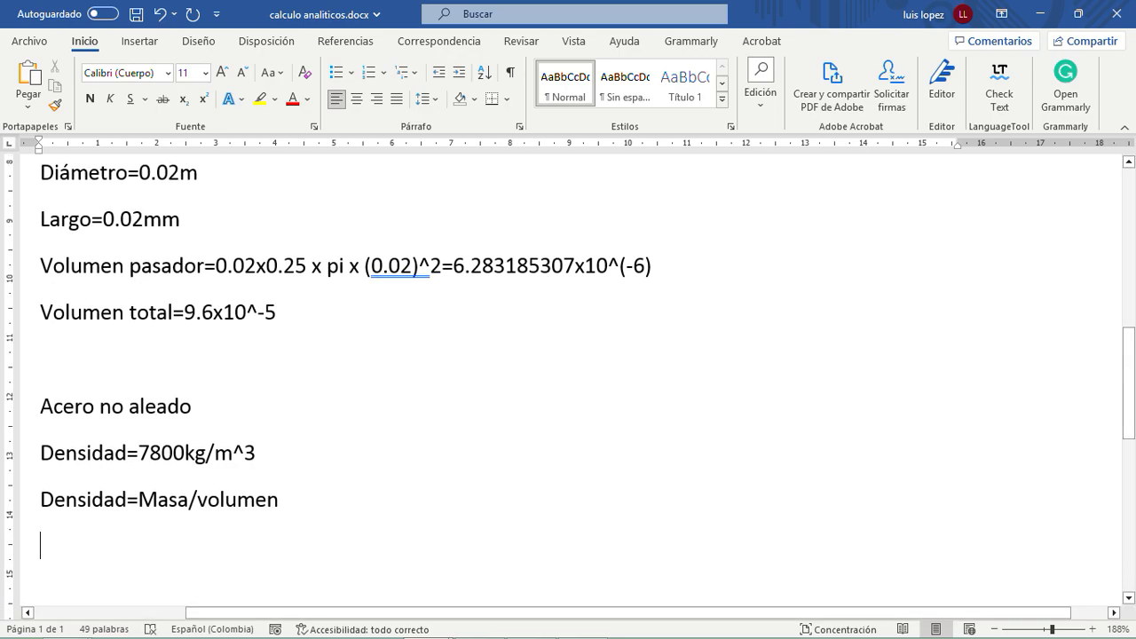
{"action": "type", "text": "Mas"}
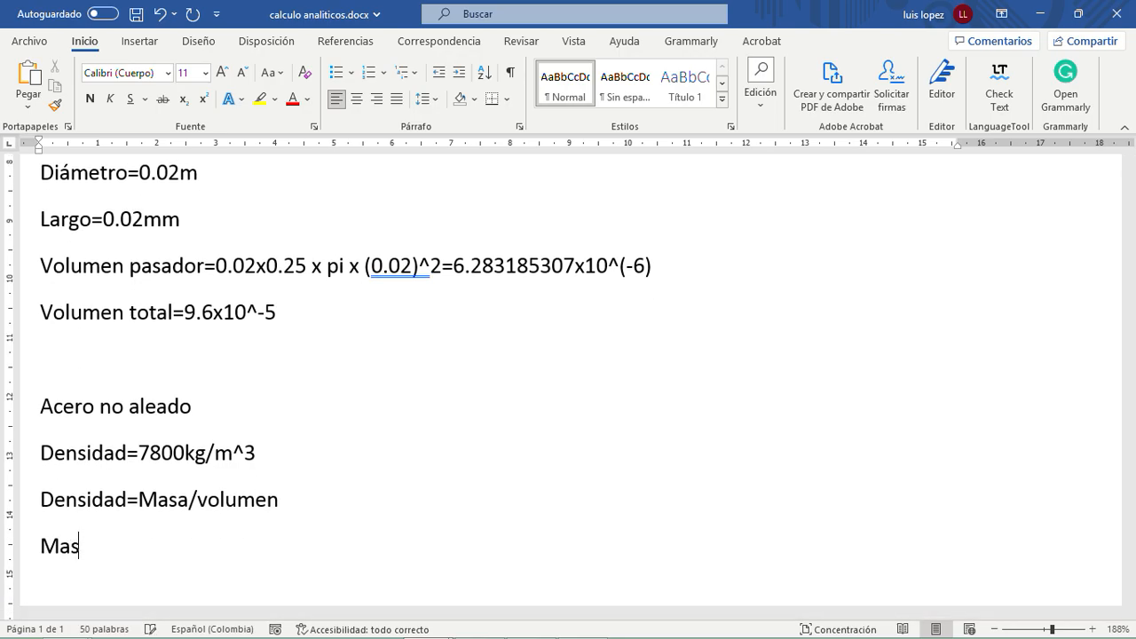
{"action": "type", "text": "a=Densidad*"}
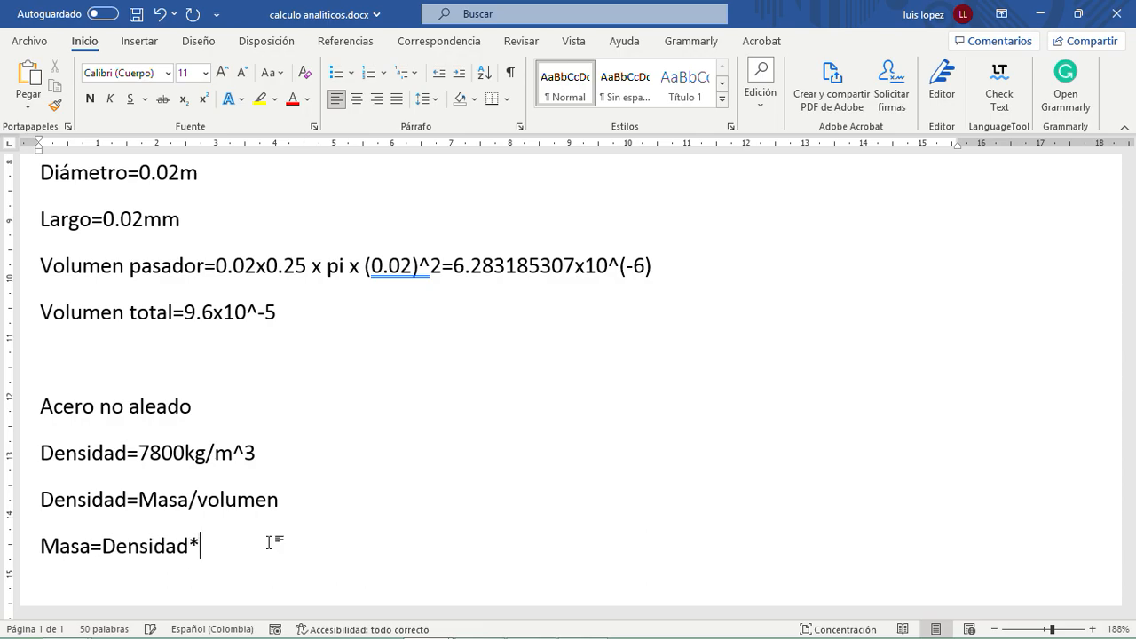
{"action": "key", "text": "BackSpace"}
{"action": "type", "text": "x Volumen"}
{"action": "key", "text": "Return"}
{"action": "key", "text": "Up"}
{"action": "key", "text": "Right"}
{"action": "key", "text": "Right"}
{"action": "key", "text": "Right"}
{"action": "key", "text": "Right"}
{"action": "key", "text": "Right"}
{"action": "key", "text": "Right"}
{"action": "key", "text": "Right"}
{"action": "key", "text": "Right"}
{"action": "type", "text": "=7800 x"}
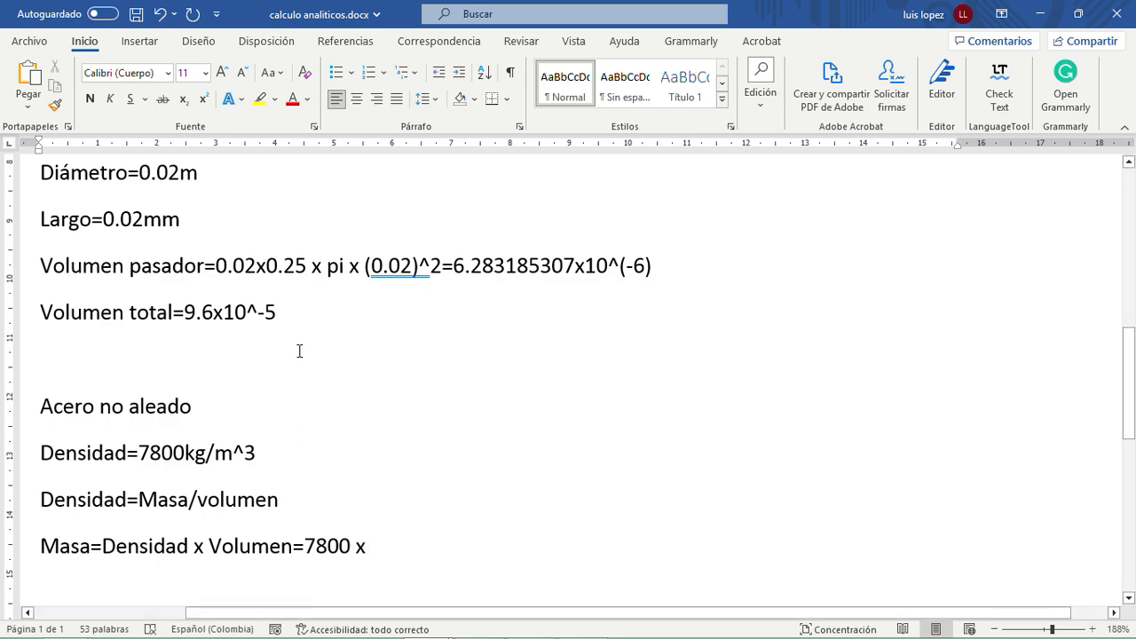
- Copy the total volume 9.6x10^-5 to the end of the "Masa" line and append the result =0.7488 kg
{"action": "left_click_drag", "start_coordinate": [276, 312], "coordinate": [187, 311]}
{"action": "right_click", "coordinate": [204, 311]}
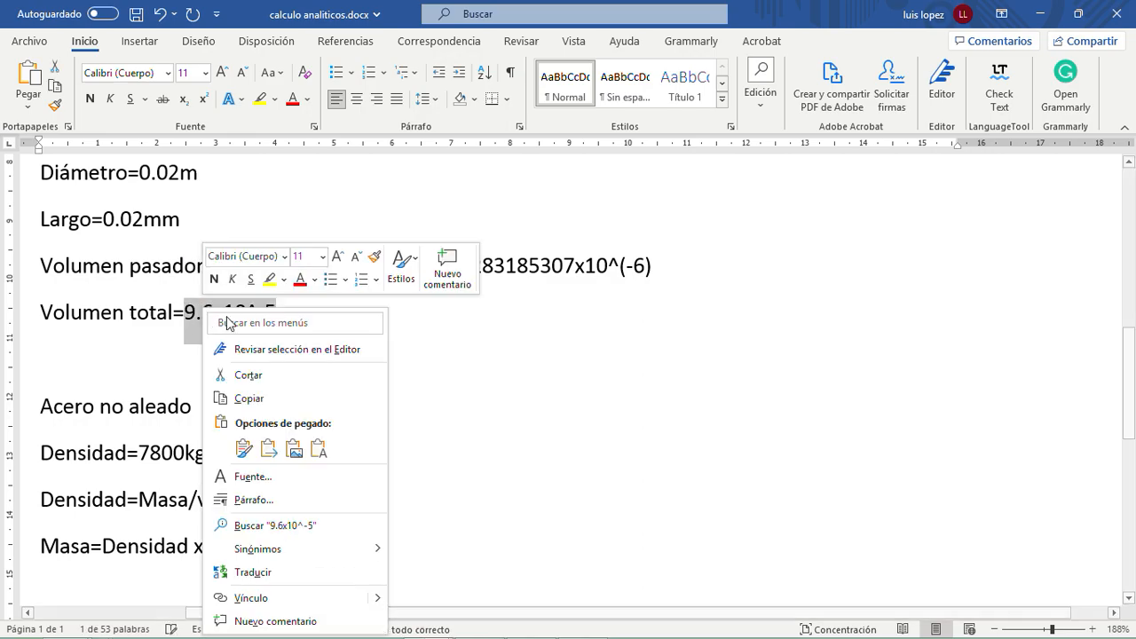
{"action": "left_click", "coordinate": [259, 397]}
{"action": "left_click", "coordinate": [381, 543]}
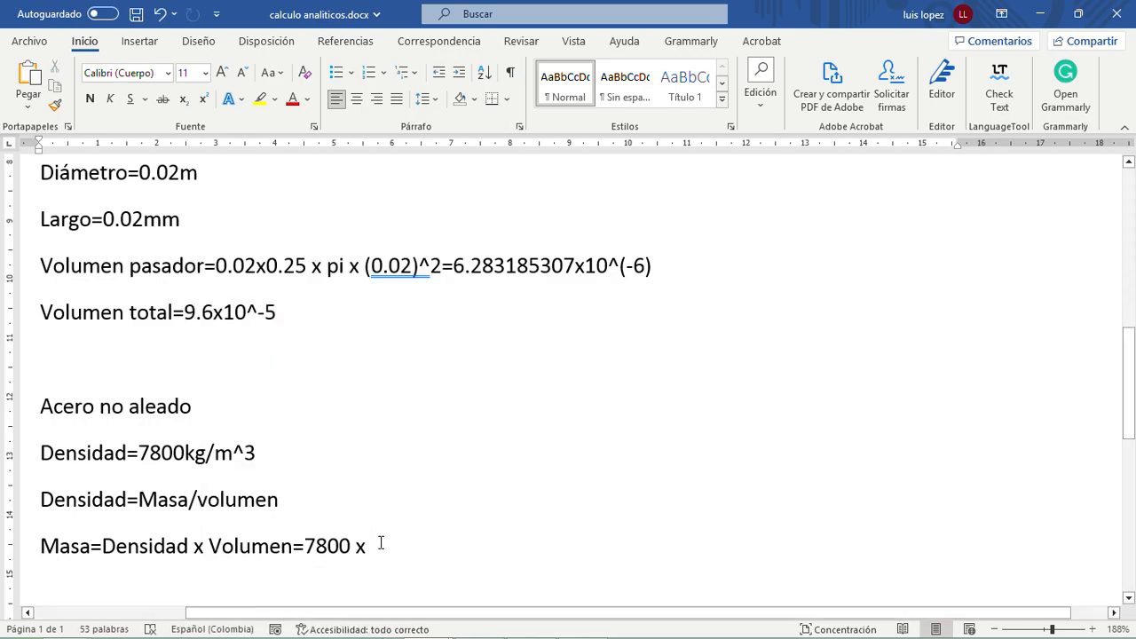
{"action": "key", "text": "ctrl+v"}
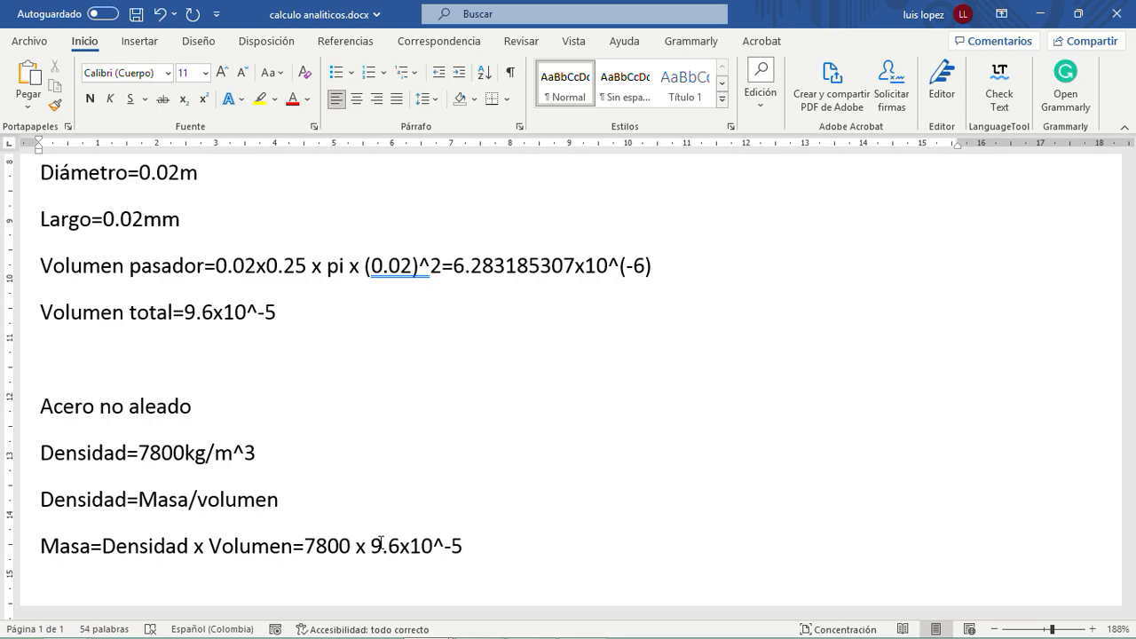
{"action": "type", "text": "=0.7488 kg"}
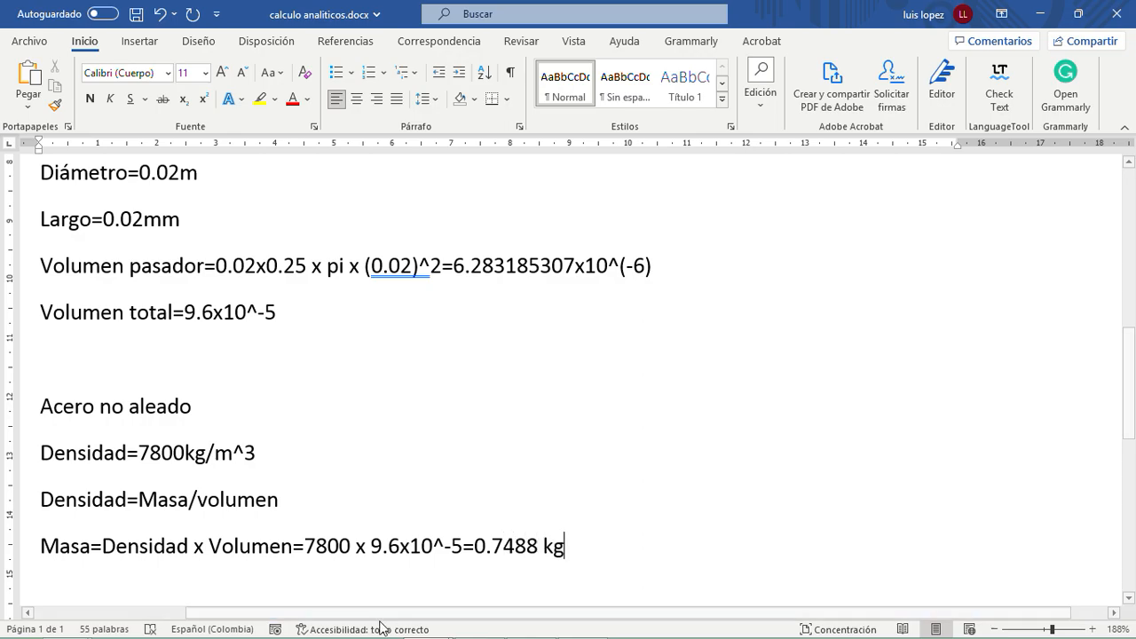
- Switch to the Manivela assembly in SolidWorks and examine the mass properties of the S200 link
{"action": "left_click", "coordinate": [569, 623]}
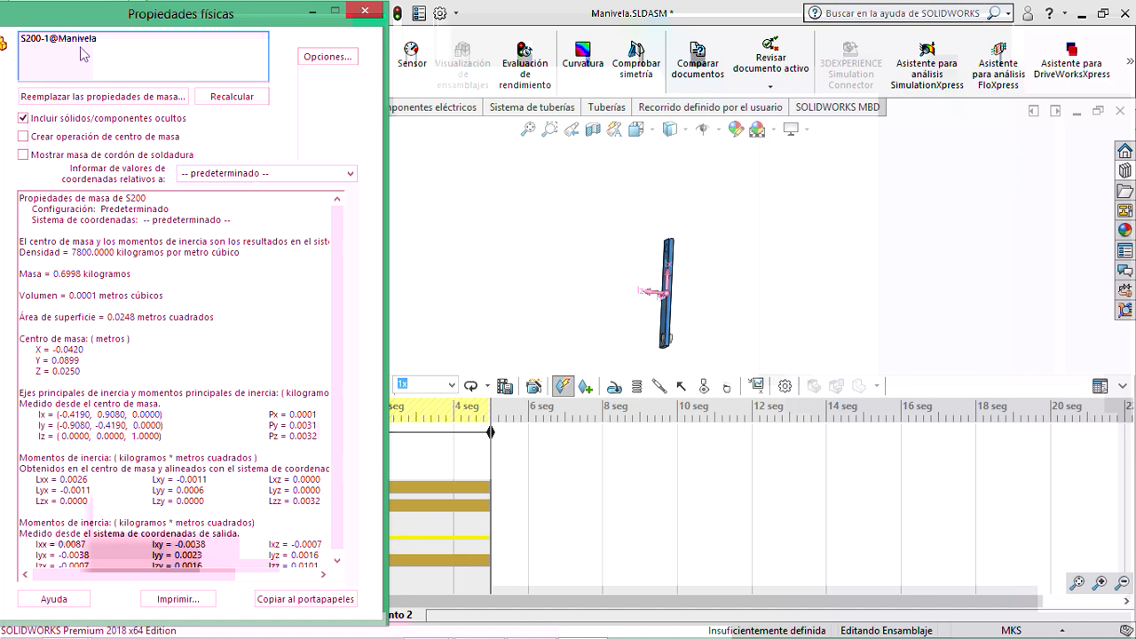
{"action": "left_click_drag", "start_coordinate": [83, 20], "coordinate": [258, 84]}
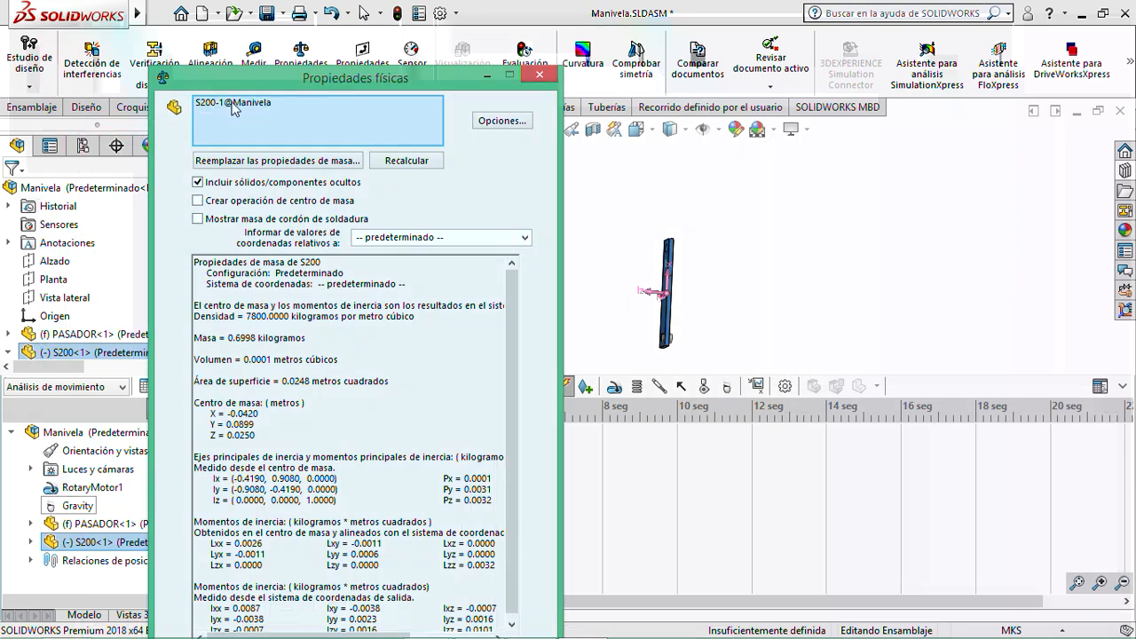
{"action": "left_click", "coordinate": [232, 104]}
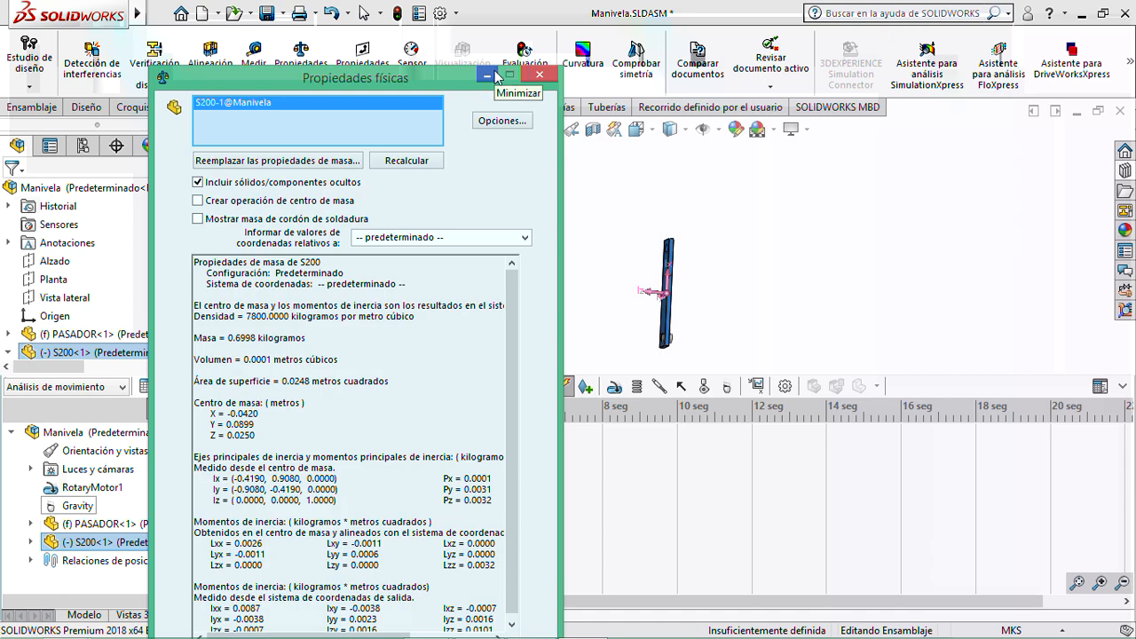
- Switch back to calculo analiticos.docx in Word and move the "Masa=Densidad x Volumen" line directly below "Volumen total eslabon"
{"action": "mouse_move", "coordinate": [423, 623]}
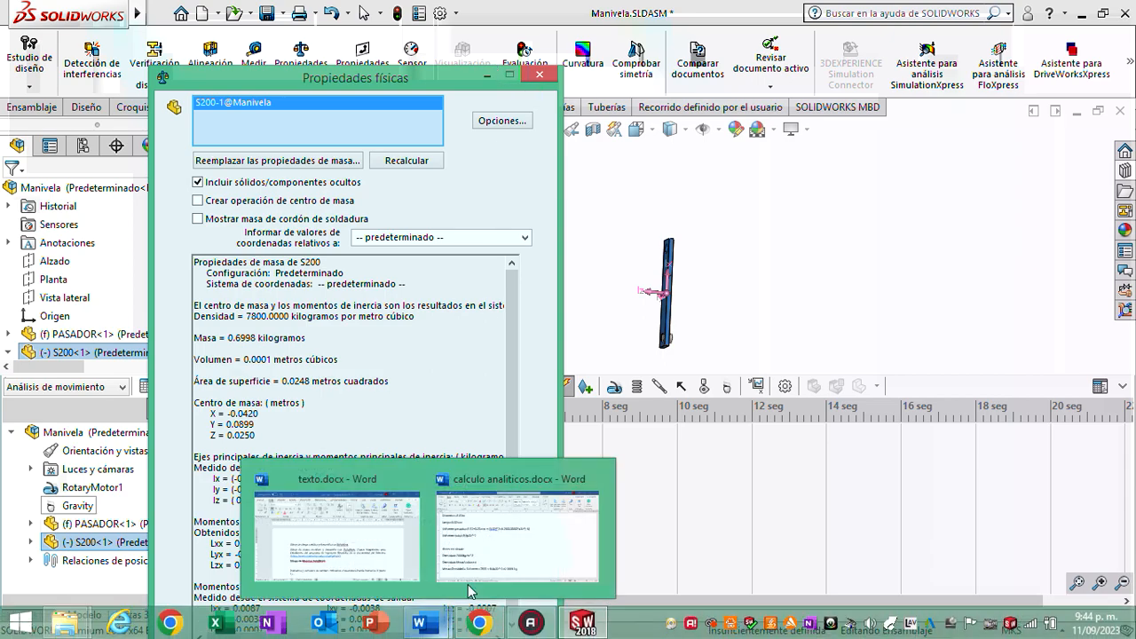
{"action": "left_click", "coordinate": [502, 563]}
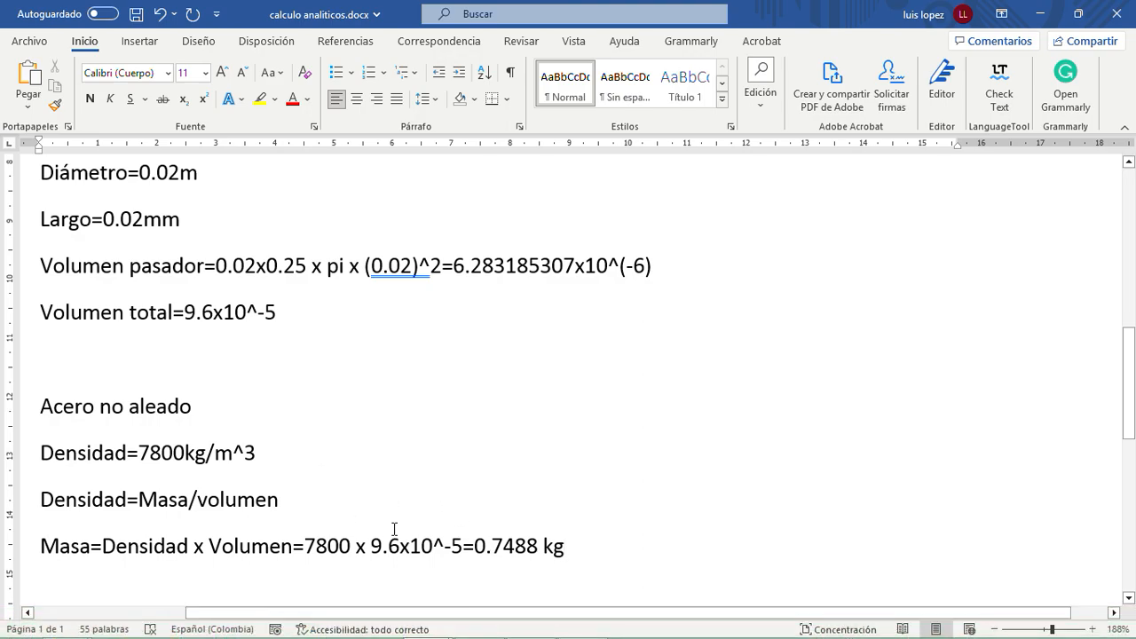
{"action": "left_click_drag", "start_coordinate": [564, 547], "coordinate": [24, 558]}
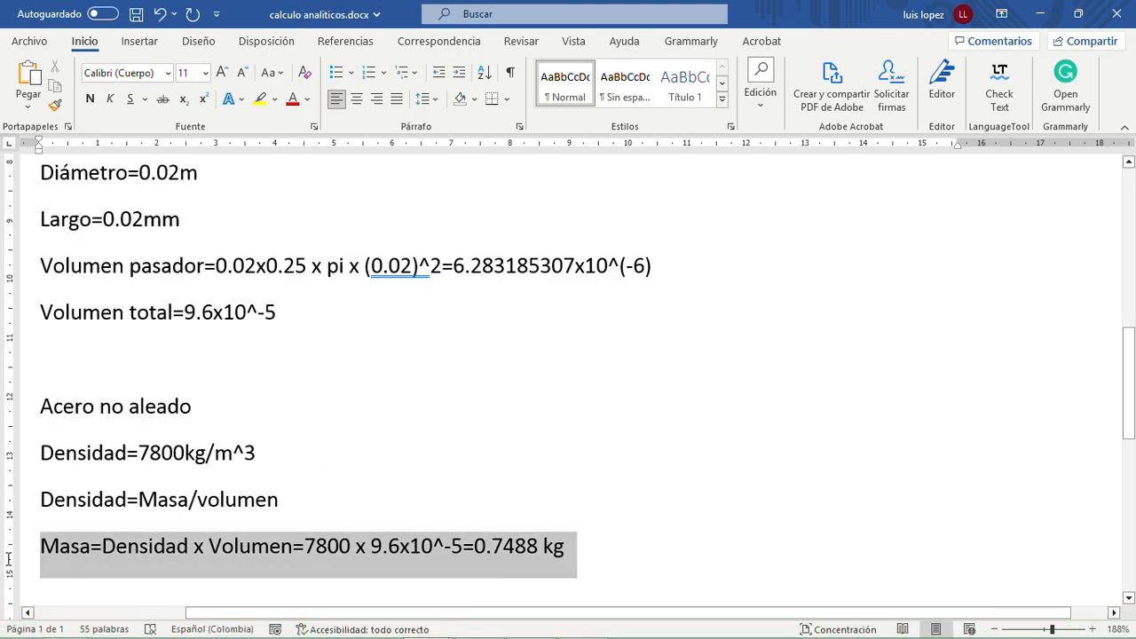
{"action": "right_click", "coordinate": [53, 558]}
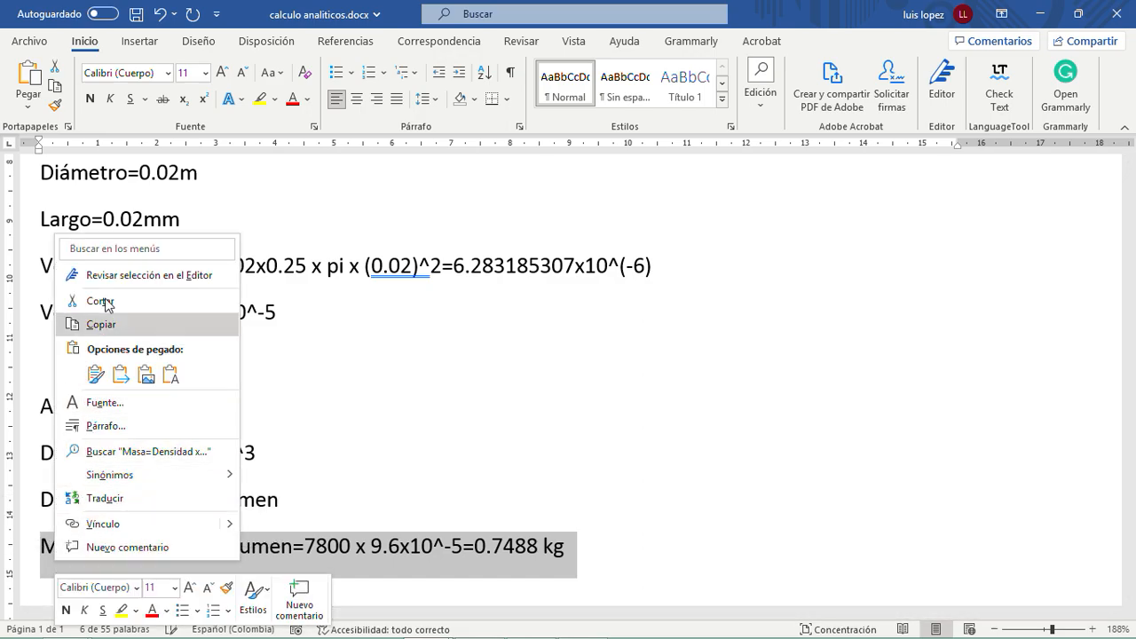
{"action": "left_click", "coordinate": [100, 301]}
{"action": "scroll", "coordinate": [106, 403], "scroll_direction": "up", "scroll_amount": 5}
{"action": "scroll", "coordinate": [106, 403], "scroll_direction": "up", "scroll_amount": 1}
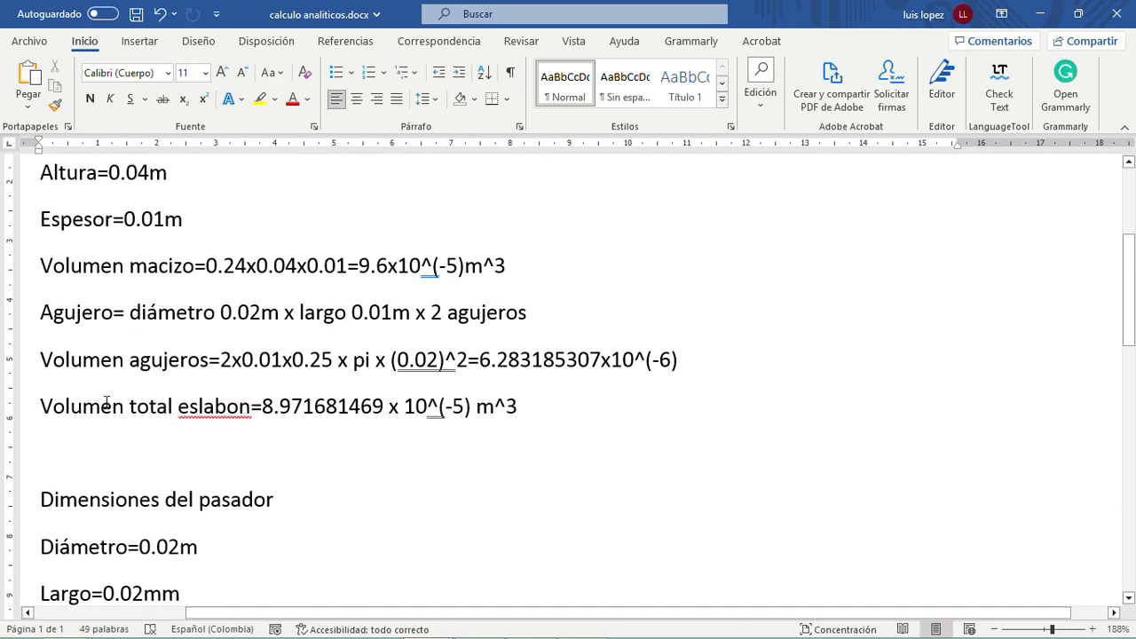
{"action": "scroll", "coordinate": [85, 504], "scroll_direction": "up", "scroll_amount": 1}
{"action": "left_click", "coordinate": [67, 505]}
{"action": "left_click", "coordinate": [524, 483]}
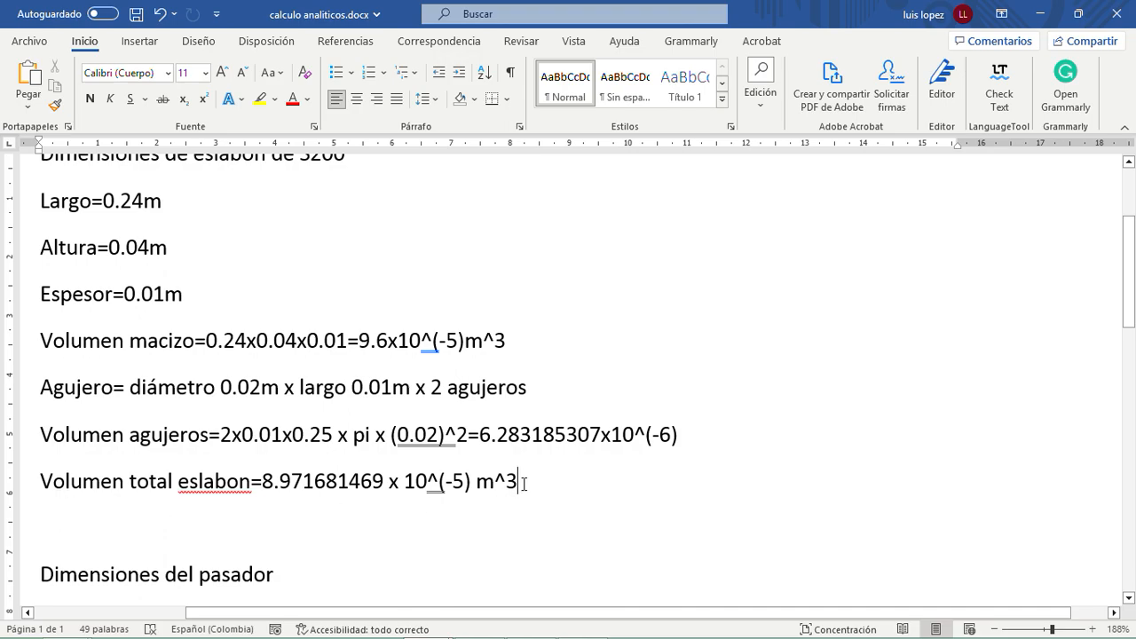
{"action": "scroll", "coordinate": [528, 485], "scroll_direction": "up", "scroll_amount": 1}
{"action": "scroll", "coordinate": [533, 488], "scroll_direction": "down", "scroll_amount": 1}
{"action": "key", "text": "Return"}
{"action": "key", "text": "ctrl+v"}
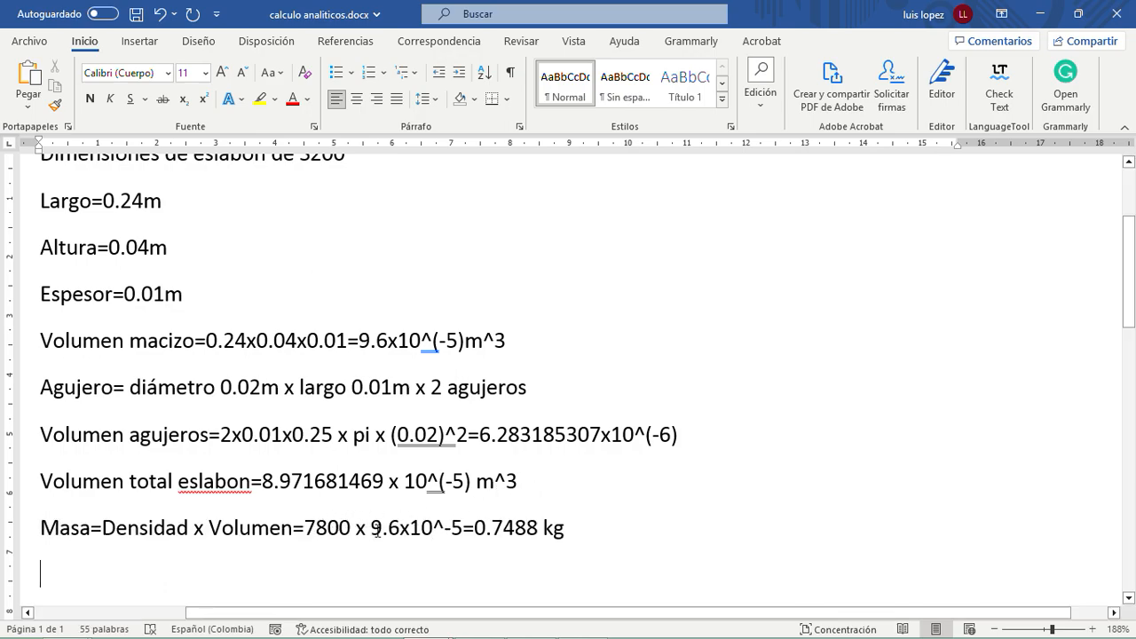
- Replace the volume in the moved "Masa" line with the link's total volume, 8.971681469 x 10^(-5)
{"action": "left_click_drag", "start_coordinate": [262, 480], "coordinate": [480, 481]}
{"action": "key", "text": "ctrl+c"}
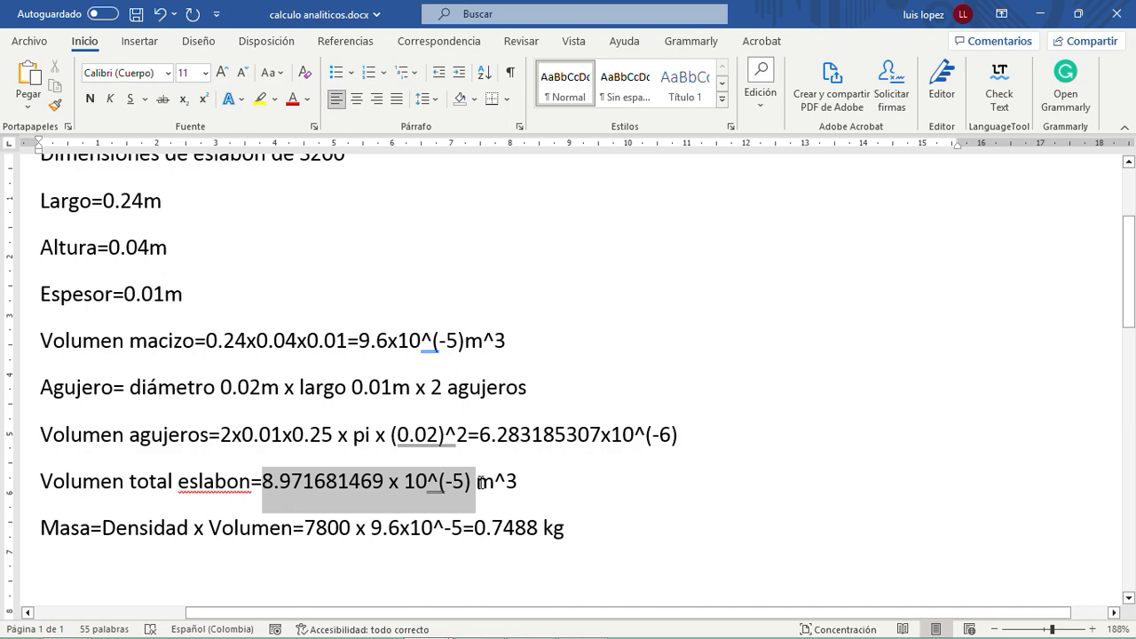
{"action": "right_click", "coordinate": [461, 482]}
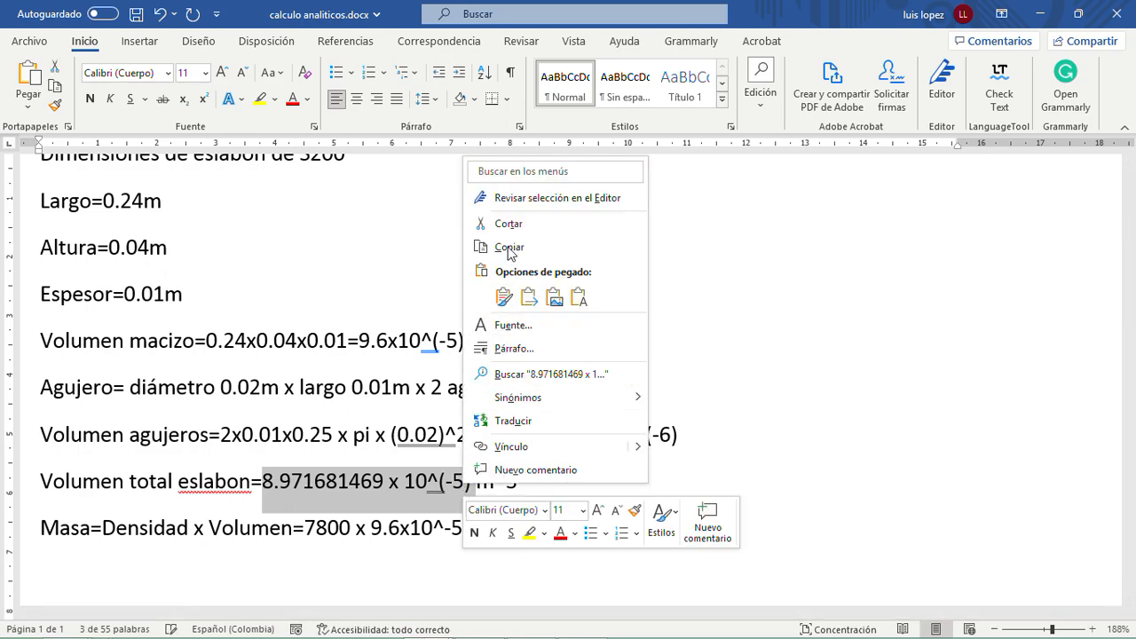
{"action": "left_click", "coordinate": [508, 250]}
{"action": "left_click_drag", "start_coordinate": [463, 519], "coordinate": [373, 524]}
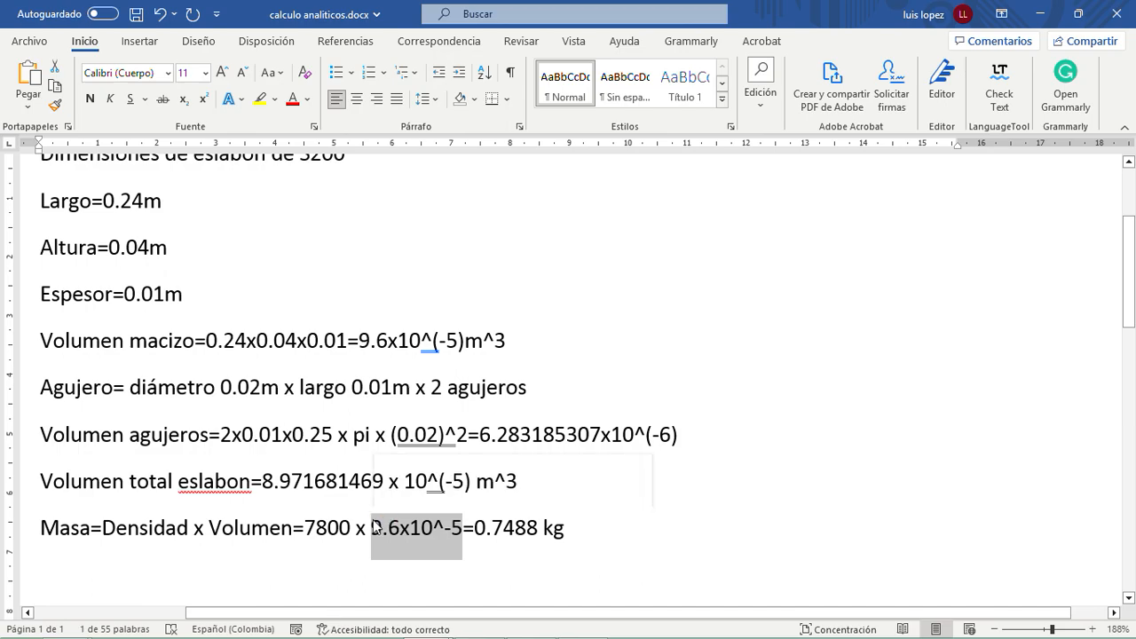
{"action": "key", "text": "ctrl+v"}
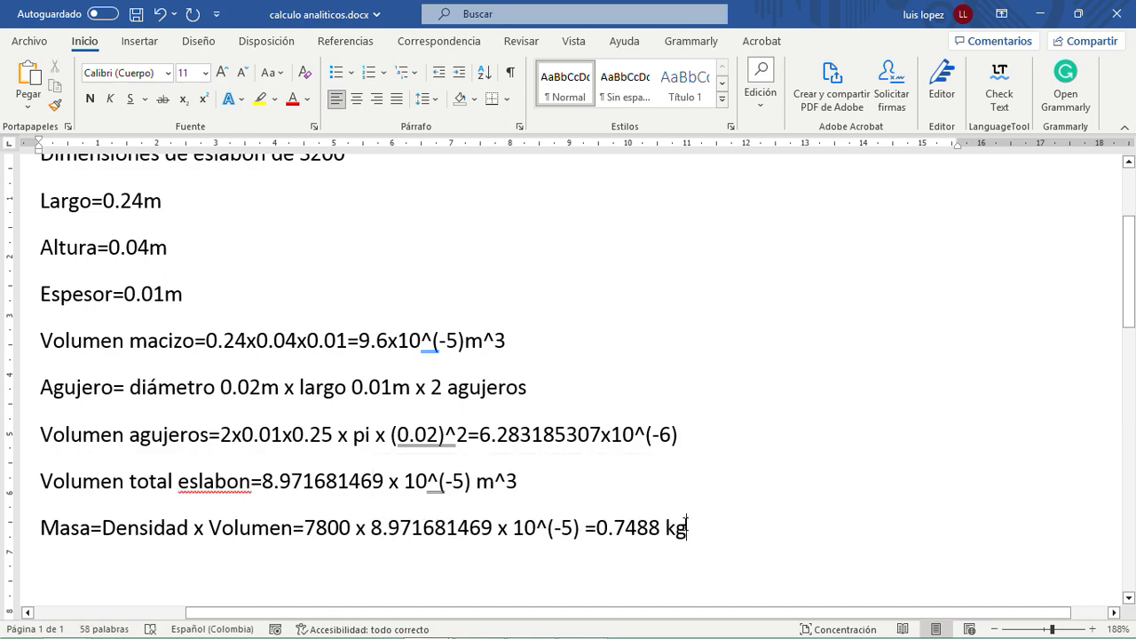
- Change the result of the link's "Masa" line to 0.6997911 kg
{"action": "left_click", "coordinate": [660, 527]}
{"action": "key", "text": "BackSpace"}
{"action": "key", "text": "BackSpace"}
{"action": "key", "text": "BackSpace"}
{"action": "key", "text": "BackSpace"}
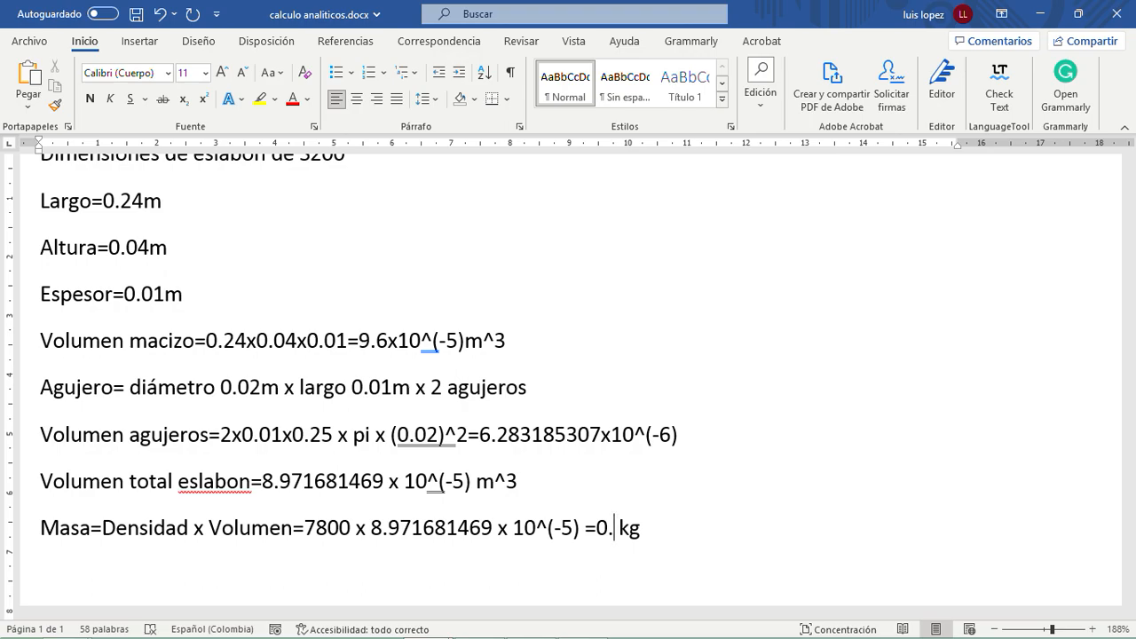
{"action": "type", "text": "699"}
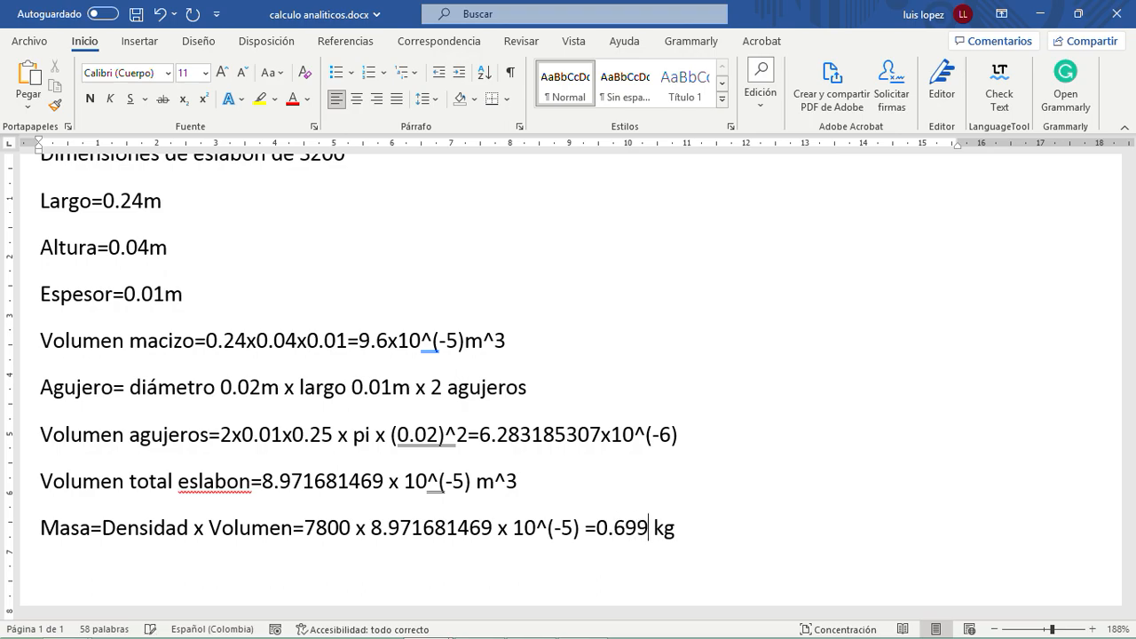
{"action": "type", "text": "7911"}
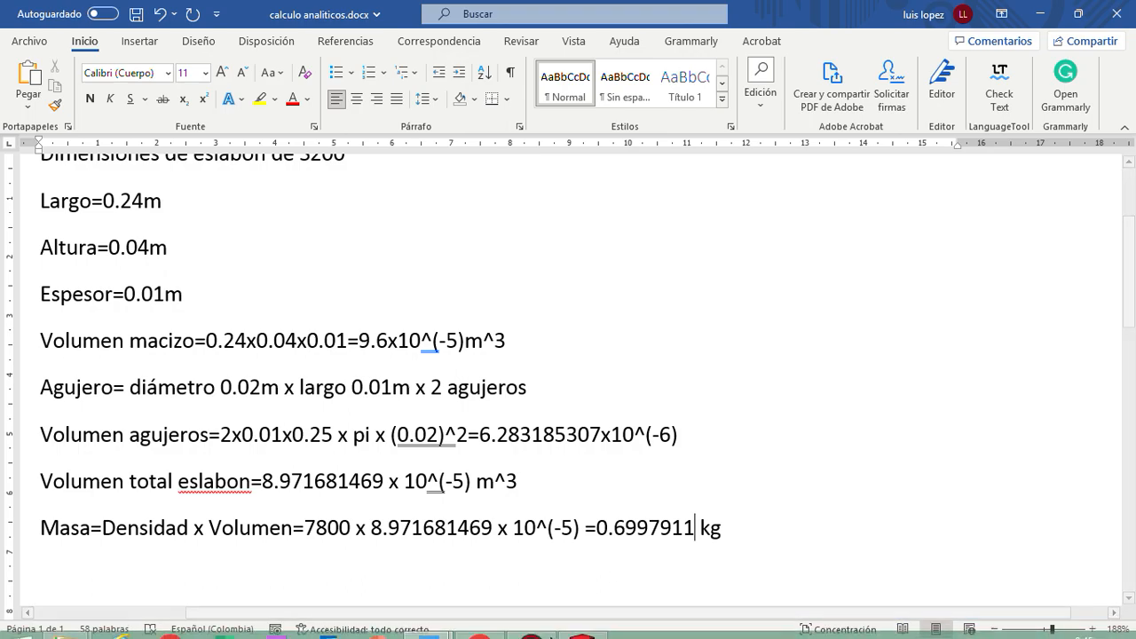
- Switch to SolidWorks, check the S200 link's mass in its mass properties, and close them
{"action": "left_click", "coordinate": [581, 625]}
{"action": "left_click_drag", "start_coordinate": [306, 339], "coordinate": [228, 340]}
{"action": "left_click", "coordinate": [268, 352]}
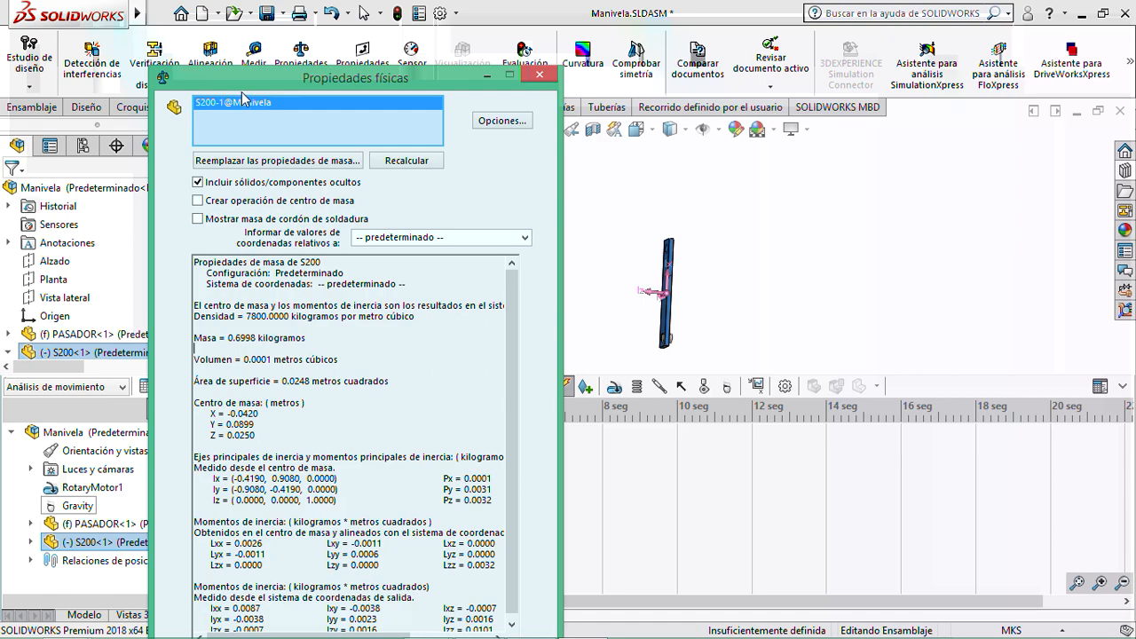
{"action": "left_click", "coordinate": [540, 75]}
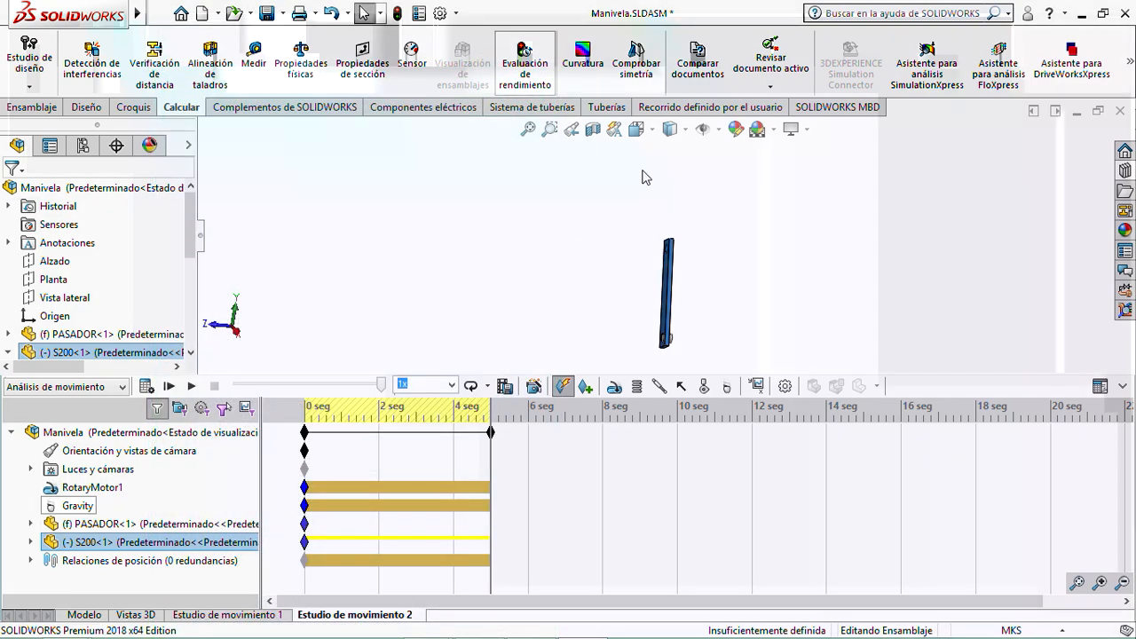
{"action": "left_click", "coordinate": [287, 49]}
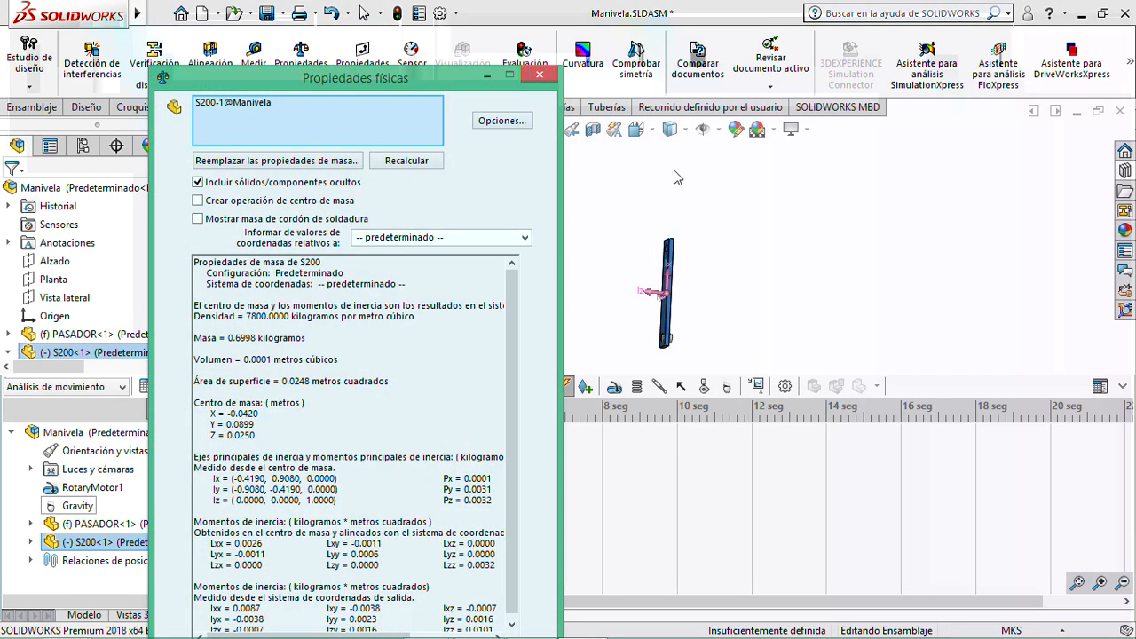
{"action": "left_click", "coordinate": [636, 128]}
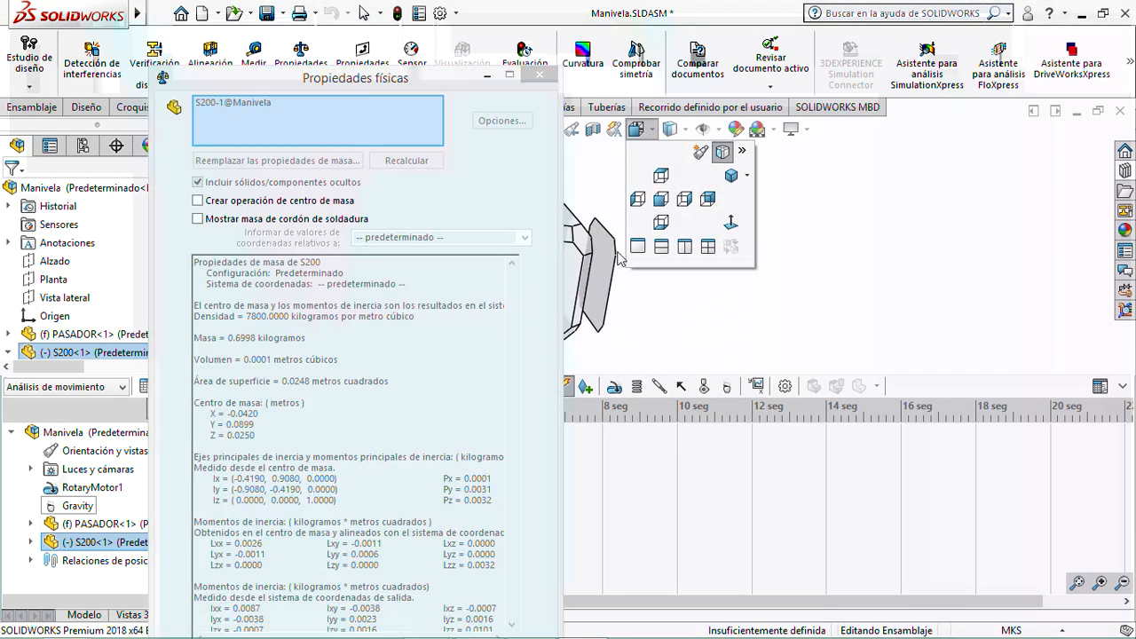
{"action": "left_click", "coordinate": [612, 256]}
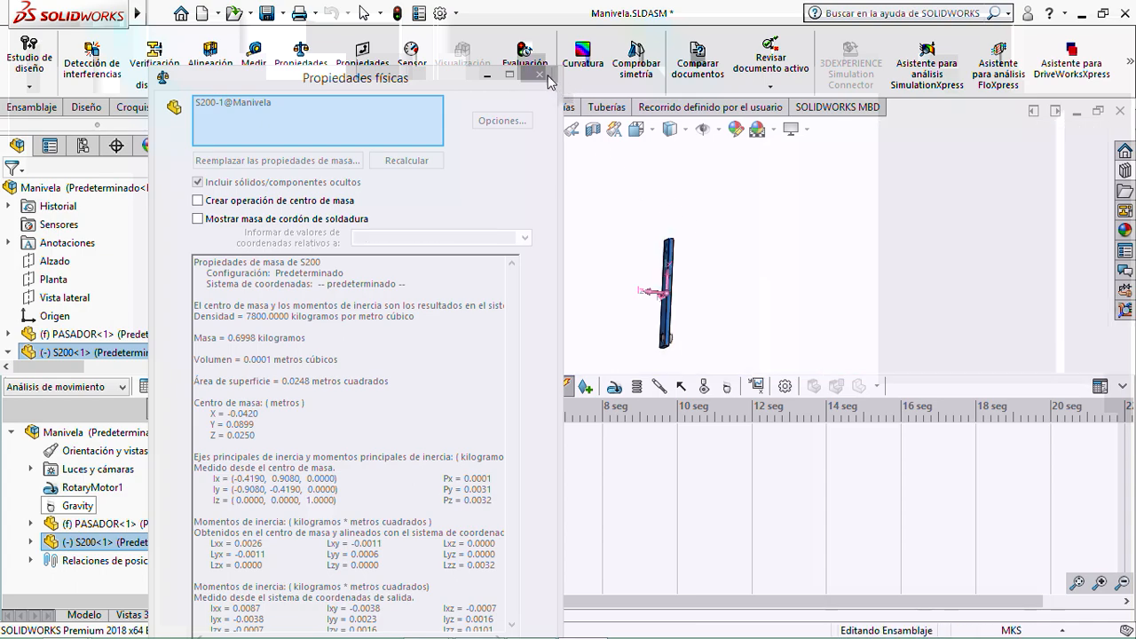
{"action": "left_click", "coordinate": [541, 76]}
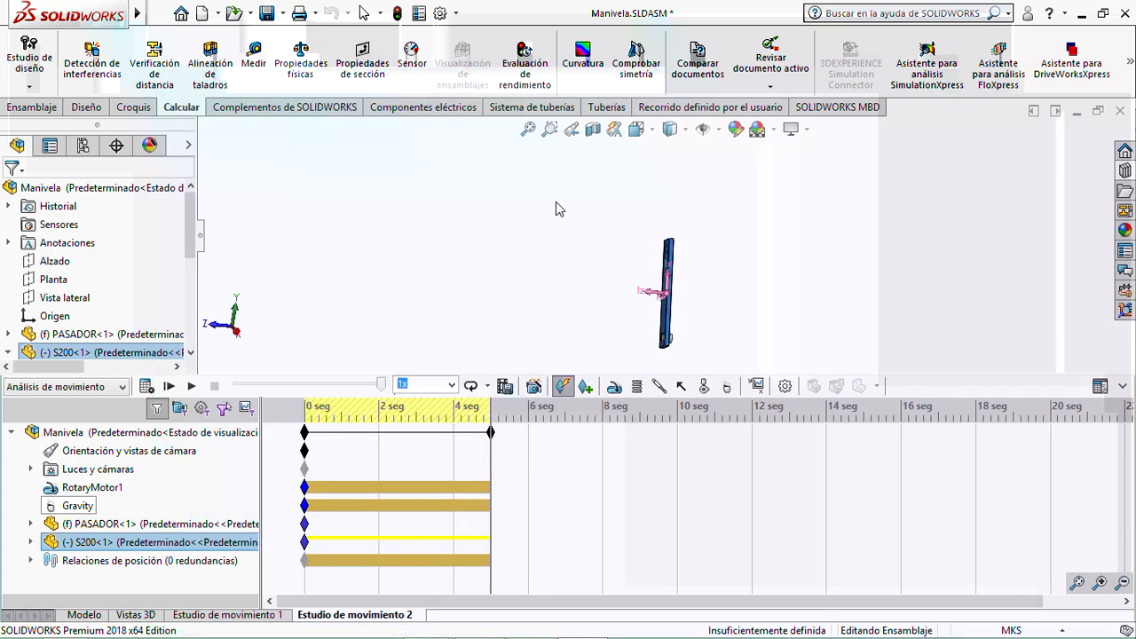
- Swing the S200 link about its pin in the front view, and examine the mass of the whole Manivela assembly
{"action": "left_click", "coordinate": [637, 128]}
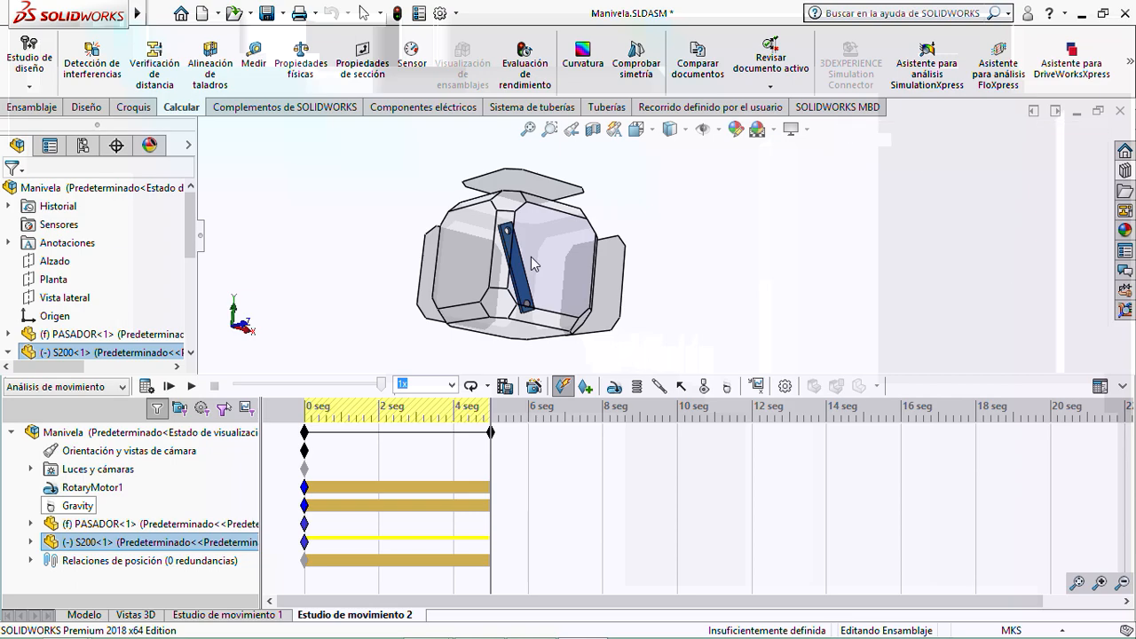
{"action": "left_click", "coordinate": [533, 262]}
{"action": "left_click_drag", "start_coordinate": [619, 289], "coordinate": [600, 342]}
{"action": "left_click", "coordinate": [578, 254]}
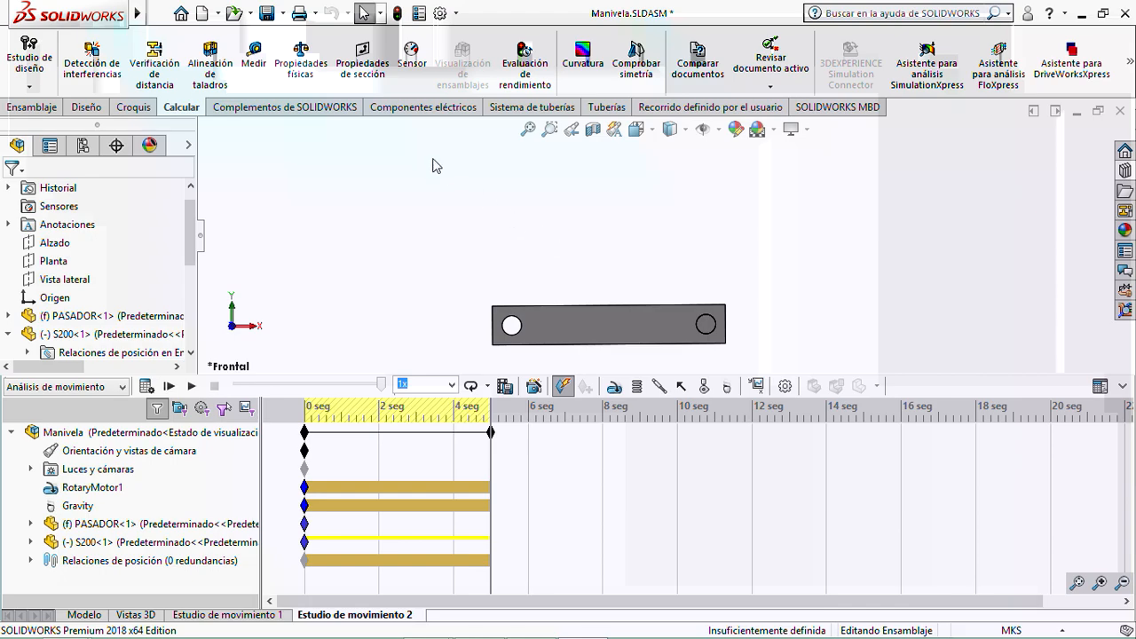
{"action": "left_click", "coordinate": [299, 64]}
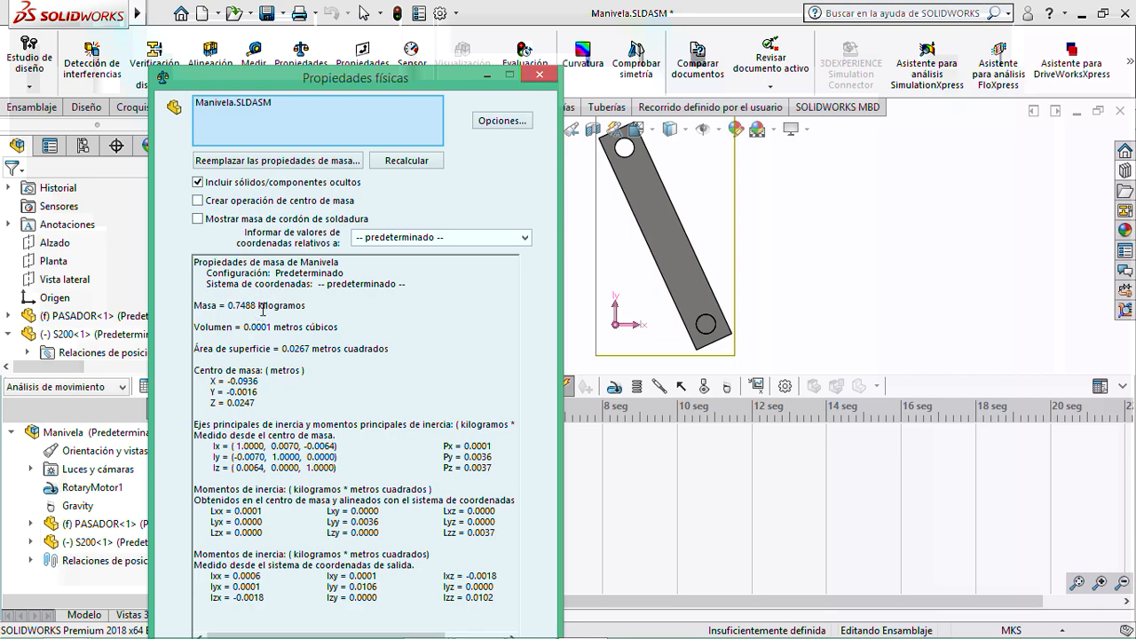
{"action": "left_click_drag", "start_coordinate": [306, 305], "coordinate": [194, 303]}
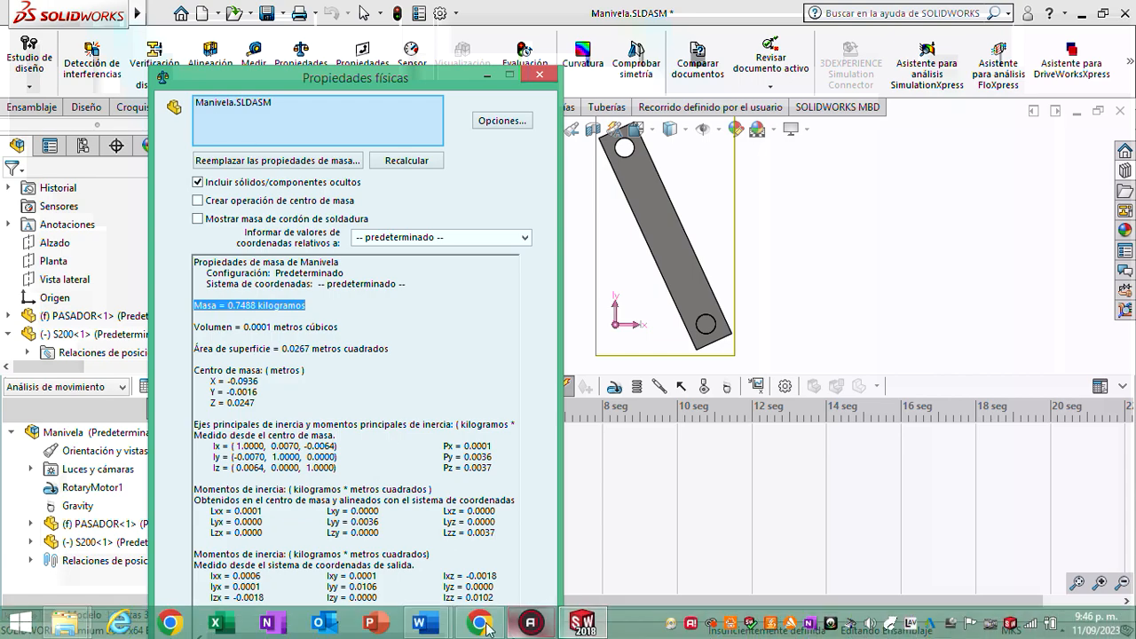
- Switch back to calculo analiticos.docx in Word and copy the link's "Masa" line to a new line below "Densidad=Masa/volumen"
{"action": "mouse_move", "coordinate": [421, 627]}
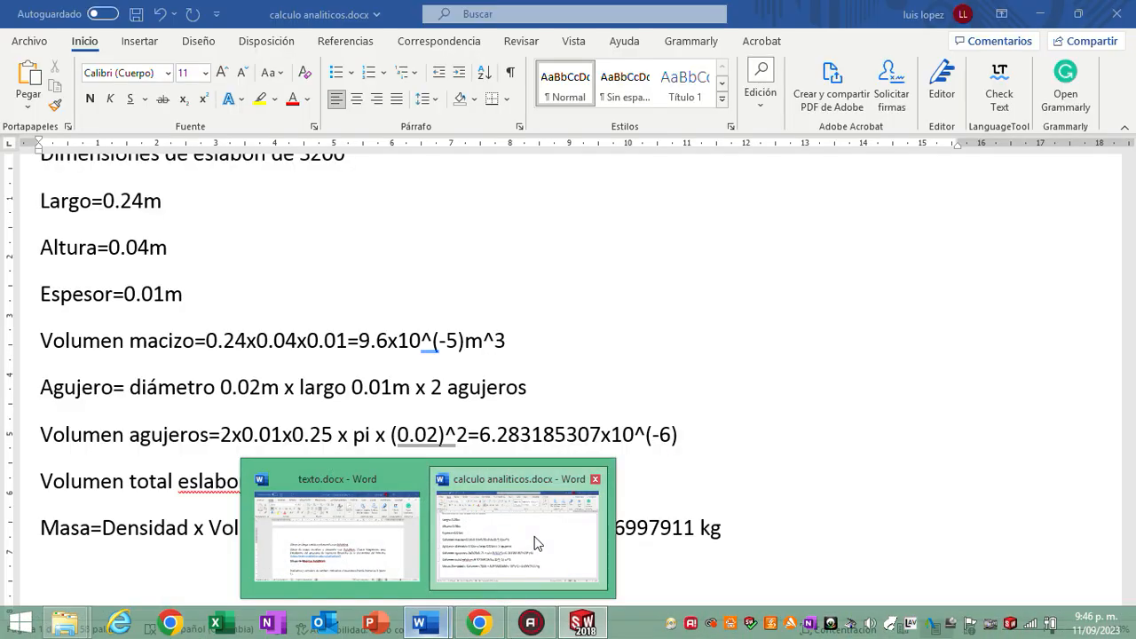
{"action": "left_click", "coordinate": [536, 543]}
{"action": "scroll", "coordinate": [538, 502], "scroll_direction": "down", "scroll_amount": 5}
{"action": "scroll", "coordinate": [539, 503], "scroll_direction": "up", "scroll_amount": 1}
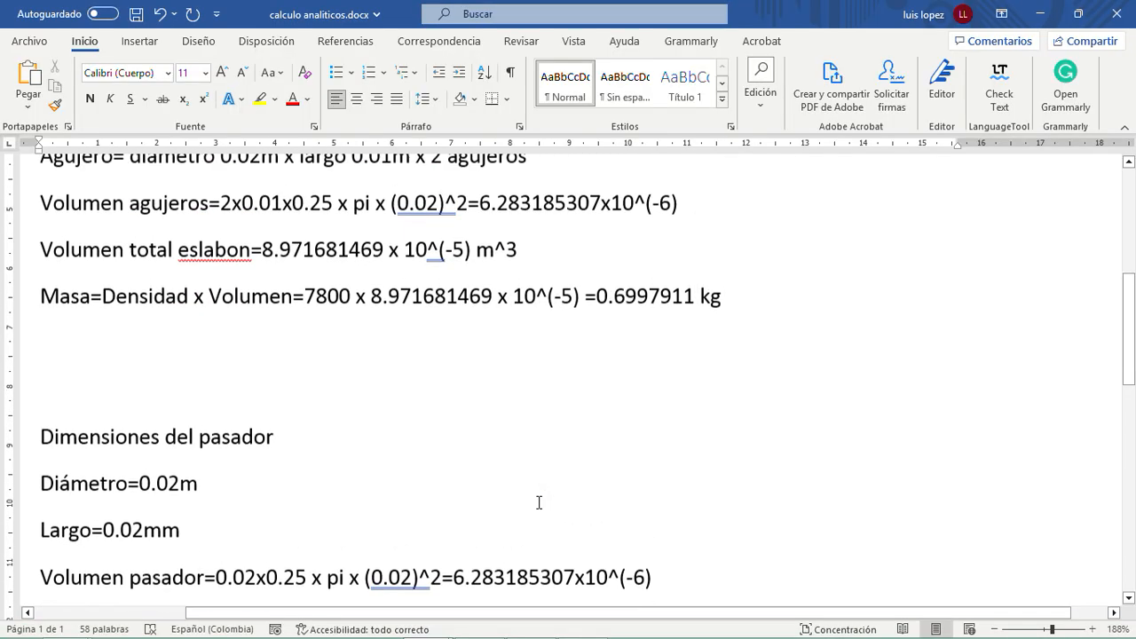
{"action": "left_click_drag", "start_coordinate": [736, 301], "coordinate": [89, 318]}
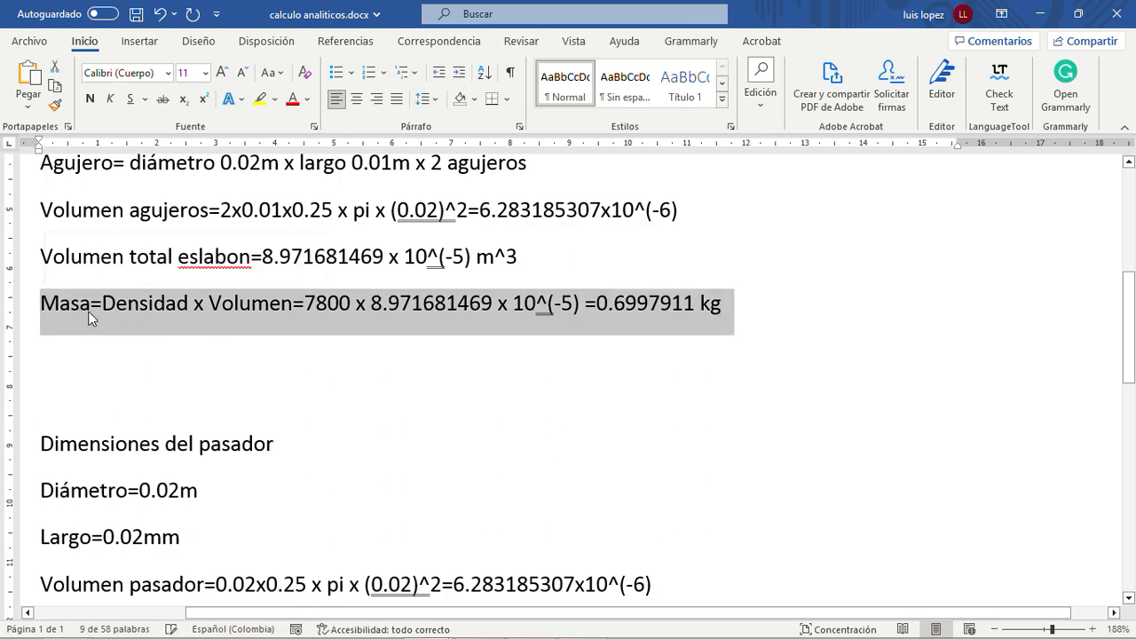
{"action": "right_click", "coordinate": [88, 318]}
{"action": "left_click", "coordinate": [141, 395]}
{"action": "scroll", "coordinate": [141, 396], "scroll_direction": "down", "scroll_amount": 2}
{"action": "scroll", "coordinate": [141, 396], "scroll_direction": "down", "scroll_amount": 2}
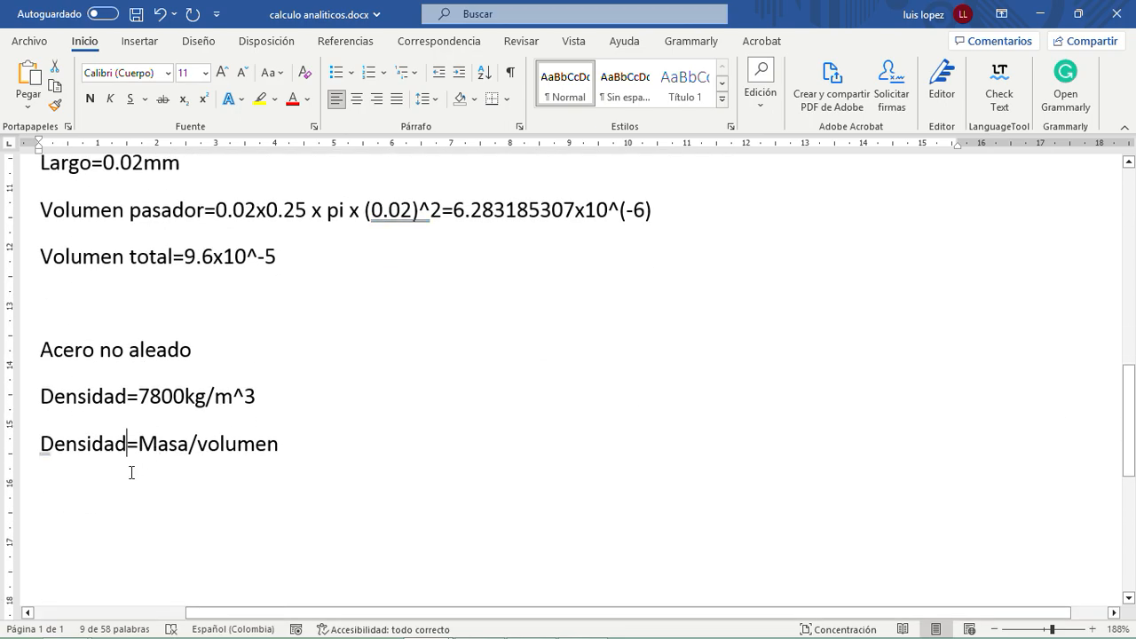
{"action": "key", "text": "Return"}
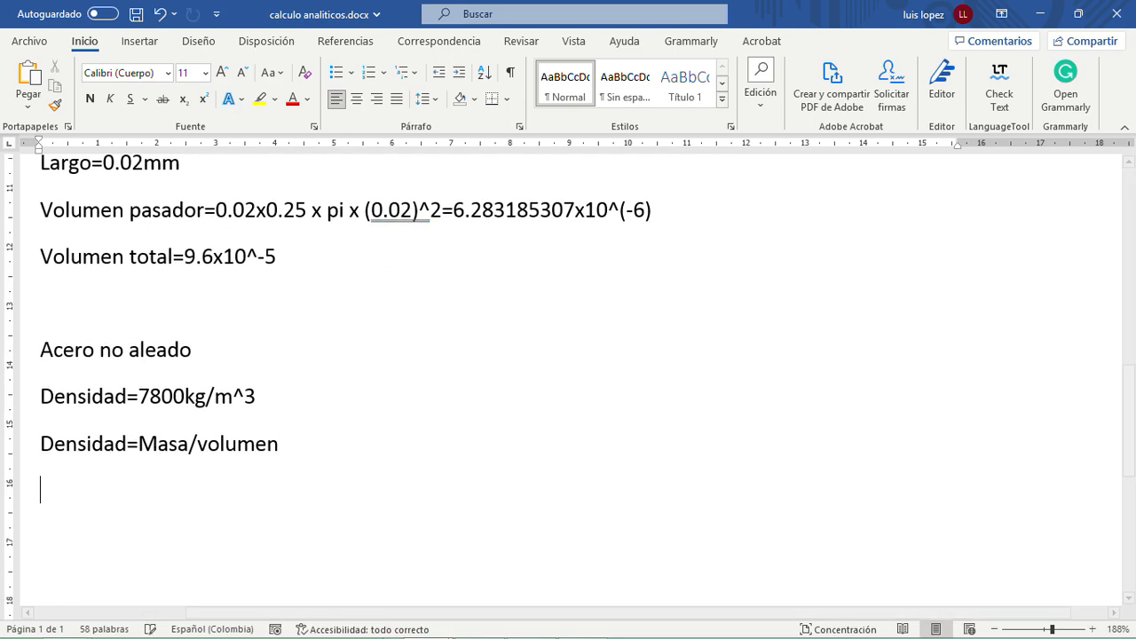
{"action": "key", "text": "ctrl+v"}
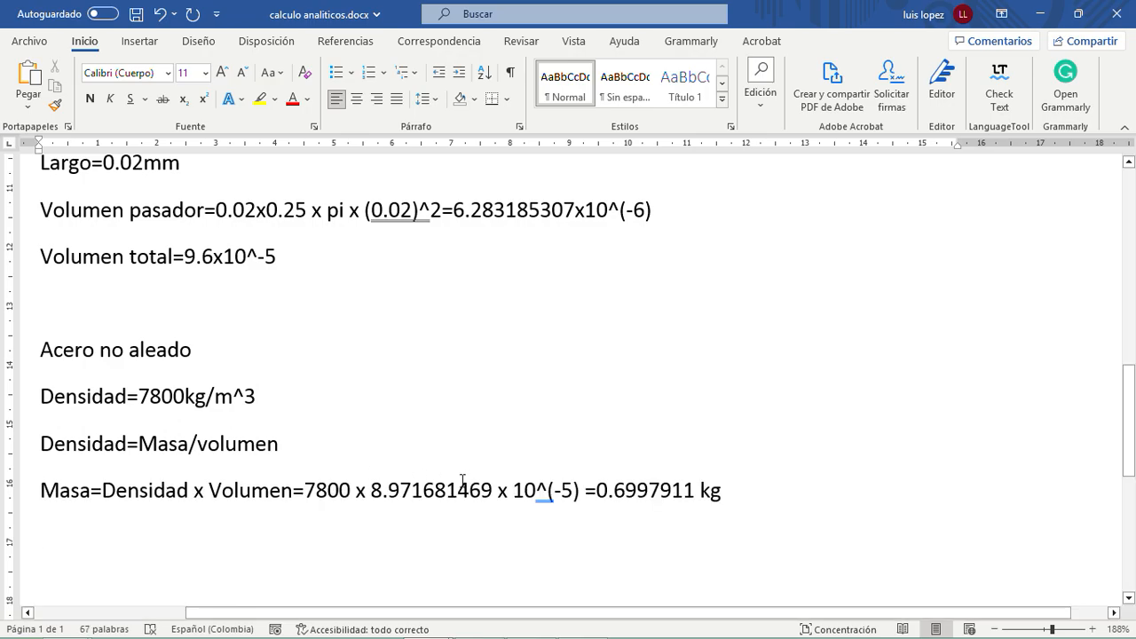
- In the copied "Masa" line below "Densidad=Masa/volumen", replace the volume figure 8.971681469 with 9.6
{"action": "left_click_drag", "start_coordinate": [493, 484], "coordinate": [371, 490]}
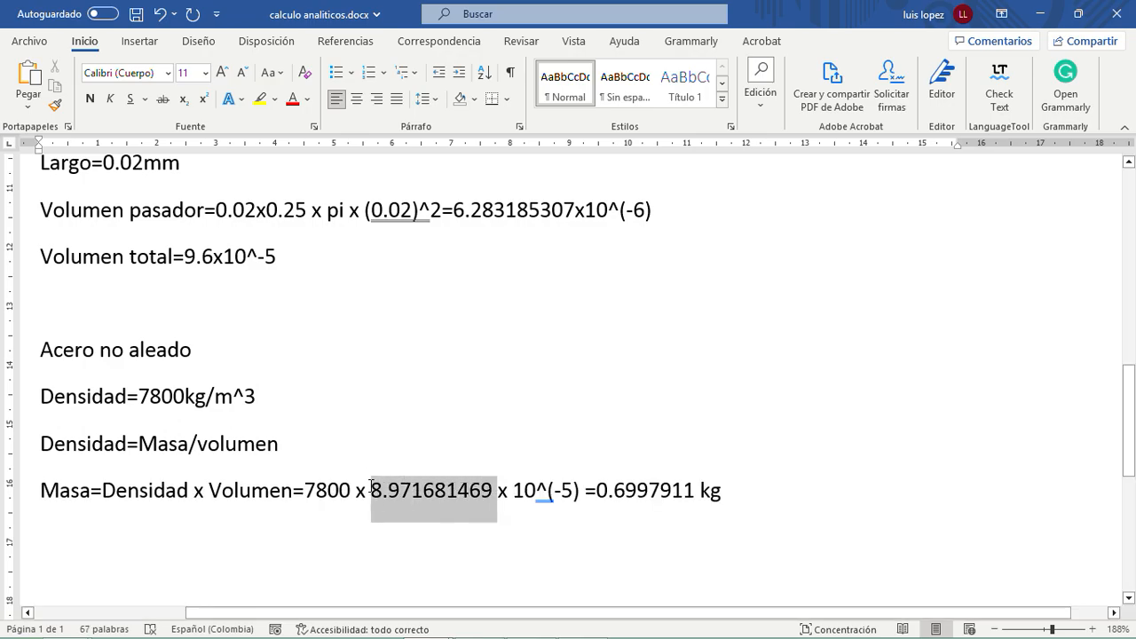
{"action": "scroll", "coordinate": [388, 414], "scroll_direction": "up", "scroll_amount": 3}
{"action": "scroll", "coordinate": [388, 415], "scroll_direction": "up", "scroll_amount": 5}
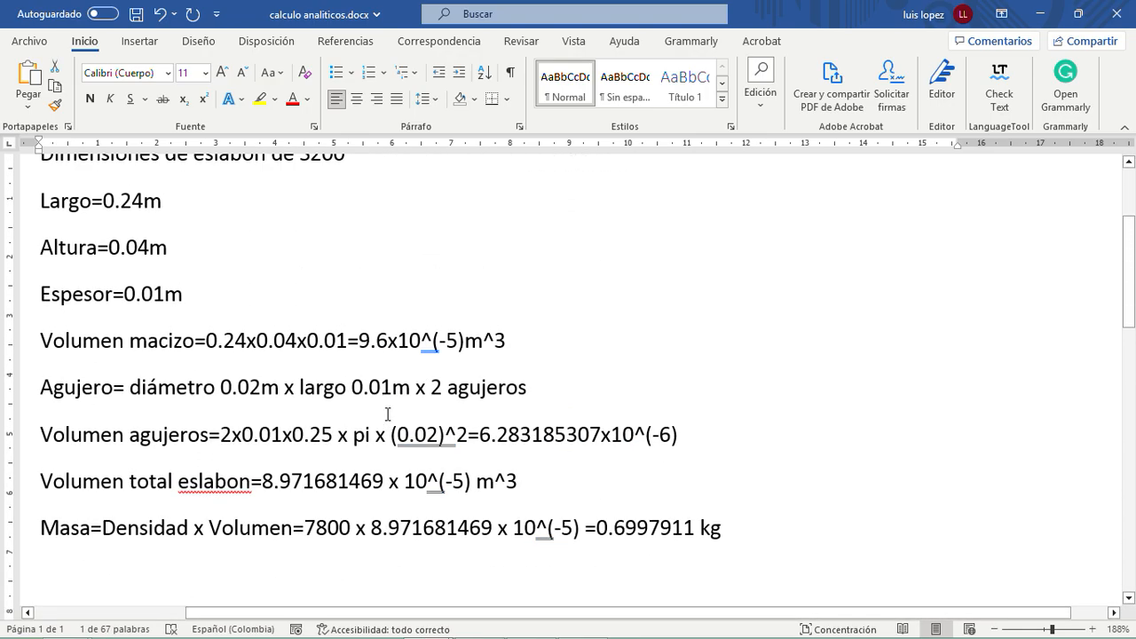
{"action": "scroll", "coordinate": [388, 415], "scroll_direction": "down", "scroll_amount": 8}
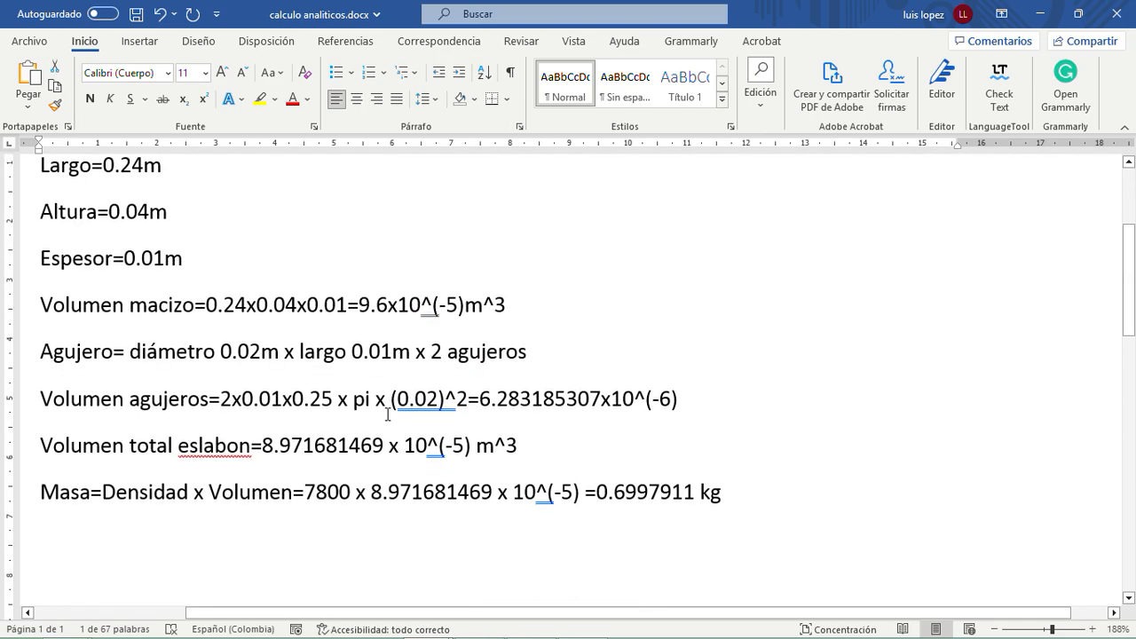
{"action": "scroll", "coordinate": [388, 414], "scroll_direction": "down", "scroll_amount": 2}
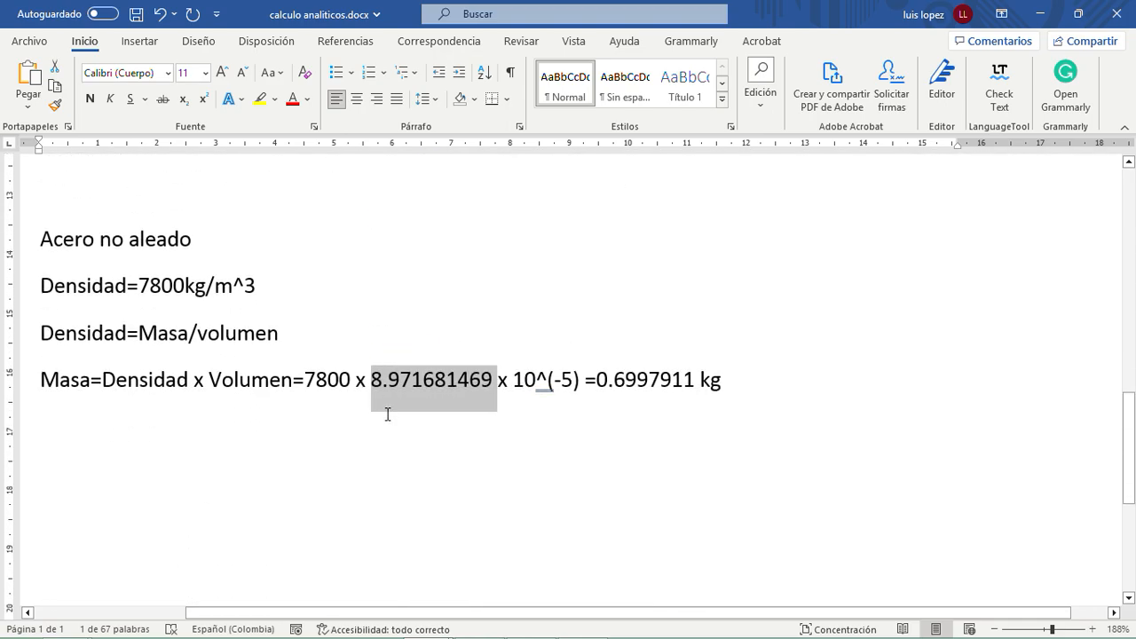
{"action": "type", "text": "9.6"}
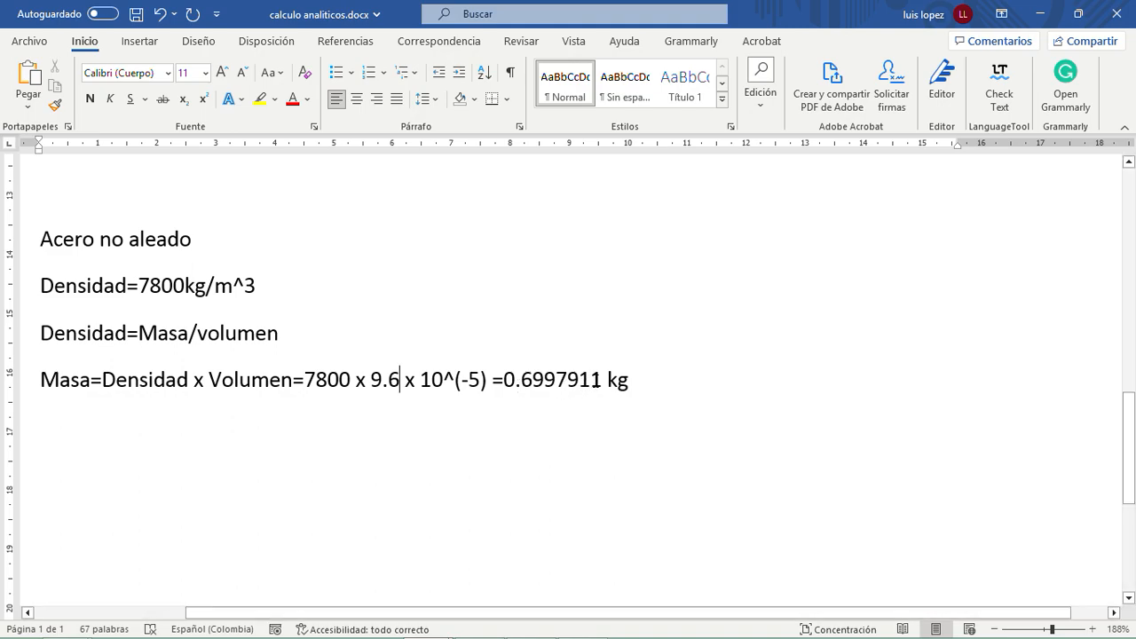
- Change the result of the last "Masa" line to 0.7488 kg
{"action": "key", "text": "BackSpace"}
{"action": "key", "text": "BackSpace"}
{"action": "key", "text": "BackSpace"}
{"action": "key", "text": "BackSpace"}
{"action": "key", "text": "BackSpace"}
{"action": "key", "text": "BackSpace"}
{"action": "key", "text": "BackSpace"}
{"action": "type", "text": "7488"}
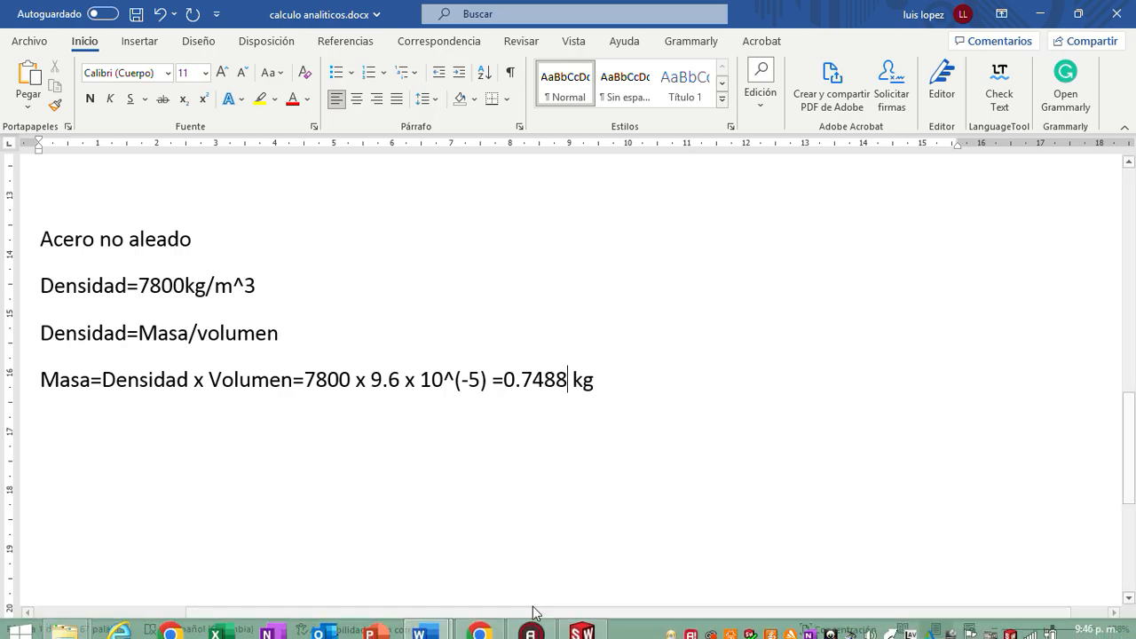
- Switch to SolidWorks, check the total mass of the Manivela assembly in its mass properties, and close them
{"action": "left_click", "coordinate": [583, 621]}
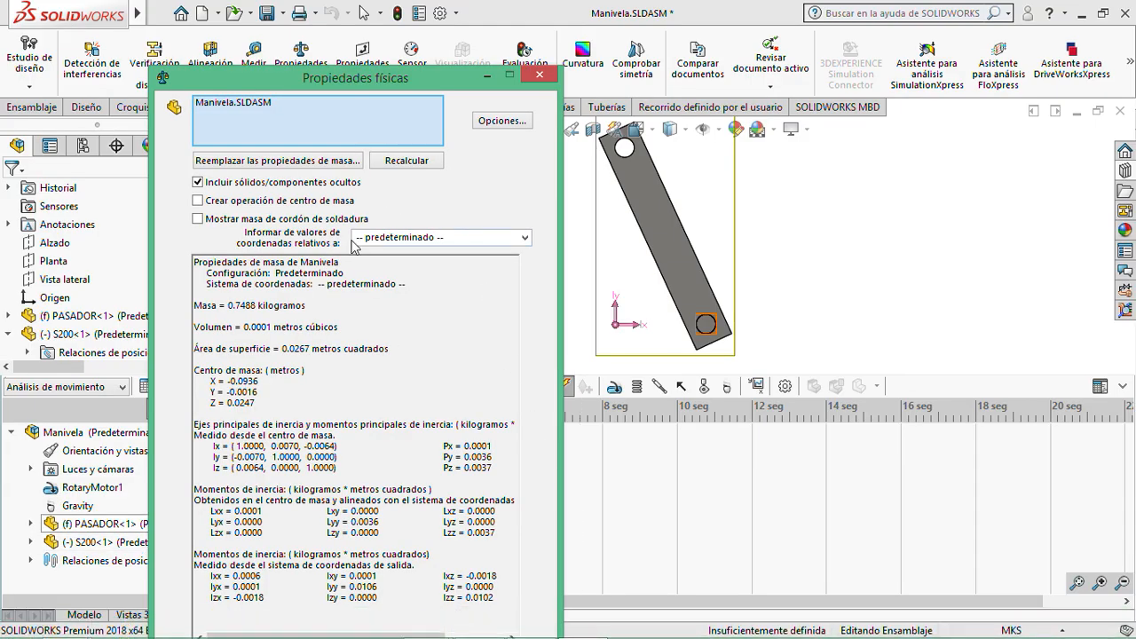
{"action": "left_click_drag", "start_coordinate": [308, 305], "coordinate": [237, 304]}
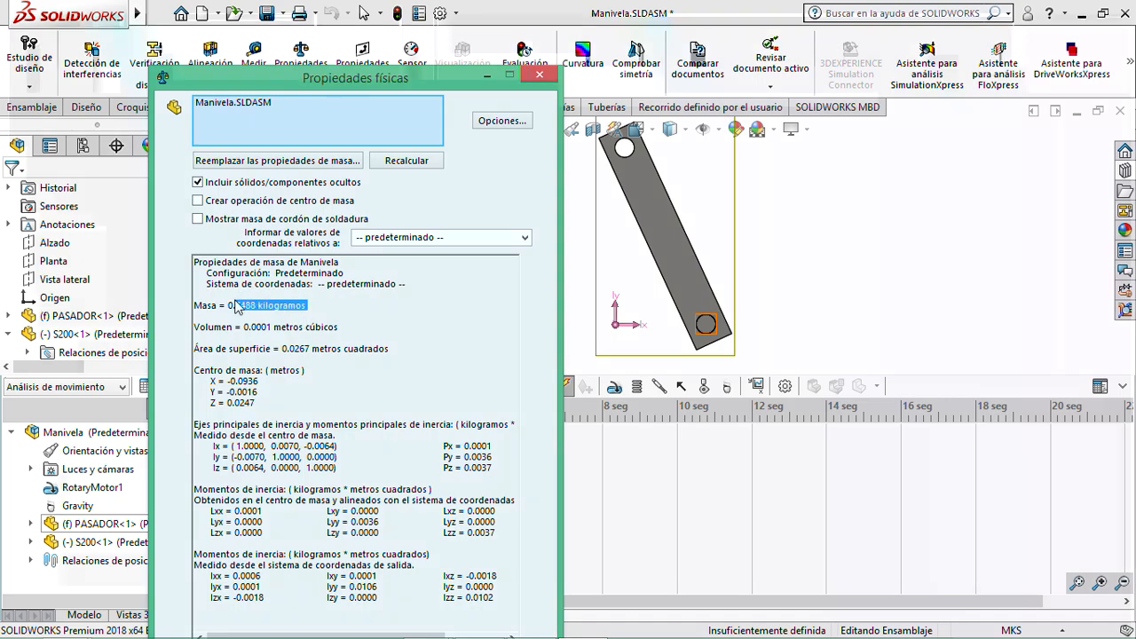
{"action": "left_click", "coordinate": [384, 339]}
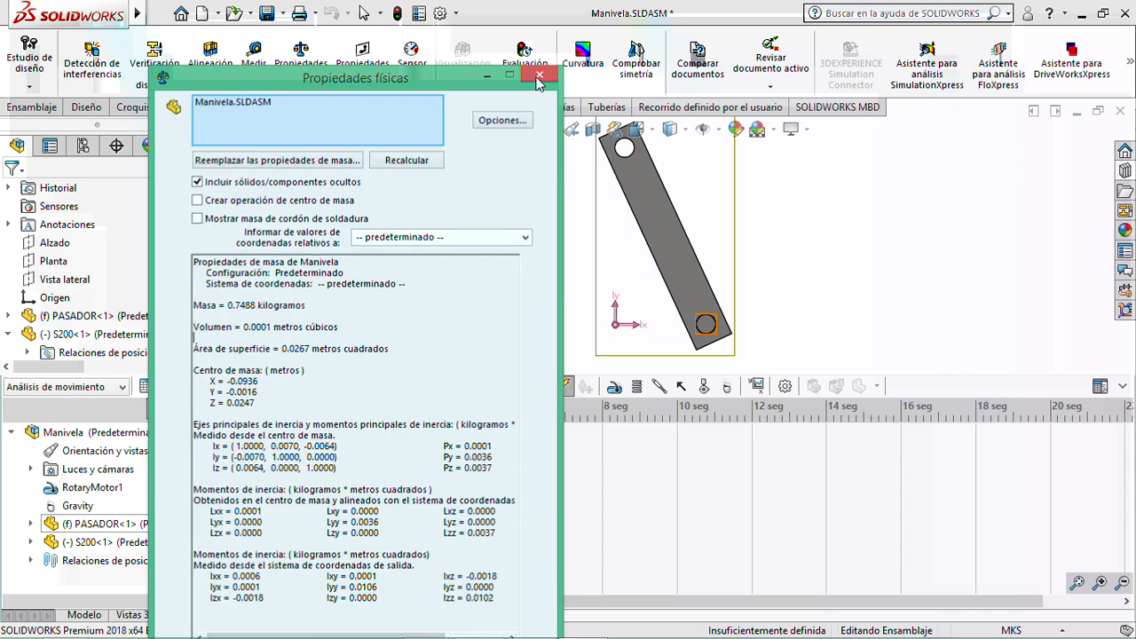
{"action": "left_click", "coordinate": [539, 74]}
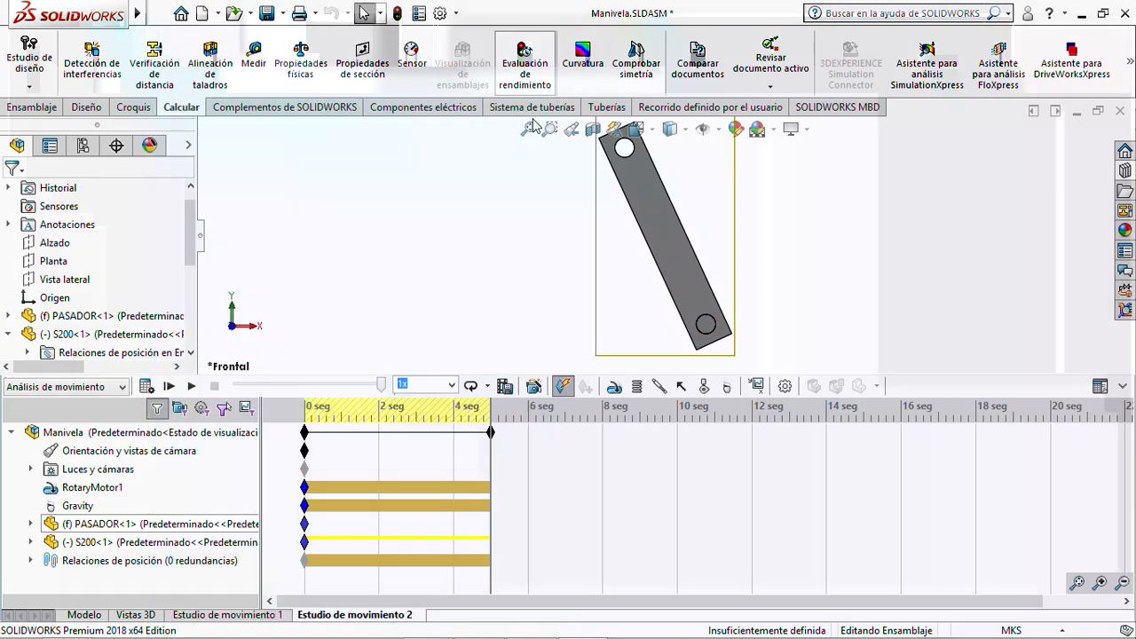
- Swing the S200 link to a nearly horizontal position about its pin, and save the assembly with a rebuild
{"action": "left_click", "coordinate": [652, 229]}
{"action": "left_click_drag", "start_coordinate": [586, 292], "coordinate": [588, 339]}
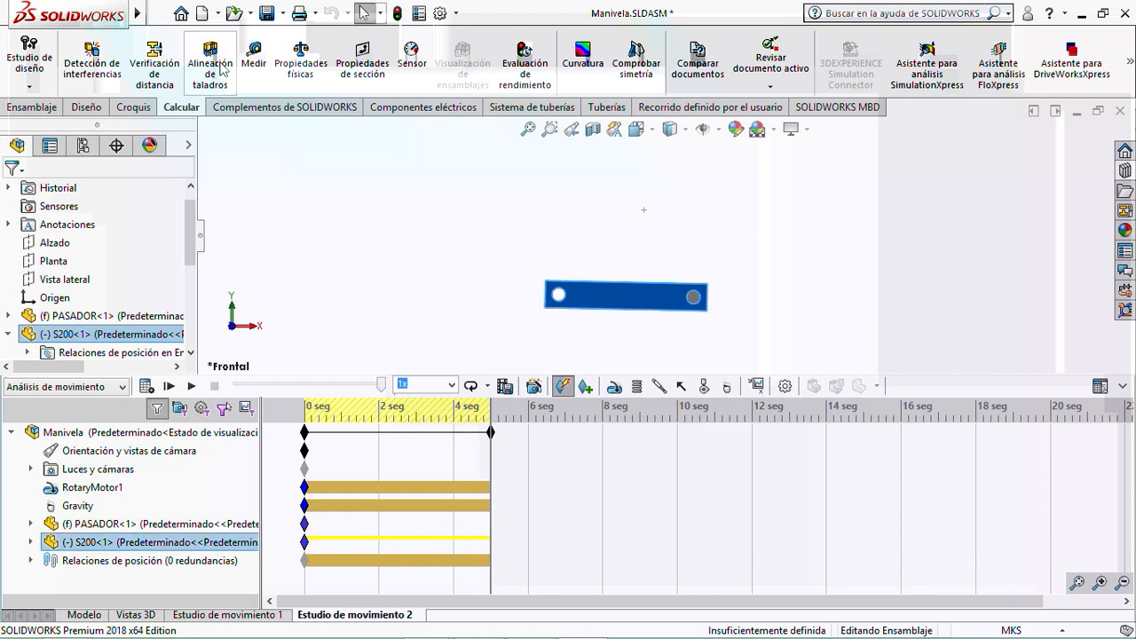
{"action": "left_click", "coordinate": [267, 14]}
{"action": "left_click", "coordinate": [354, 256]}
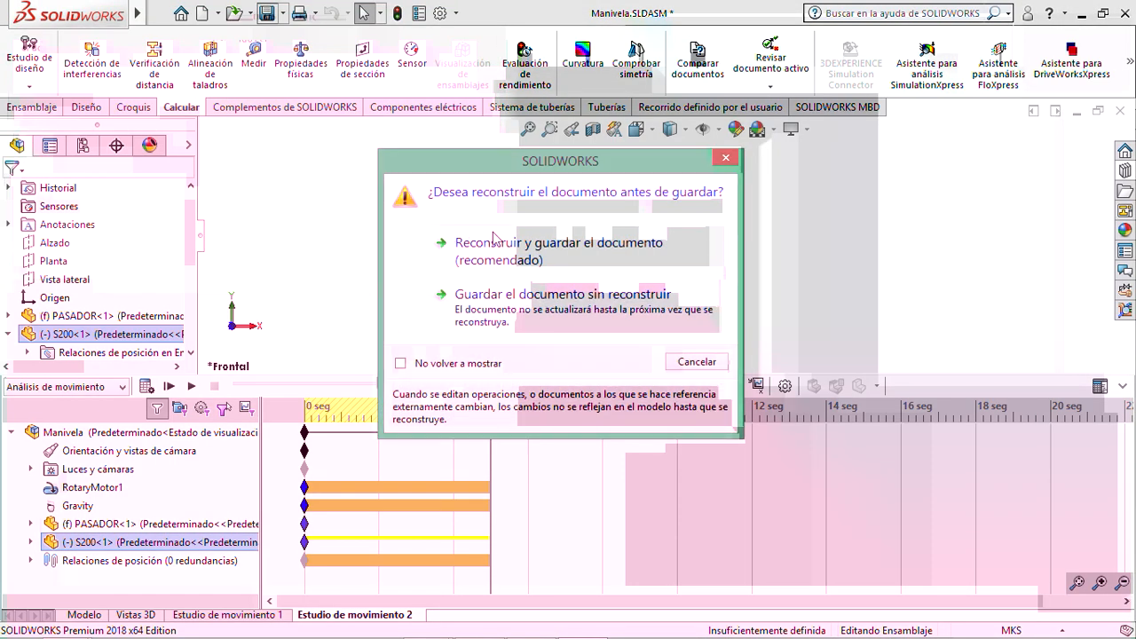
{"action": "left_click", "coordinate": [496, 242]}
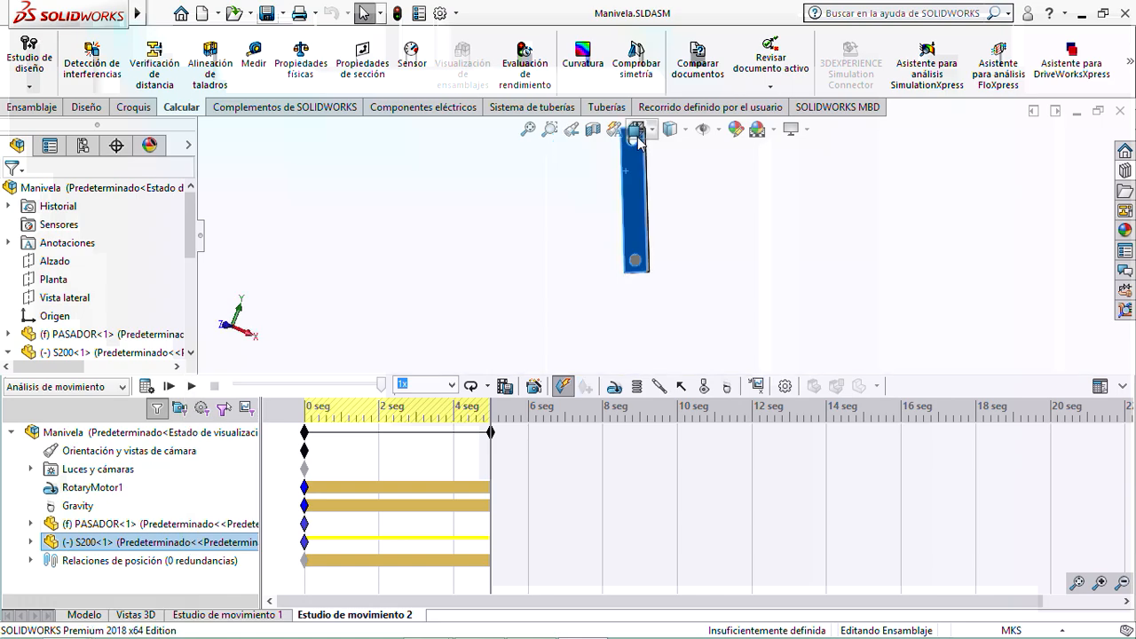
- Show the assembly in the front view and check the S200 link's mass in its mass properties
{"action": "scroll", "coordinate": [621, 241], "scroll_direction": "up", "scroll_amount": 1}
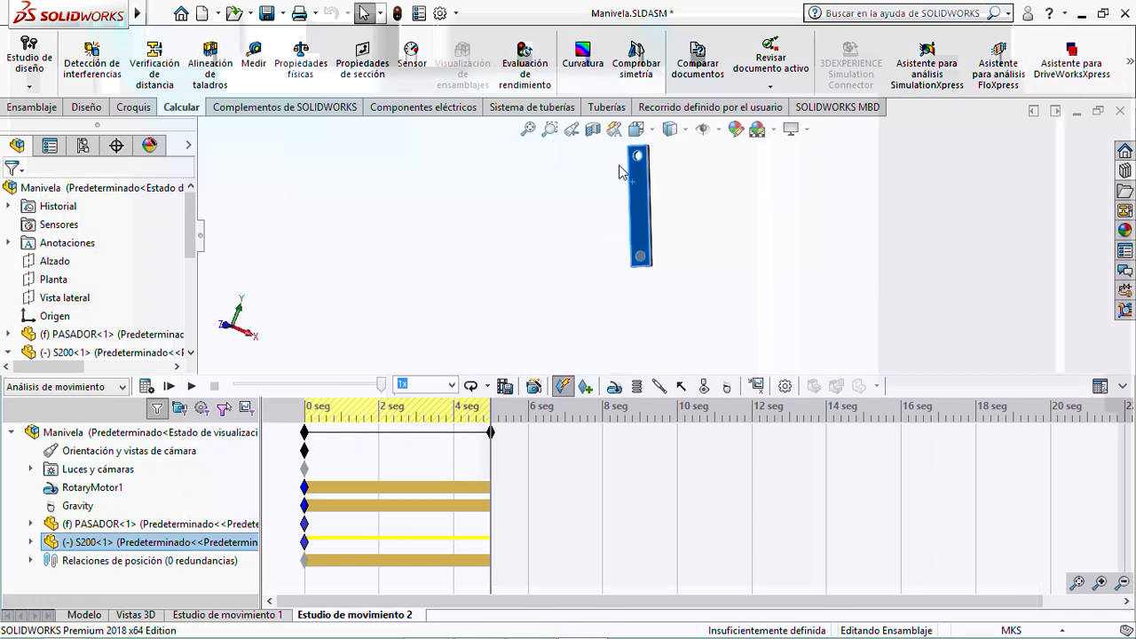
{"action": "left_click", "coordinate": [635, 128]}
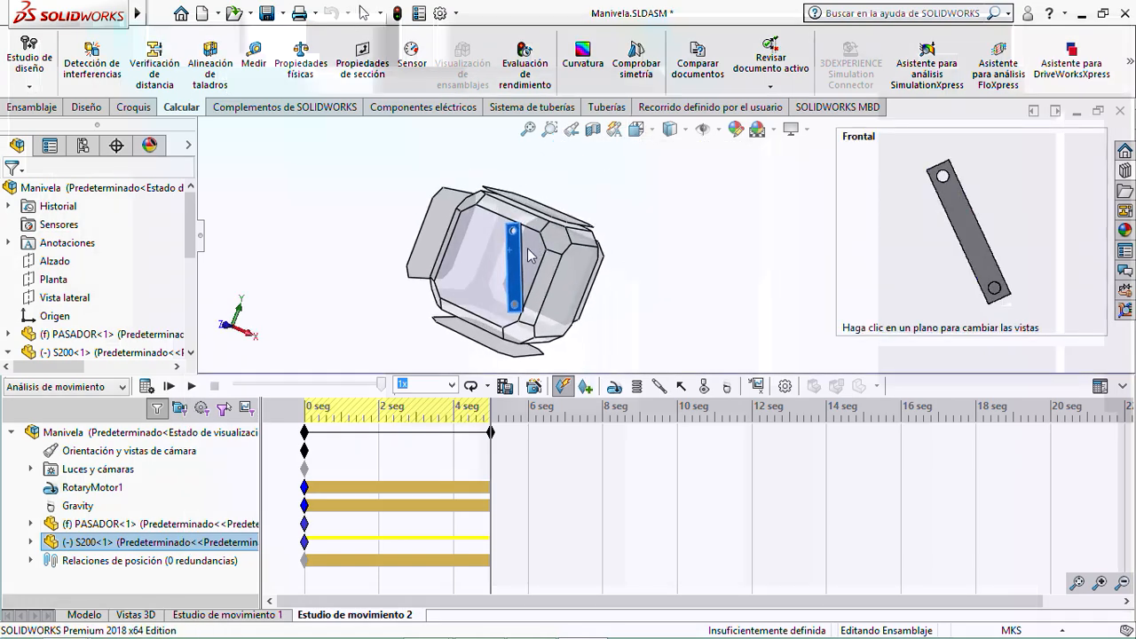
{"action": "left_click", "coordinate": [529, 255]}
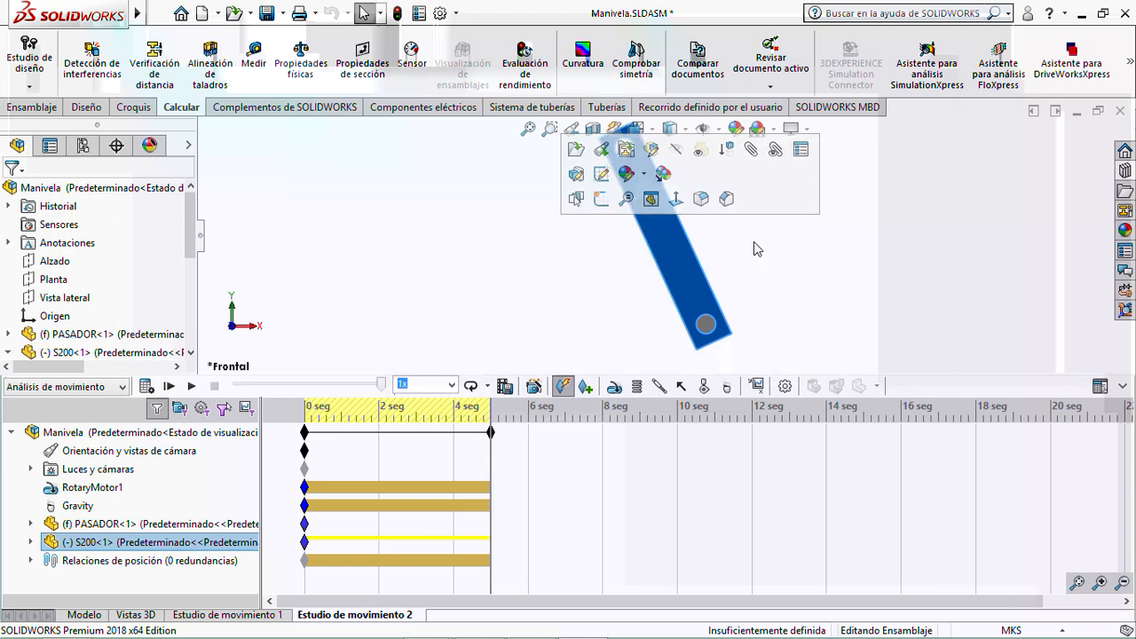
{"action": "left_click", "coordinate": [306, 71]}
{"action": "scroll", "coordinate": [672, 235], "scroll_direction": "down", "scroll_amount": 3}
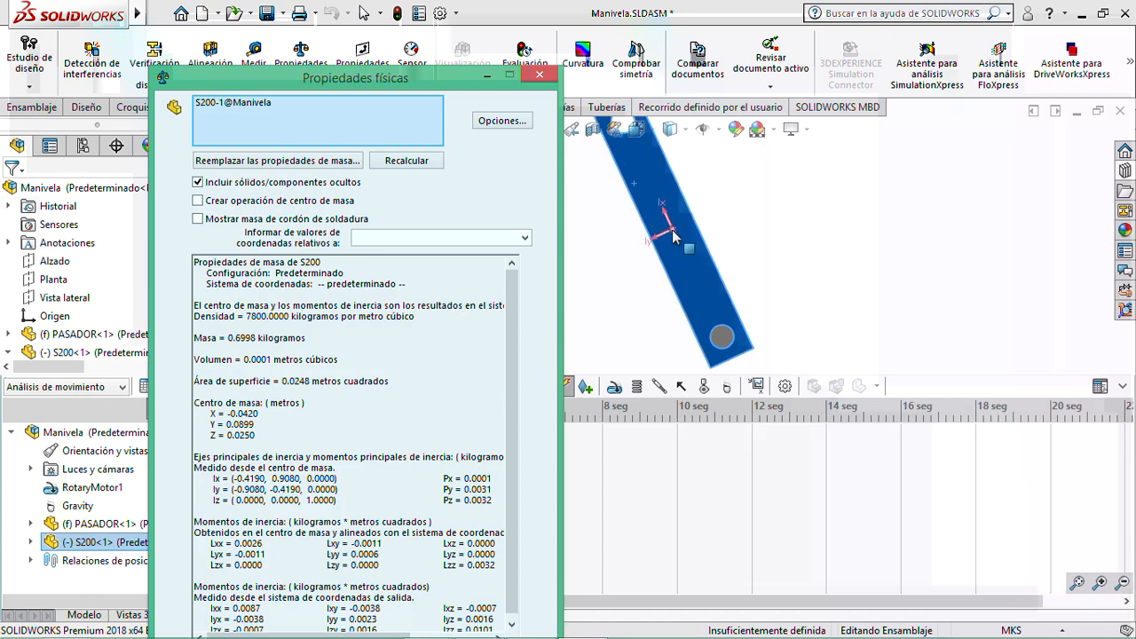
{"action": "scroll", "coordinate": [672, 235], "scroll_direction": "up", "scroll_amount": 2}
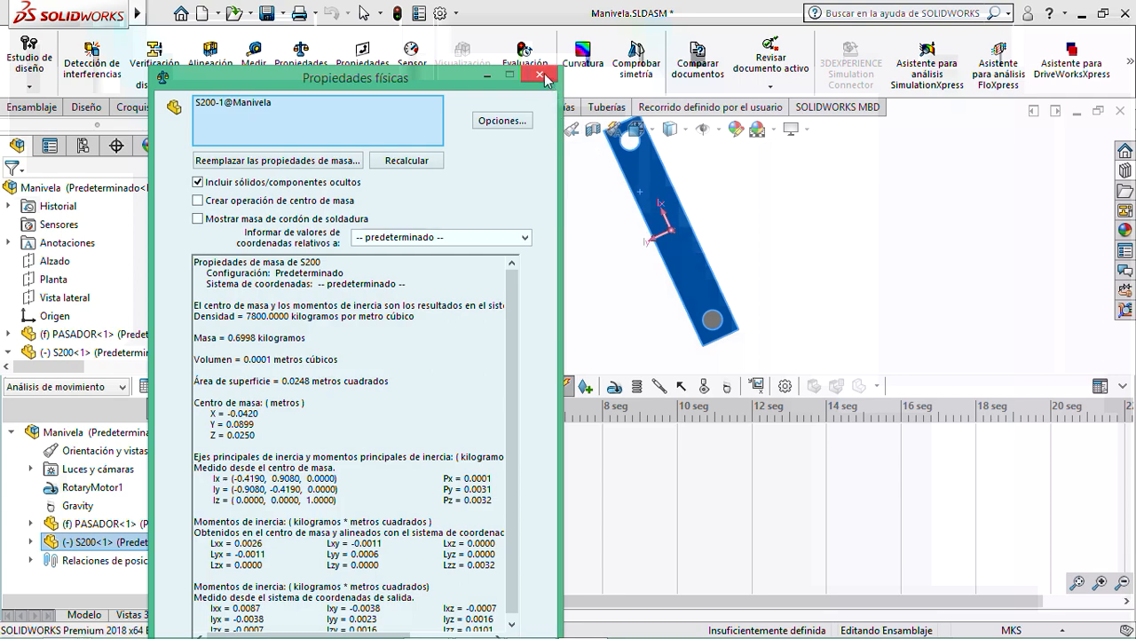
{"action": "left_click", "coordinate": [543, 78]}
{"action": "scroll", "coordinate": [534, 270], "scroll_direction": "up", "scroll_amount": 1}
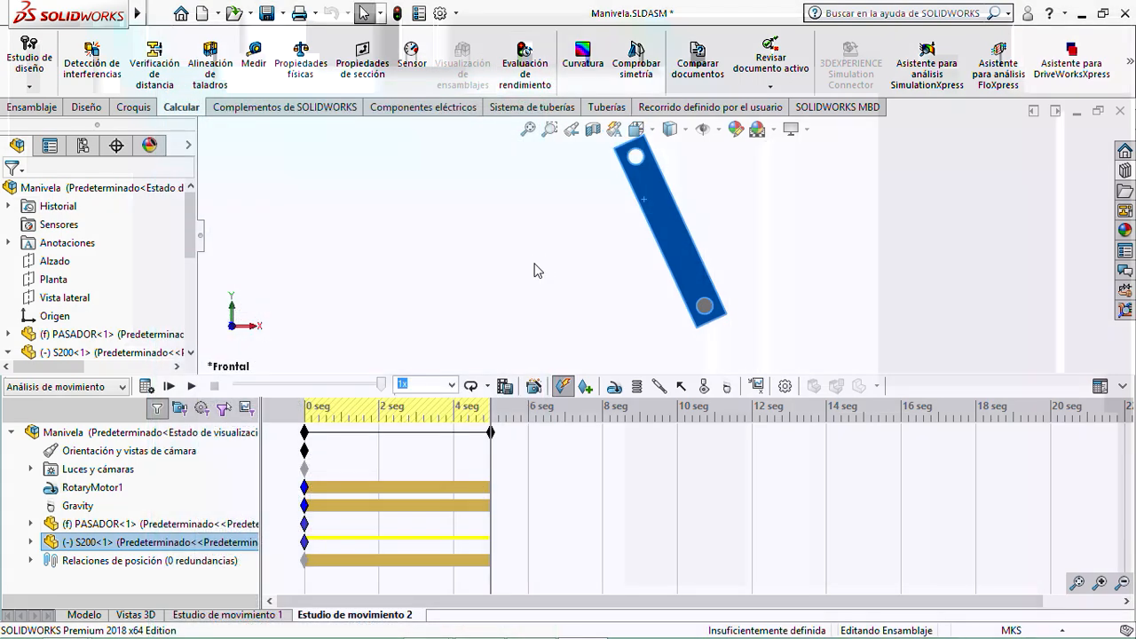
{"action": "scroll", "coordinate": [534, 270], "scroll_direction": "up", "scroll_amount": 1}
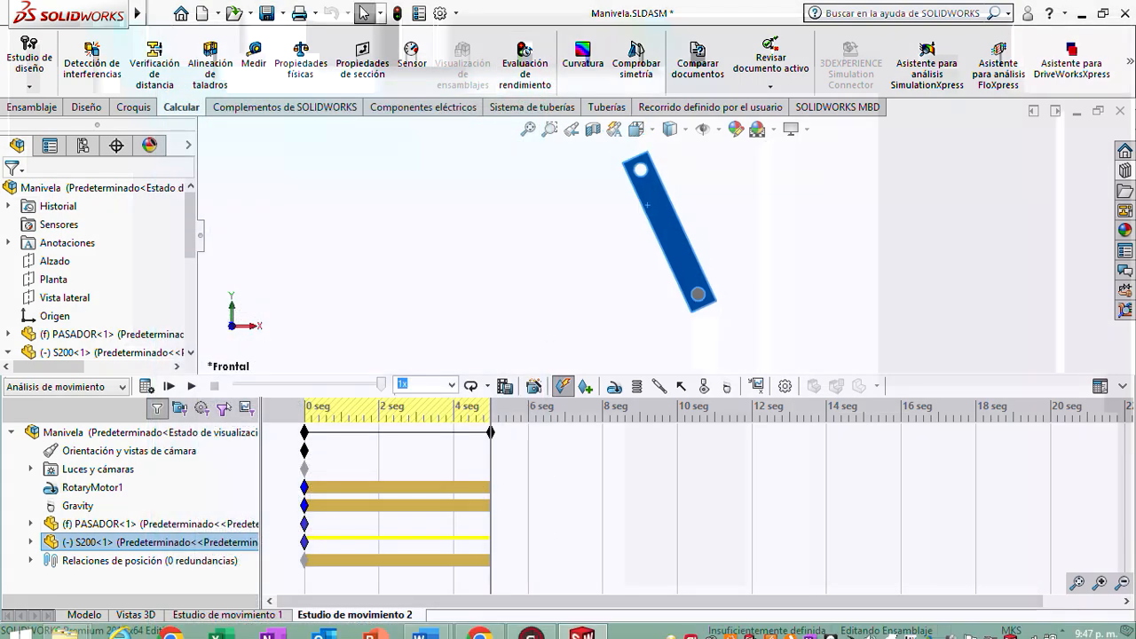
- Switch back to calculo analiticos.docx in Word and review the mass results of the whole assembly and the link
{"action": "mouse_move", "coordinate": [429, 626]}
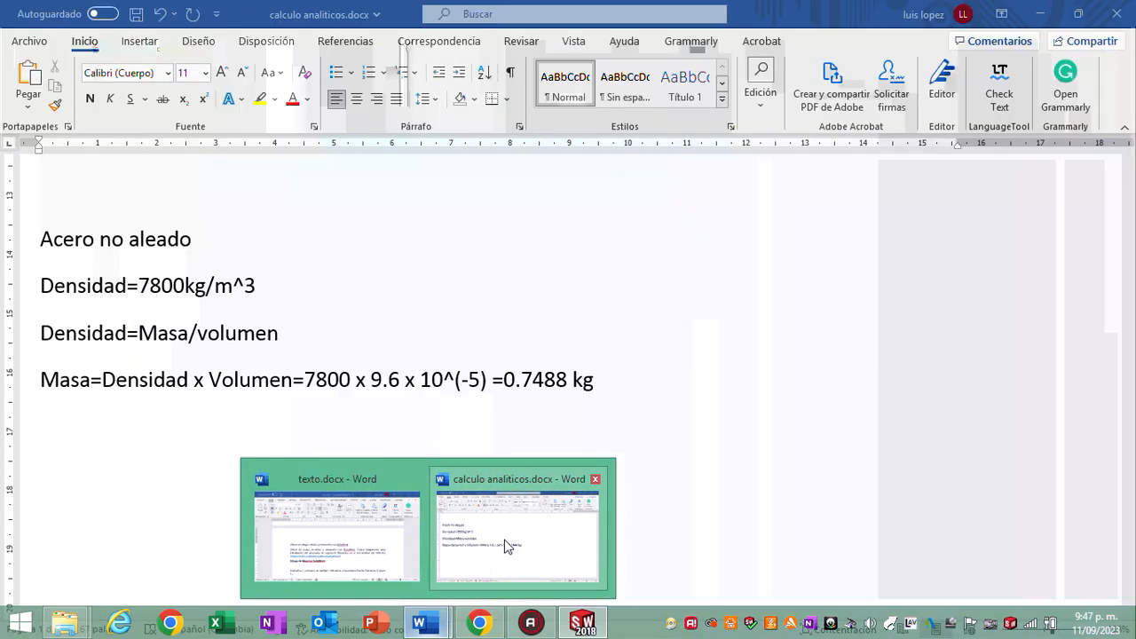
{"action": "left_click", "coordinate": [503, 543]}
{"action": "left_click_drag", "start_coordinate": [598, 379], "coordinate": [493, 380]}
{"action": "scroll", "coordinate": [435, 355], "scroll_direction": "up", "scroll_amount": 4}
{"action": "scroll", "coordinate": [436, 356], "scroll_direction": "up", "scroll_amount": 1}
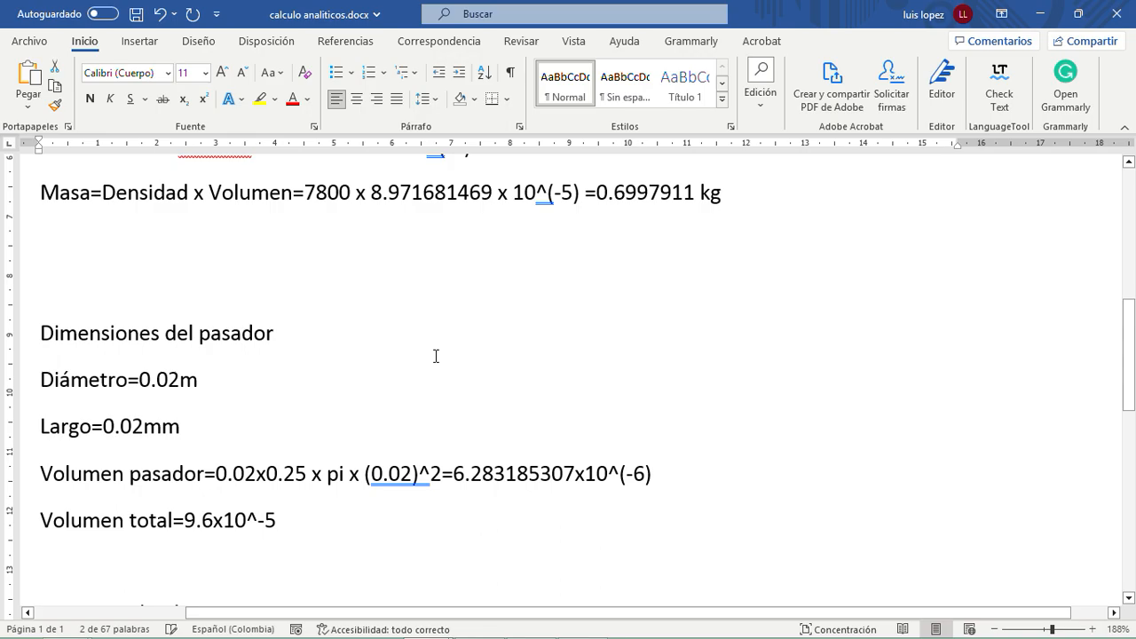
{"action": "scroll", "coordinate": [436, 356], "scroll_direction": "up", "scroll_amount": 5}
{"action": "left_click_drag", "start_coordinate": [724, 417], "coordinate": [596, 417]}
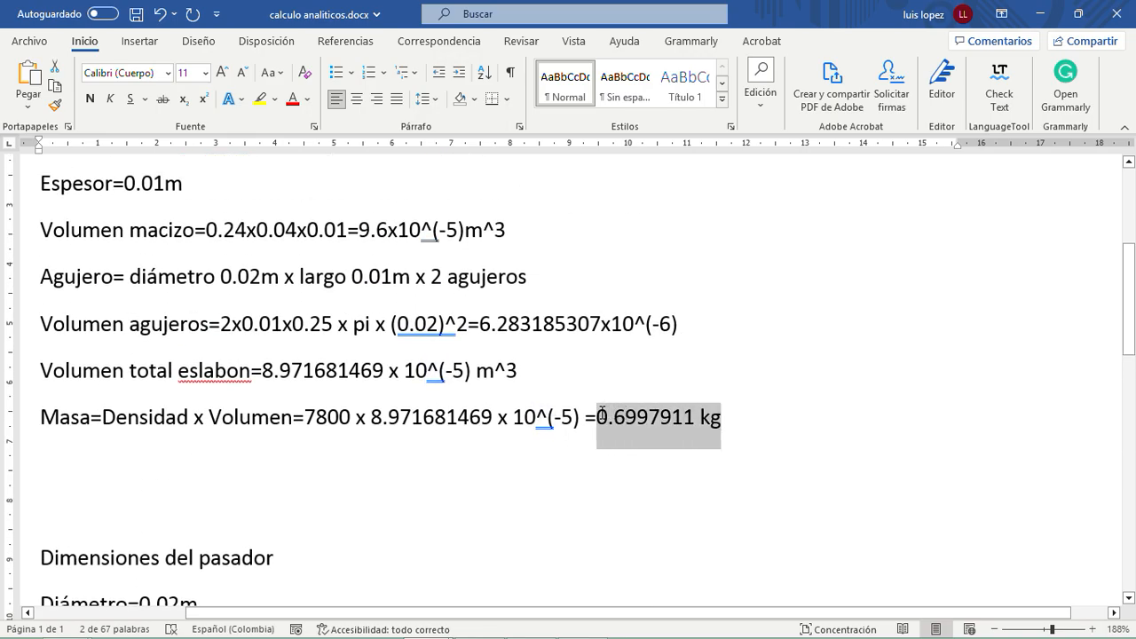
{"action": "left_click", "coordinate": [538, 504]}
{"action": "scroll", "coordinate": [539, 504], "scroll_direction": "down", "scroll_amount": 8}
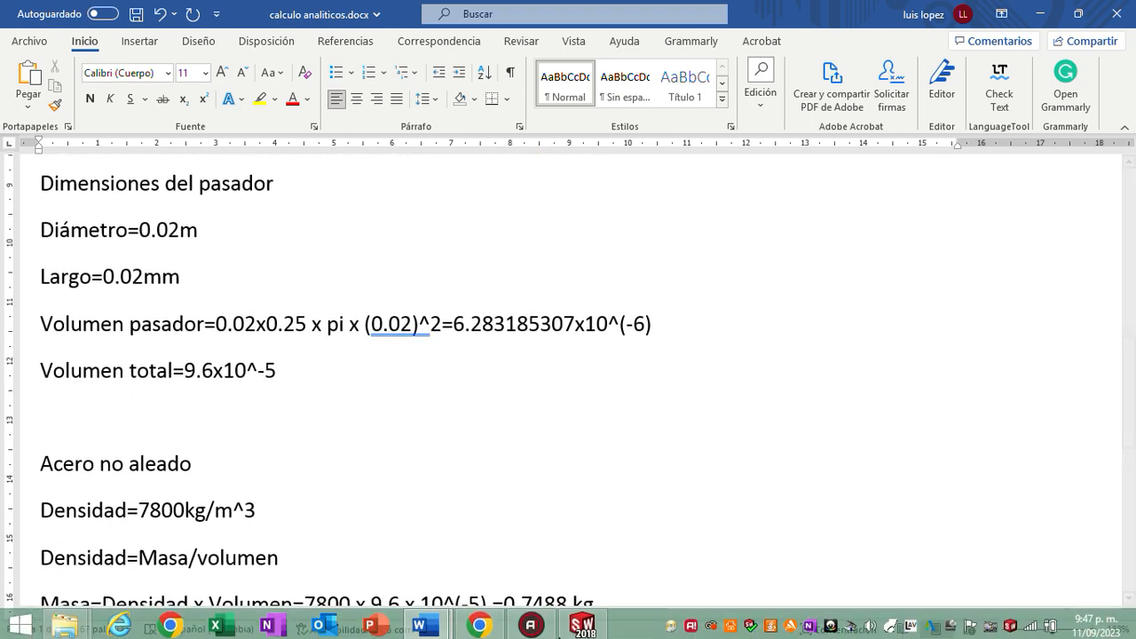
- Add blank lines below the last "Masa" line until a second page begins, and open the gallery of shapes
{"action": "left_click", "coordinate": [148, 45]}
{"action": "scroll", "coordinate": [306, 368], "scroll_direction": "down", "scroll_amount": 6}
{"action": "scroll", "coordinate": [307, 373], "scroll_direction": "down", "scroll_amount": 5}
{"action": "scroll", "coordinate": [307, 373], "scroll_direction": "up", "scroll_amount": 4}
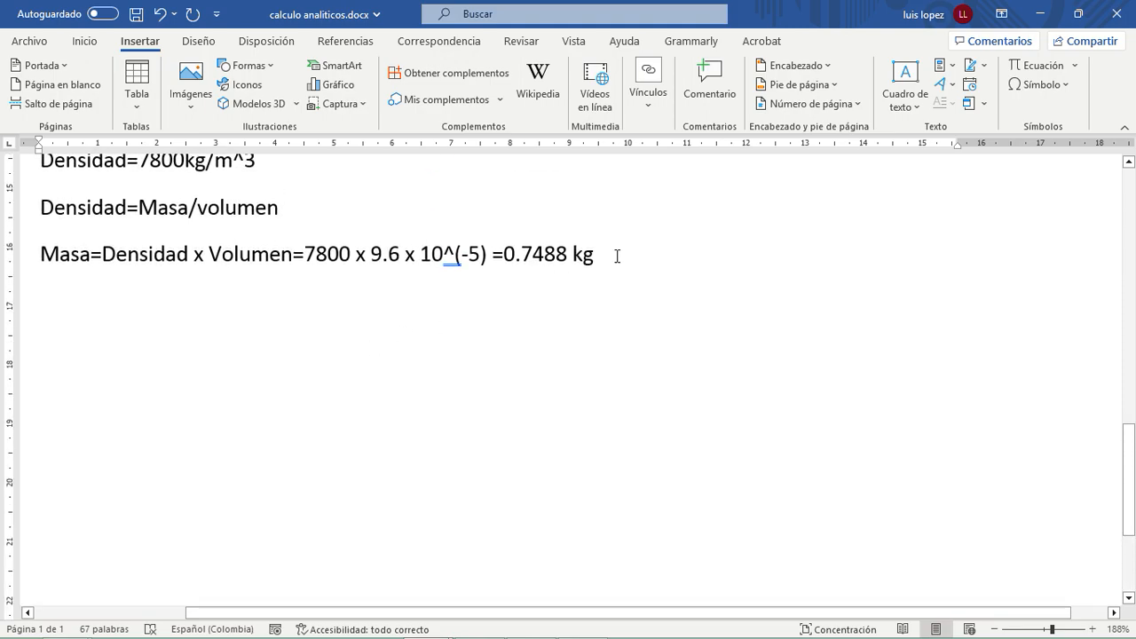
{"action": "key", "text": "Return"}
{"action": "key", "text": "Return"}
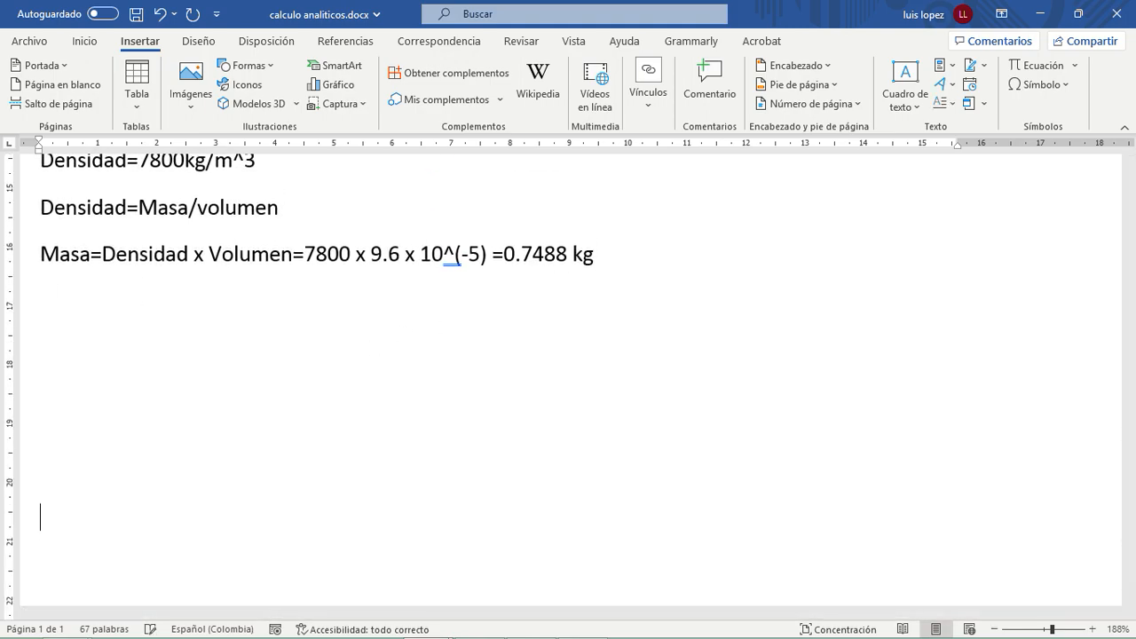
{"action": "key", "text": "Return"}
{"action": "key", "text": "Return"}
{"action": "key", "text": "Return"}
{"action": "key", "text": "Return"}
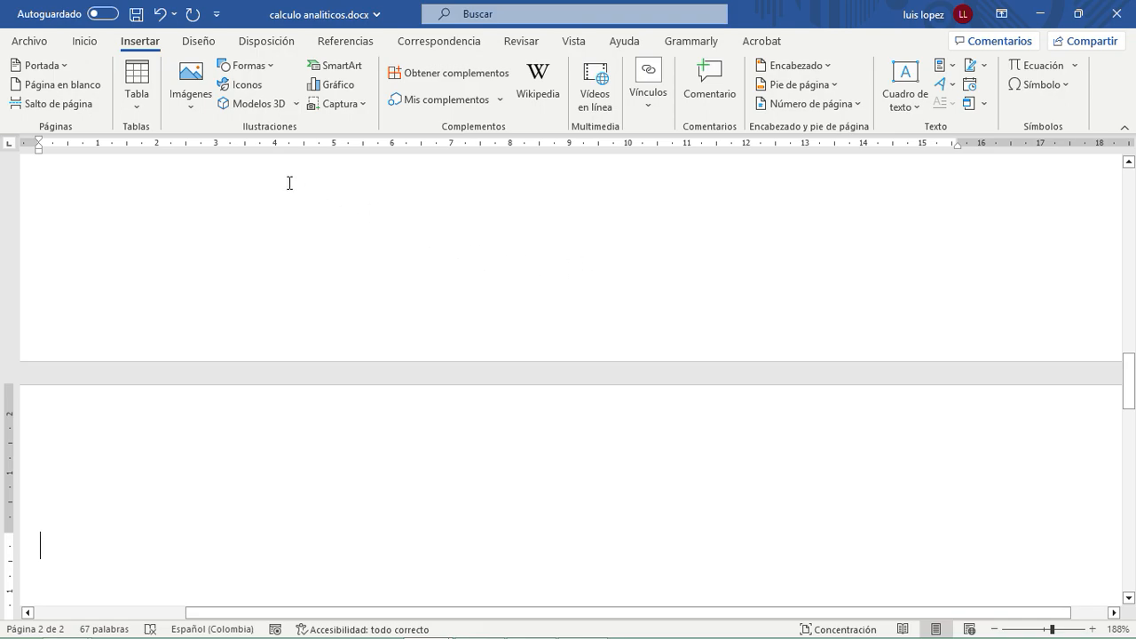
{"action": "left_click", "coordinate": [249, 65]}
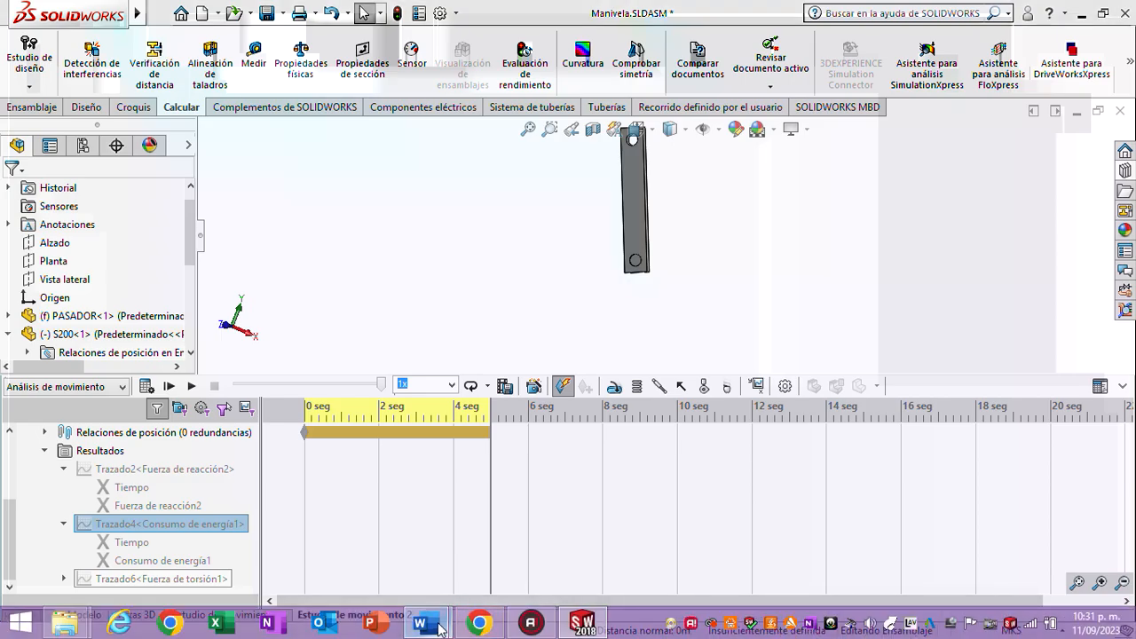
- Switch to calculo analiticos.docx in Word, move the diagram's "F=-M*g" box just below its downward arrow, and select the blue horizontal bar
{"action": "mouse_move", "coordinate": [420, 624]}
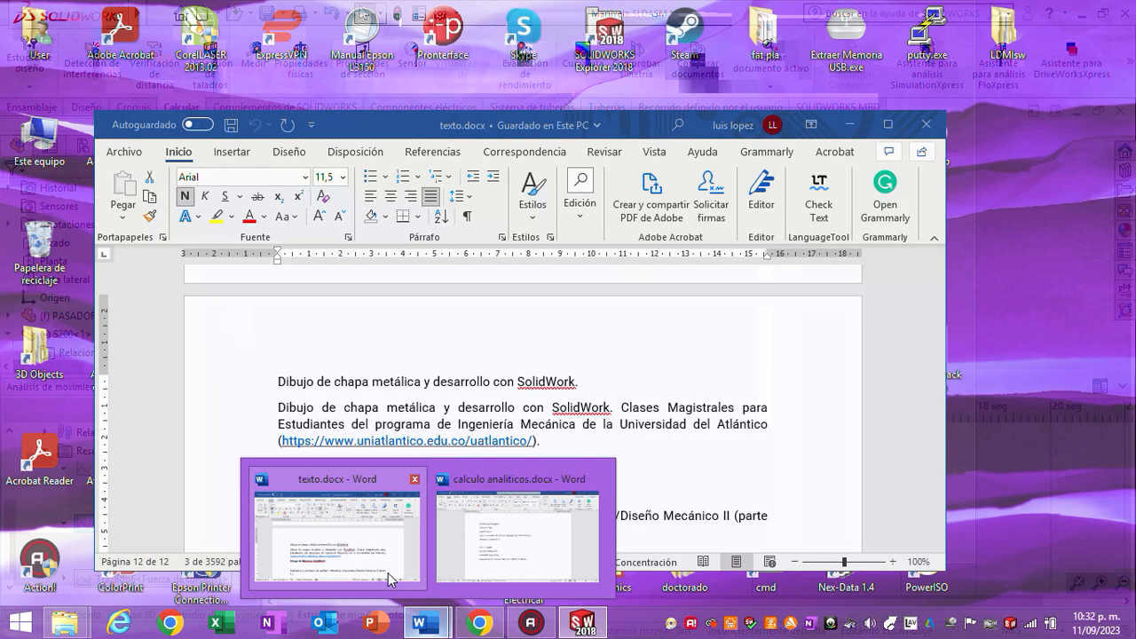
{"action": "mouse_move", "coordinate": [488, 538]}
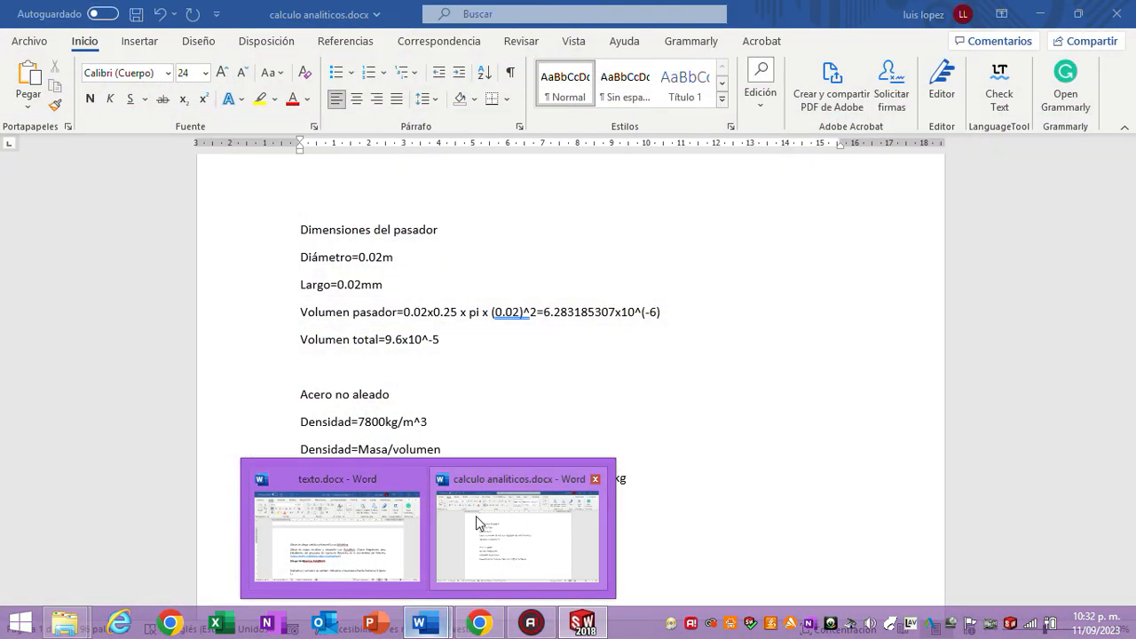
{"action": "left_click", "coordinate": [475, 524]}
{"action": "scroll", "coordinate": [493, 454], "scroll_direction": "down", "scroll_amount": 1}
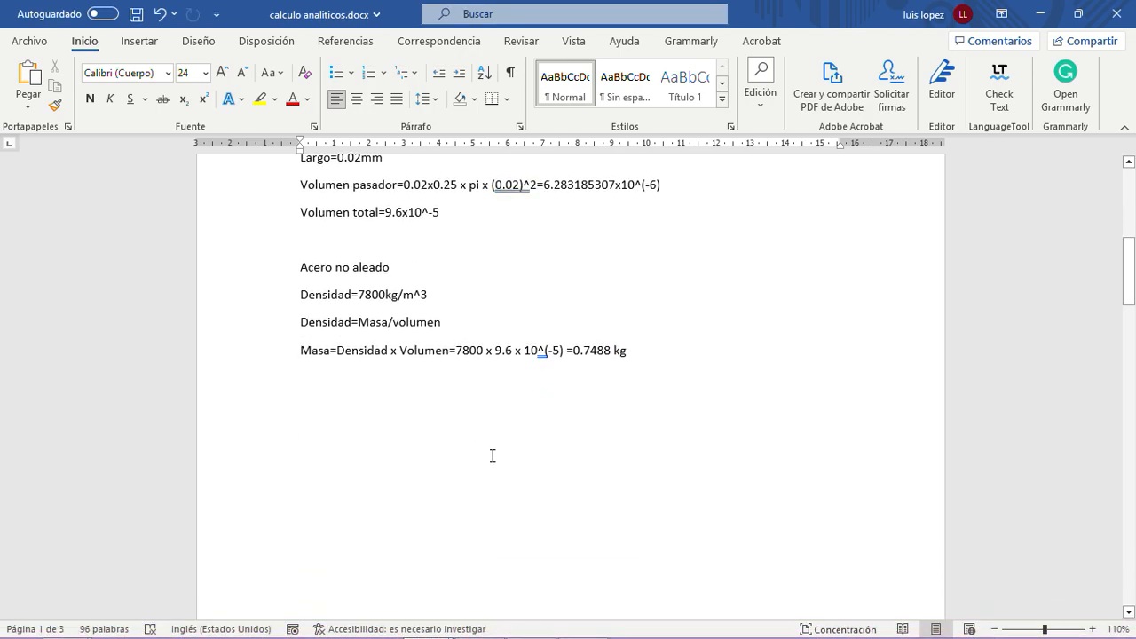
{"action": "scroll", "coordinate": [492, 456], "scroll_direction": "down", "scroll_amount": 3}
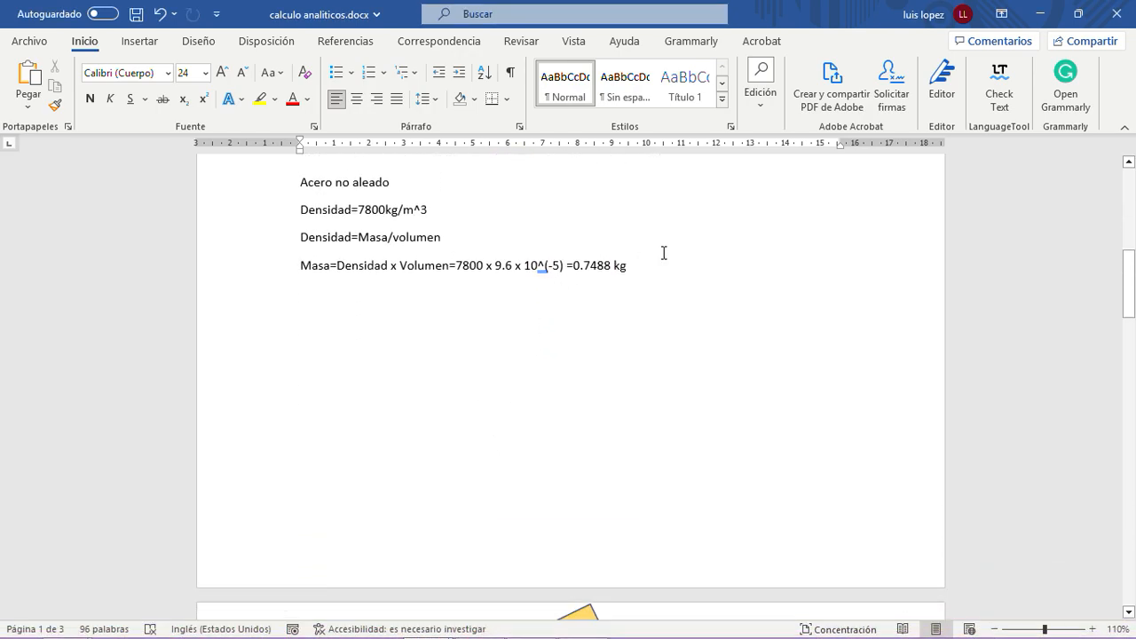
{"action": "scroll", "coordinate": [669, 327], "scroll_direction": "down", "scroll_amount": 15}
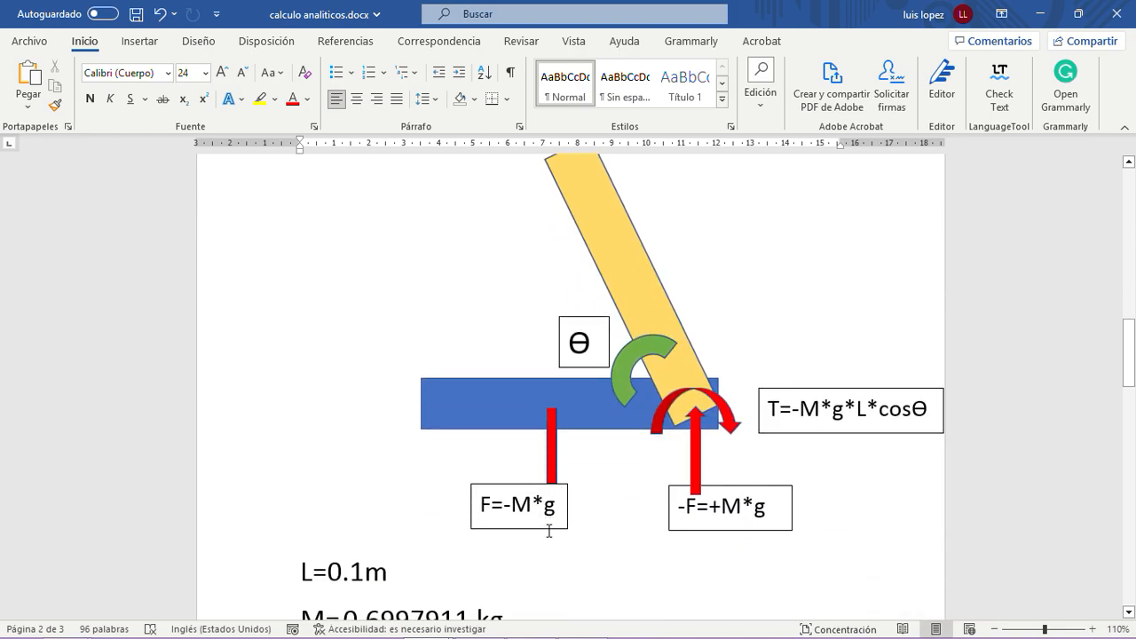
{"action": "left_click_drag", "start_coordinate": [547, 531], "coordinate": [556, 544]}
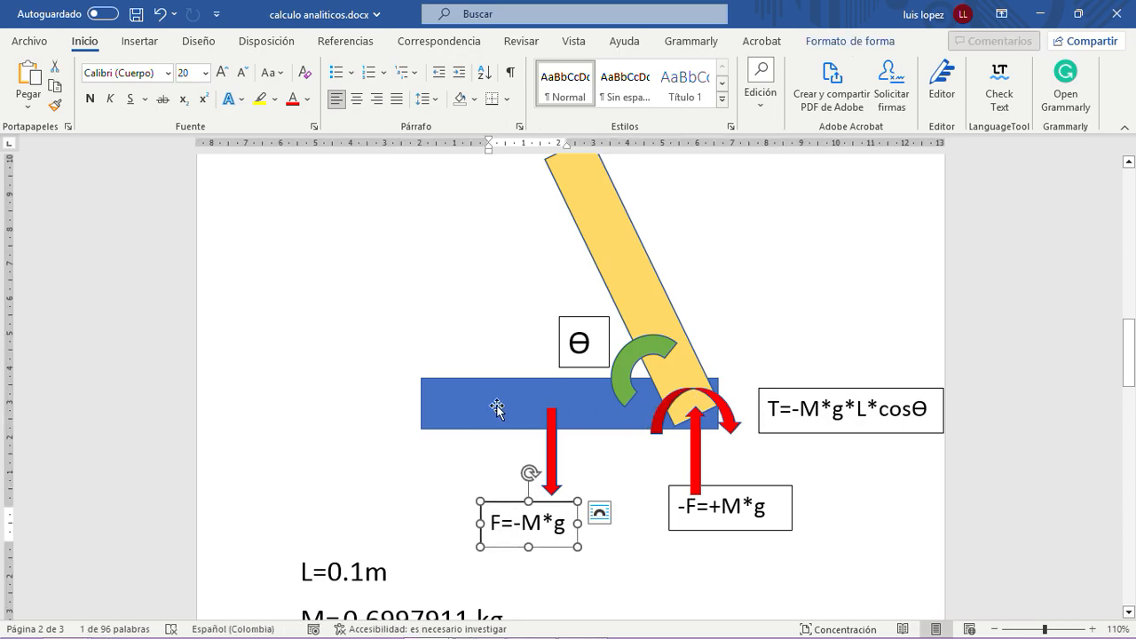
{"action": "left_click", "coordinate": [1056, 625]}
{"action": "left_click", "coordinate": [579, 339]}
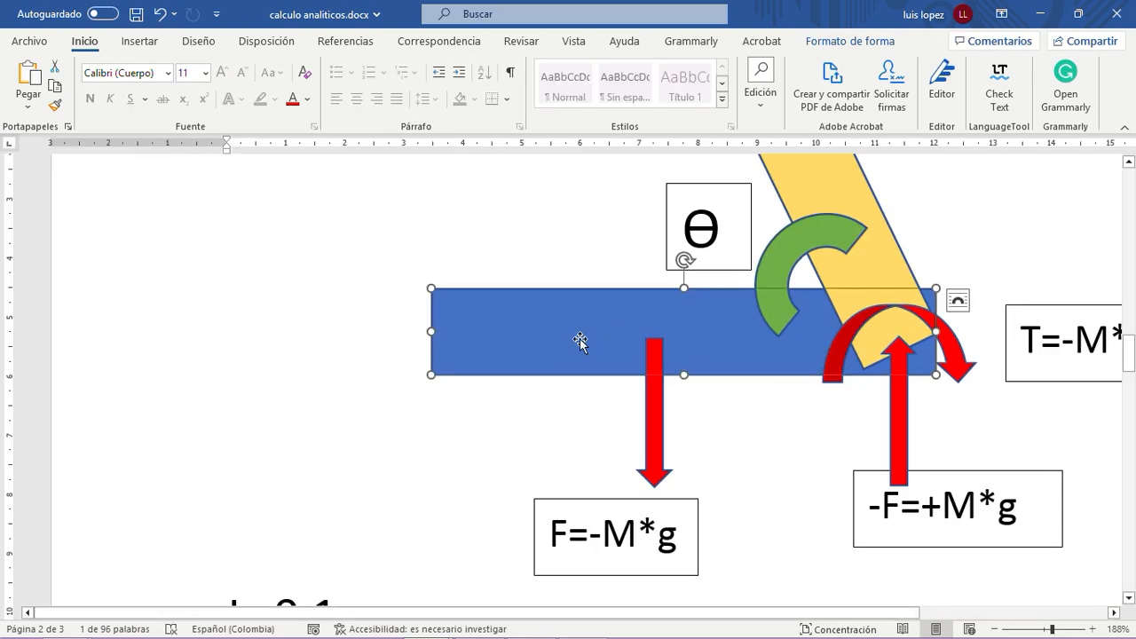
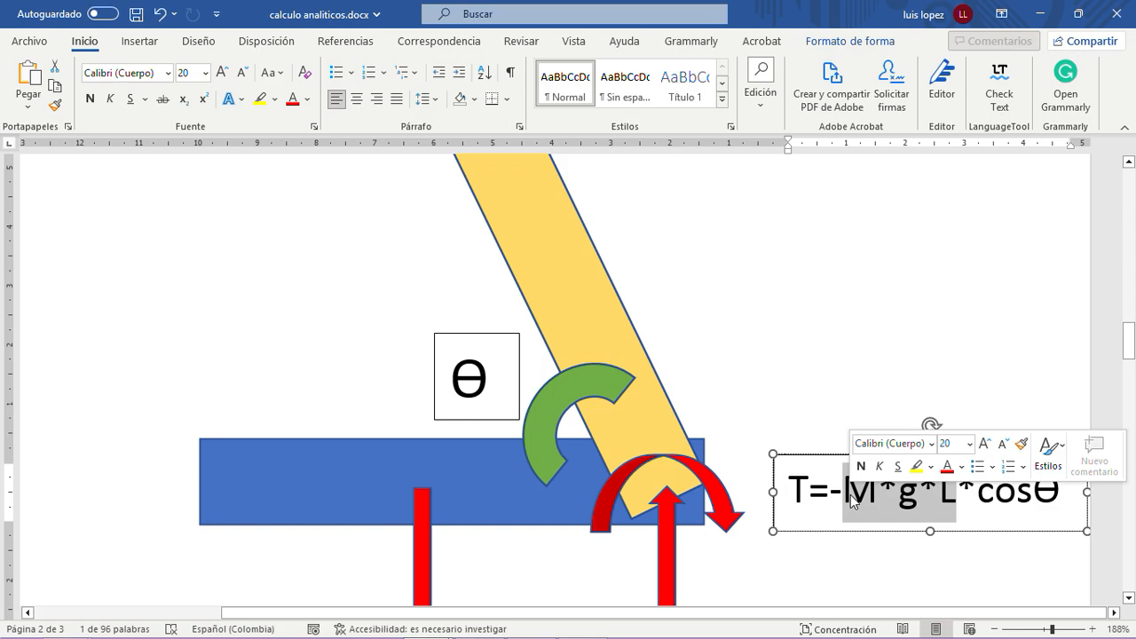
- Rotate the diagram's yellow bar upright and move it over the right end of the blue bar, behind the red curved arrow
{"action": "scroll", "coordinate": [719, 368], "scroll_direction": "up", "scroll_amount": 1}
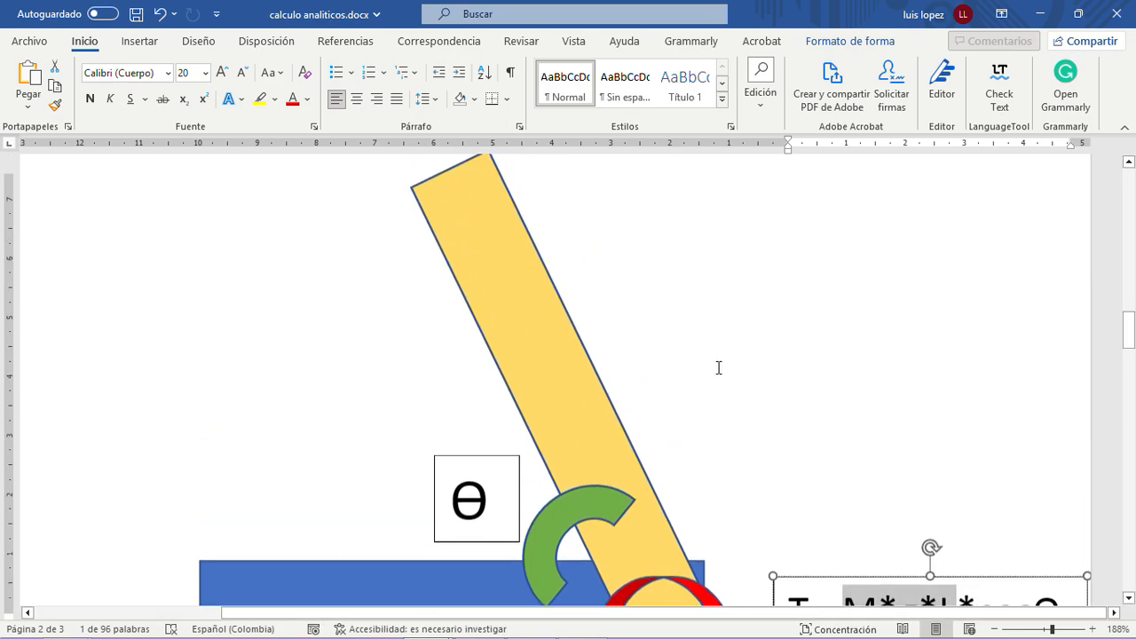
{"action": "left_click", "coordinate": [529, 315]}
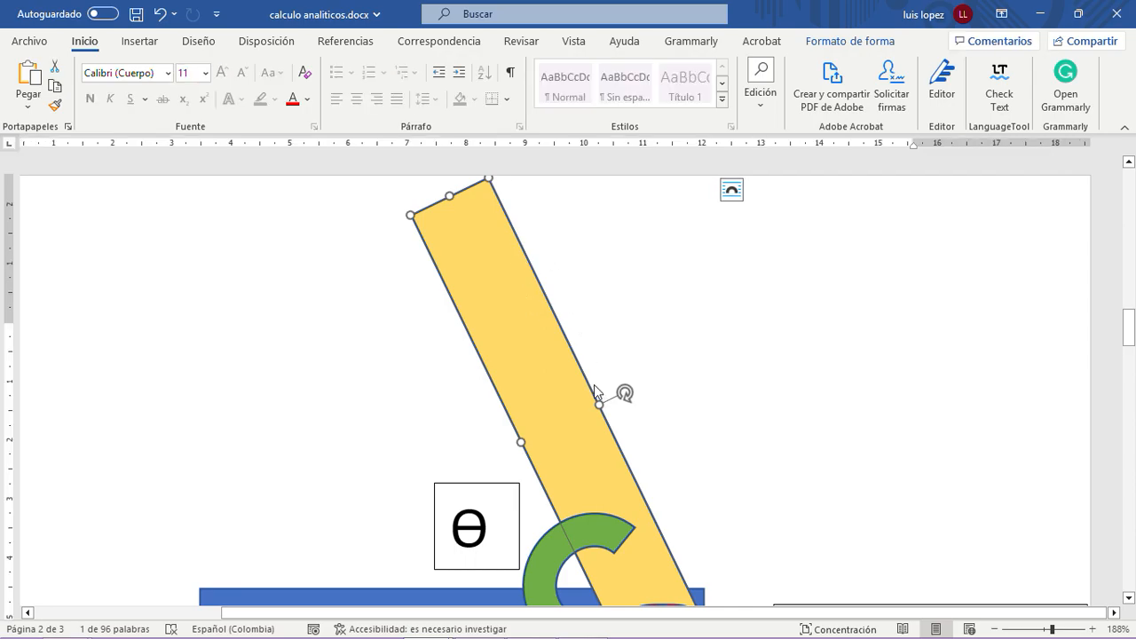
{"action": "left_click_drag", "start_coordinate": [624, 395], "coordinate": [697, 421]}
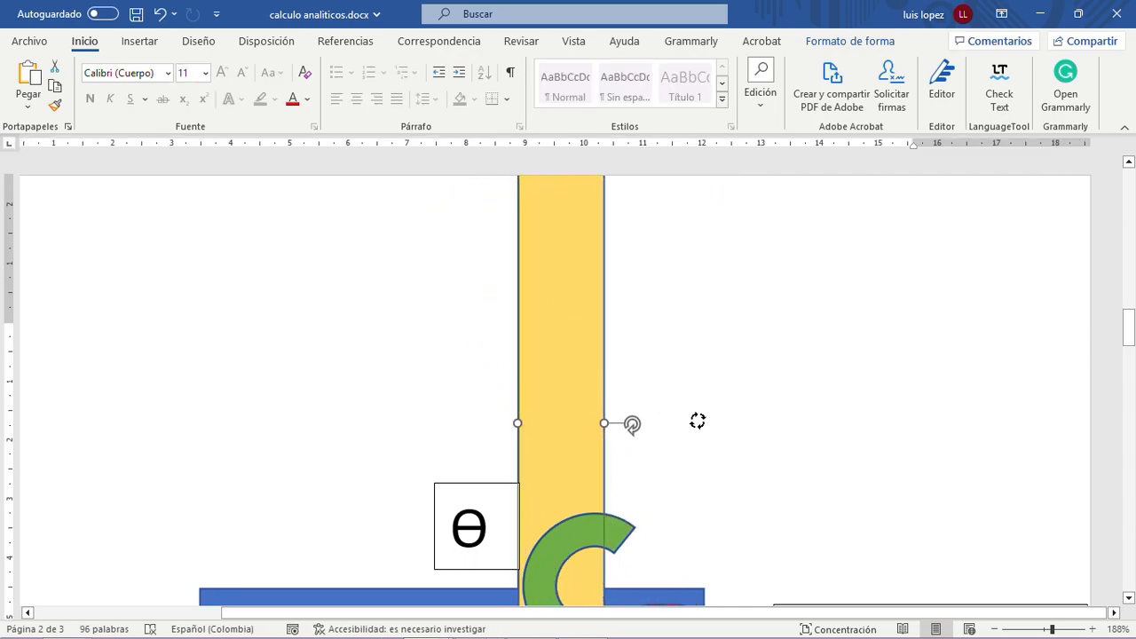
{"action": "left_click_drag", "start_coordinate": [571, 393], "coordinate": [672, 396]}
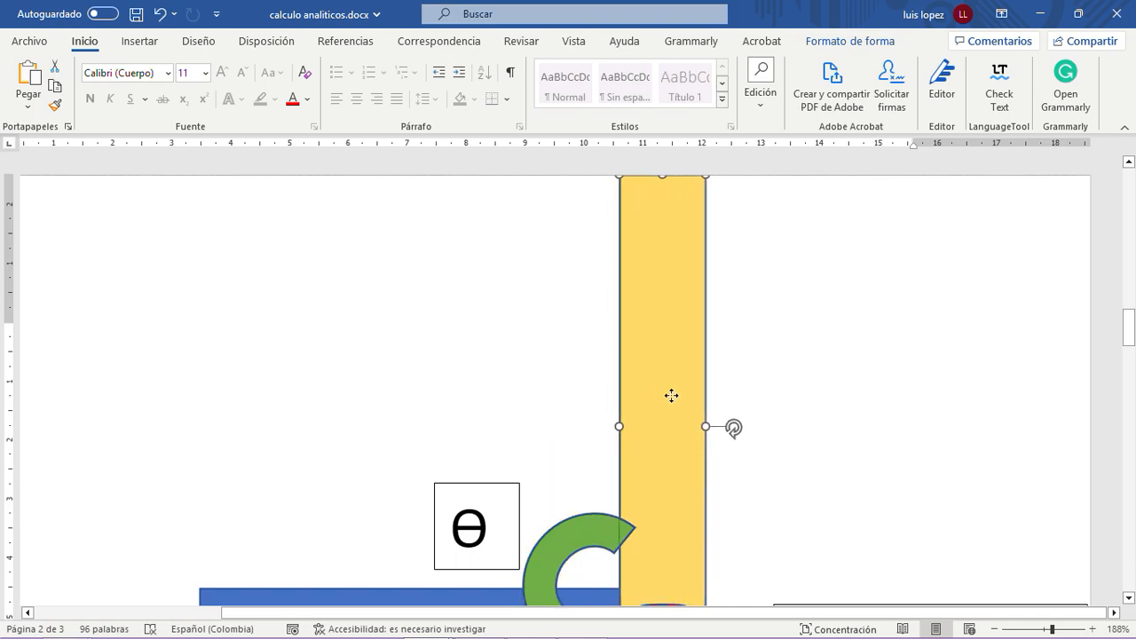
{"action": "scroll", "coordinate": [768, 399], "scroll_direction": "down", "scroll_amount": 3}
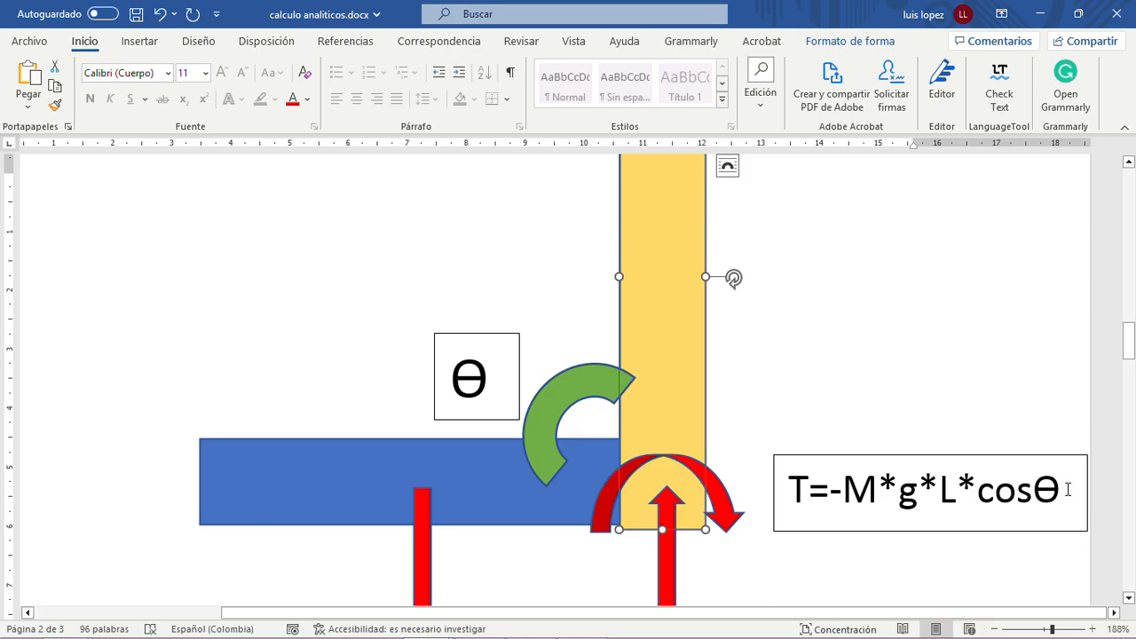
- Examine the cosΘ term in the torque formula and the force labels of the diagram, down to the length L
{"action": "left_click_drag", "start_coordinate": [1059, 486], "coordinate": [982, 502]}
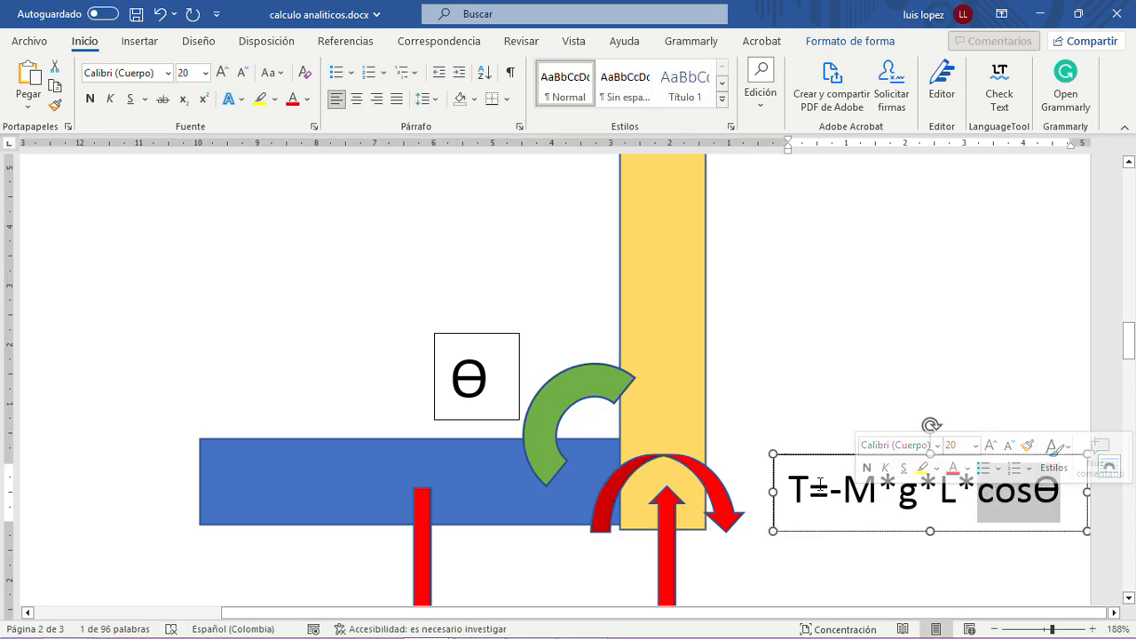
{"action": "scroll", "coordinate": [720, 466], "scroll_direction": "up", "scroll_amount": 2}
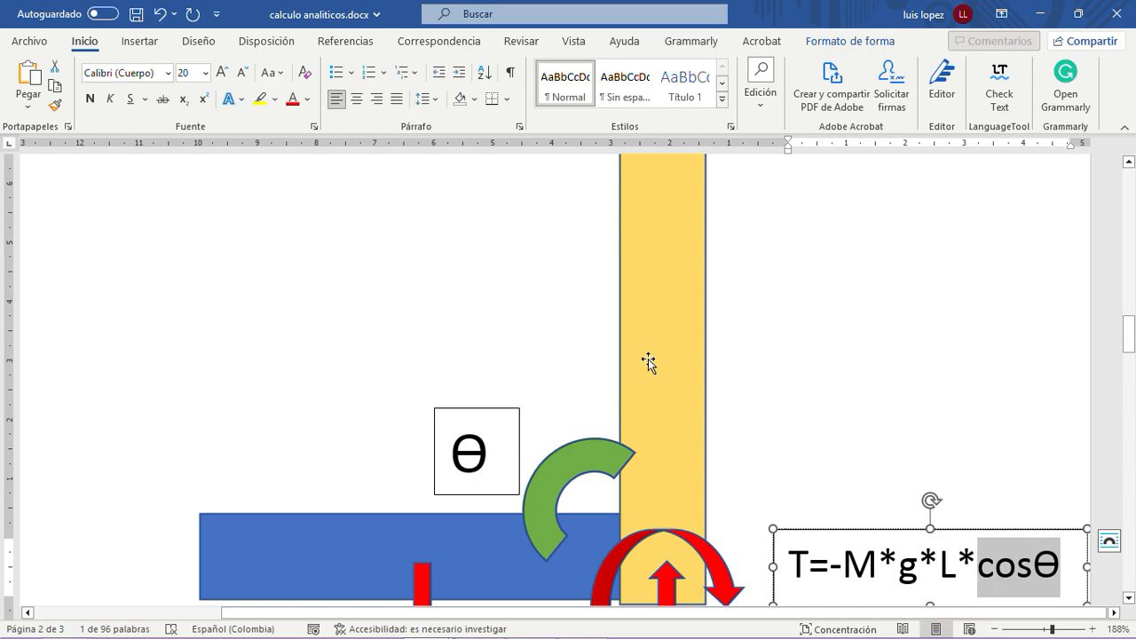
{"action": "left_click", "coordinate": [823, 329]}
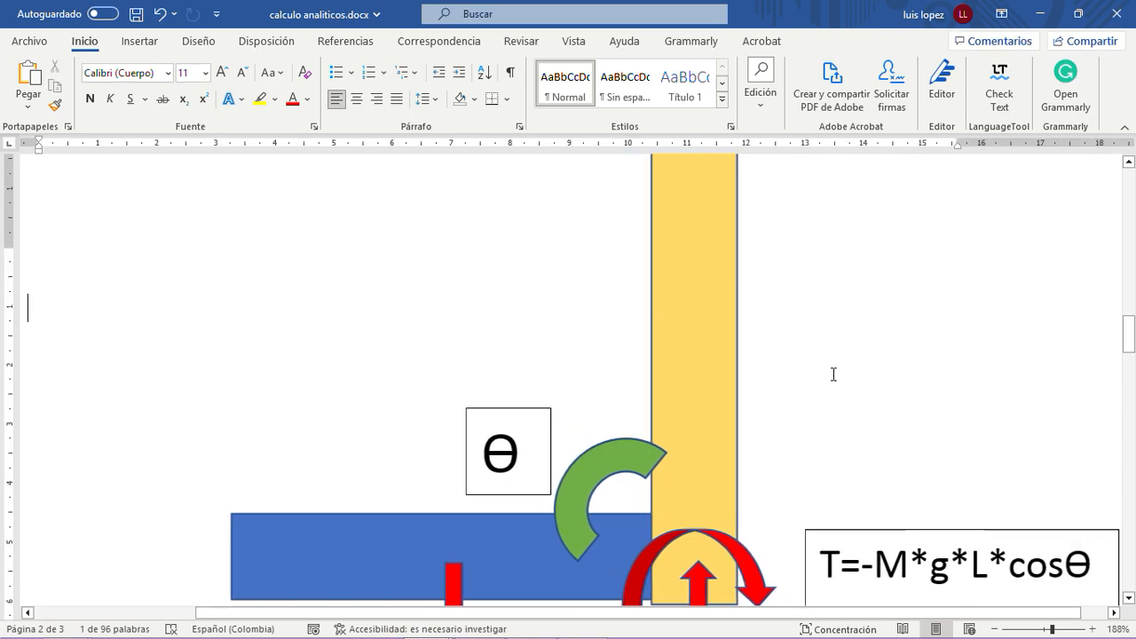
{"action": "scroll", "coordinate": [849, 517], "scroll_direction": "down", "scroll_amount": 6}
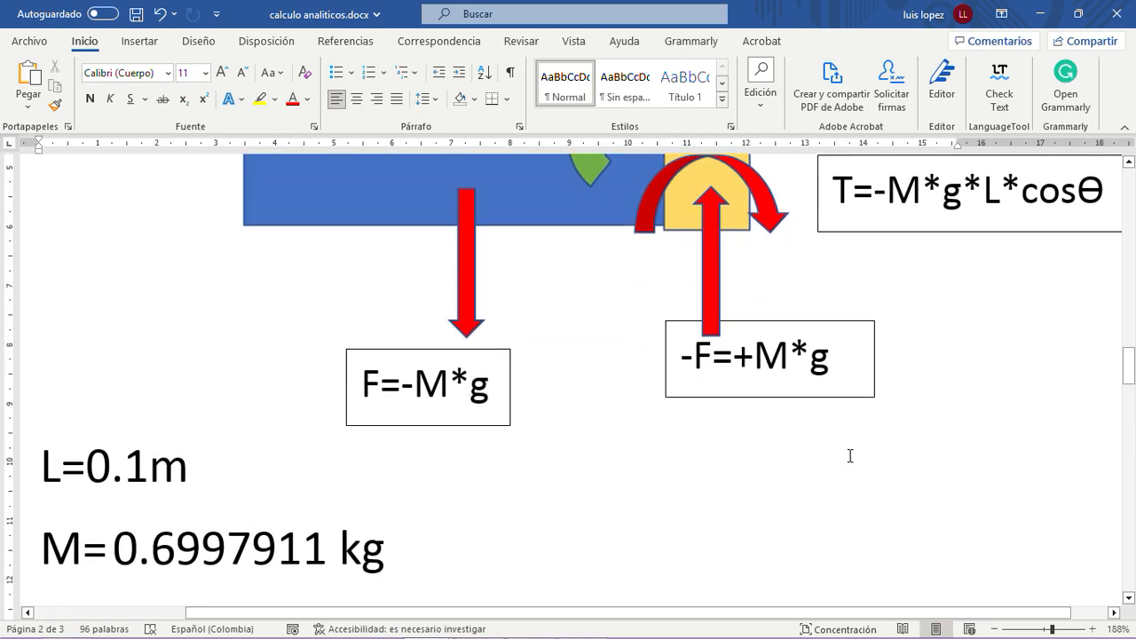
{"action": "scroll", "coordinate": [849, 456], "scroll_direction": "up", "scroll_amount": 1}
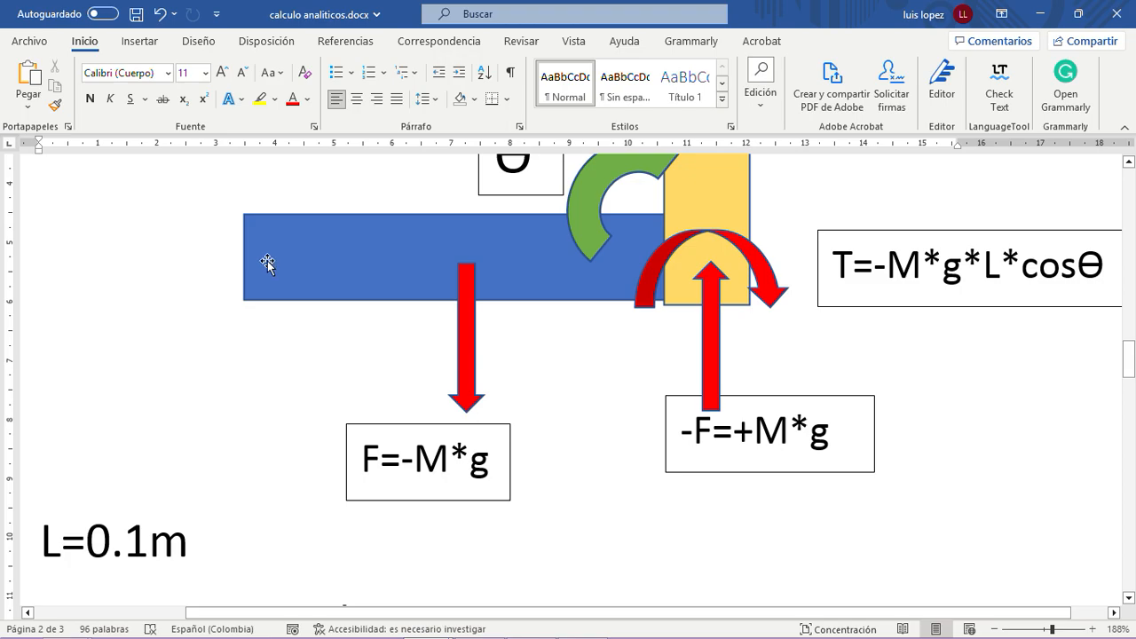
{"action": "scroll", "coordinate": [305, 409], "scroll_direction": "down", "scroll_amount": 1}
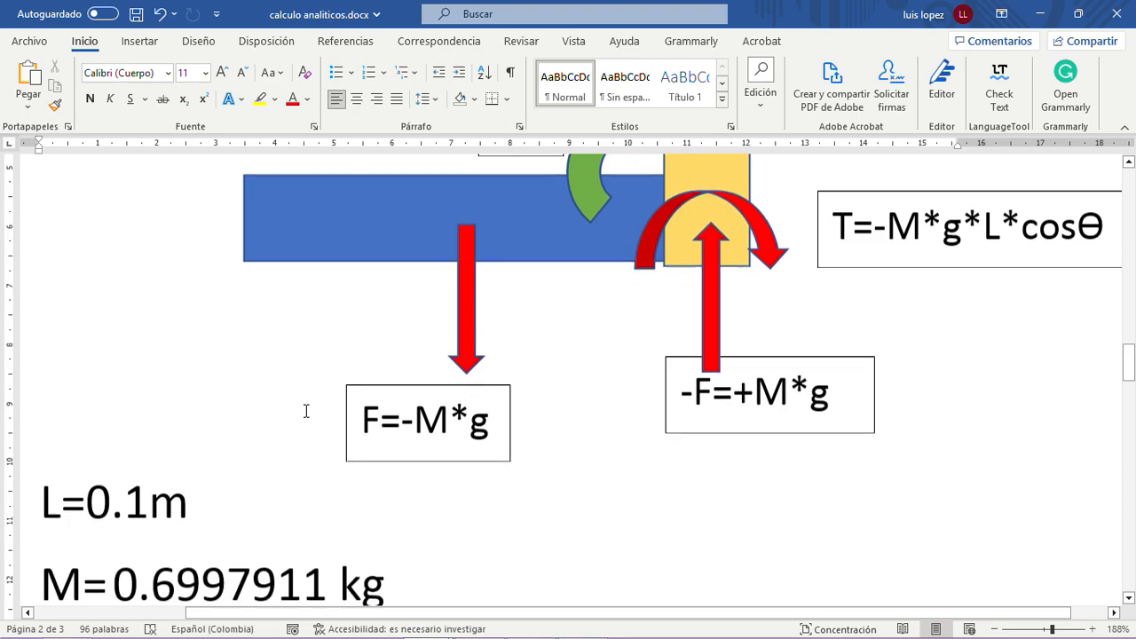
{"action": "scroll", "coordinate": [305, 410], "scroll_direction": "down", "scroll_amount": 1}
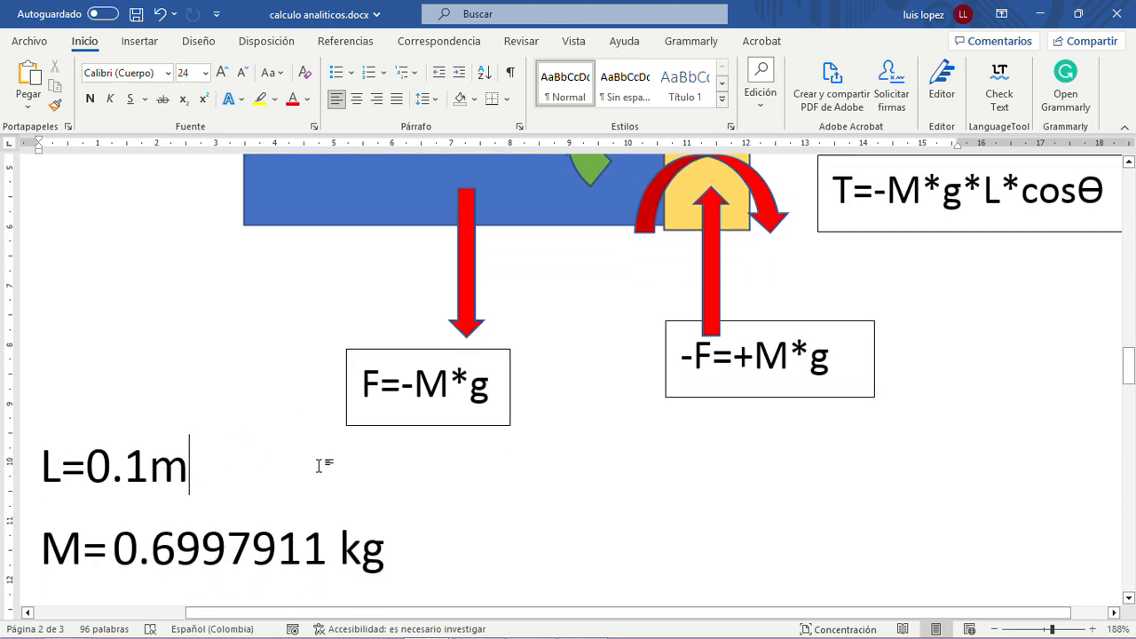
- Check the S200 link's volume and mass calculation on the first page and return to the values below the diagram
{"action": "scroll", "coordinate": [324, 467], "scroll_direction": "down", "scroll_amount": 4}
{"action": "scroll", "coordinate": [406, 404], "scroll_direction": "up", "scroll_amount": 15}
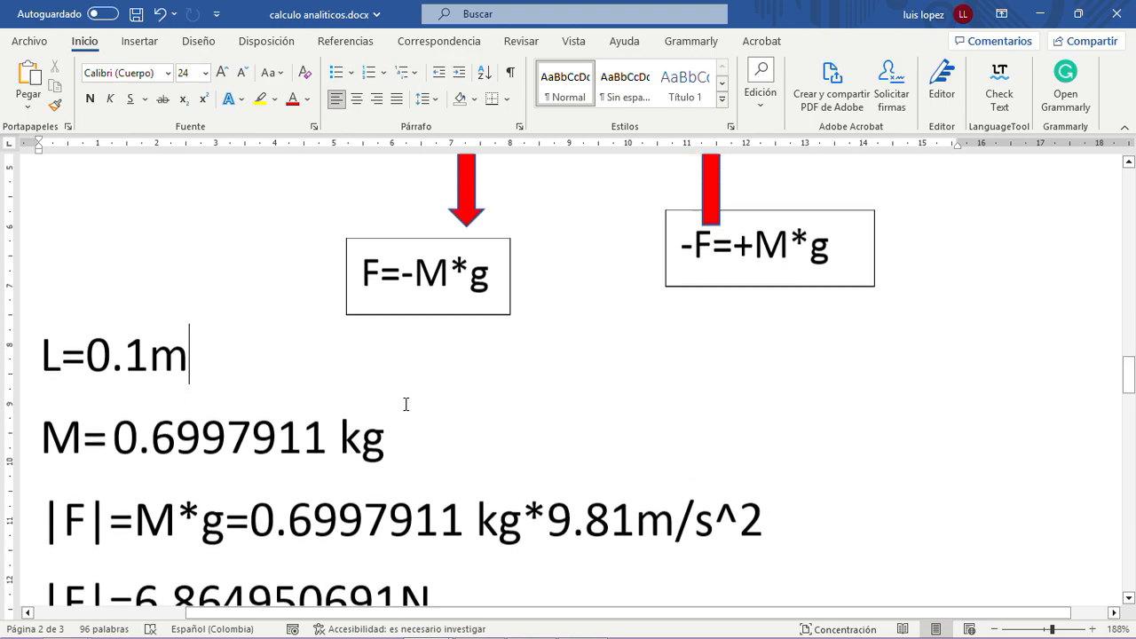
{"action": "scroll", "coordinate": [406, 403], "scroll_direction": "up", "scroll_amount": 3}
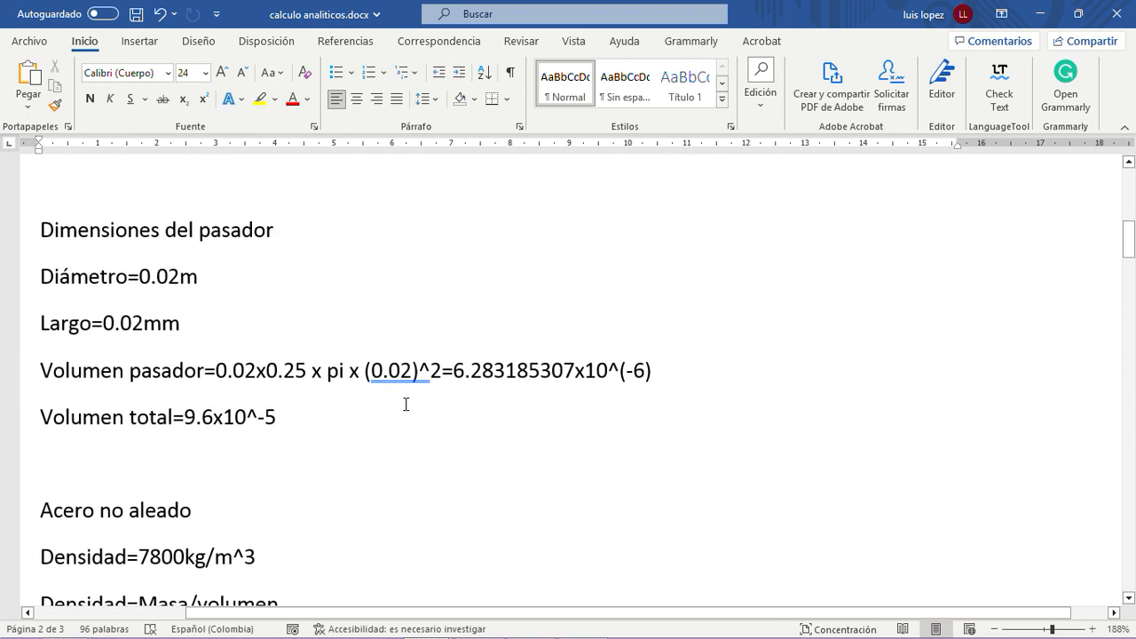
{"action": "scroll", "coordinate": [406, 404], "scroll_direction": "up", "scroll_amount": 8}
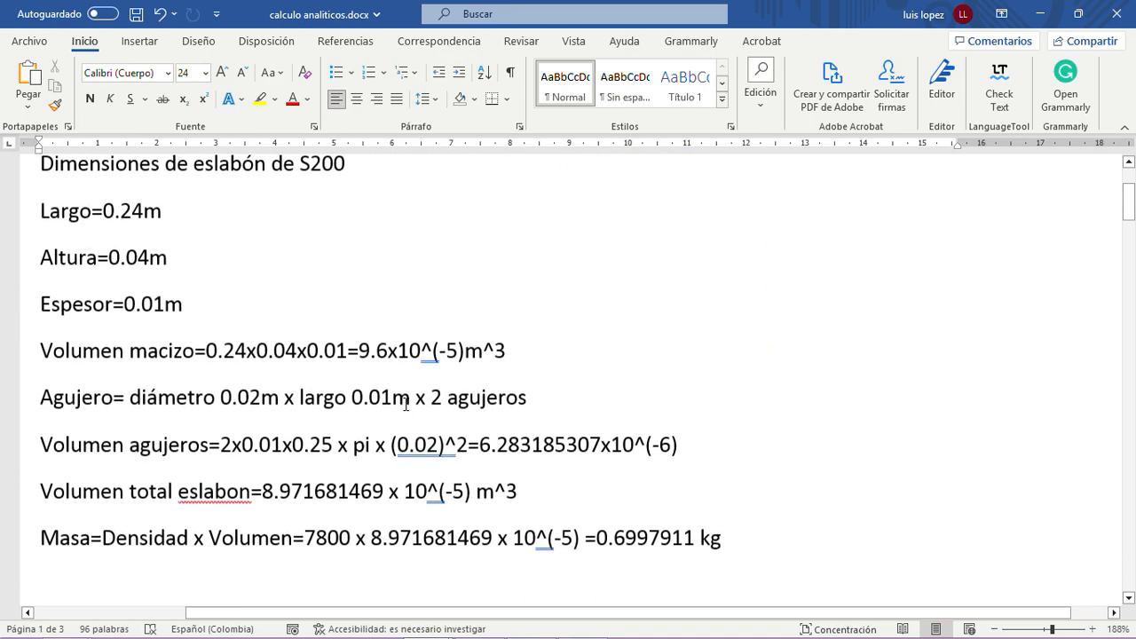
{"action": "left_click_drag", "start_coordinate": [397, 445], "coordinate": [457, 445]}
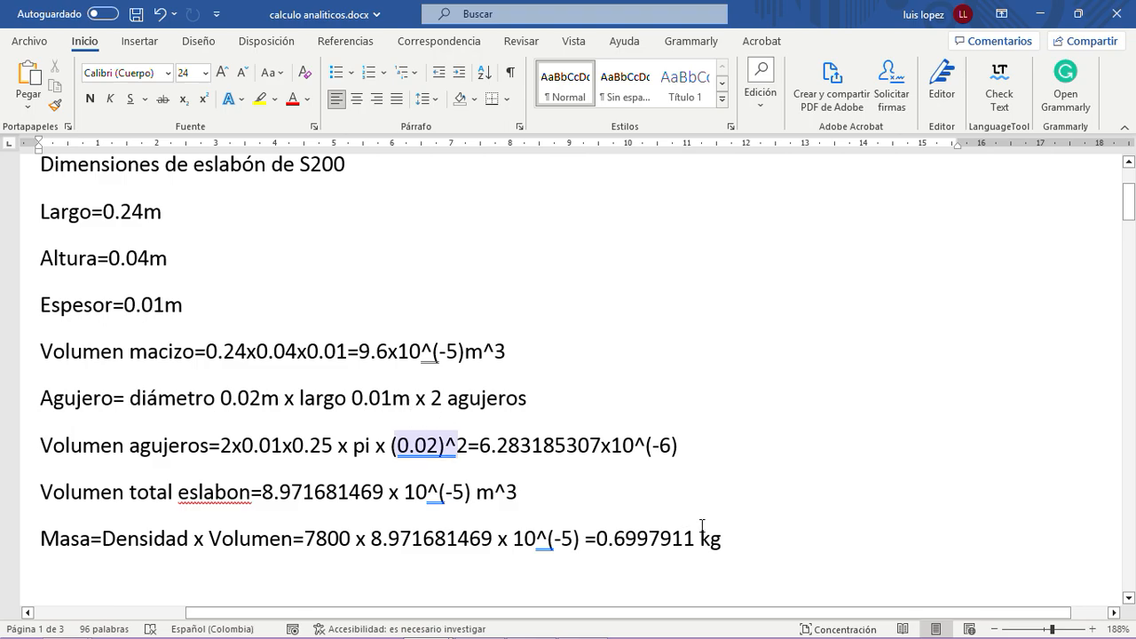
{"action": "scroll", "coordinate": [713, 530], "scroll_direction": "down", "scroll_amount": 20}
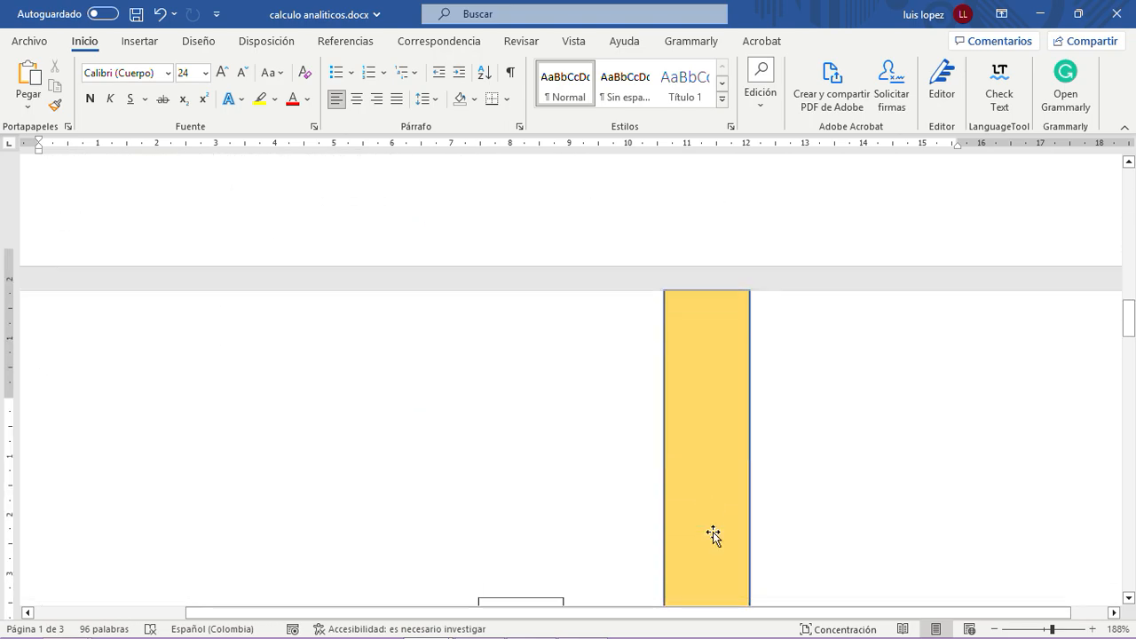
{"action": "scroll", "coordinate": [718, 530], "scroll_direction": "down", "scroll_amount": 8}
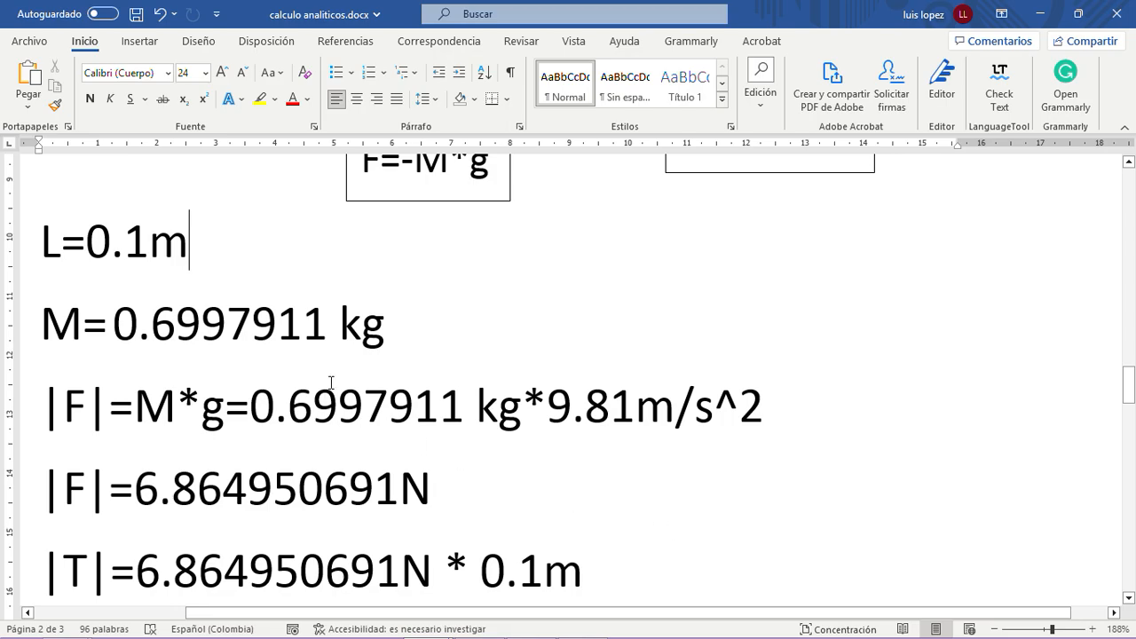
- Examine the link's mass M and the force calculation |F|=M*g, highlighting the mass and the resulting force
{"action": "left_click_drag", "start_coordinate": [408, 321], "coordinate": [139, 325]}
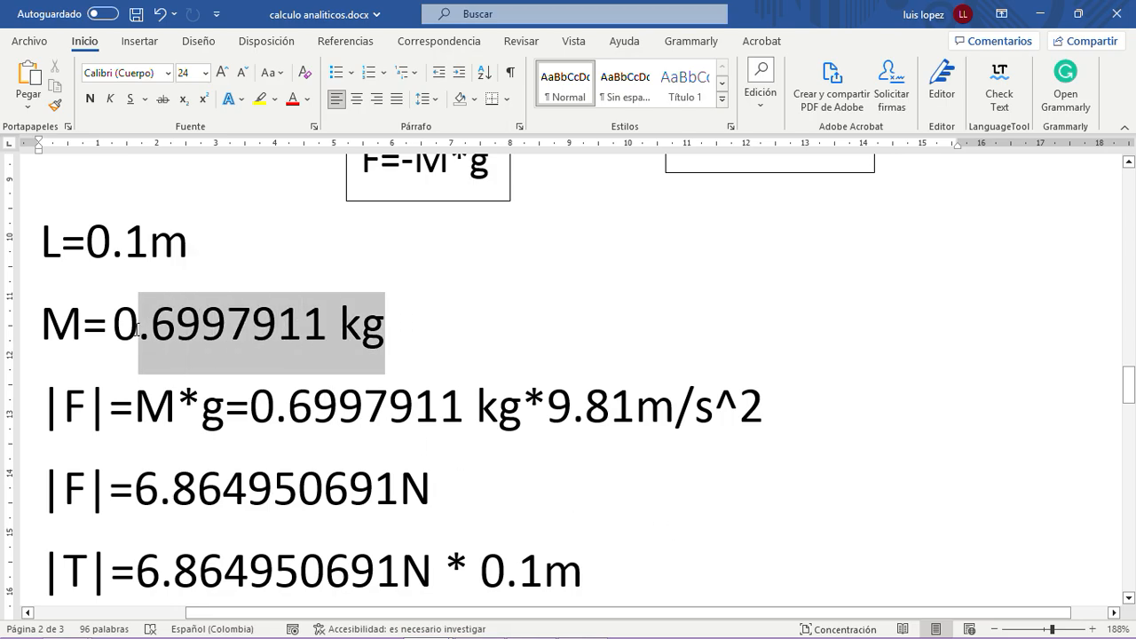
{"action": "left_click", "coordinate": [203, 405]}
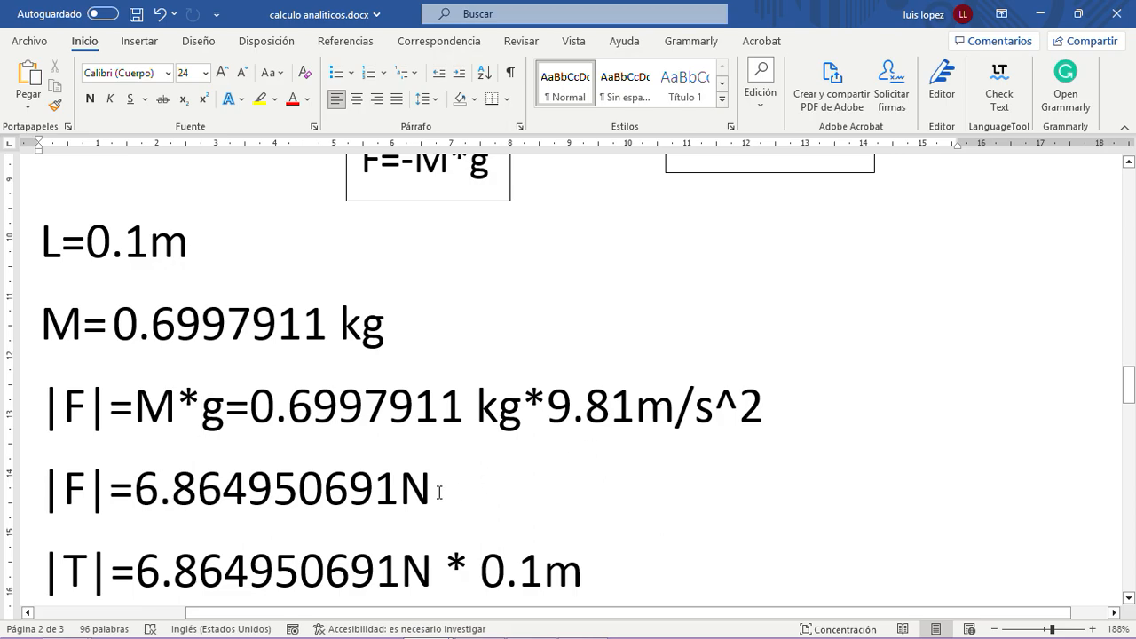
{"action": "left_click_drag", "start_coordinate": [430, 490], "coordinate": [134, 493]}
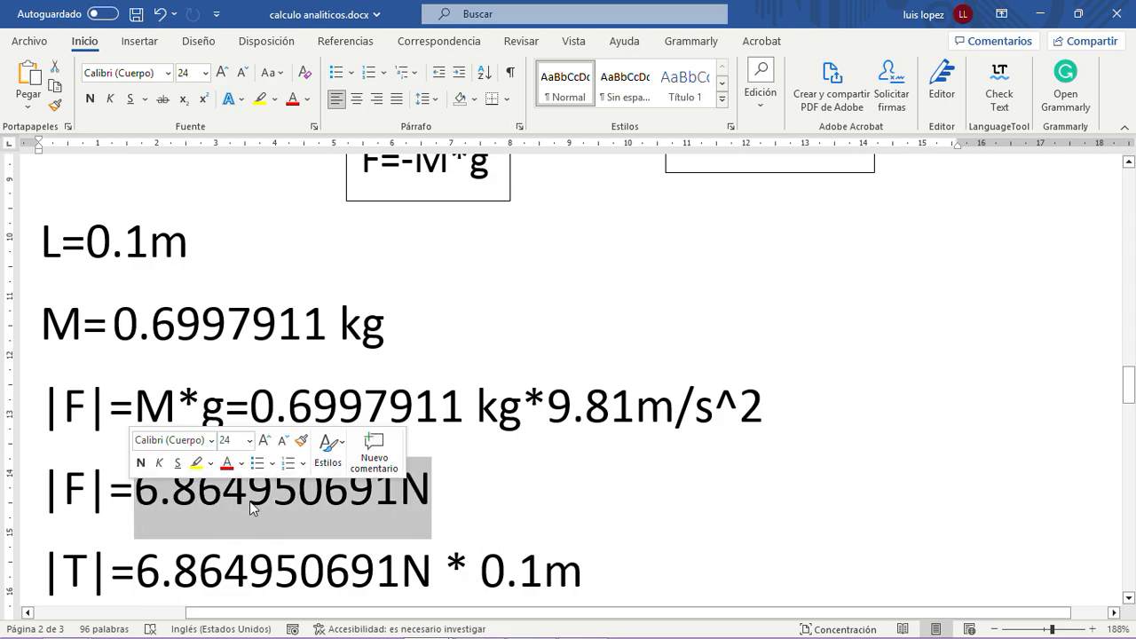
{"action": "scroll", "coordinate": [276, 504], "scroll_direction": "down", "scroll_amount": 1}
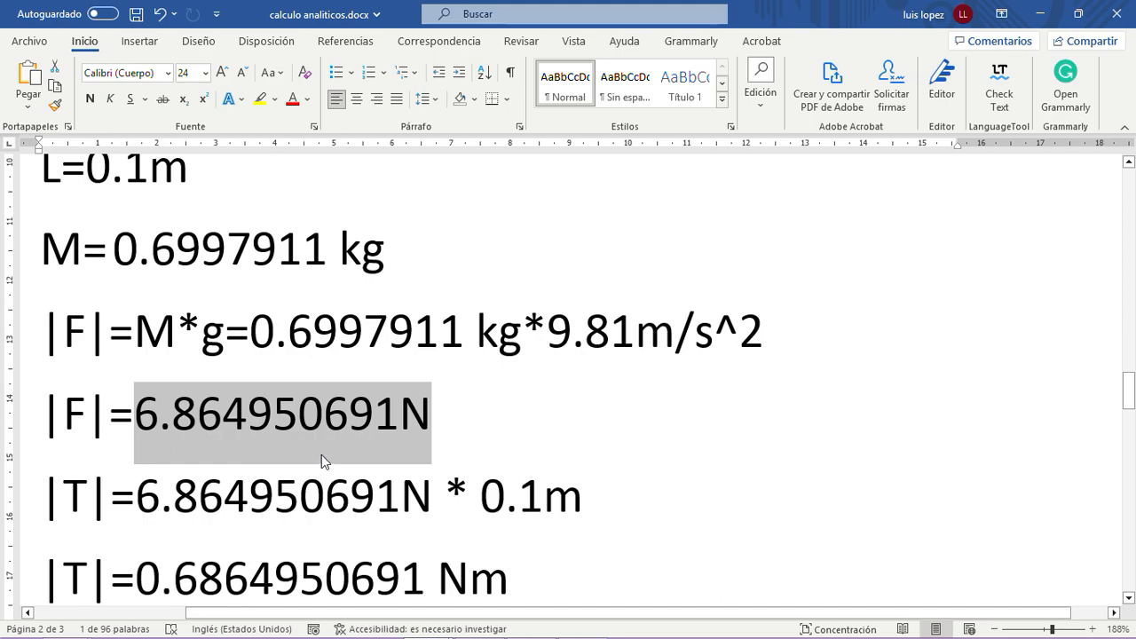
{"action": "scroll", "coordinate": [321, 454], "scroll_direction": "down", "scroll_amount": 1}
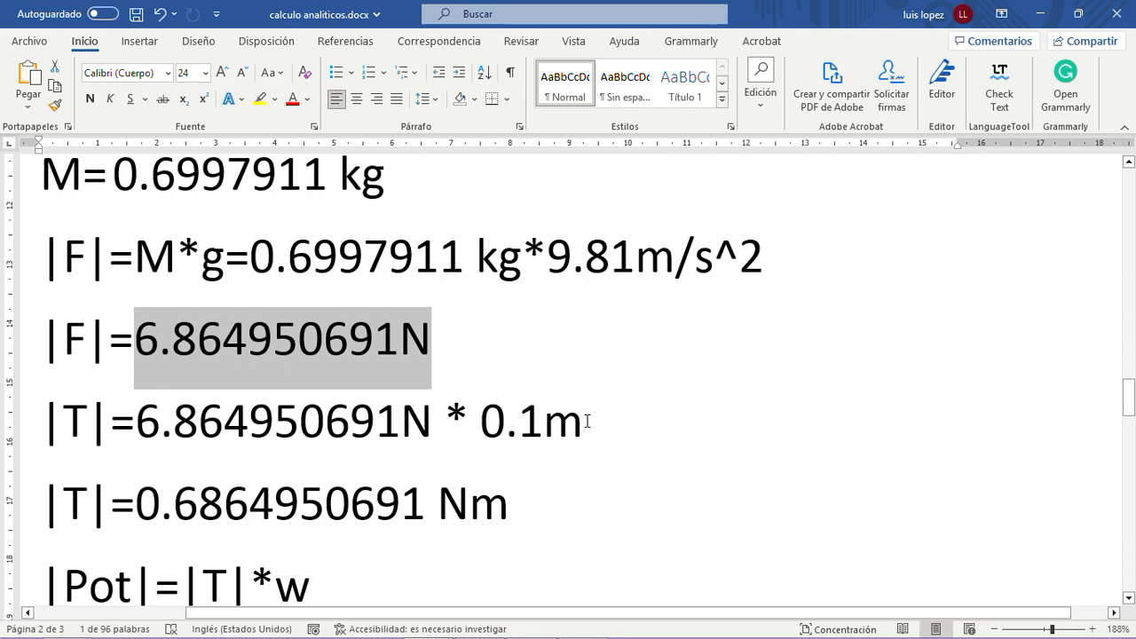
{"action": "scroll", "coordinate": [704, 405], "scroll_direction": "up", "scroll_amount": 3}
{"action": "scroll", "coordinate": [705, 405], "scroll_direction": "down", "scroll_amount": 4}
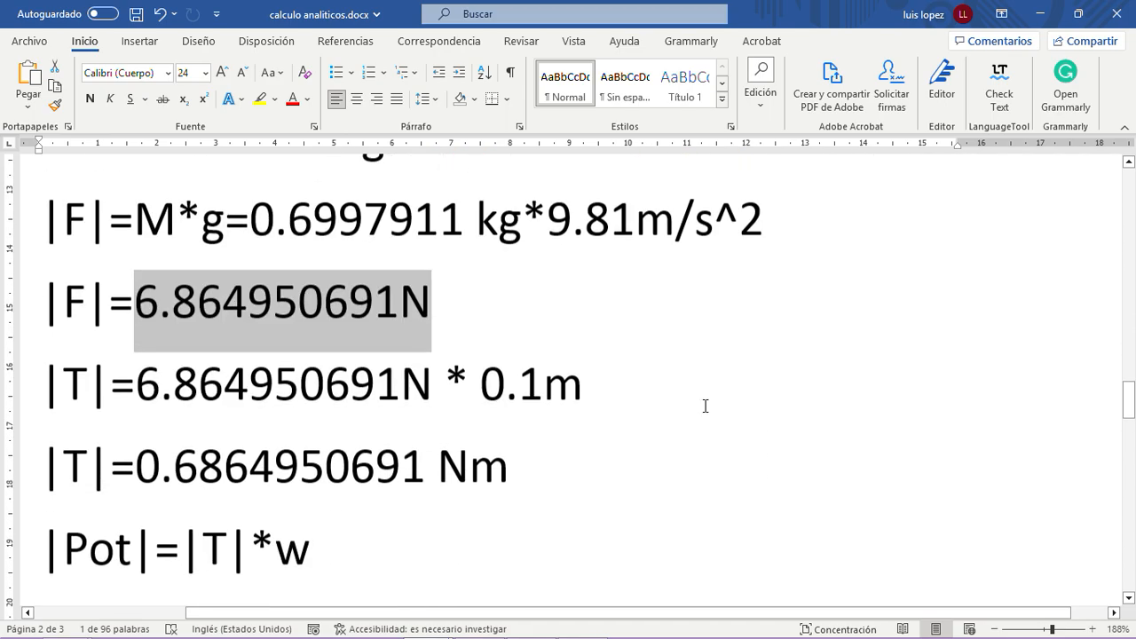
- Examine the torque calculation |T|, highlighting the lever arm and the resulting torque line
{"action": "scroll", "coordinate": [705, 405], "scroll_direction": "down", "scroll_amount": 1}
{"action": "left_click_drag", "start_coordinate": [581, 350], "coordinate": [479, 345]}
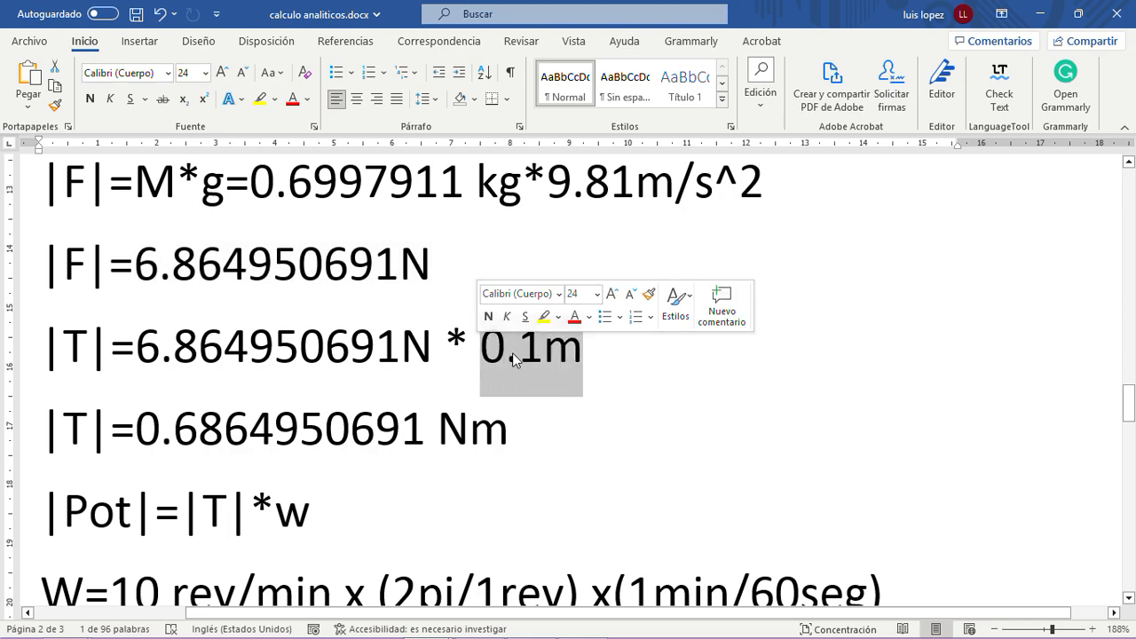
{"action": "left_click", "coordinate": [629, 367]}
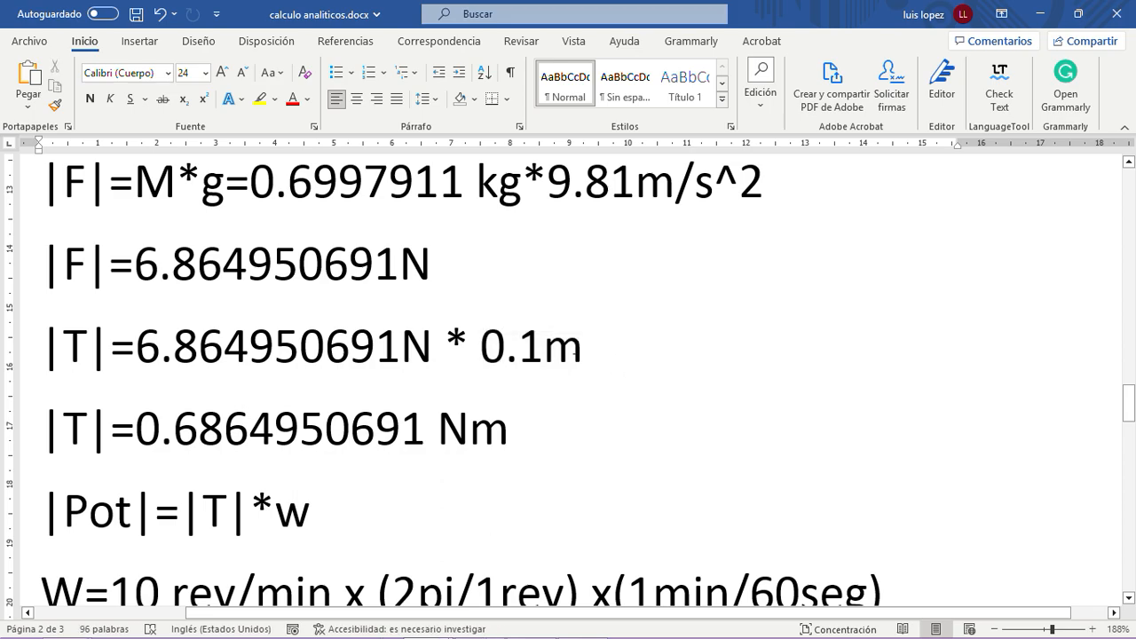
{"action": "left_click_drag", "start_coordinate": [509, 433], "coordinate": [51, 413]}
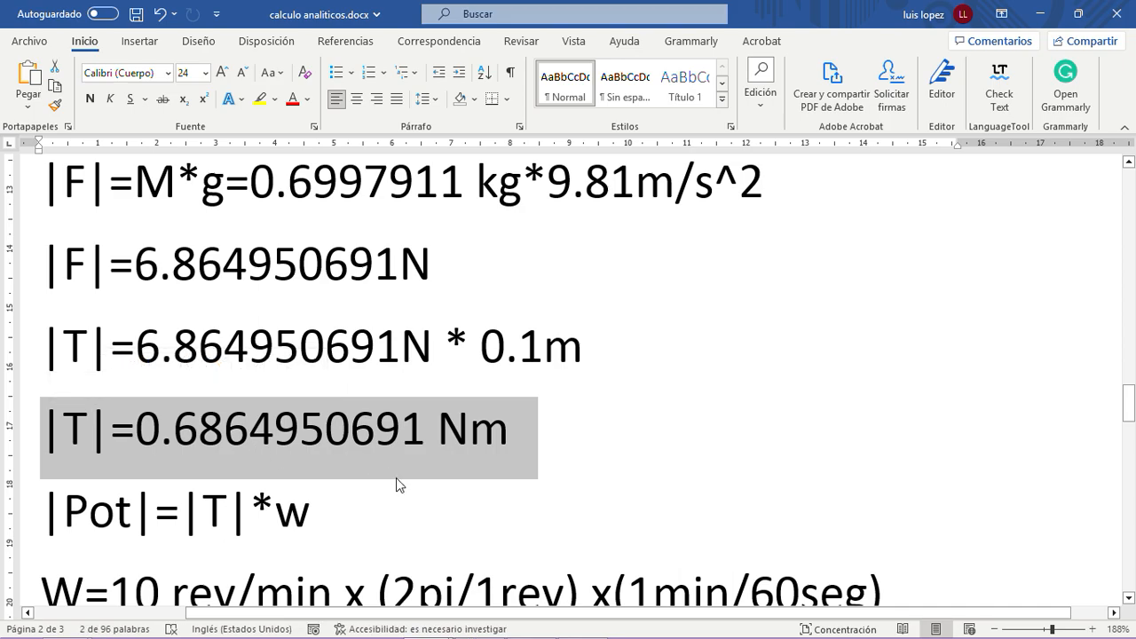
{"action": "scroll", "coordinate": [396, 477], "scroll_direction": "down", "scroll_amount": 3}
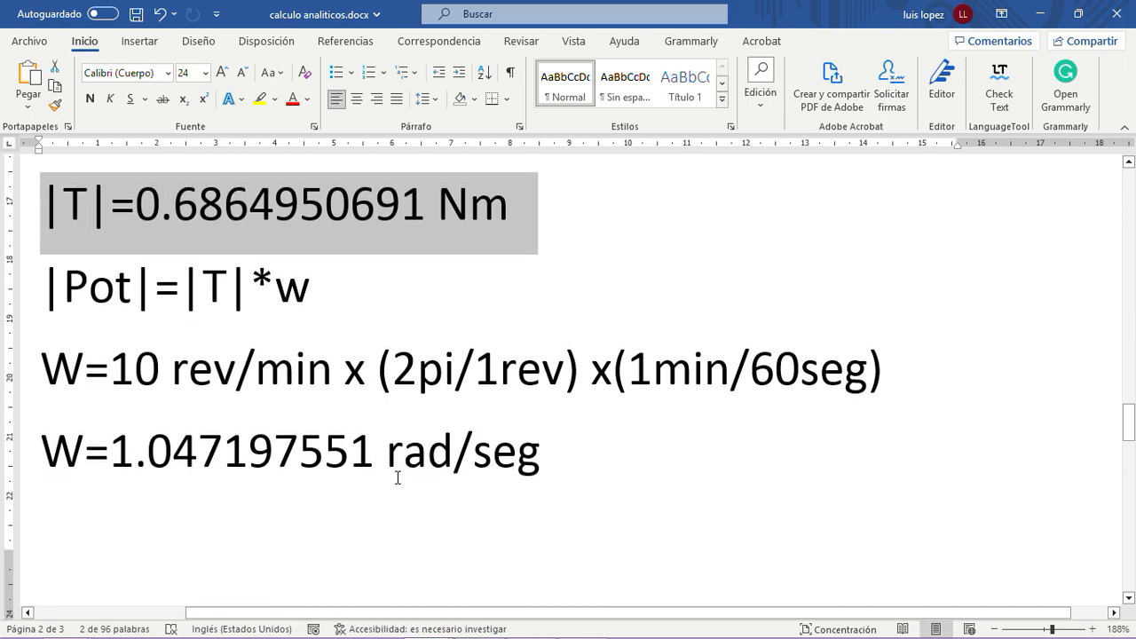
- Examine the power formula |Pot|=|T|*w and the conversion of W from rev/min to rad/seg, highlighting each factor
{"action": "left_click", "coordinate": [312, 291]}
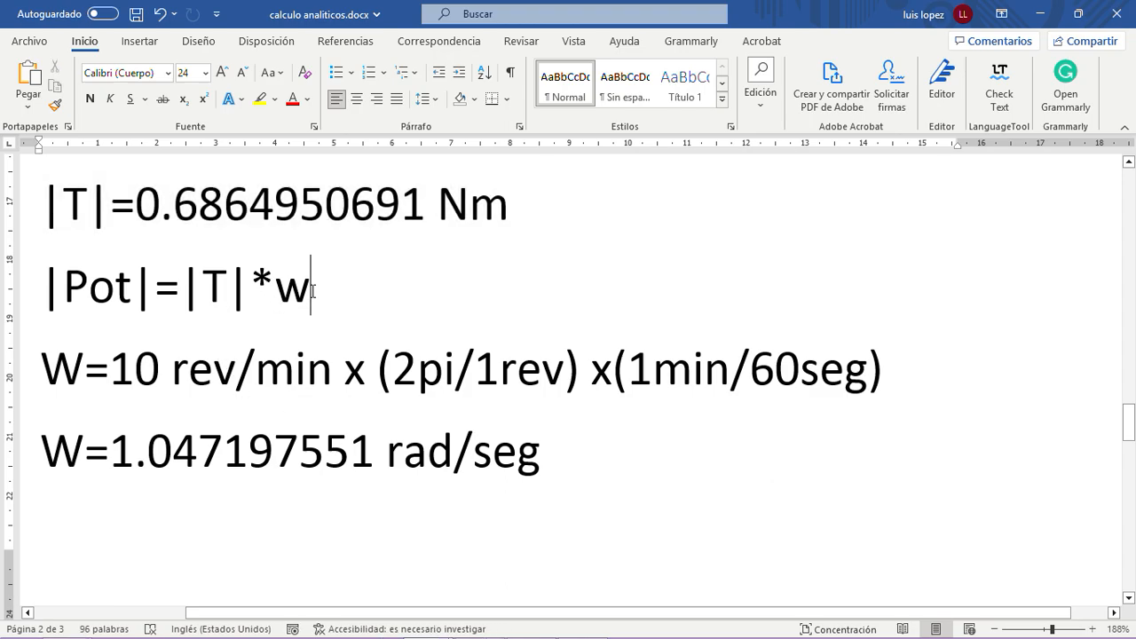
{"action": "double_click", "coordinate": [219, 285]}
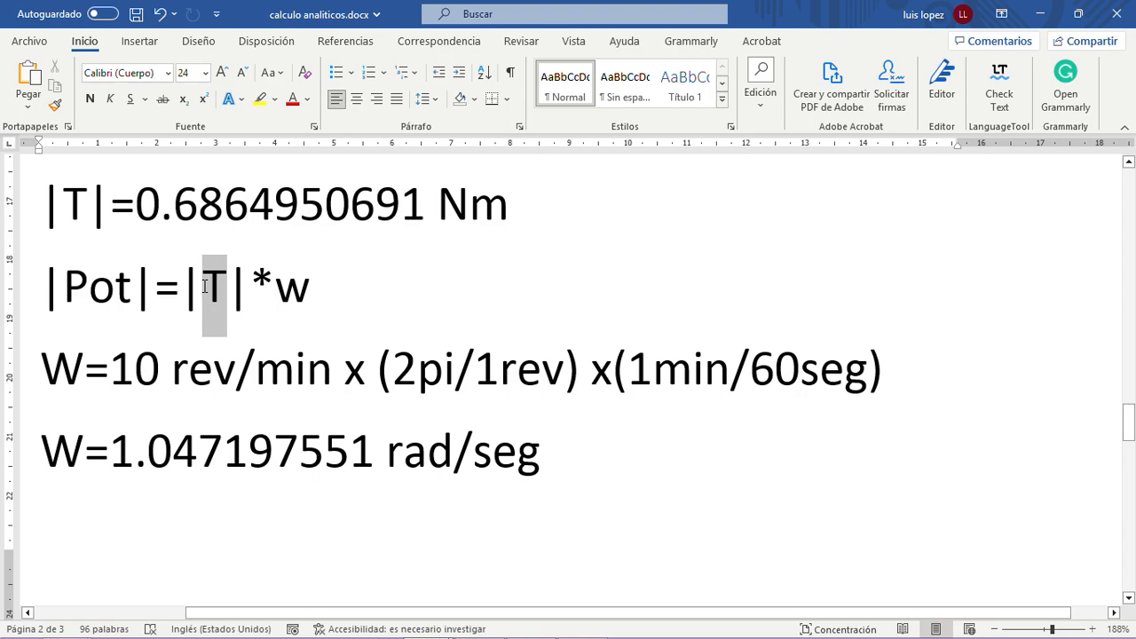
{"action": "left_click", "coordinate": [310, 288]}
{"action": "left_click_drag", "start_coordinate": [310, 288], "coordinate": [277, 287]}
{"action": "left_click", "coordinate": [296, 369]}
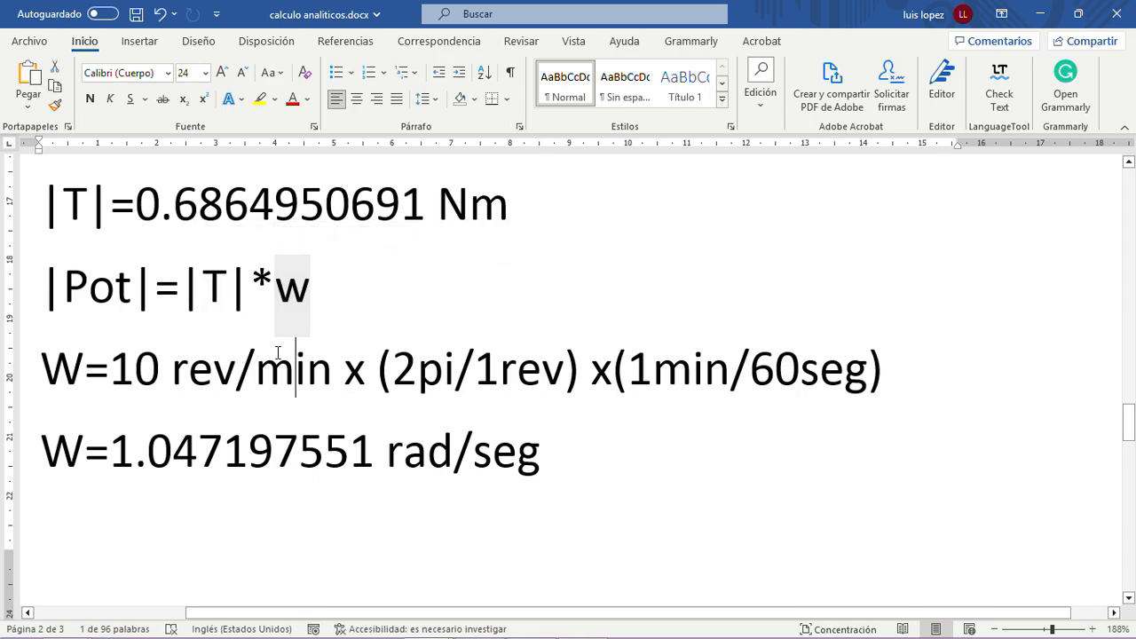
{"action": "left_click_drag", "start_coordinate": [114, 362], "coordinate": [341, 369]}
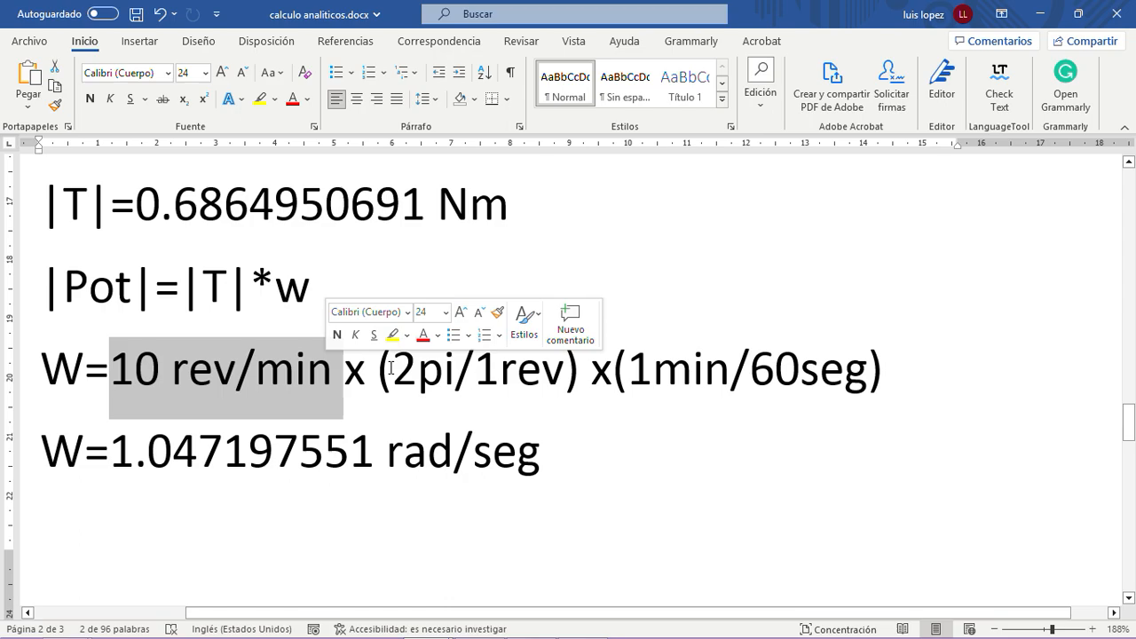
{"action": "left_click_drag", "start_coordinate": [390, 368], "coordinate": [454, 369]}
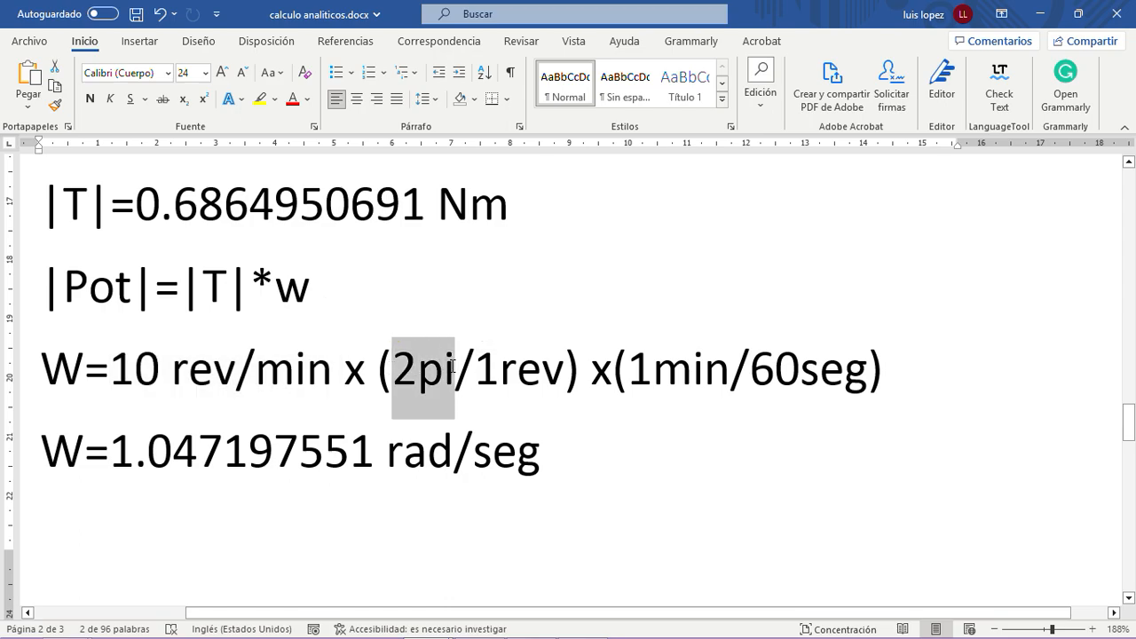
{"action": "left_click_drag", "start_coordinate": [628, 368], "coordinate": [801, 375]}
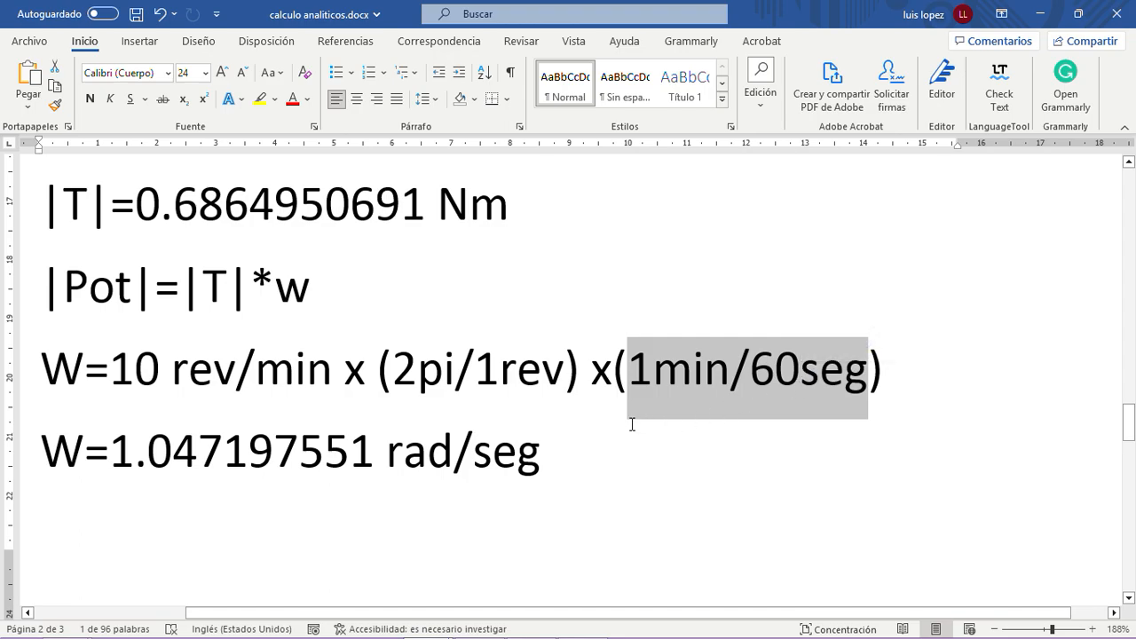
- Examine the angular velocity result W in rad/seg and its substitution into the |Pot| formula on the third page
{"action": "scroll", "coordinate": [632, 425], "scroll_direction": "down", "scroll_amount": 1}
{"action": "scroll", "coordinate": [631, 424], "scroll_direction": "down", "scroll_amount": 2}
{"action": "left_click_drag", "start_coordinate": [554, 298], "coordinate": [40, 308]}
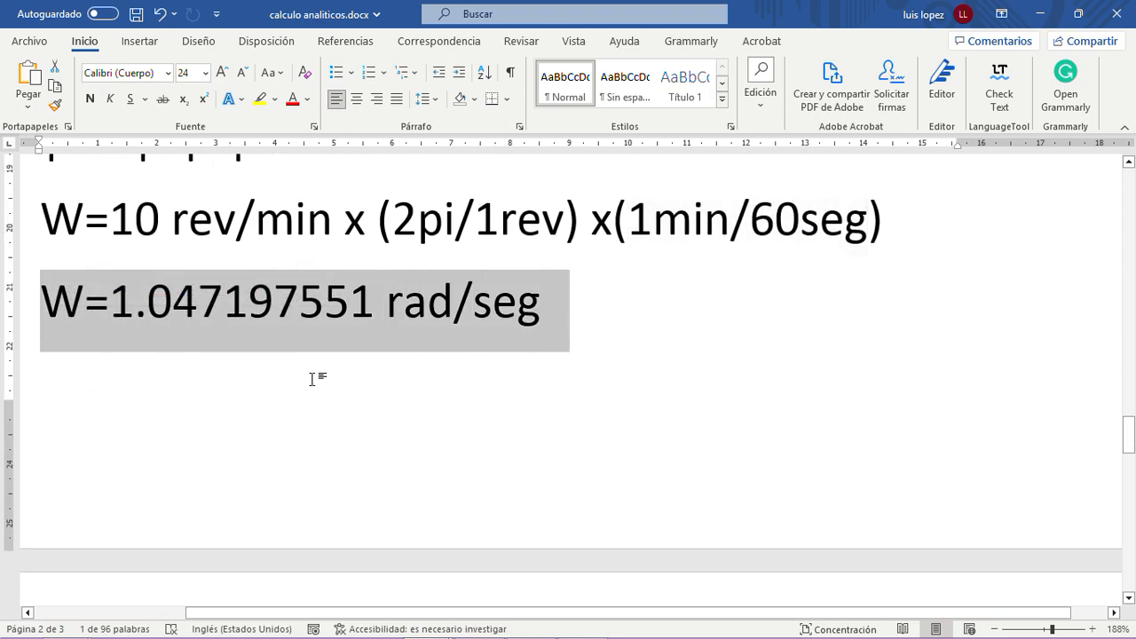
{"action": "scroll", "coordinate": [311, 379], "scroll_direction": "down", "scroll_amount": 7}
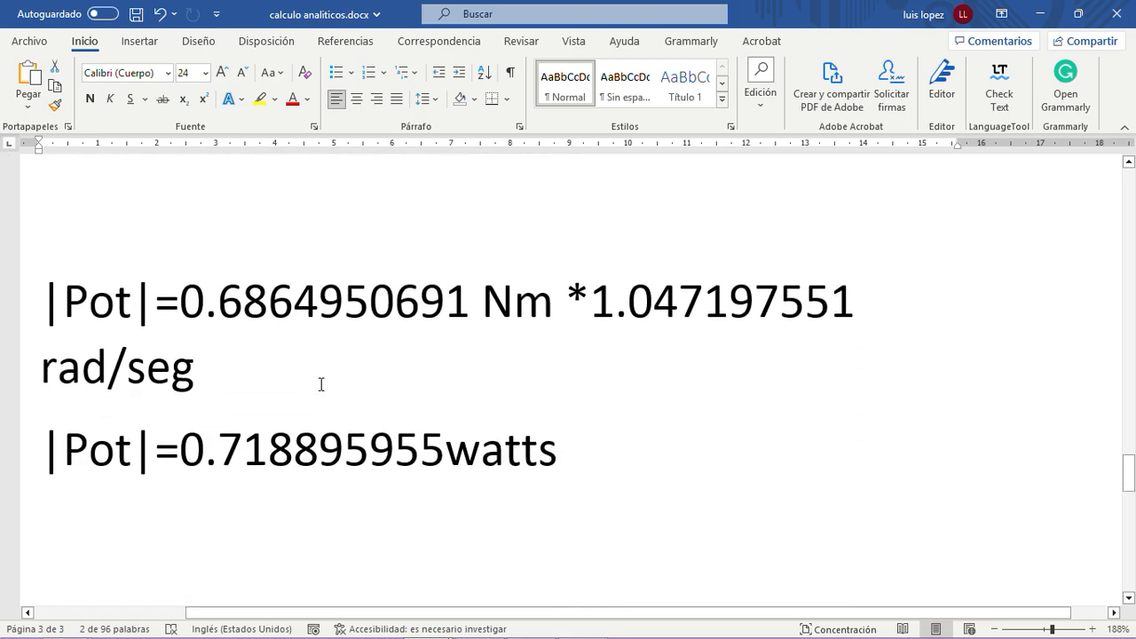
{"action": "scroll", "coordinate": [510, 298], "scroll_direction": "up", "scroll_amount": 7}
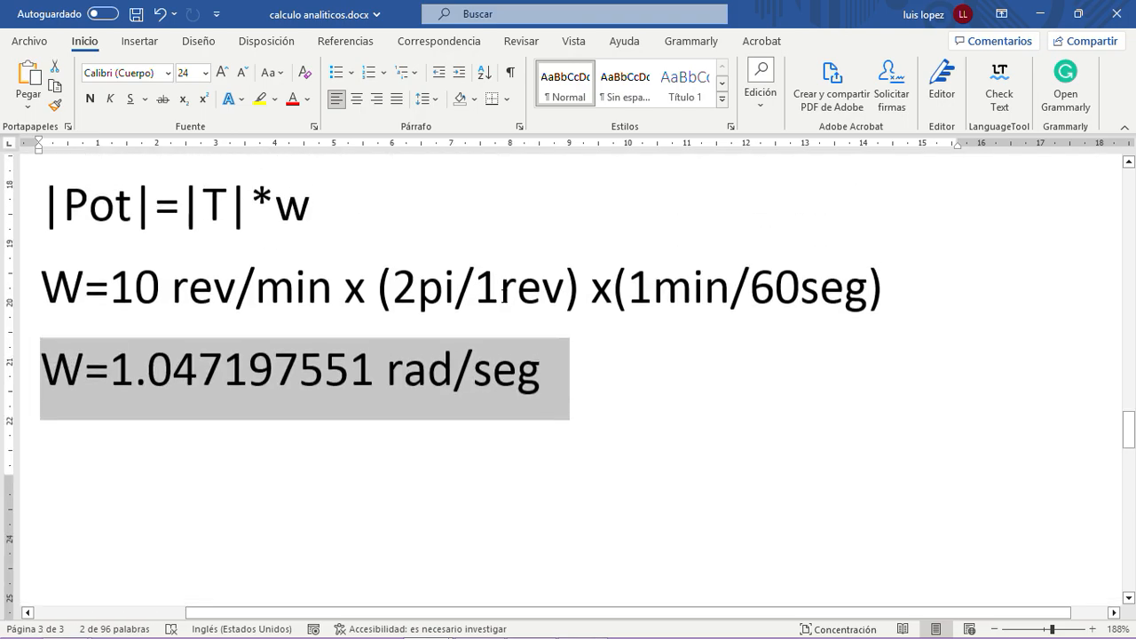
{"action": "scroll", "coordinate": [504, 297], "scroll_direction": "down", "scroll_amount": 7}
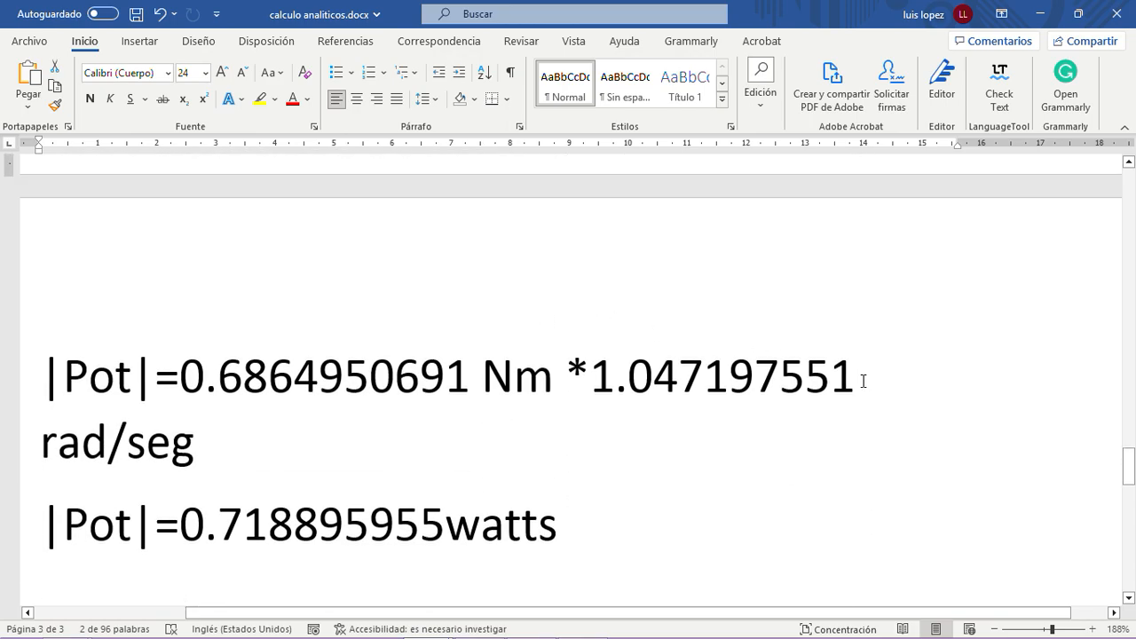
{"action": "left_click", "coordinate": [862, 381]}
{"action": "type", "text": "rad"}
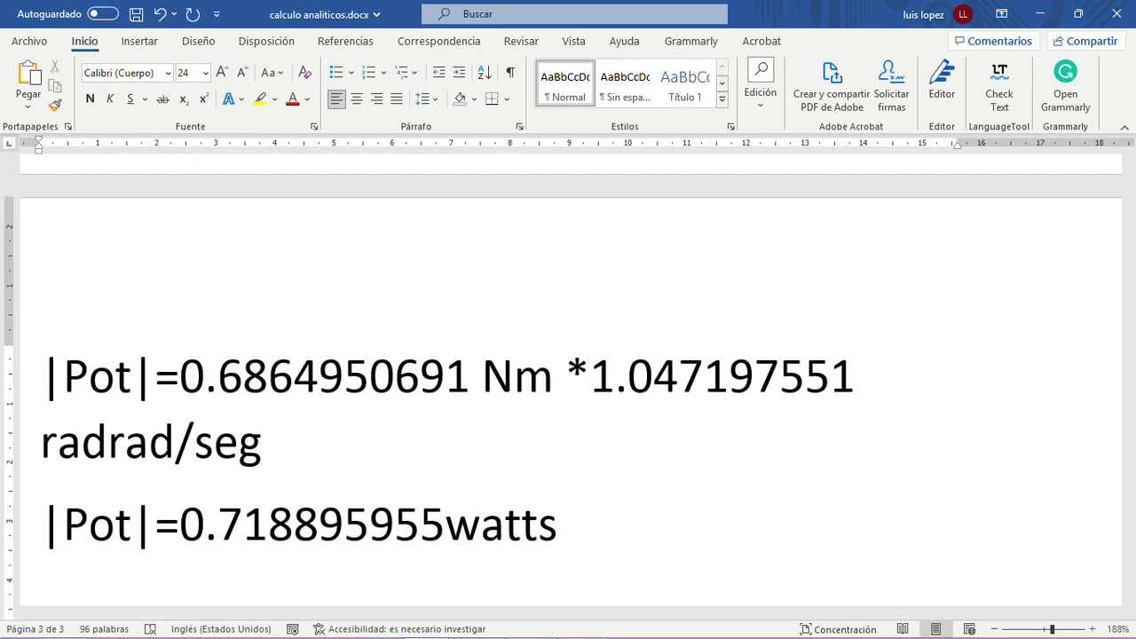
{"action": "key", "text": "BackSpace"}
{"action": "key", "text": "BackSpace"}
{"action": "key", "text": "BackSpace"}
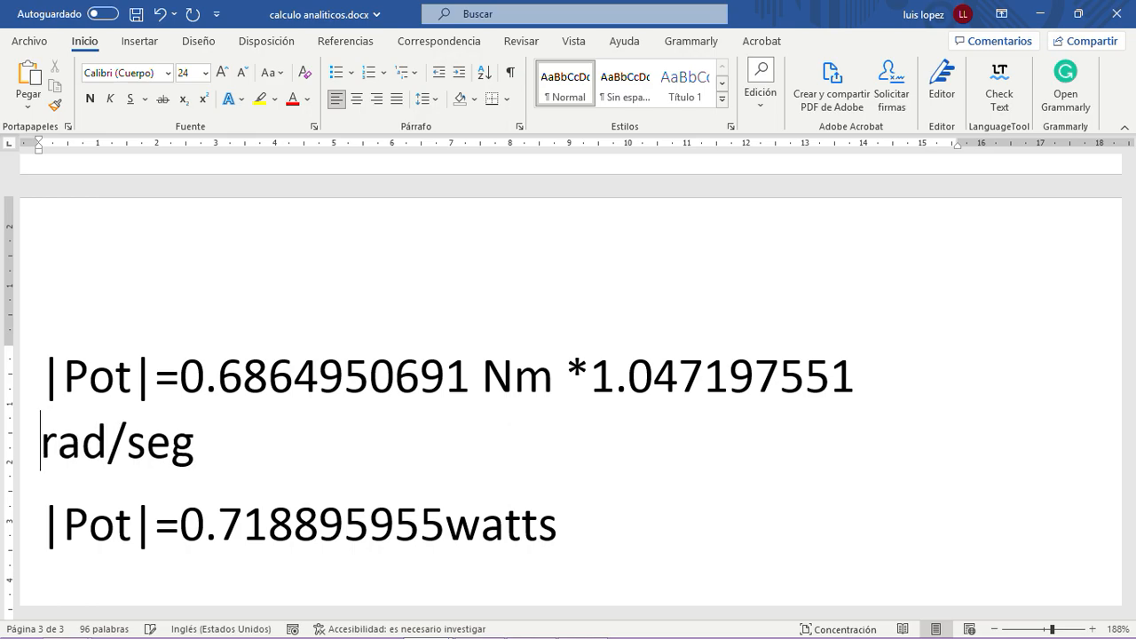
- Check the final power result in watts, and switch to SolidWorks to review the elements and results of Estudio de movimiento 2
{"action": "scroll", "coordinate": [674, 424], "scroll_direction": "down", "scroll_amount": 3}
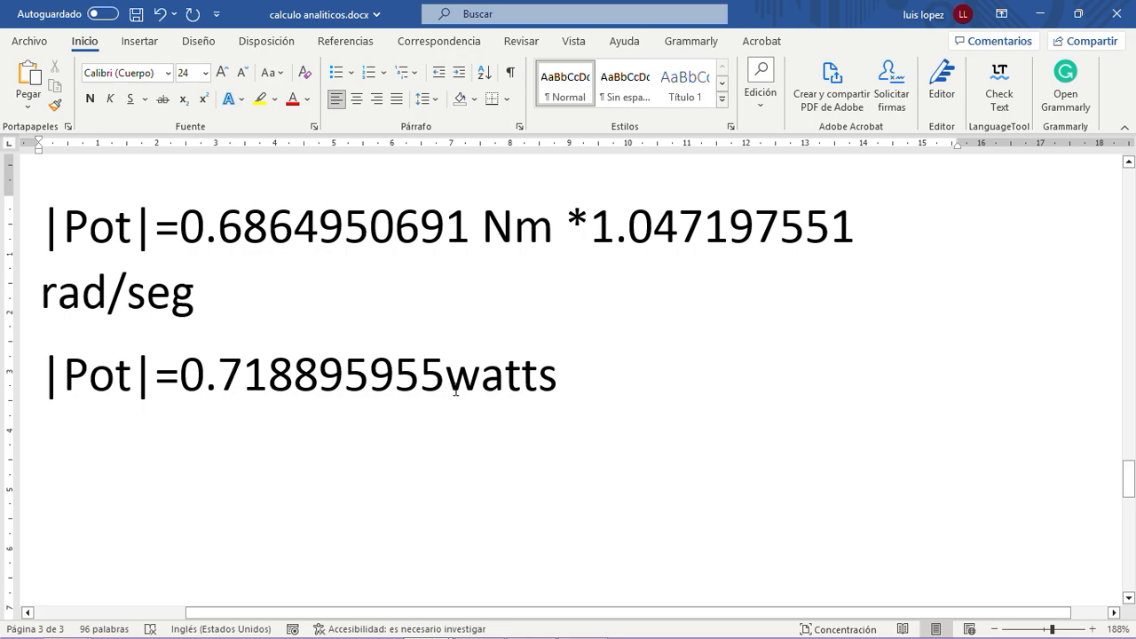
{"action": "left_click", "coordinate": [582, 621]}
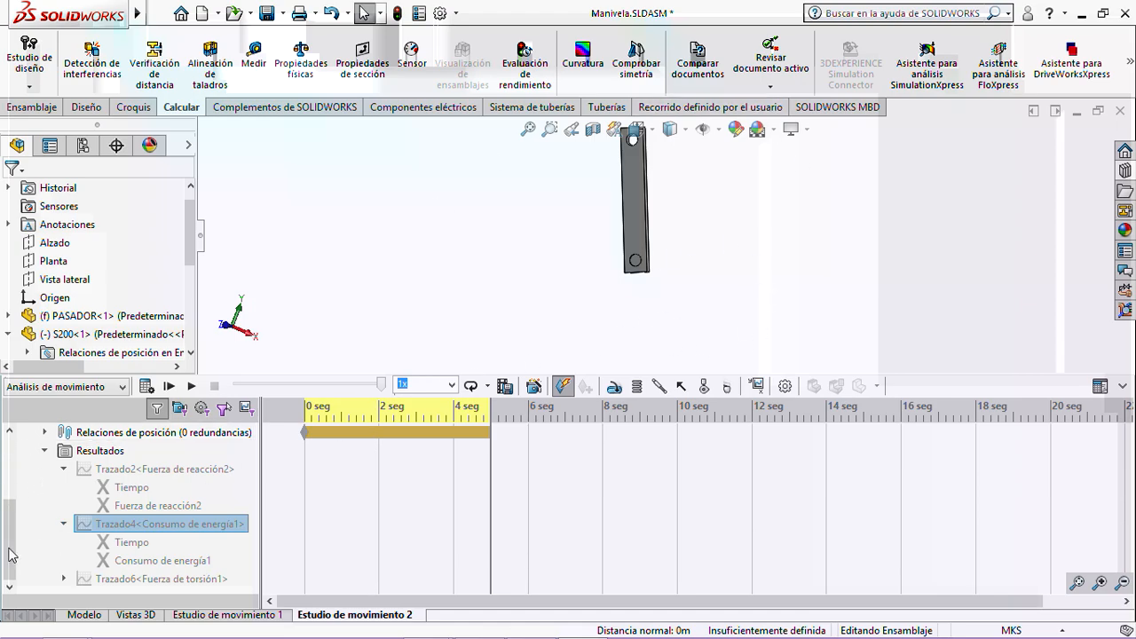
{"action": "left_click_drag", "start_coordinate": [13, 552], "coordinate": [22, 523]}
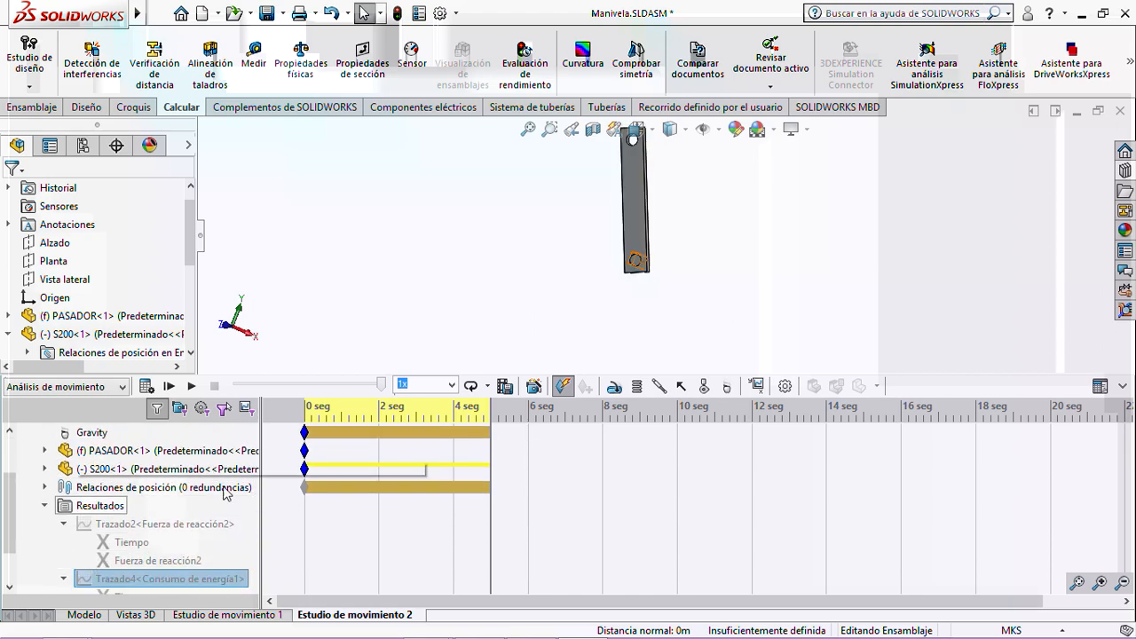
{"action": "left_click_drag", "start_coordinate": [11, 479], "coordinate": [12, 443]}
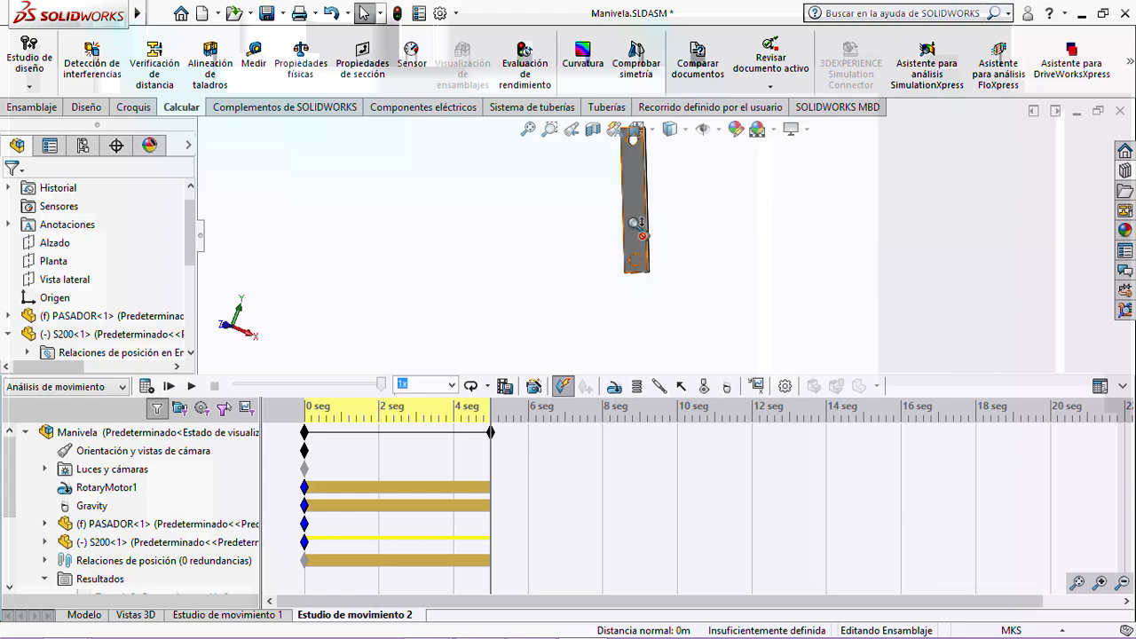
{"action": "scroll", "coordinate": [639, 224], "scroll_direction": "down", "scroll_amount": 3}
{"action": "scroll", "coordinate": [639, 224], "scroll_direction": "up", "scroll_amount": 4}
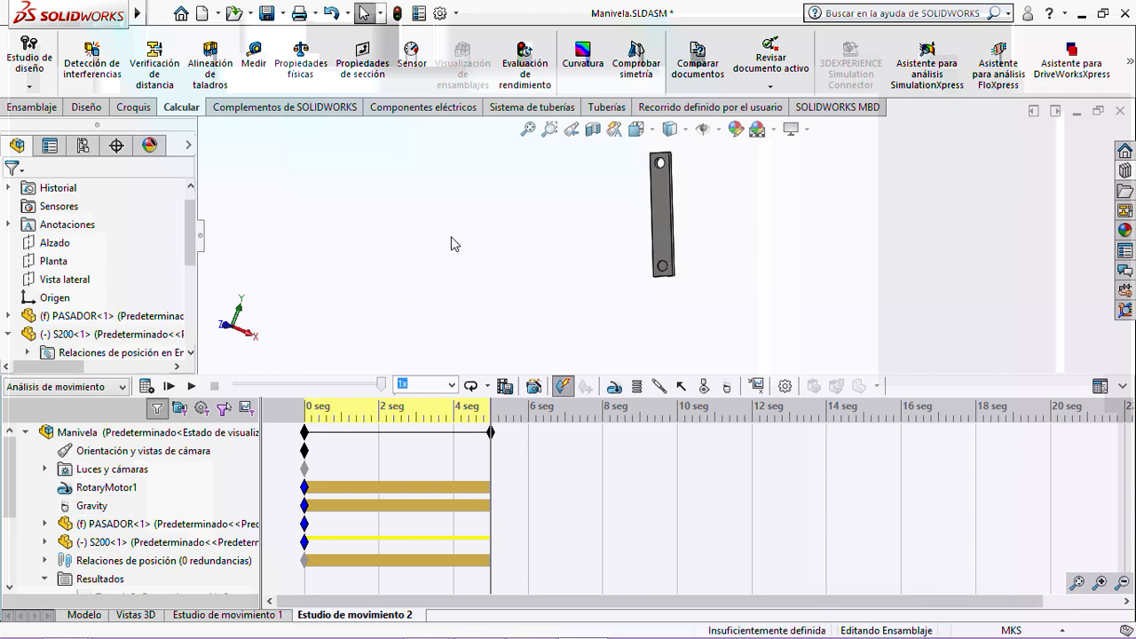
{"action": "left_click", "coordinate": [46, 578]}
{"action": "left_click", "coordinate": [41, 575]}
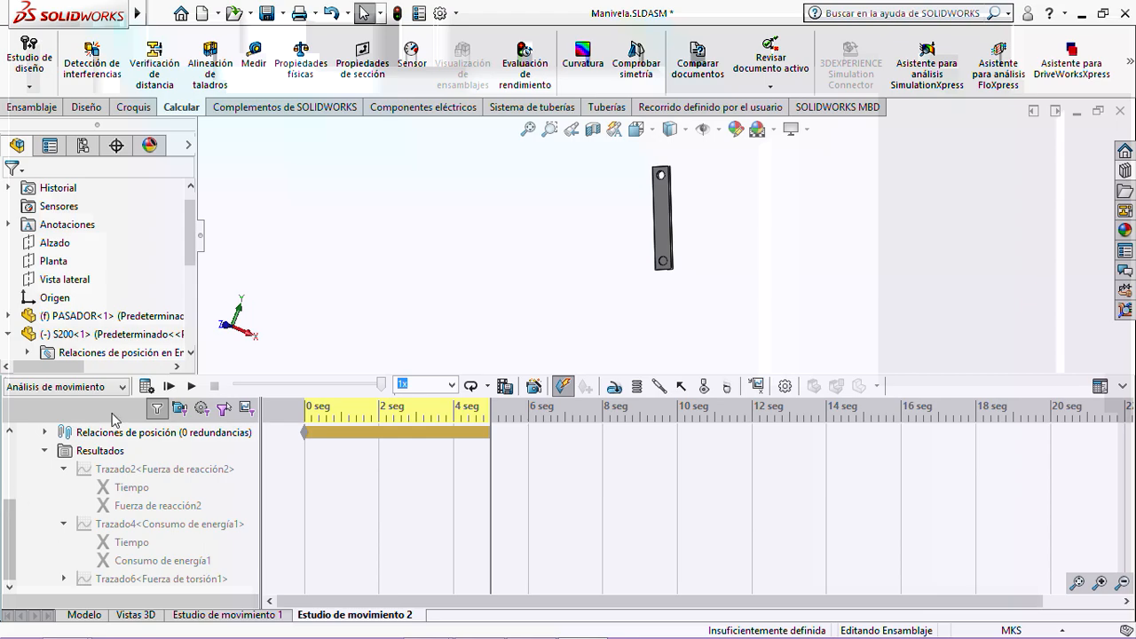
- Return to the Manivela assembly model and create a new motion study
{"action": "left_click", "coordinate": [85, 614]}
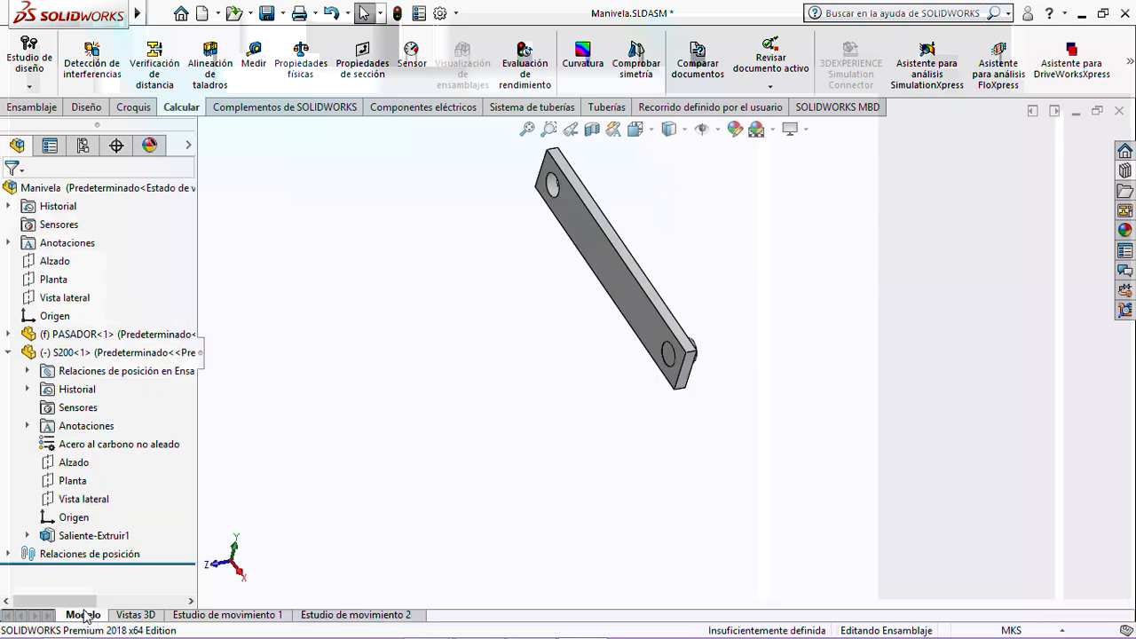
{"action": "left_click", "coordinate": [34, 108]}
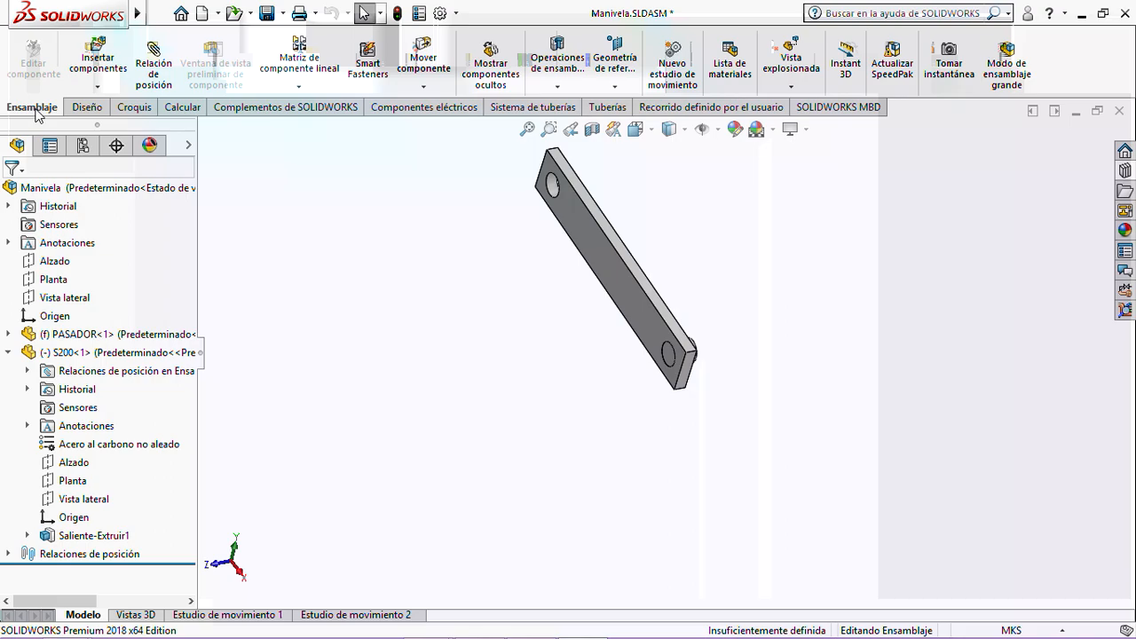
{"action": "left_click", "coordinate": [671, 62]}
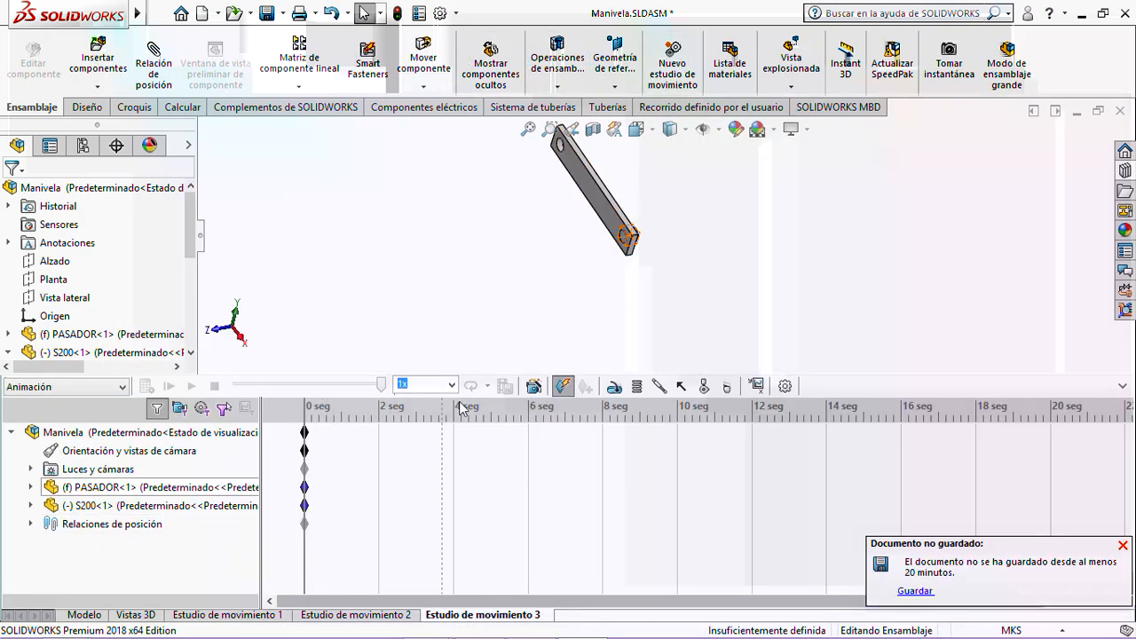
- Define a rotary motor on the front face of the S200 link, moving relative to the PASADOR component
{"action": "left_click", "coordinate": [613, 387]}
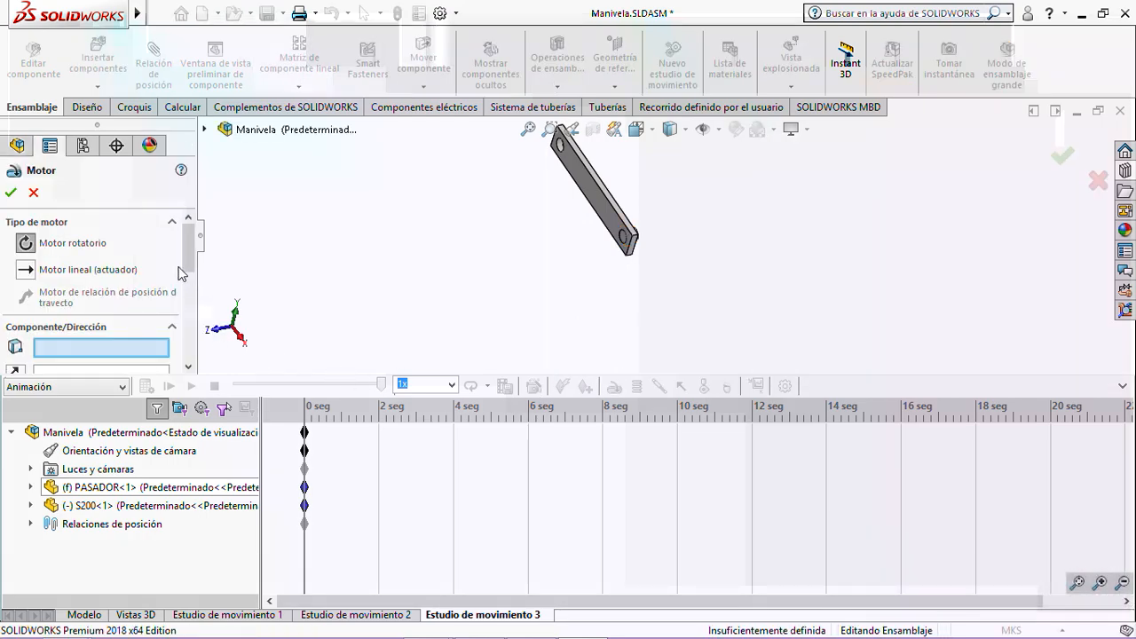
{"action": "middle_click_drag", "start_coordinate": [396, 241], "coordinate": [439, 258]}
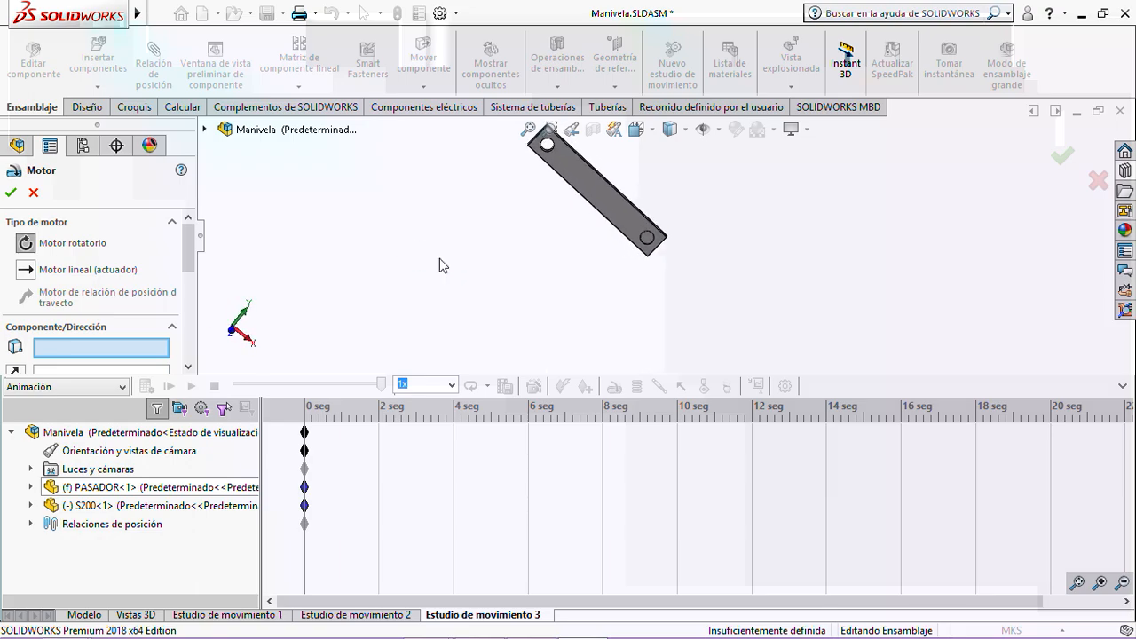
{"action": "left_click", "coordinate": [608, 210]}
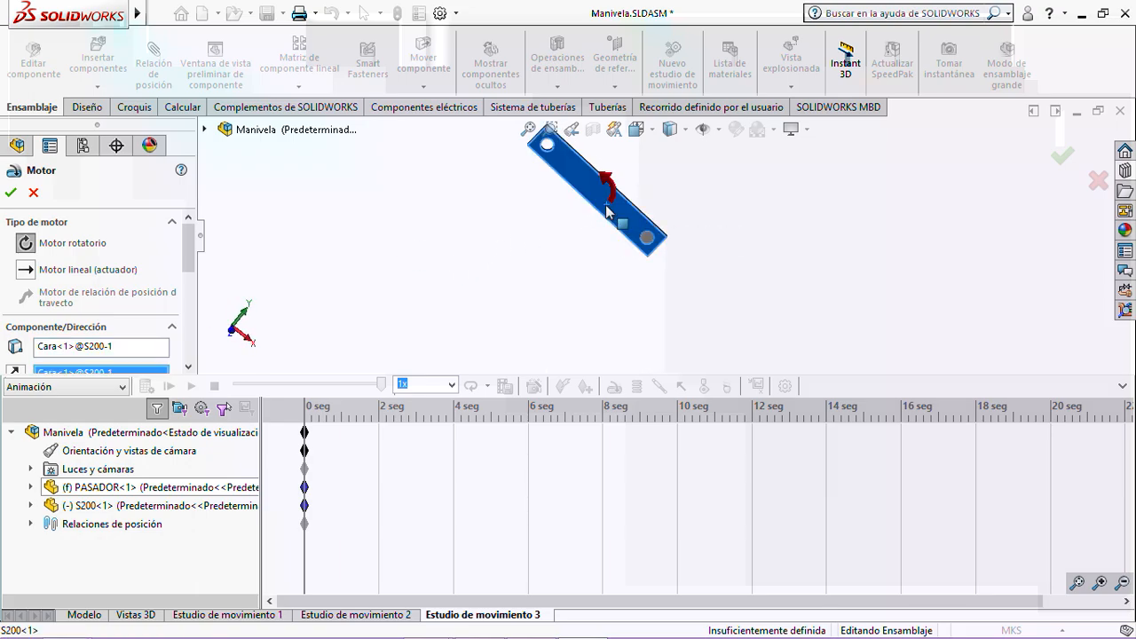
{"action": "scroll", "coordinate": [191, 251], "scroll_direction": "down", "scroll_amount": 3}
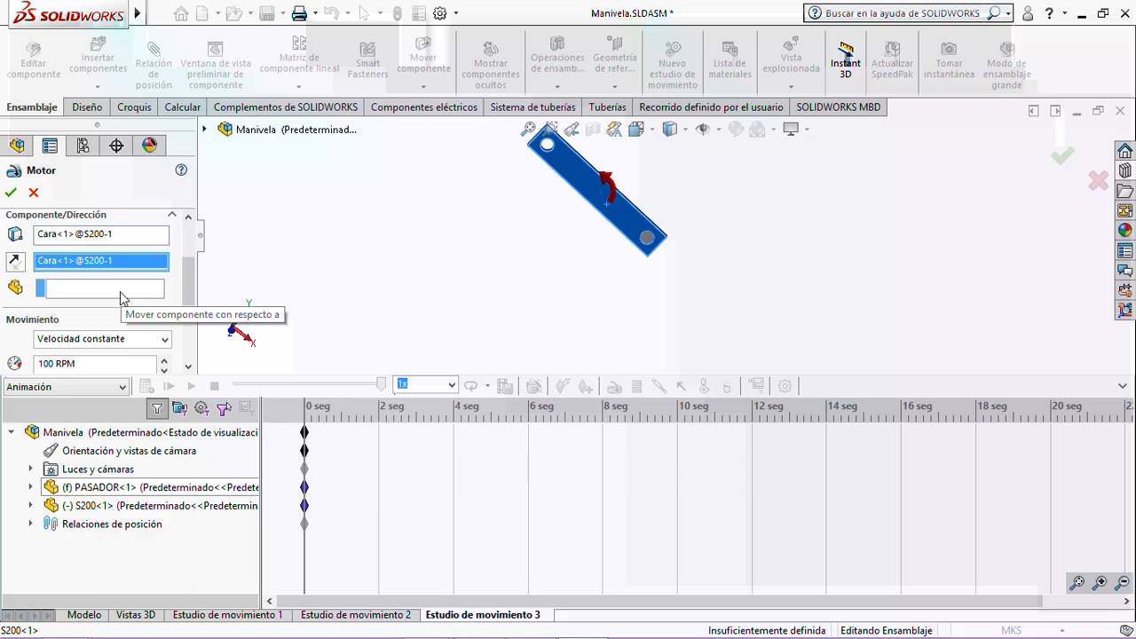
{"action": "middle_click_drag", "start_coordinate": [397, 296], "coordinate": [319, 306]}
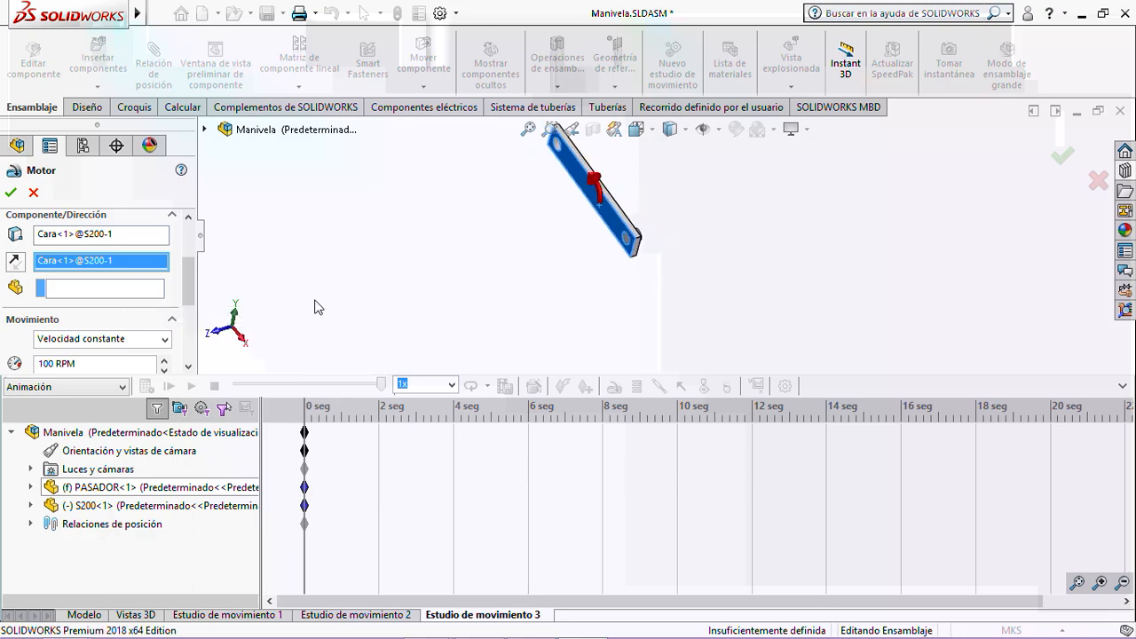
{"action": "left_click", "coordinate": [133, 291]}
{"action": "left_click", "coordinate": [204, 129]}
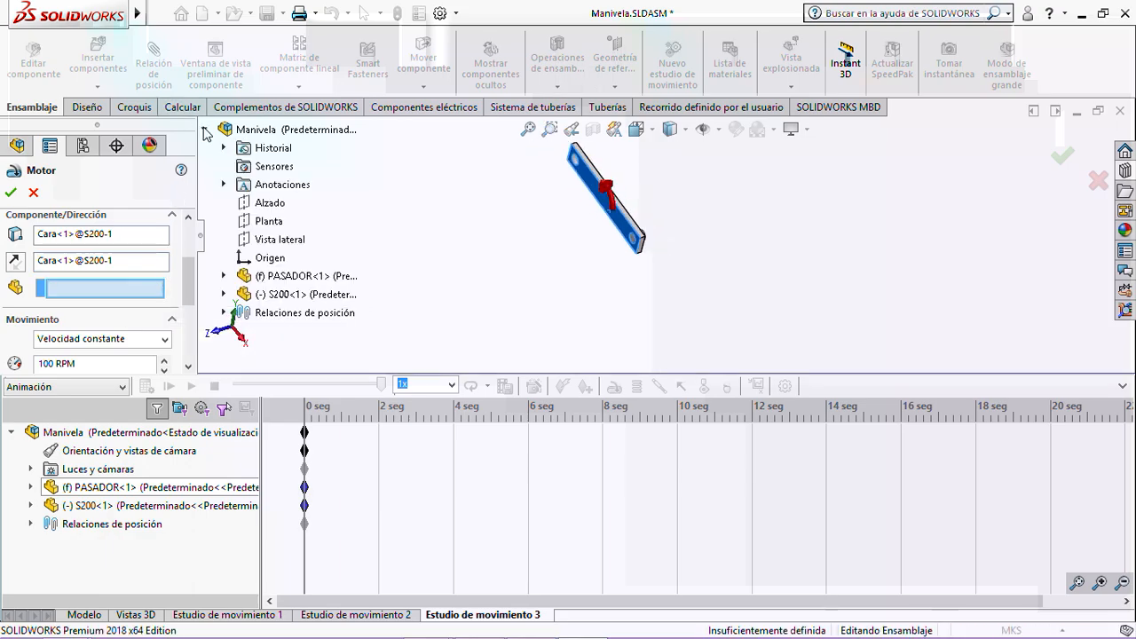
{"action": "left_click", "coordinate": [275, 277]}
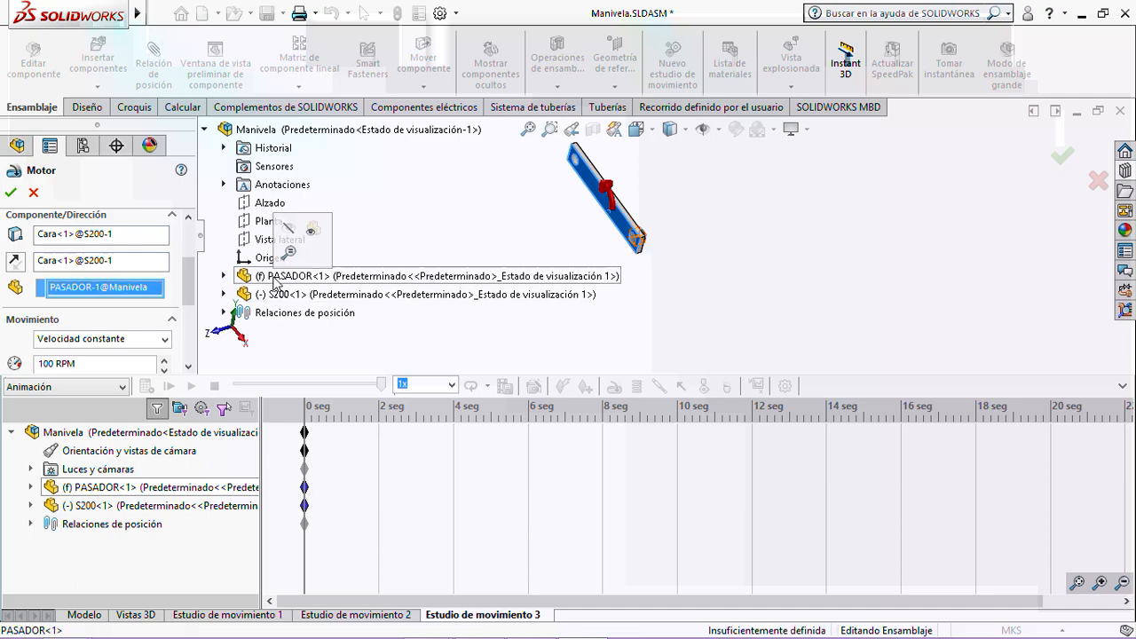
- Set the motor to a constant speed of 10 RPM and accept it
{"action": "scroll", "coordinate": [191, 288], "scroll_direction": "down", "scroll_amount": 3}
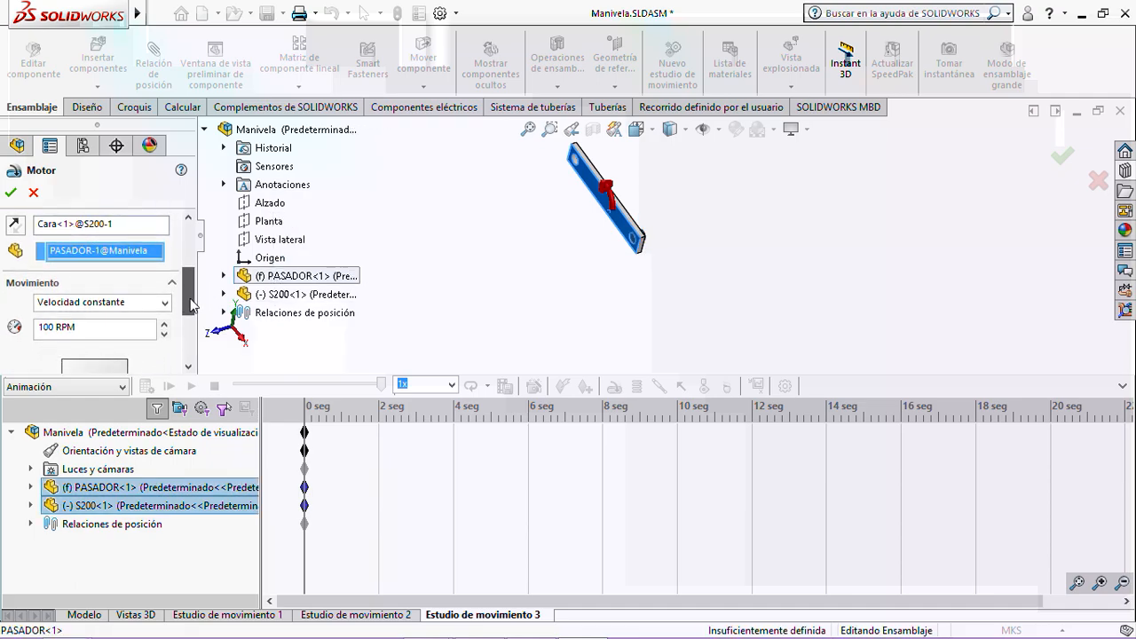
{"action": "left_click", "coordinate": [58, 264]}
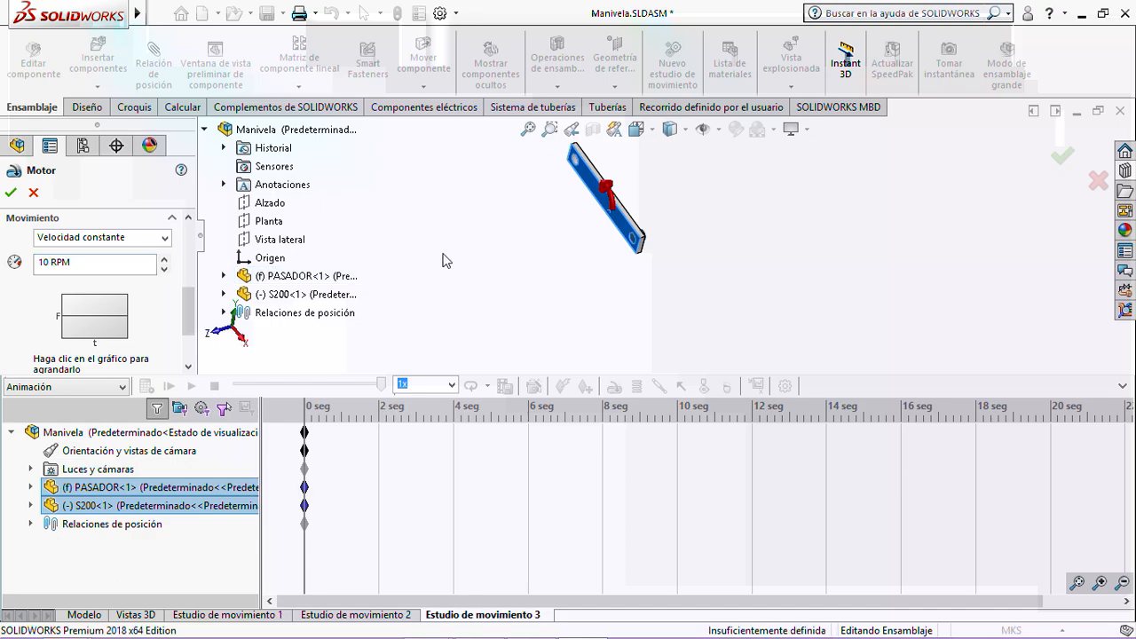
{"action": "left_click", "coordinate": [10, 193]}
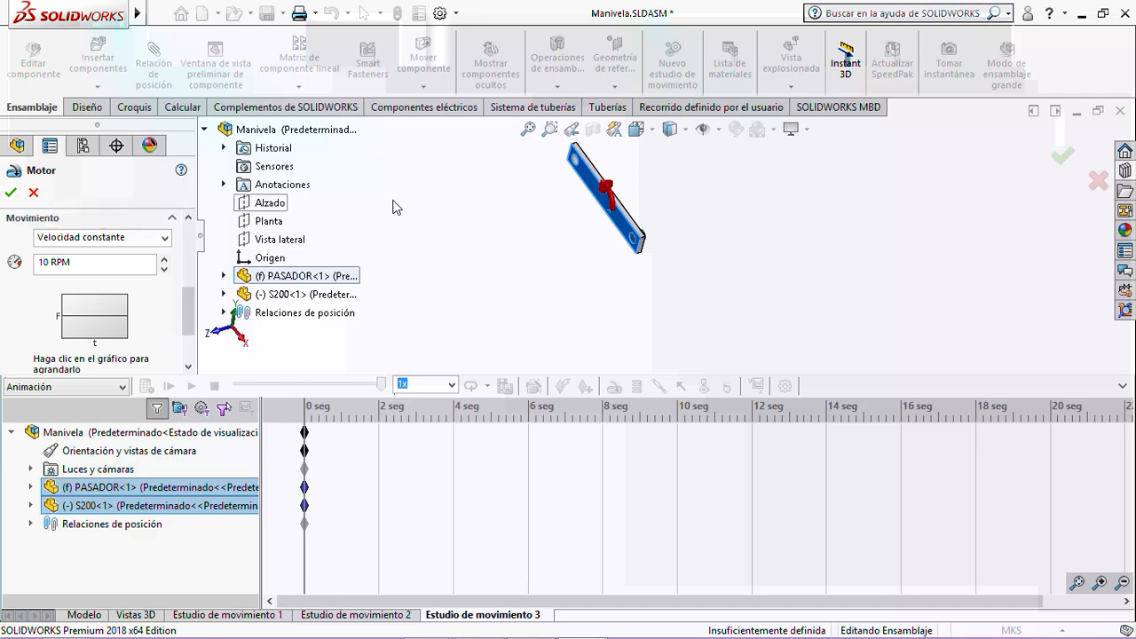
{"action": "left_click", "coordinate": [11, 194]}
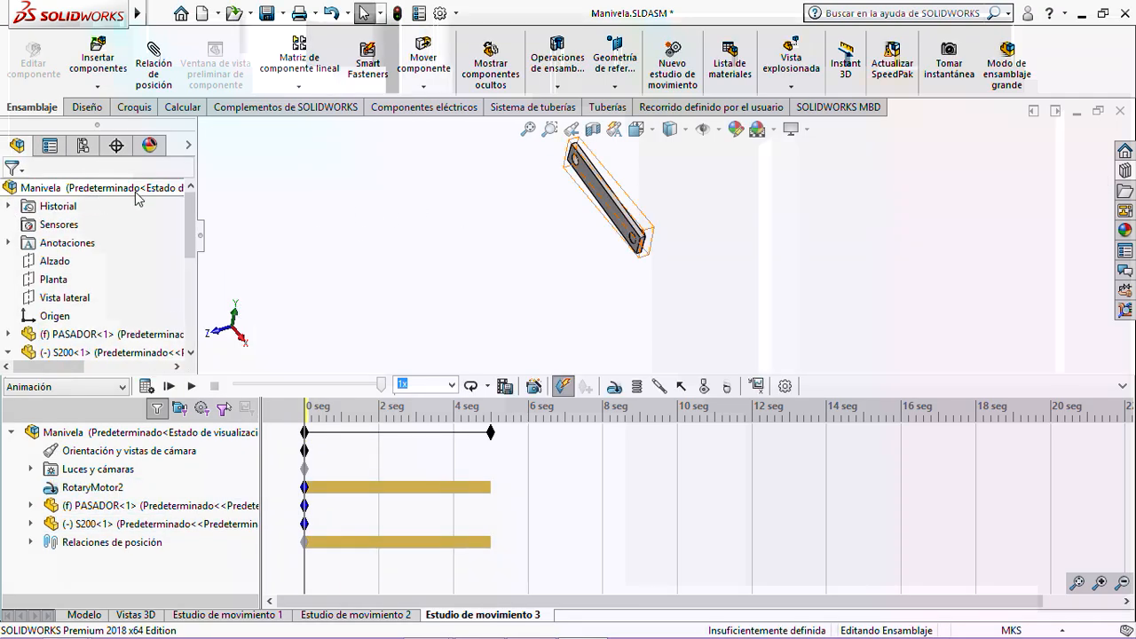
- Set the new study's type to Análisis de movimiento
{"action": "left_click", "coordinate": [122, 387]}
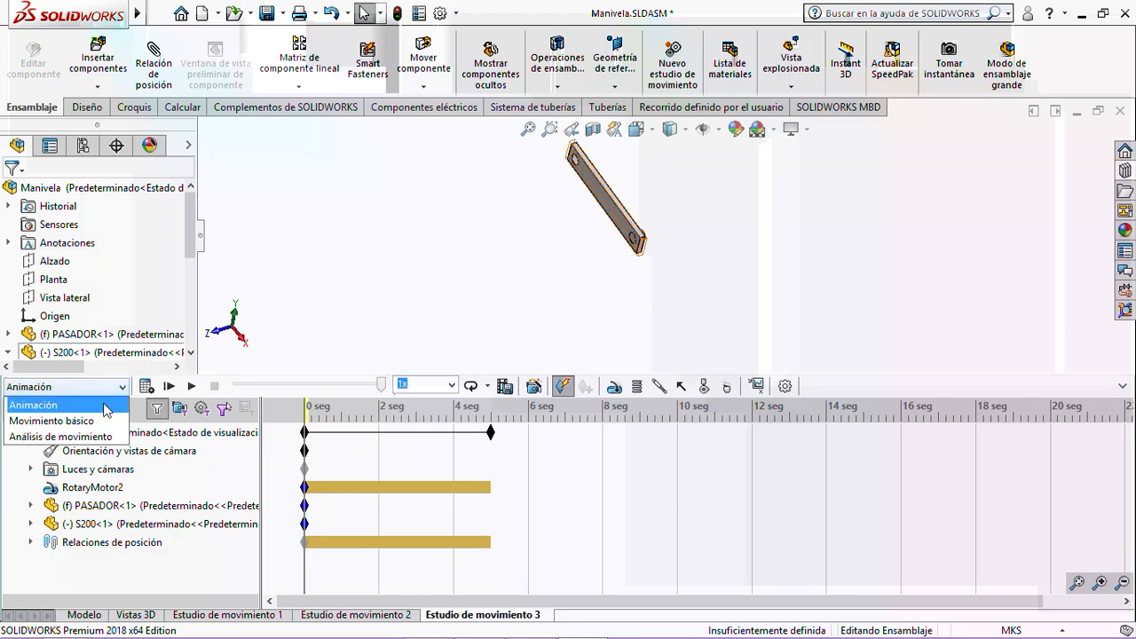
{"action": "left_click", "coordinate": [61, 436]}
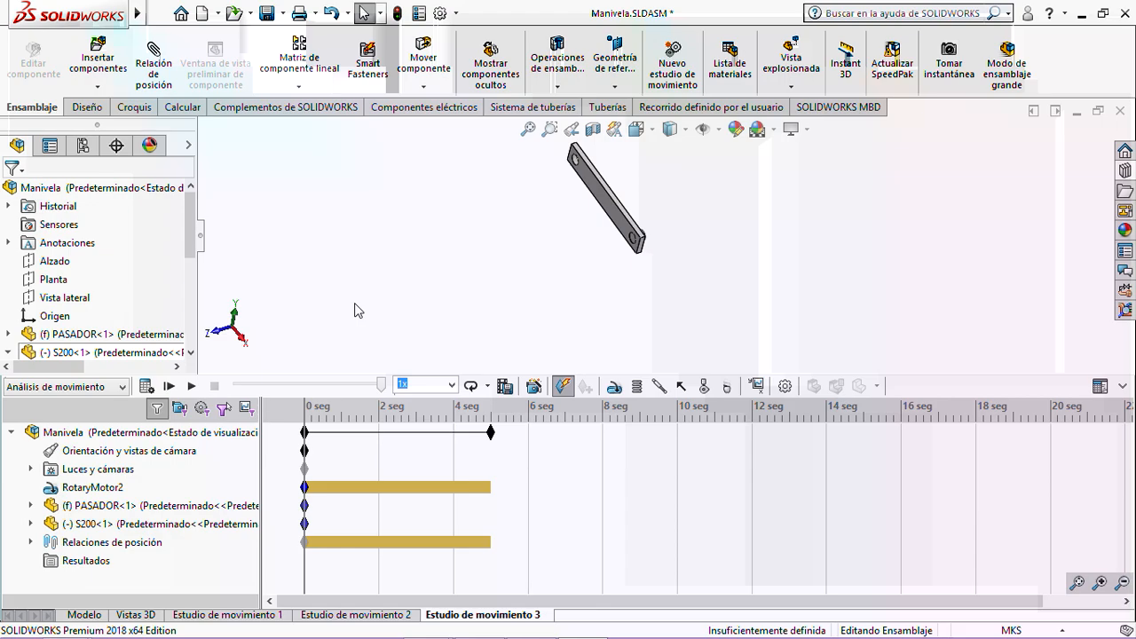
{"action": "left_click", "coordinate": [87, 505]}
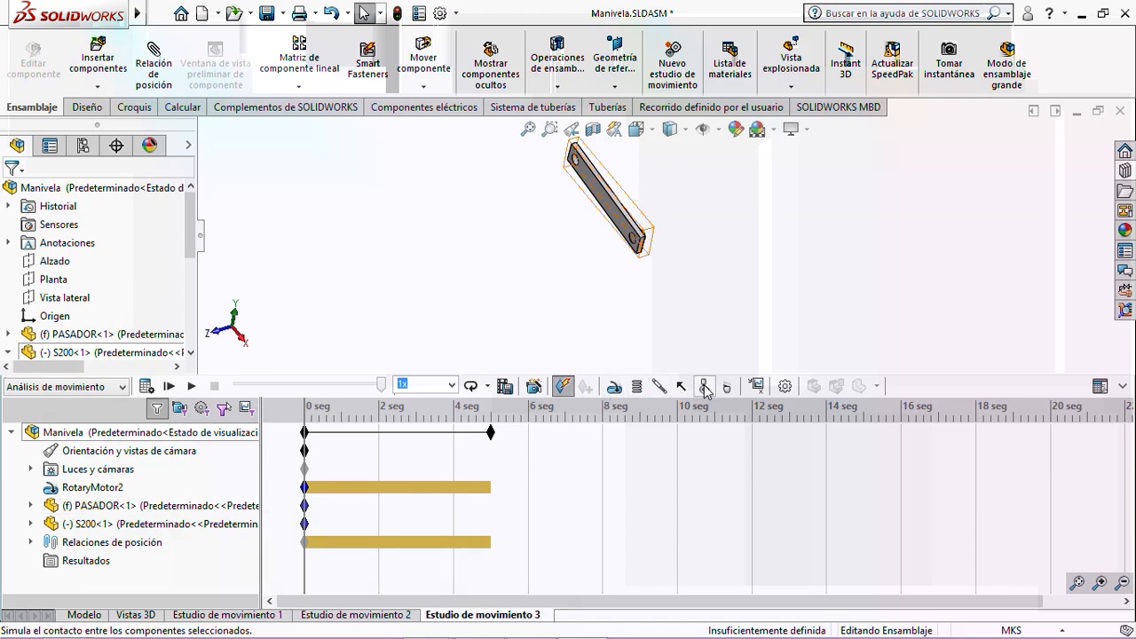
{"action": "left_click", "coordinate": [704, 388]}
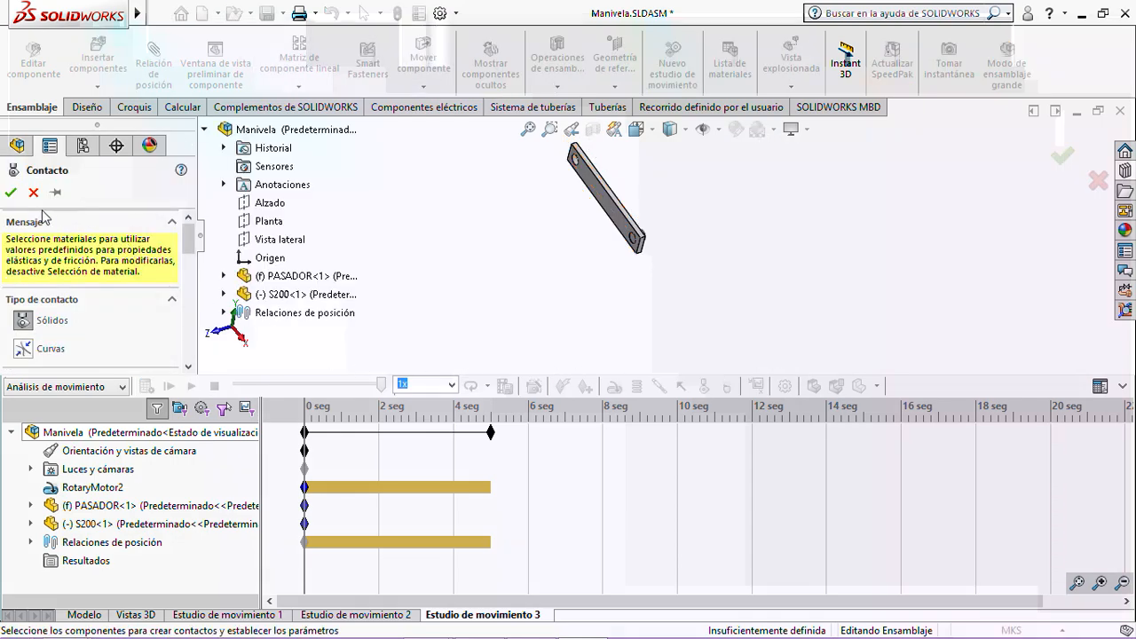
{"action": "left_click", "coordinate": [33, 193]}
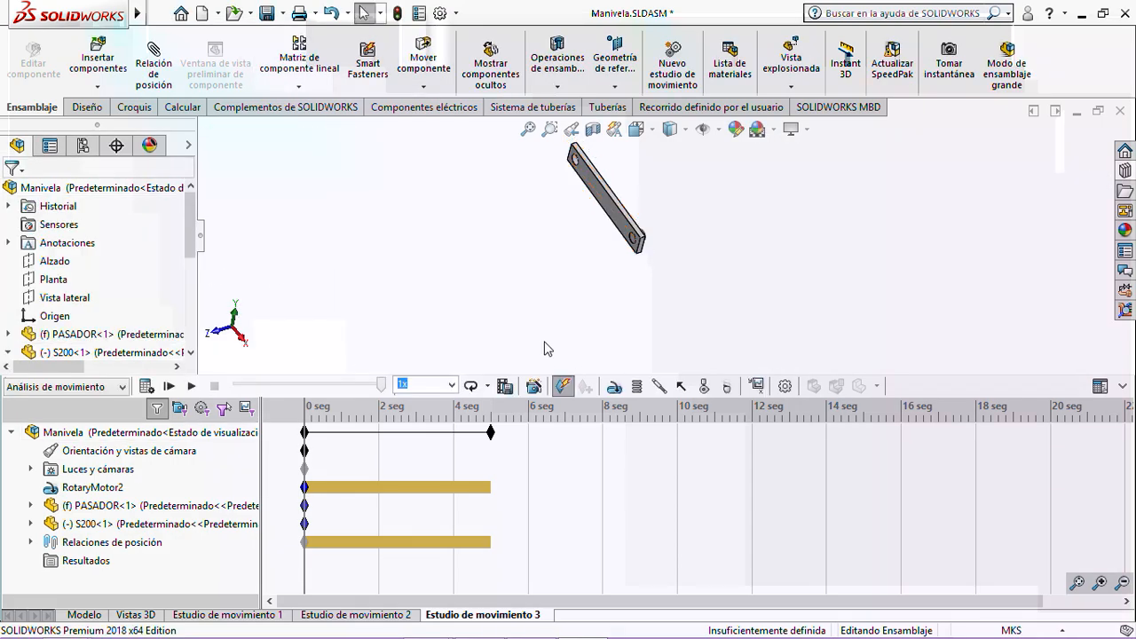
- Add gravity of 9.8067 m/s^2 acting along the Y axis, checking its direction in the front view, and accept it
{"action": "left_click", "coordinate": [727, 387]}
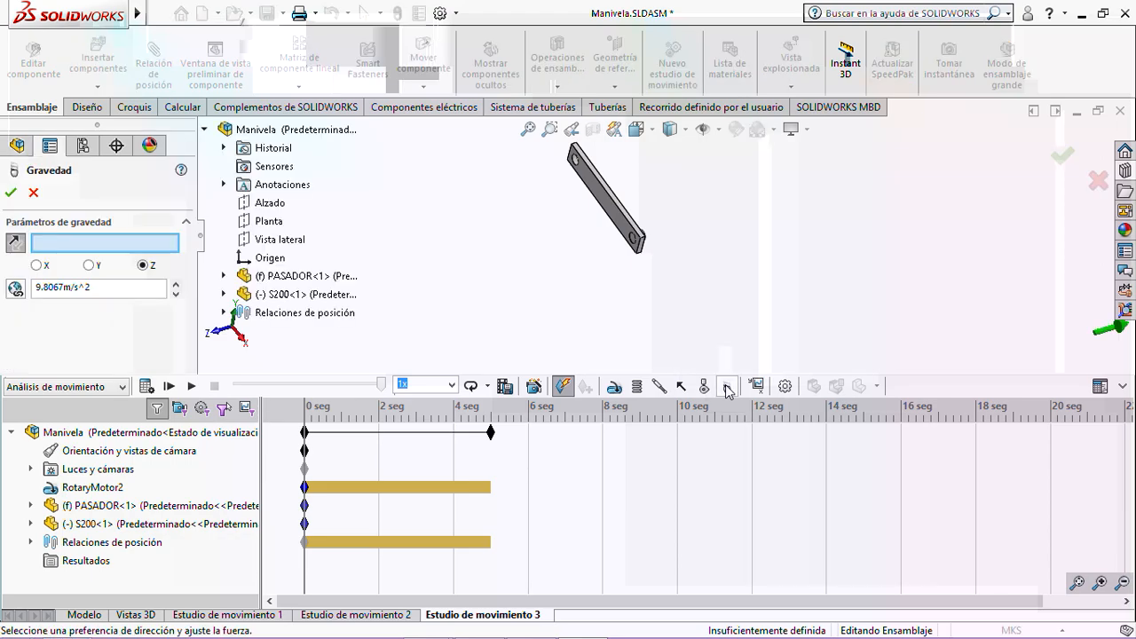
{"action": "left_click", "coordinate": [89, 266]}
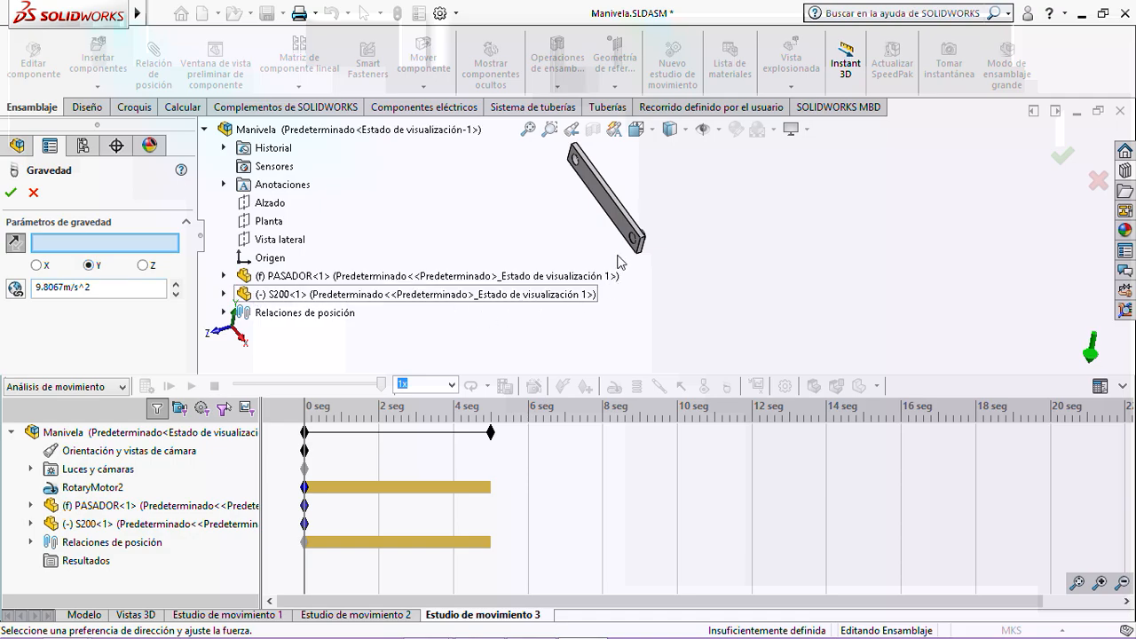
{"action": "left_click", "coordinate": [635, 129]}
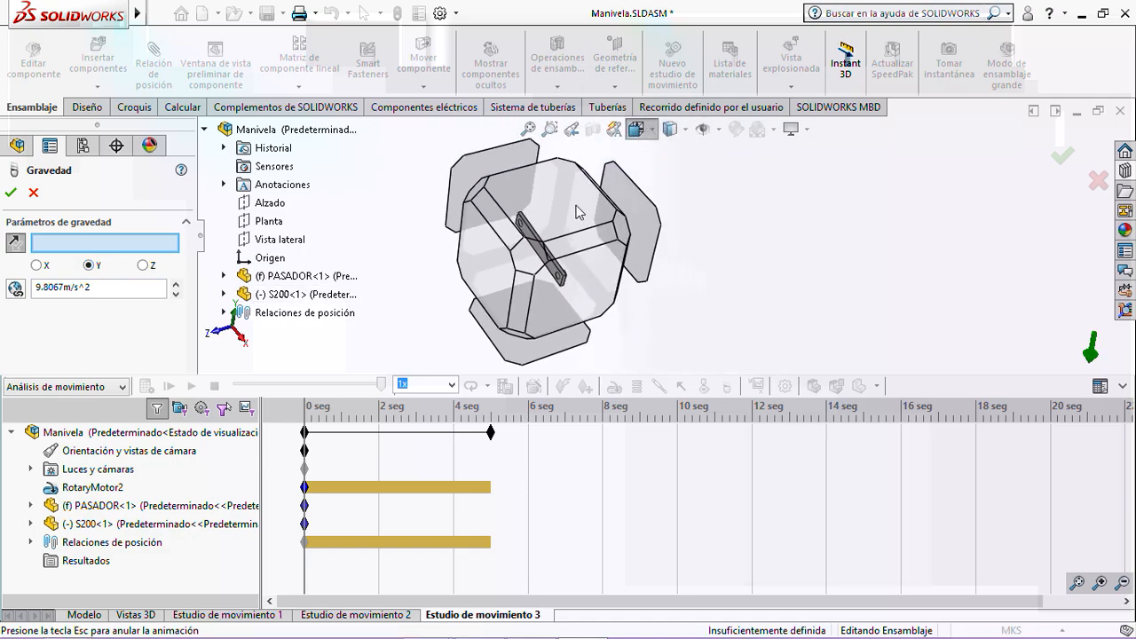
{"action": "left_click", "coordinate": [475, 285]}
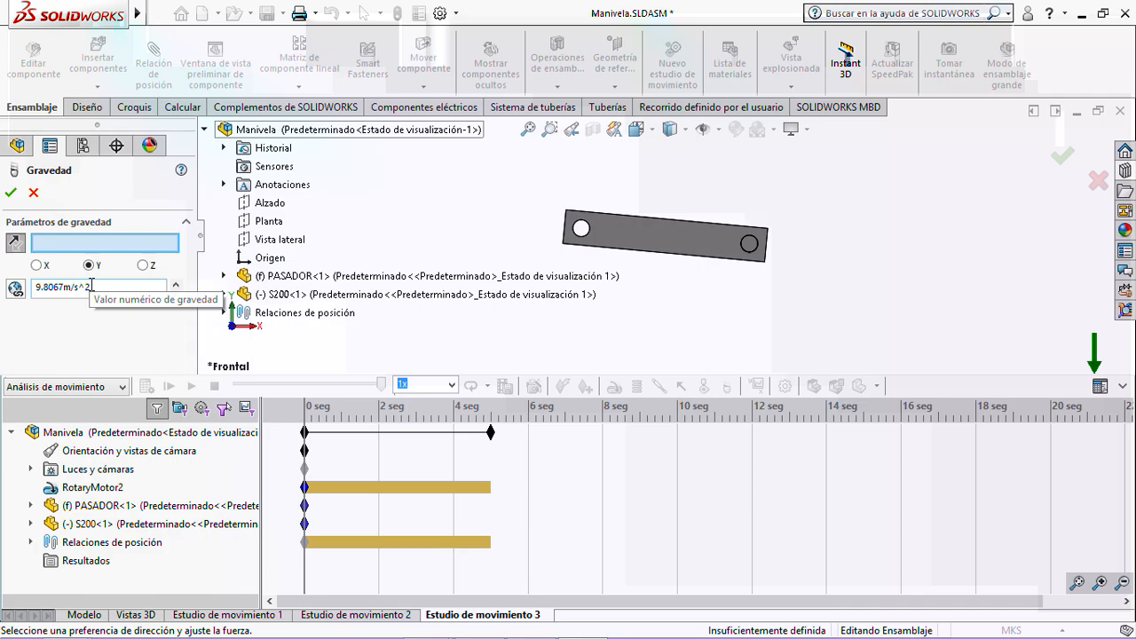
{"action": "left_click", "coordinate": [10, 194]}
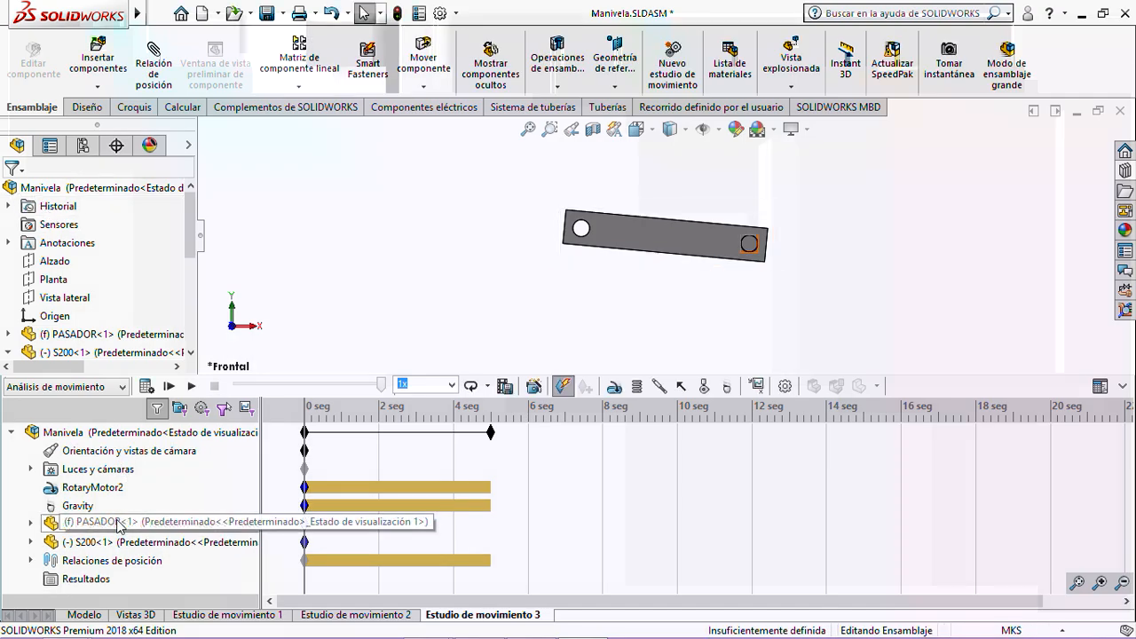
- Assign the material Acero al carbono no aleado to both the S200 link and the PASADOR component
{"action": "right_click", "coordinate": [104, 541]}
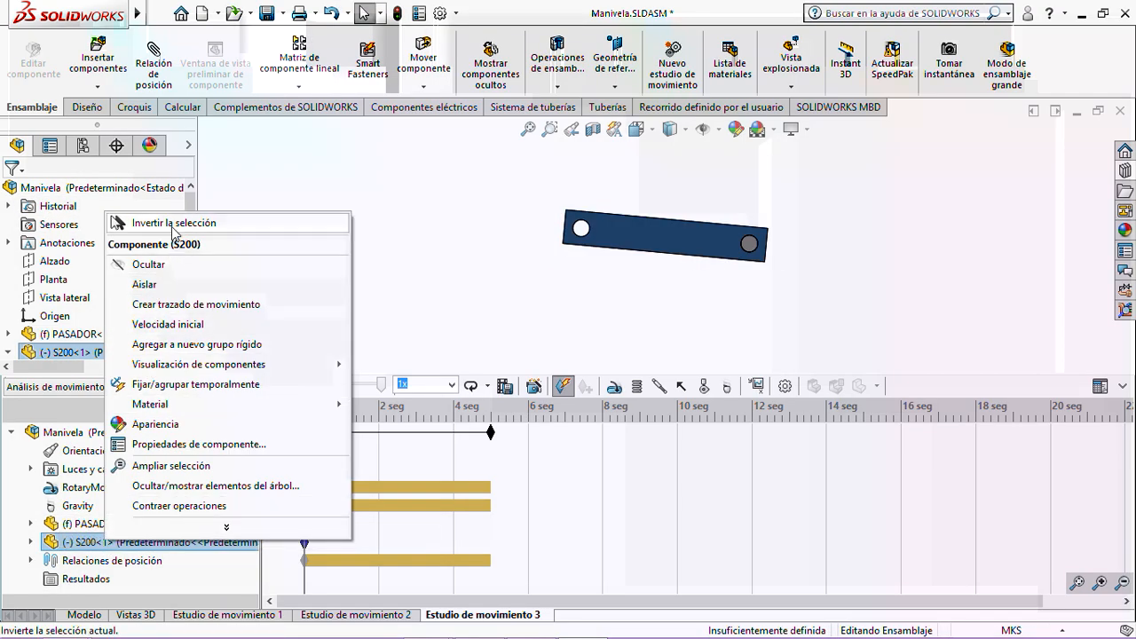
{"action": "mouse_move", "coordinate": [174, 405]}
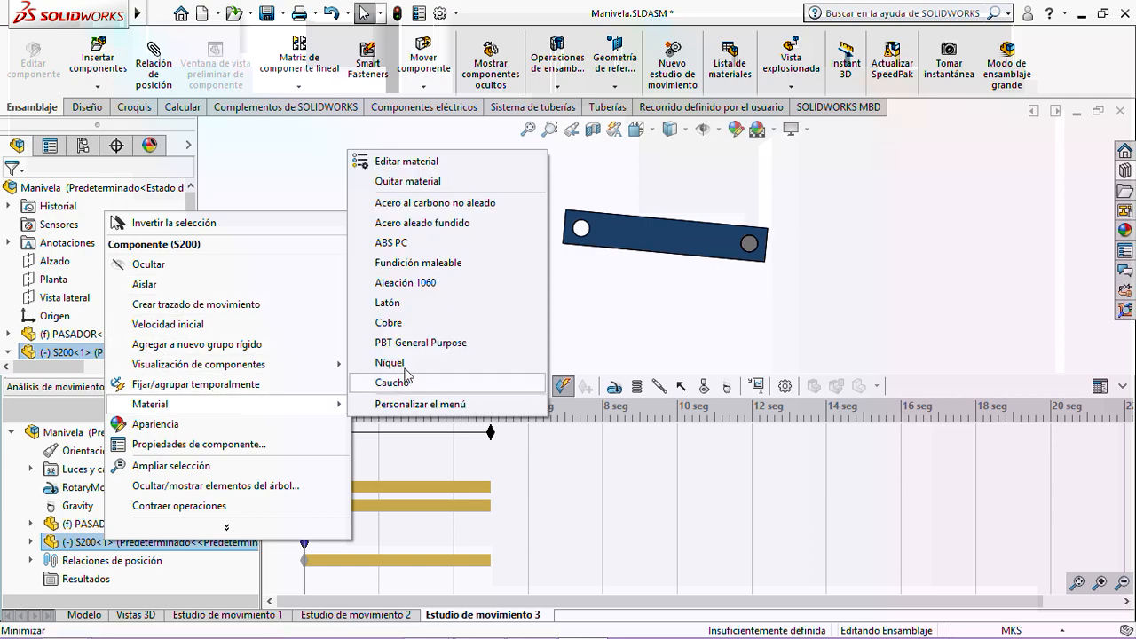
{"action": "left_click", "coordinate": [450, 204]}
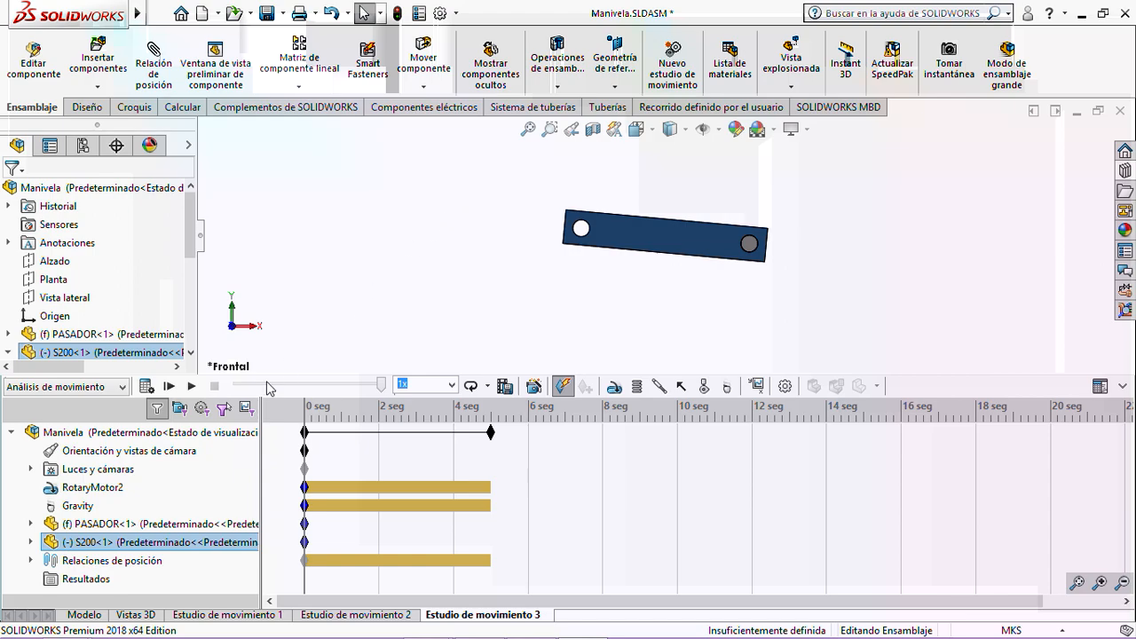
{"action": "right_click", "coordinate": [110, 523]}
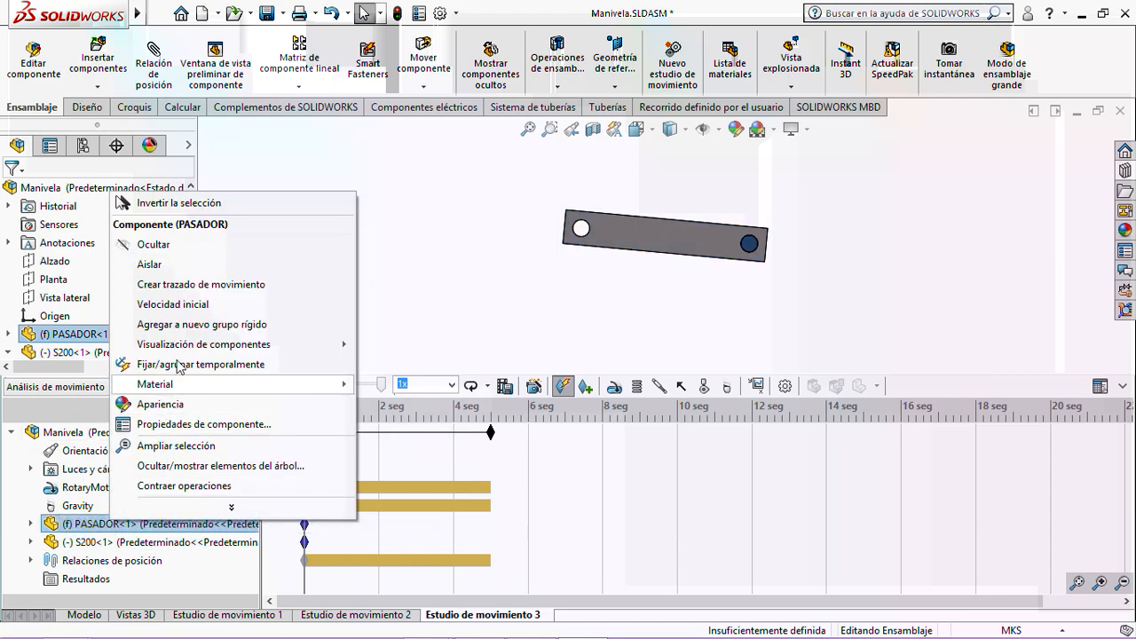
{"action": "mouse_move", "coordinate": [295, 386]}
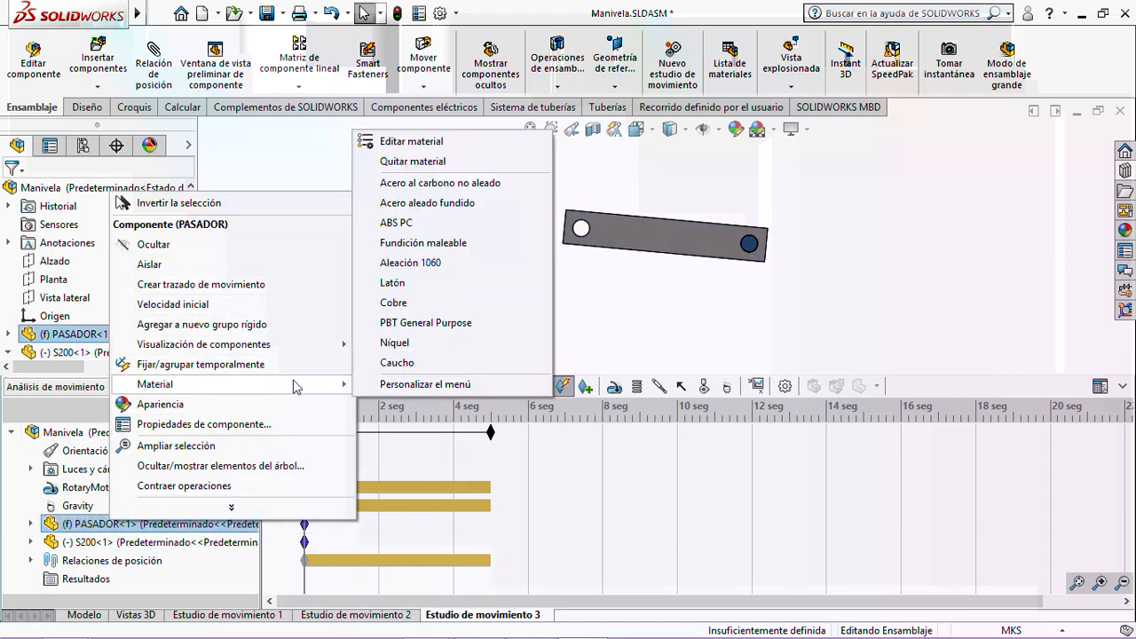
{"action": "left_click", "coordinate": [446, 184]}
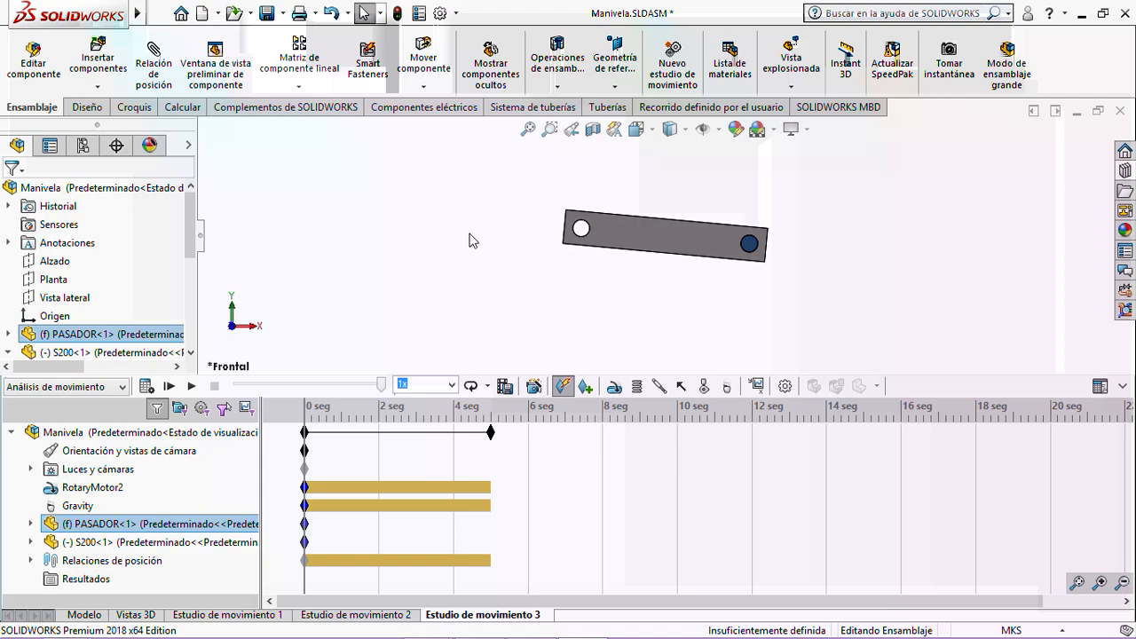
- Calculate the motion study and show the whole link in the front view
{"action": "left_click", "coordinate": [147, 387]}
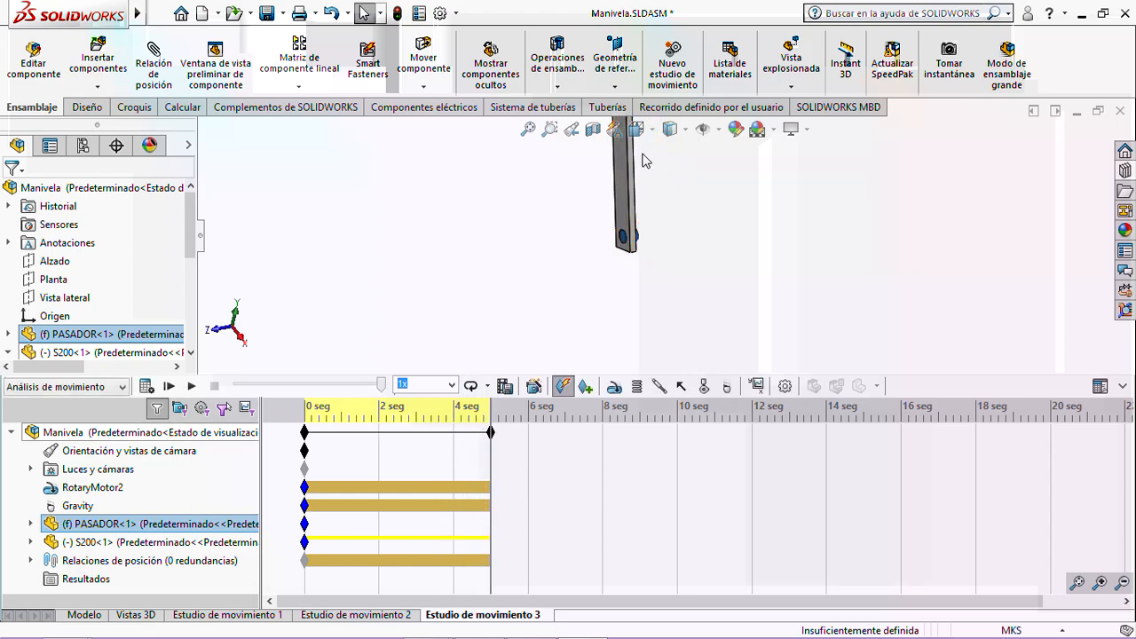
{"action": "key", "text": "f"}
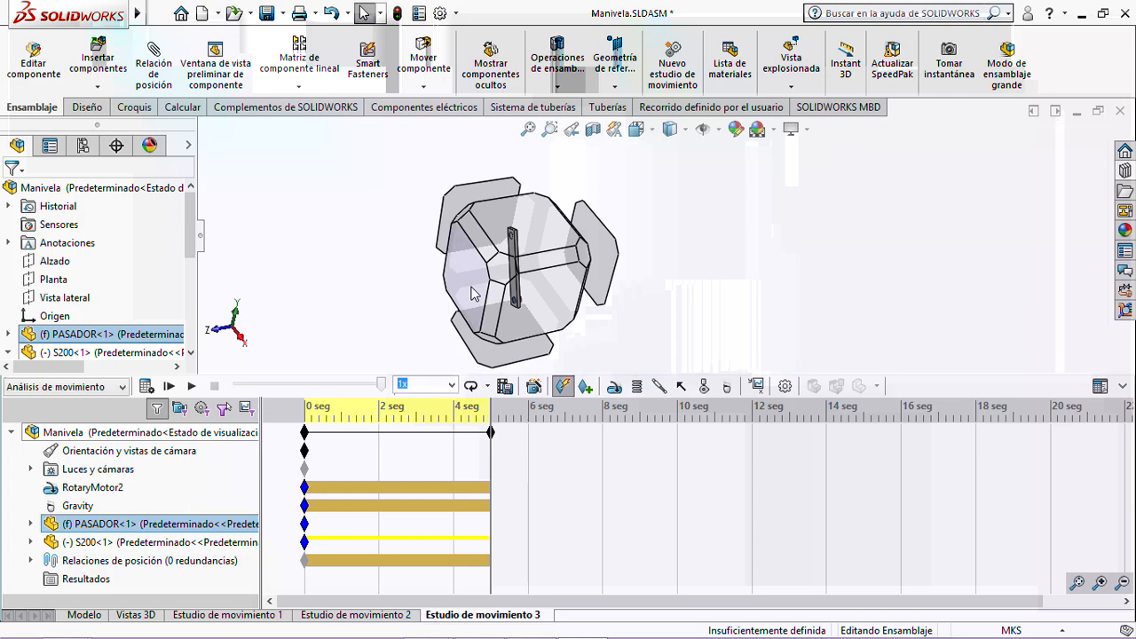
{"action": "key", "text": "ctrl+1"}
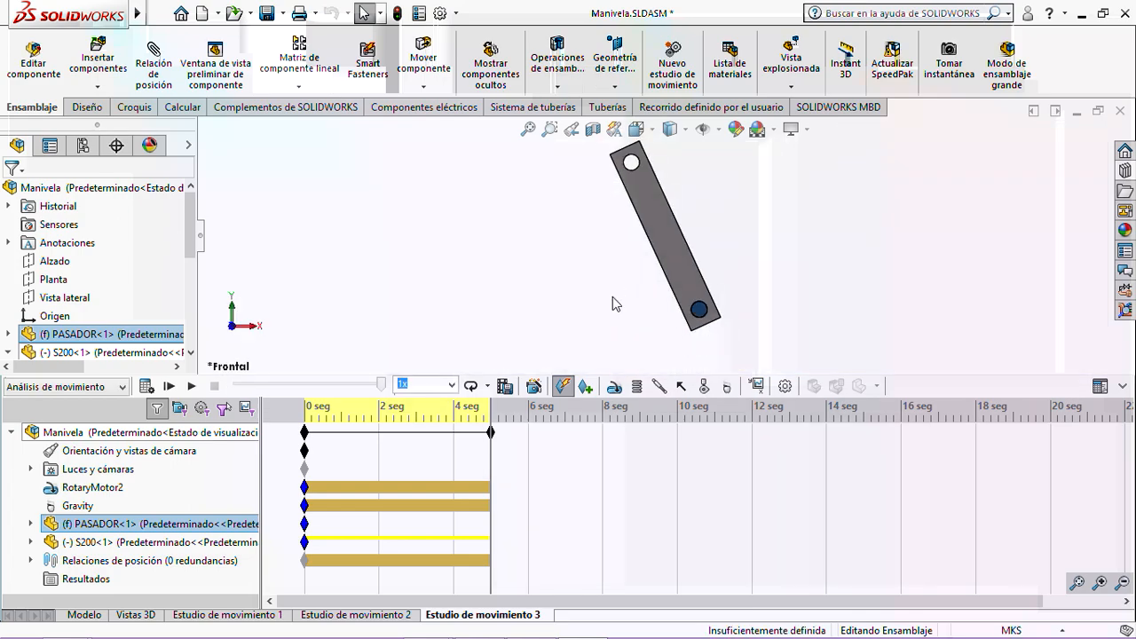
{"action": "key", "text": "z"}
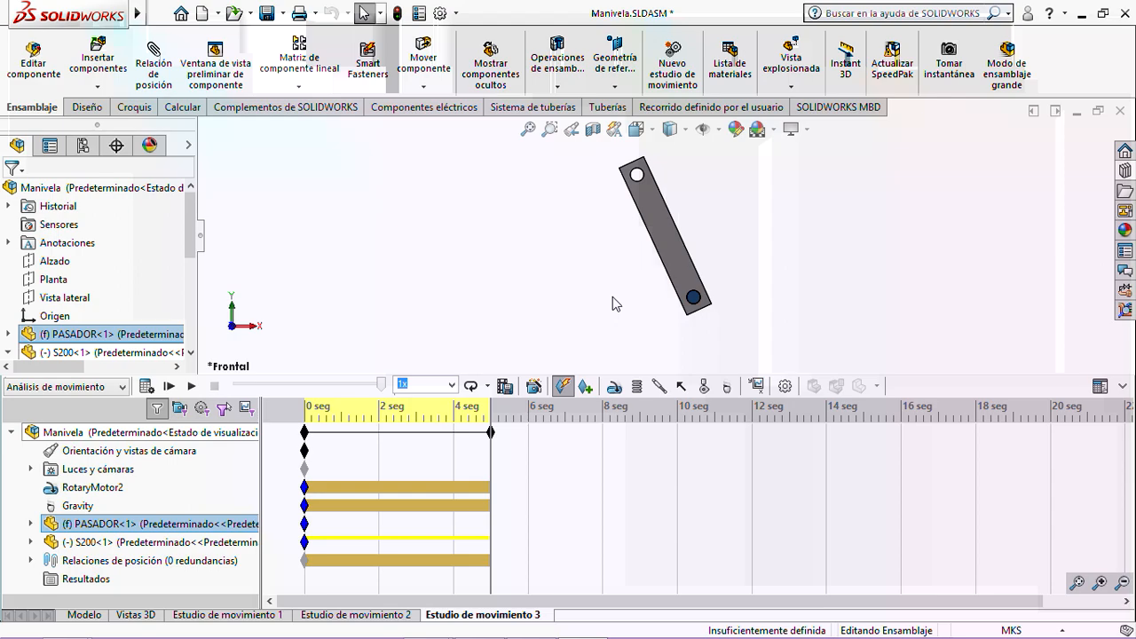
- Start a results plot of category Fuerzas, subcategory Fuerza de reacción, with Componente Y as the result component
{"action": "left_click", "coordinate": [757, 387]}
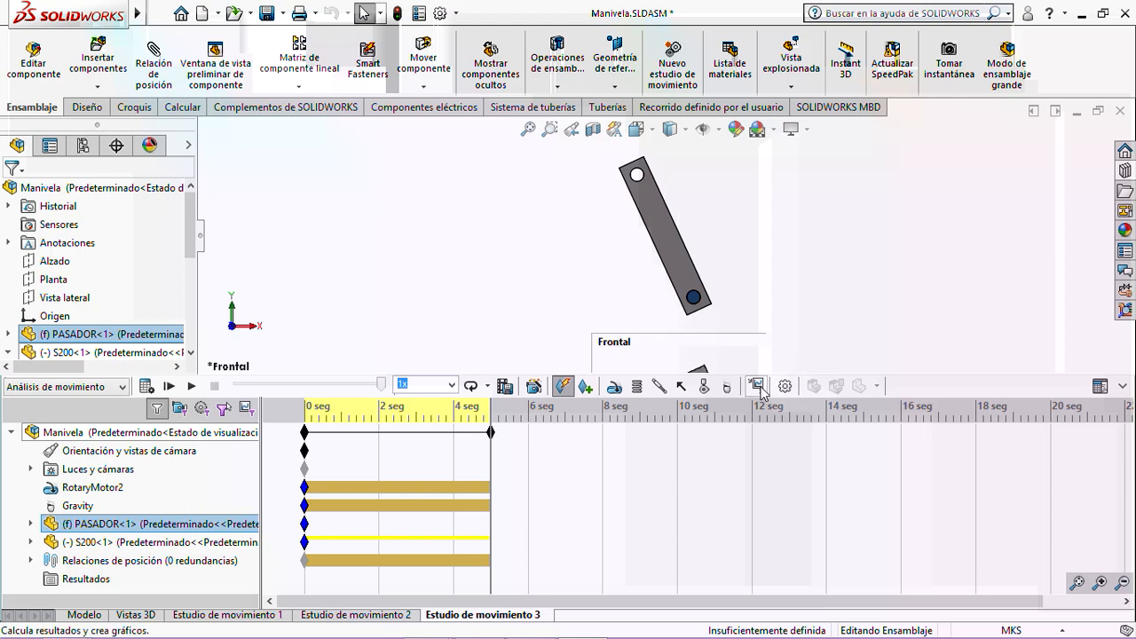
{"action": "left_click", "coordinate": [761, 388]}
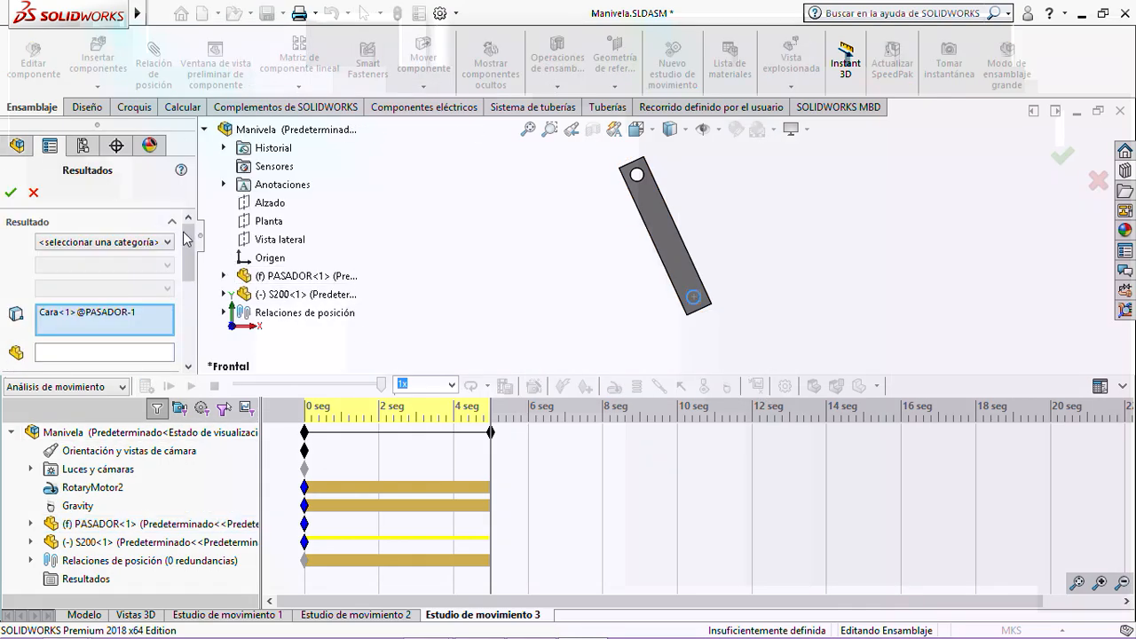
{"action": "left_click", "coordinate": [160, 254]}
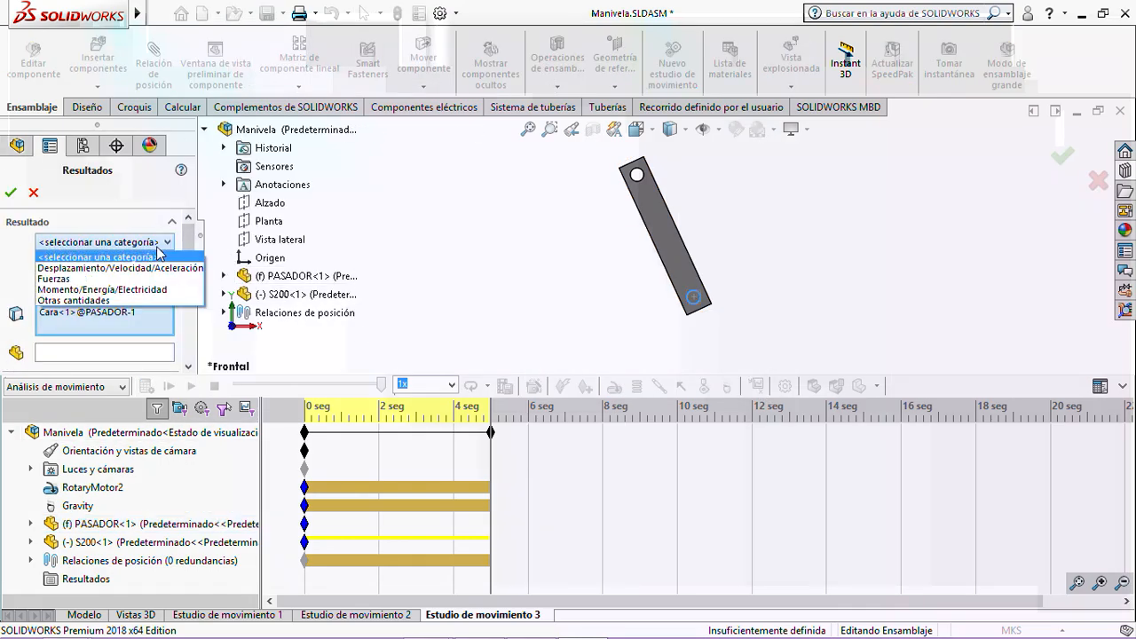
{"action": "left_click", "coordinate": [72, 279]}
{"action": "left_click", "coordinate": [139, 265]}
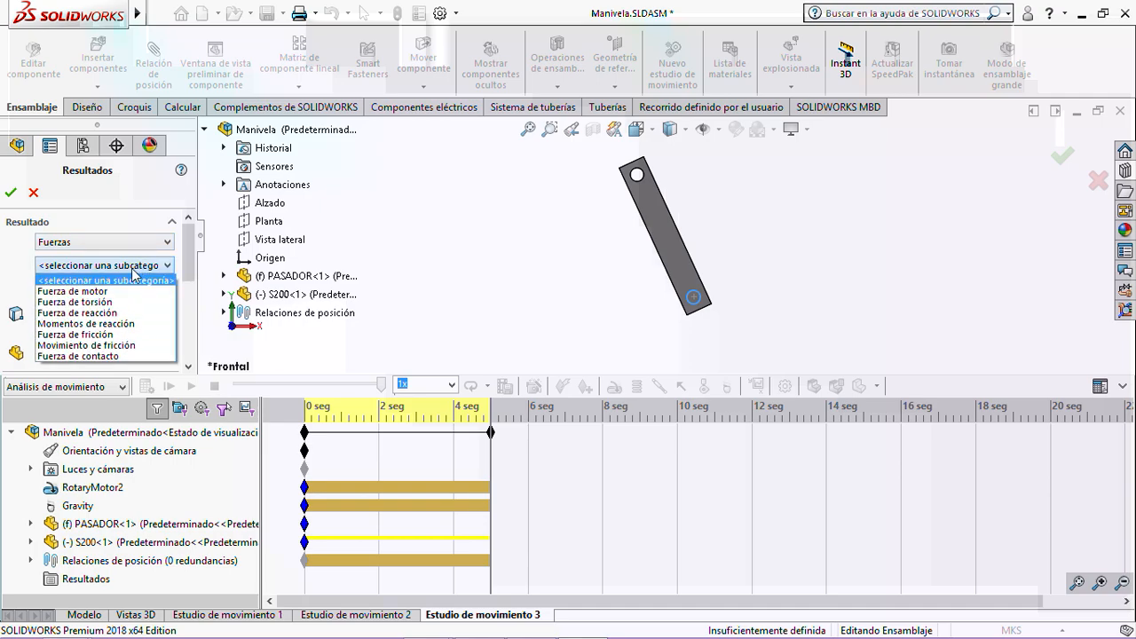
{"action": "left_click", "coordinate": [107, 313]}
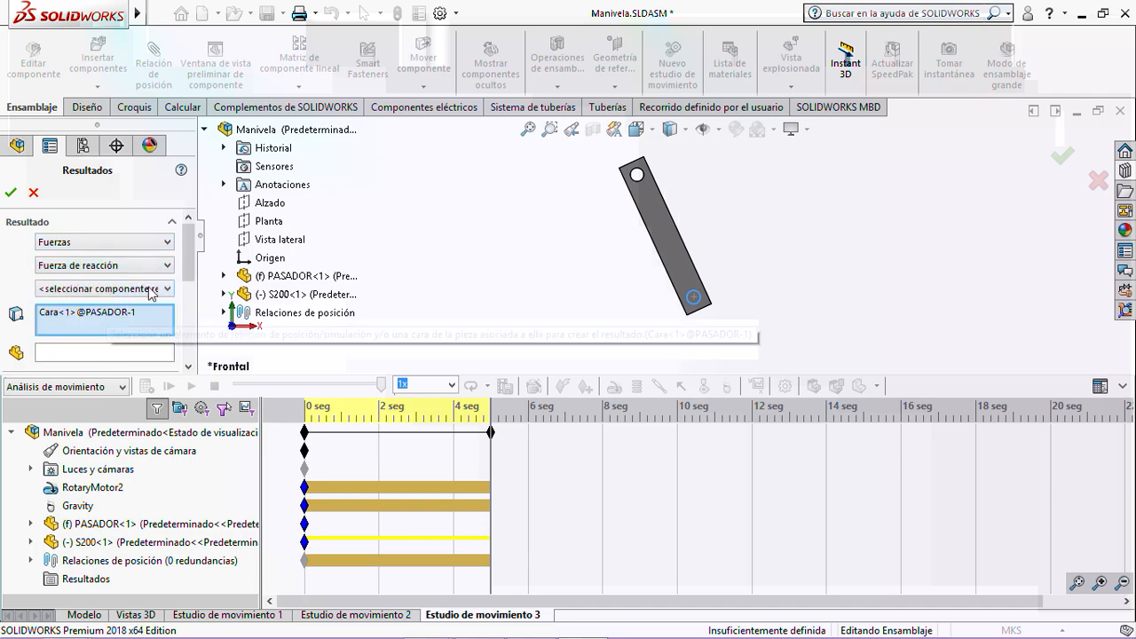
{"action": "left_click", "coordinate": [156, 291]}
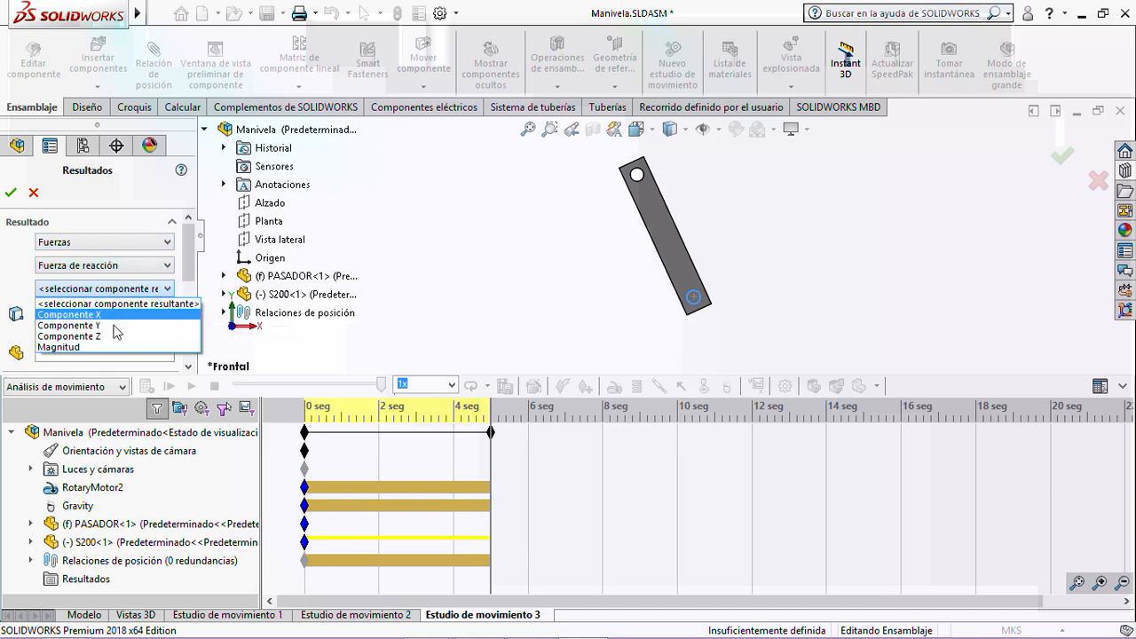
{"action": "left_click", "coordinate": [116, 326]}
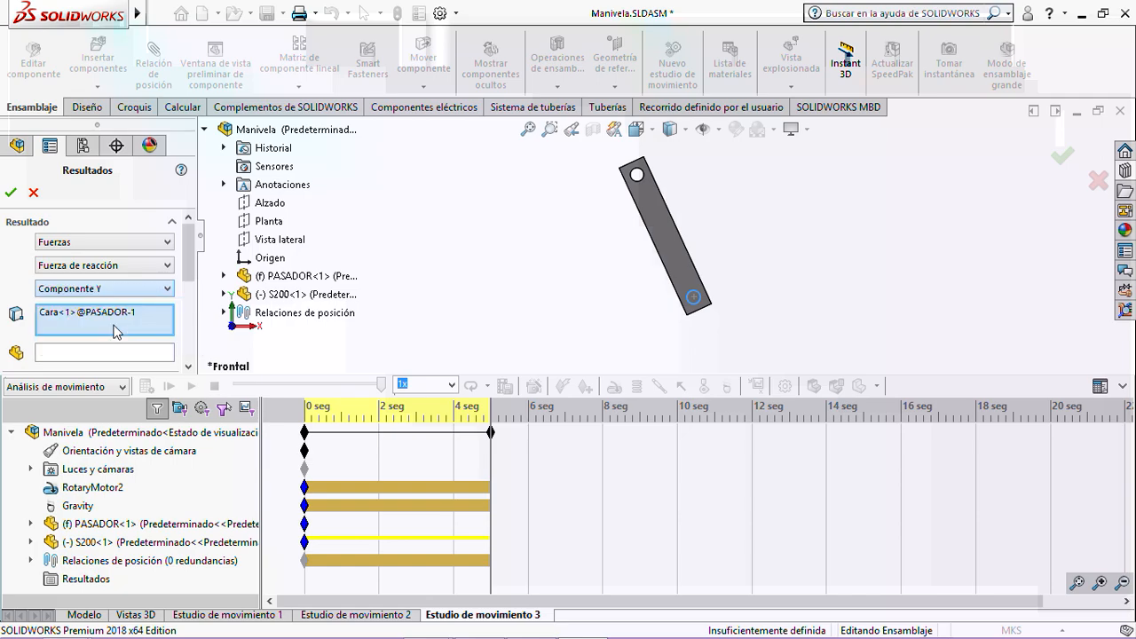
- Replace the PASADOR face in the plot's selection with the Coincidente1 mate between the pin and the link
{"action": "left_click", "coordinate": [89, 325]}
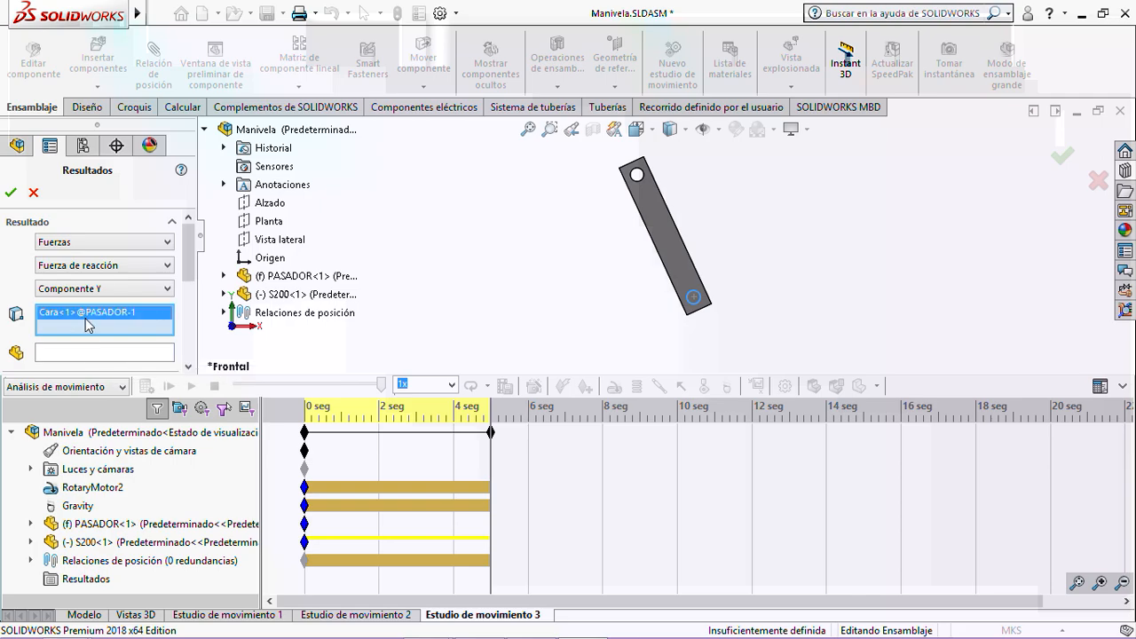
{"action": "right_click", "coordinate": [89, 324]}
{"action": "left_click", "coordinate": [129, 351]}
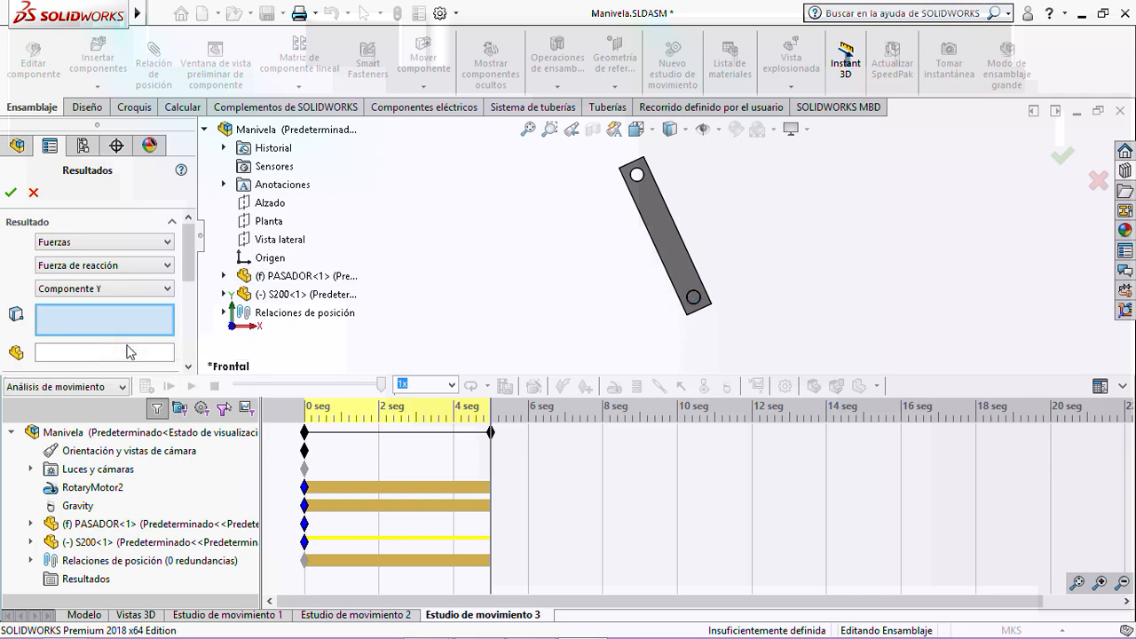
{"action": "left_click", "coordinate": [225, 313]}
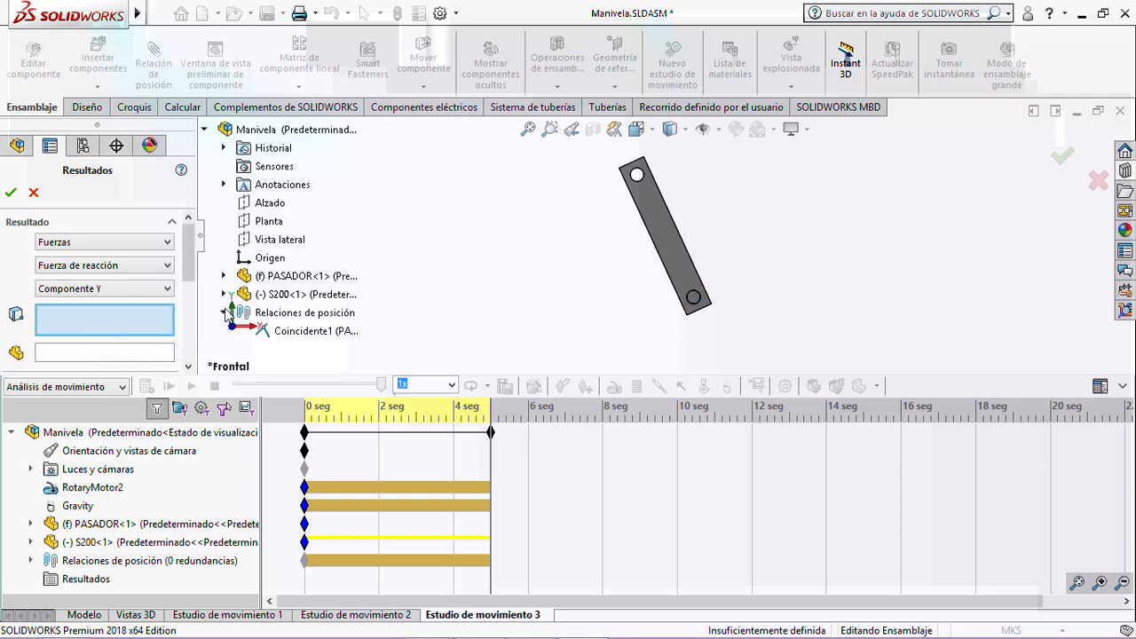
{"action": "left_click", "coordinate": [285, 334]}
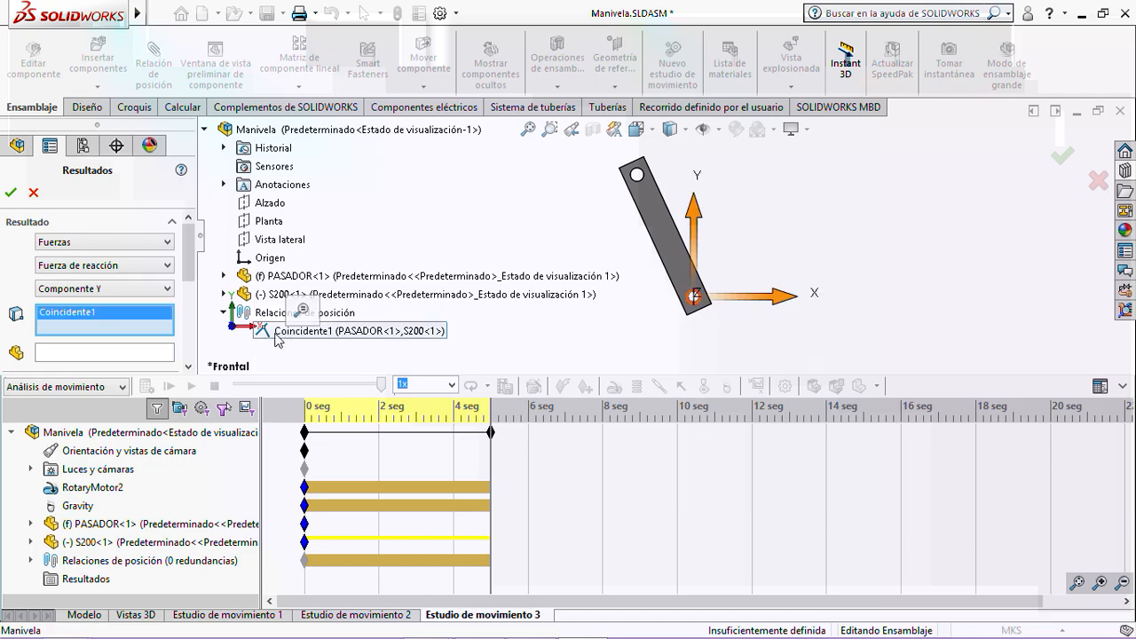
- Turn on the vector display in the graphics window, create the reaction force plot, and enlarge its window
{"action": "left_click_drag", "start_coordinate": [187, 277], "coordinate": [188, 362]}
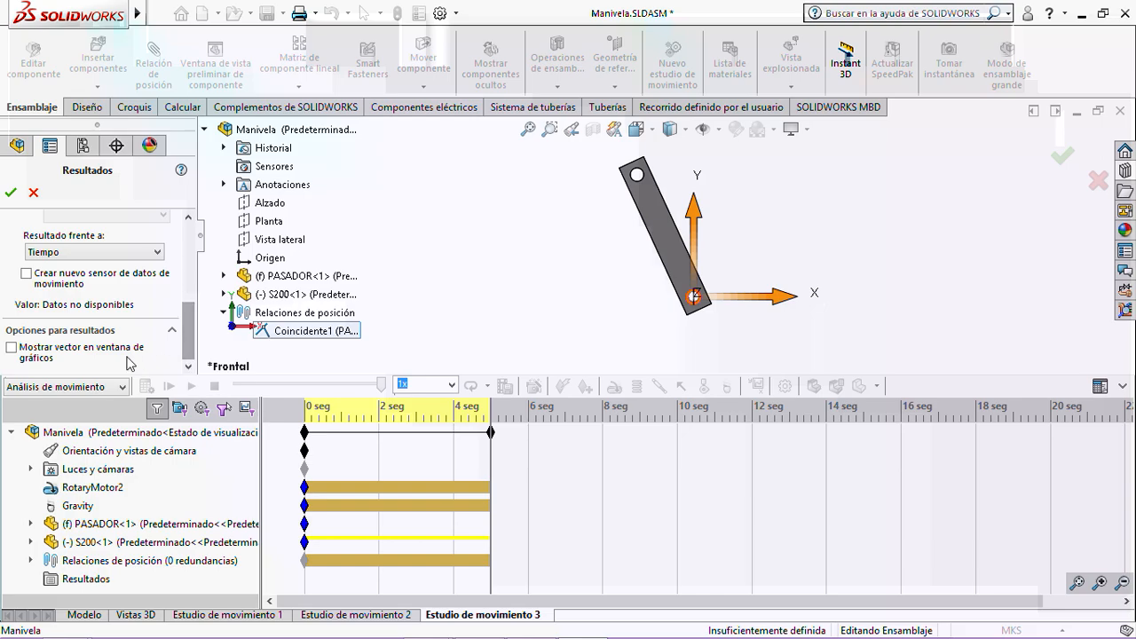
{"action": "left_click", "coordinate": [13, 348]}
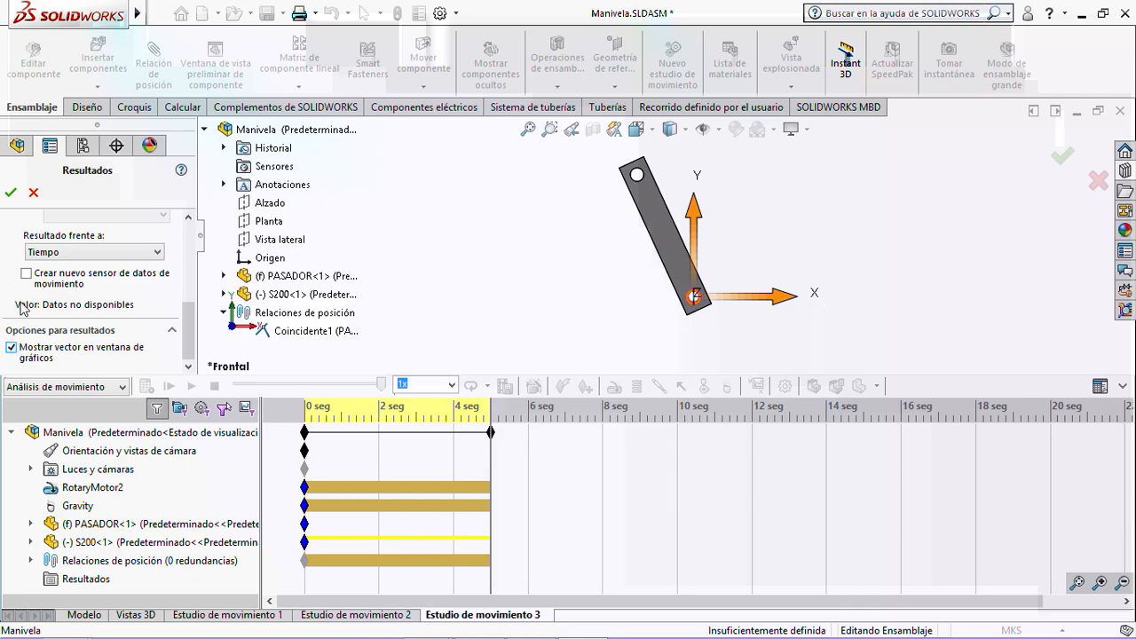
{"action": "left_click", "coordinate": [11, 194]}
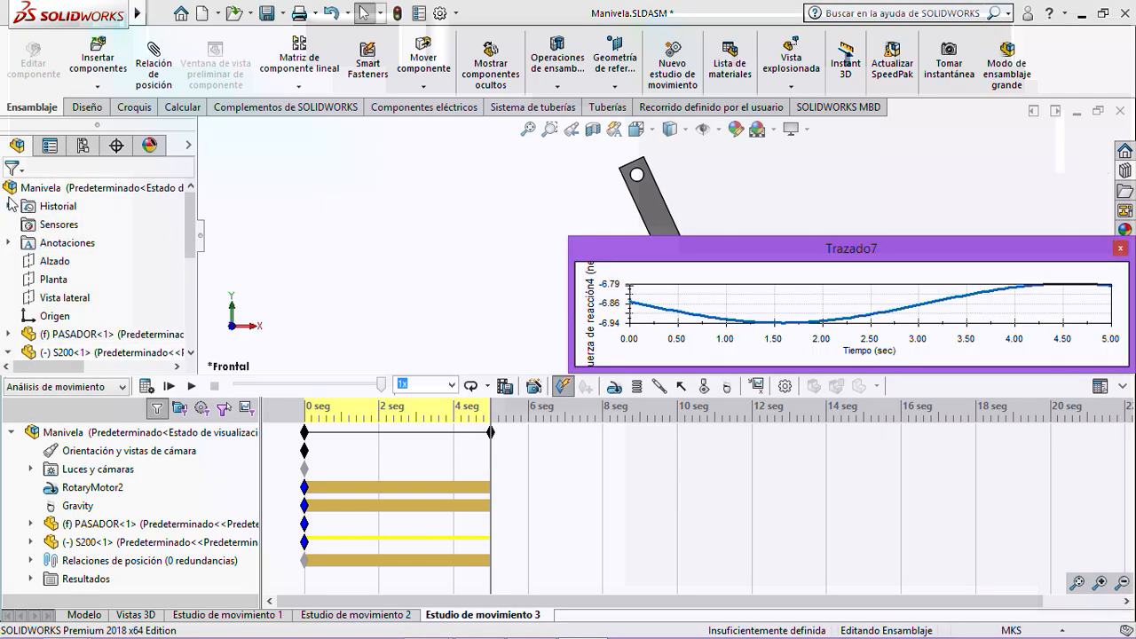
{"action": "left_click_drag", "start_coordinate": [568, 240], "coordinate": [307, 148]}
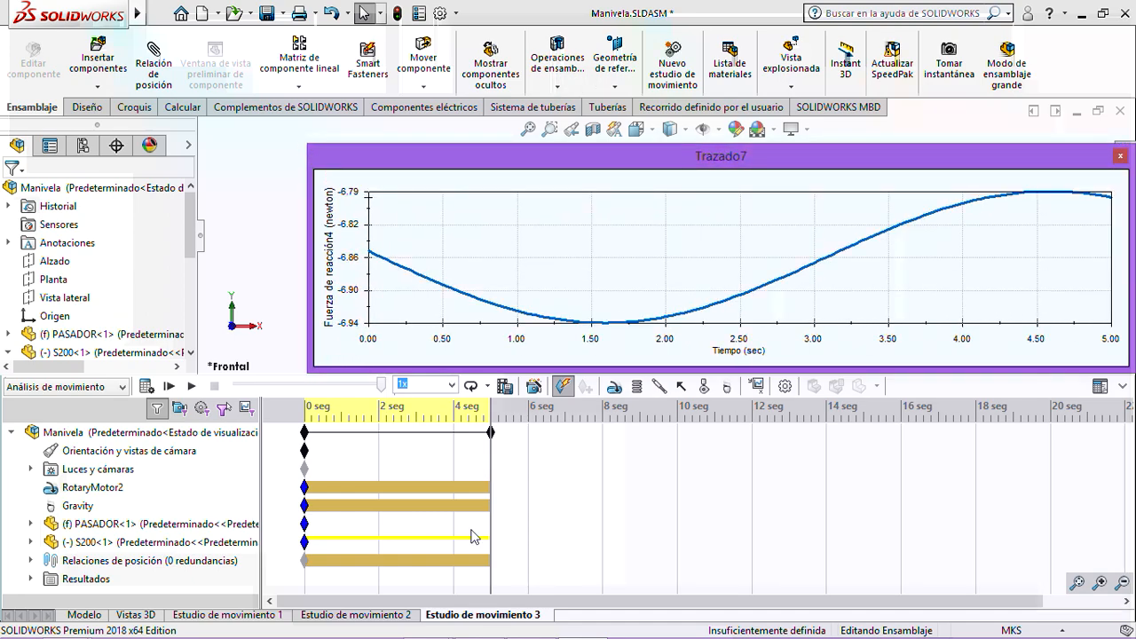
- Switch to calculo analiticos.docx in Word and review the link's free-body diagram with its force and reaction formulas
{"action": "left_click", "coordinate": [422, 623]}
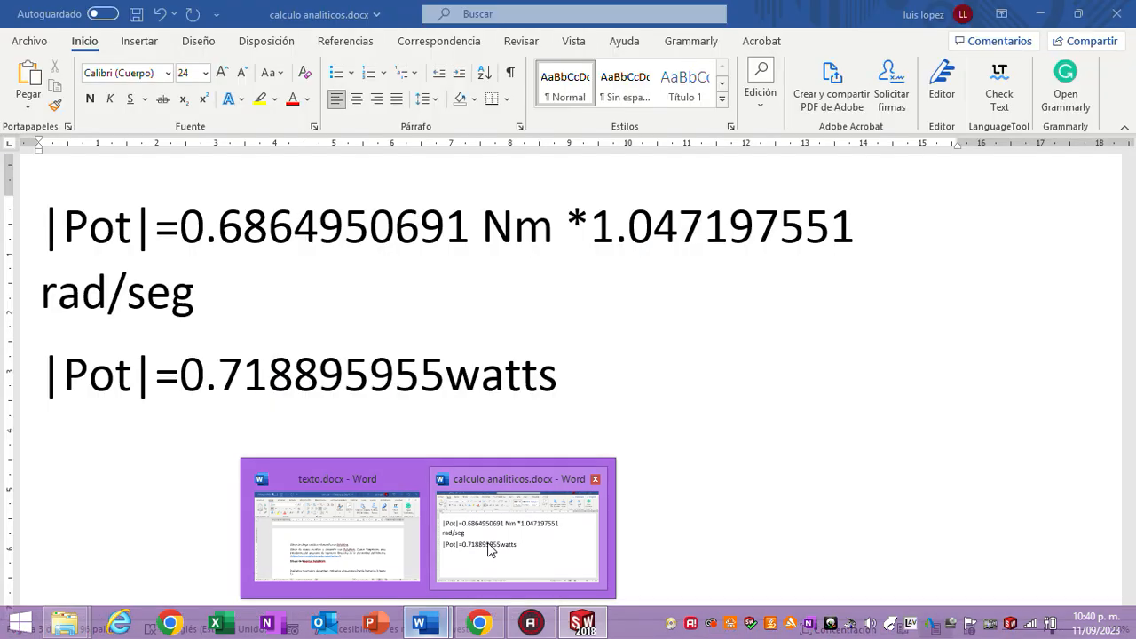
{"action": "left_click", "coordinate": [487, 542]}
{"action": "scroll", "coordinate": [604, 375], "scroll_direction": "up", "scroll_amount": 3}
{"action": "scroll", "coordinate": [603, 375], "scroll_direction": "up", "scroll_amount": 15}
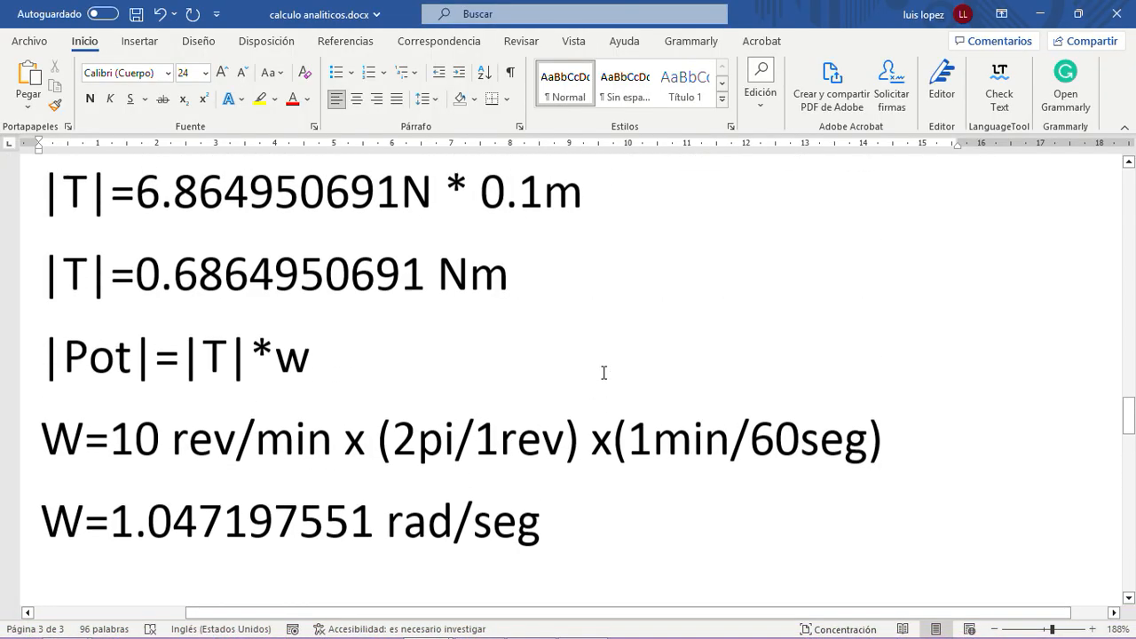
{"action": "scroll", "coordinate": [603, 374], "scroll_direction": "down", "scroll_amount": 2}
{"action": "scroll", "coordinate": [606, 384], "scroll_direction": "down", "scroll_amount": 1}
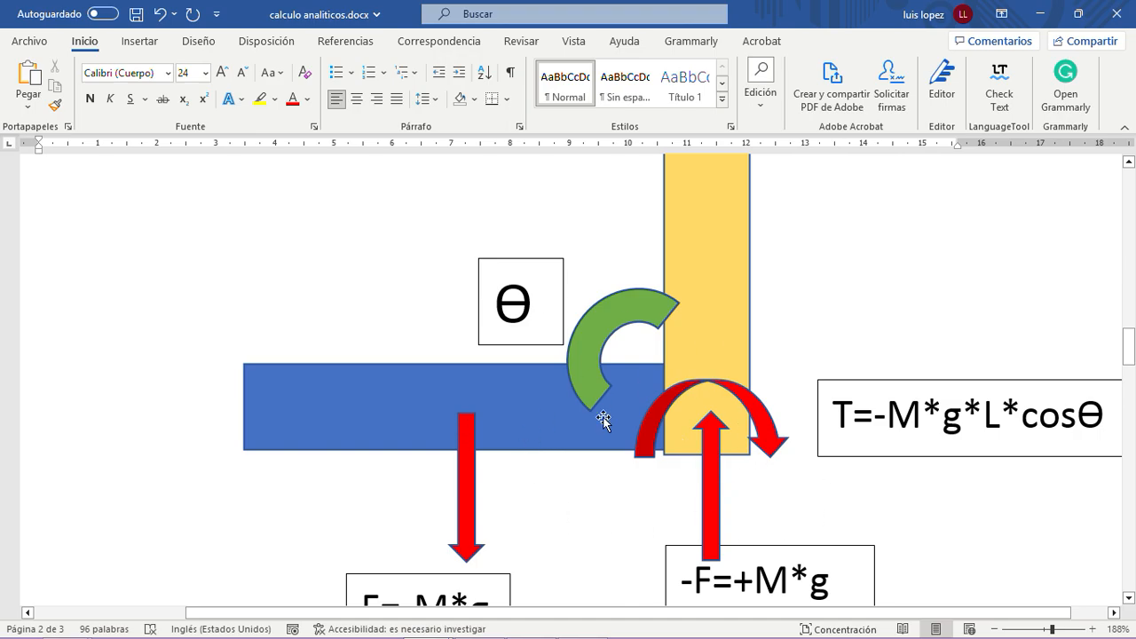
{"action": "scroll", "coordinate": [588, 449], "scroll_direction": "down", "scroll_amount": 5}
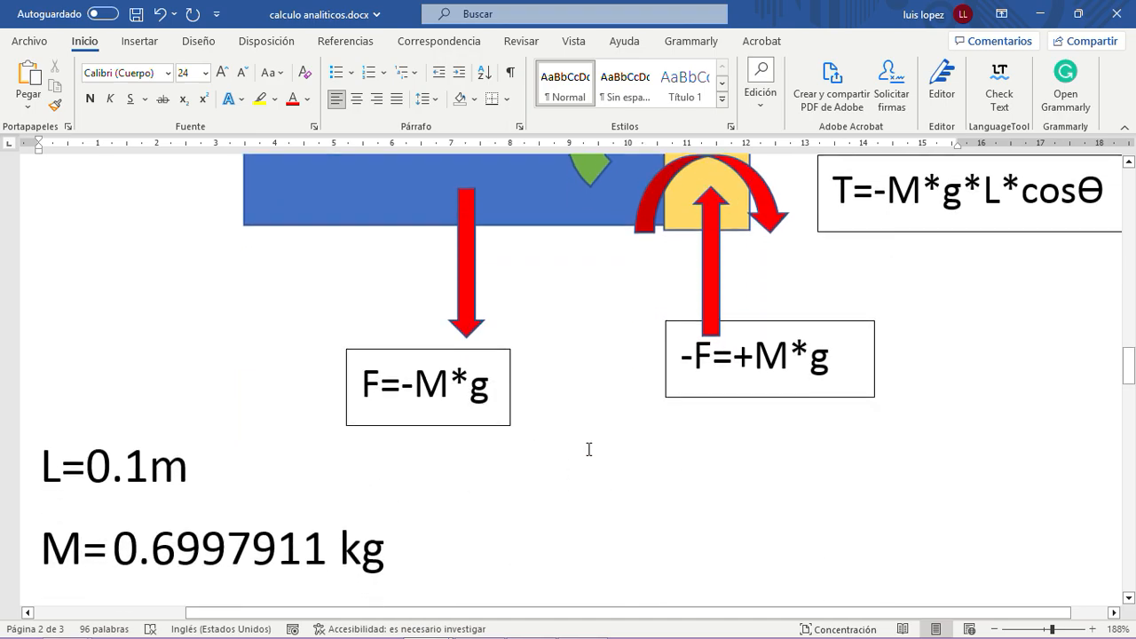
{"action": "scroll", "coordinate": [588, 448], "scroll_direction": "up", "scroll_amount": 2}
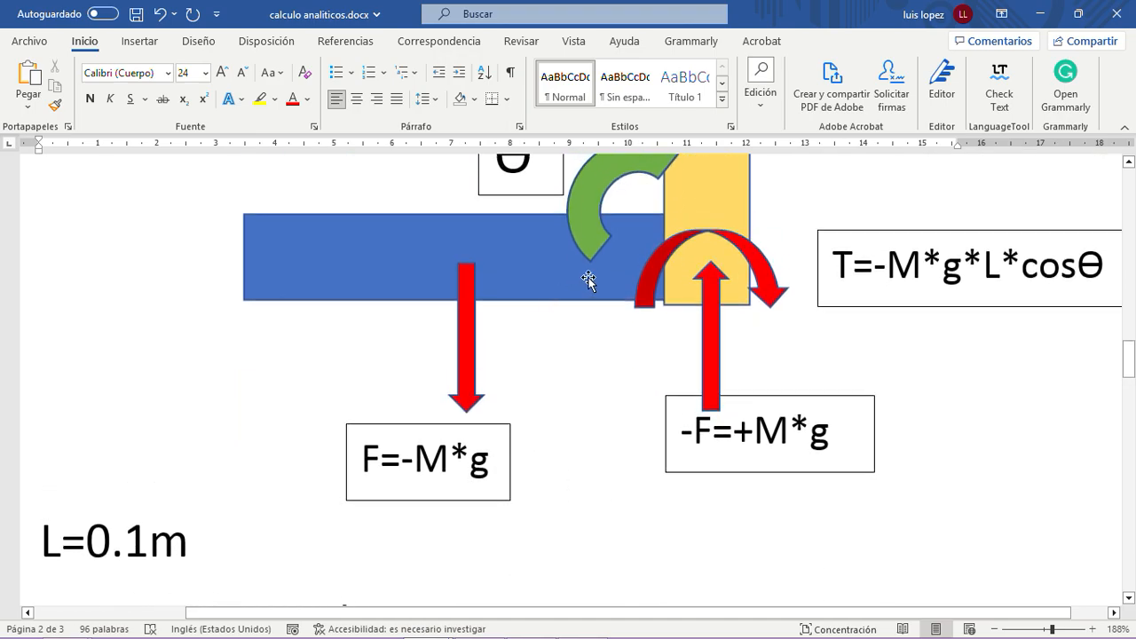
- Tilt the upright yellow link shape diagonally up to the left in the diagram and move its lower end back to the pivot
{"action": "scroll", "coordinate": [665, 296], "scroll_direction": "up", "scroll_amount": 8}
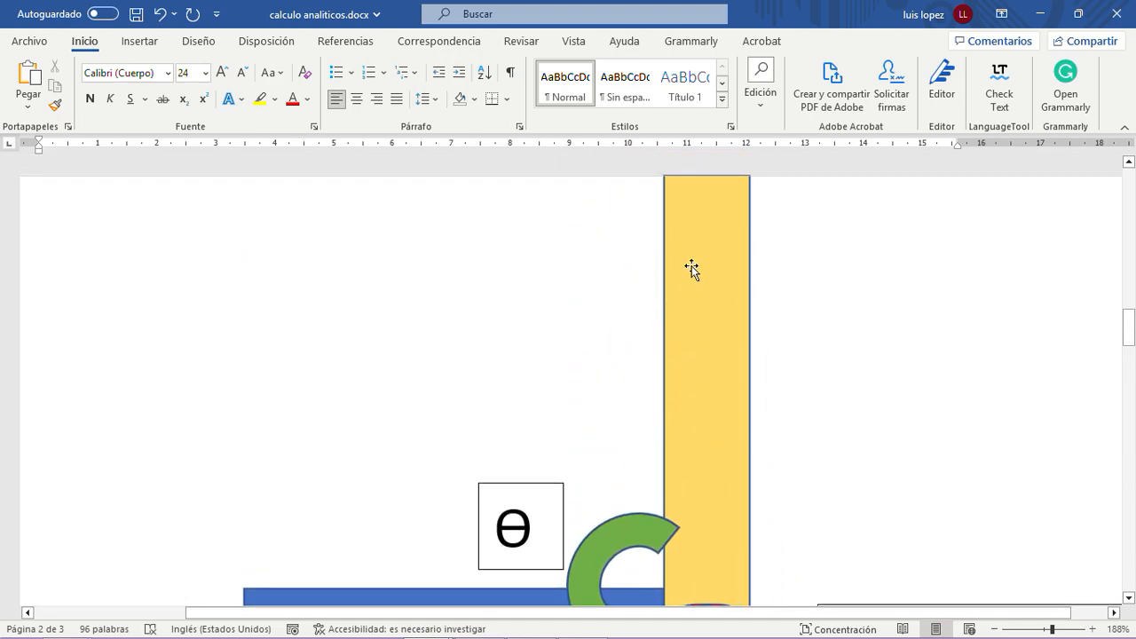
{"action": "left_click", "coordinate": [688, 265]}
{"action": "left_click_drag", "start_coordinate": [774, 425], "coordinate": [732, 400]}
{"action": "left_click_drag", "start_coordinate": [725, 451], "coordinate": [590, 452]}
{"action": "scroll", "coordinate": [625, 445], "scroll_direction": "down", "scroll_amount": 6}
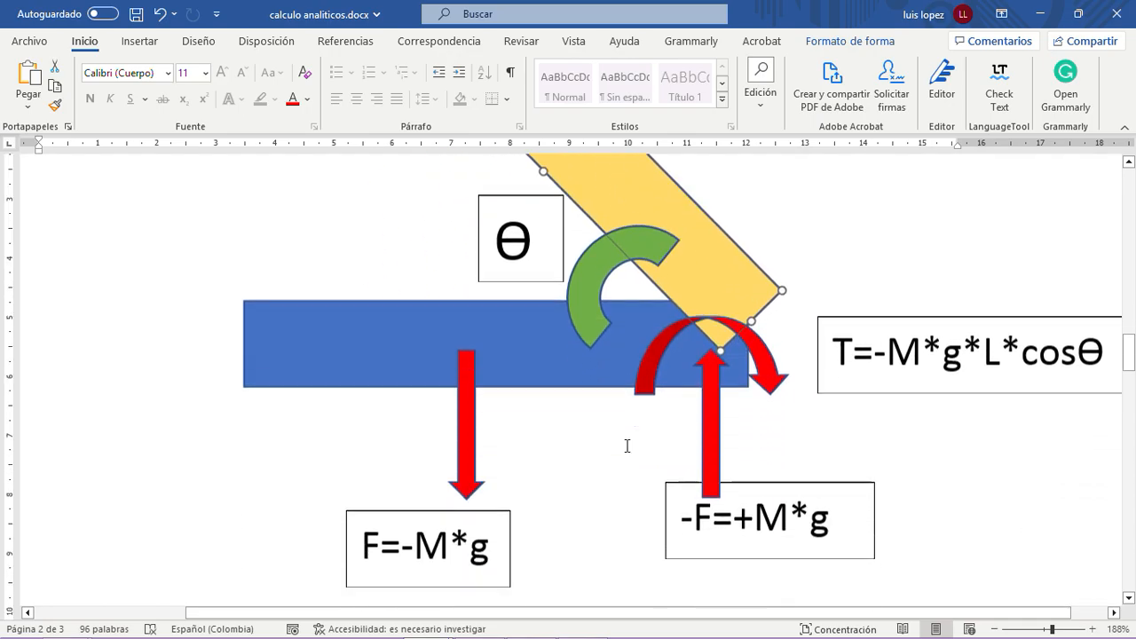
- Highlight the calculated |F| result in the document and switch to SolidWorks to compare it with the reaction force plot
{"action": "scroll", "coordinate": [627, 445], "scroll_direction": "down", "scroll_amount": 2}
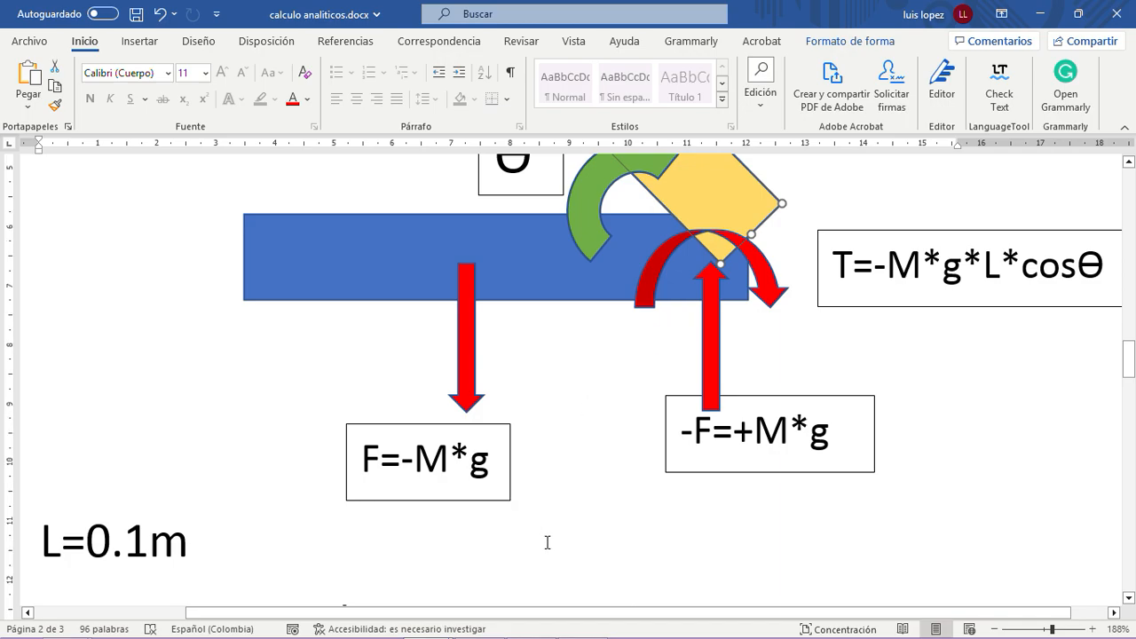
{"action": "scroll", "coordinate": [545, 539], "scroll_direction": "down", "scroll_amount": 1}
{"action": "scroll", "coordinate": [520, 584], "scroll_direction": "down", "scroll_amount": 5}
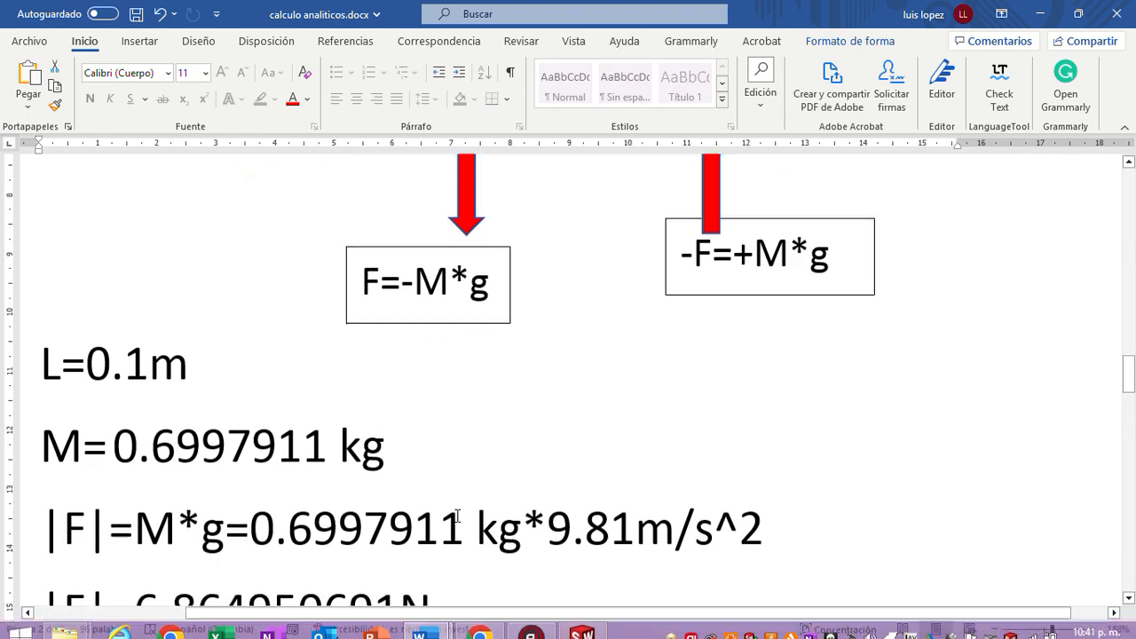
{"action": "left_click_drag", "start_coordinate": [438, 324], "coordinate": [41, 356]}
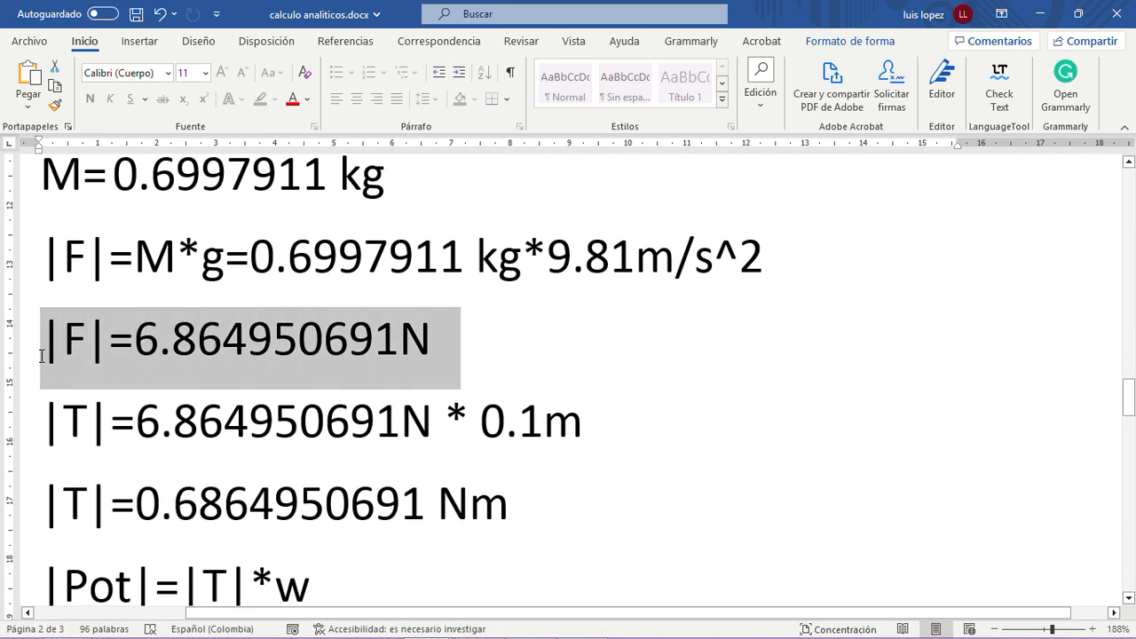
{"action": "mouse_move", "coordinate": [477, 625]}
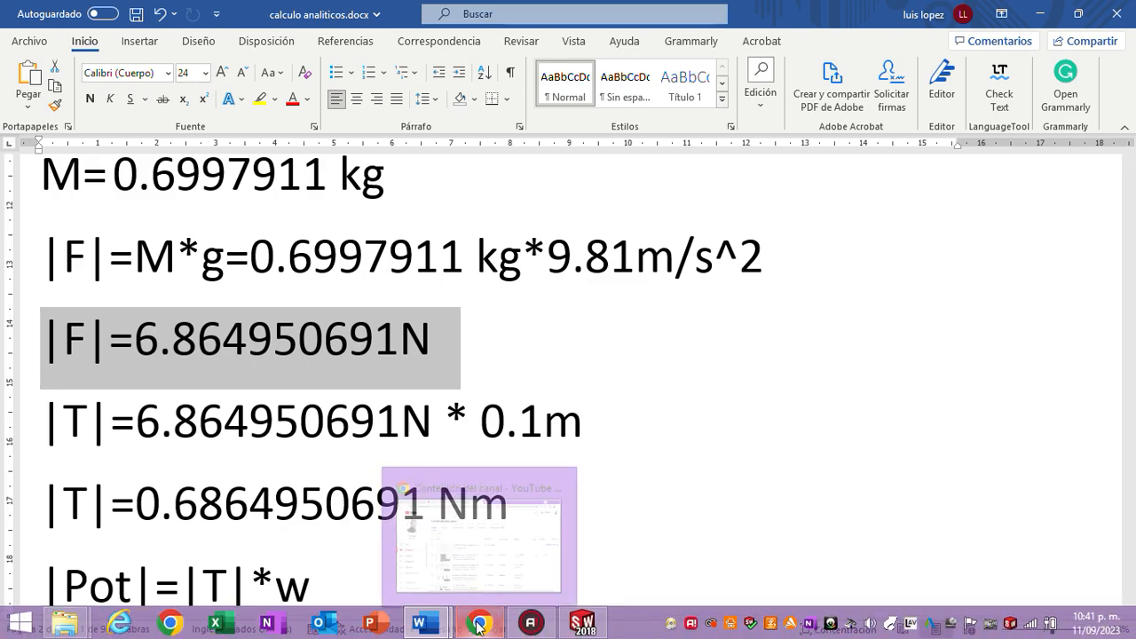
{"action": "left_click", "coordinate": [573, 622]}
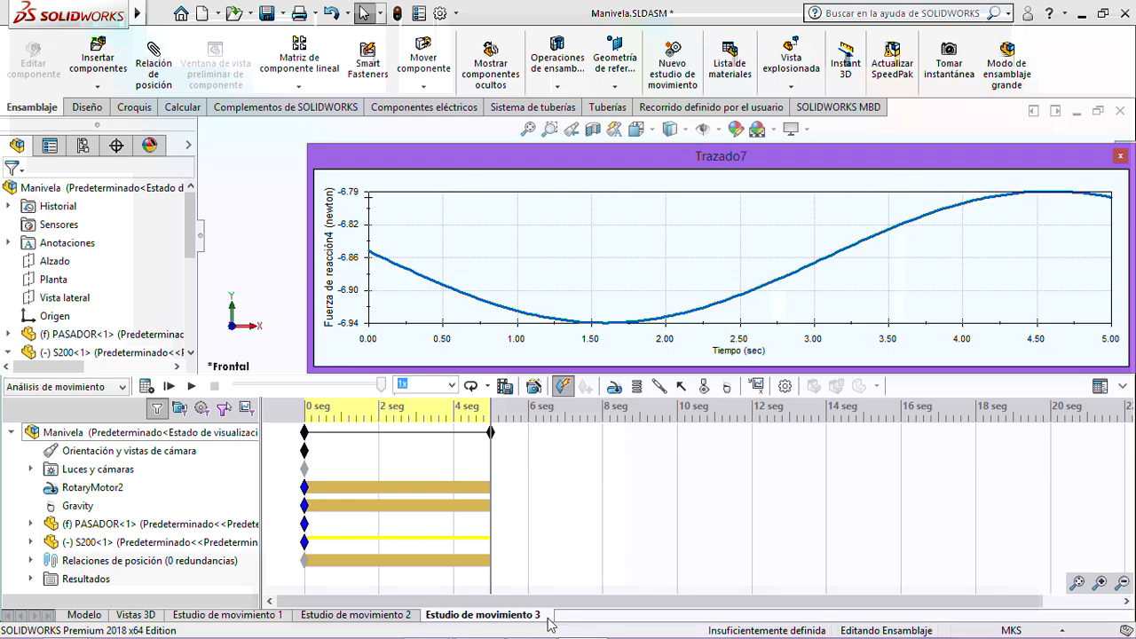
- Switch back to calculo analiticos.docx in Word and highlight the |T| formula and the numeric torque result
{"action": "mouse_move", "coordinate": [548, 637]}
{"action": "mouse_move", "coordinate": [421, 624]}
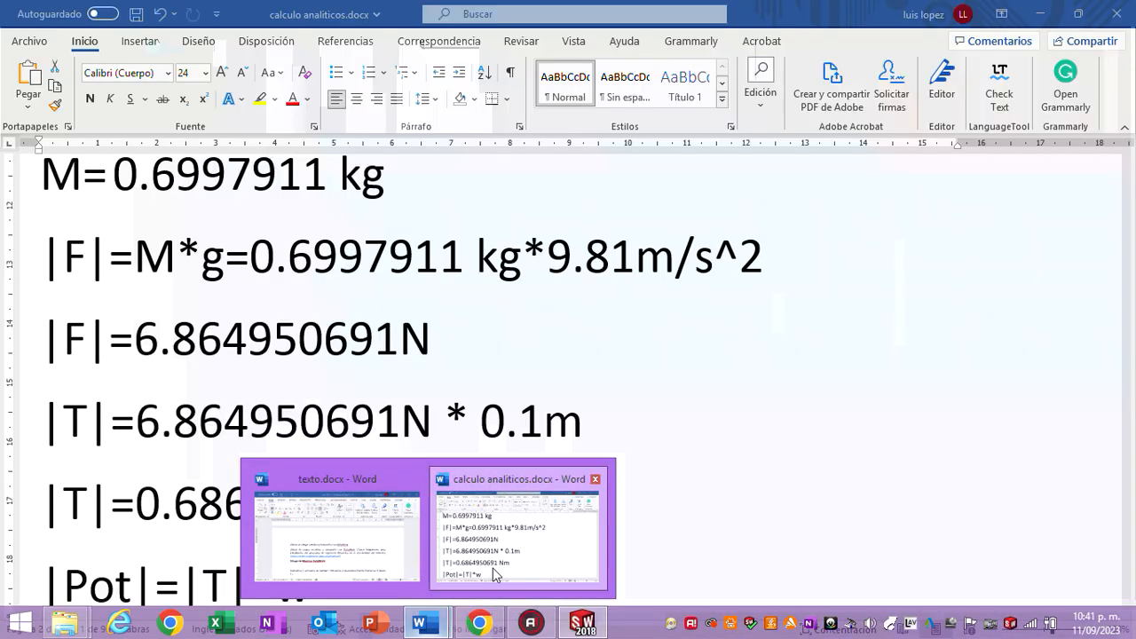
{"action": "left_click", "coordinate": [492, 568]}
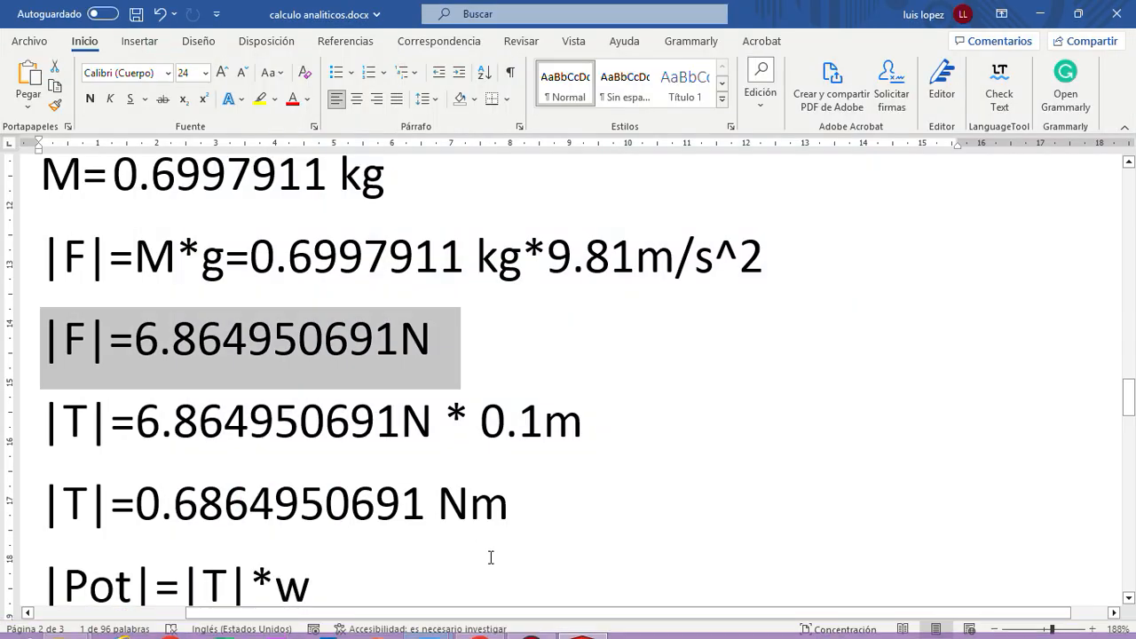
{"action": "left_click", "coordinate": [477, 361]}
{"action": "scroll", "coordinate": [483, 358], "scroll_direction": "down", "scroll_amount": 1}
{"action": "left_click_drag", "start_coordinate": [446, 352], "coordinate": [61, 360]}
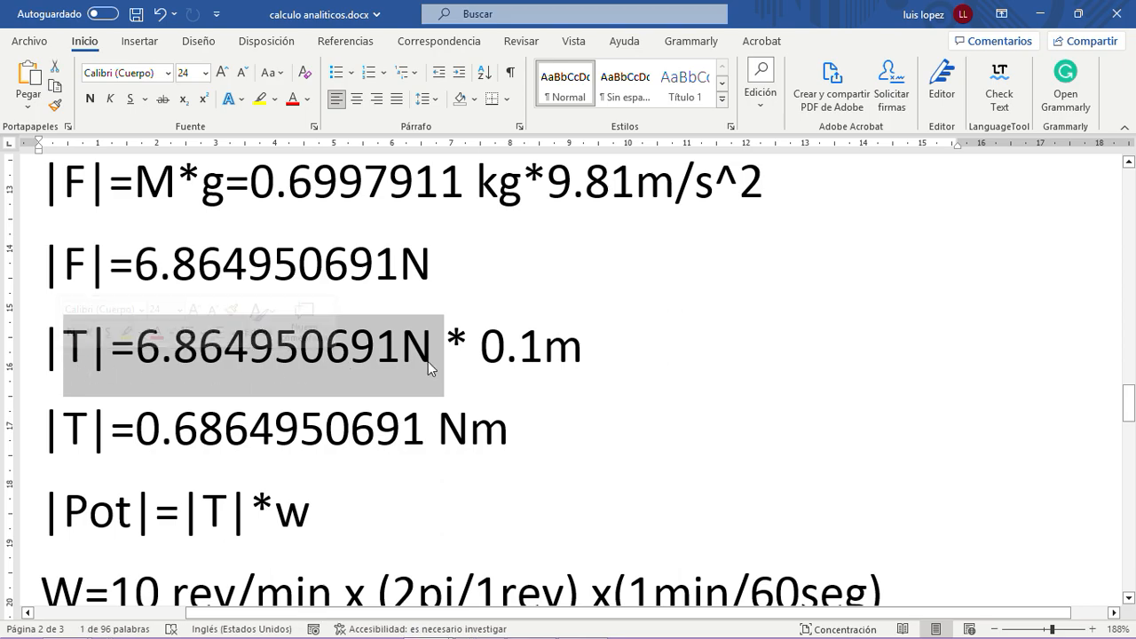
{"action": "left_click", "coordinate": [582, 337]}
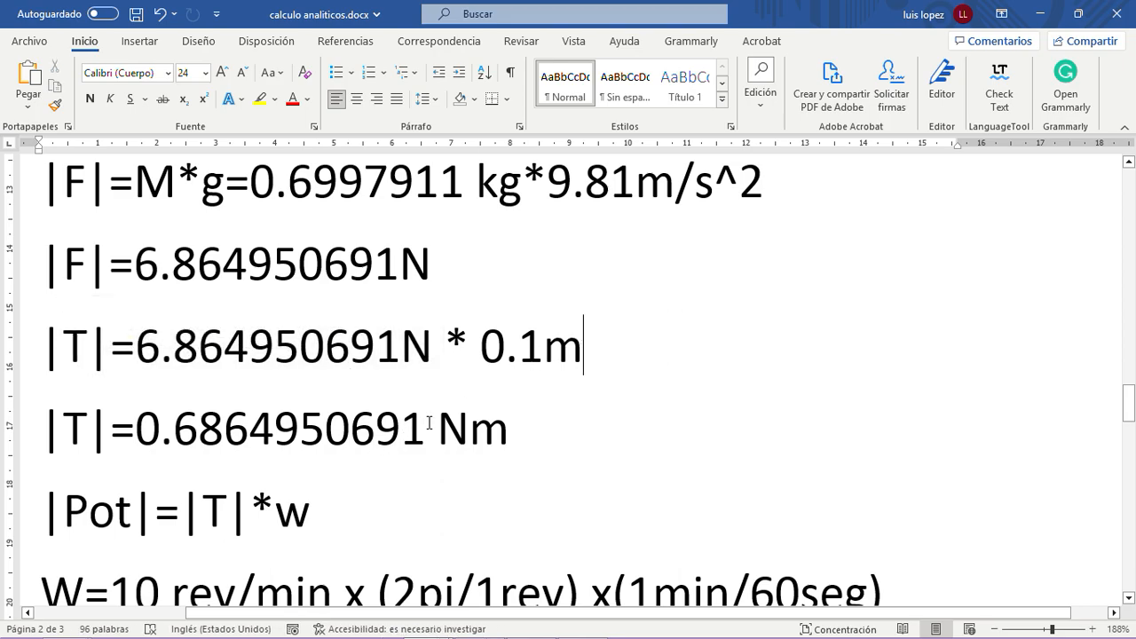
{"action": "left_click_drag", "start_coordinate": [429, 423], "coordinate": [181, 452]}
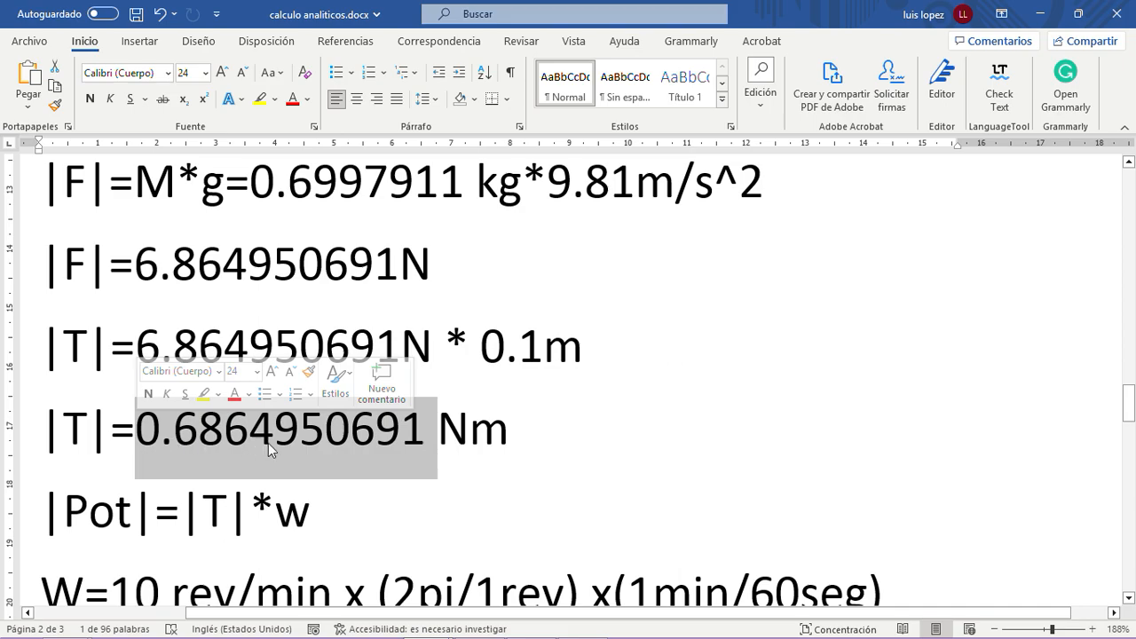
- Switch to SolidWorks and close the reaction force plot window
{"action": "mouse_move", "coordinate": [510, 619]}
{"action": "left_click", "coordinate": [582, 623]}
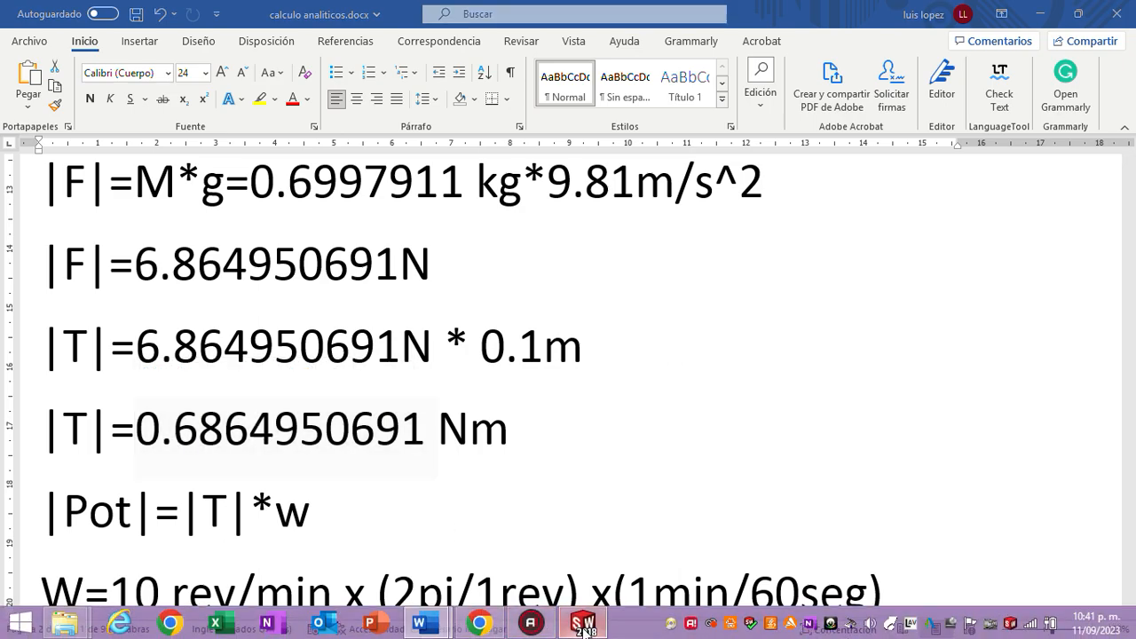
{"action": "left_click", "coordinate": [1120, 156]}
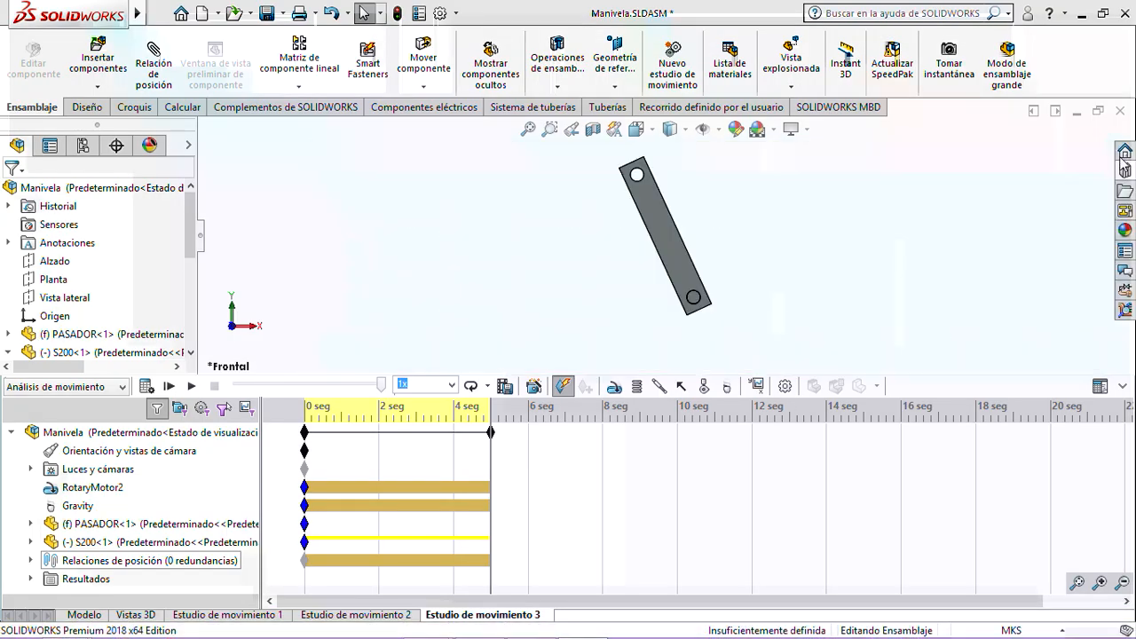
- Start a results plot of category Fuerzas, subcategory Fuerza de torsión, with Componente Z as the result component
{"action": "left_click", "coordinate": [757, 386]}
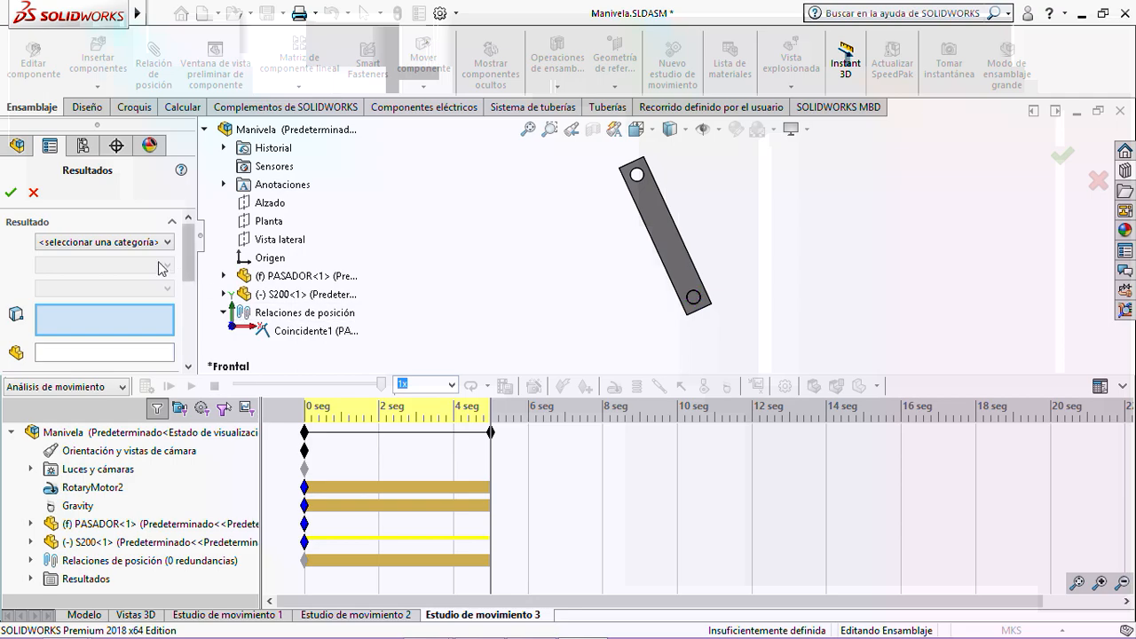
{"action": "left_click", "coordinate": [137, 242]}
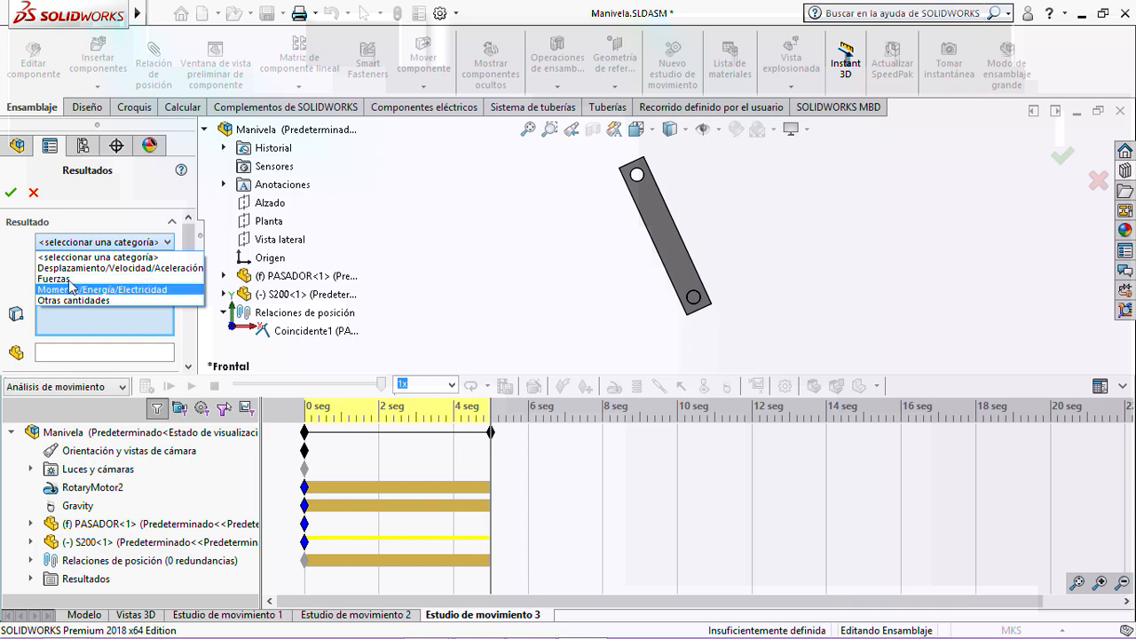
{"action": "left_click", "coordinate": [55, 279]}
{"action": "left_click", "coordinate": [98, 265]}
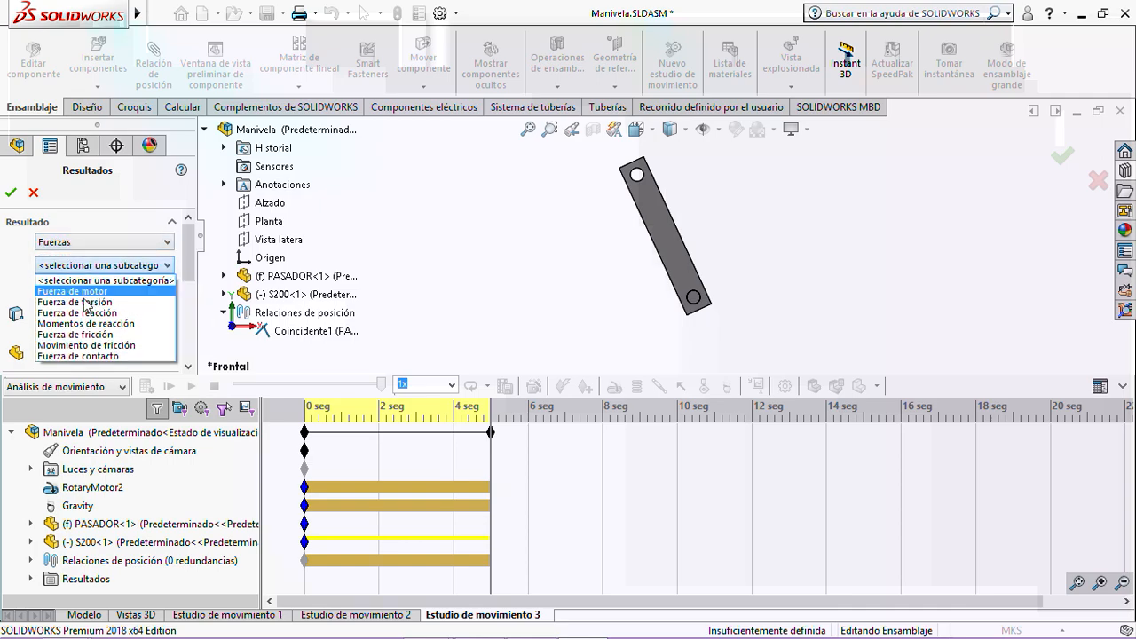
{"action": "left_click", "coordinate": [86, 302]}
{"action": "left_click", "coordinate": [98, 290]}
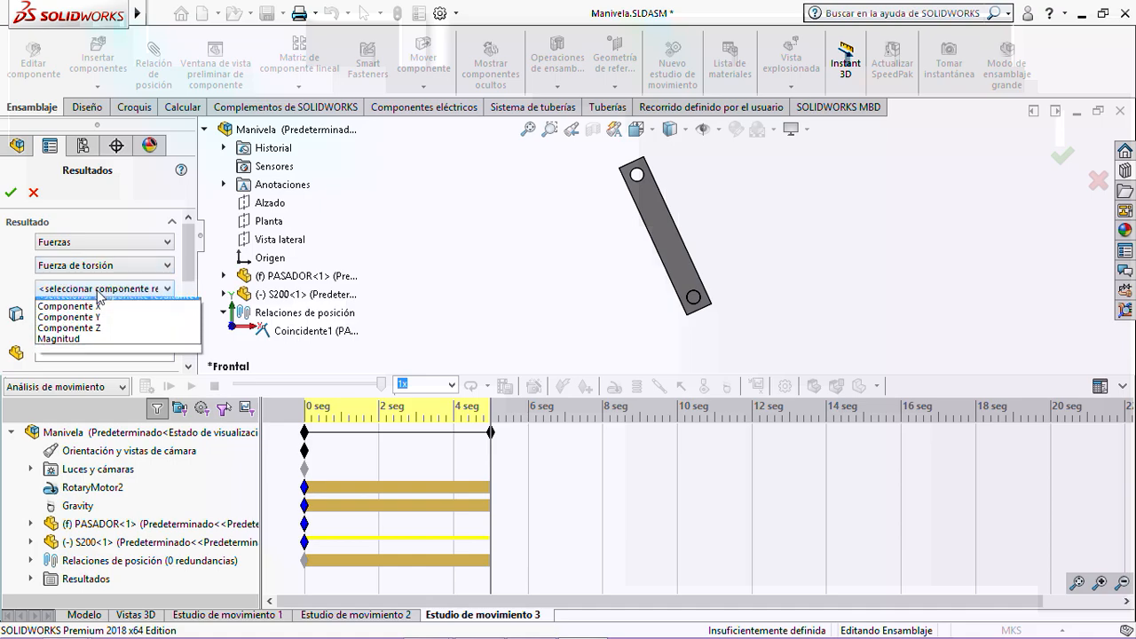
{"action": "left_click", "coordinate": [95, 329]}
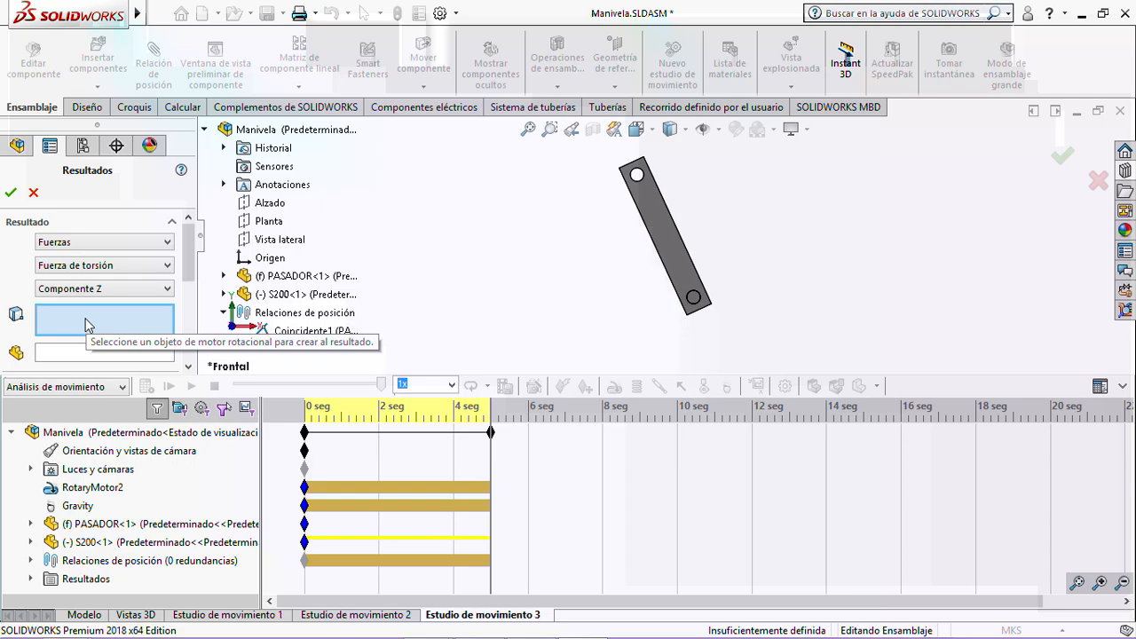
- Assign RotaryMotor2 as the plot's motor object, create the torque plot, and enlarge its window
{"action": "left_click", "coordinate": [82, 486]}
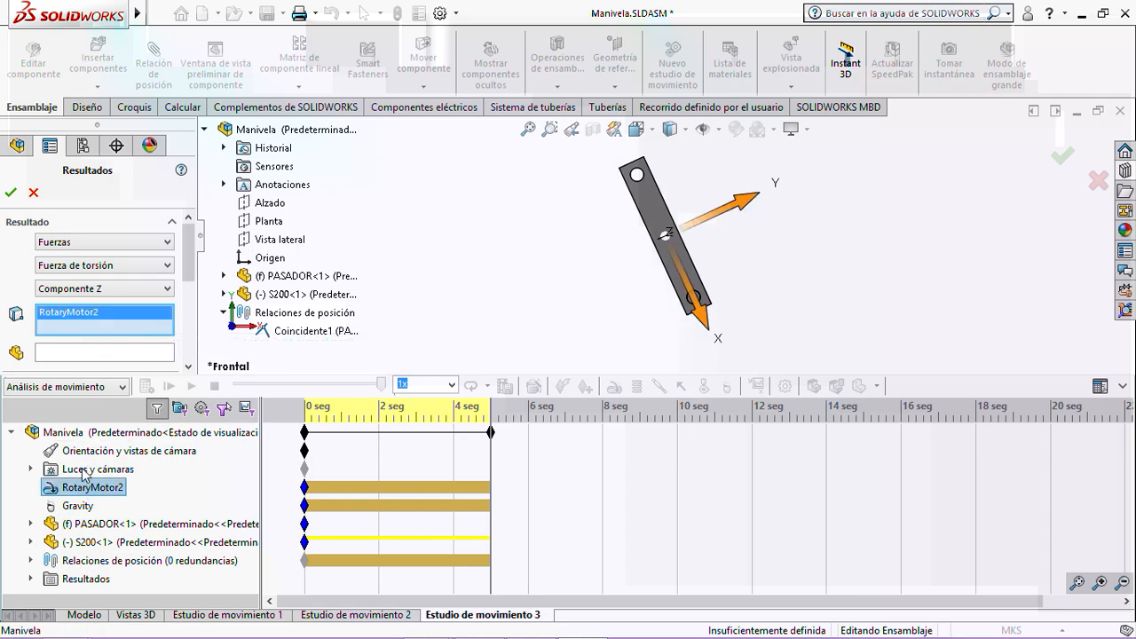
{"action": "left_click", "coordinate": [11, 194]}
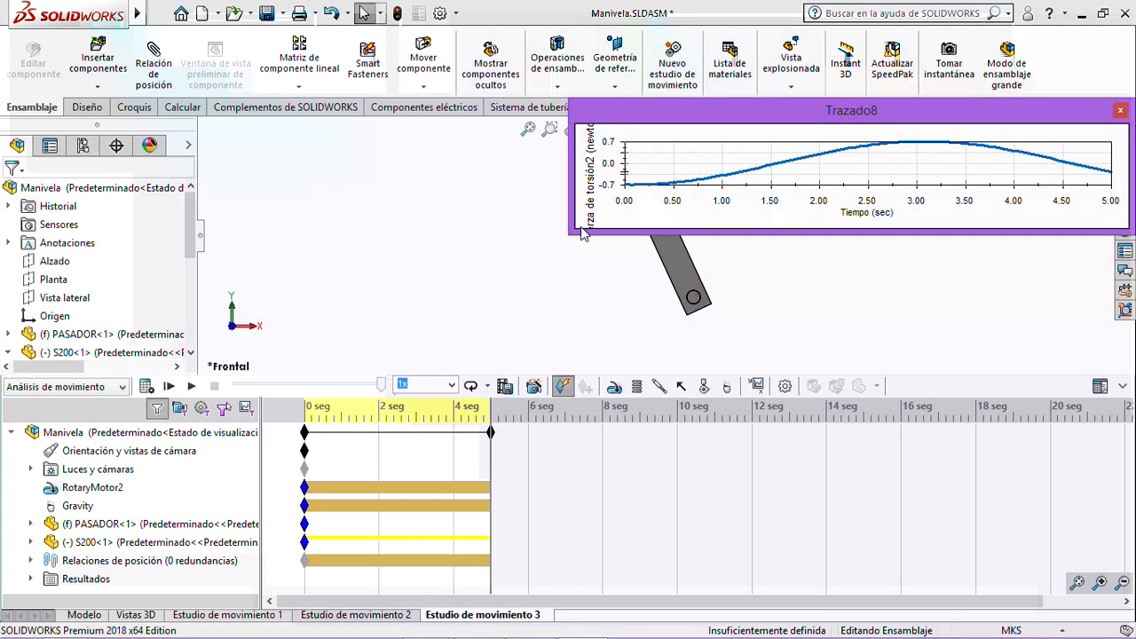
{"action": "left_click_drag", "start_coordinate": [579, 234], "coordinate": [222, 548]}
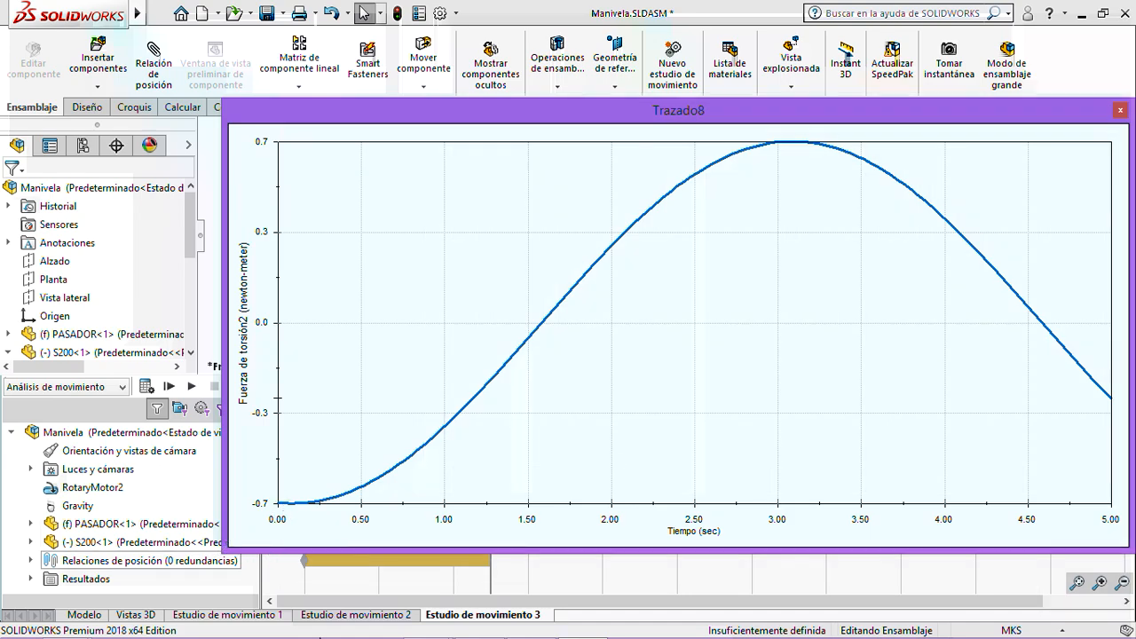
- Compare the torque plot with the |T| result in calculo analiticos.docx in Word, and close the plot window back in SolidWorks
{"action": "left_click", "coordinate": [419, 624]}
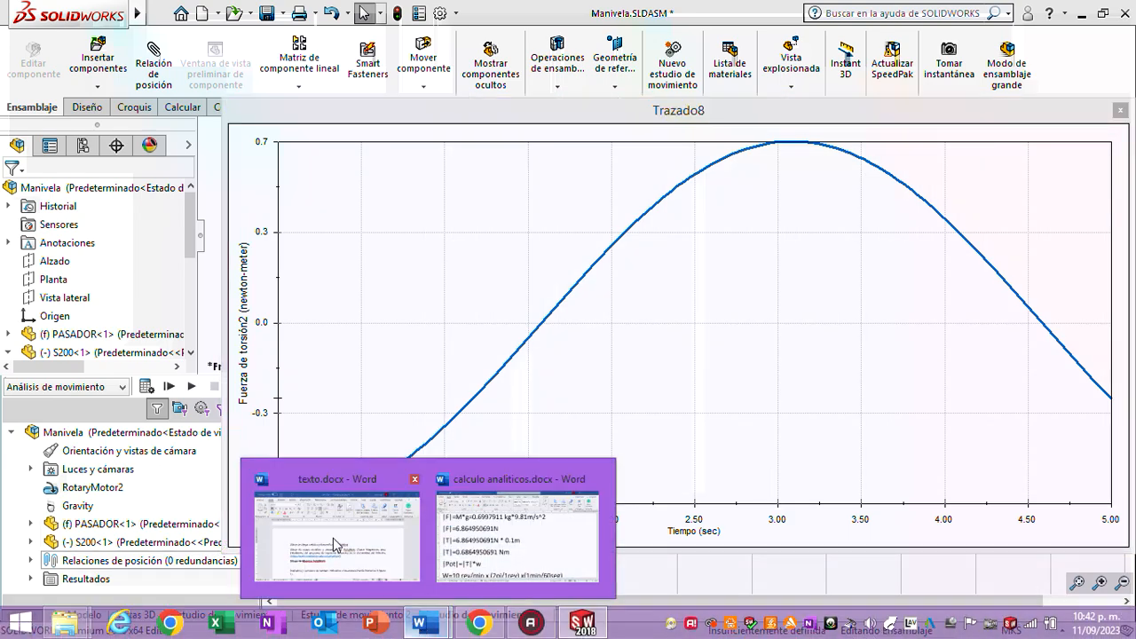
{"action": "left_click", "coordinate": [450, 527]}
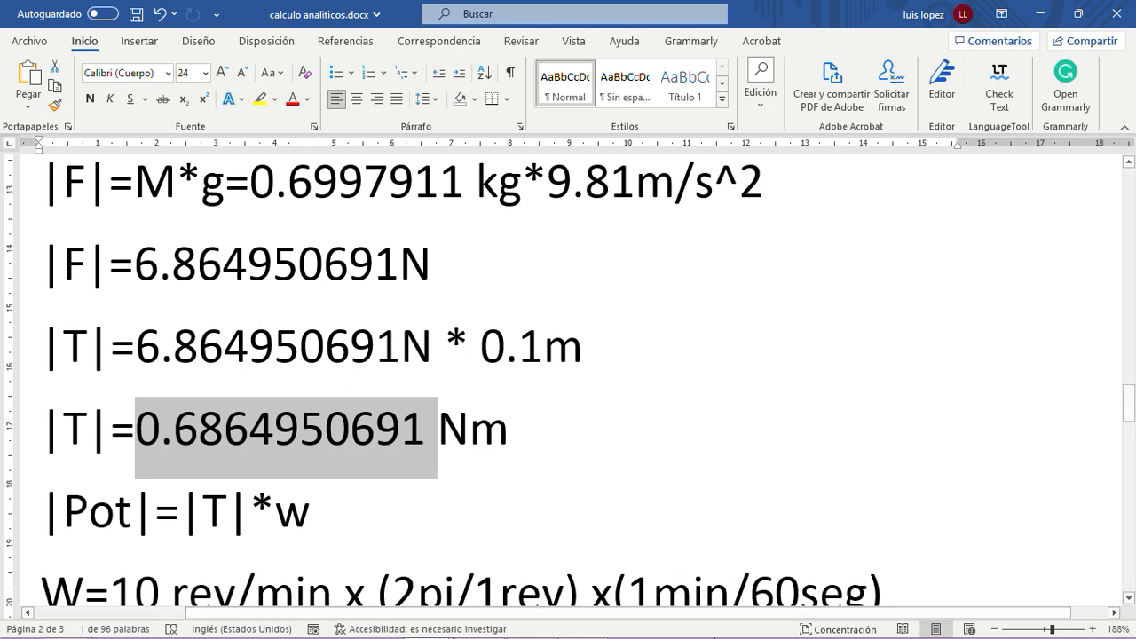
{"action": "left_click", "coordinate": [583, 629]}
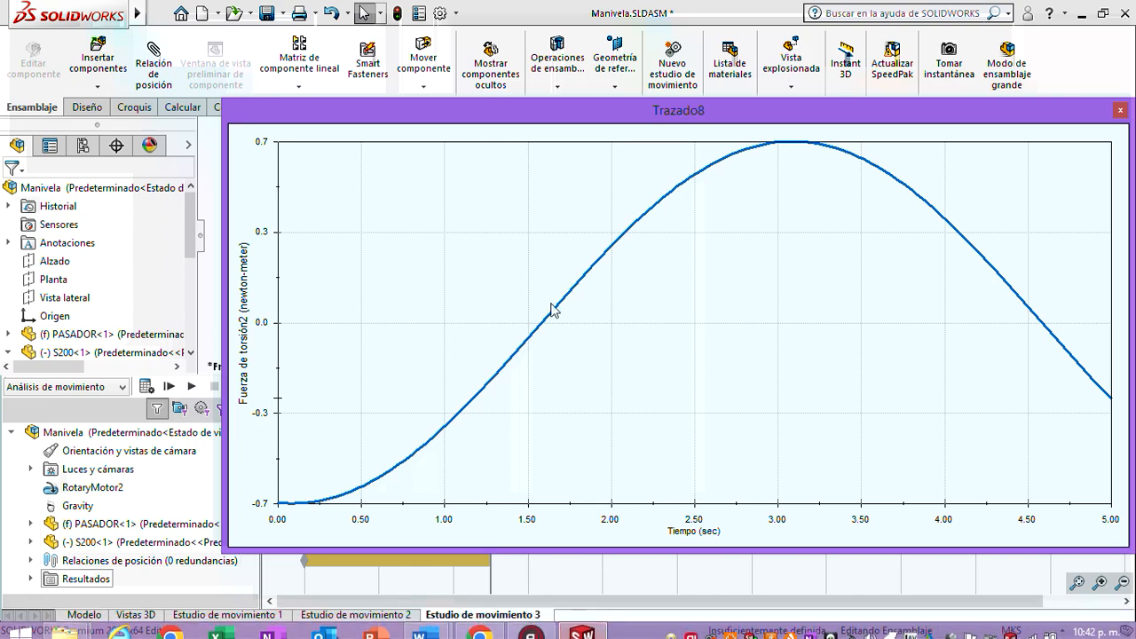
{"action": "left_click", "coordinate": [1120, 111]}
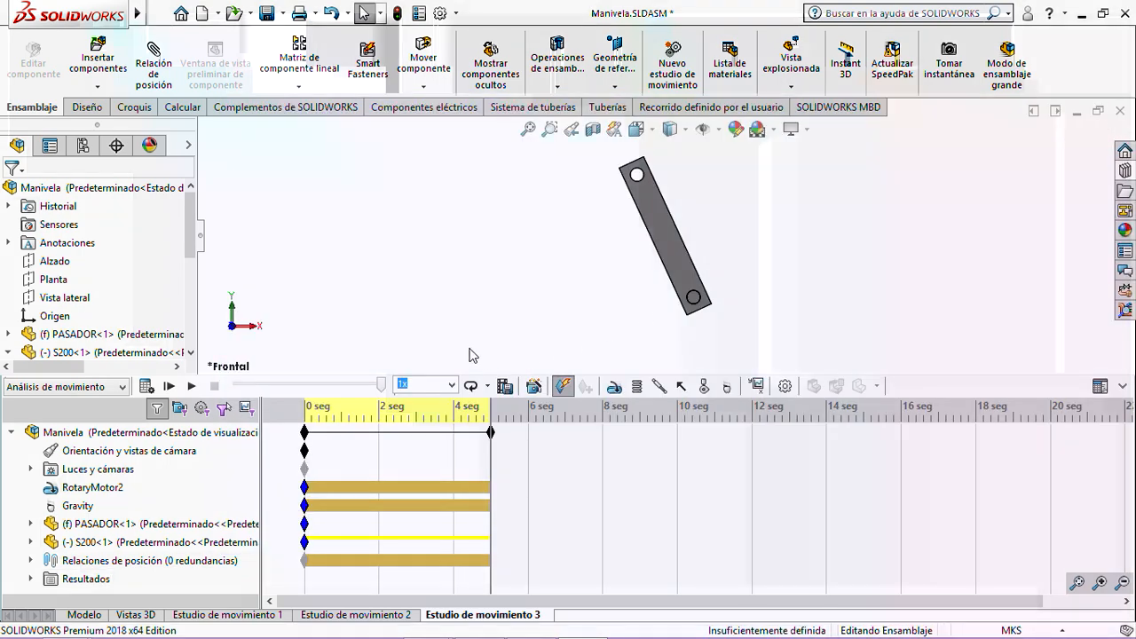
- Switch to calculo analiticos.docx in Word and review the angular velocity conversion and the power calculation in watts
{"action": "mouse_move", "coordinate": [425, 623]}
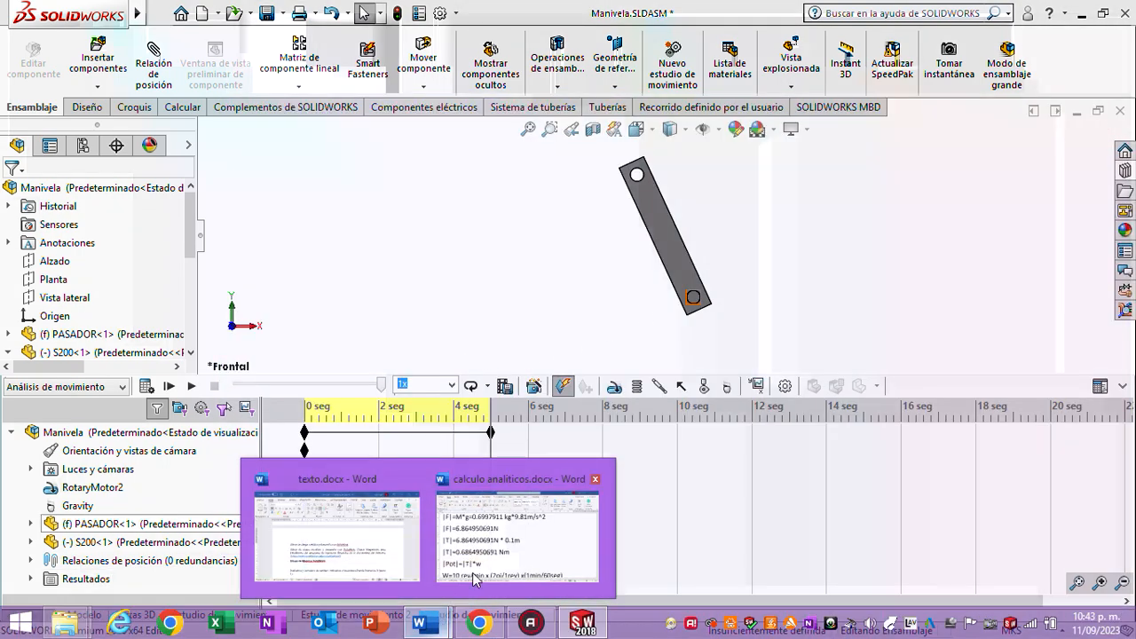
{"action": "mouse_move", "coordinate": [502, 555]}
{"action": "left_click", "coordinate": [502, 554]}
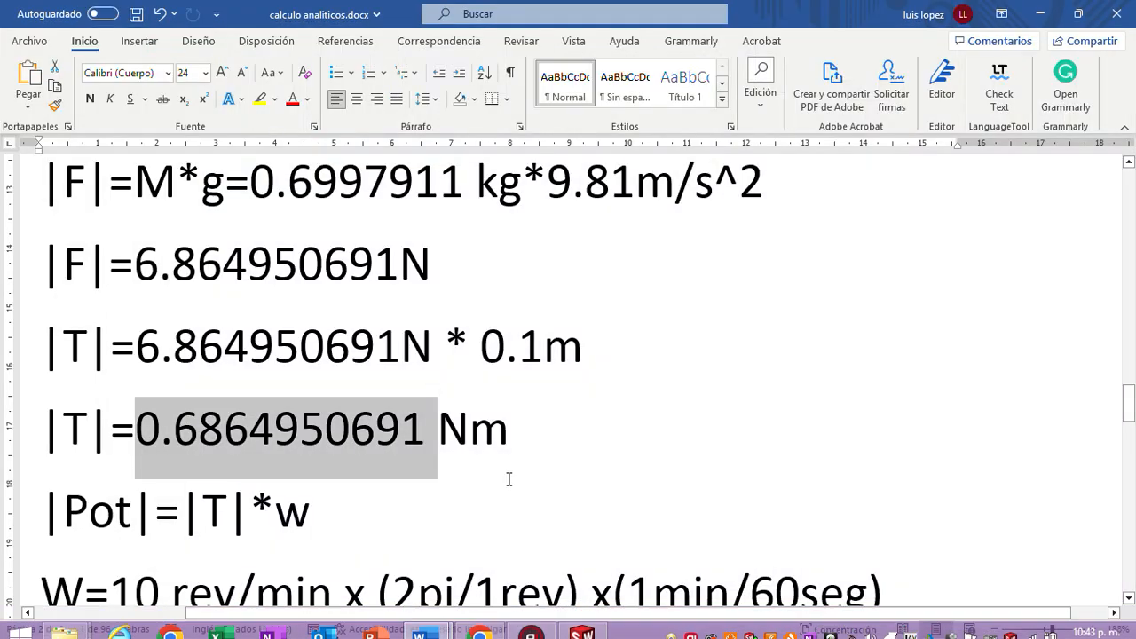
{"action": "scroll", "coordinate": [509, 479], "scroll_direction": "down", "scroll_amount": 5}
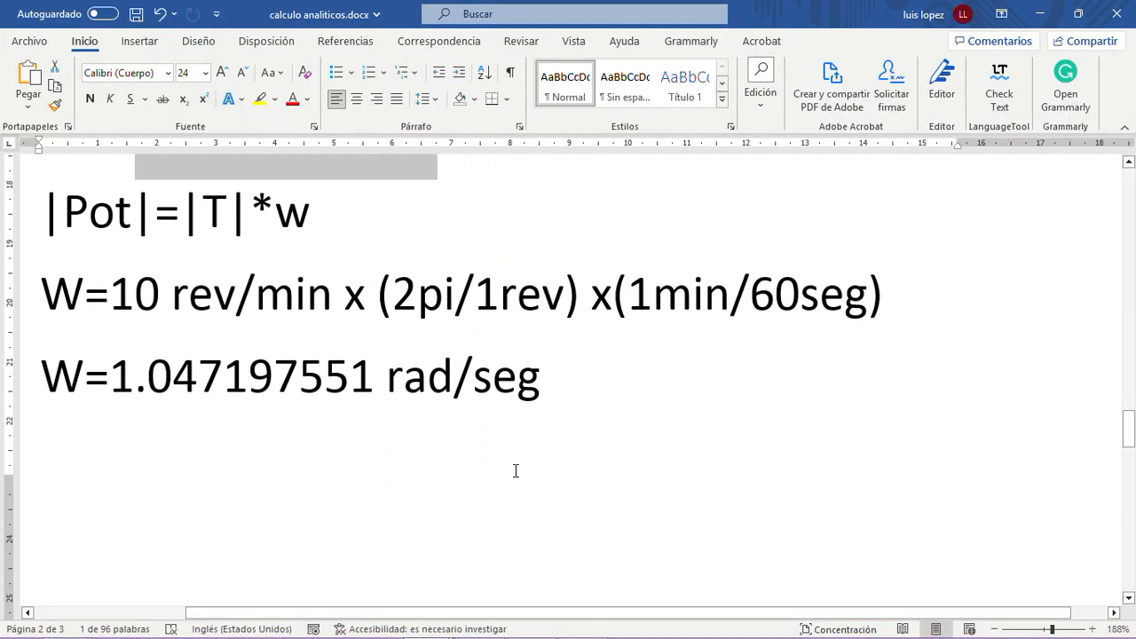
{"action": "scroll", "coordinate": [515, 470], "scroll_direction": "down", "scroll_amount": 5}
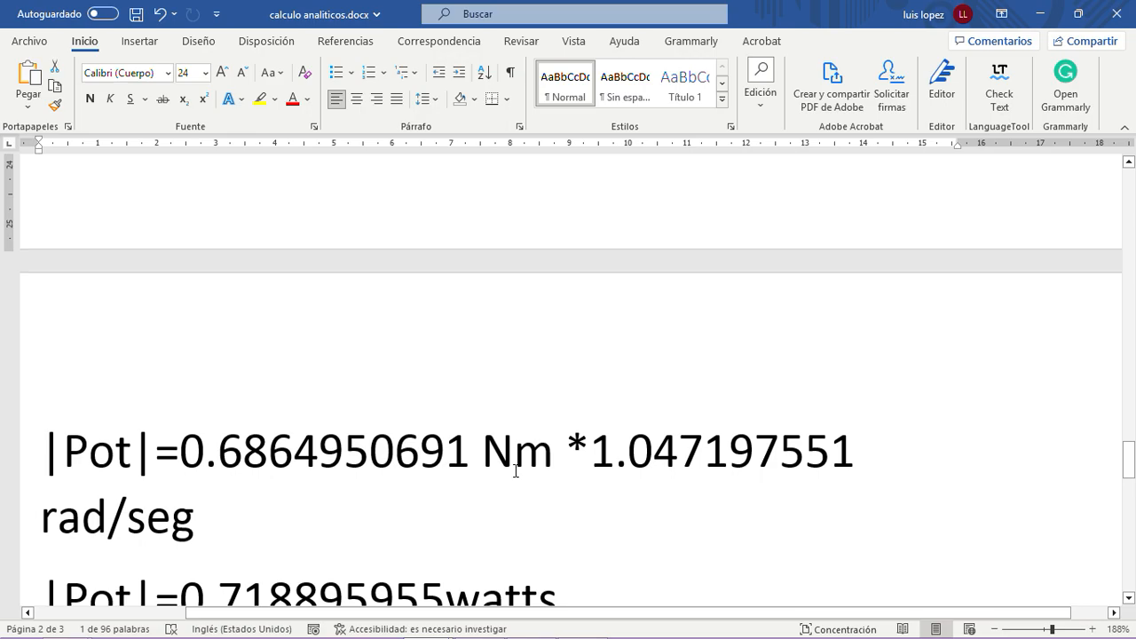
{"action": "scroll", "coordinate": [515, 470], "scroll_direction": "down", "scroll_amount": 2}
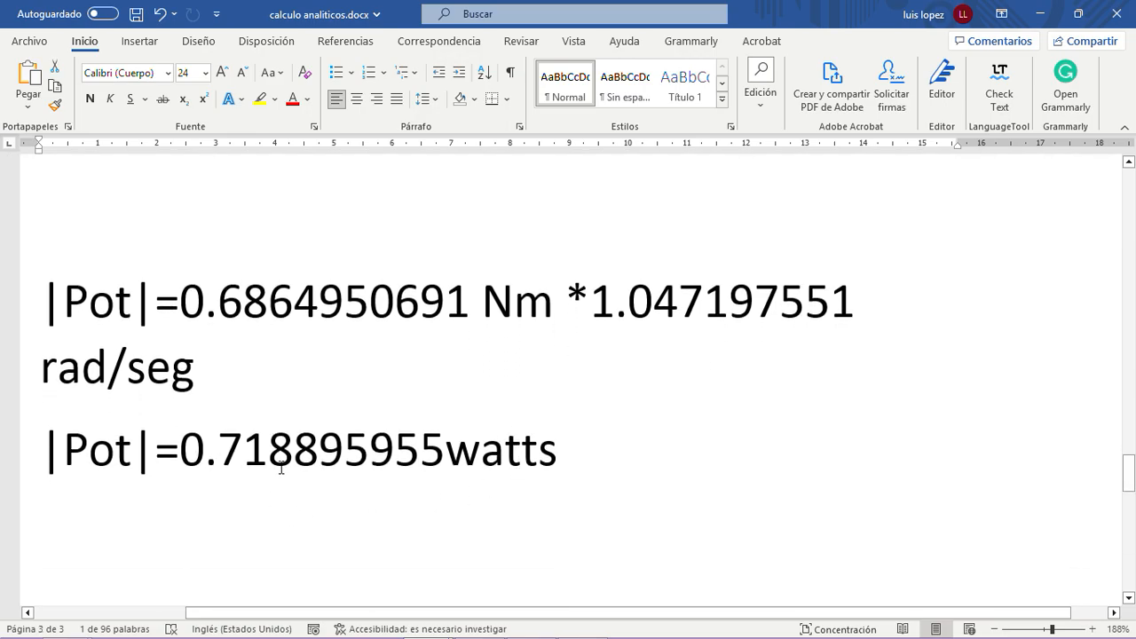
- Switch to SolidWorks and start a results plot of category Momento/Energía/Electricidad, subcategory Consumo de energía
{"action": "left_click", "coordinate": [583, 621]}
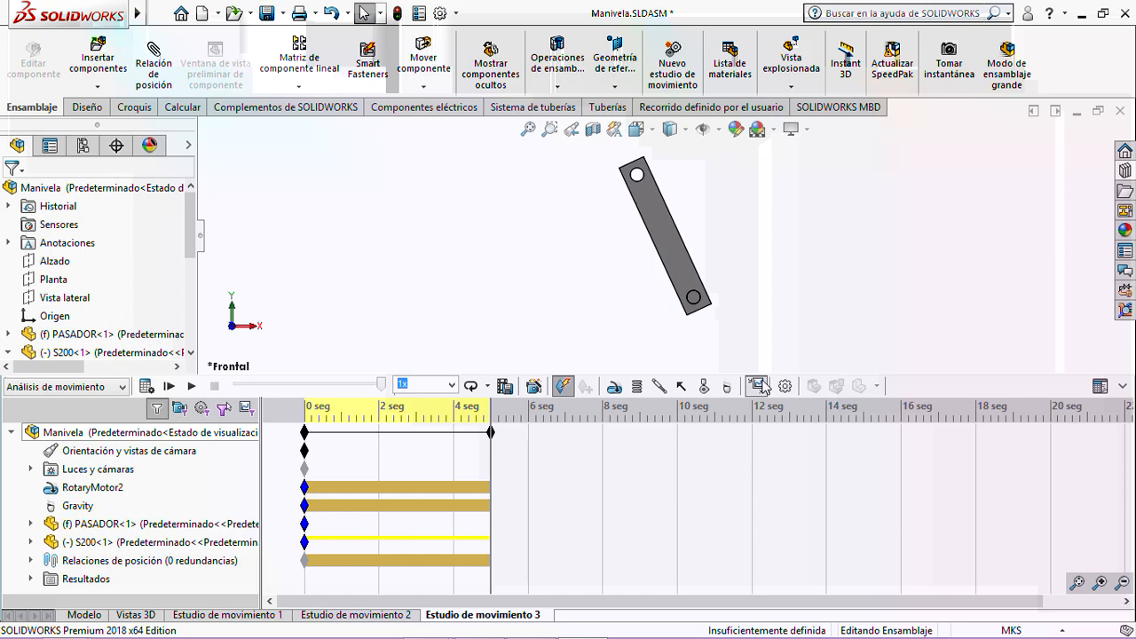
{"action": "left_click", "coordinate": [758, 385]}
{"action": "left_click", "coordinate": [142, 245]}
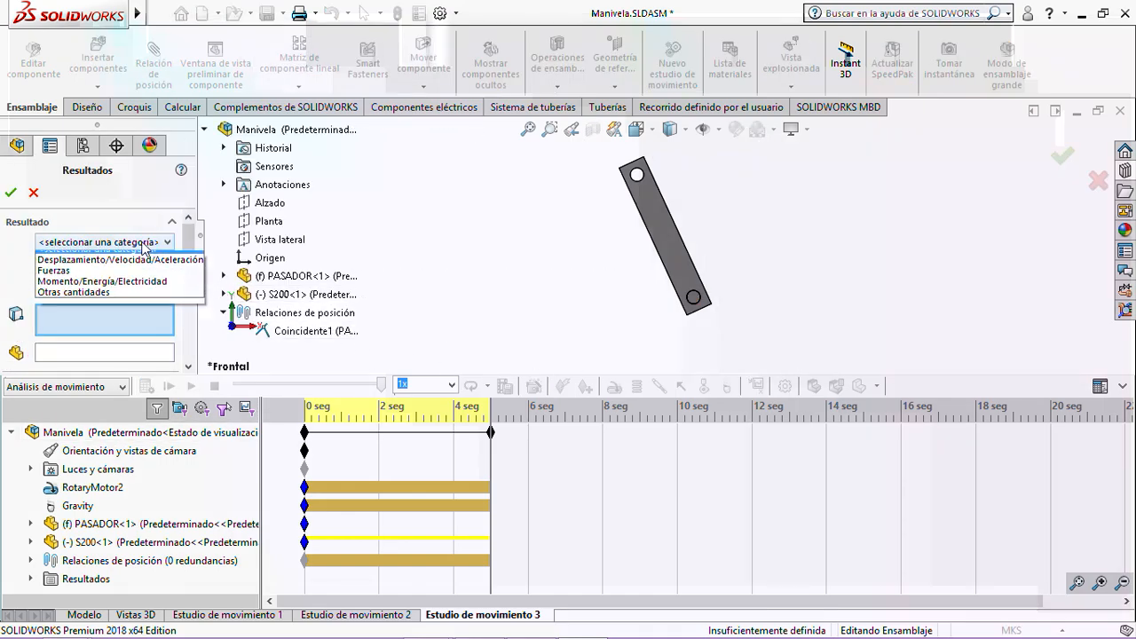
{"action": "left_click", "coordinate": [110, 289]}
{"action": "left_click", "coordinate": [125, 266]}
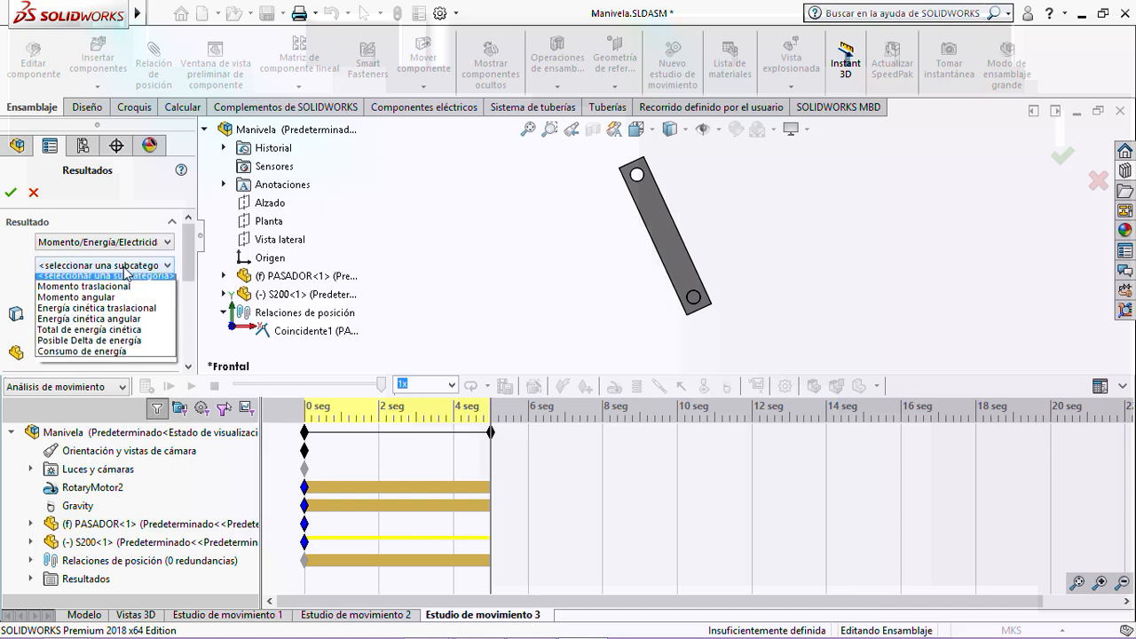
{"action": "left_click", "coordinate": [99, 355]}
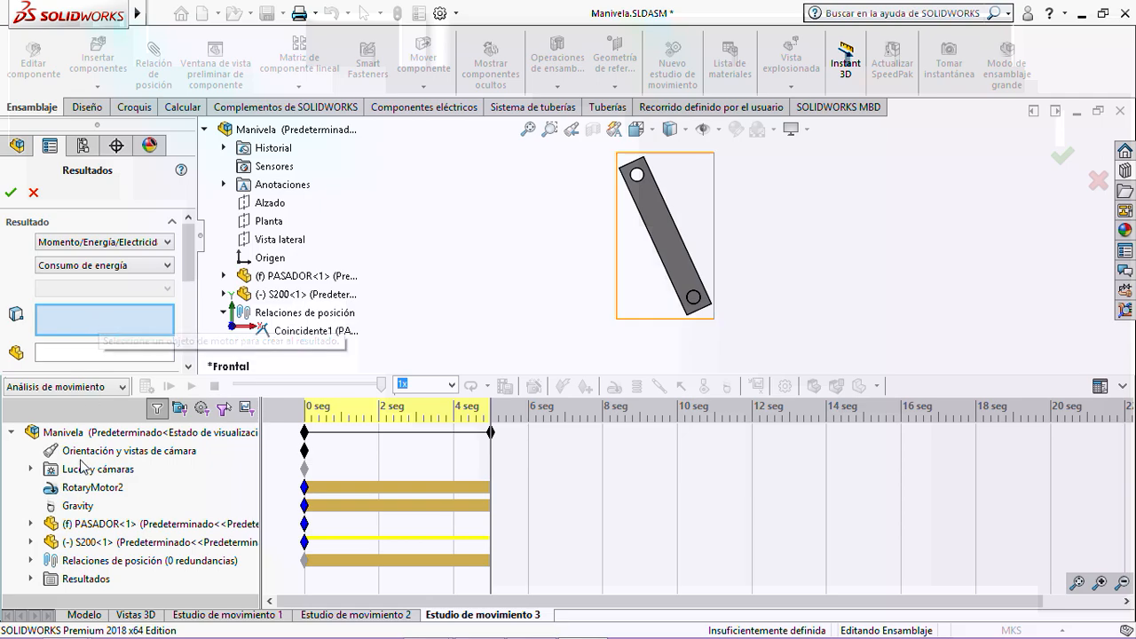
- Assign RotaryMotor2 as the motor object of the Consumo de energía plot, create the plot, and enlarge its window
{"action": "left_click", "coordinate": [80, 490]}
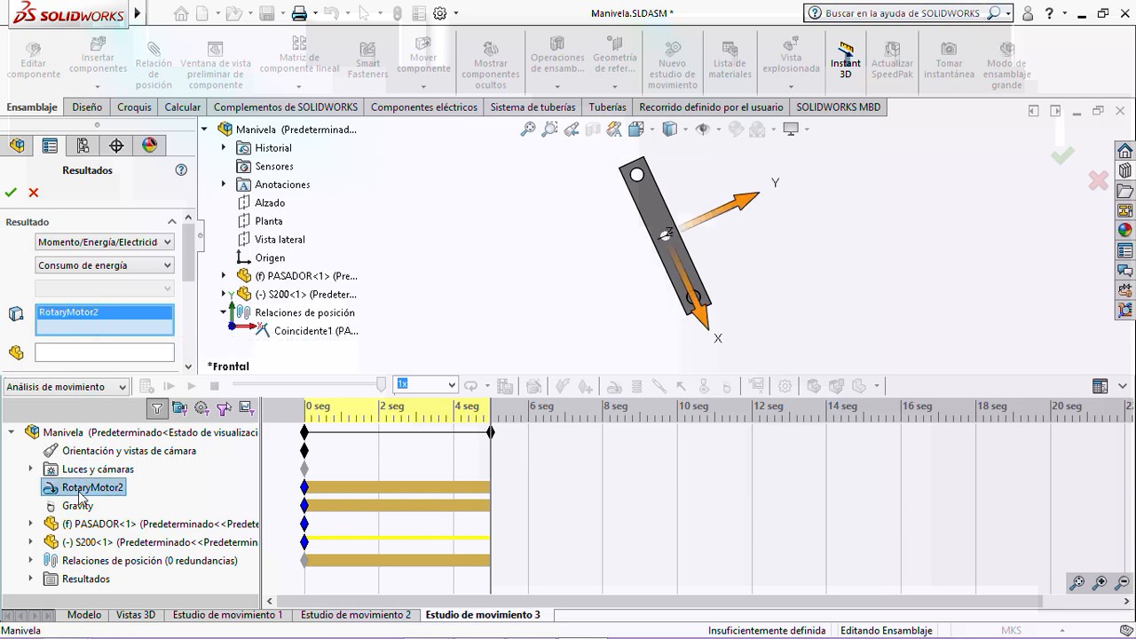
{"action": "left_click", "coordinate": [10, 193]}
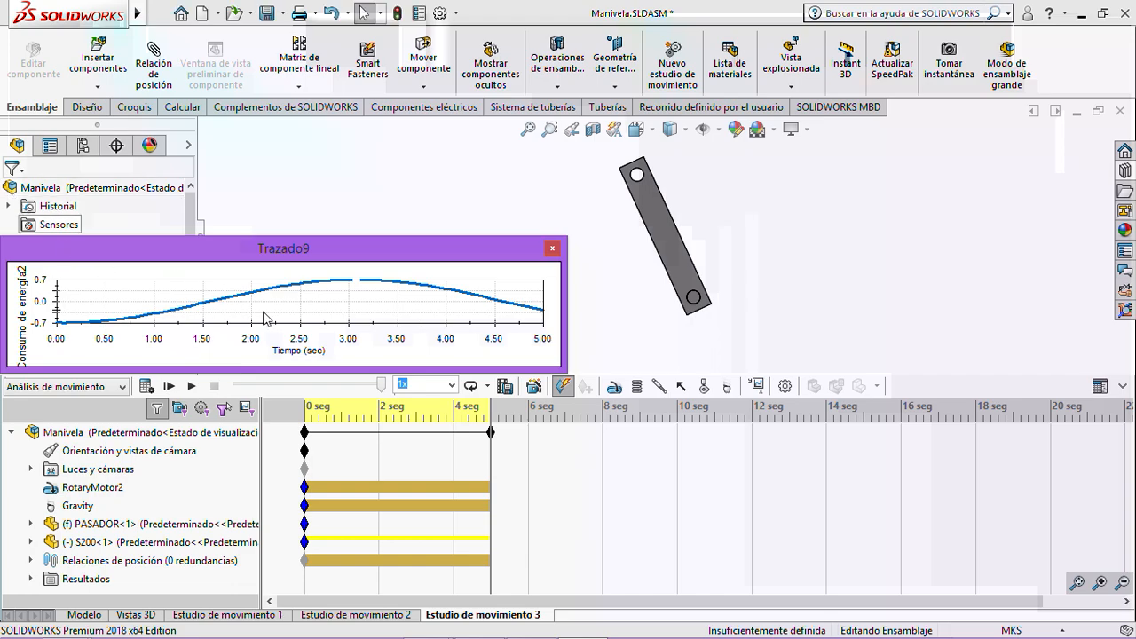
{"action": "left_click_drag", "start_coordinate": [563, 366], "coordinate": [1029, 588]}
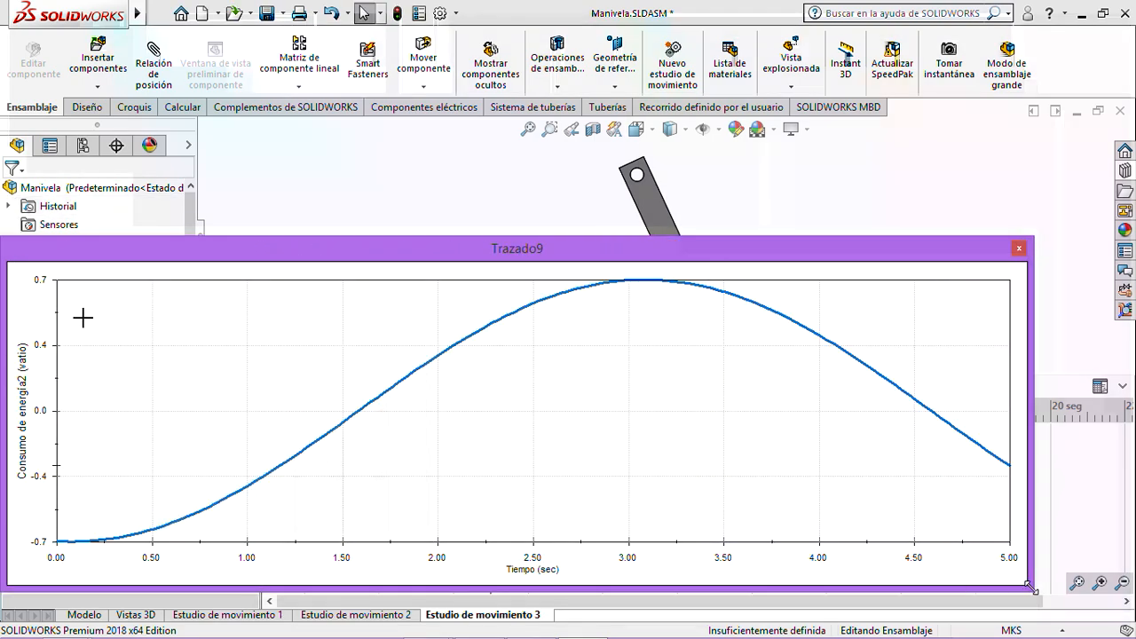
- Compare the power plot with the |Pot| result in calculo analiticos.docx in Word, and close the plot window back in SolidWorks
{"action": "mouse_move", "coordinate": [574, 632]}
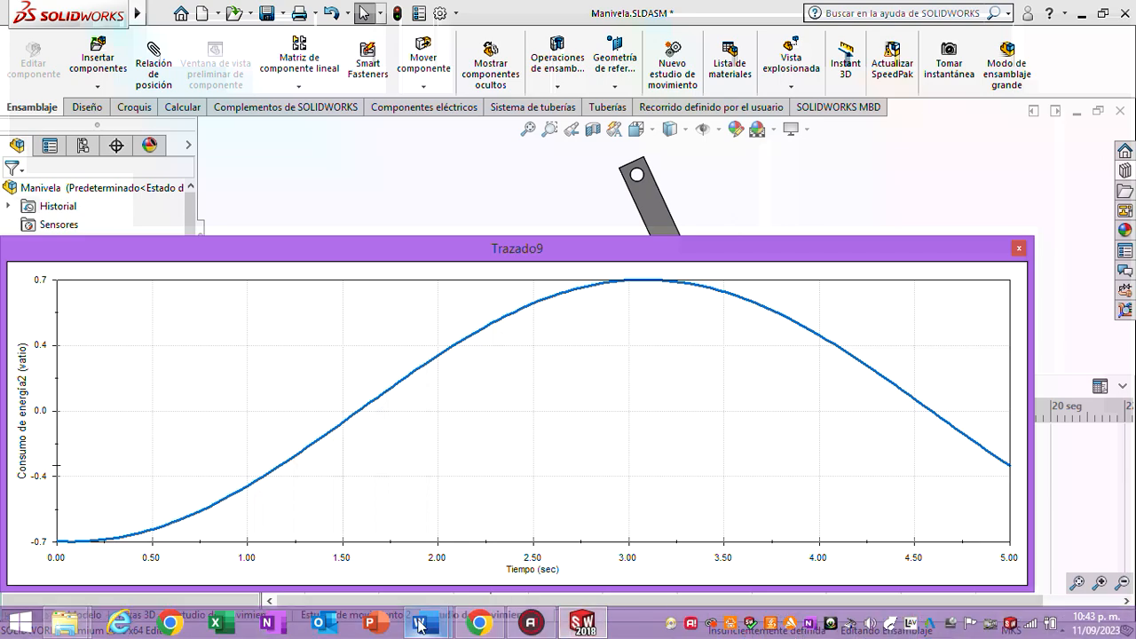
{"action": "mouse_move", "coordinate": [424, 623]}
{"action": "left_click", "coordinate": [485, 558]}
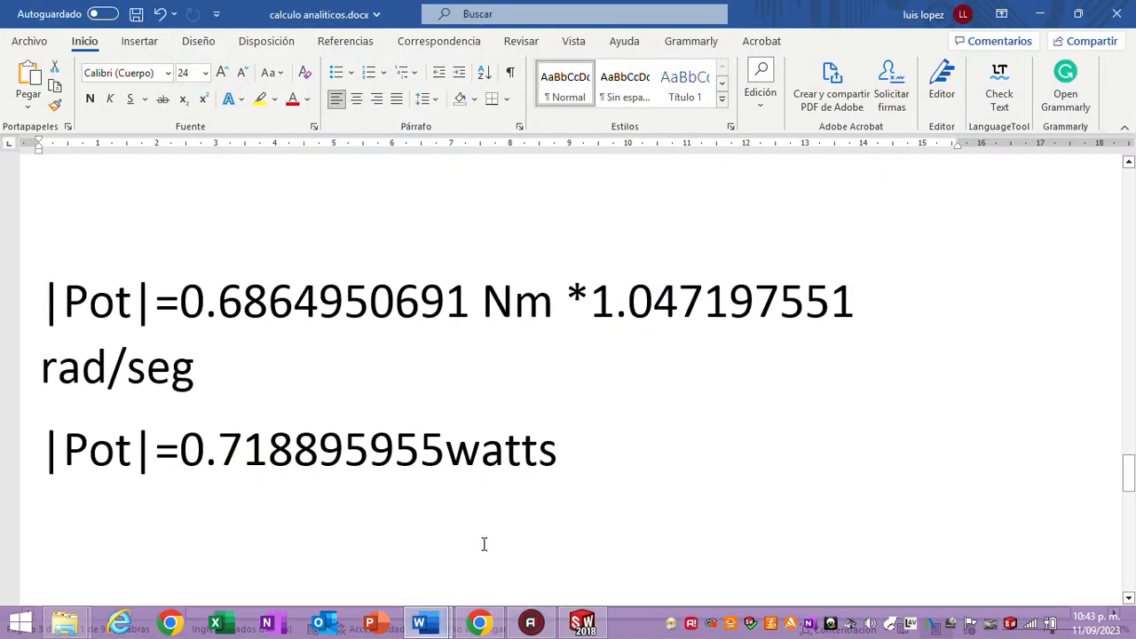
{"action": "scroll", "coordinate": [581, 409], "scroll_direction": "down", "scroll_amount": 3}
{"action": "scroll", "coordinate": [587, 409], "scroll_direction": "up", "scroll_amount": 5}
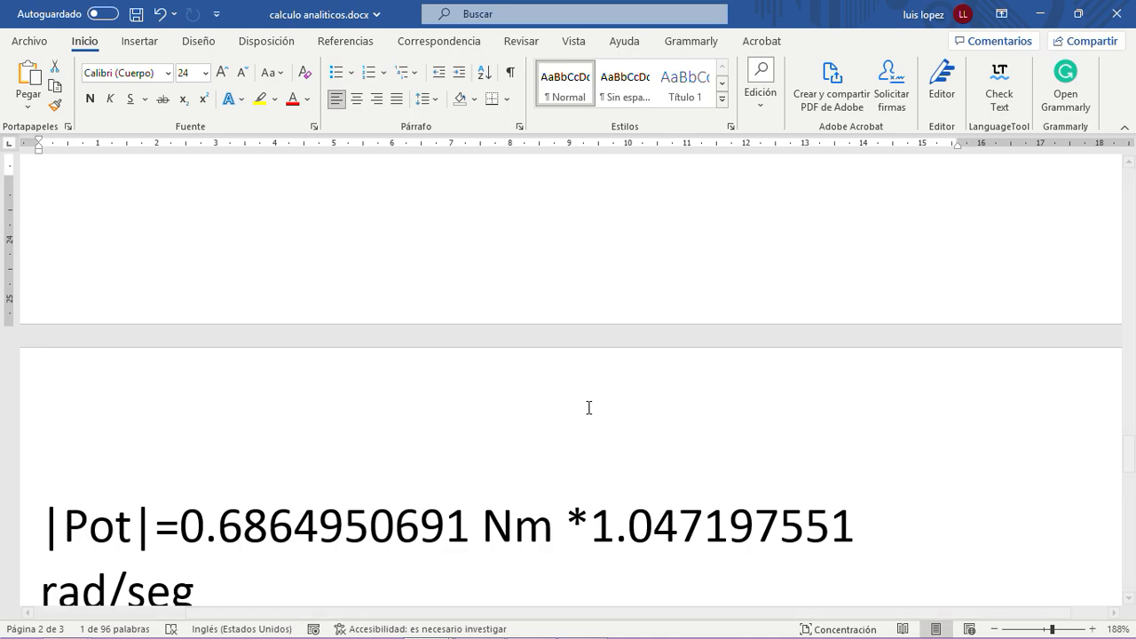
{"action": "scroll", "coordinate": [588, 410], "scroll_direction": "down", "scroll_amount": 3}
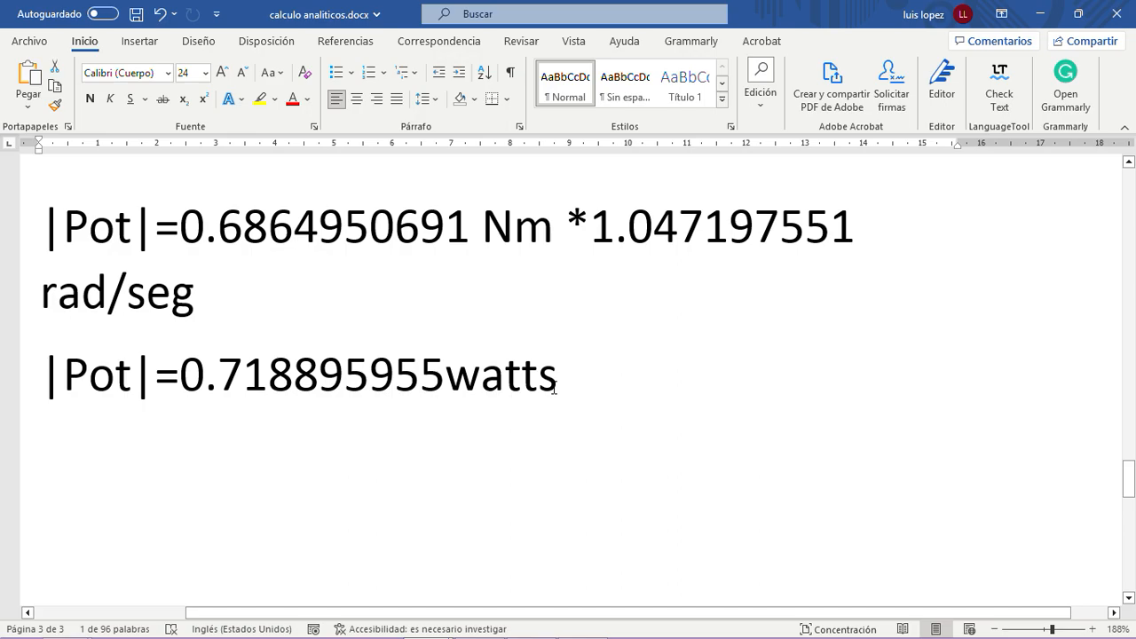
{"action": "left_click_drag", "start_coordinate": [554, 389], "coordinate": [30, 396]}
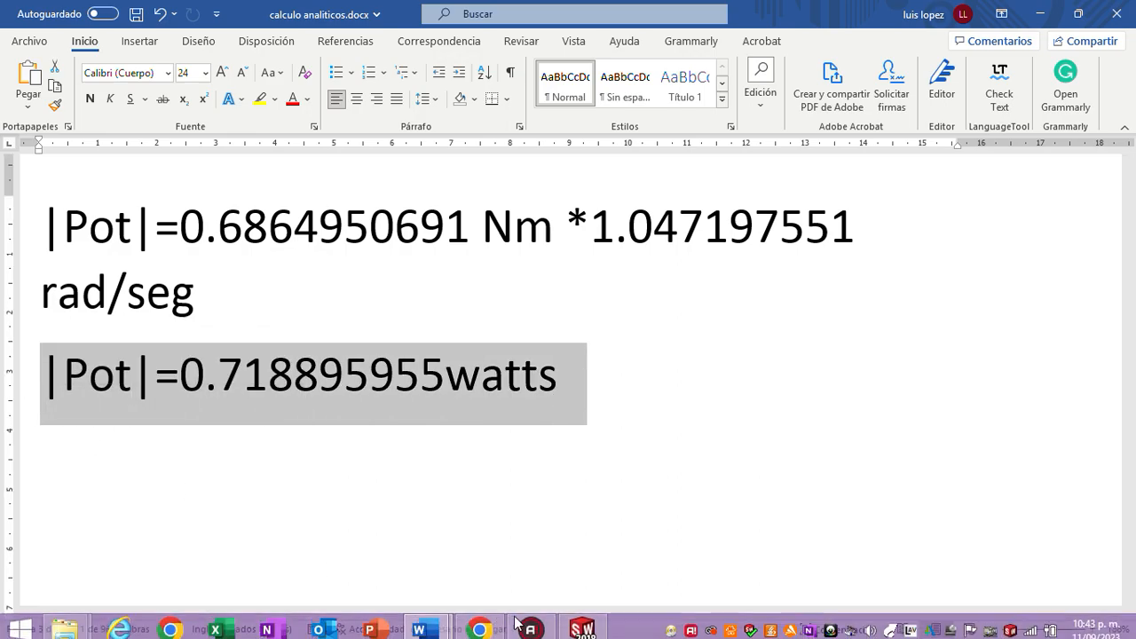
{"action": "left_click", "coordinate": [585, 625]}
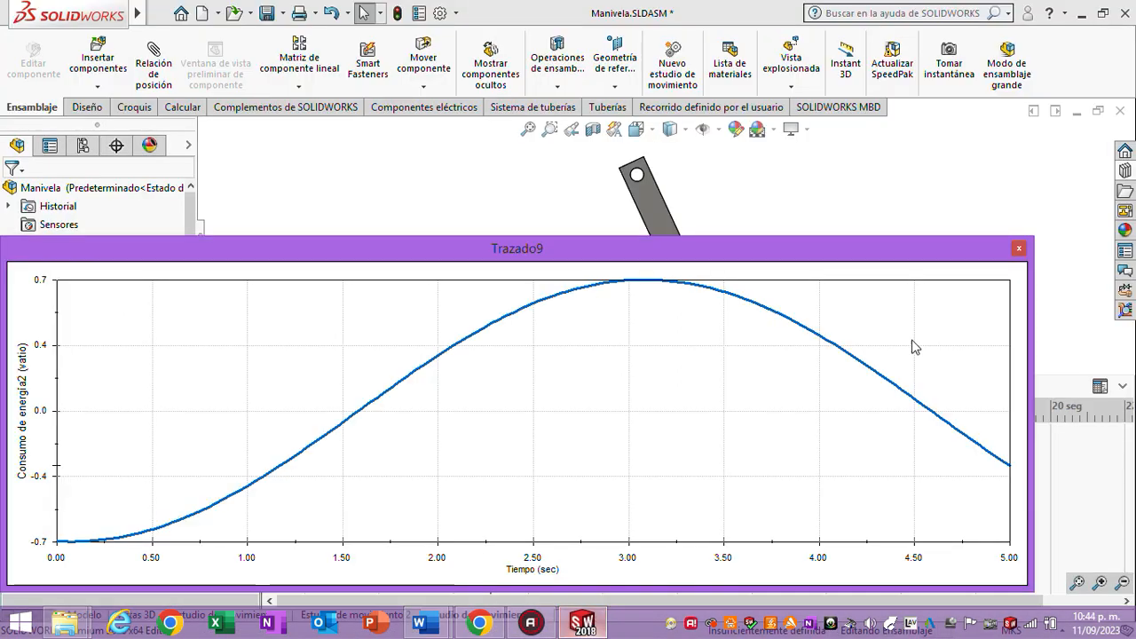
{"action": "left_click", "coordinate": [1018, 249]}
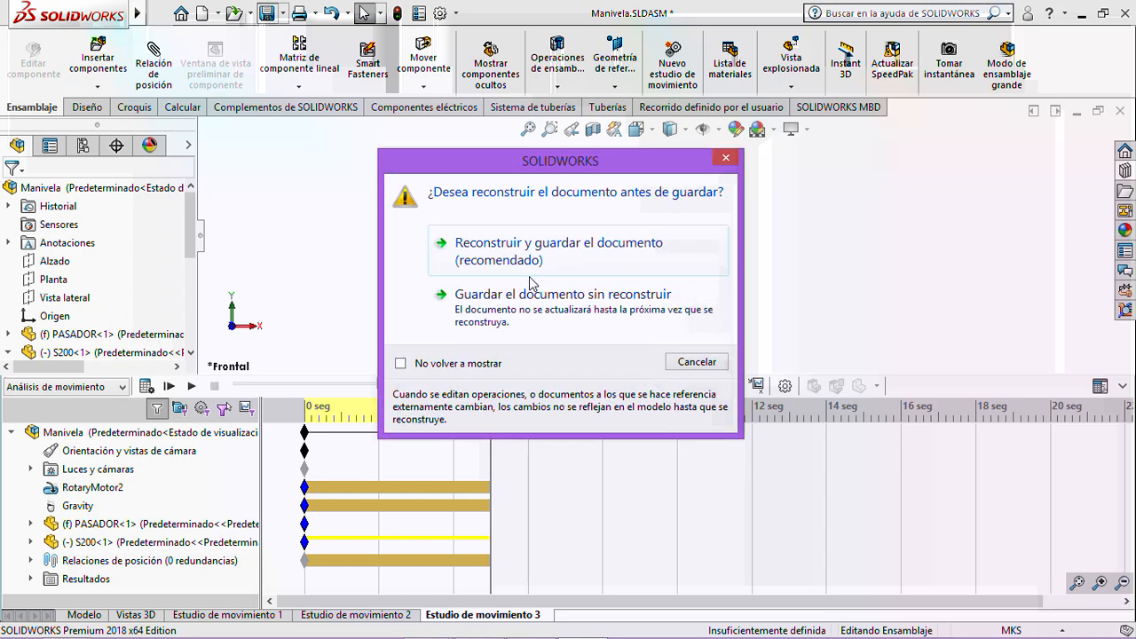
- Rebuild and save the Manivela assembly, and display the available SOLIDWORKS add-ins
{"action": "left_click", "coordinate": [532, 252]}
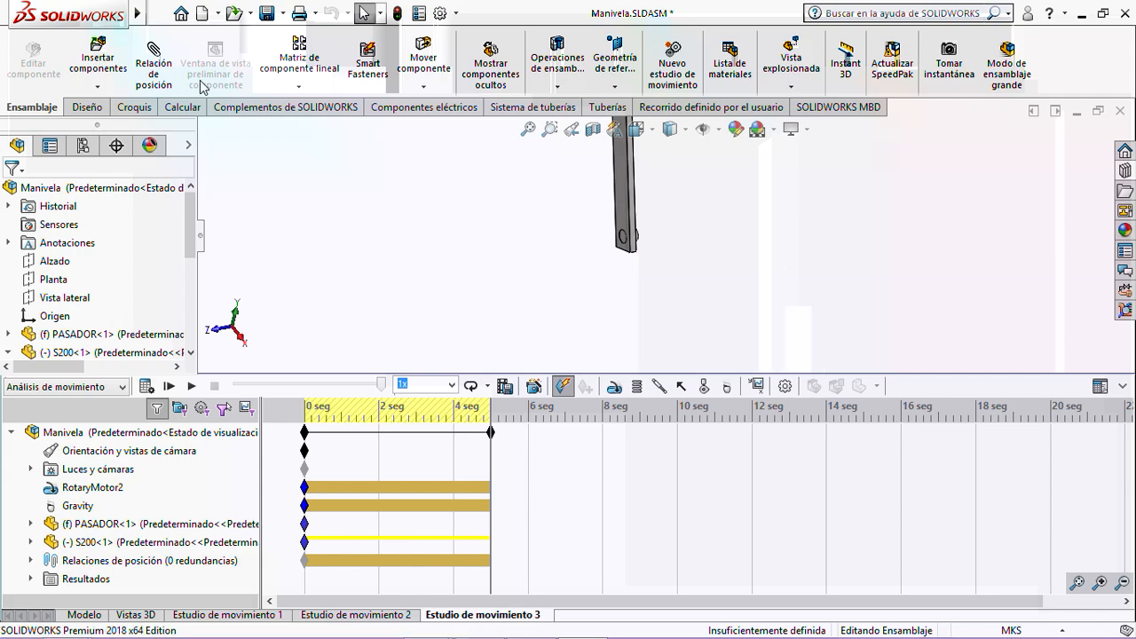
{"action": "left_click", "coordinate": [243, 106]}
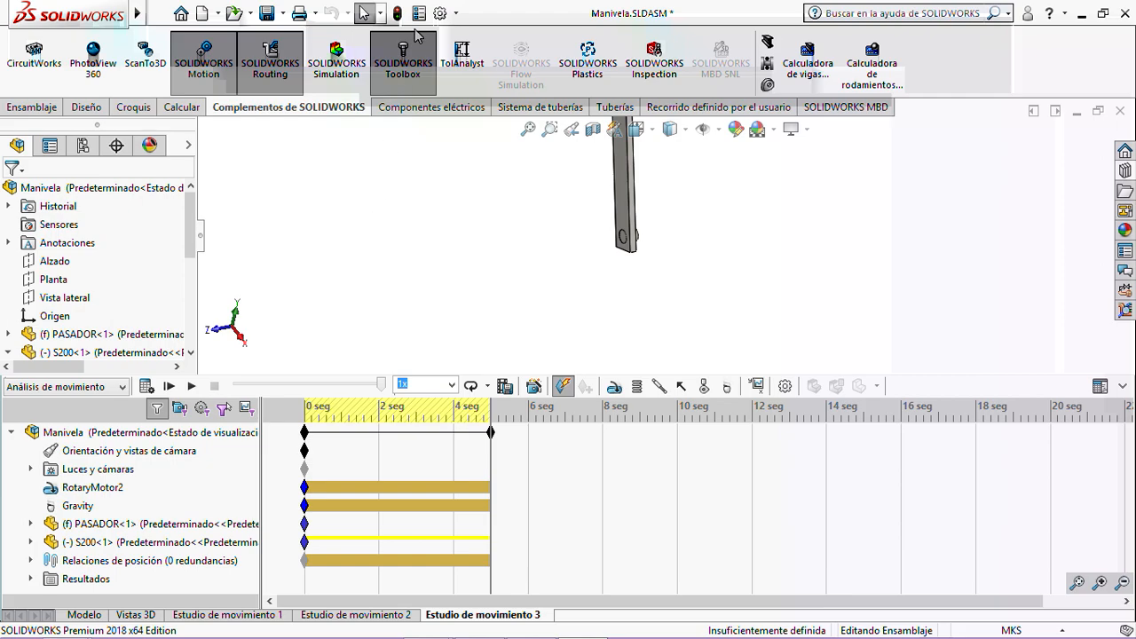
{"action": "left_click", "coordinate": [267, 13]}
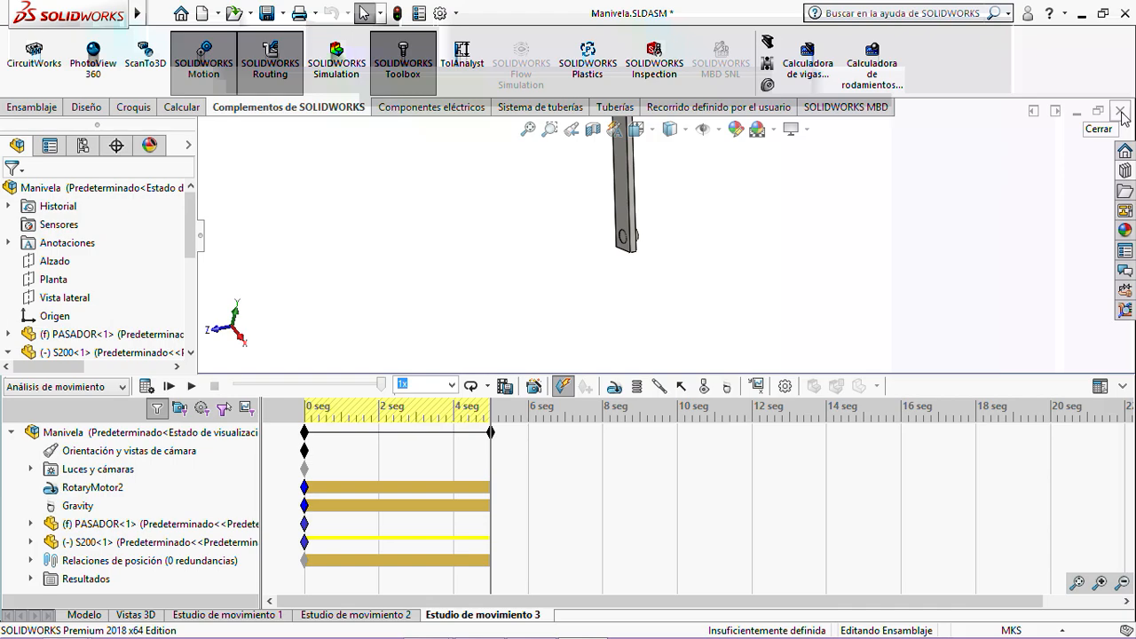
{"action": "left_click", "coordinate": [1120, 112]}
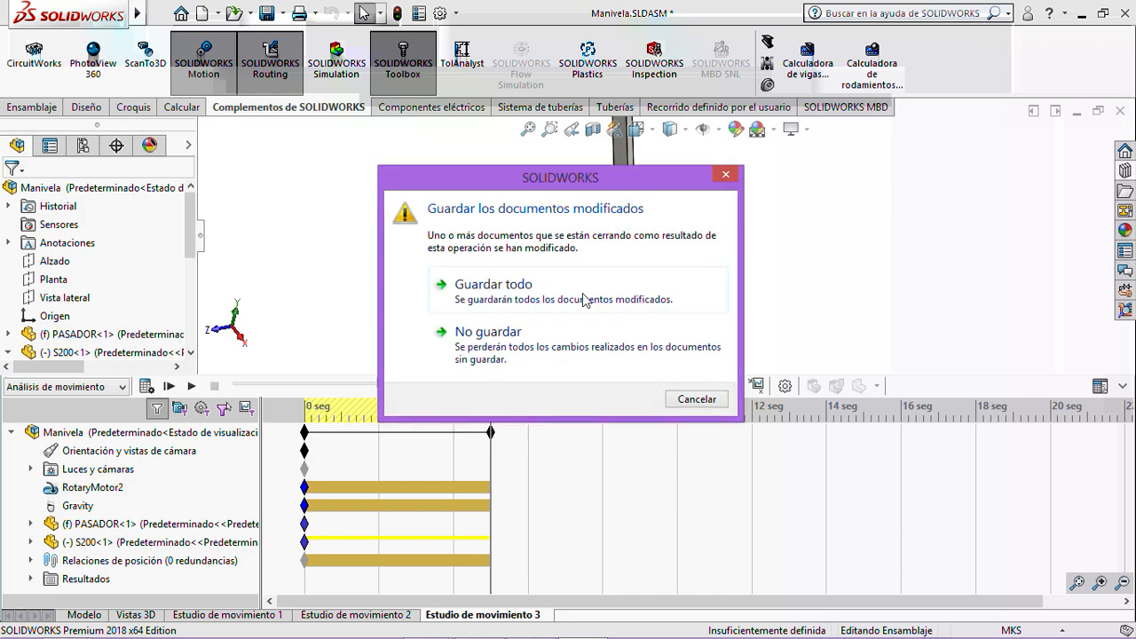
{"action": "left_click", "coordinate": [725, 174]}
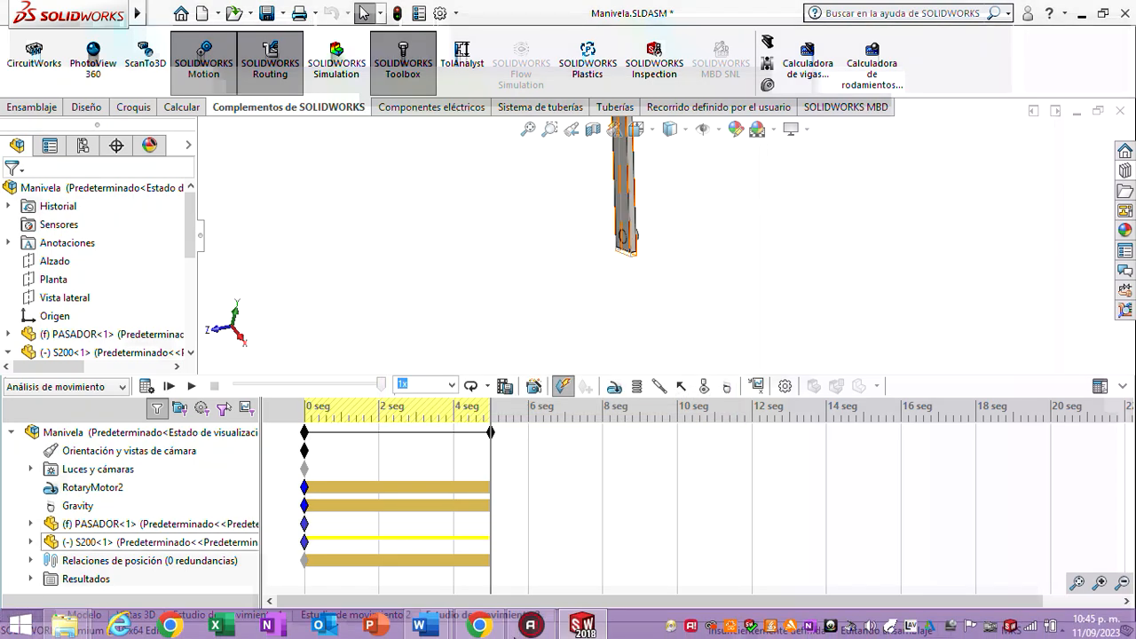
{"action": "left_click", "coordinate": [530, 624]}
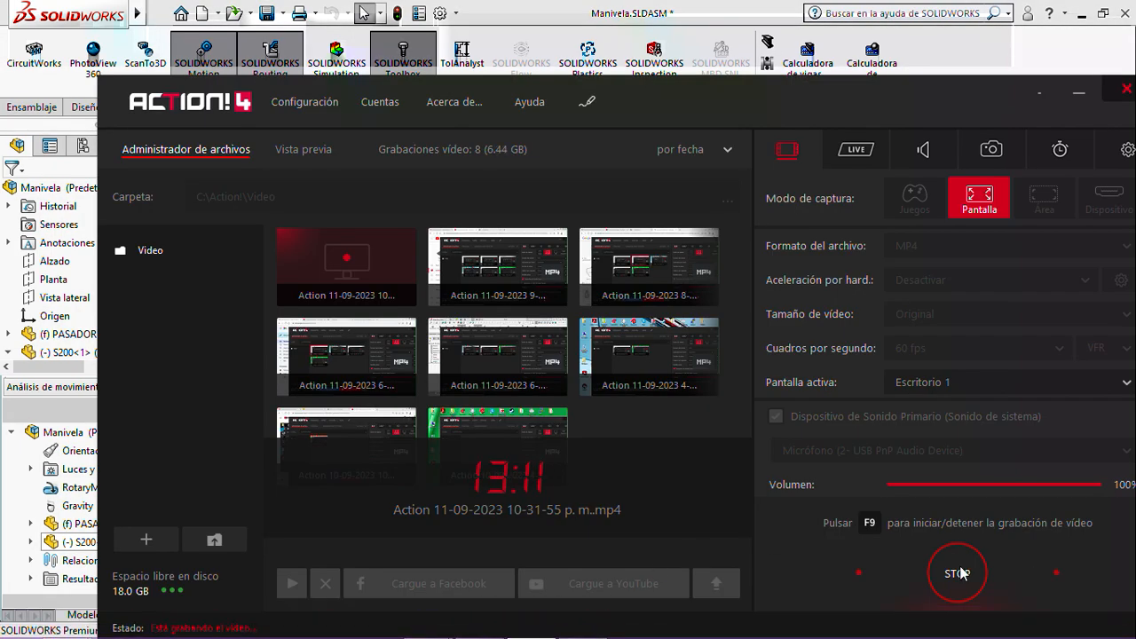